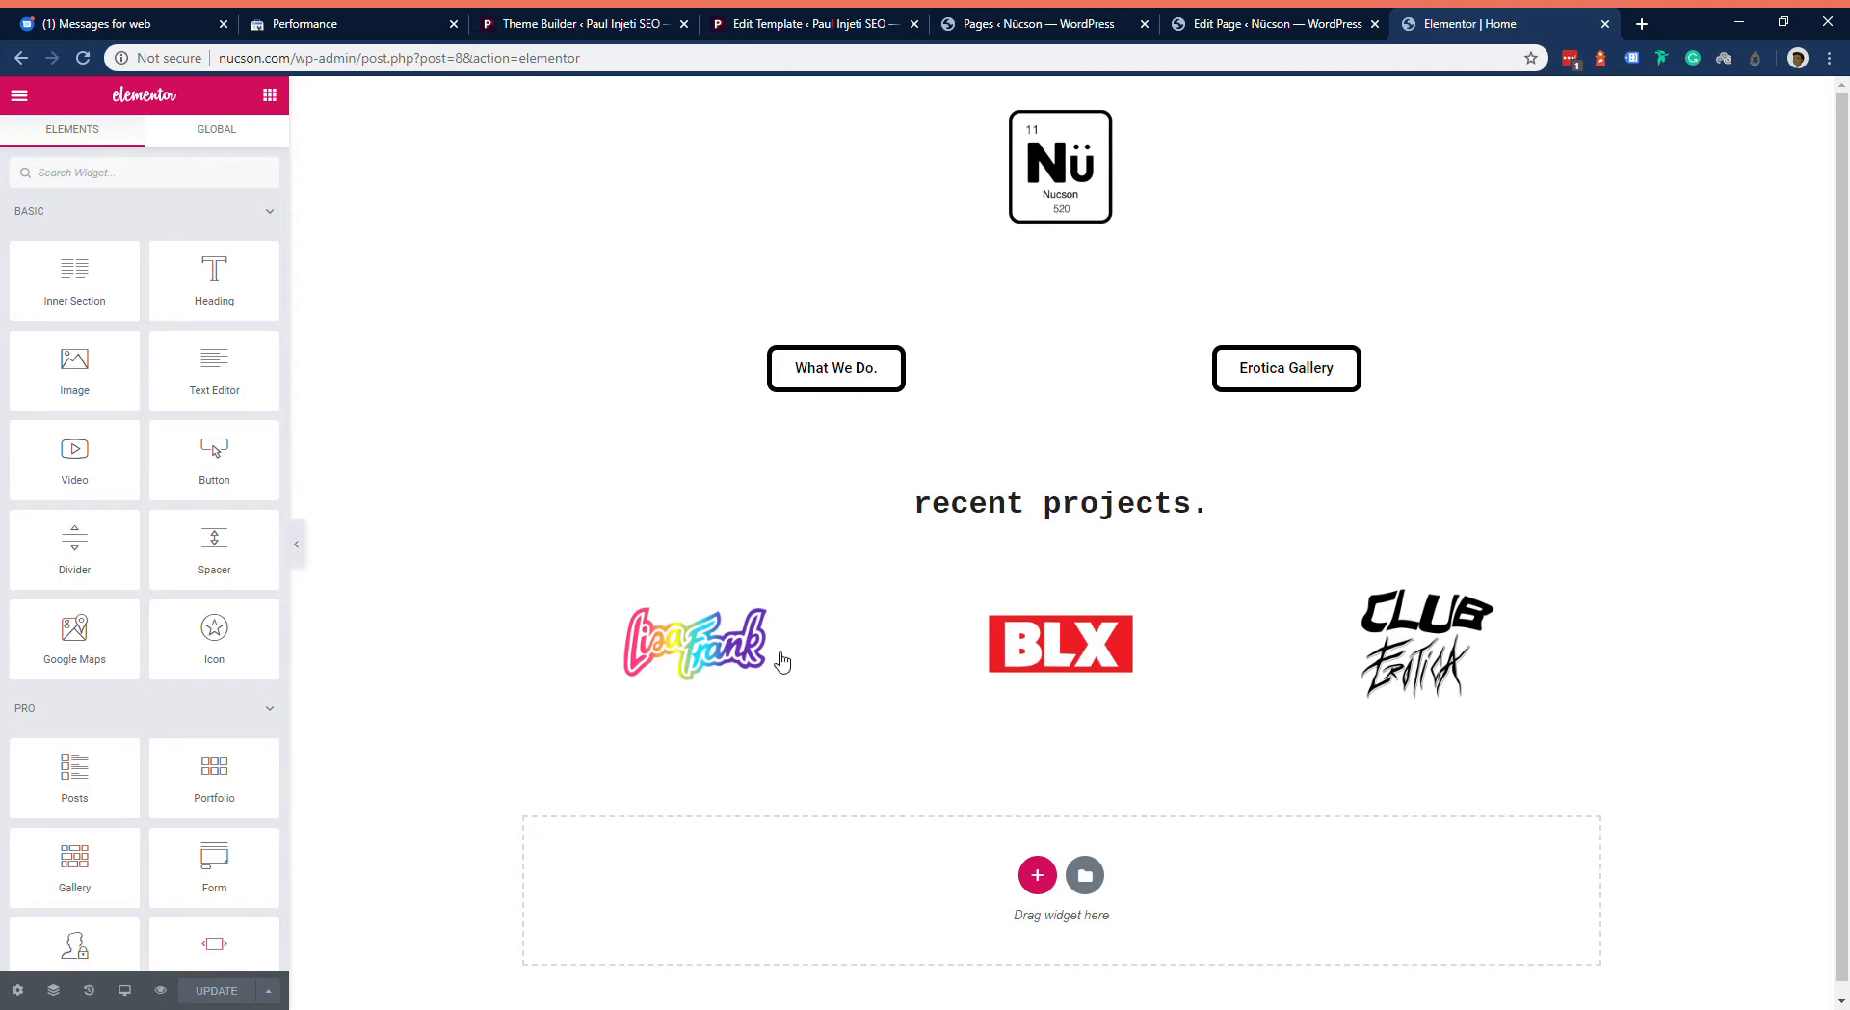
{"action": "left_click", "coordinate": [1264, 16]}
{"action": "left_click", "coordinate": [1103, 16]}
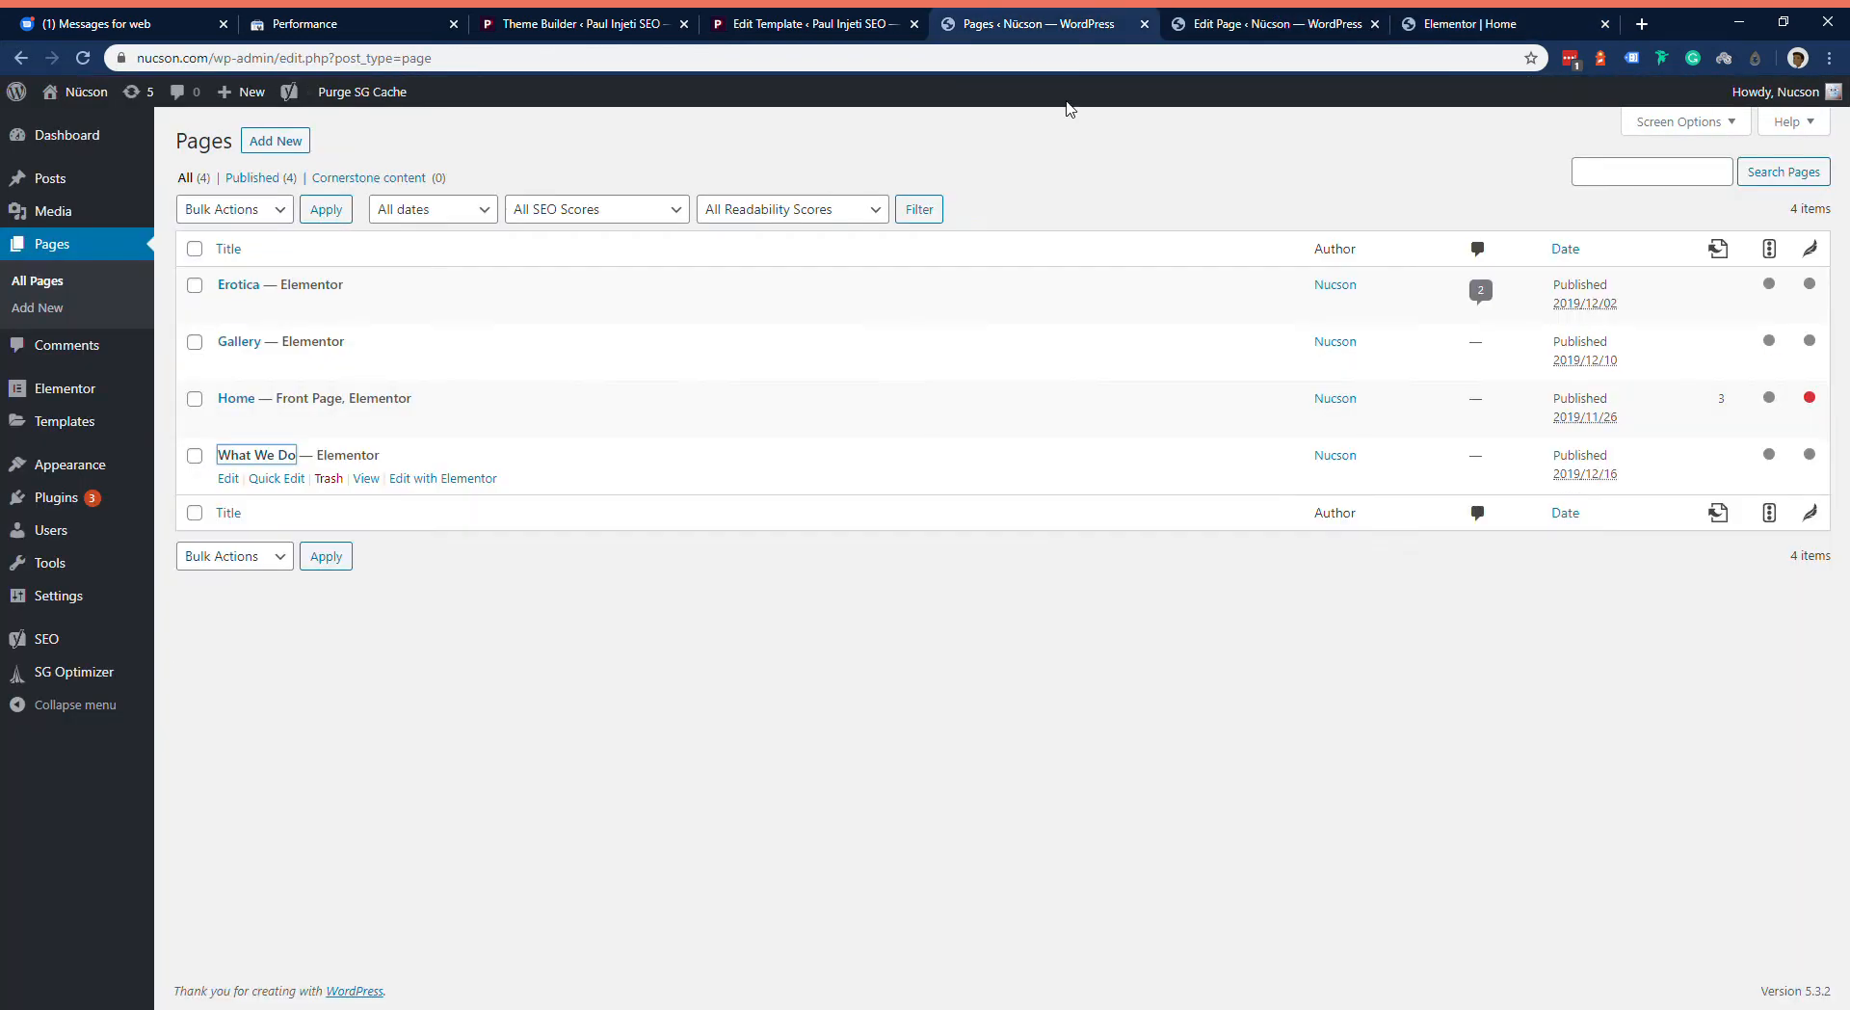
{"action": "left_click", "coordinate": [1166, 16]}
{"action": "left_click", "coordinate": [1501, 17]}
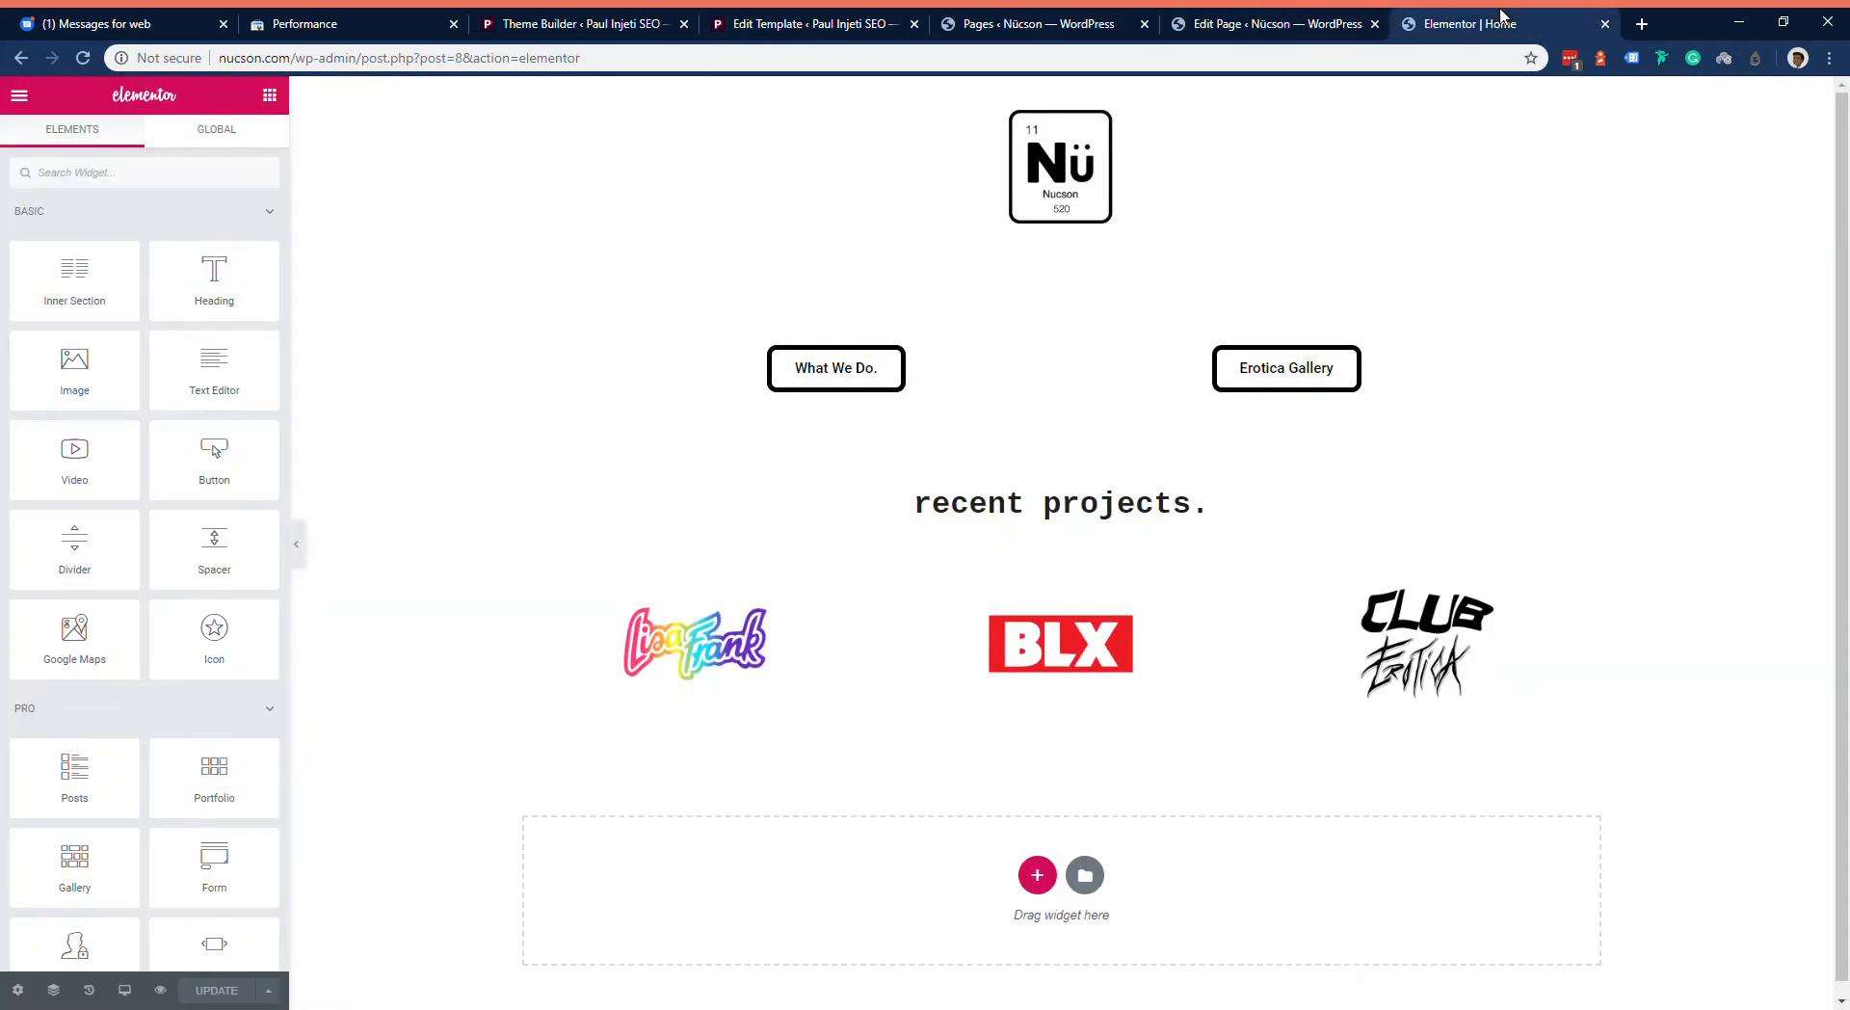
Step: Open the What We Do page from the home page in a separate tab and examine its sections from hero to description
{"action": "middle_click", "coordinate": [841, 372]}
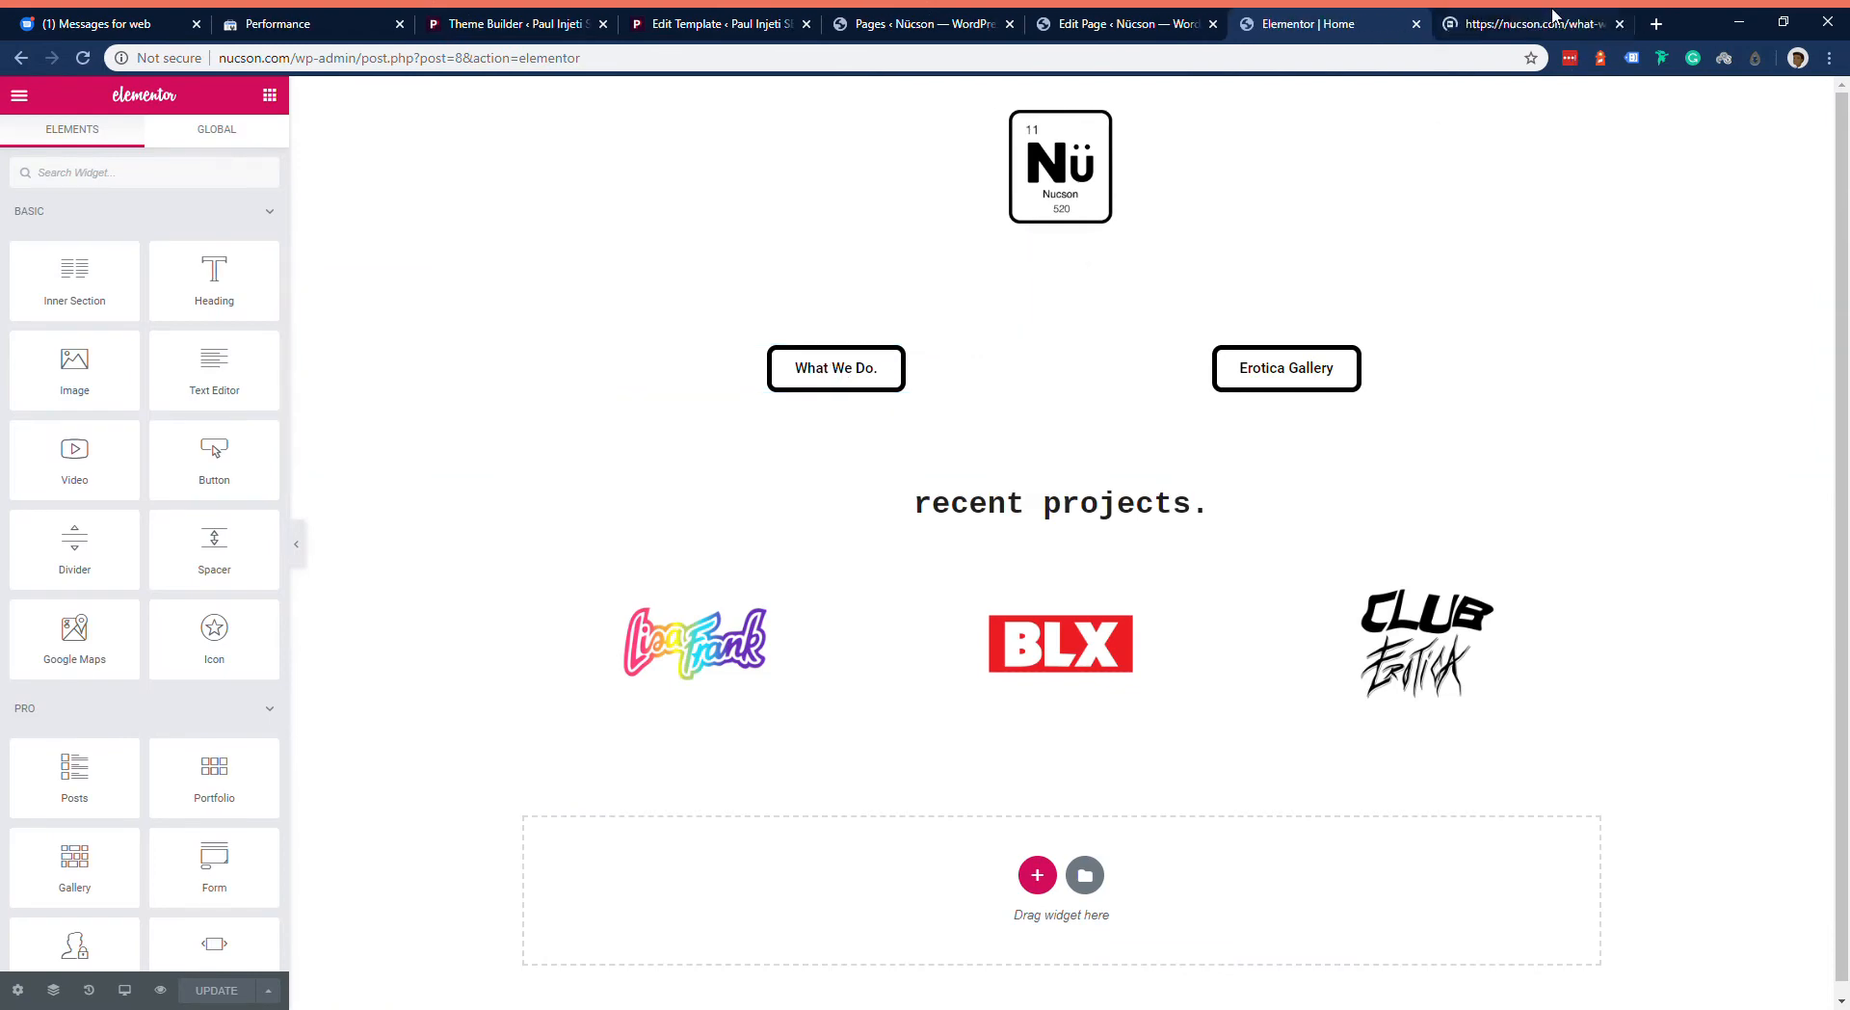
{"action": "left_click", "coordinate": [1503, 21]}
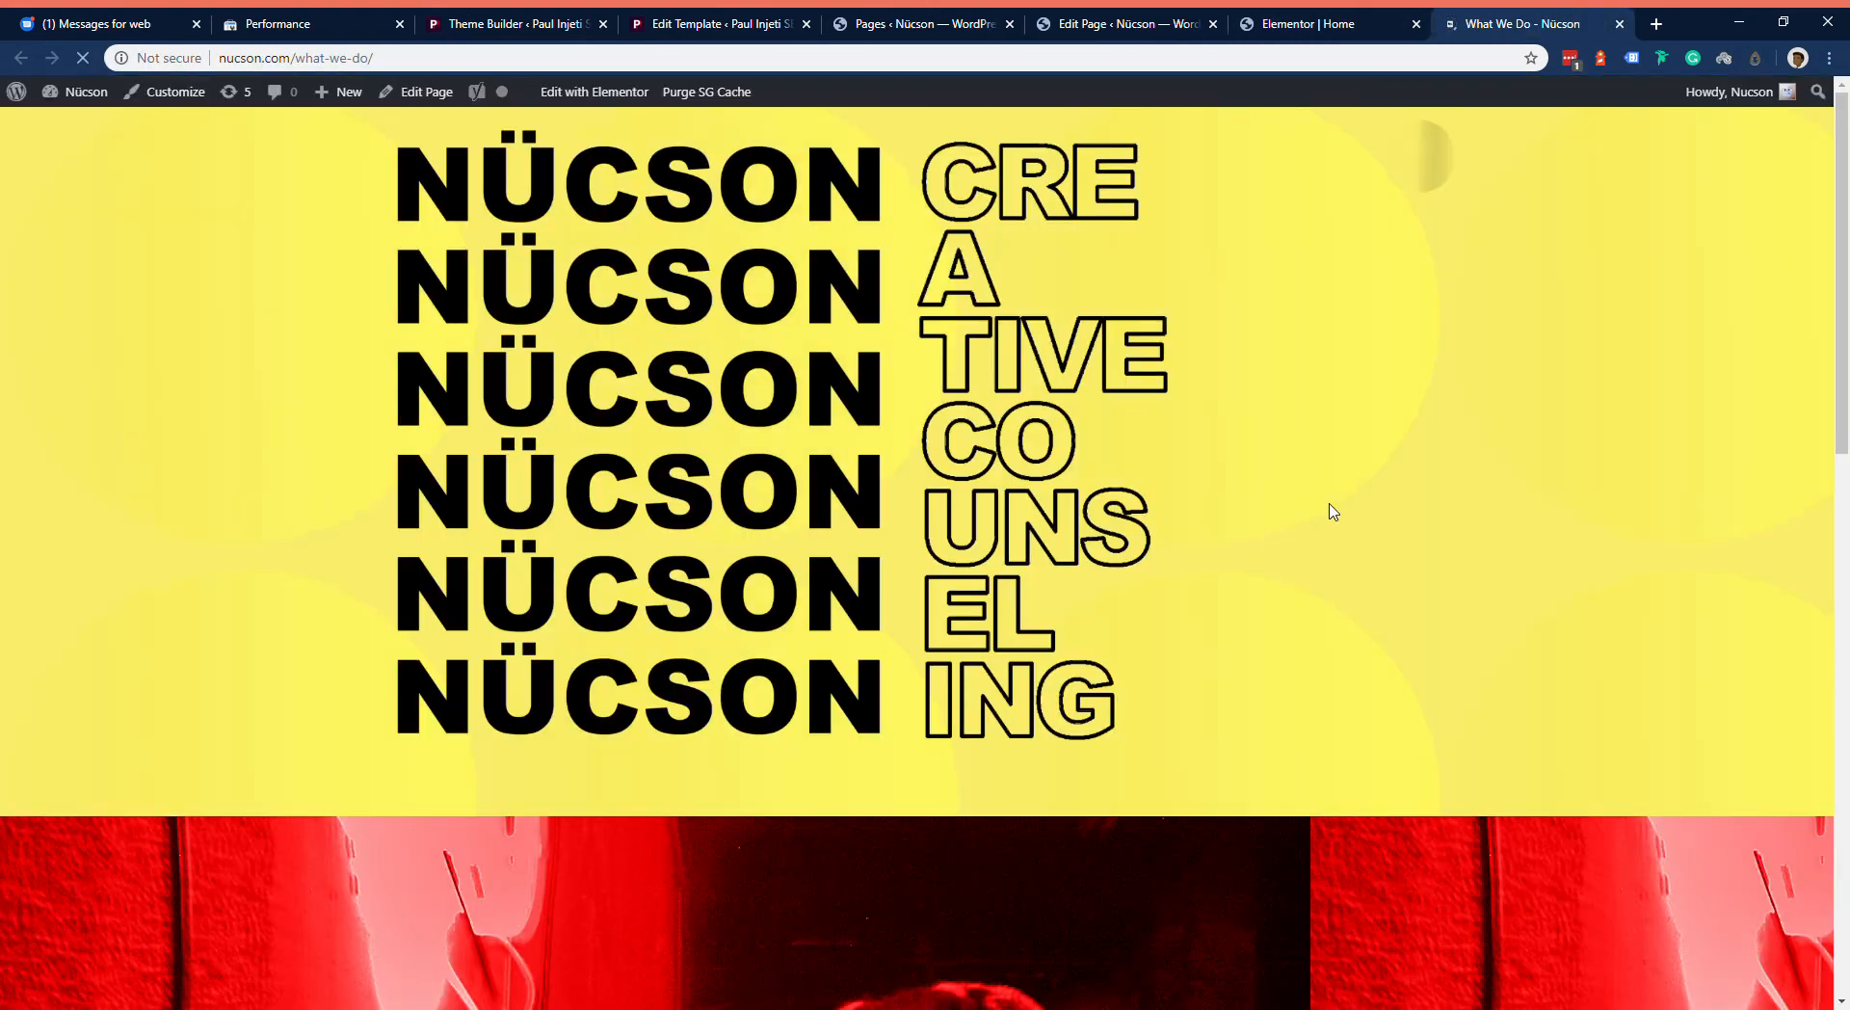
{"action": "scroll", "coordinate": [1233, 385], "scroll_direction": "down", "scroll_amount": 2}
{"action": "scroll", "coordinate": [1204, 357], "scroll_direction": "up", "scroll_amount": 2}
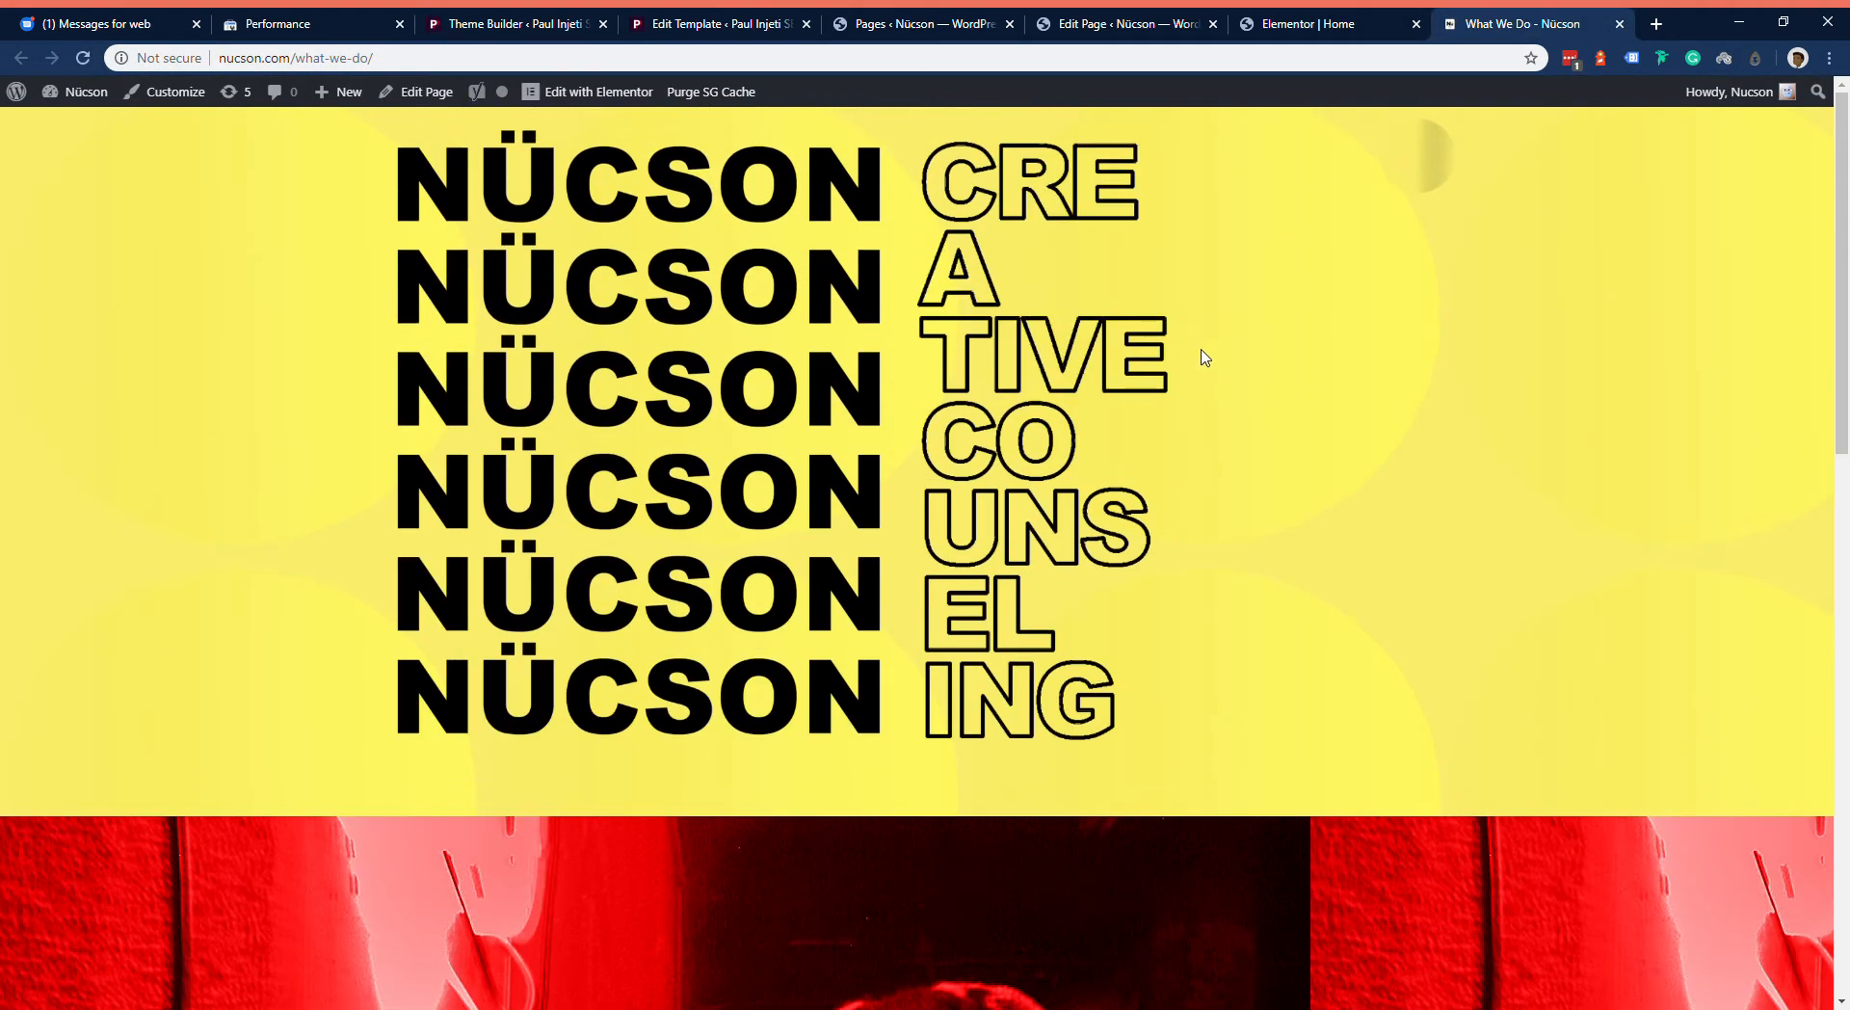
{"action": "scroll", "coordinate": [1183, 308], "scroll_direction": "down", "scroll_amount": 4}
{"action": "scroll", "coordinate": [1207, 354], "scroll_direction": "down", "scroll_amount": 8}
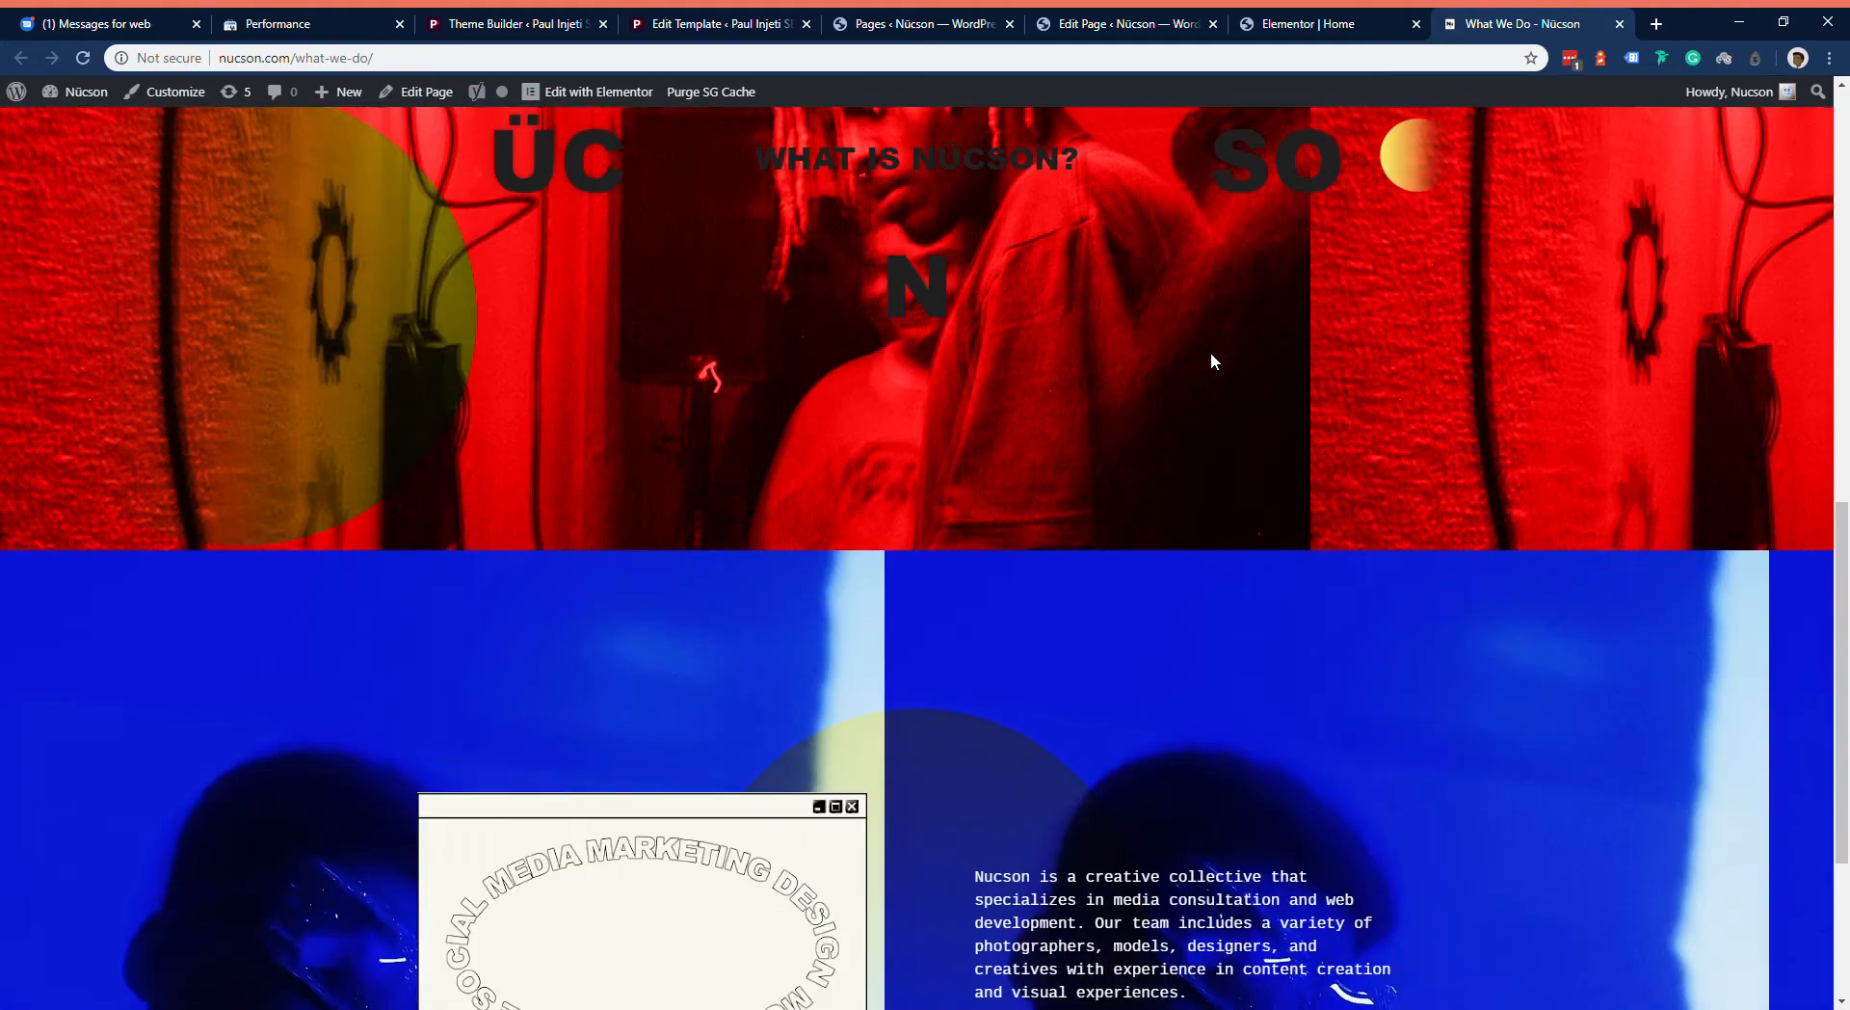
{"action": "scroll", "coordinate": [1243, 371], "scroll_direction": "up", "scroll_amount": 2}
{"action": "scroll", "coordinate": [1263, 385], "scroll_direction": "down", "scroll_amount": 4}
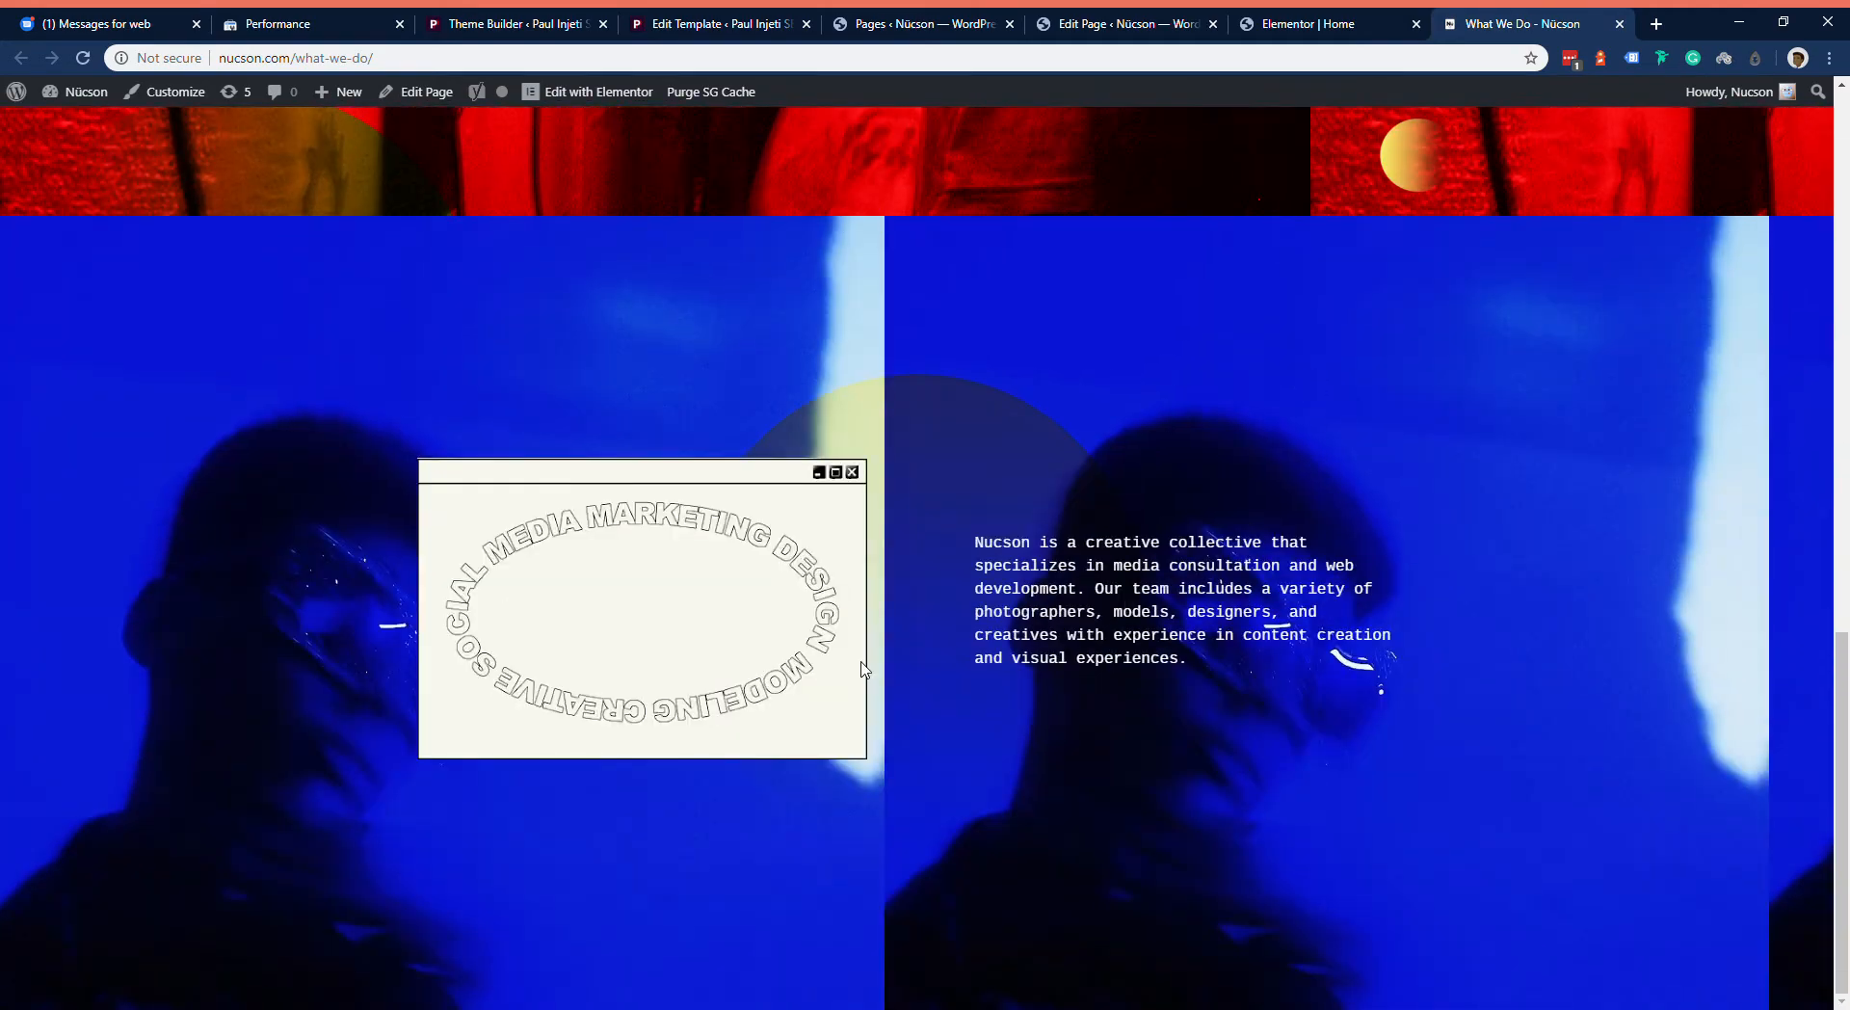
{"action": "scroll", "coordinate": [1135, 578], "scroll_direction": "up", "scroll_amount": 4}
{"action": "scroll", "coordinate": [1455, 545], "scroll_direction": "down", "scroll_amount": 4}
{"action": "scroll", "coordinate": [1350, 552], "scroll_direction": "up", "scroll_amount": 4}
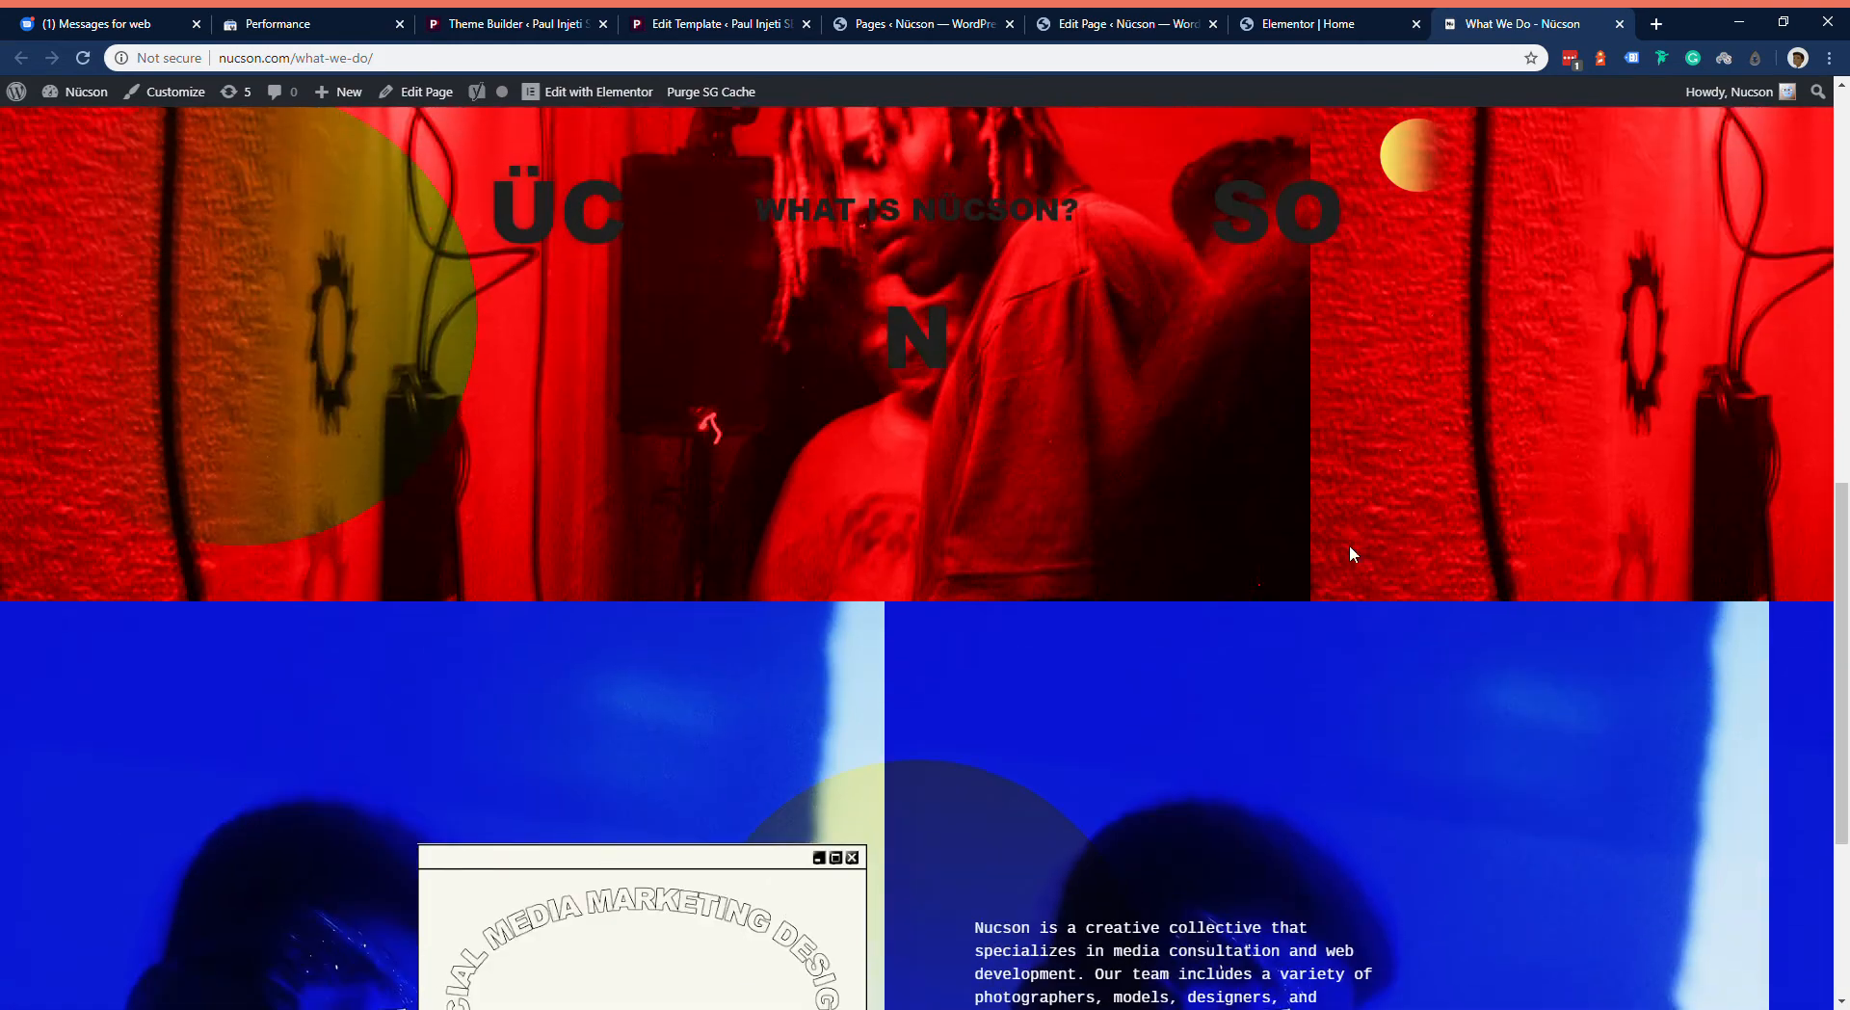
{"action": "scroll", "coordinate": [1349, 546], "scroll_direction": "up", "scroll_amount": 7}
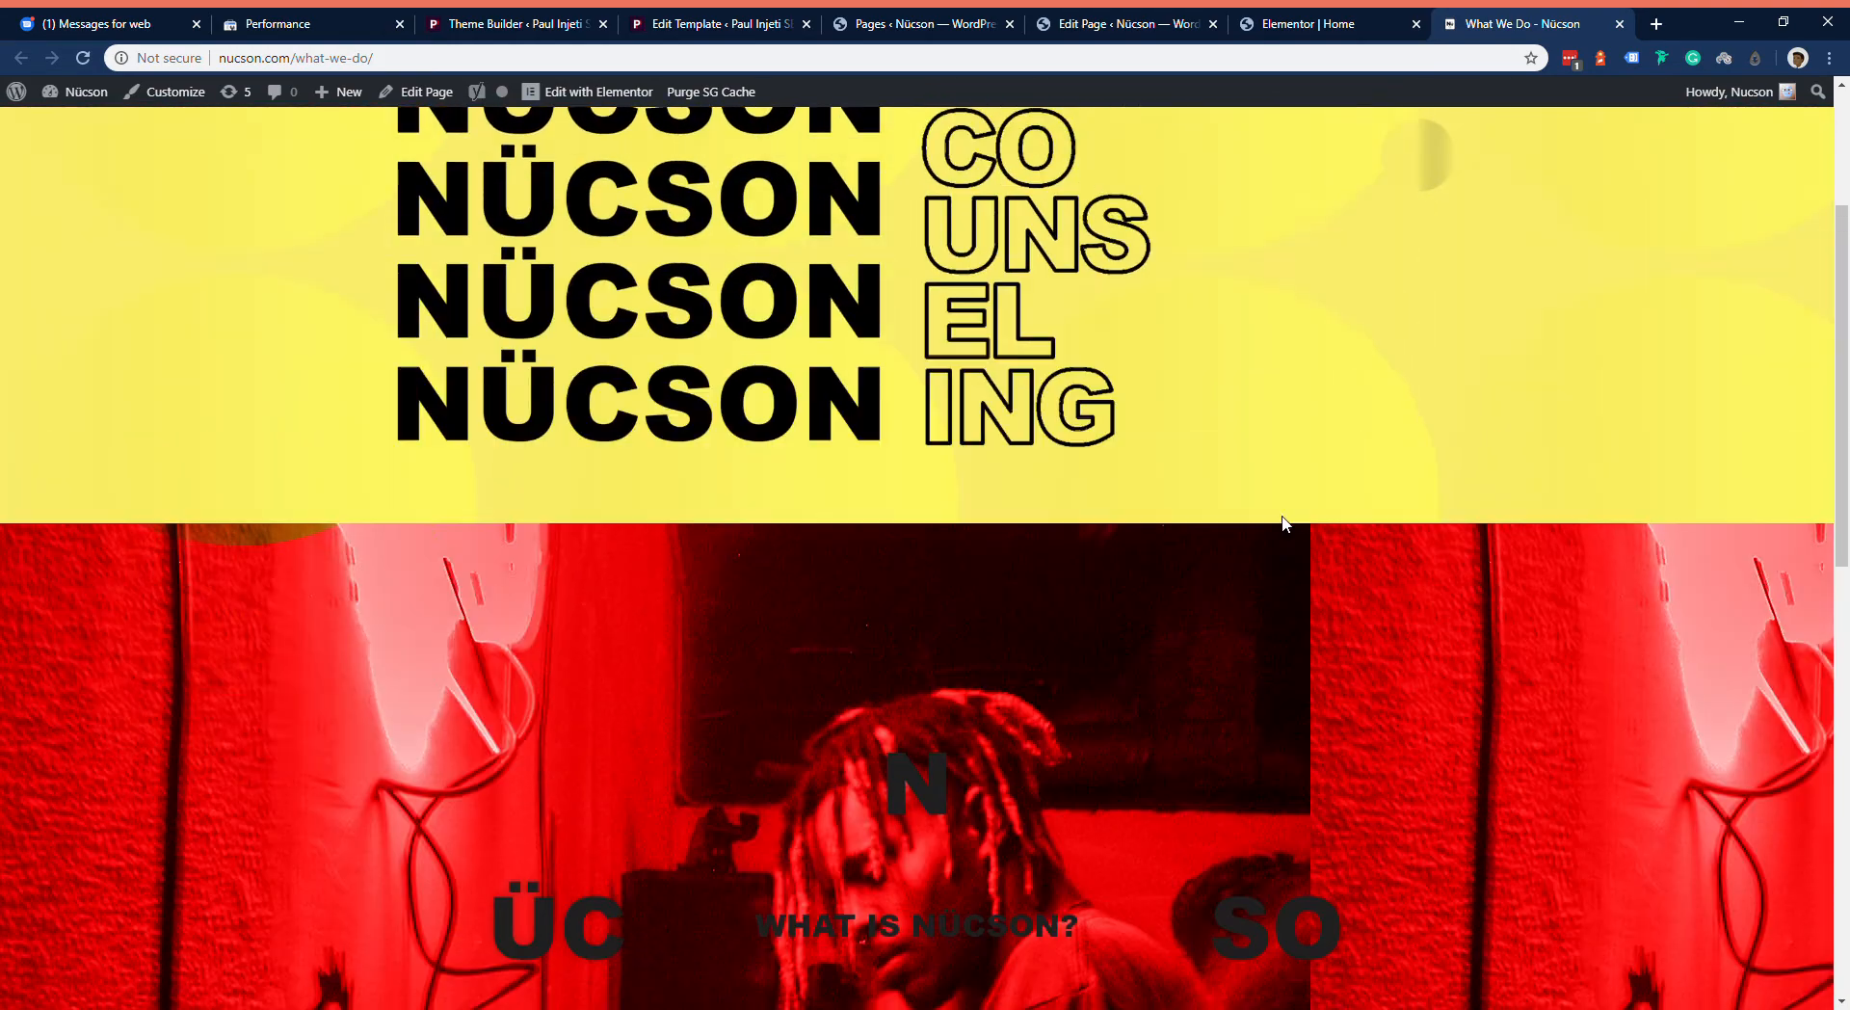
{"action": "scroll", "coordinate": [1168, 412], "scroll_direction": "up", "scroll_amount": 3}
{"action": "scroll", "coordinate": [1185, 453], "scroll_direction": "down", "scroll_amount": 7}
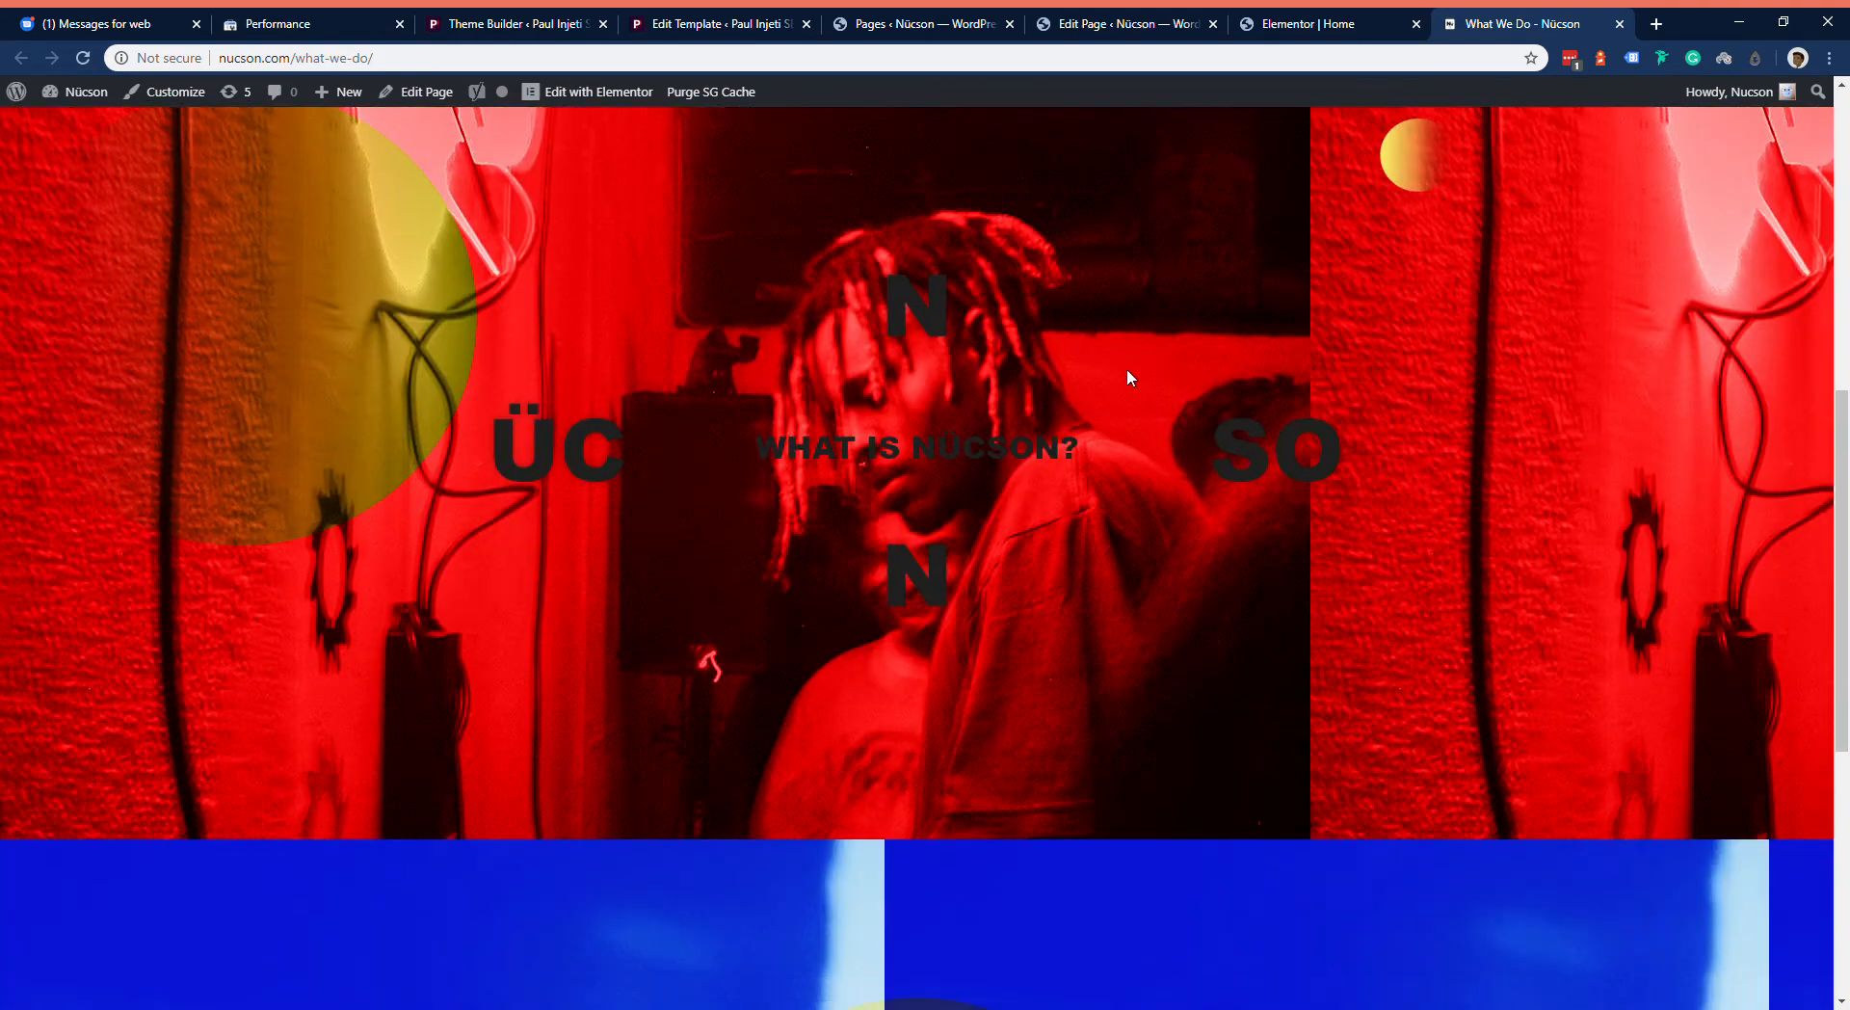
{"action": "scroll", "coordinate": [1120, 389], "scroll_direction": "down", "scroll_amount": 6}
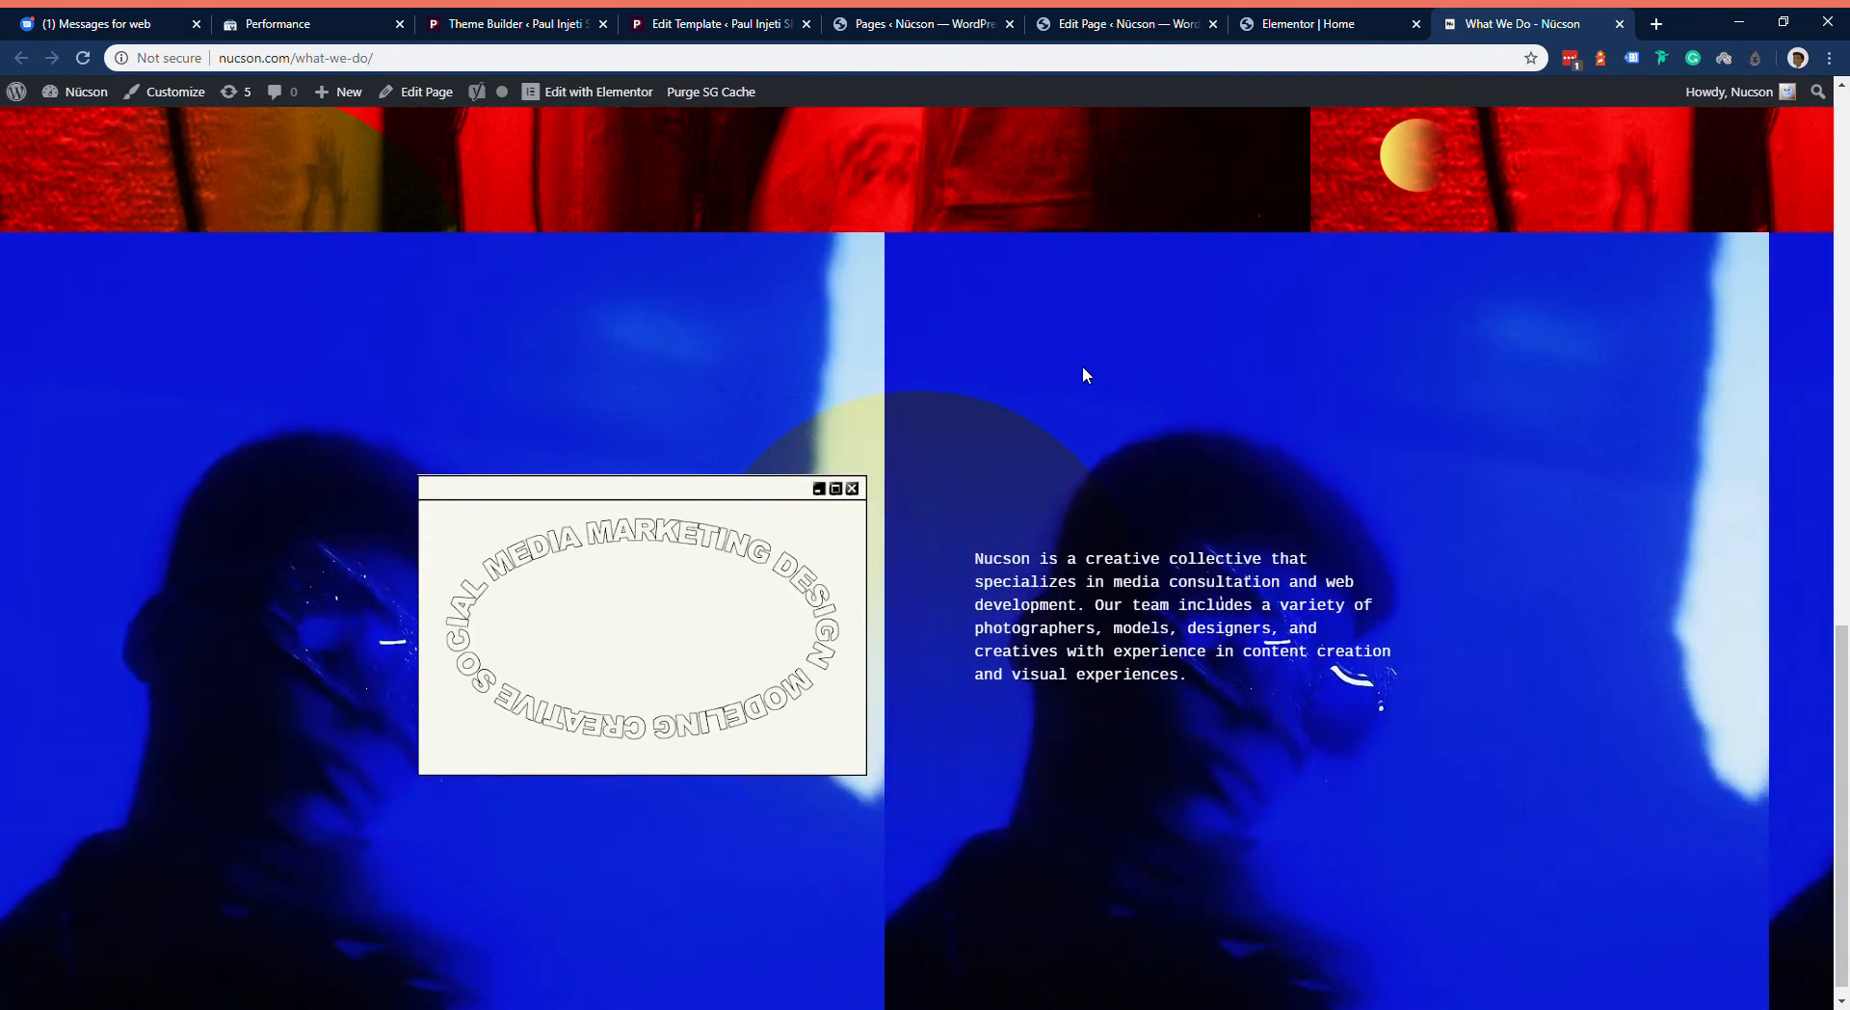
{"action": "scroll", "coordinate": [1070, 390], "scroll_direction": "up", "scroll_amount": 13}
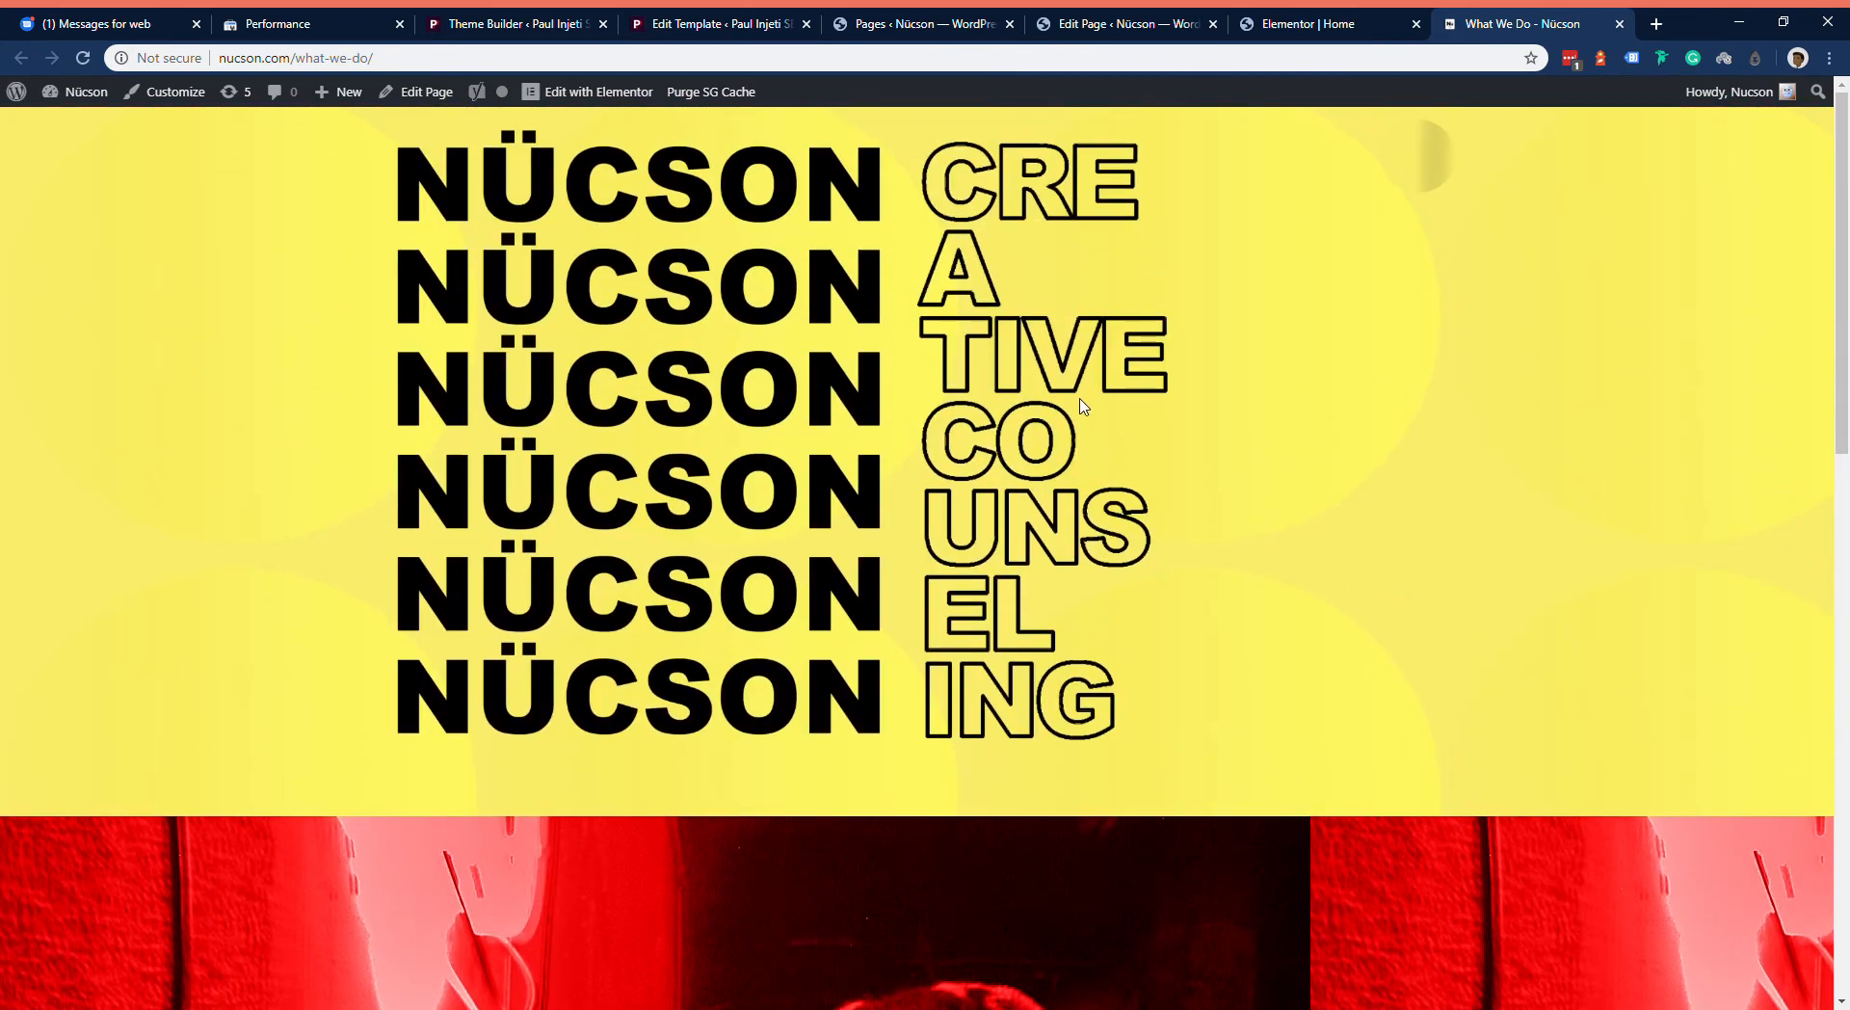
Step: Return to the Home page editor, upload nucson-white-logo.png to the media library and insert it as the header image
{"action": "left_click", "coordinate": [1292, 15]}
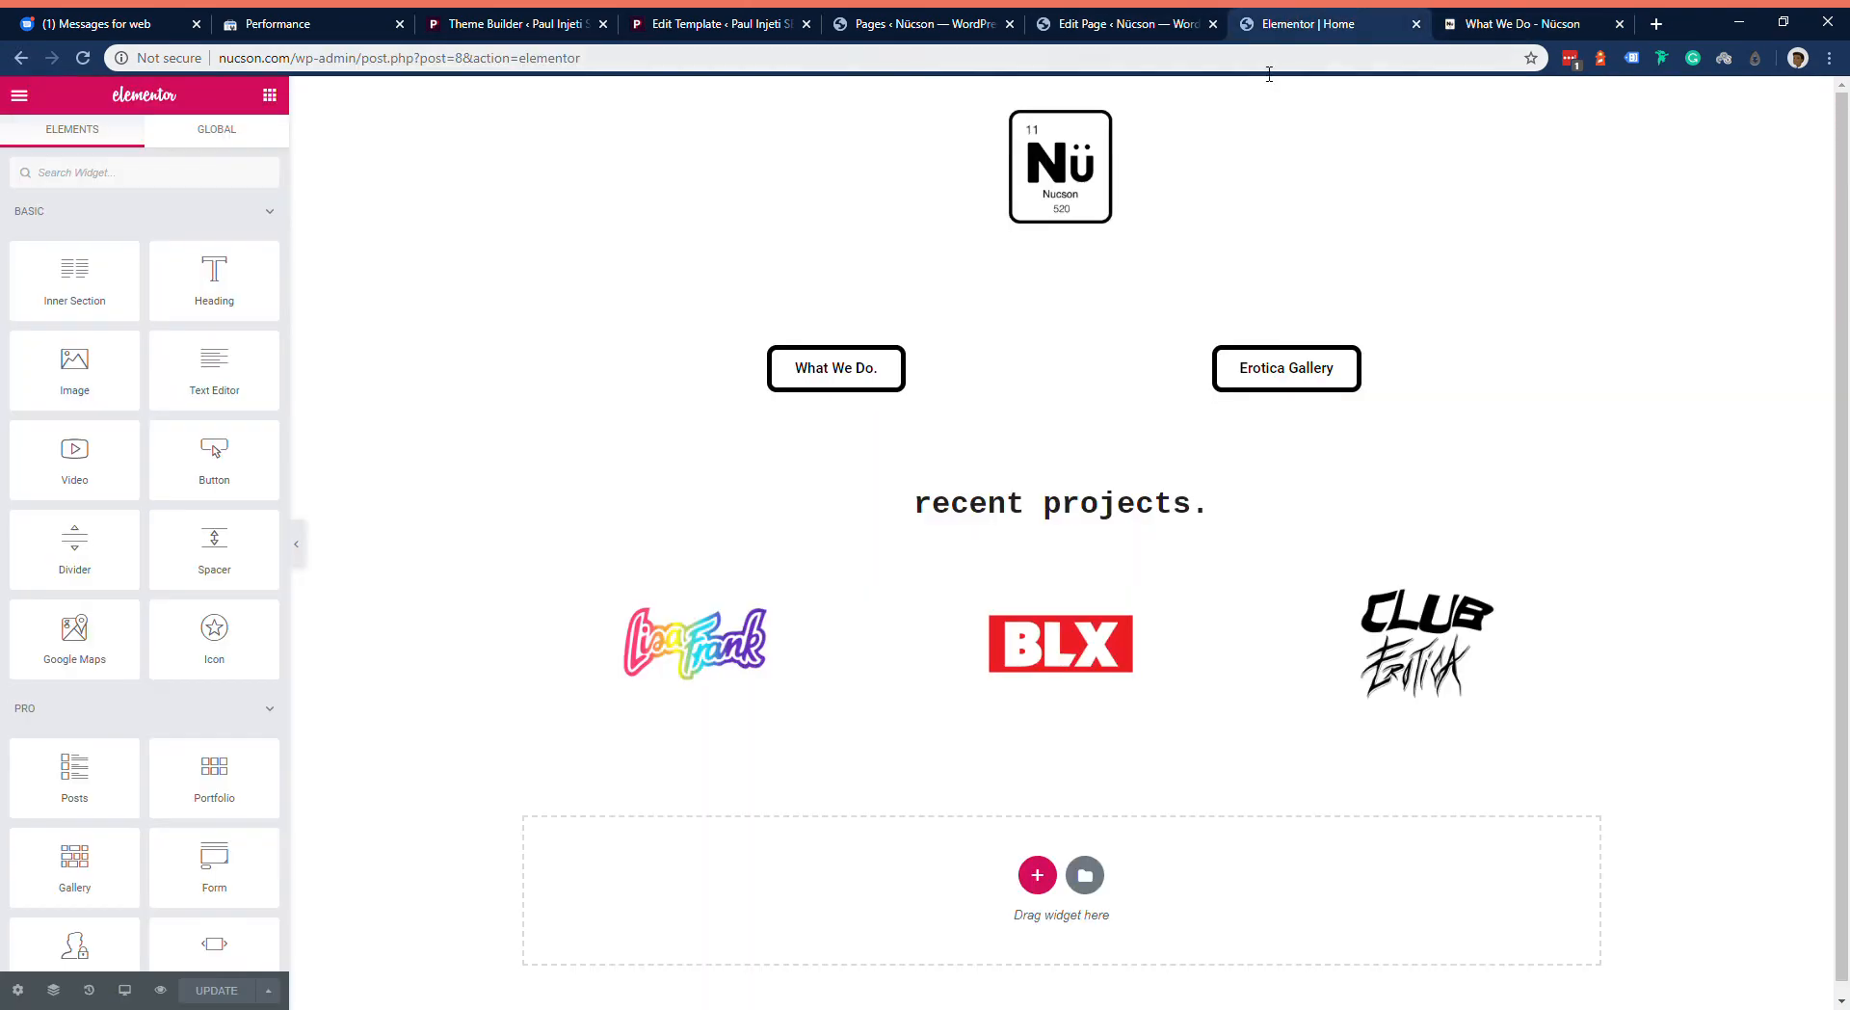
{"action": "left_click", "coordinate": [1192, 234]}
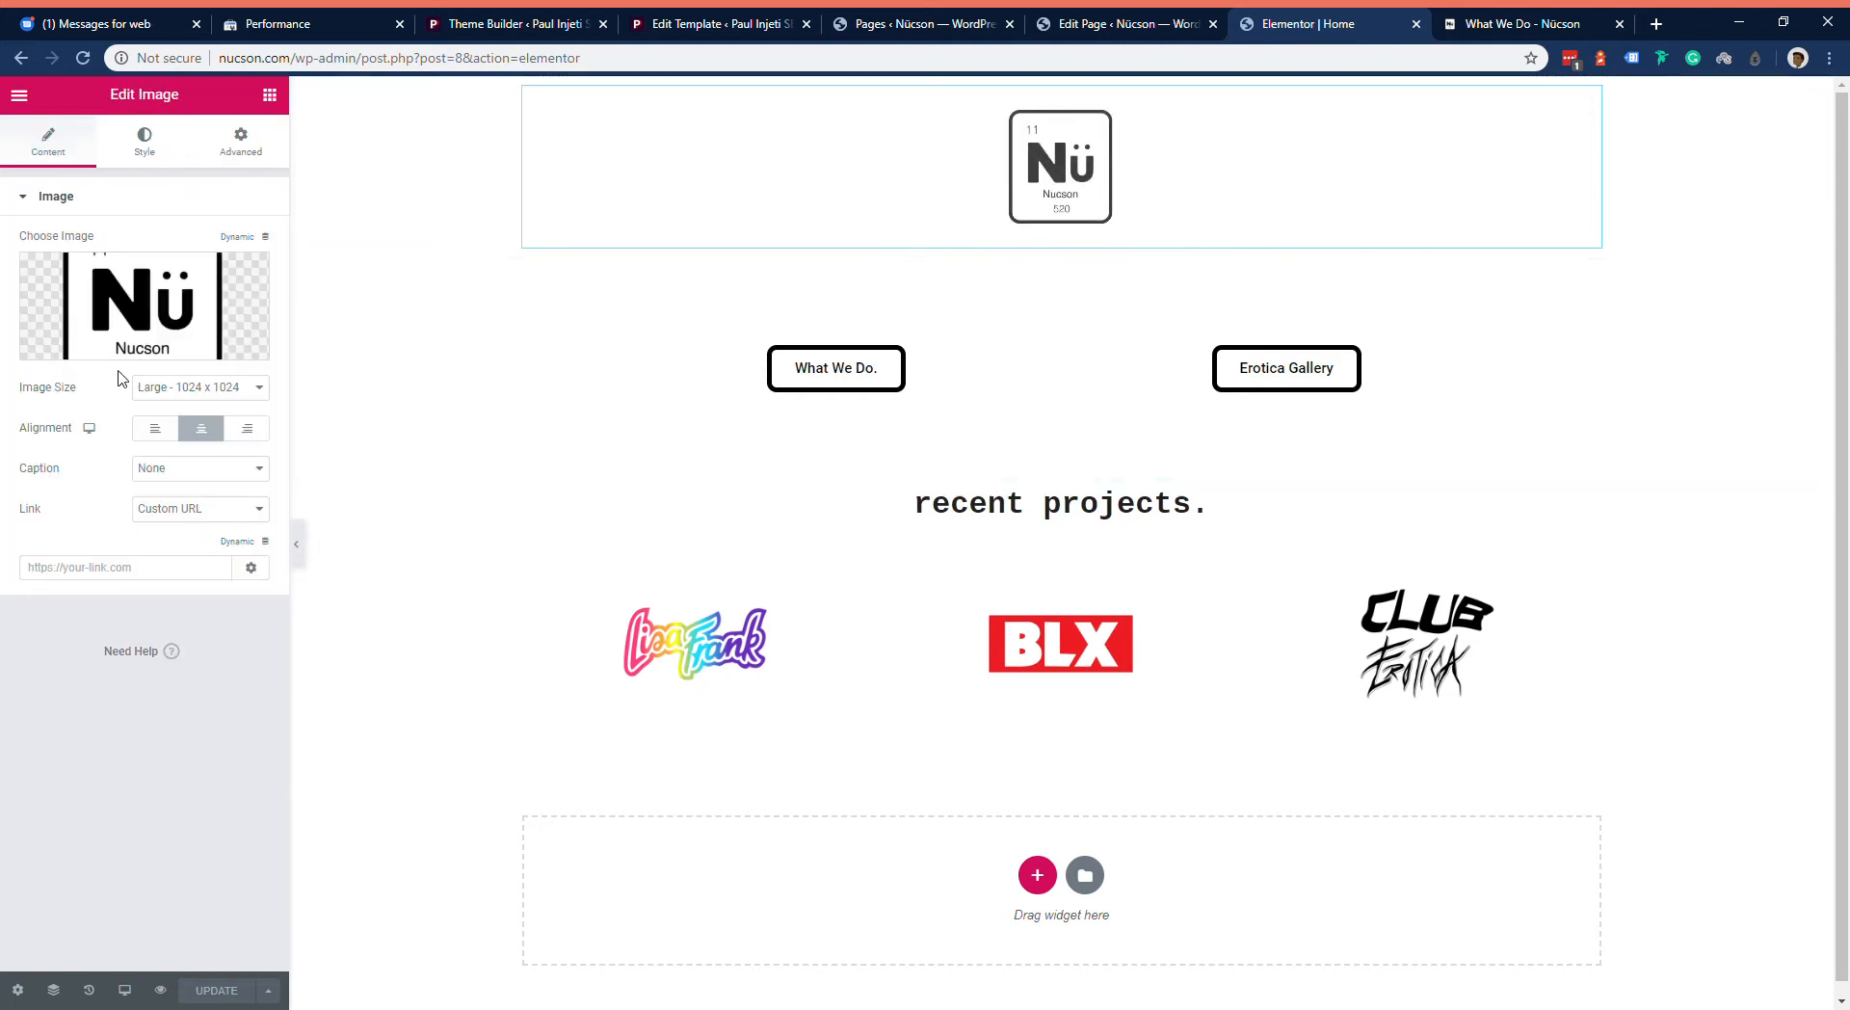
{"action": "left_click", "coordinate": [144, 308]}
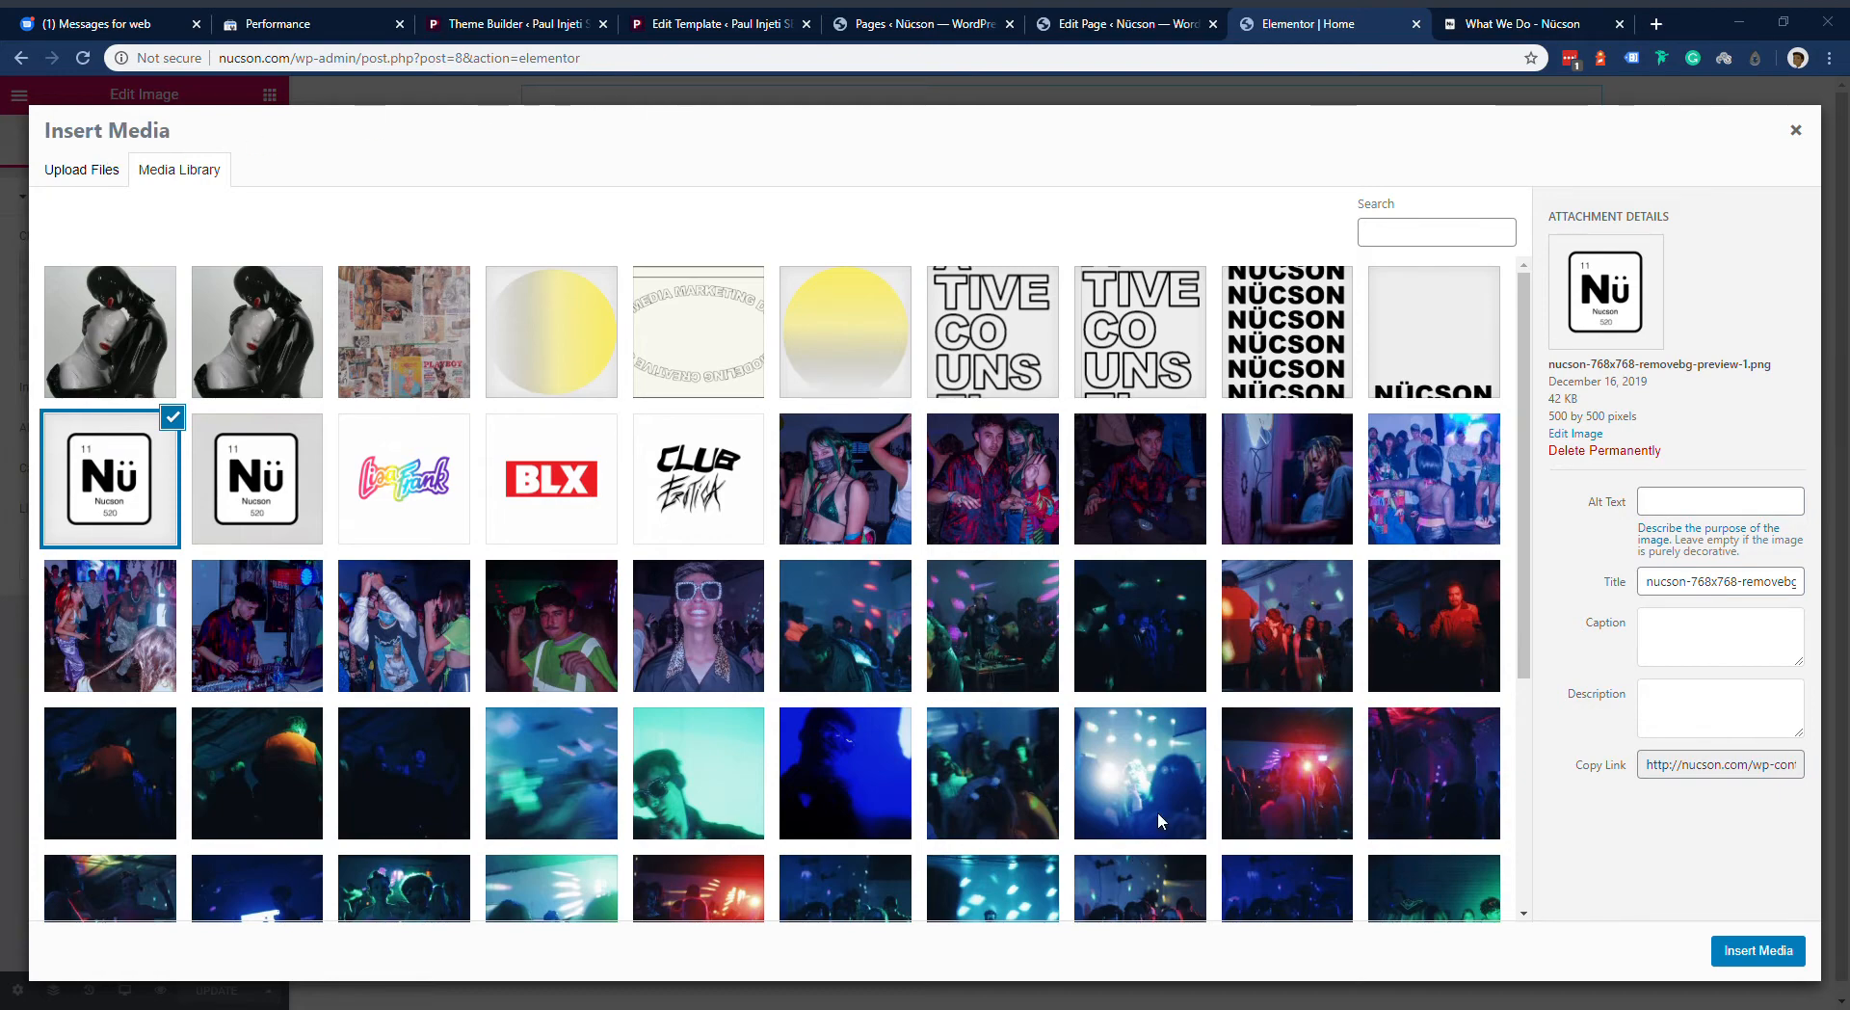
{"action": "left_click_drag", "start_coordinate": [1195, 810], "coordinate": [621, 715]}
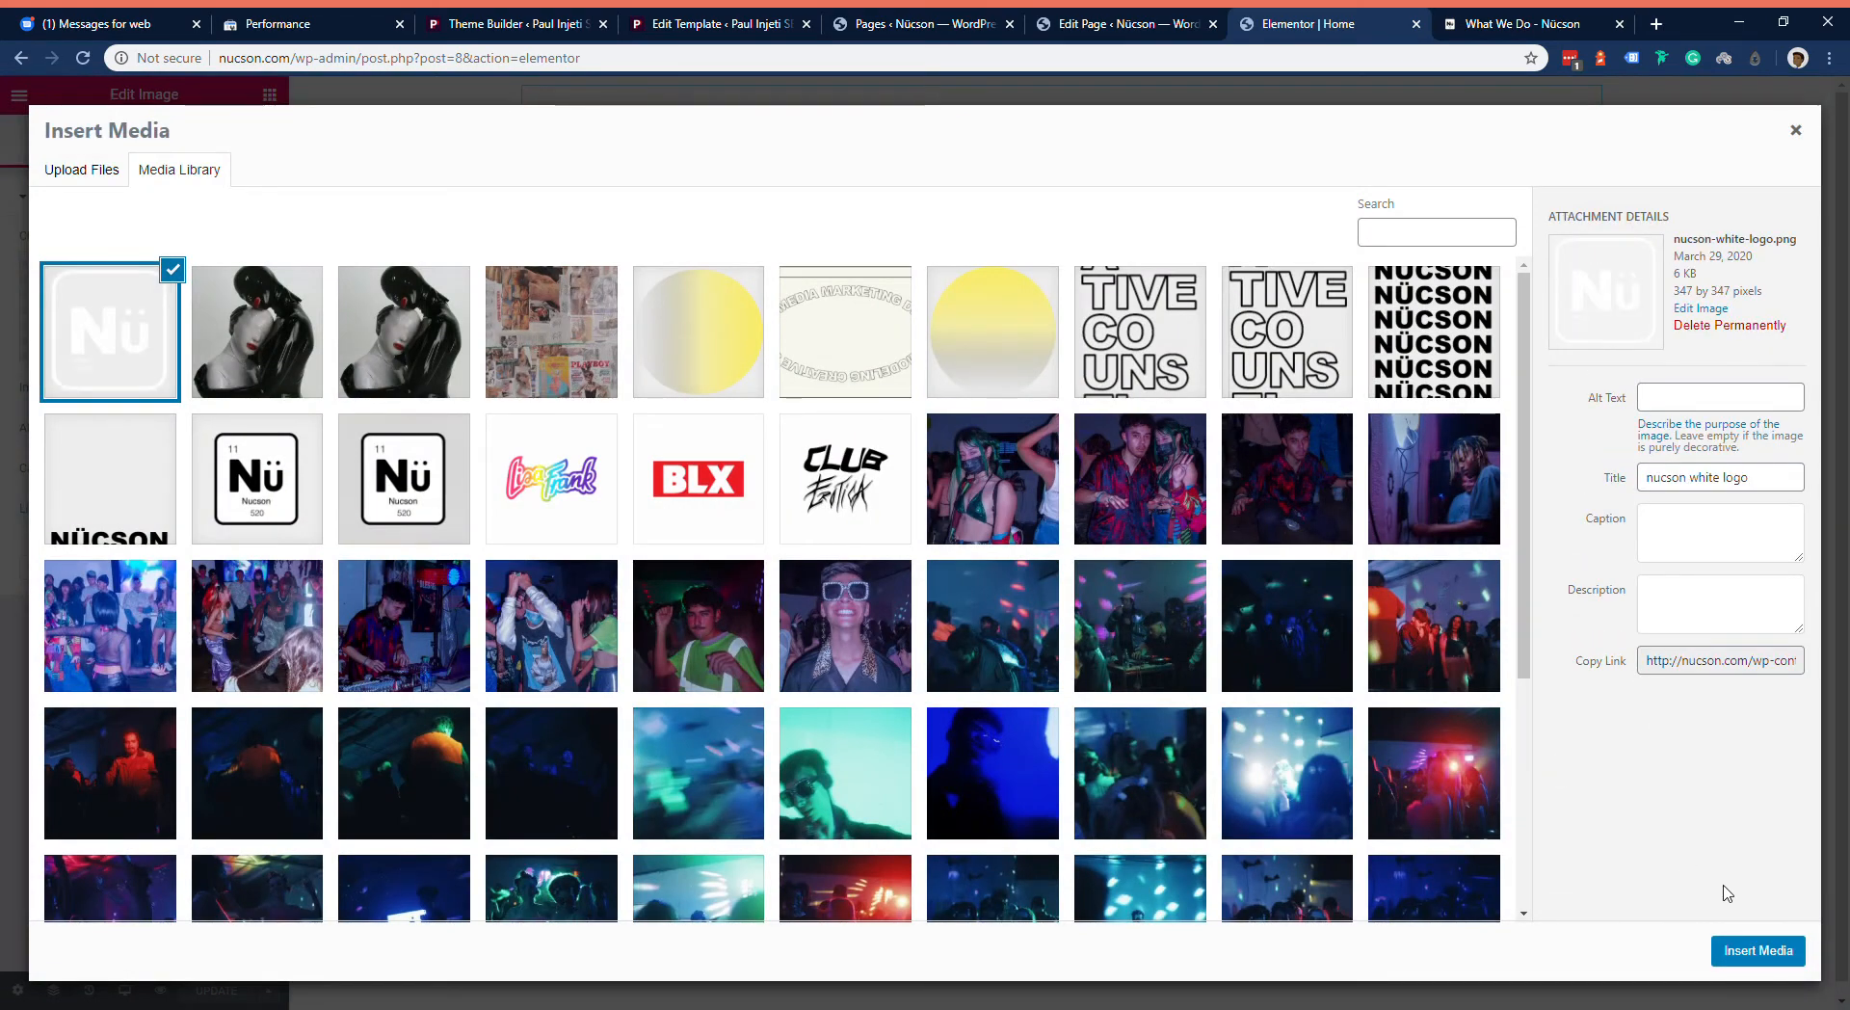
{"action": "left_click", "coordinate": [1756, 954]}
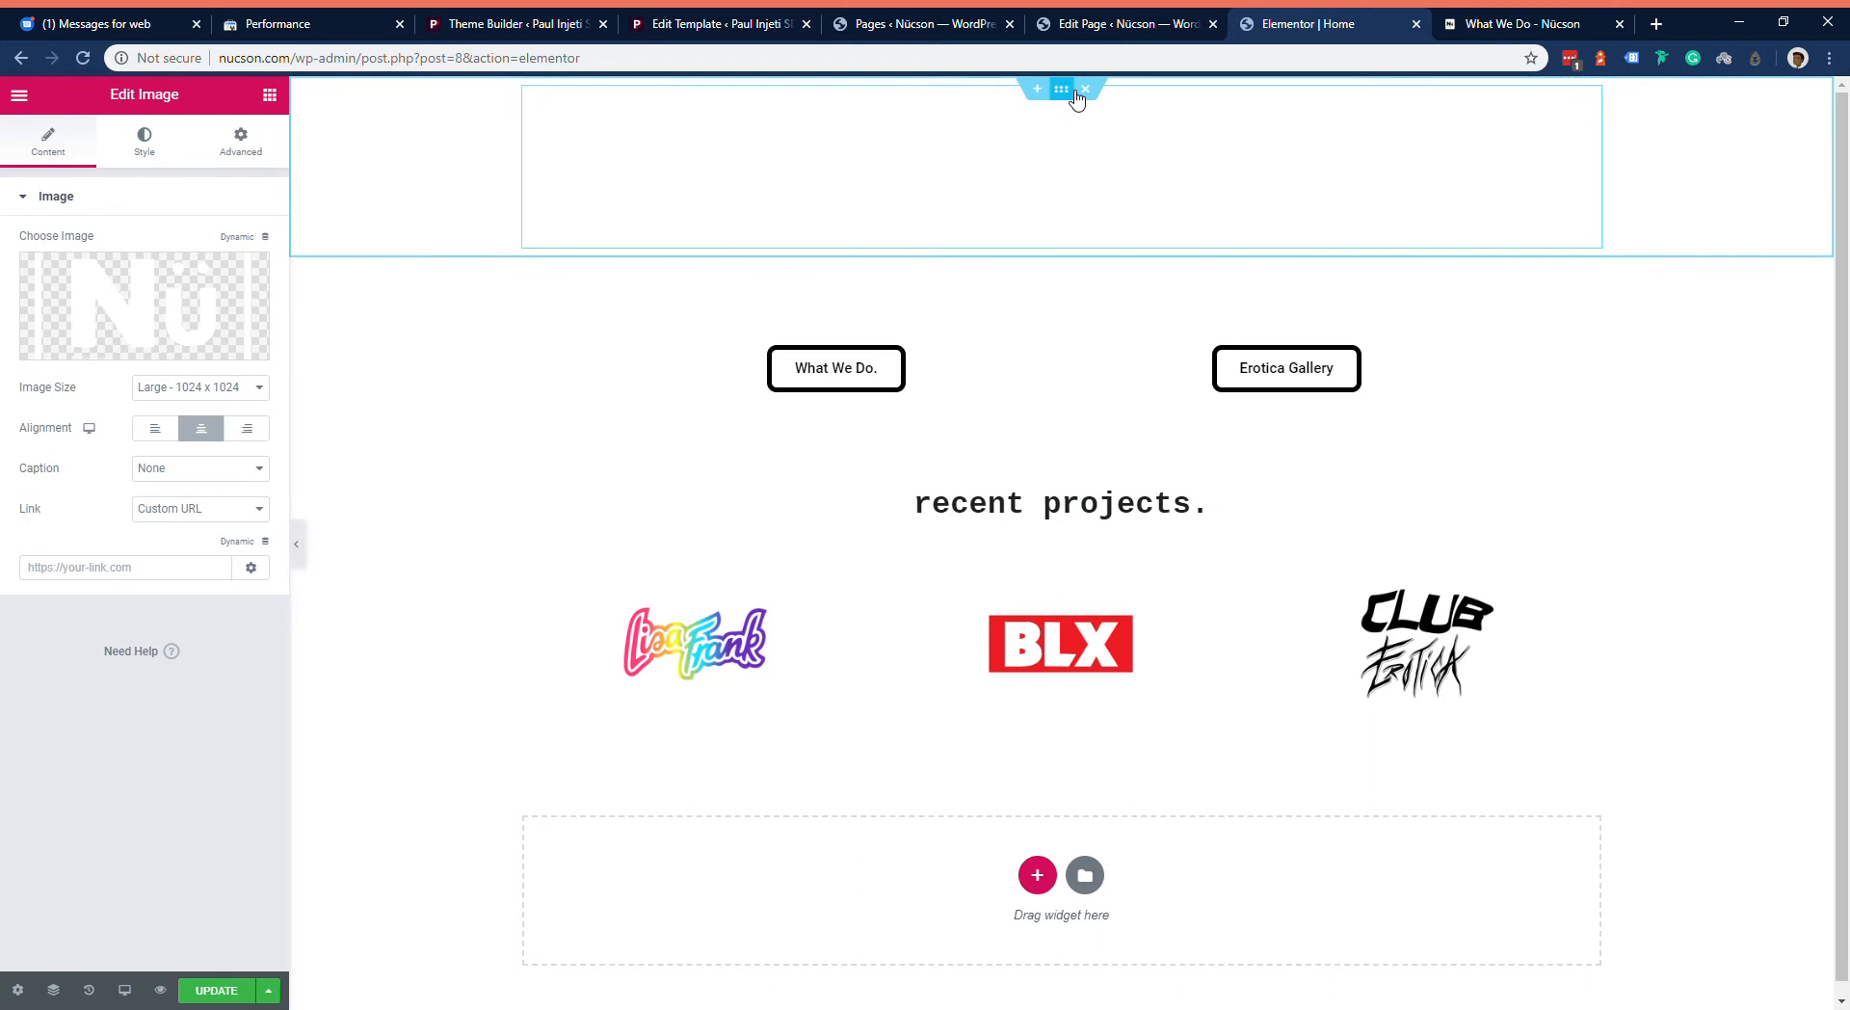
Step: Delete the header's image widget and remove the emptied section above the two buttons
{"action": "left_click", "coordinate": [1076, 96]}
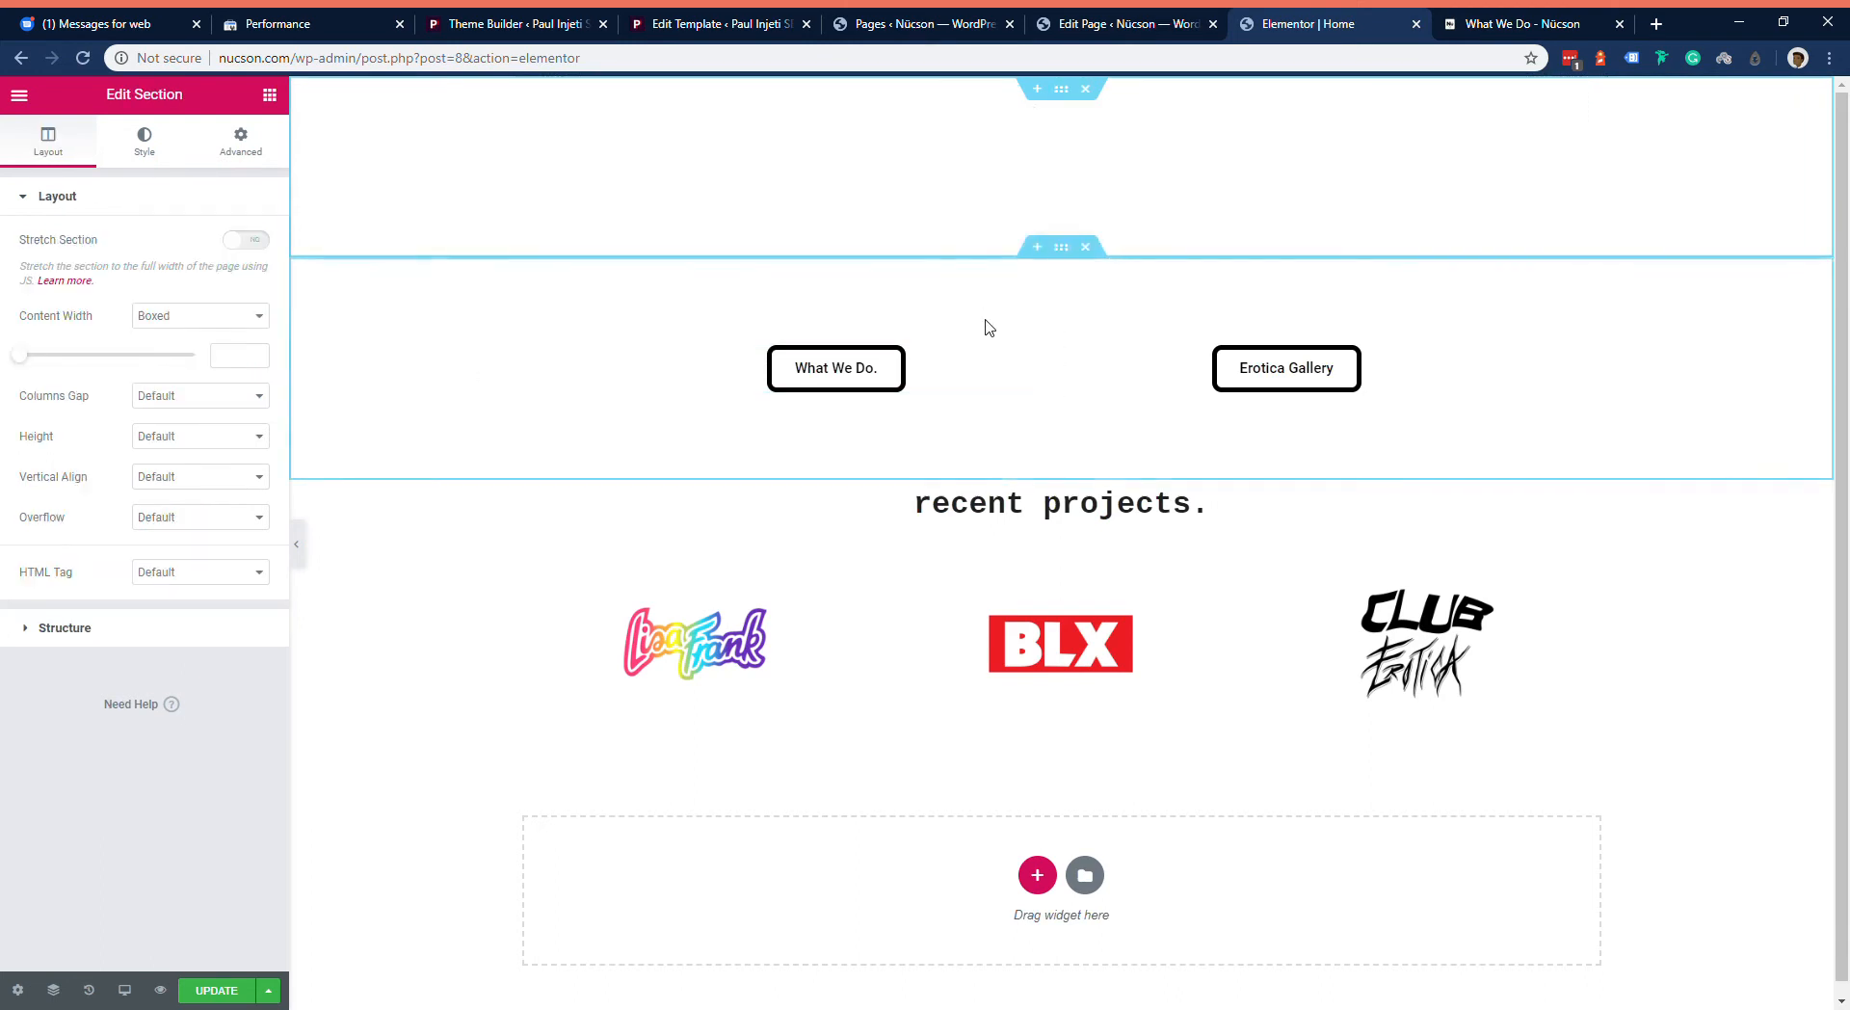
{"action": "left_click_drag", "start_coordinate": [1590, 101], "coordinate": [1346, 250]}
{"action": "right_click", "coordinate": [1355, 268]}
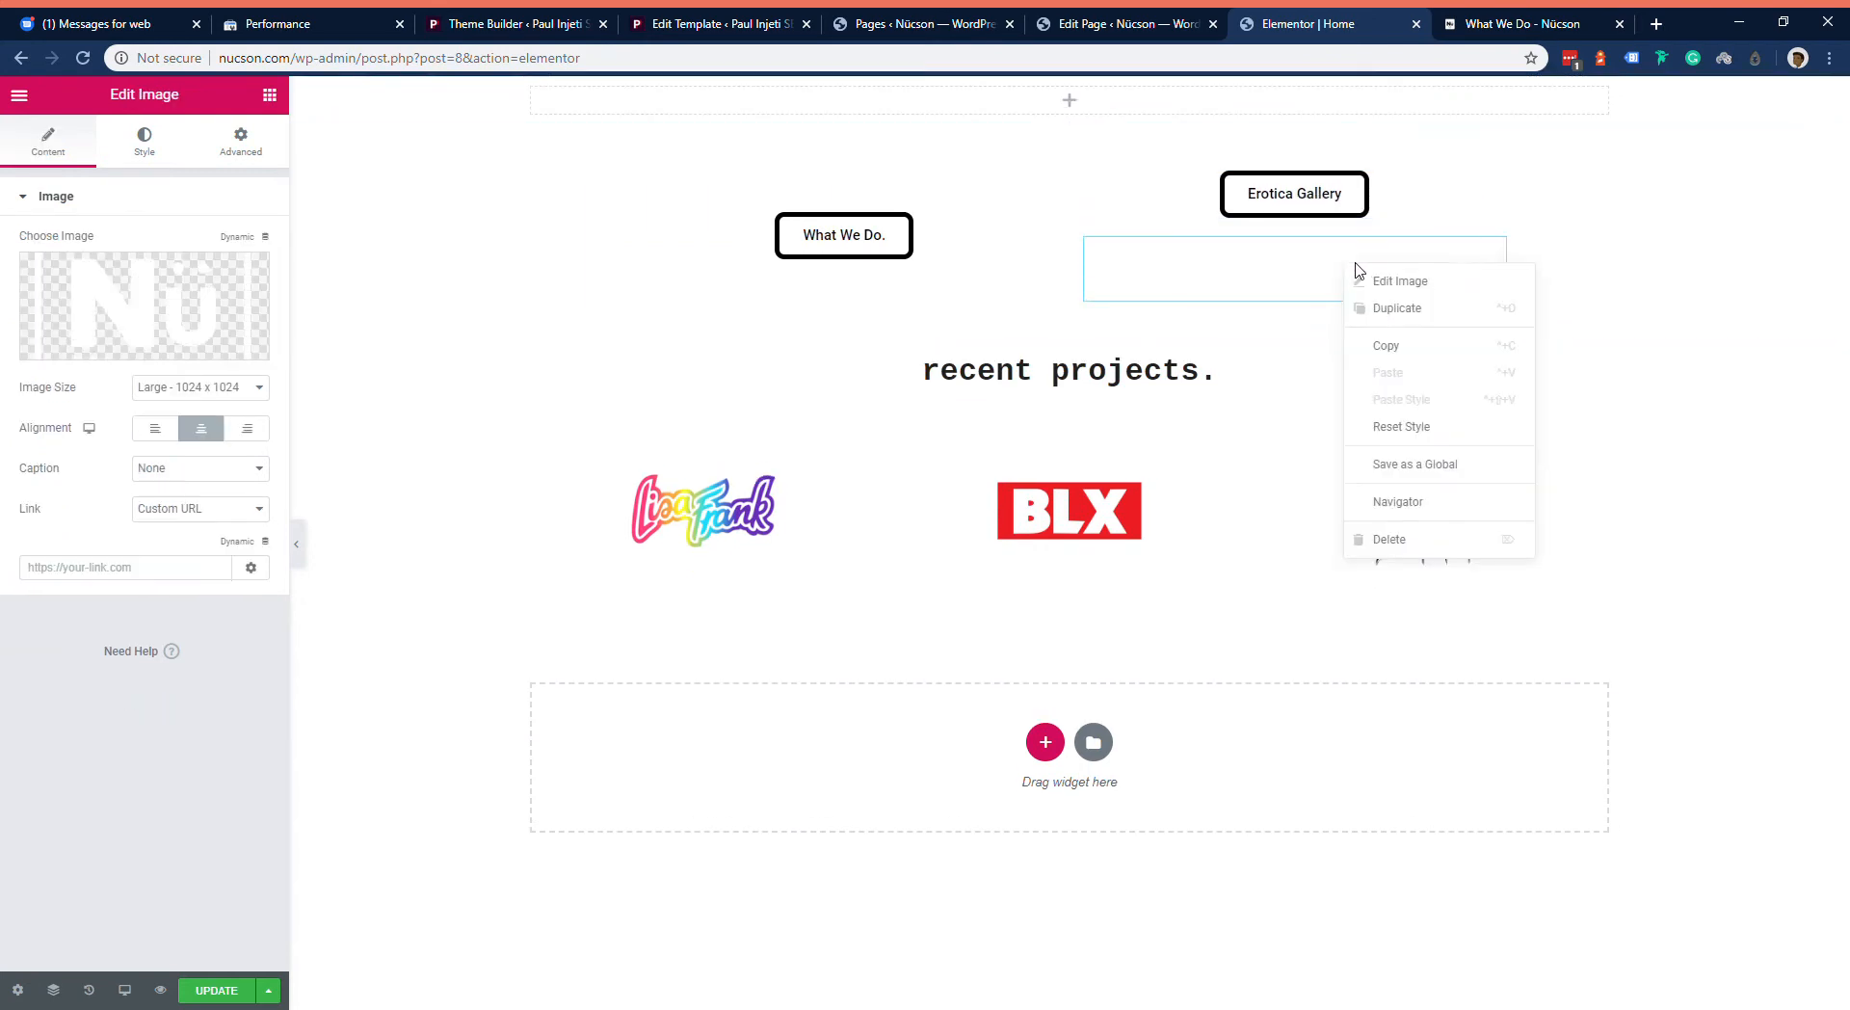
{"action": "left_click", "coordinate": [1396, 539]}
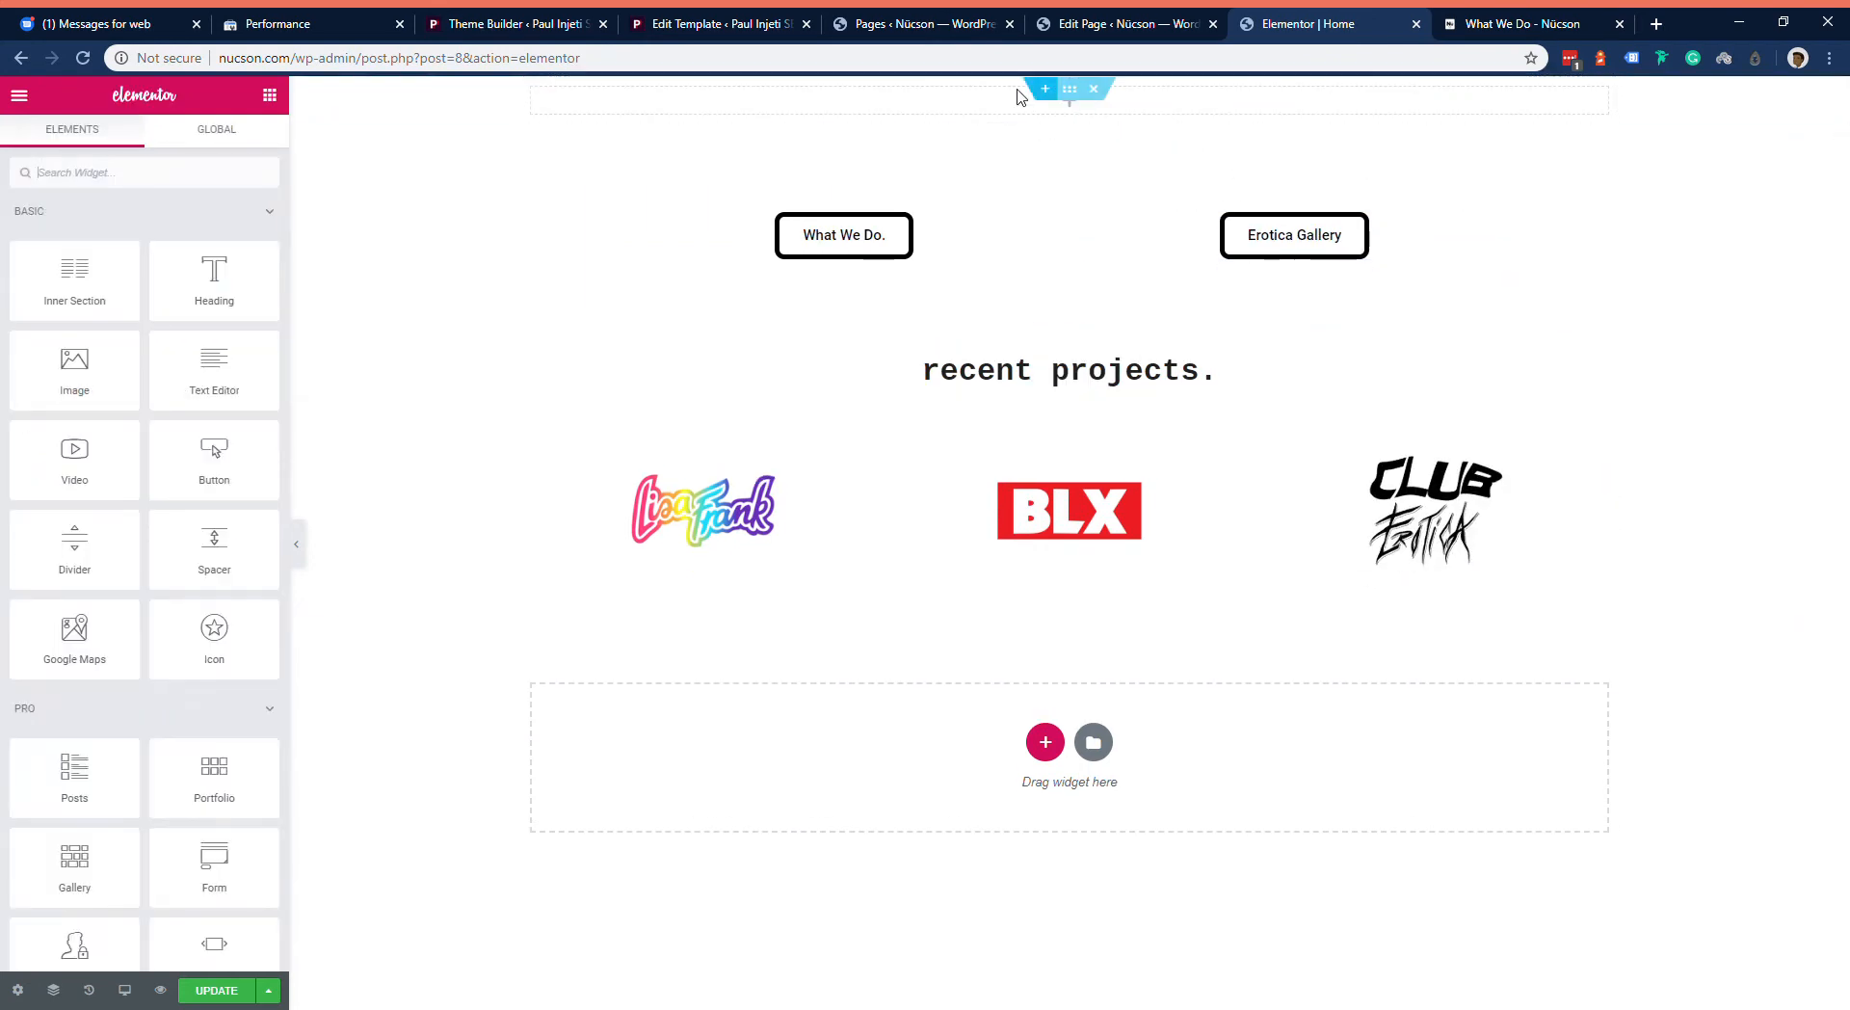
{"action": "left_click", "coordinate": [1094, 88]}
Step: Add a single-column section and move it to the start of the page, above the two buttons
{"action": "left_click", "coordinate": [1041, 698]}
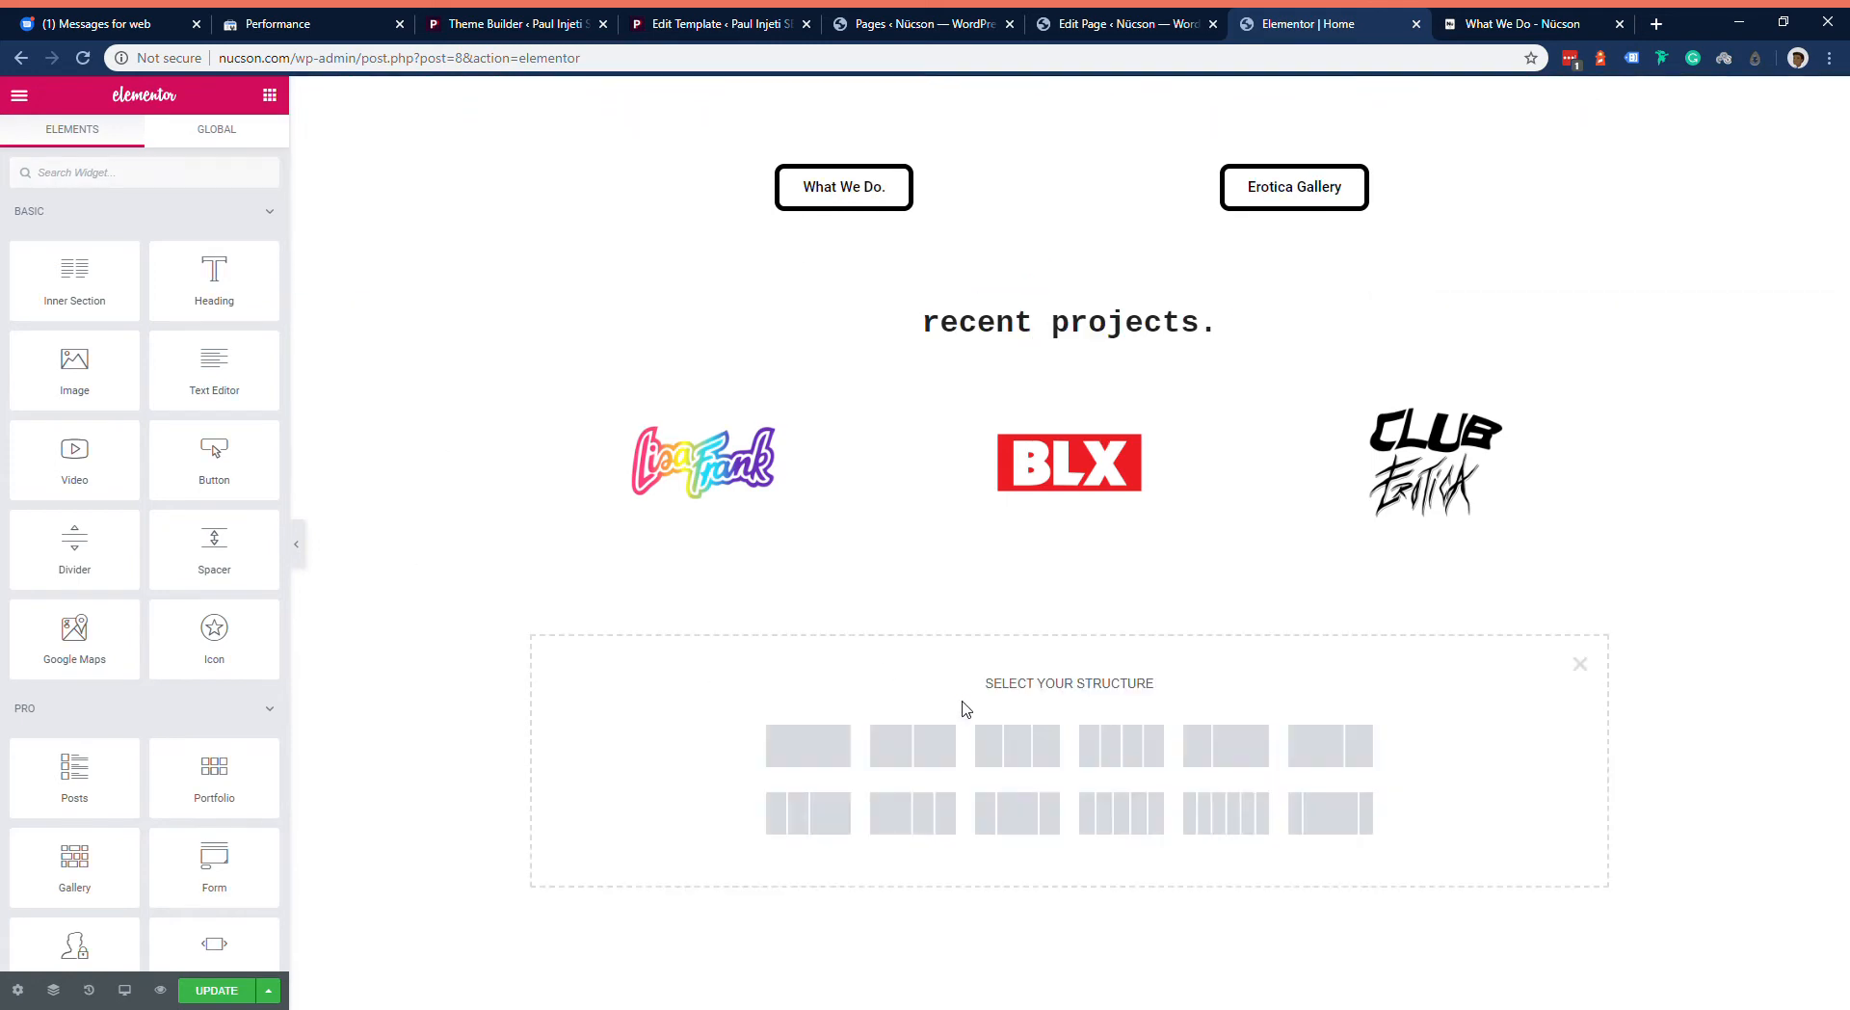
{"action": "left_click", "coordinate": [815, 748]}
{"action": "left_click_drag", "start_coordinate": [1069, 566], "coordinate": [1147, 123]}
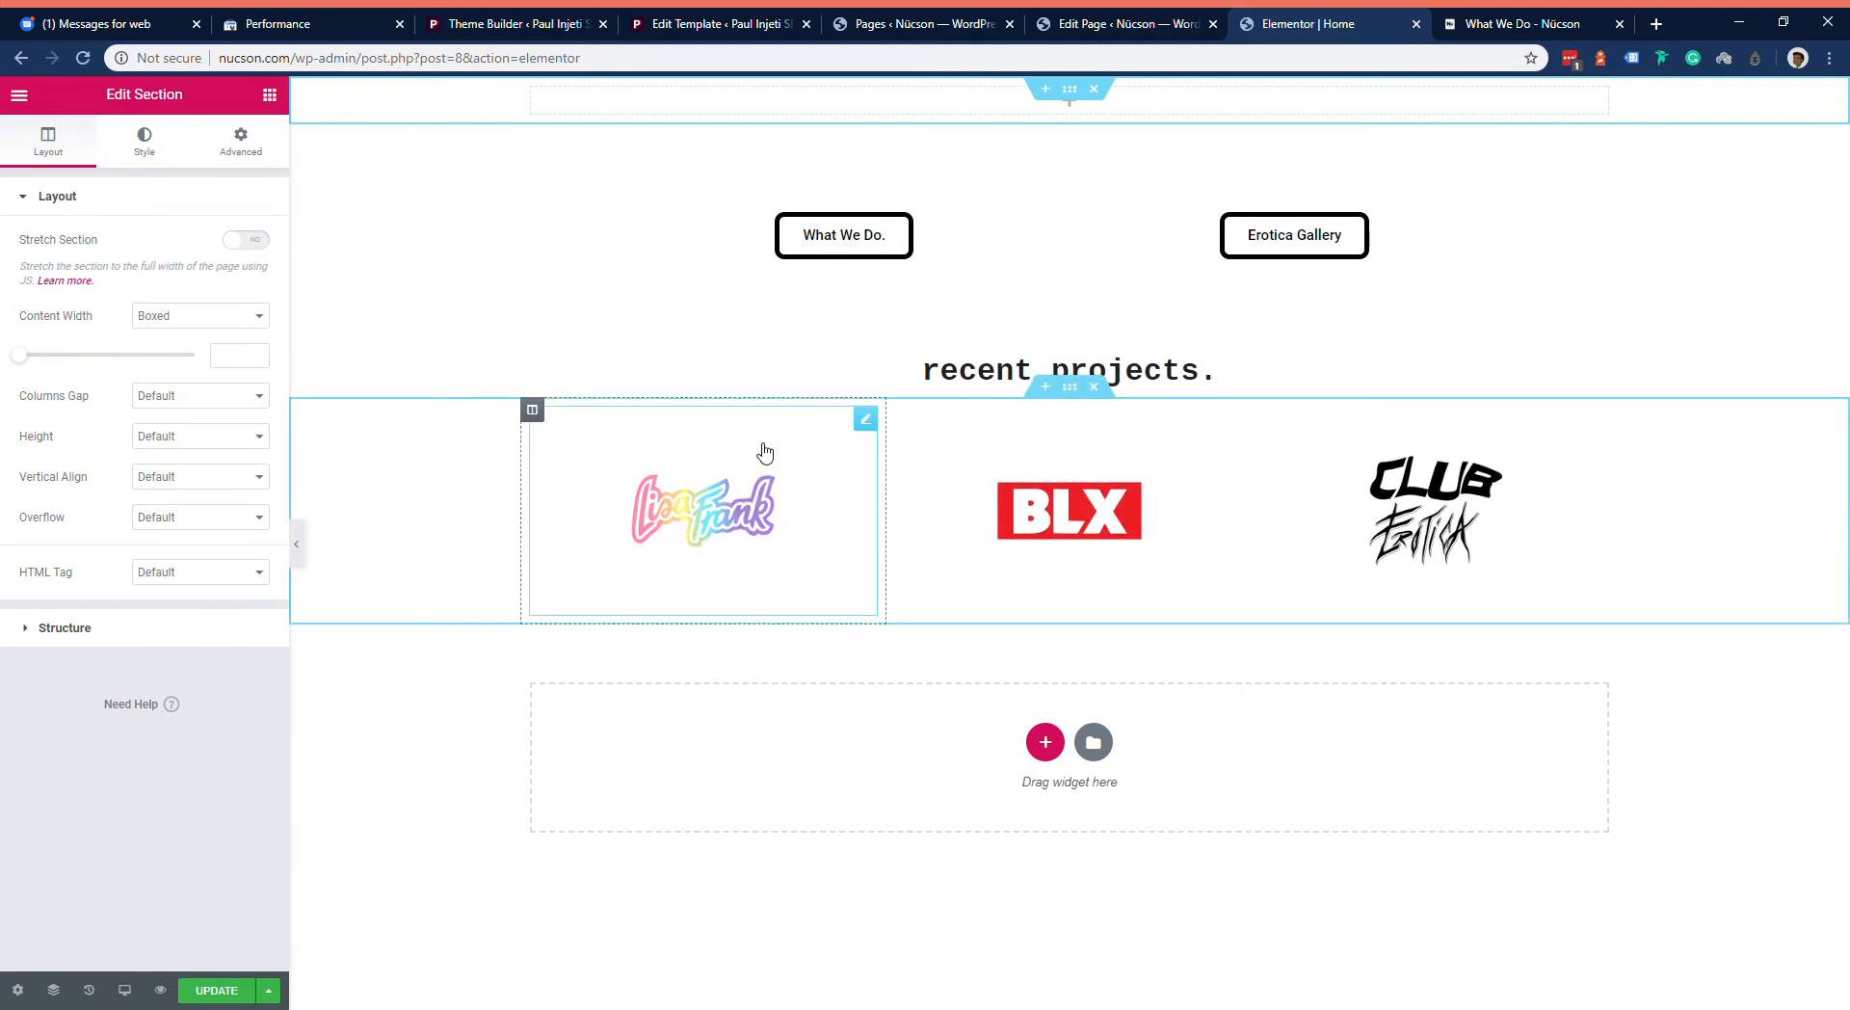
Step: Add an Image widget to the empty first section and insert nucson-white-logo.png from the media library
{"action": "left_click", "coordinate": [268, 95]}
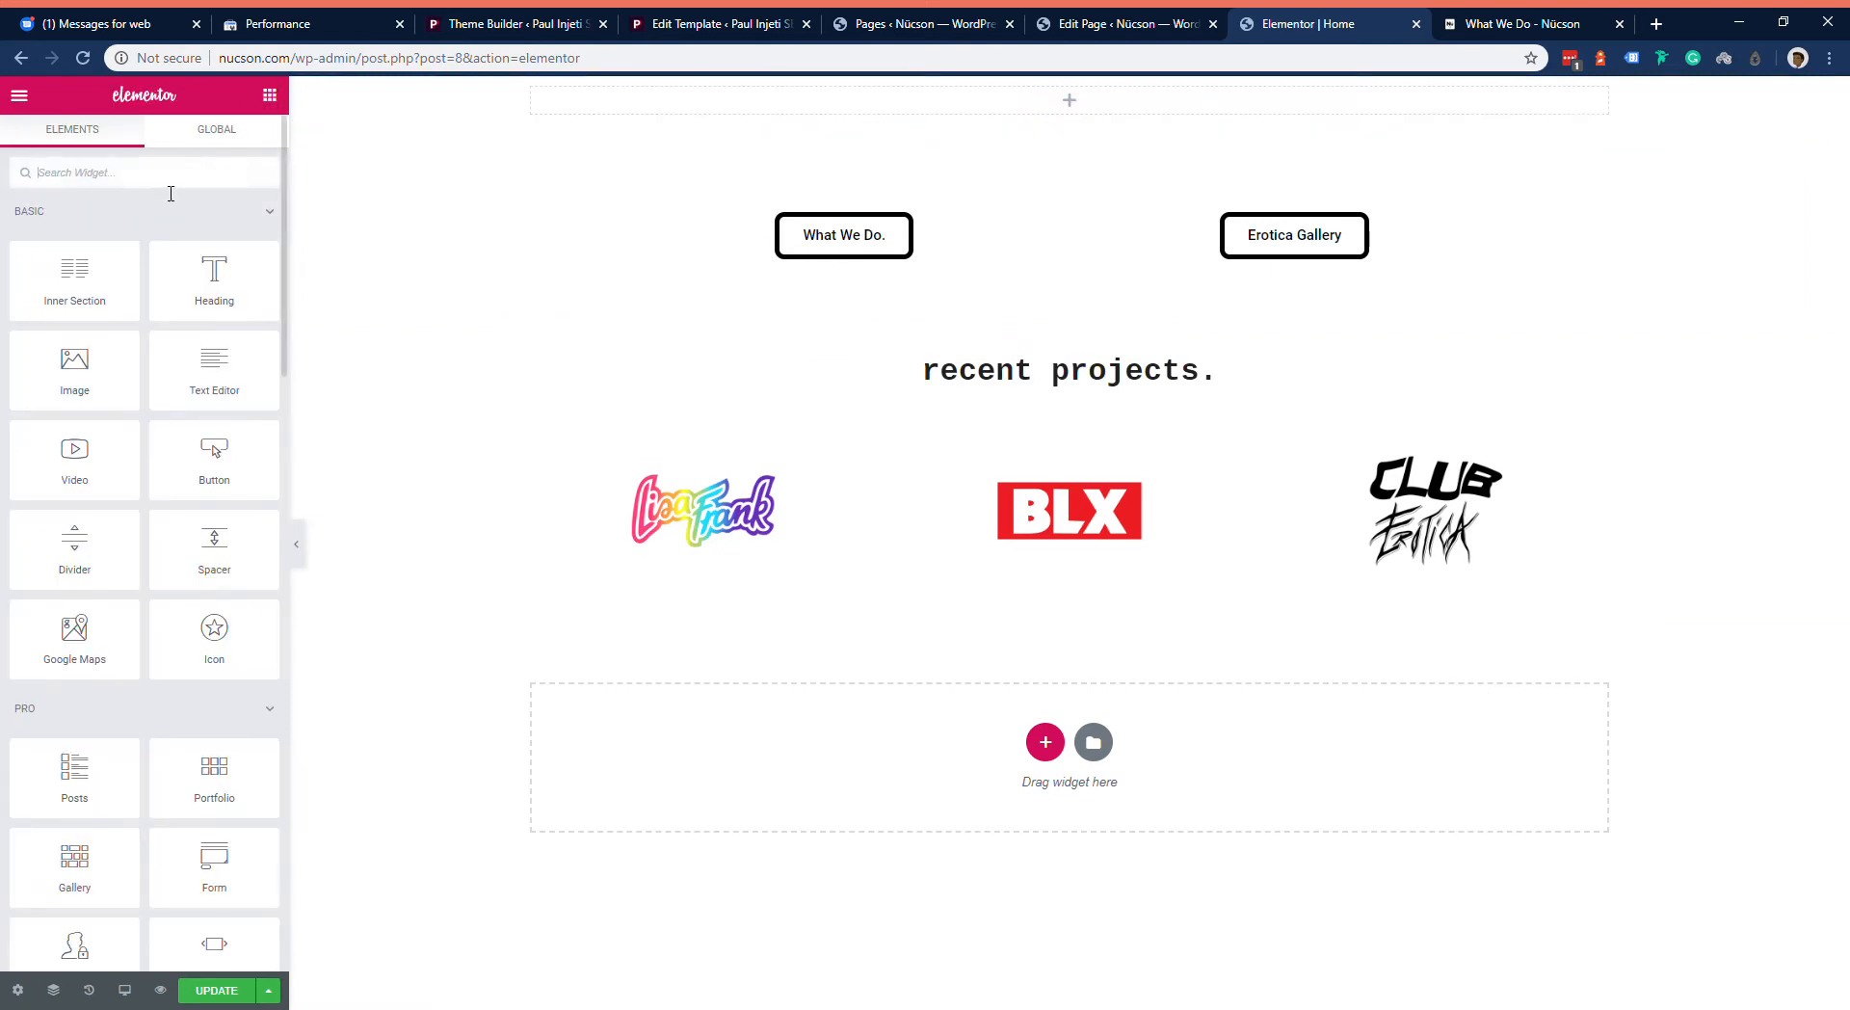
{"action": "type", "text": "image"}
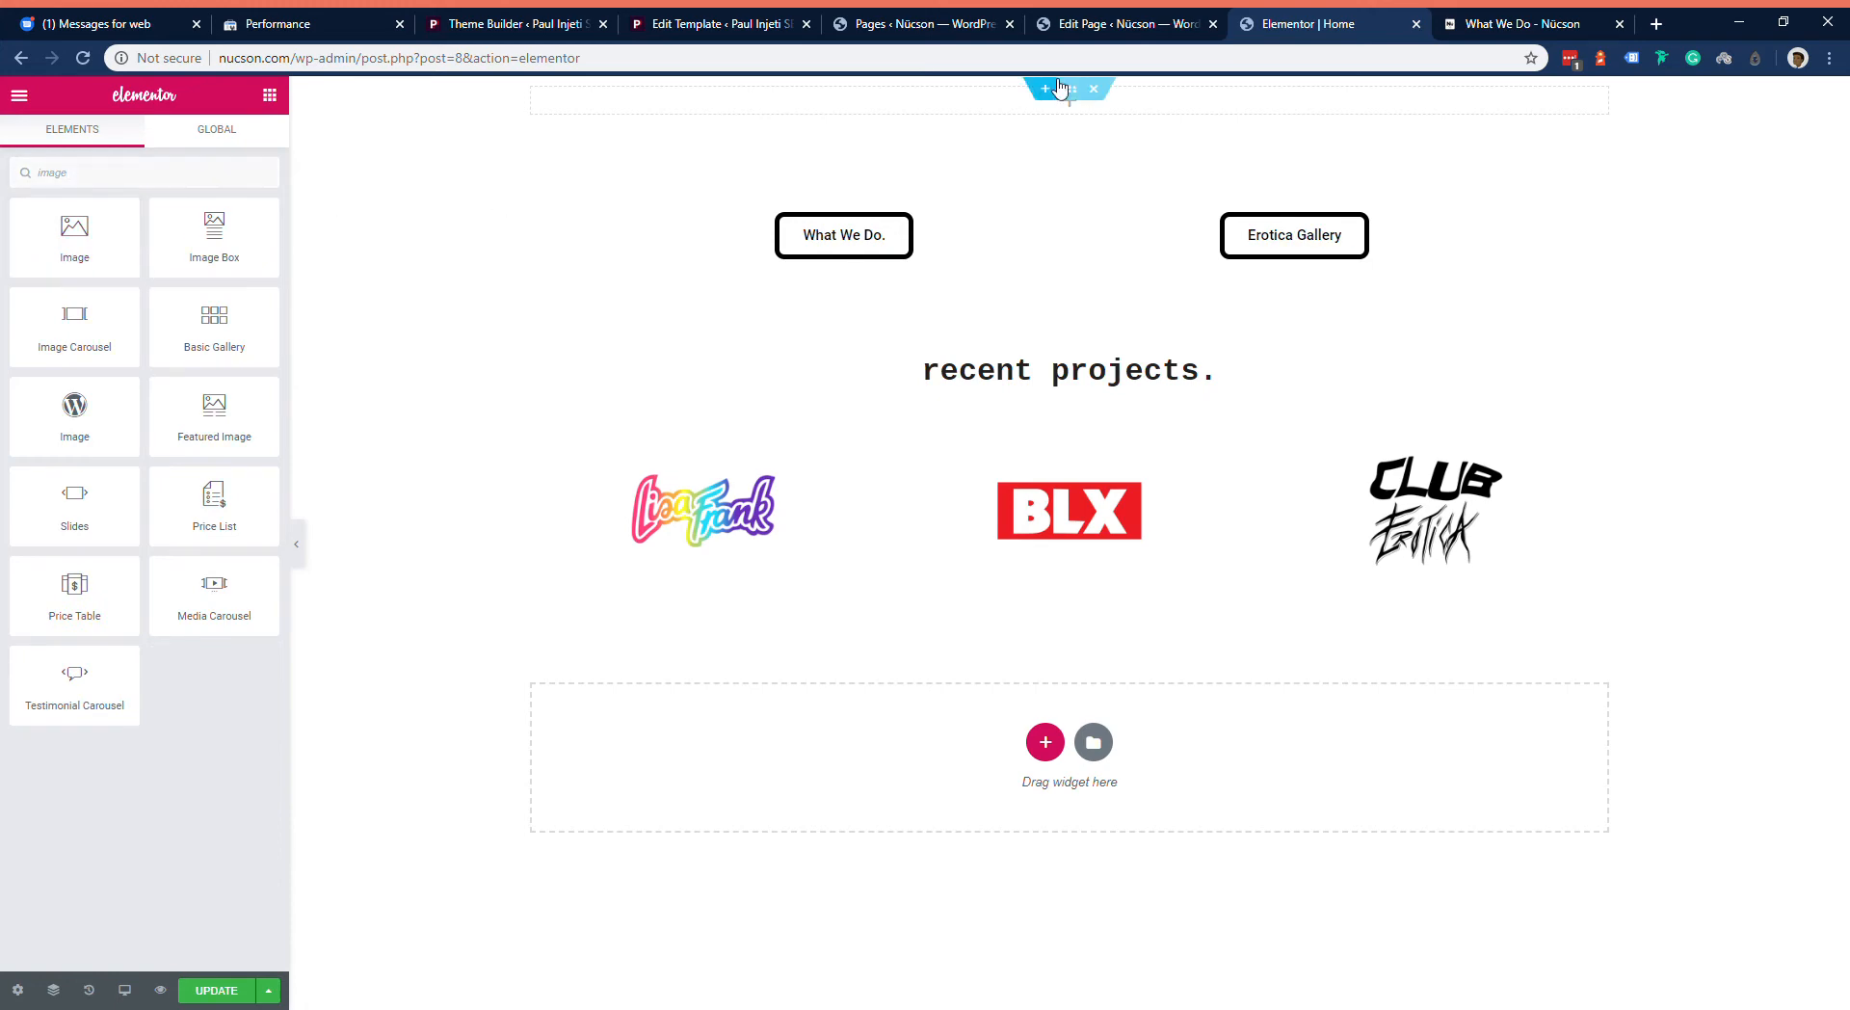
{"action": "left_click_drag", "start_coordinate": [354, 224], "coordinate": [1137, 98]}
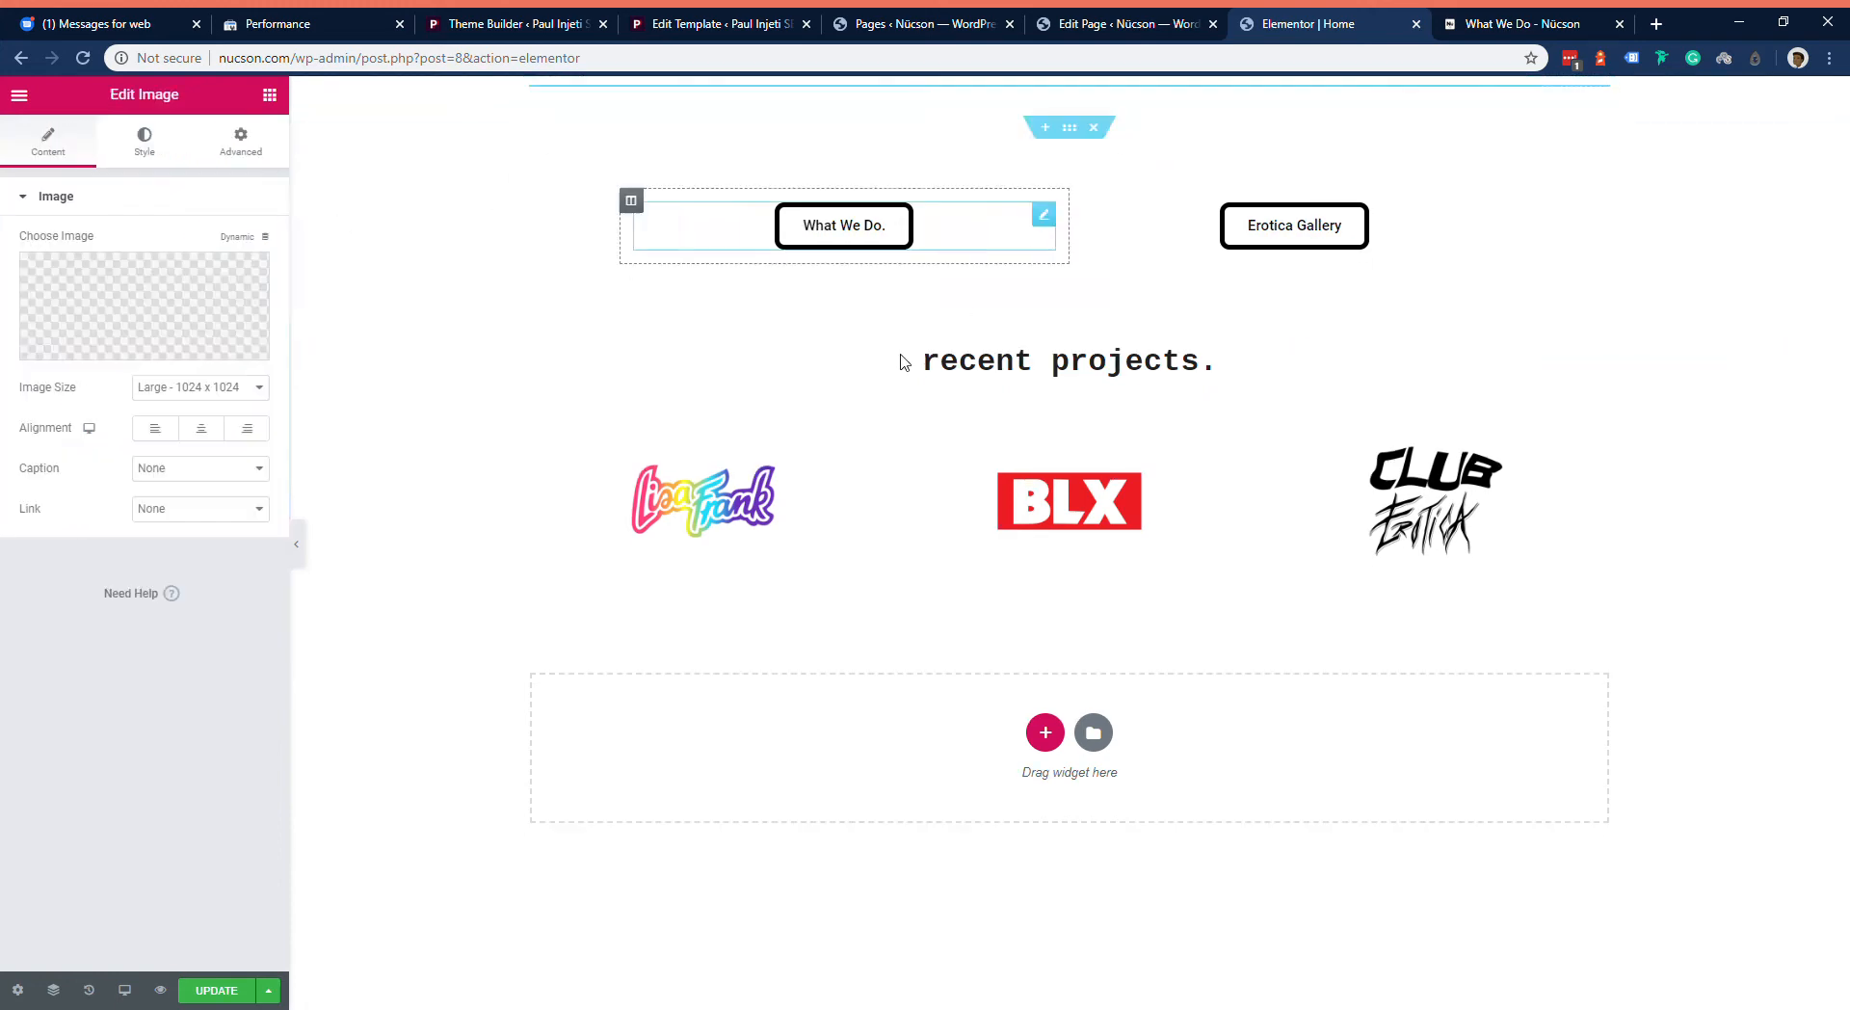
{"action": "left_click", "coordinate": [130, 316]}
{"action": "left_click", "coordinate": [112, 339]}
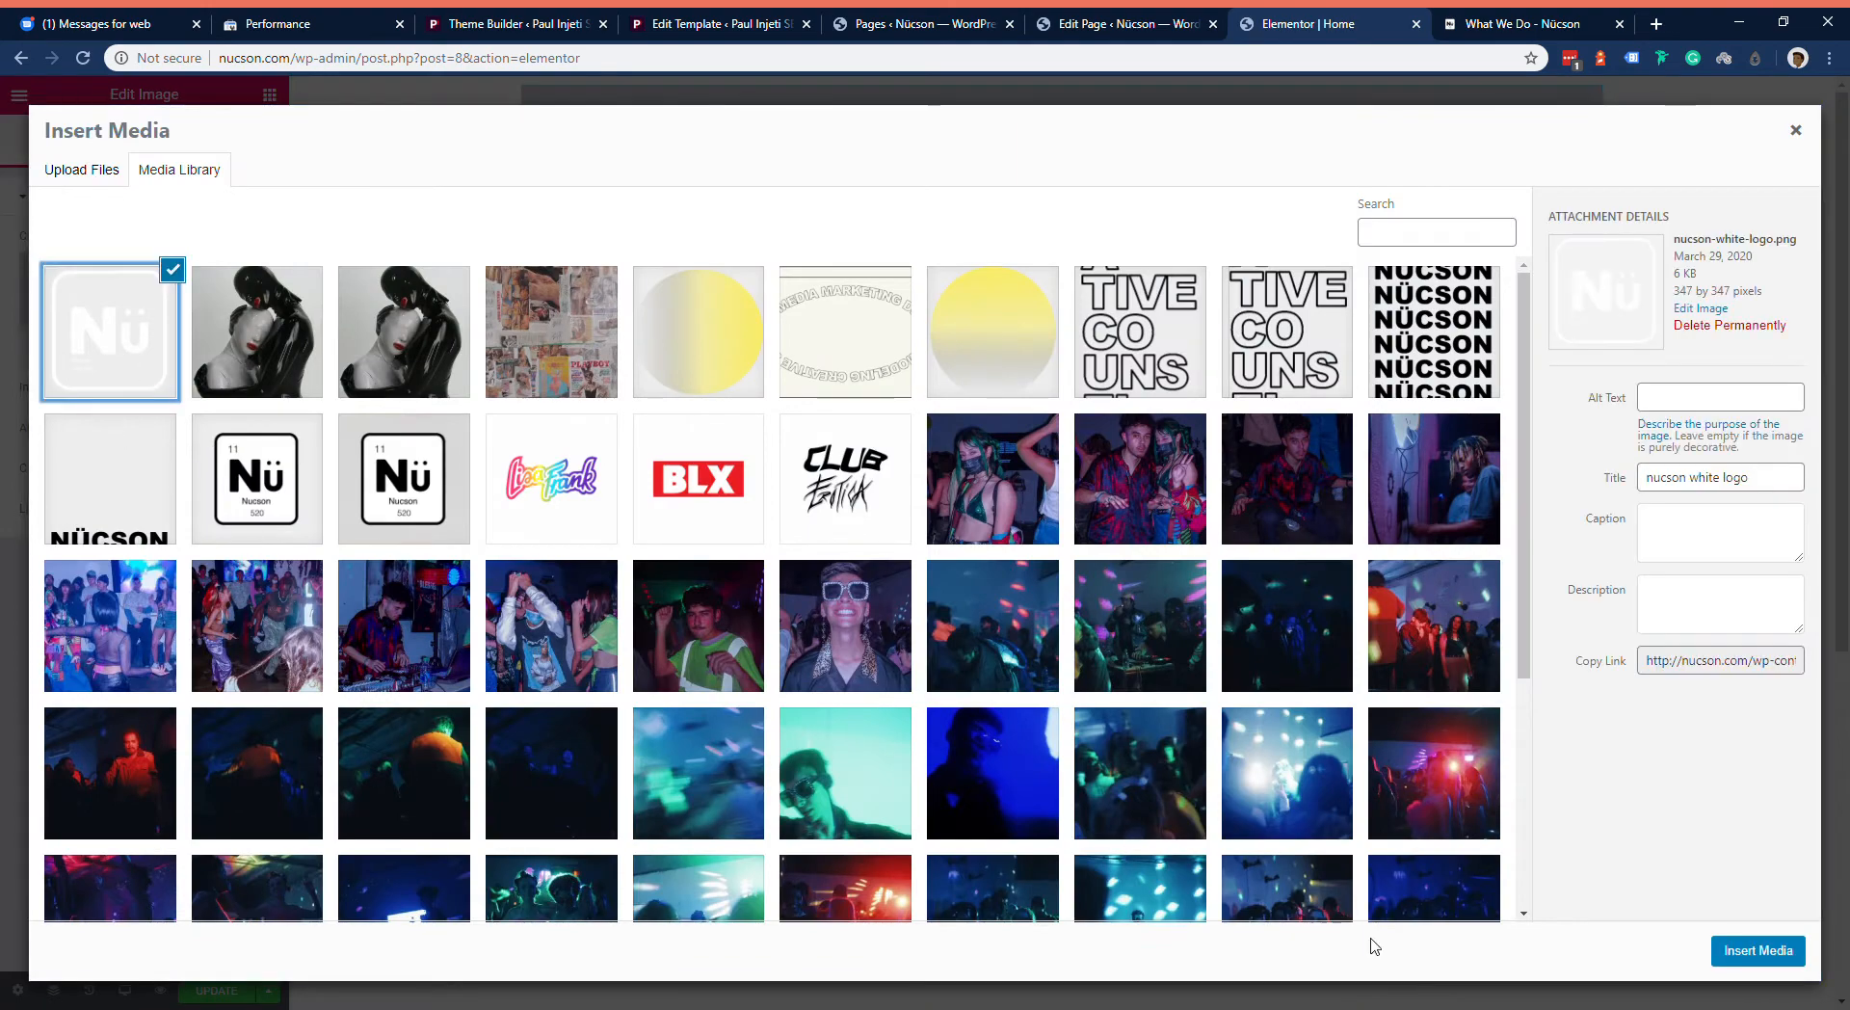
{"action": "left_click", "coordinate": [1750, 954]}
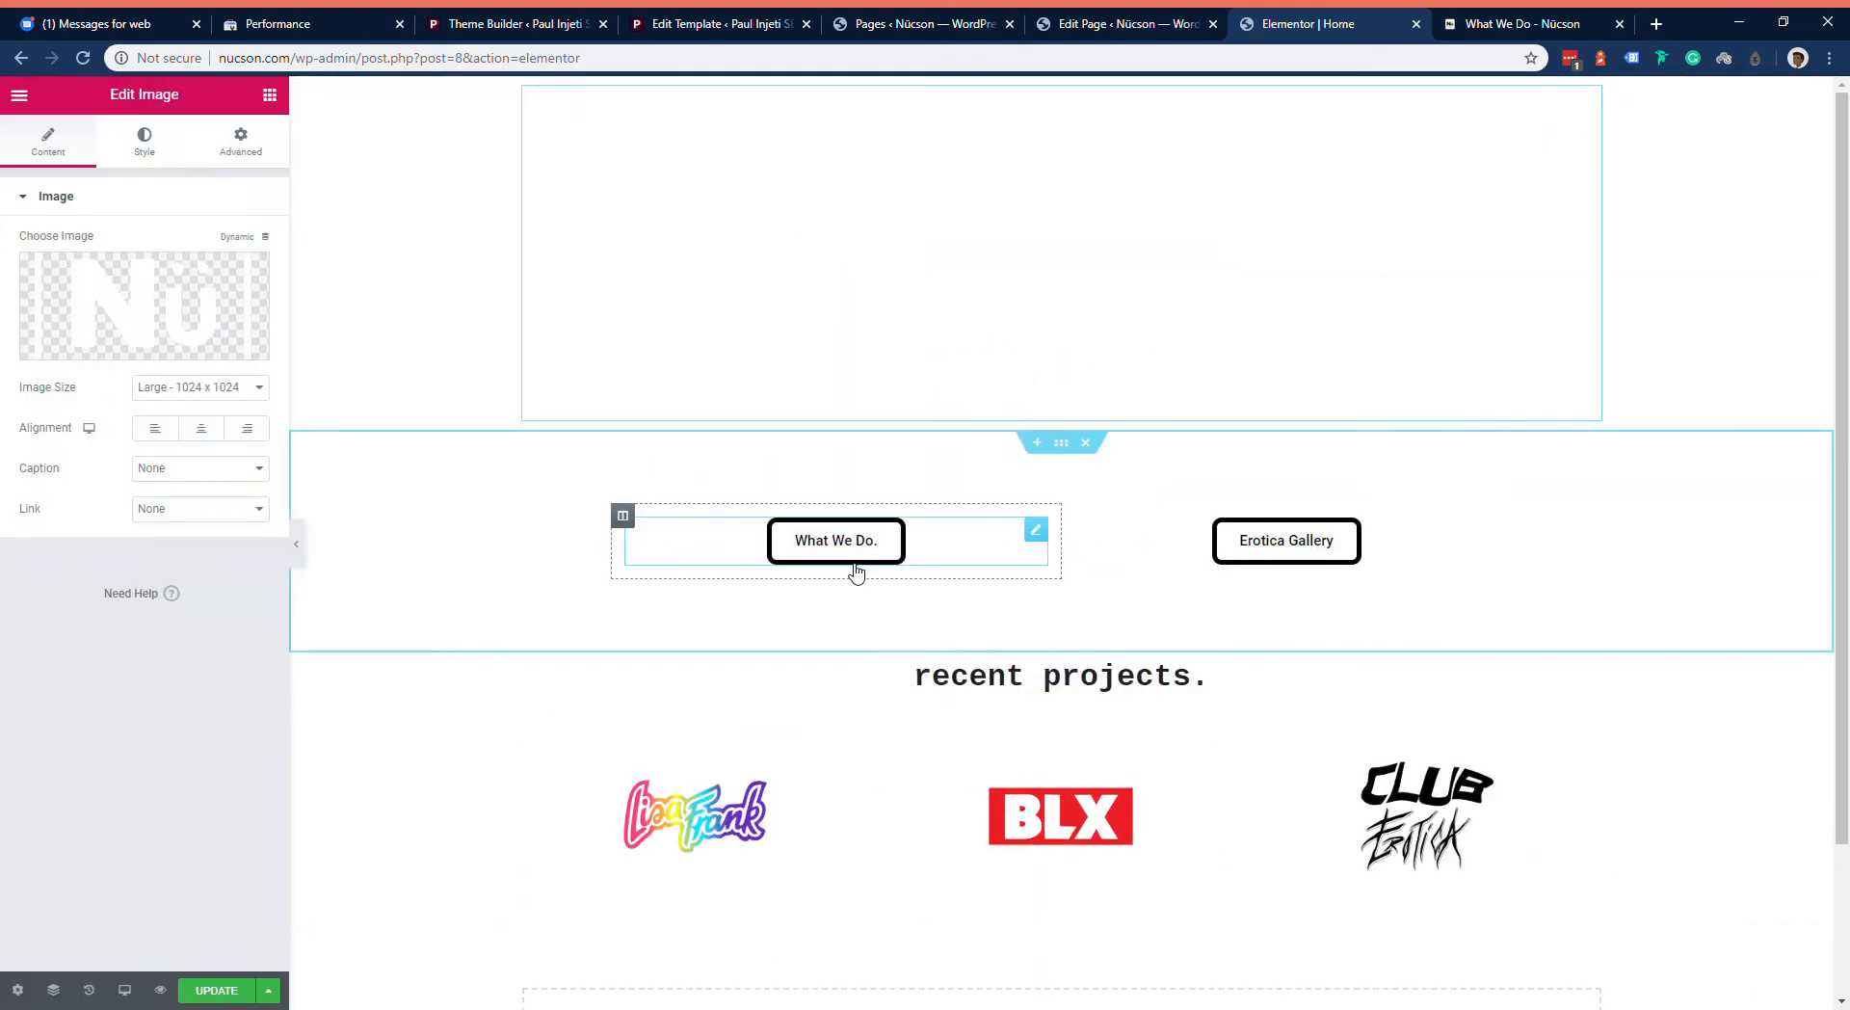
Step: Give the logo section a Classic background in black
{"action": "left_click", "coordinate": [1061, 89]}
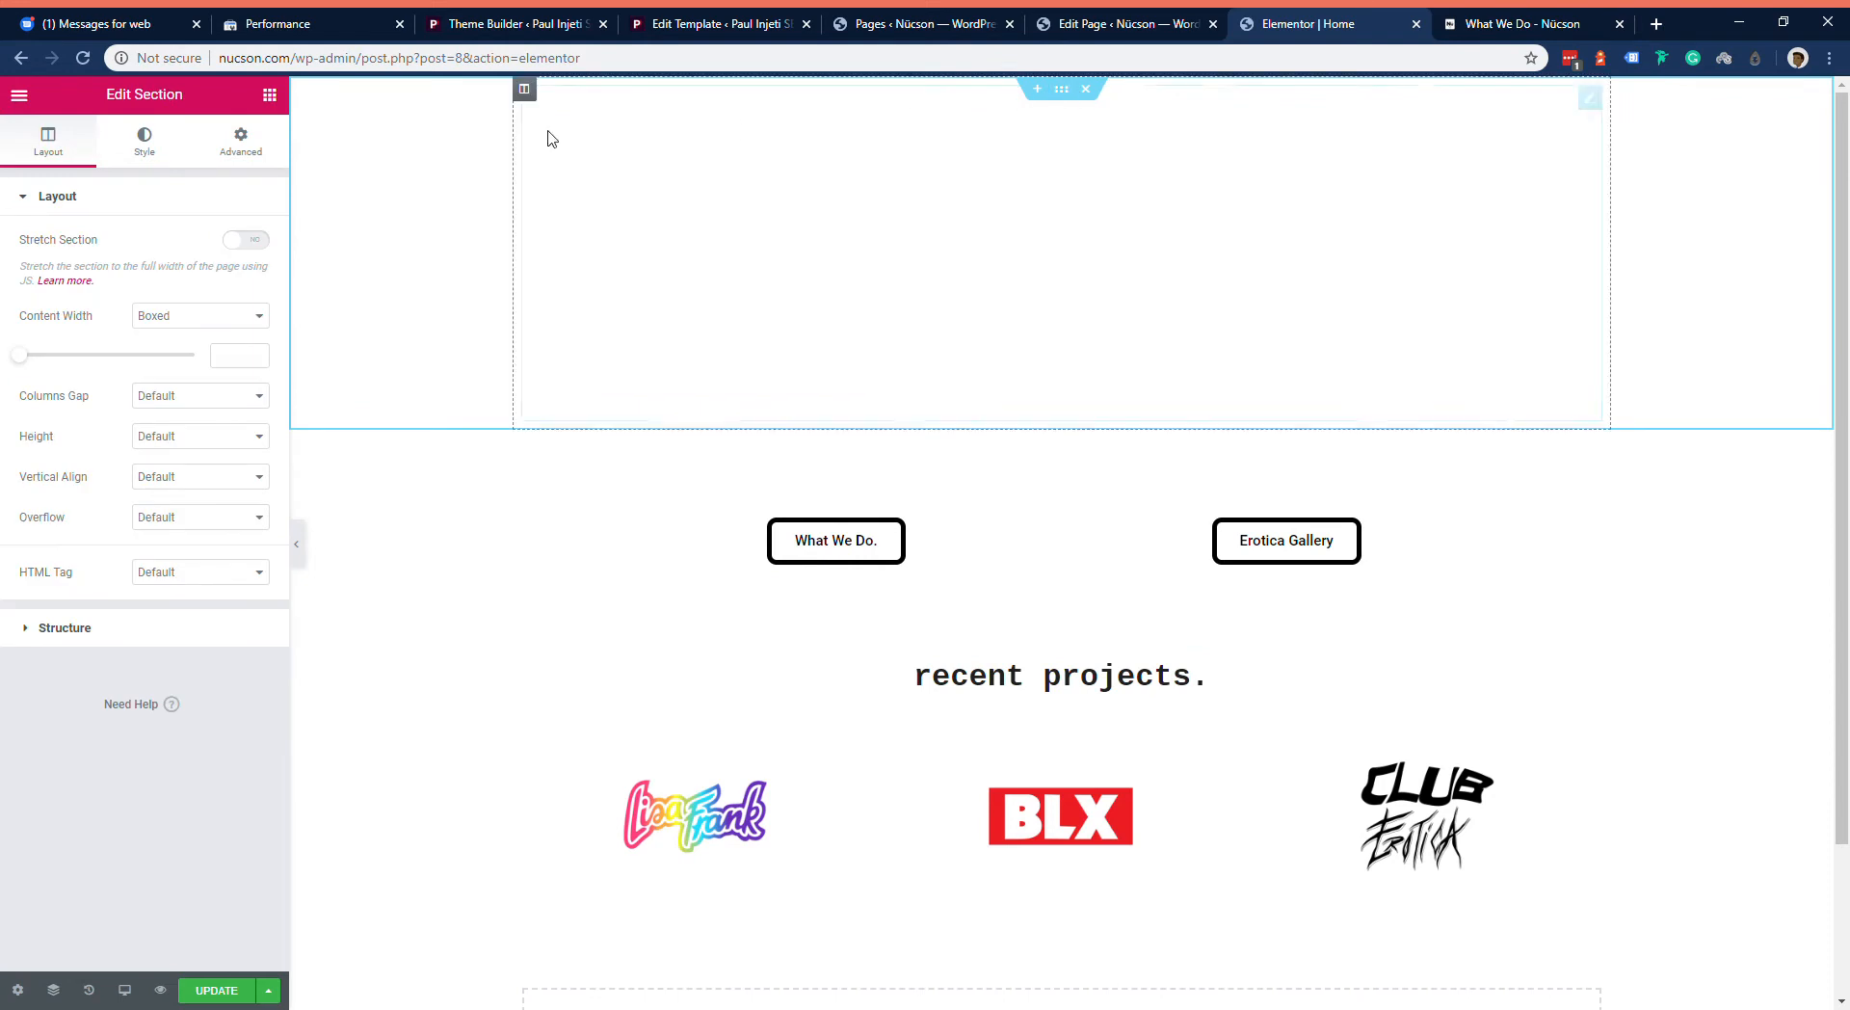
{"action": "left_click", "coordinate": [154, 141]}
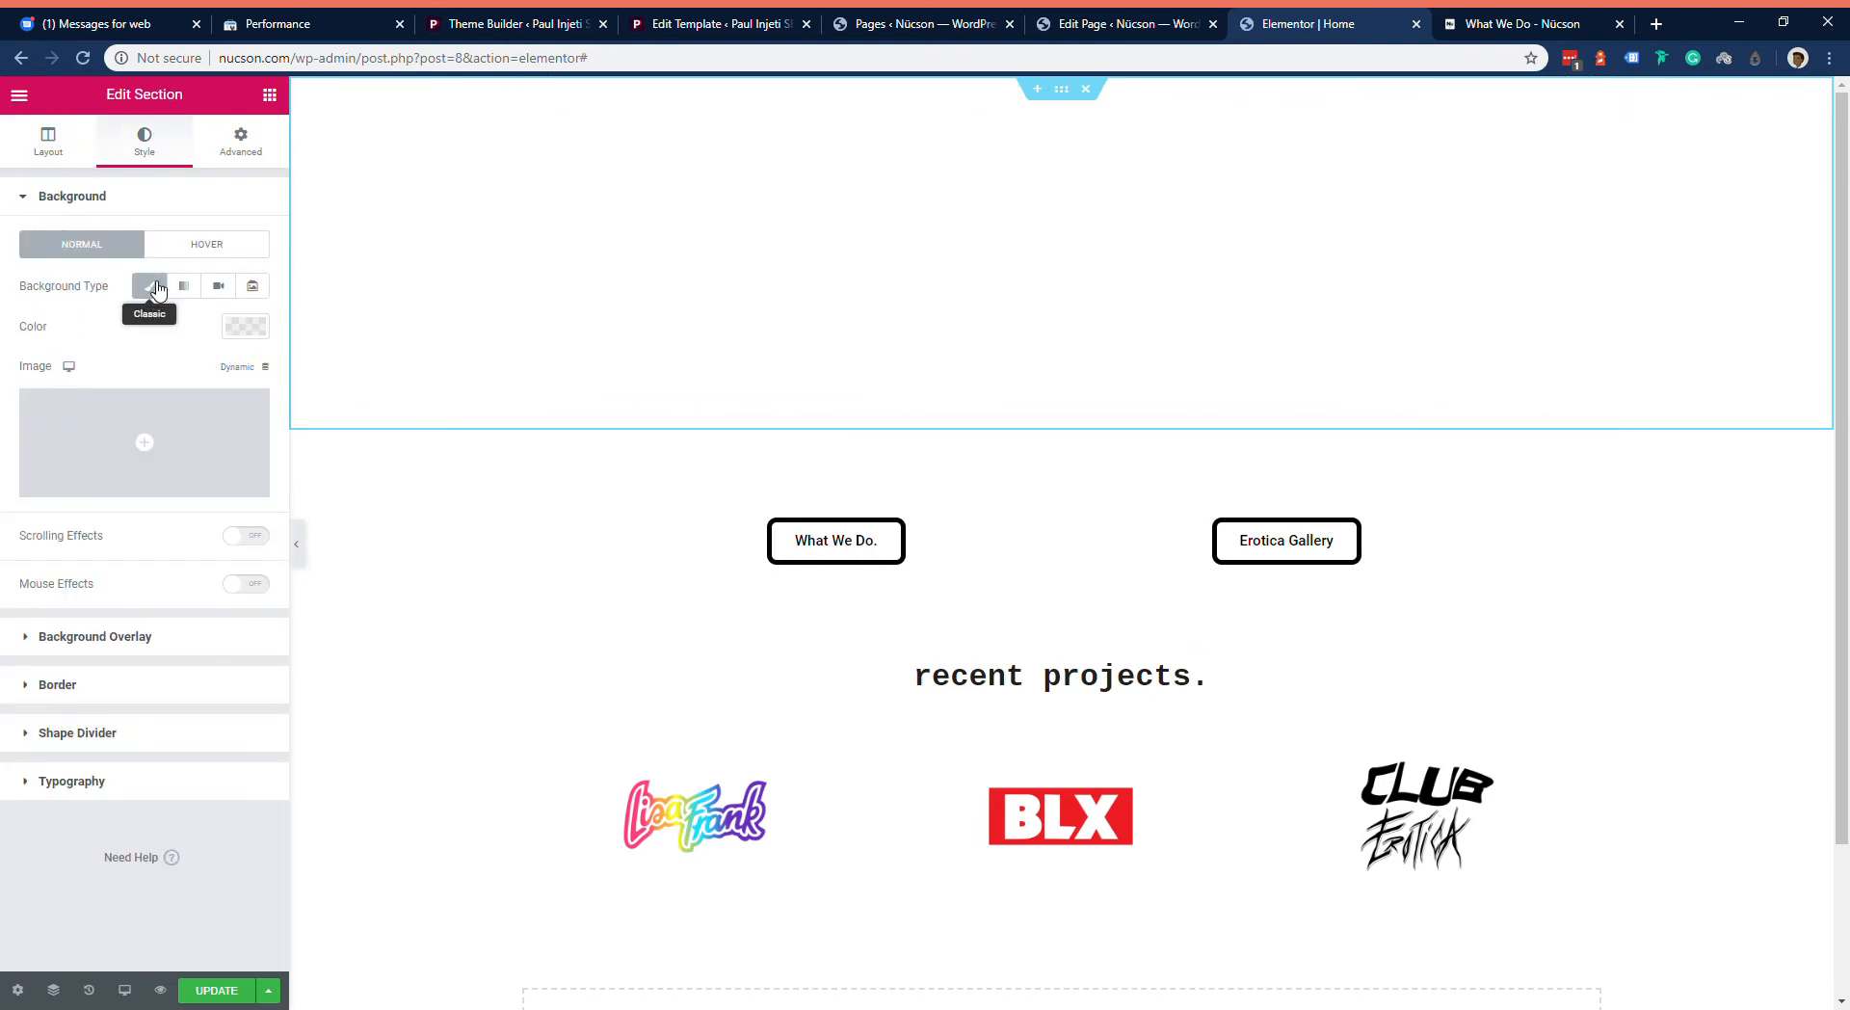
{"action": "left_click", "coordinate": [247, 332]}
{"action": "left_click", "coordinate": [197, 373]}
{"action": "left_click", "coordinate": [168, 342]}
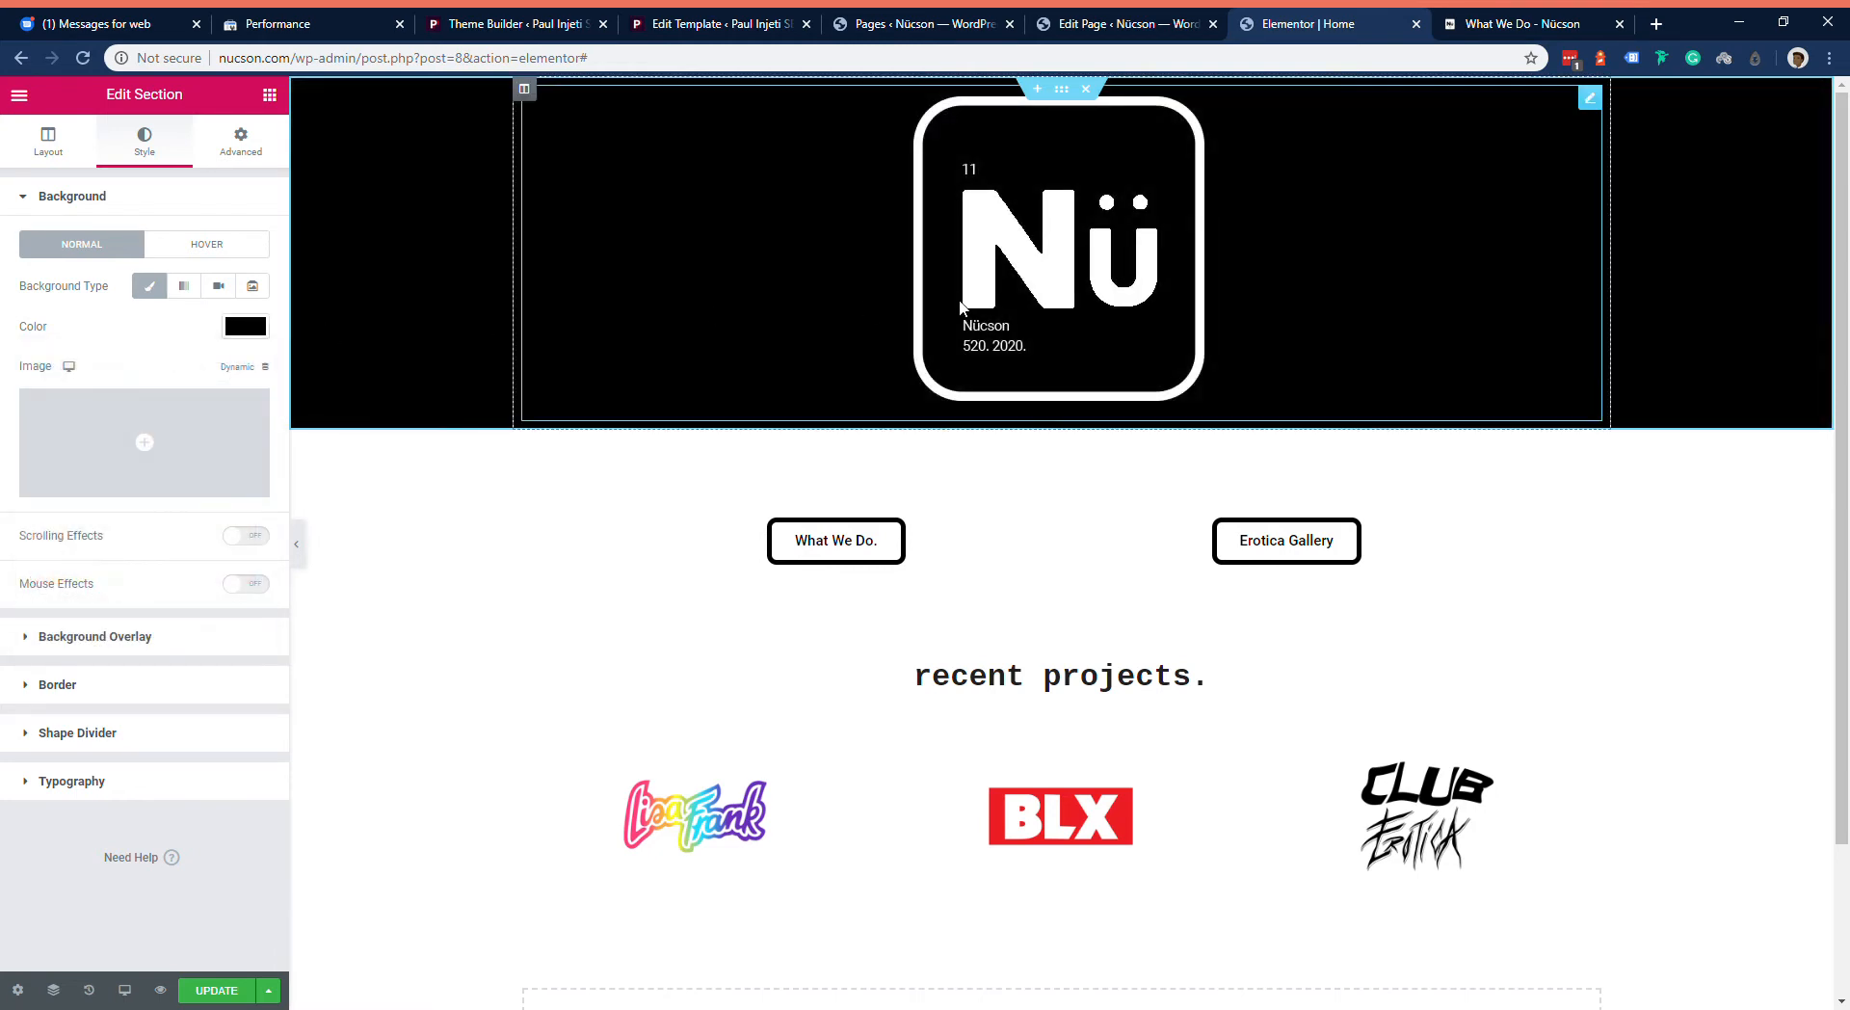
Step: Set the white logo's width to 17% and its image size to Full
{"action": "left_click", "coordinate": [882, 329]}
{"action": "left_click", "coordinate": [144, 140]}
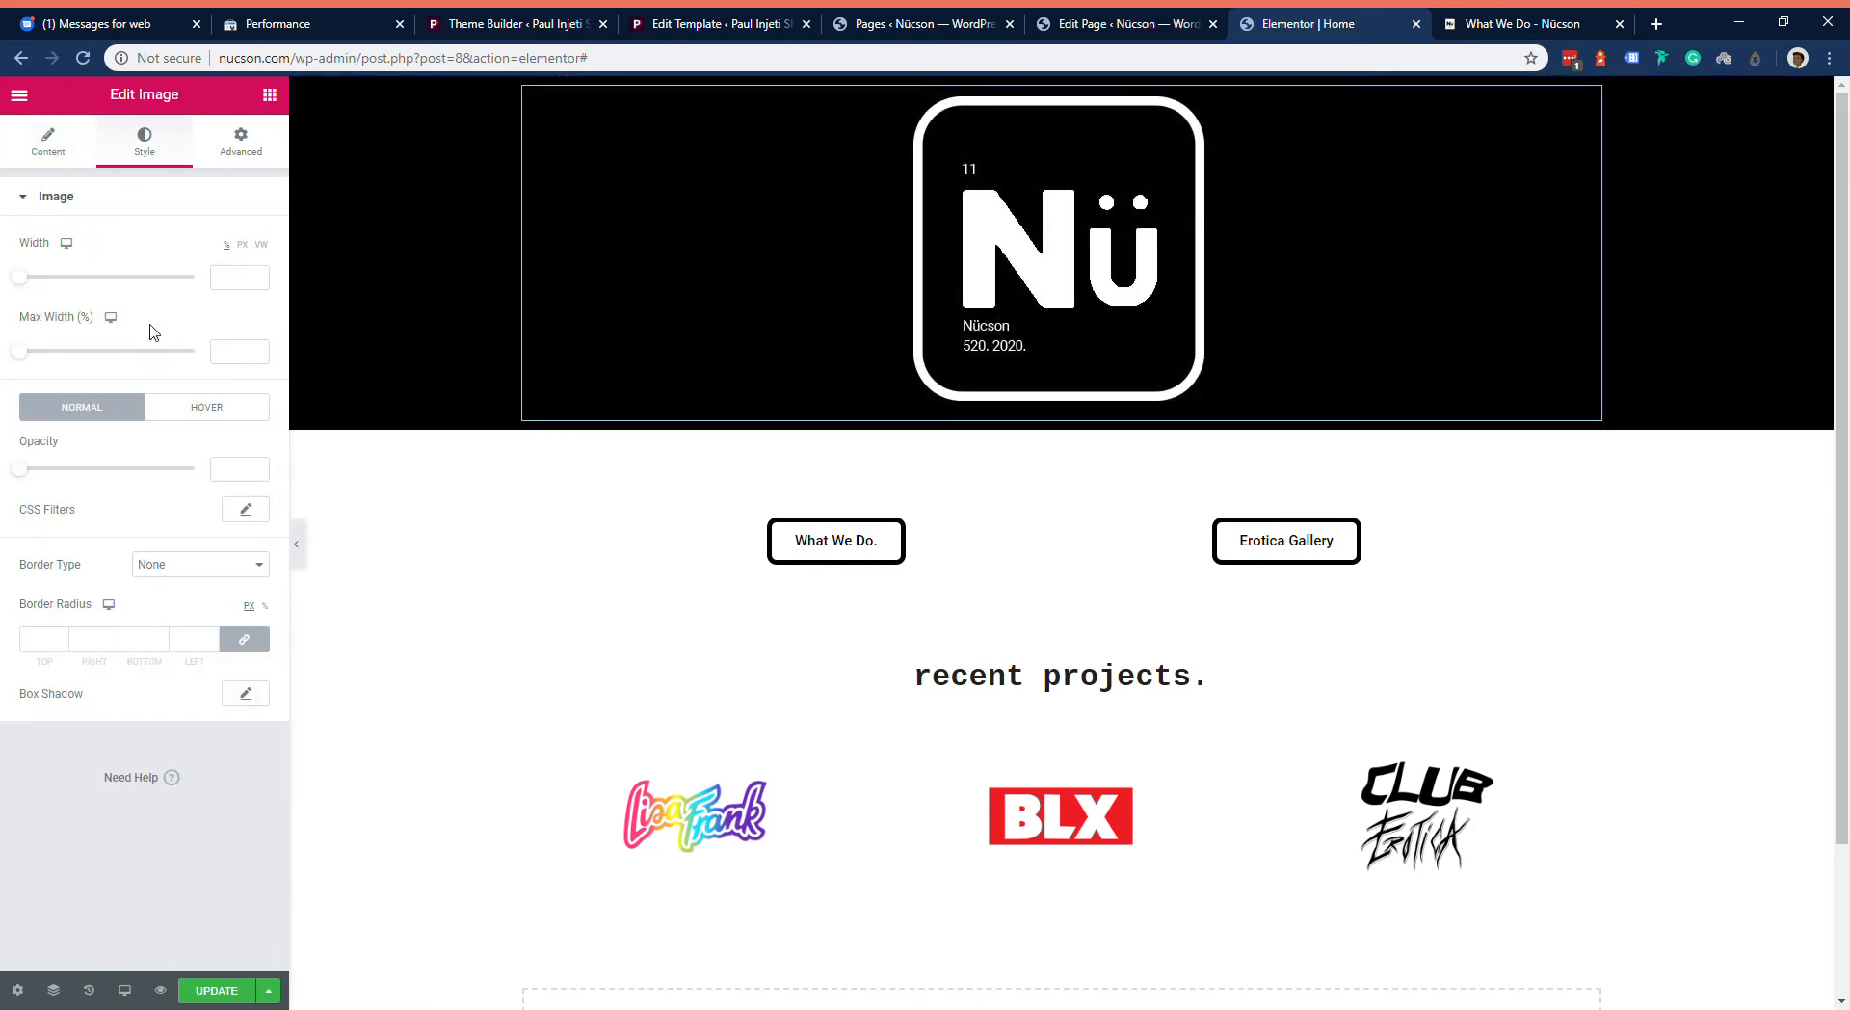
{"action": "left_click_drag", "start_coordinate": [21, 279], "coordinate": [48, 279]}
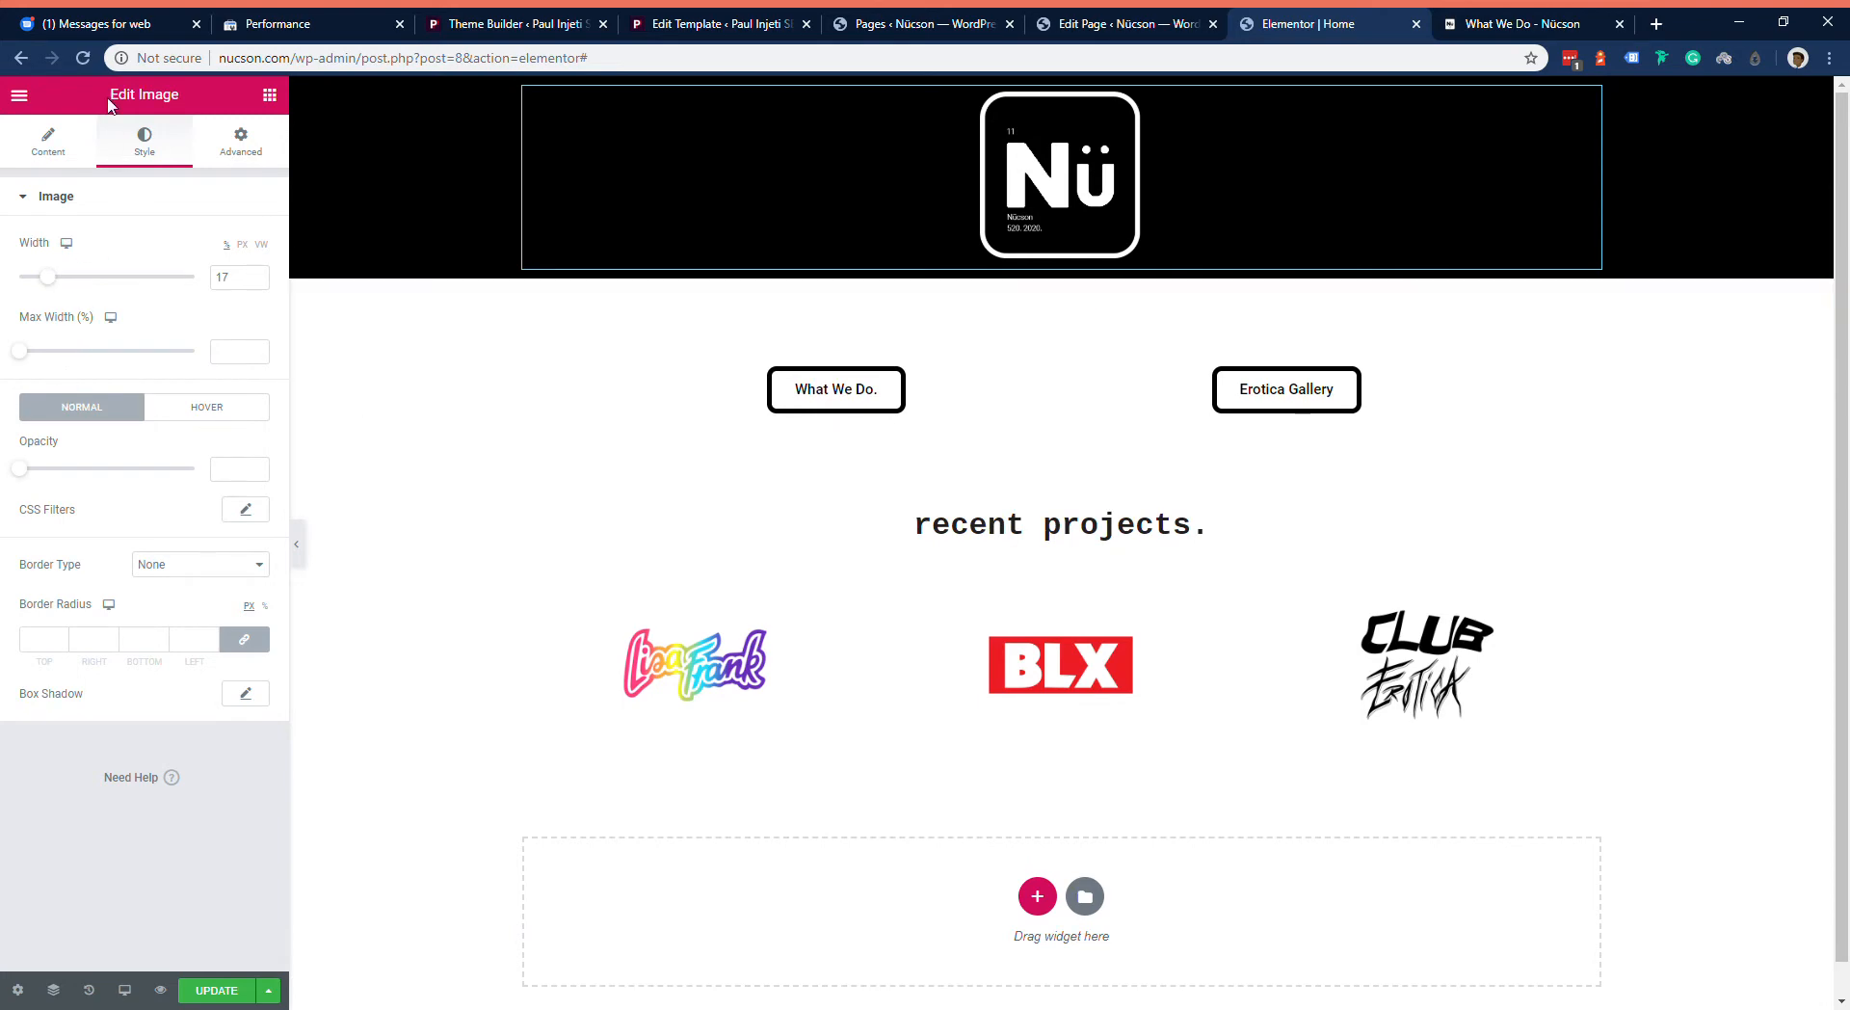
{"action": "left_click", "coordinate": [76, 135]}
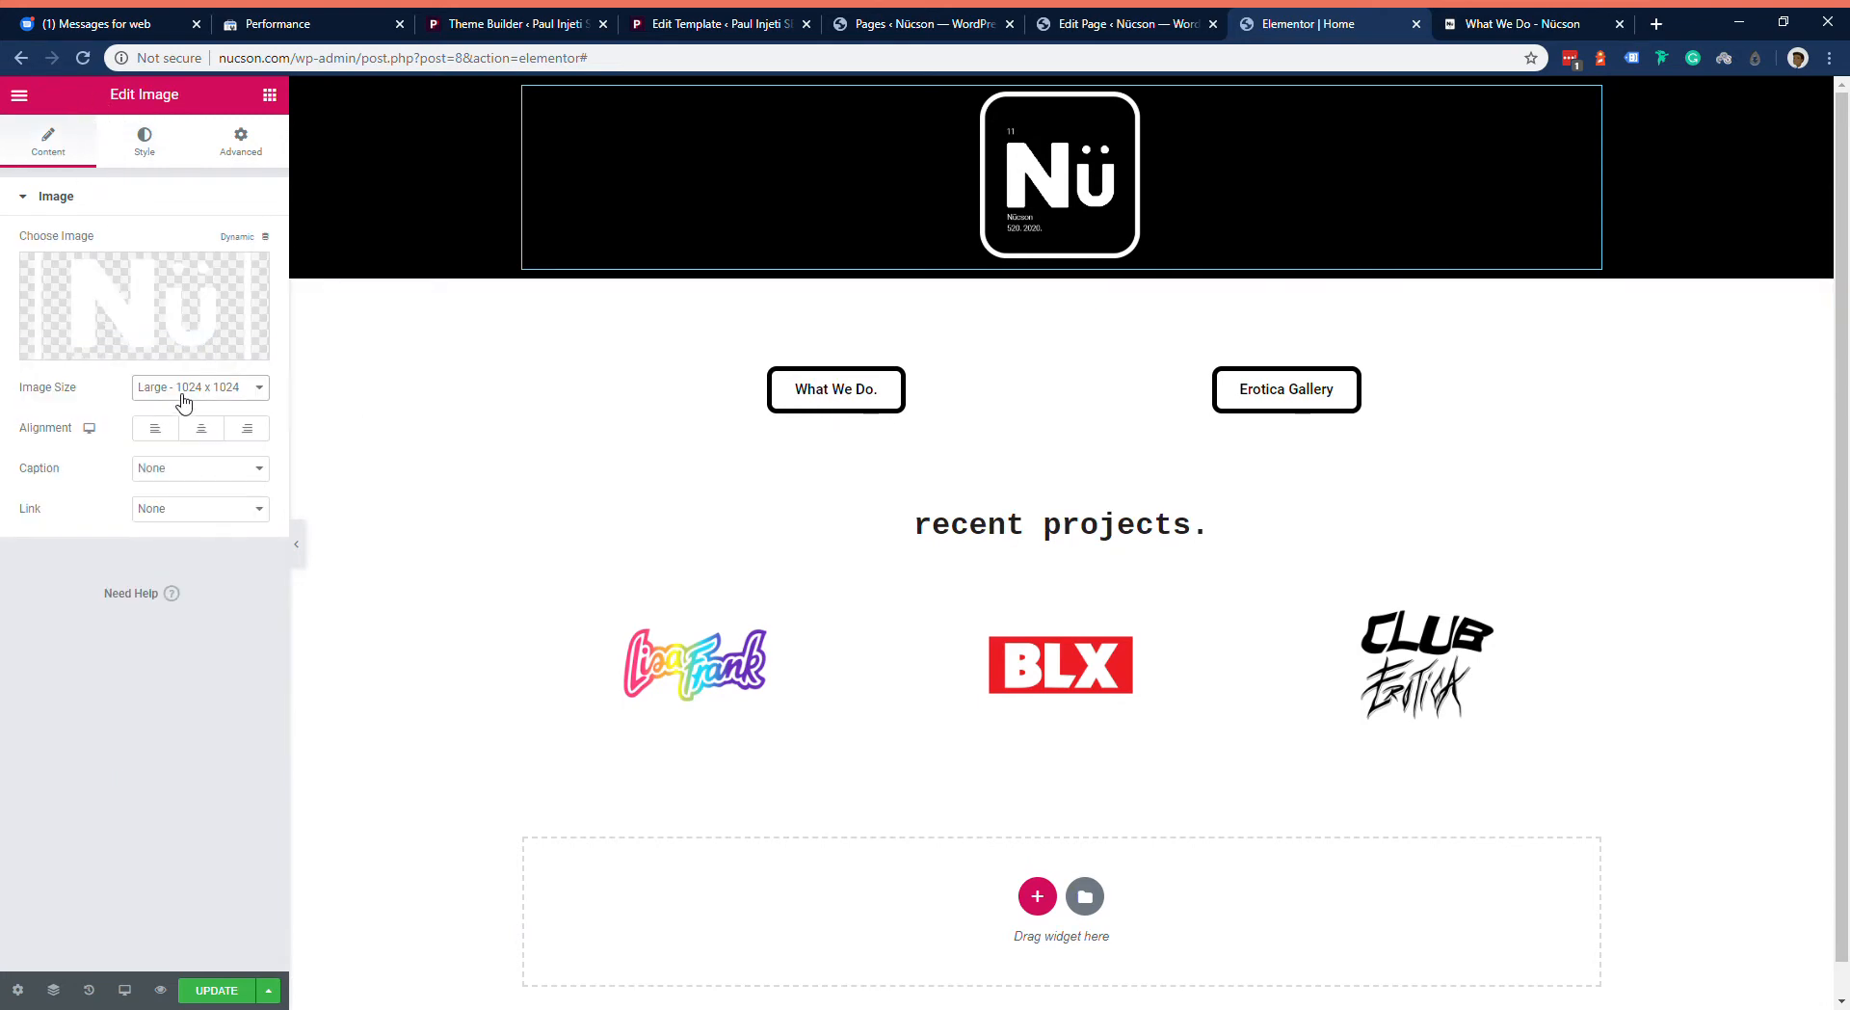
{"action": "left_click", "coordinate": [167, 608]}
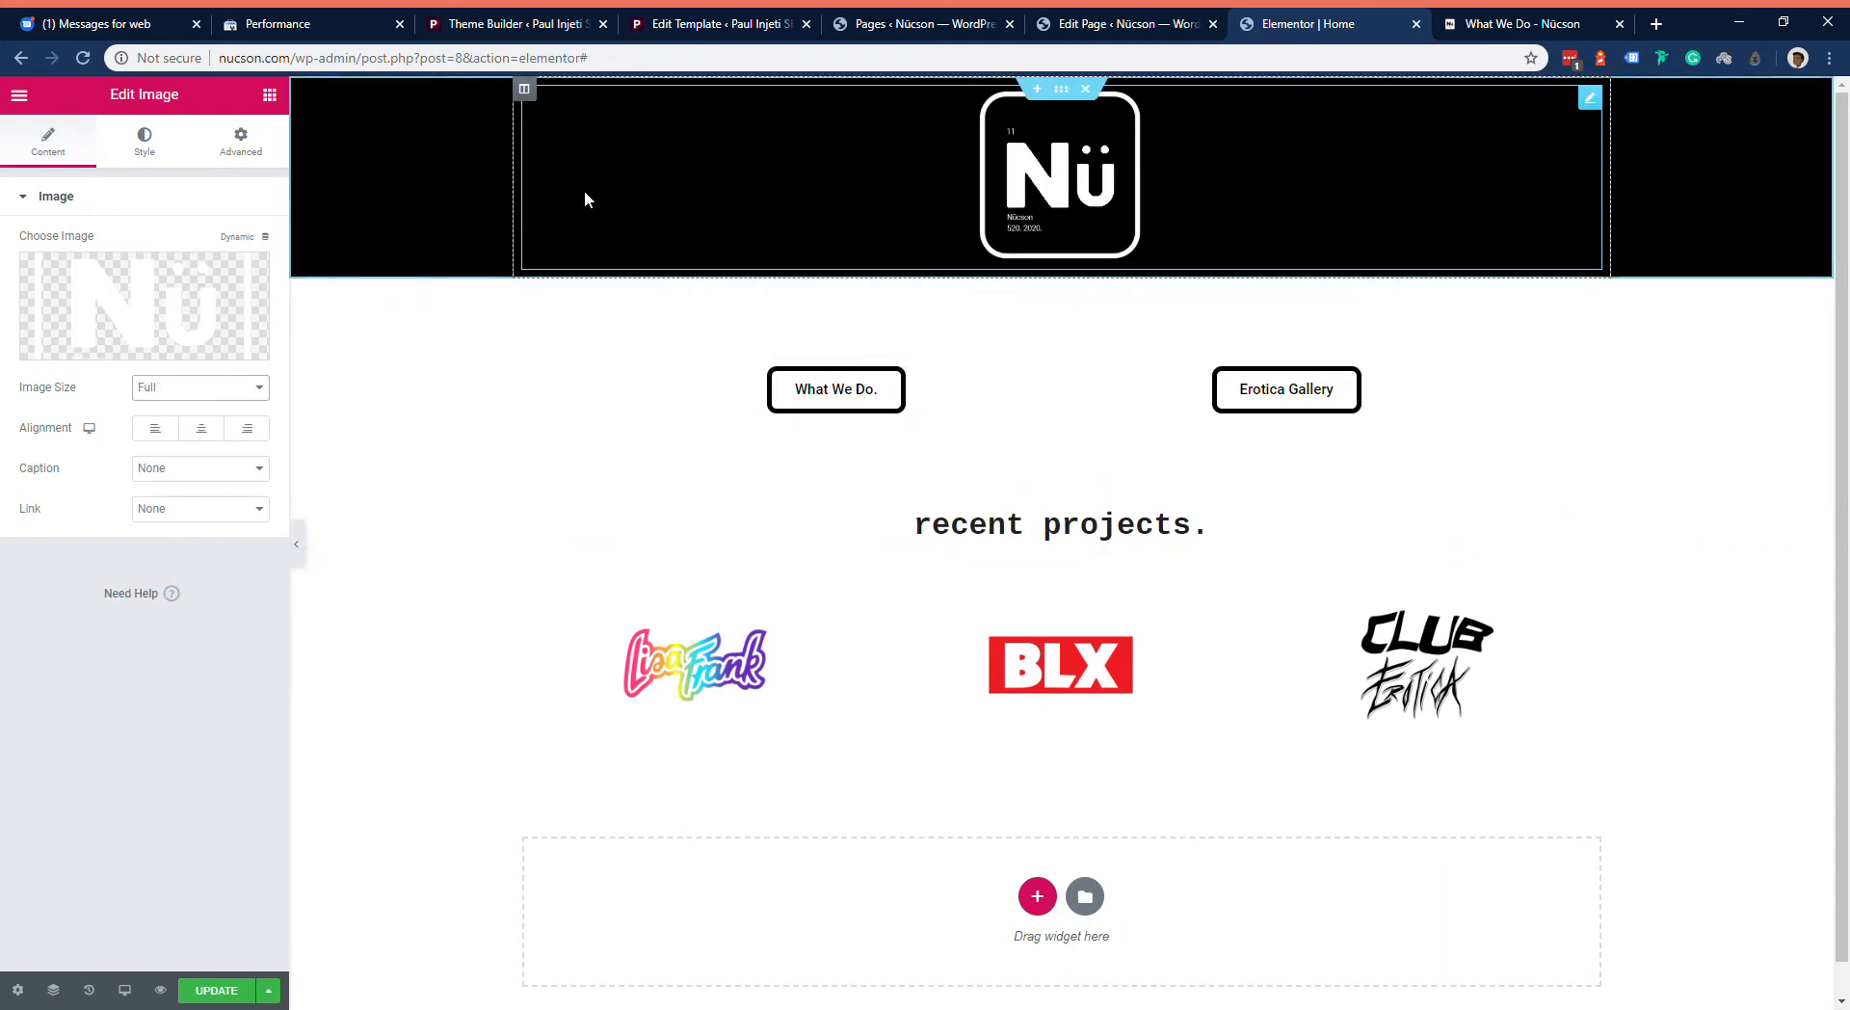
{"action": "left_click", "coordinate": [165, 154]}
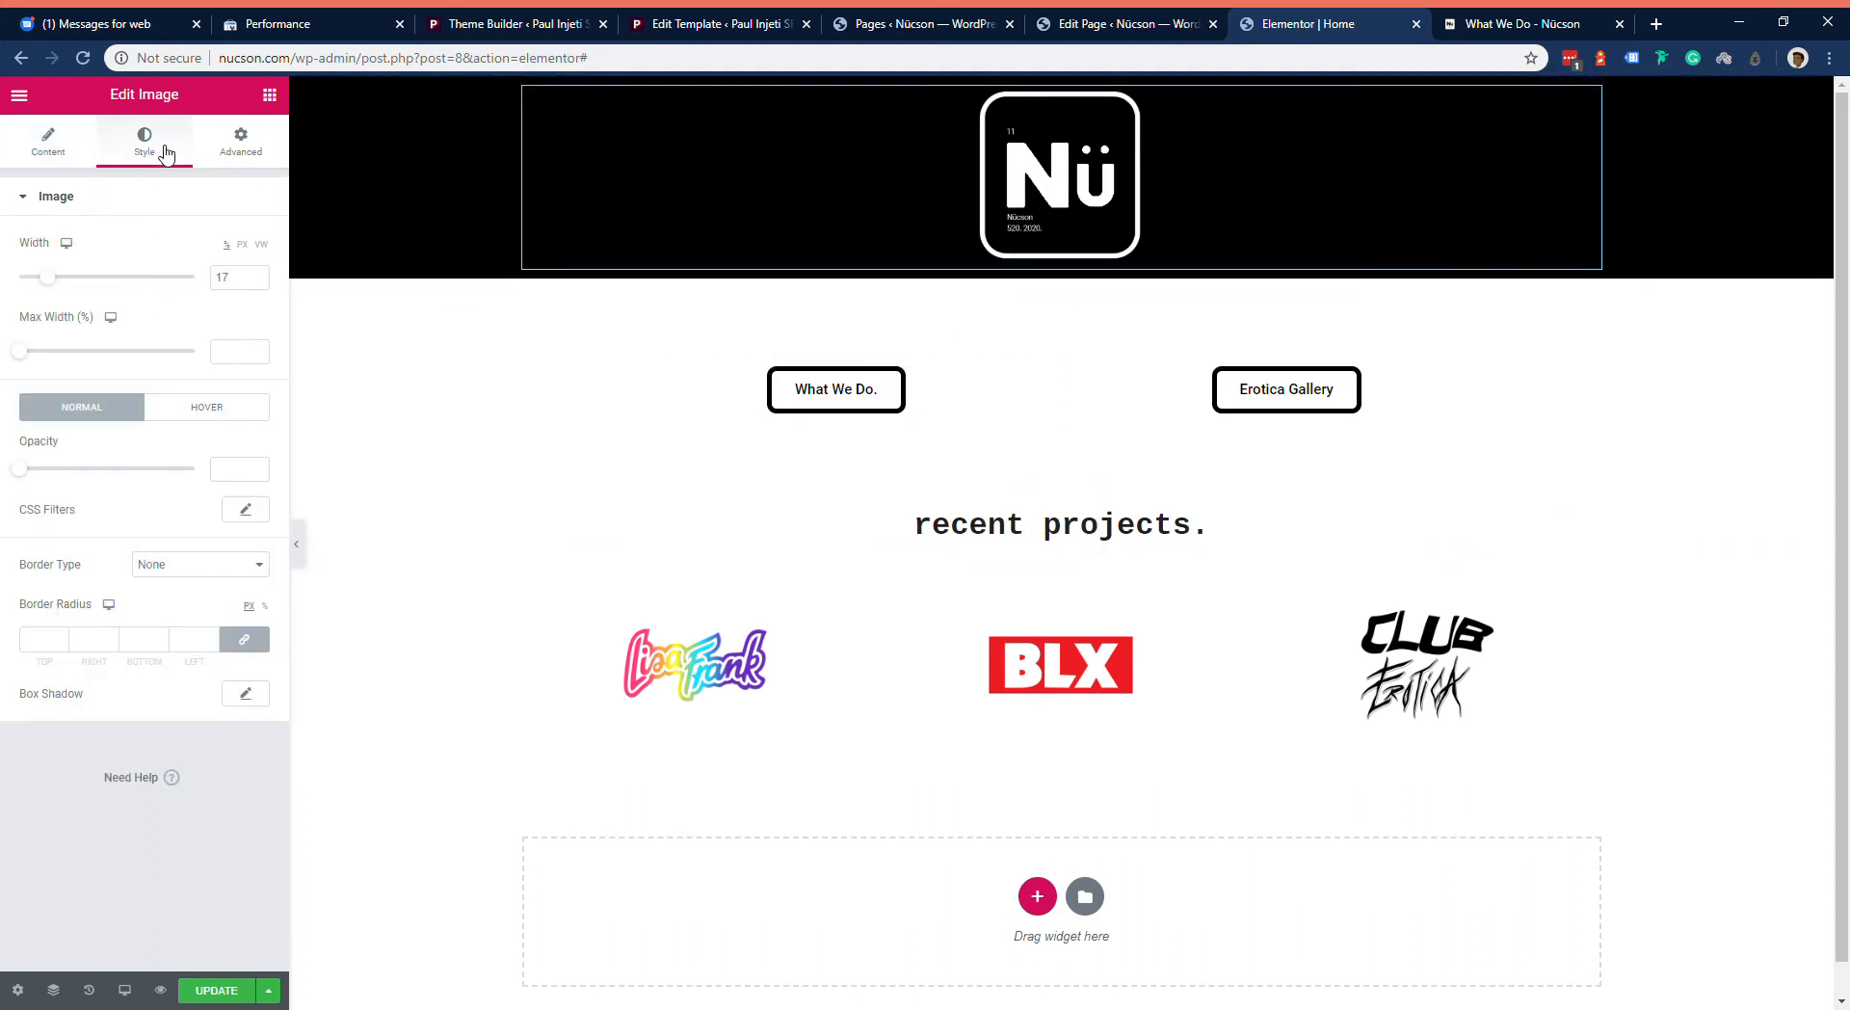
Step: Reduce the white logo's width to 15%
{"action": "left_click", "coordinate": [258, 281]}
{"action": "left_click", "coordinate": [257, 282]}
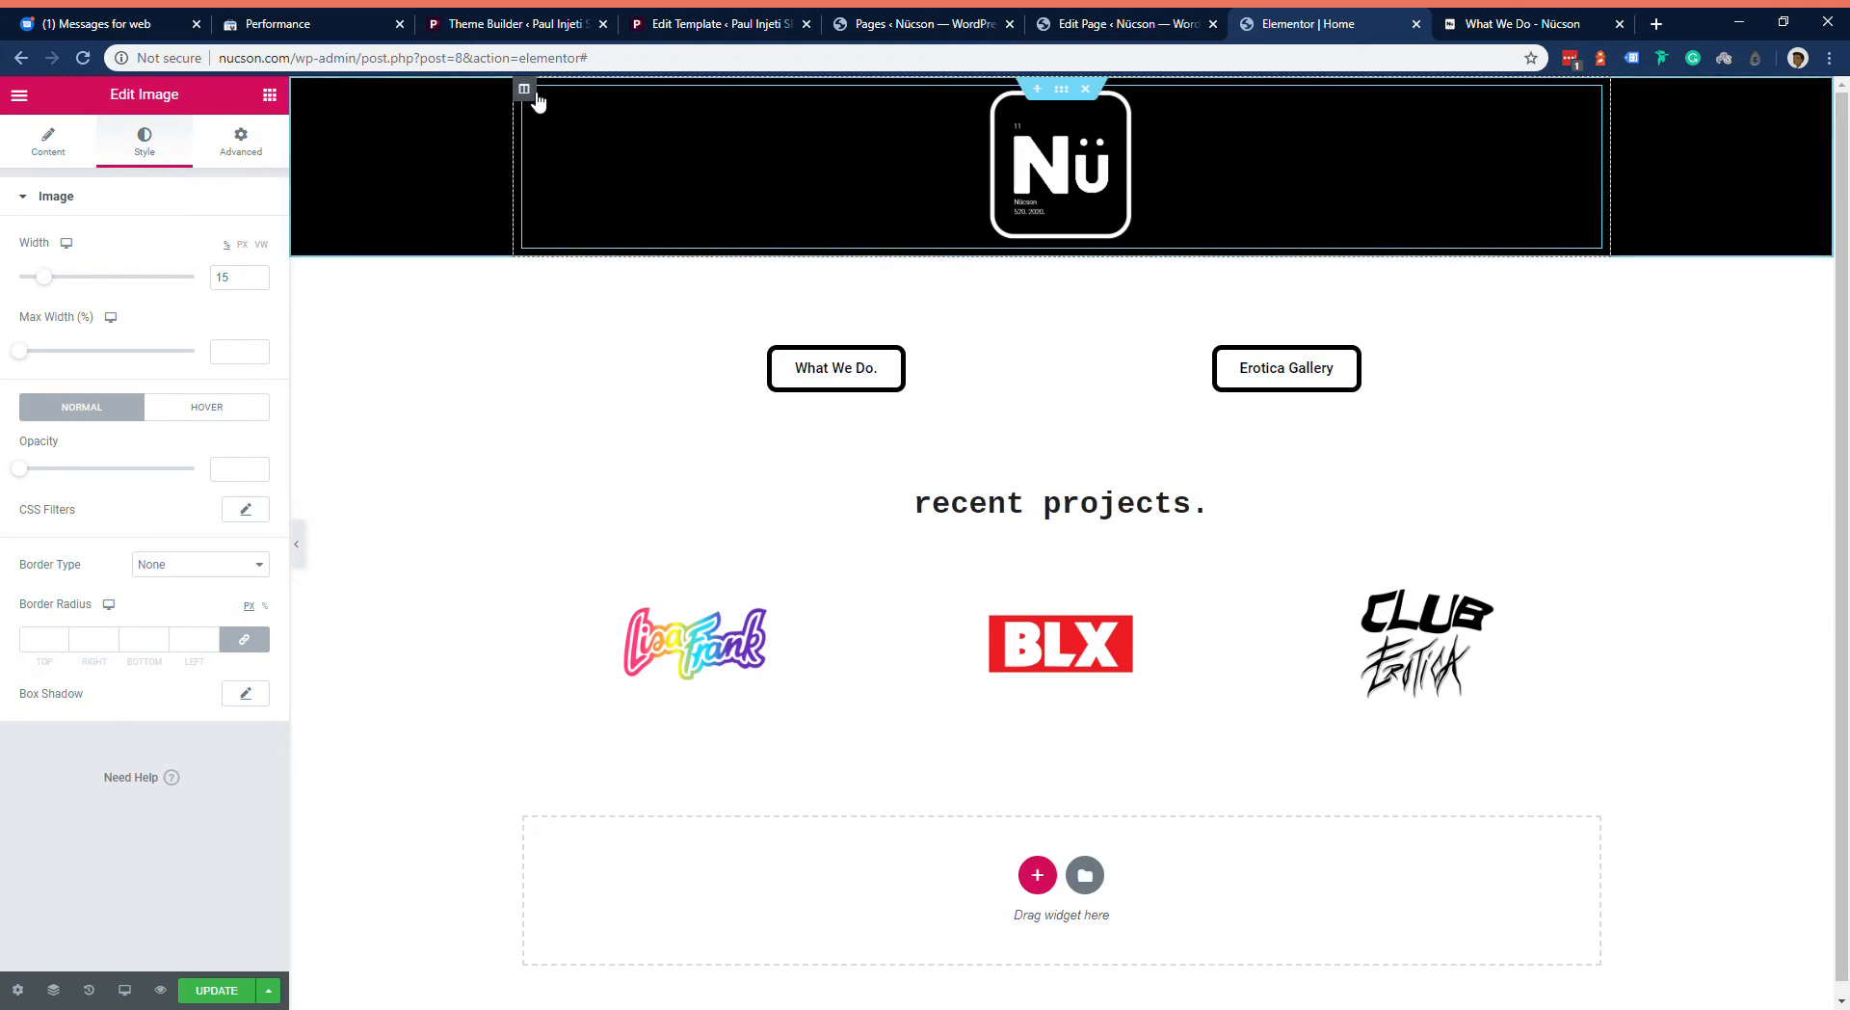
Step: Add a second column to the logo section and narrow it to about 21% of the section width
{"action": "right_click", "coordinate": [529, 88]}
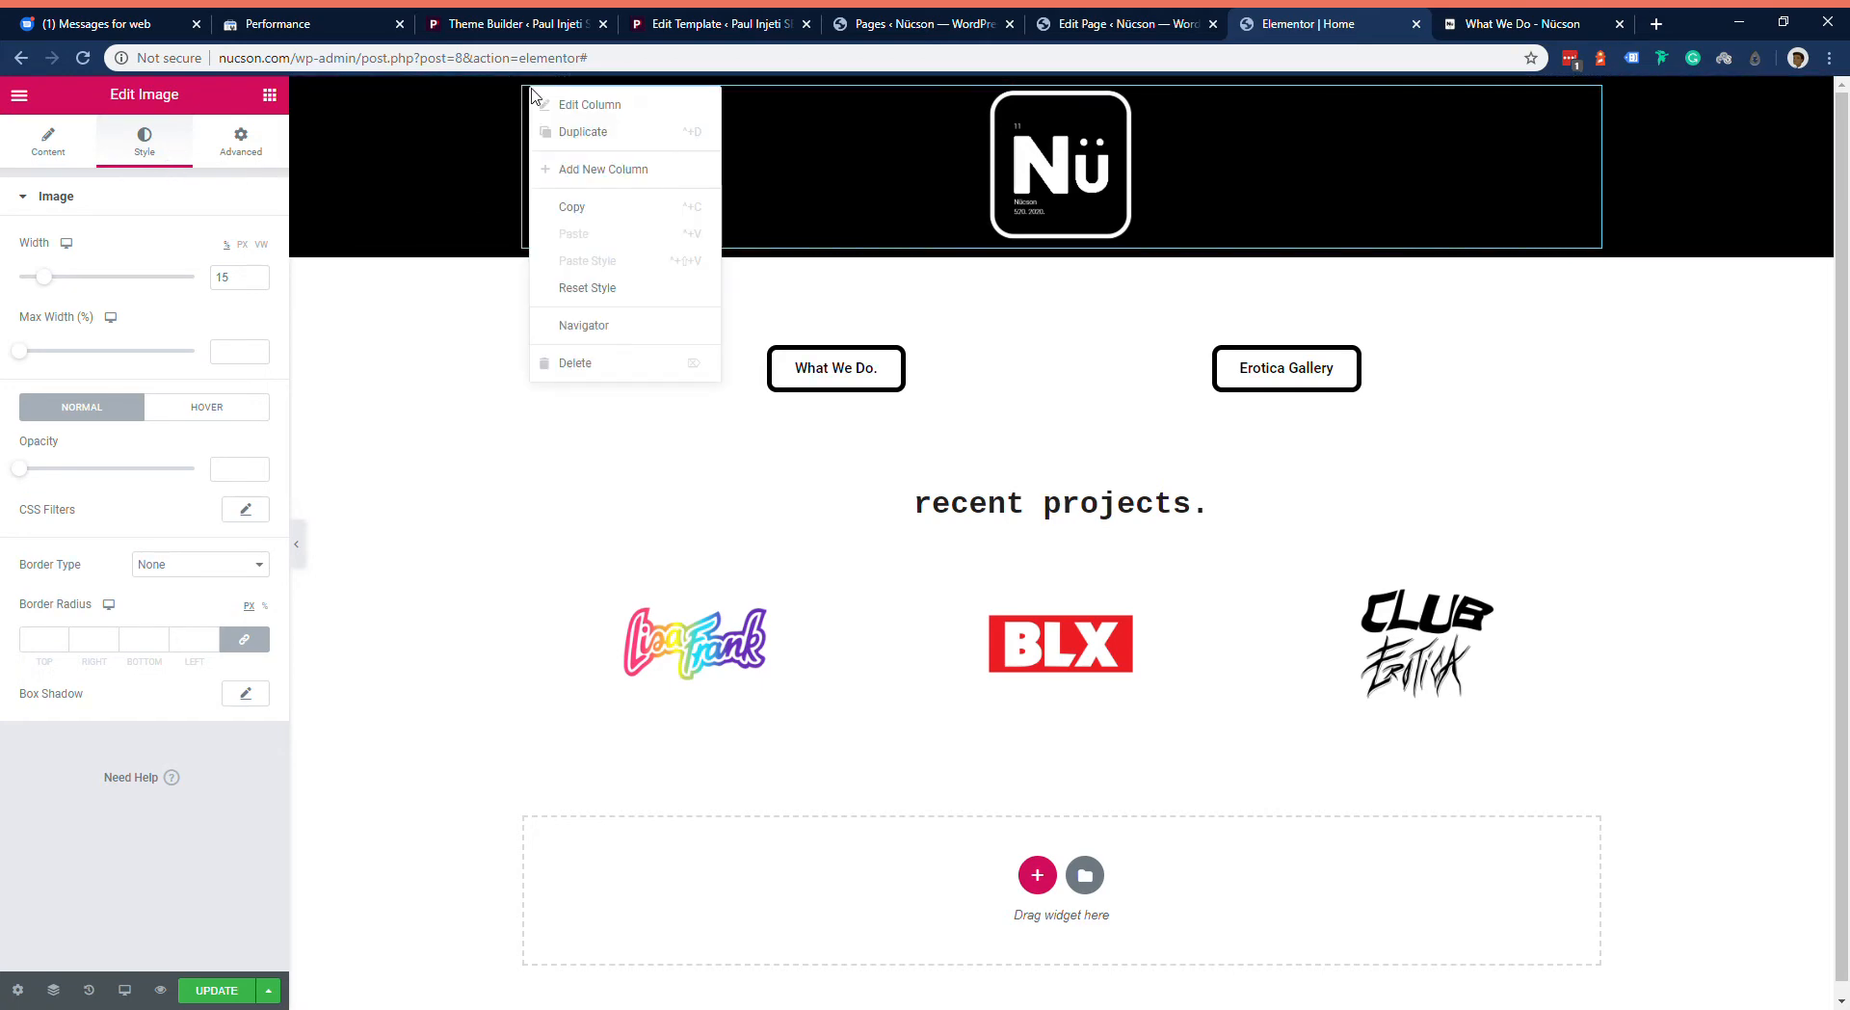
{"action": "left_click", "coordinate": [617, 170]}
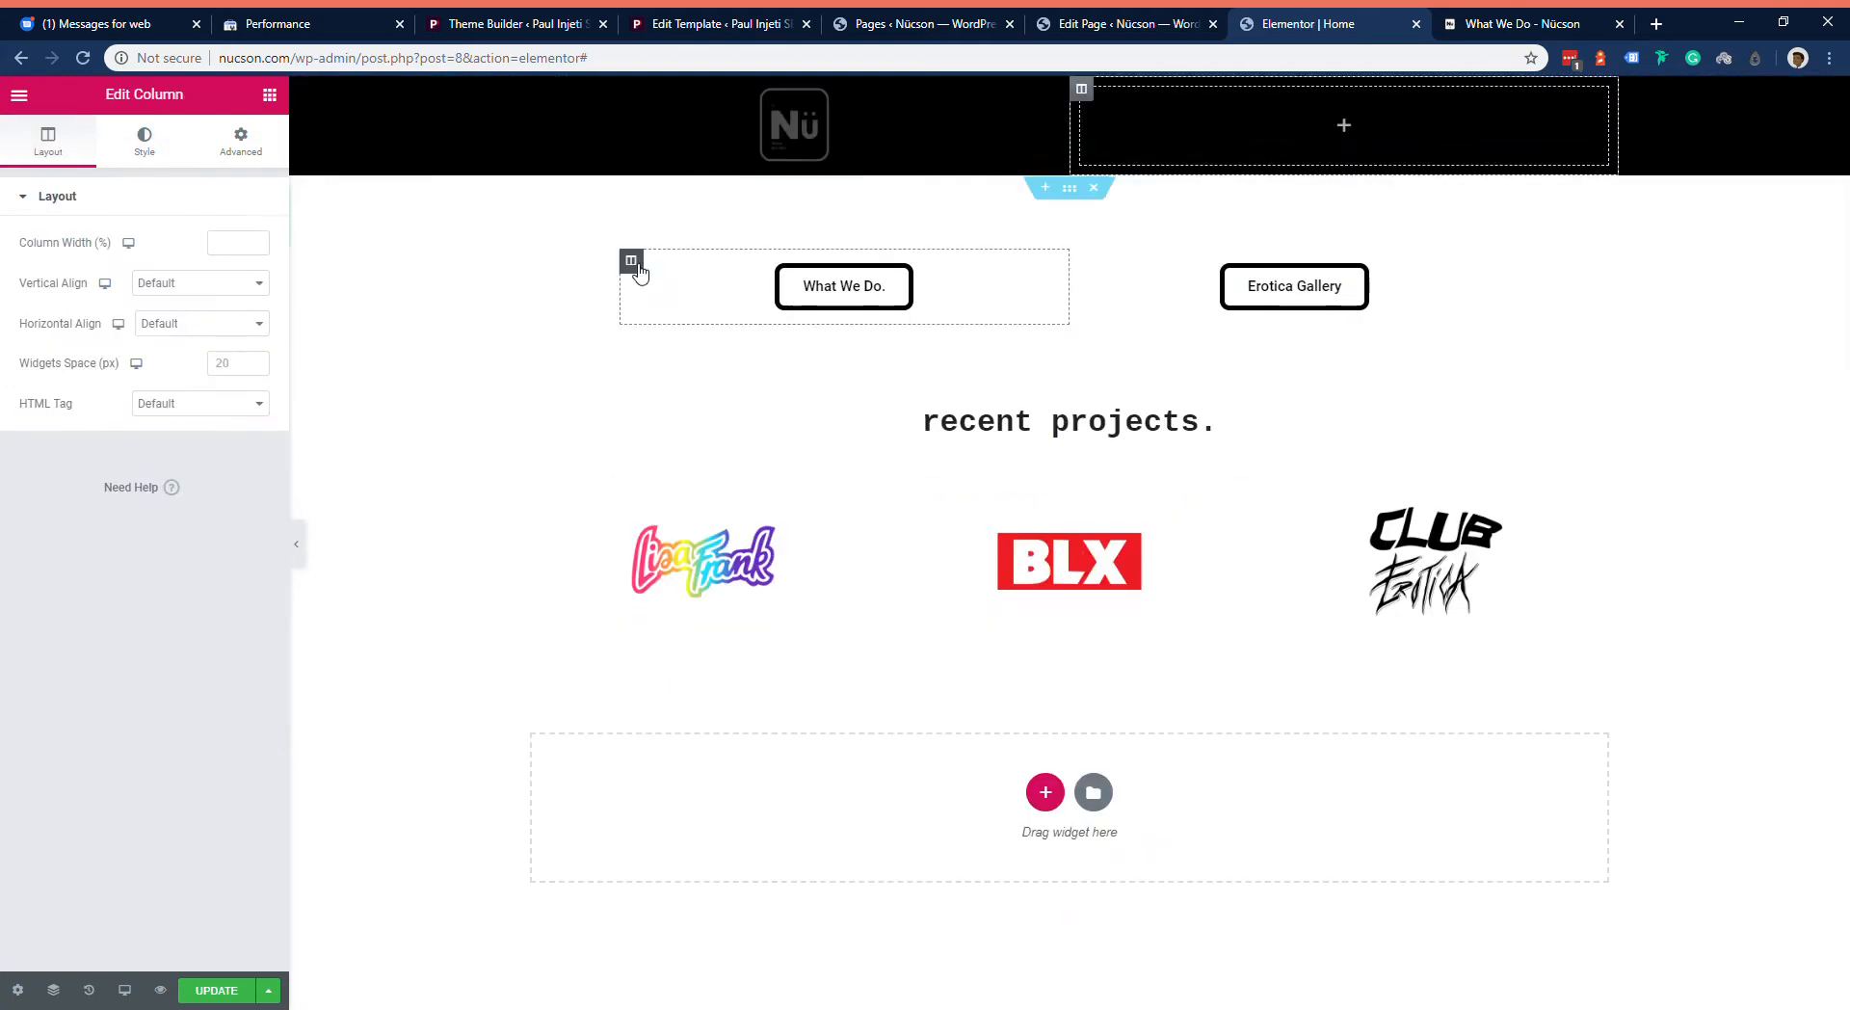
{"action": "left_click_drag", "start_coordinate": [1069, 135], "coordinate": [1385, 145]}
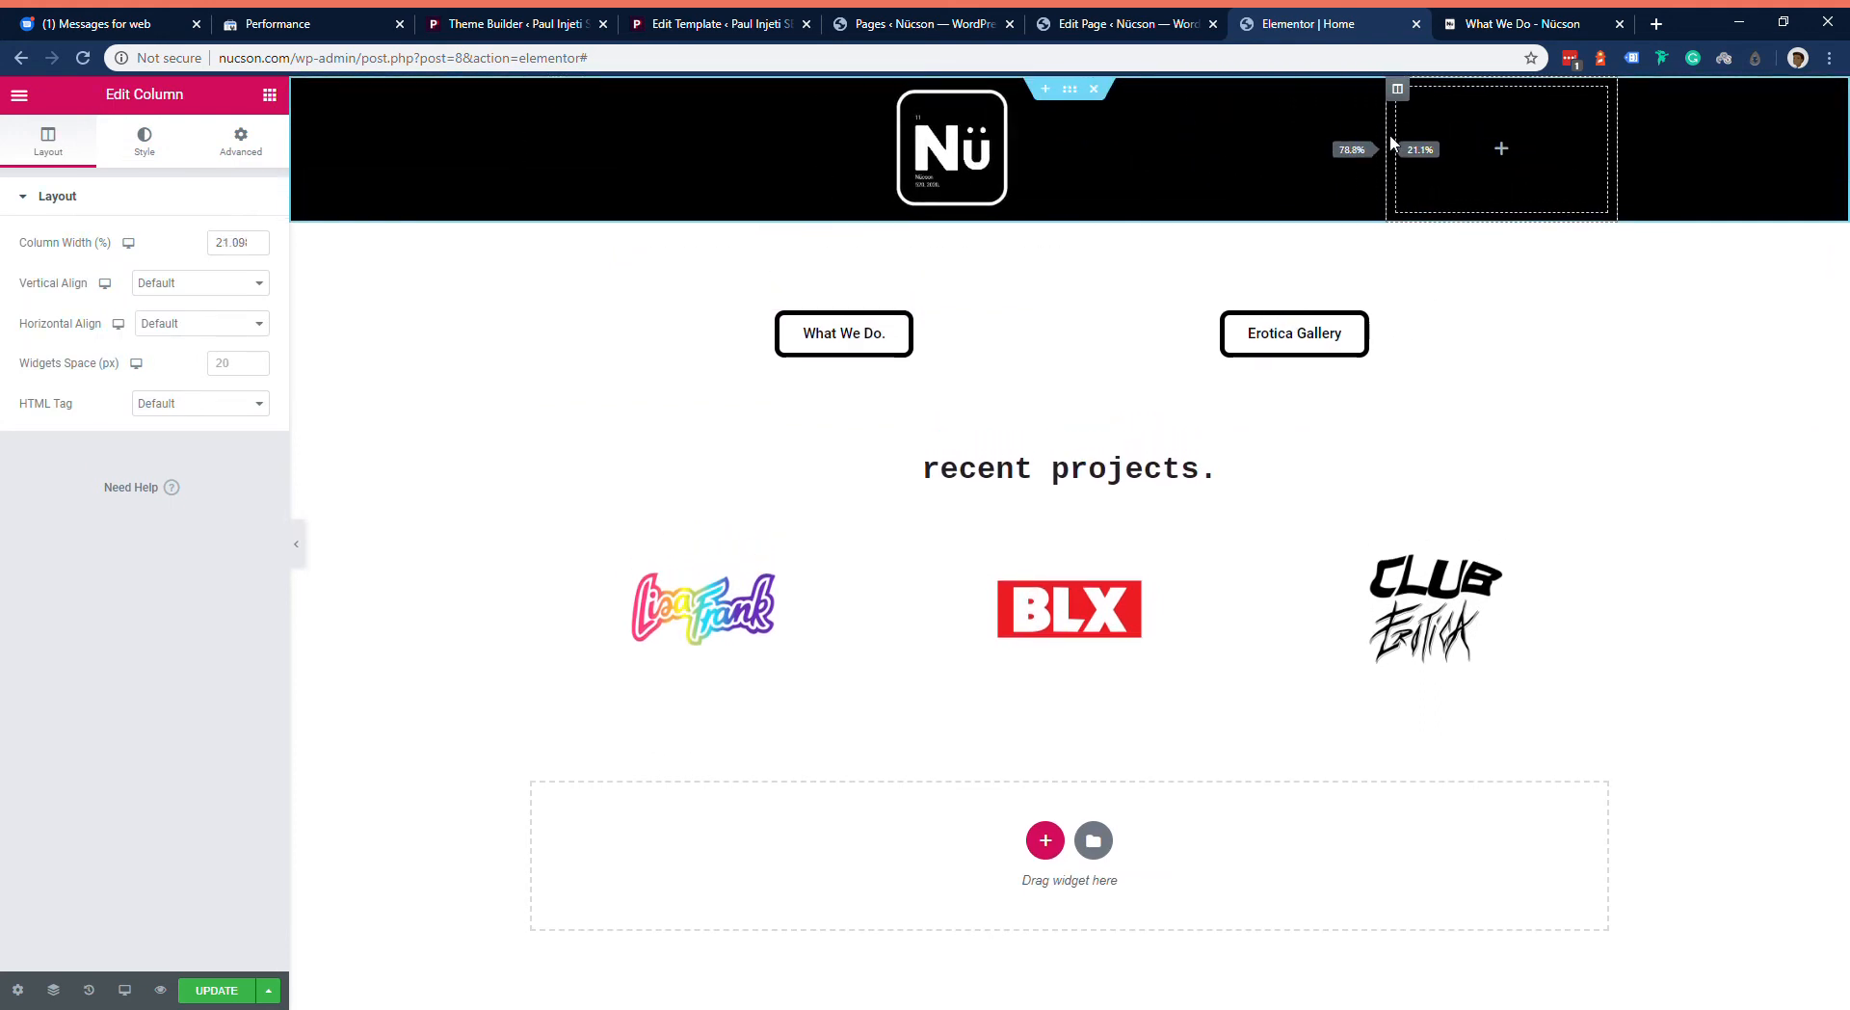
Step: Align the white logo to the left of its column
{"action": "left_click", "coordinate": [1085, 141]}
{"action": "left_click", "coordinate": [71, 150]}
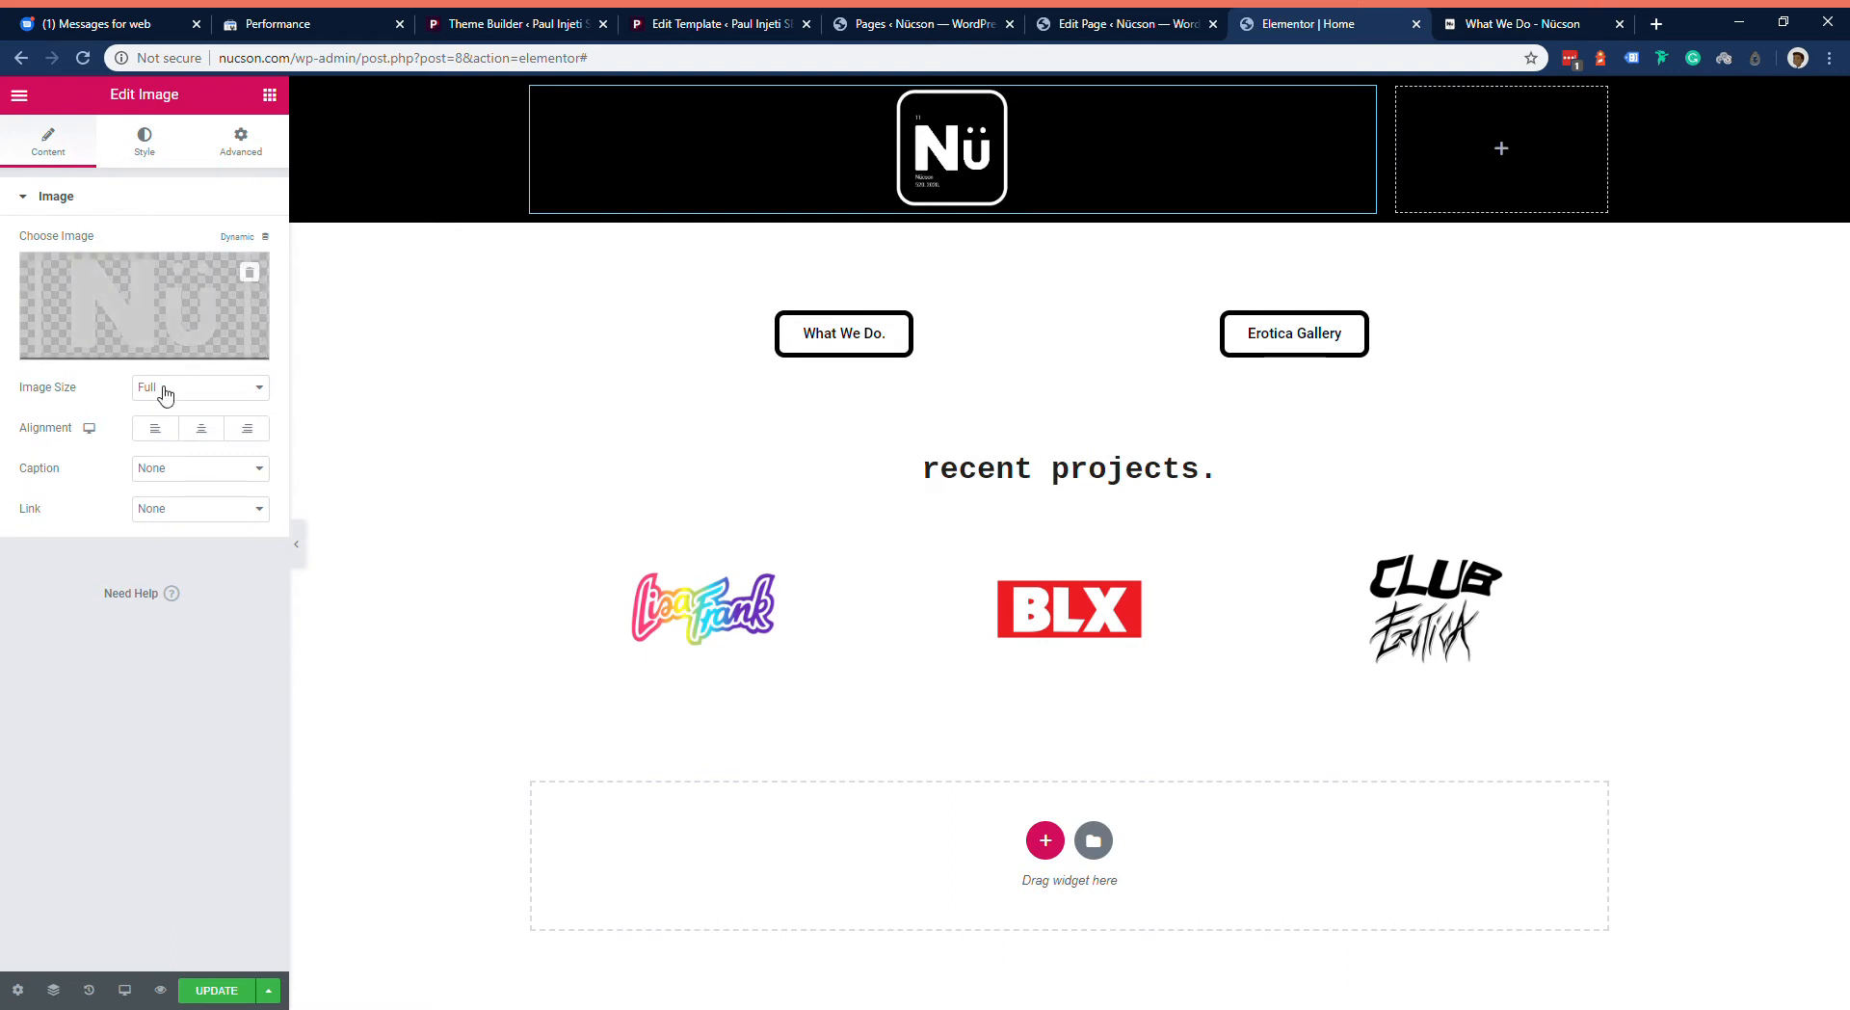
{"action": "left_click", "coordinate": [155, 428]}
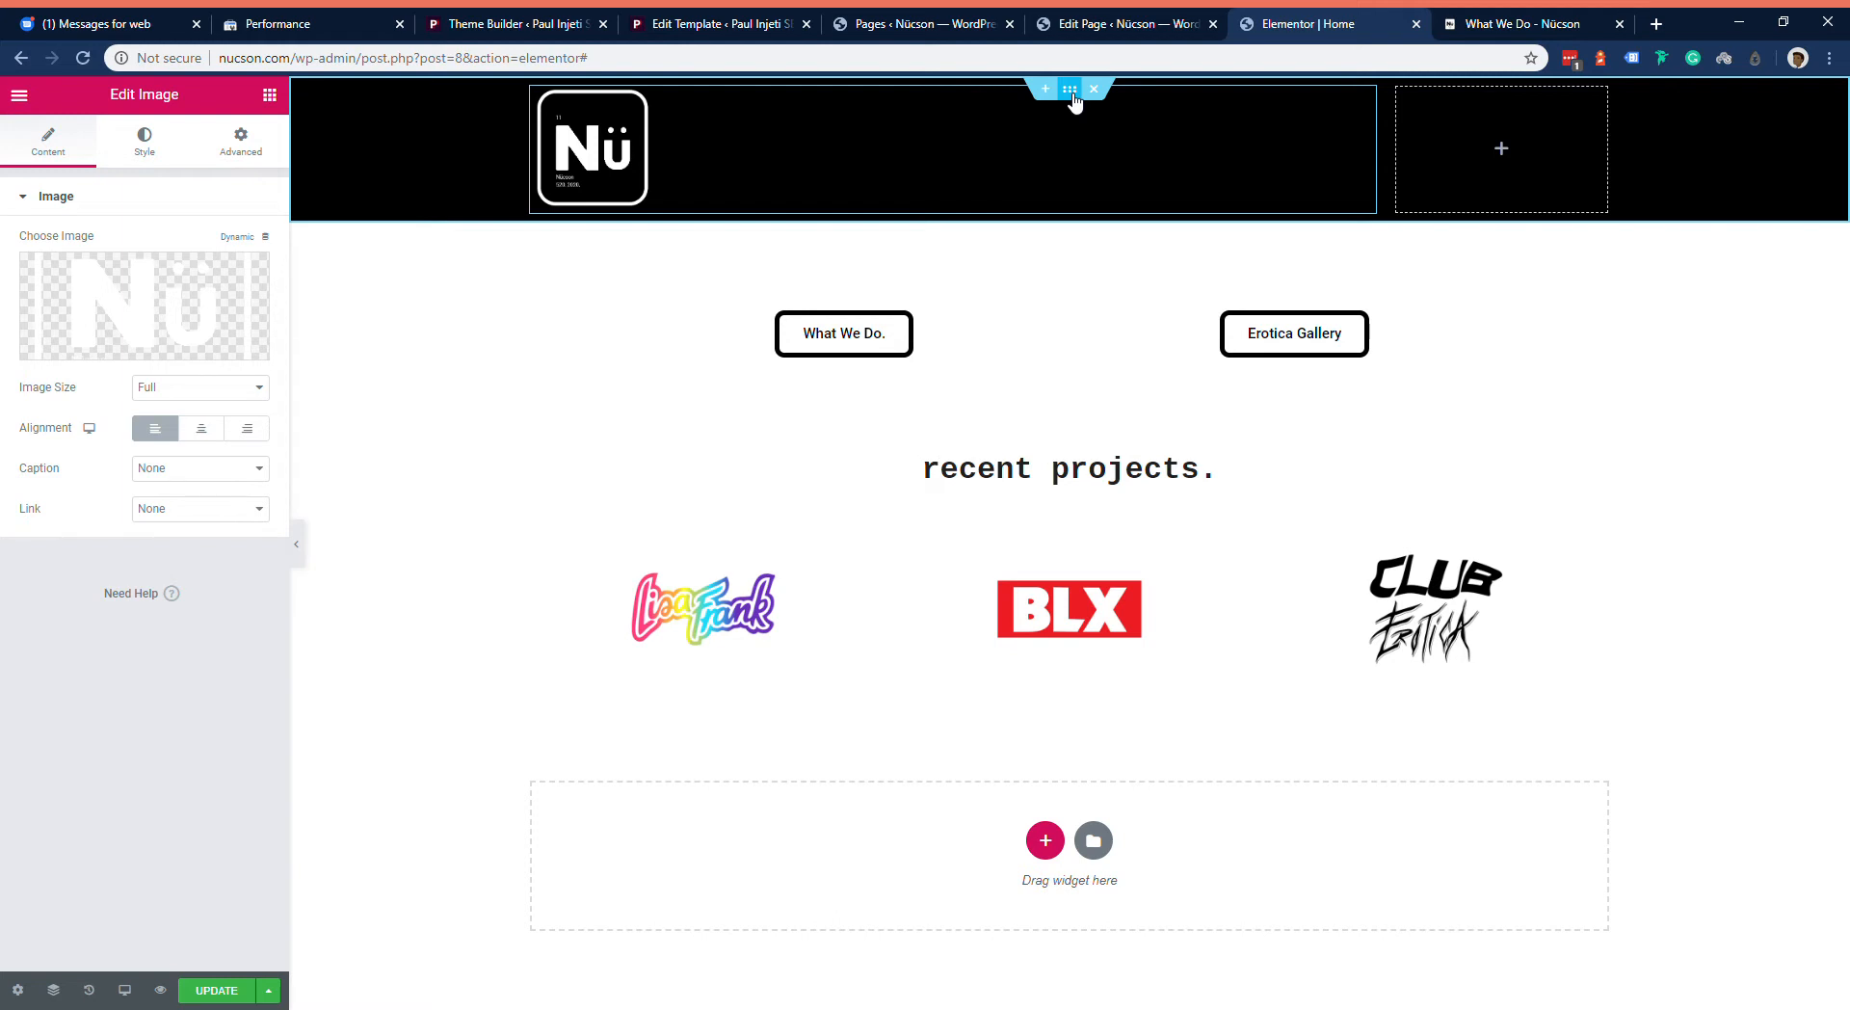
Step: Move the white logo into the narrow empty column and set its width to 66%
{"action": "left_click_drag", "start_coordinate": [1376, 108], "coordinate": [1498, 115]}
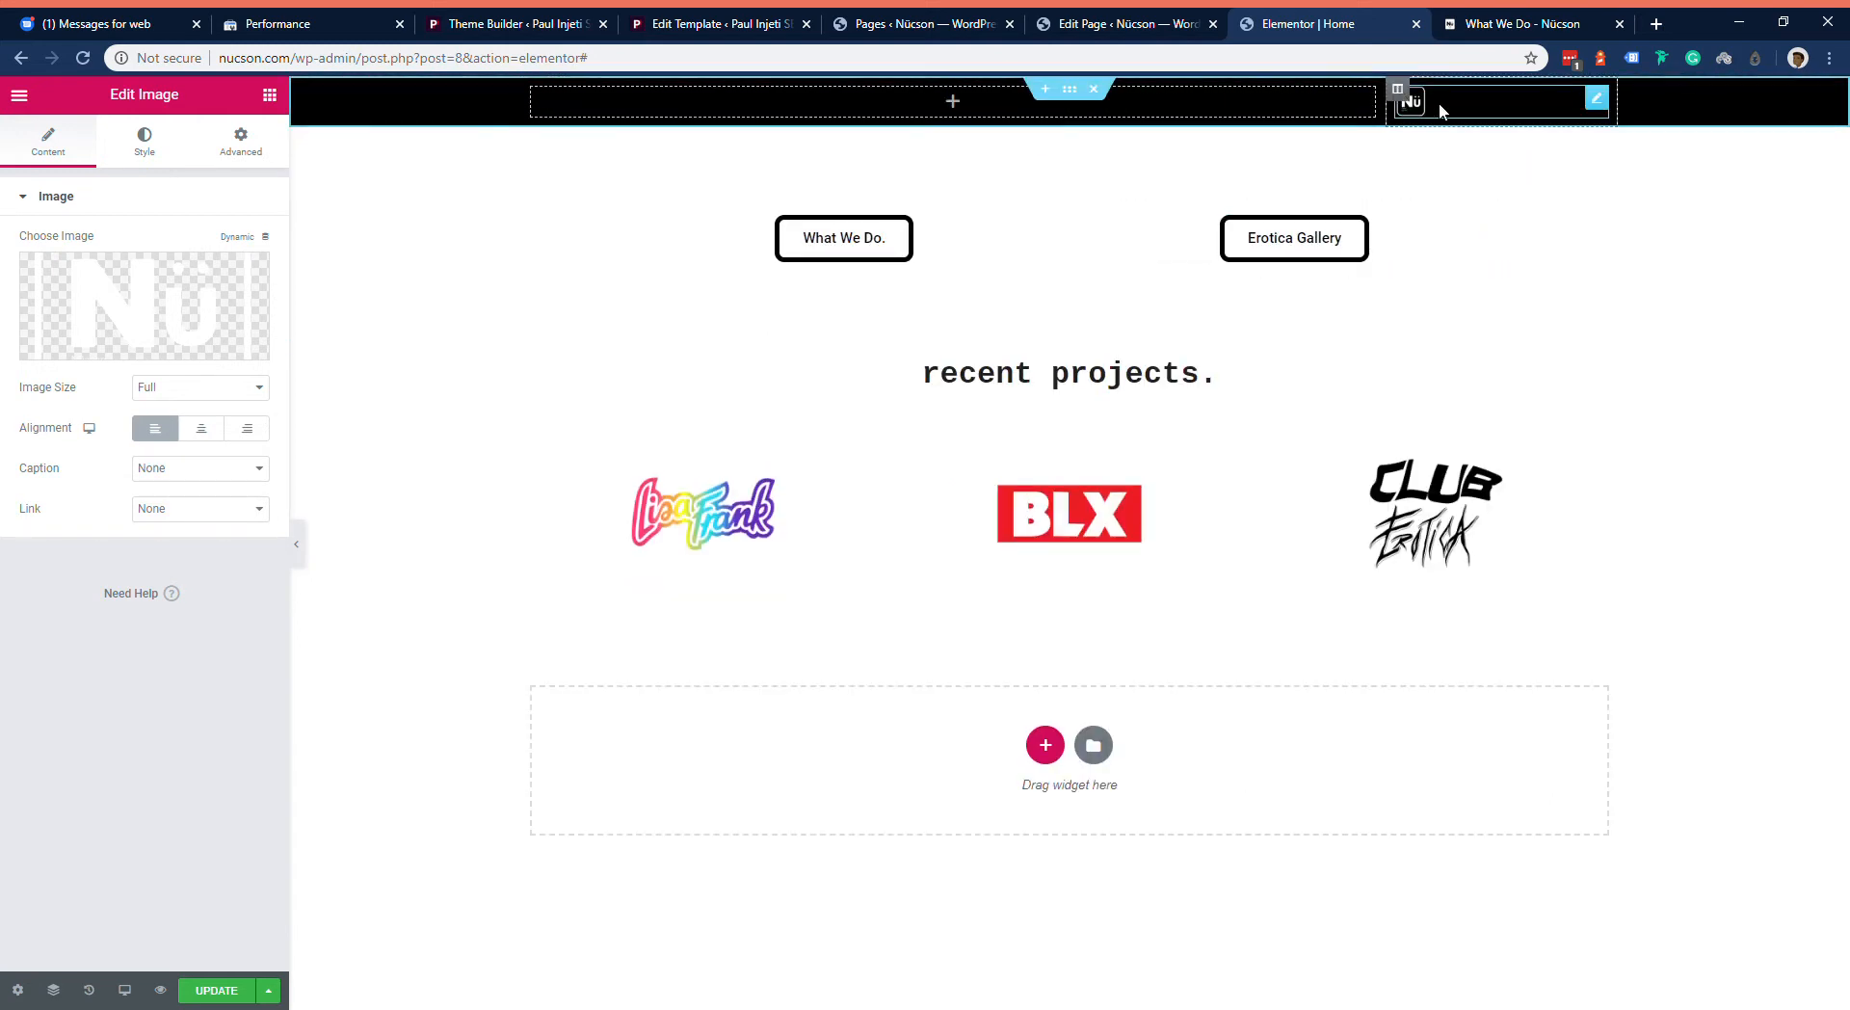
{"action": "left_click", "coordinate": [145, 142]}
{"action": "left_click_drag", "start_coordinate": [53, 287], "coordinate": [144, 321]}
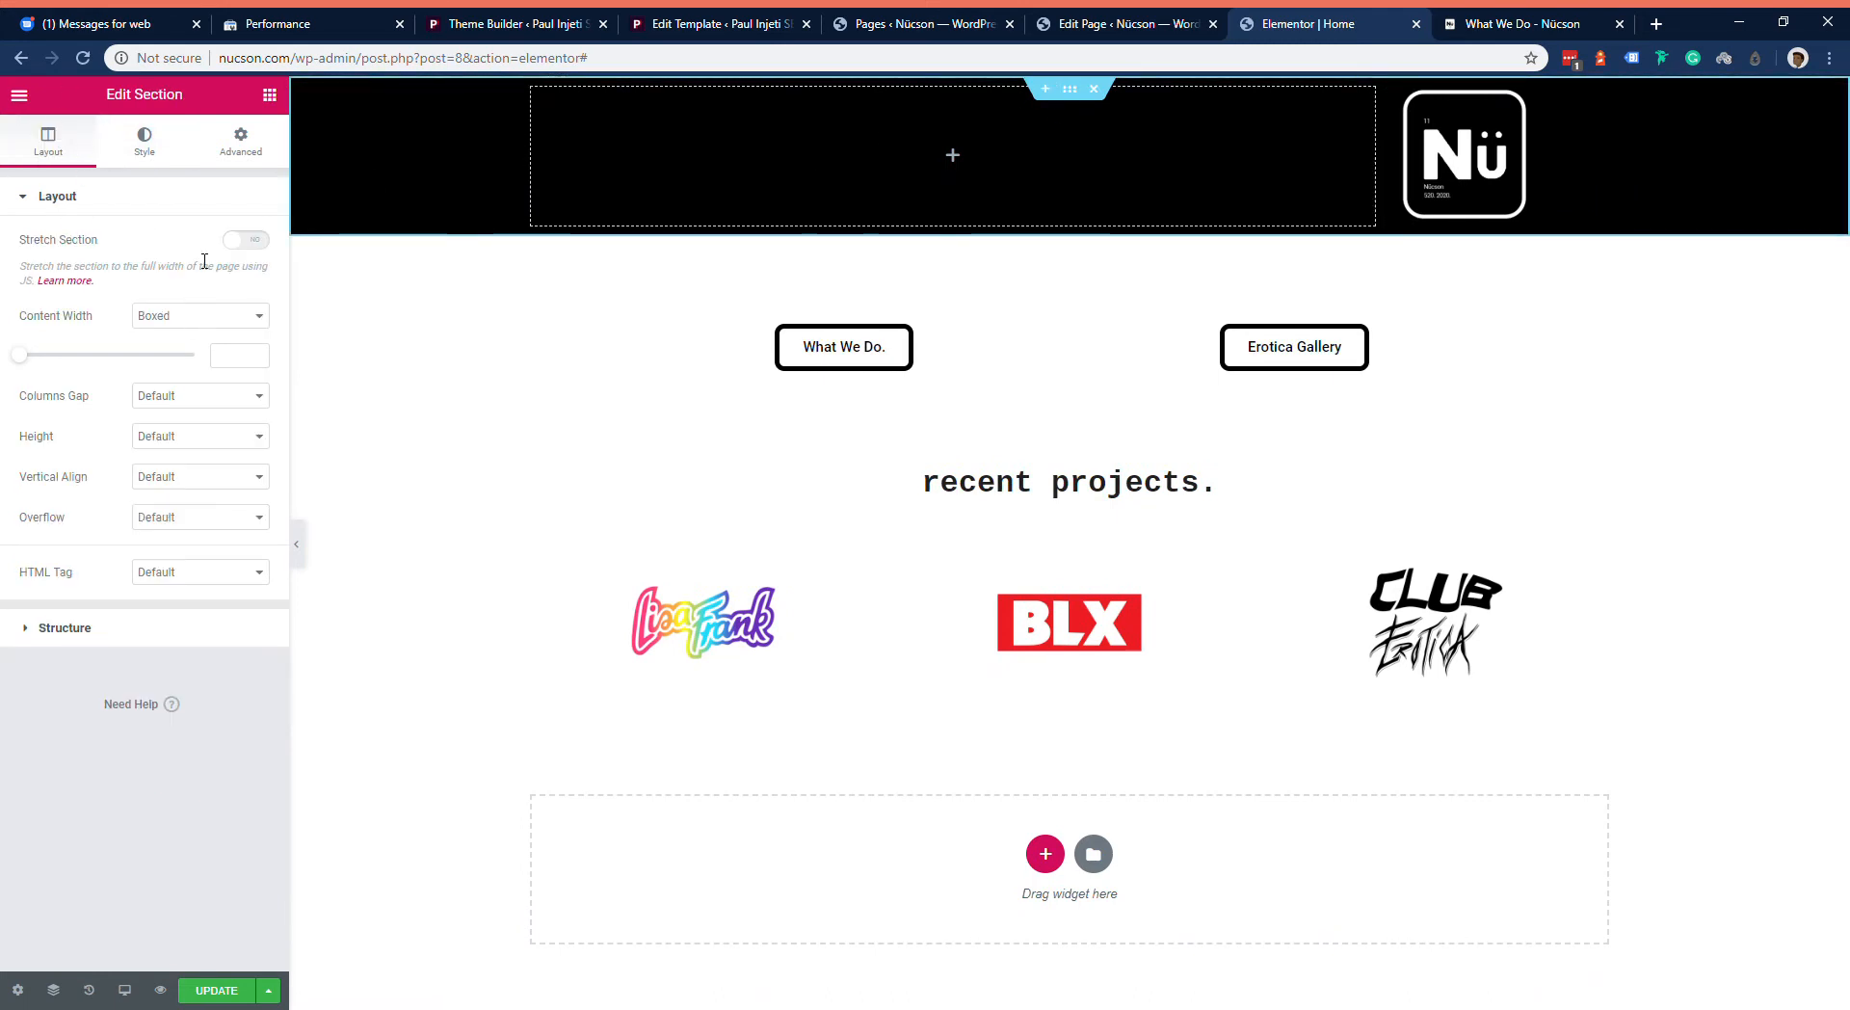
Step: Clear the background color of the header section that holds the logo
{"action": "left_click", "coordinate": [154, 149]}
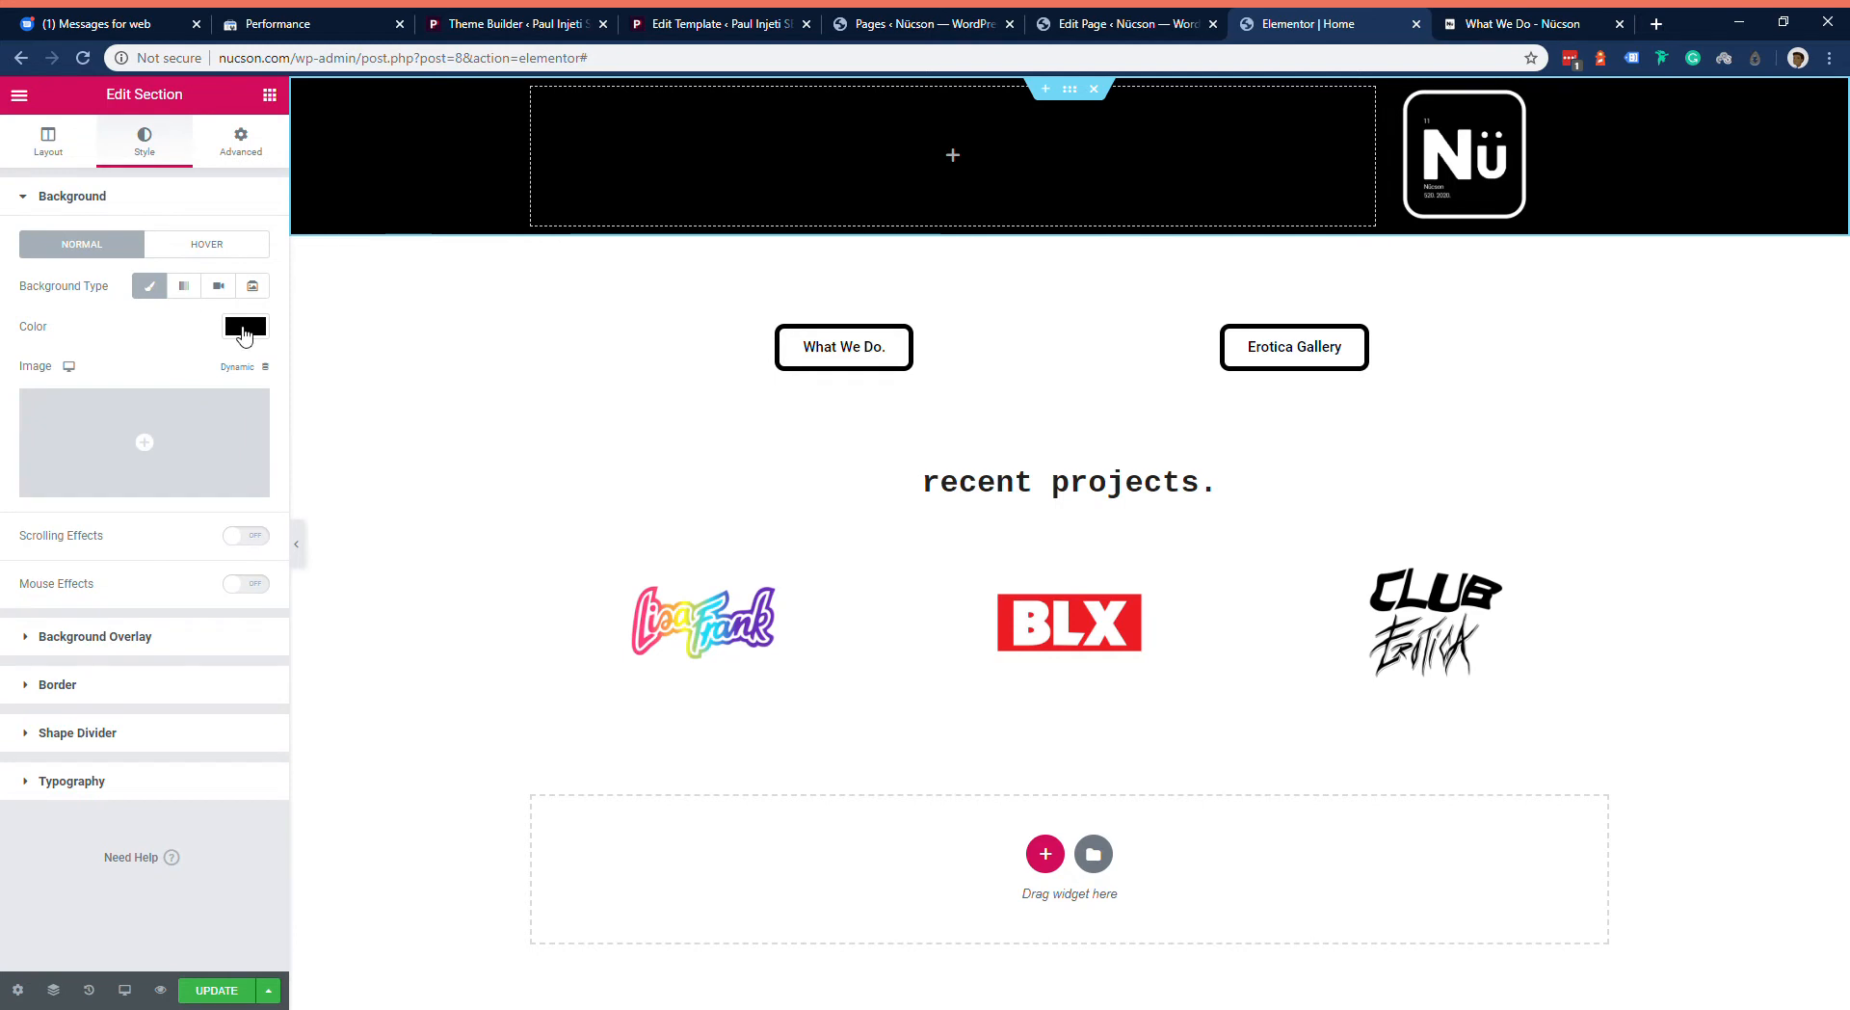
{"action": "left_click", "coordinate": [245, 326]}
{"action": "left_click", "coordinate": [223, 373]}
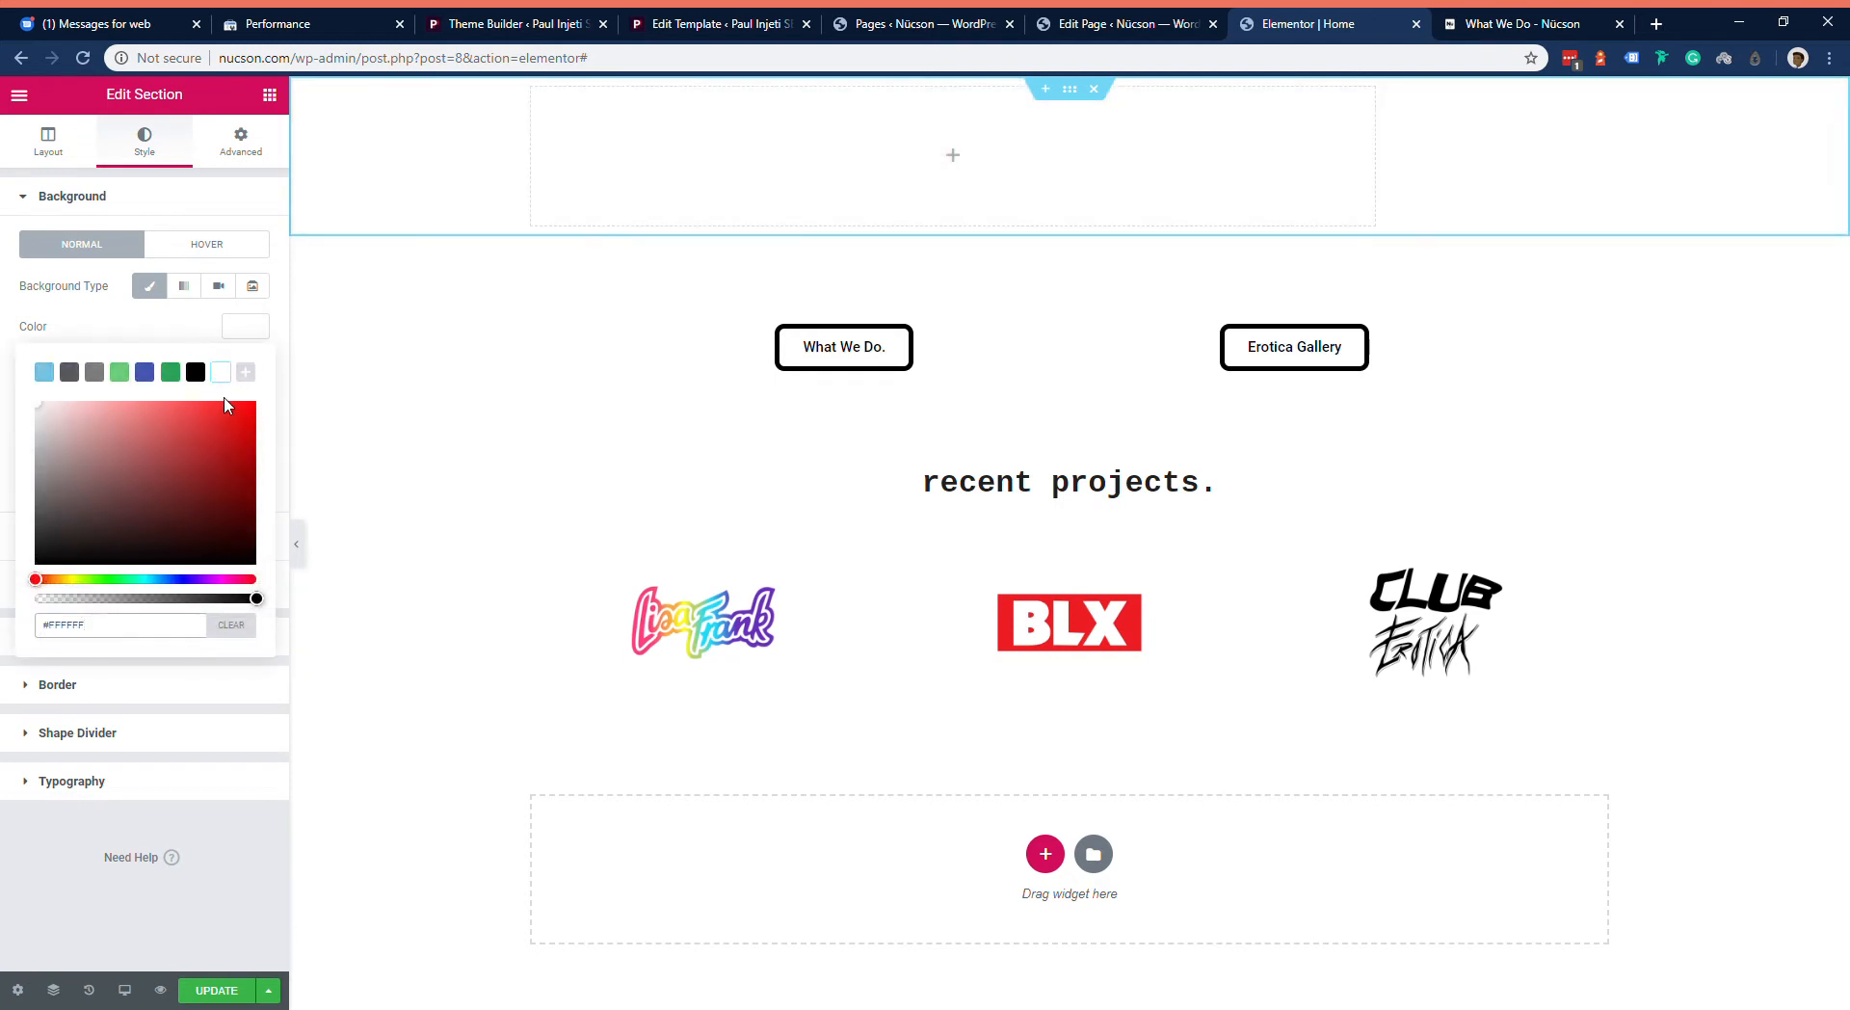
{"action": "left_click", "coordinate": [232, 625]}
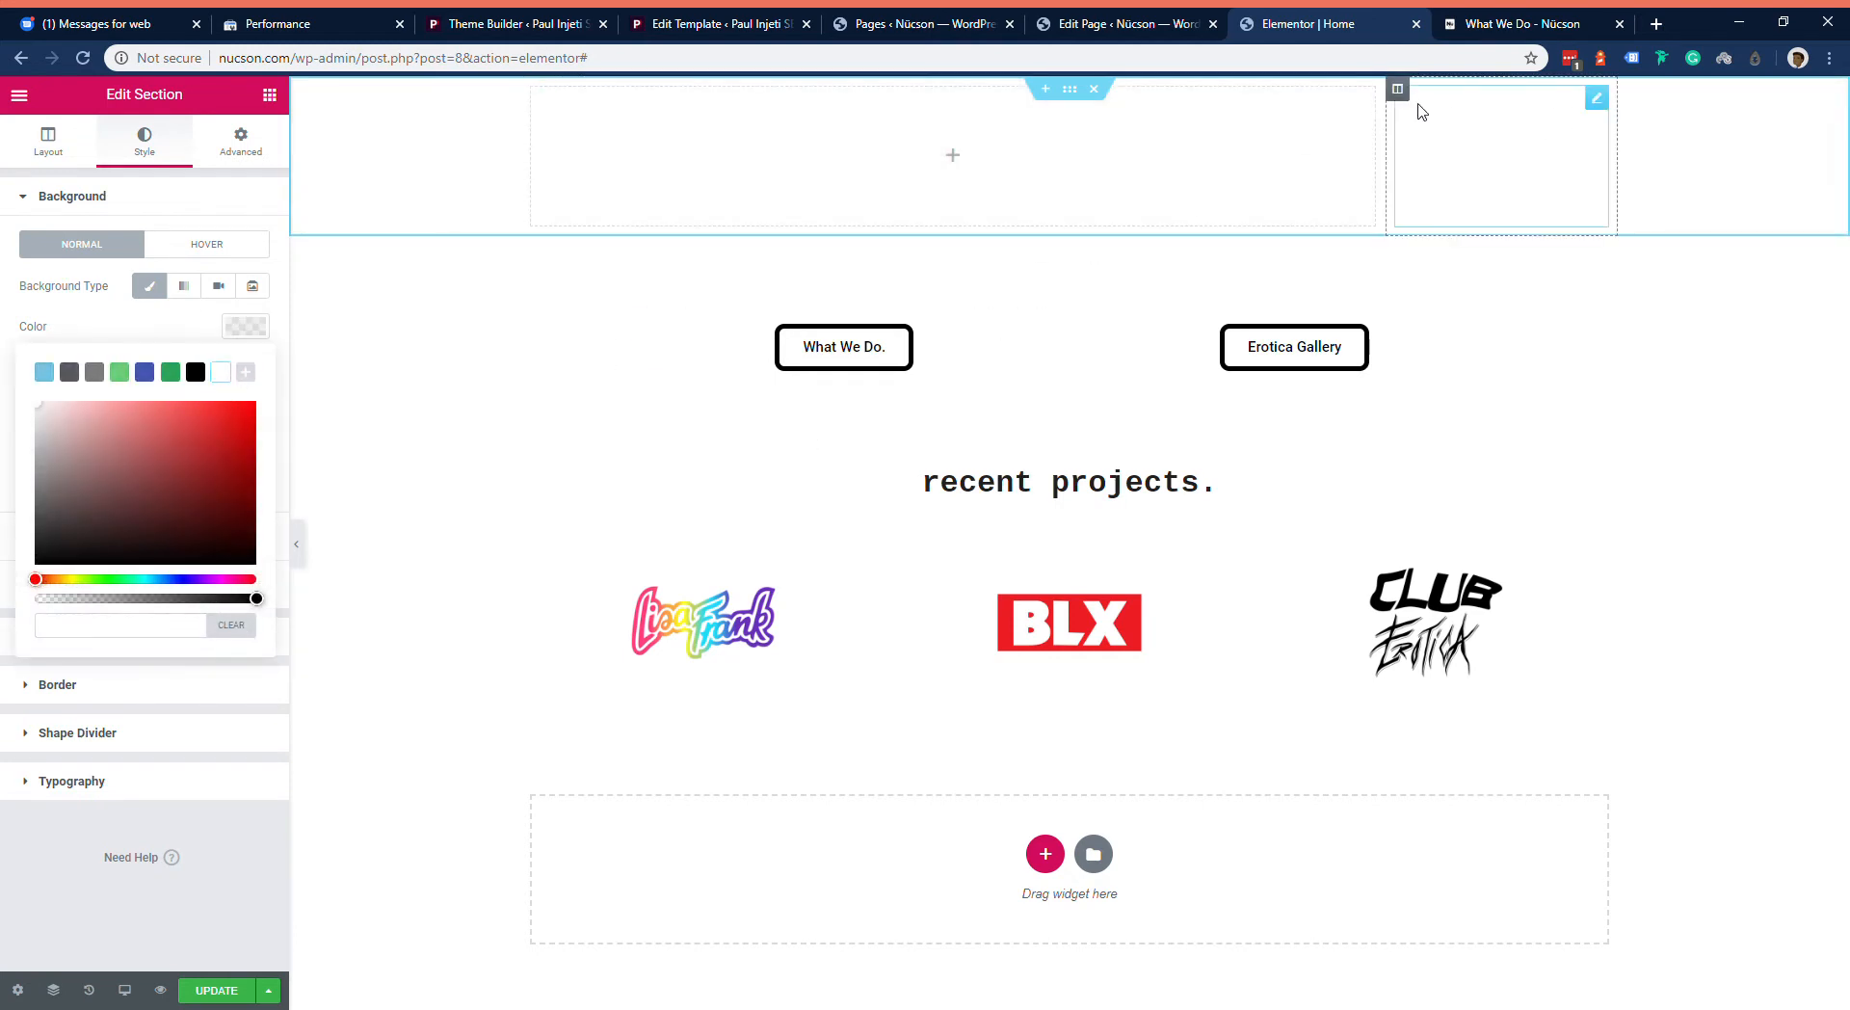
Step: Give the logo's column a Classic background in black (#000000)
{"action": "left_click", "coordinate": [1397, 89]}
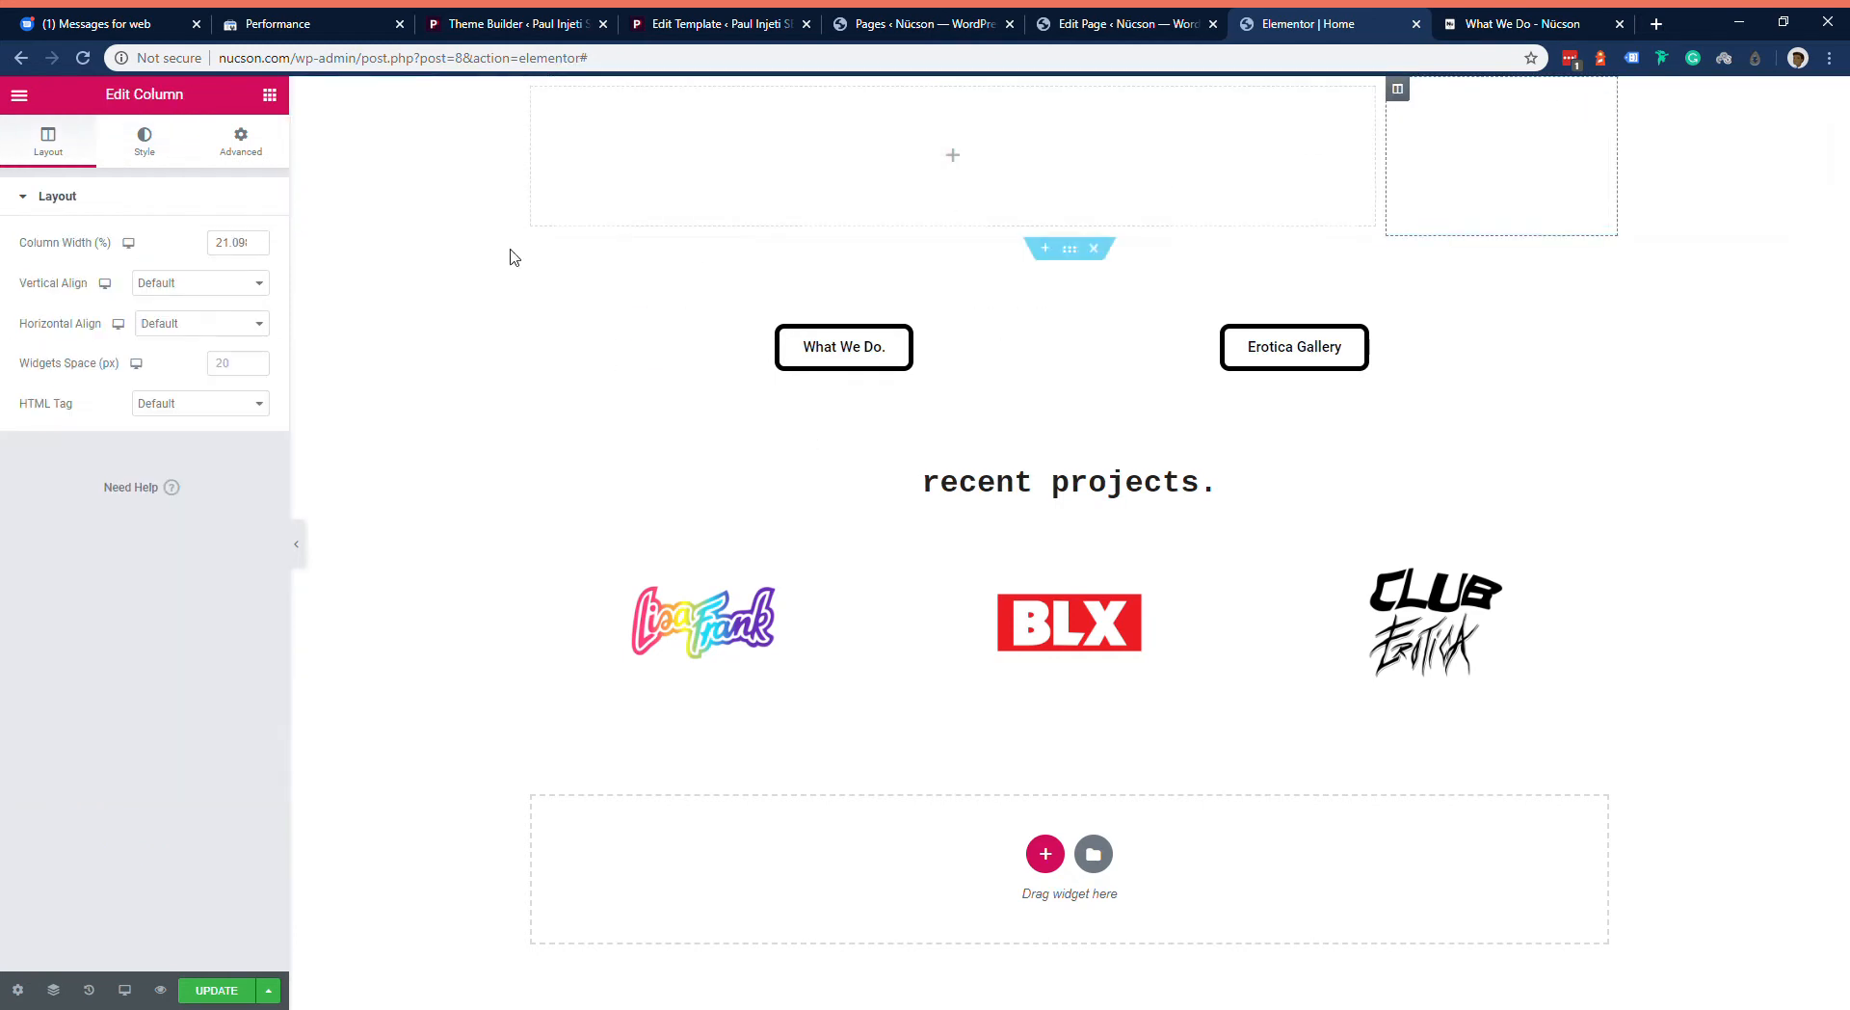
{"action": "left_click", "coordinate": [182, 143]}
{"action": "left_click", "coordinate": [154, 286]}
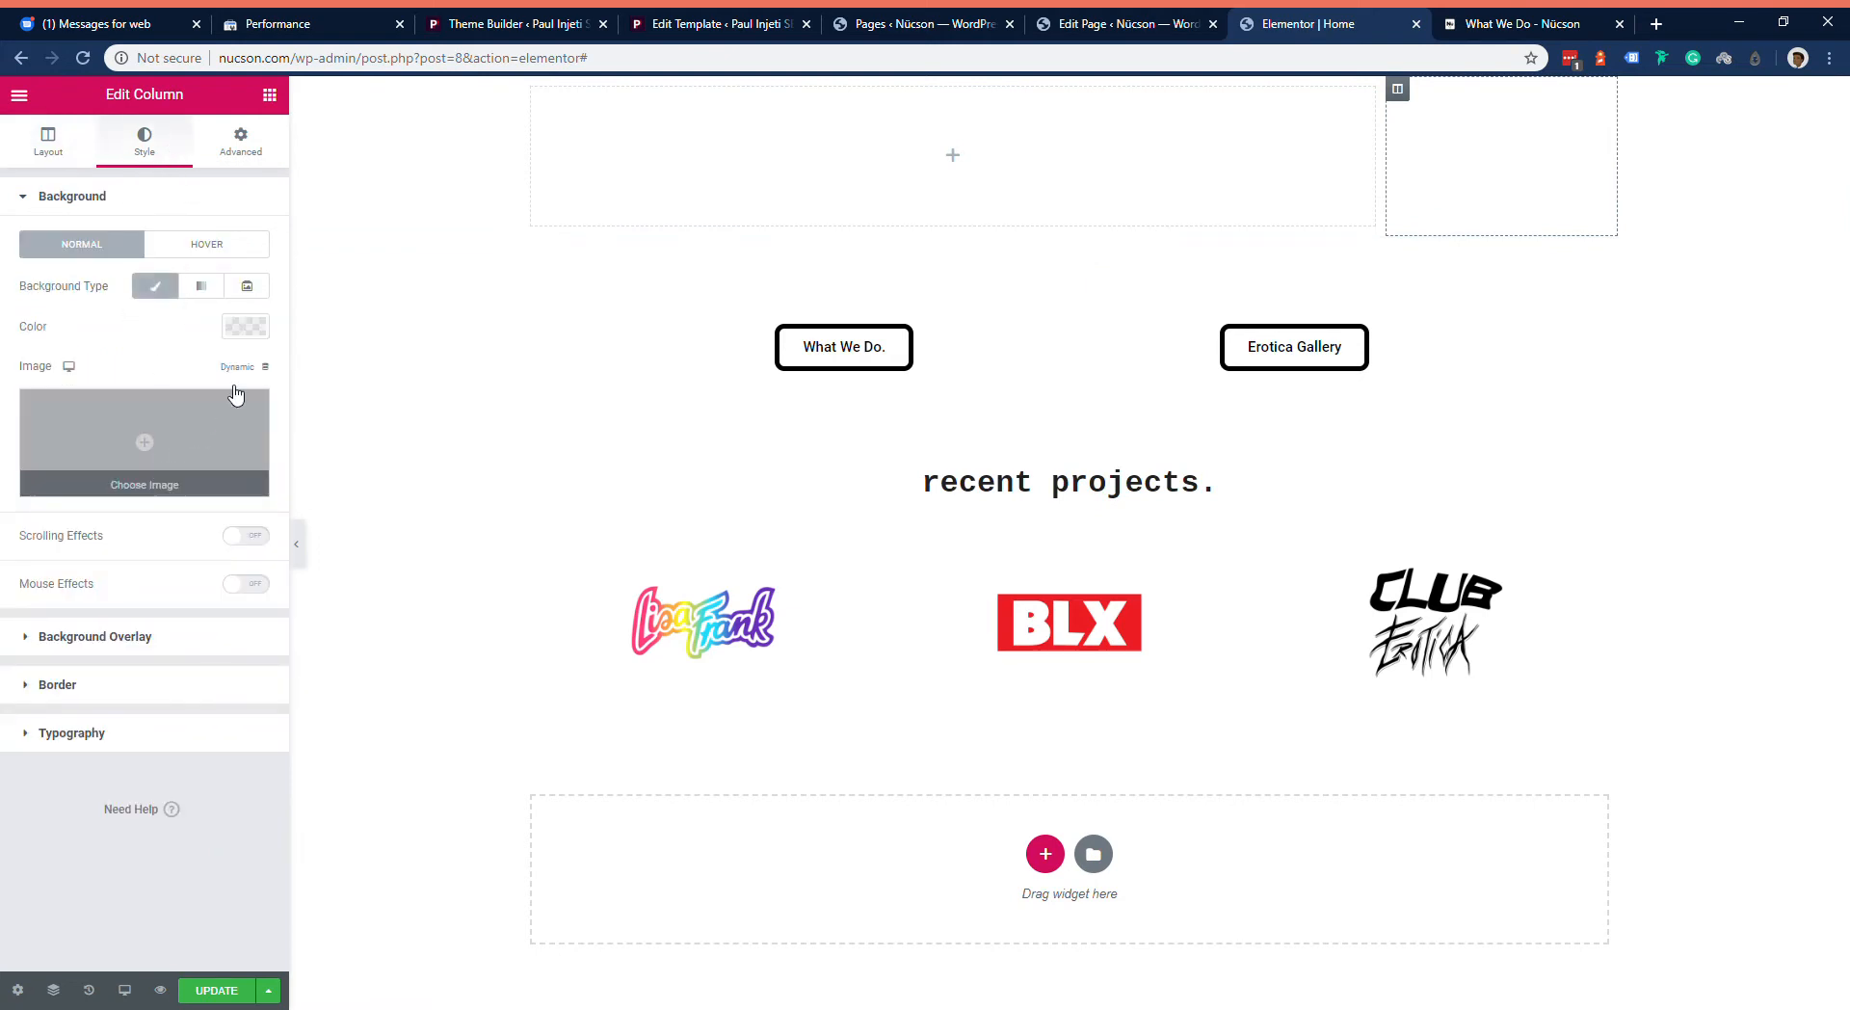
{"action": "left_click", "coordinate": [246, 327]}
{"action": "left_click", "coordinate": [196, 372]}
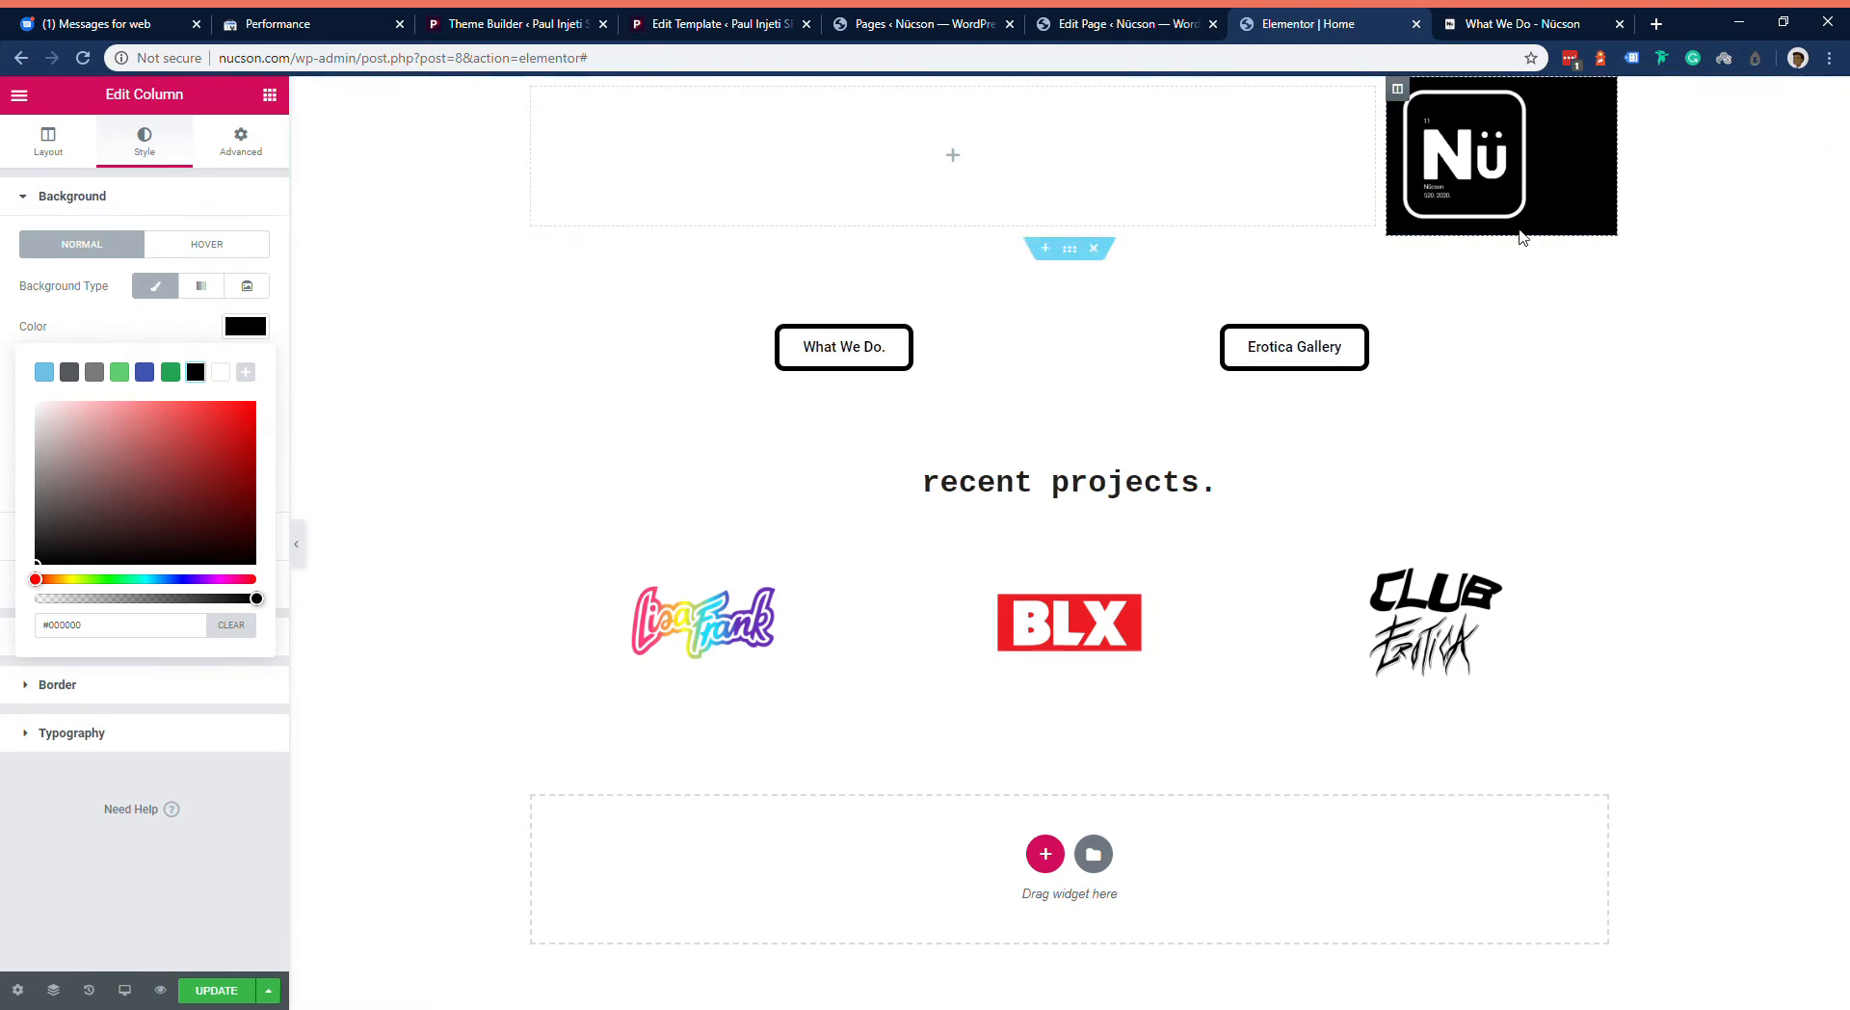
Step: Center the white logo horizontally within its black column
{"action": "left_click", "coordinate": [1596, 98]}
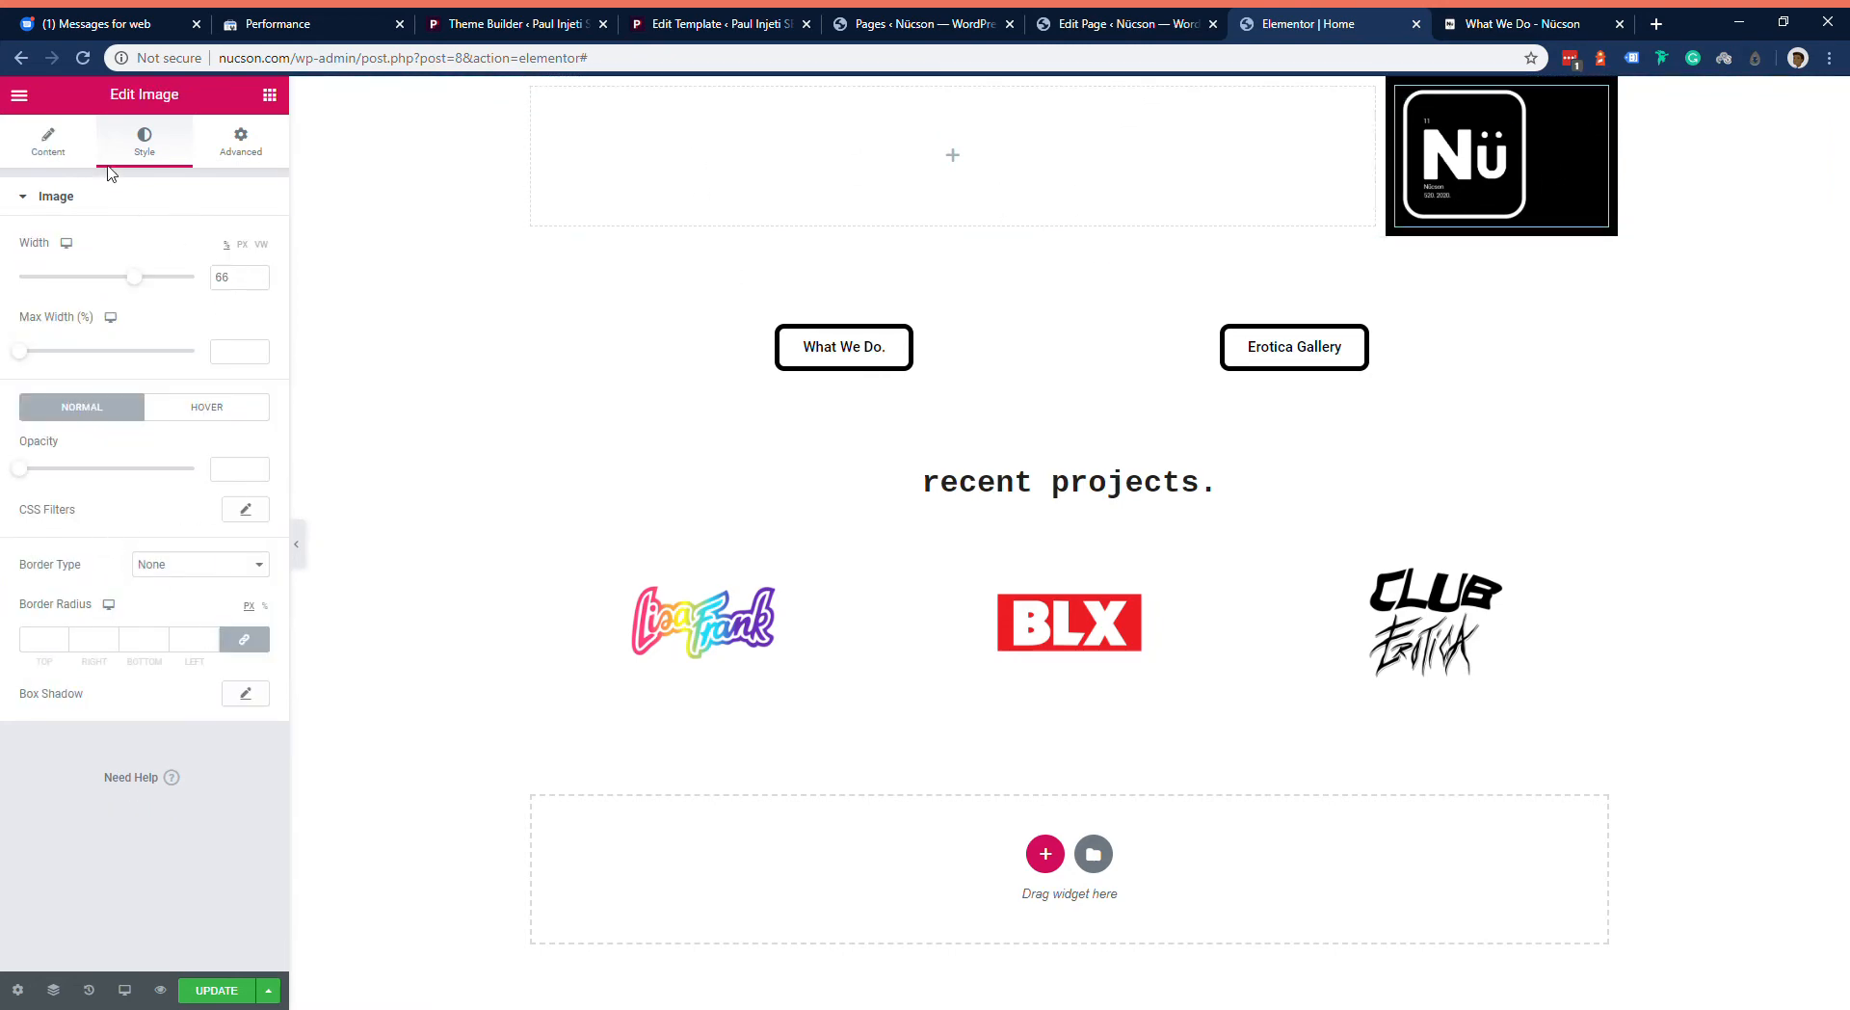
{"action": "left_click", "coordinate": [63, 157]}
{"action": "left_click", "coordinate": [202, 428]}
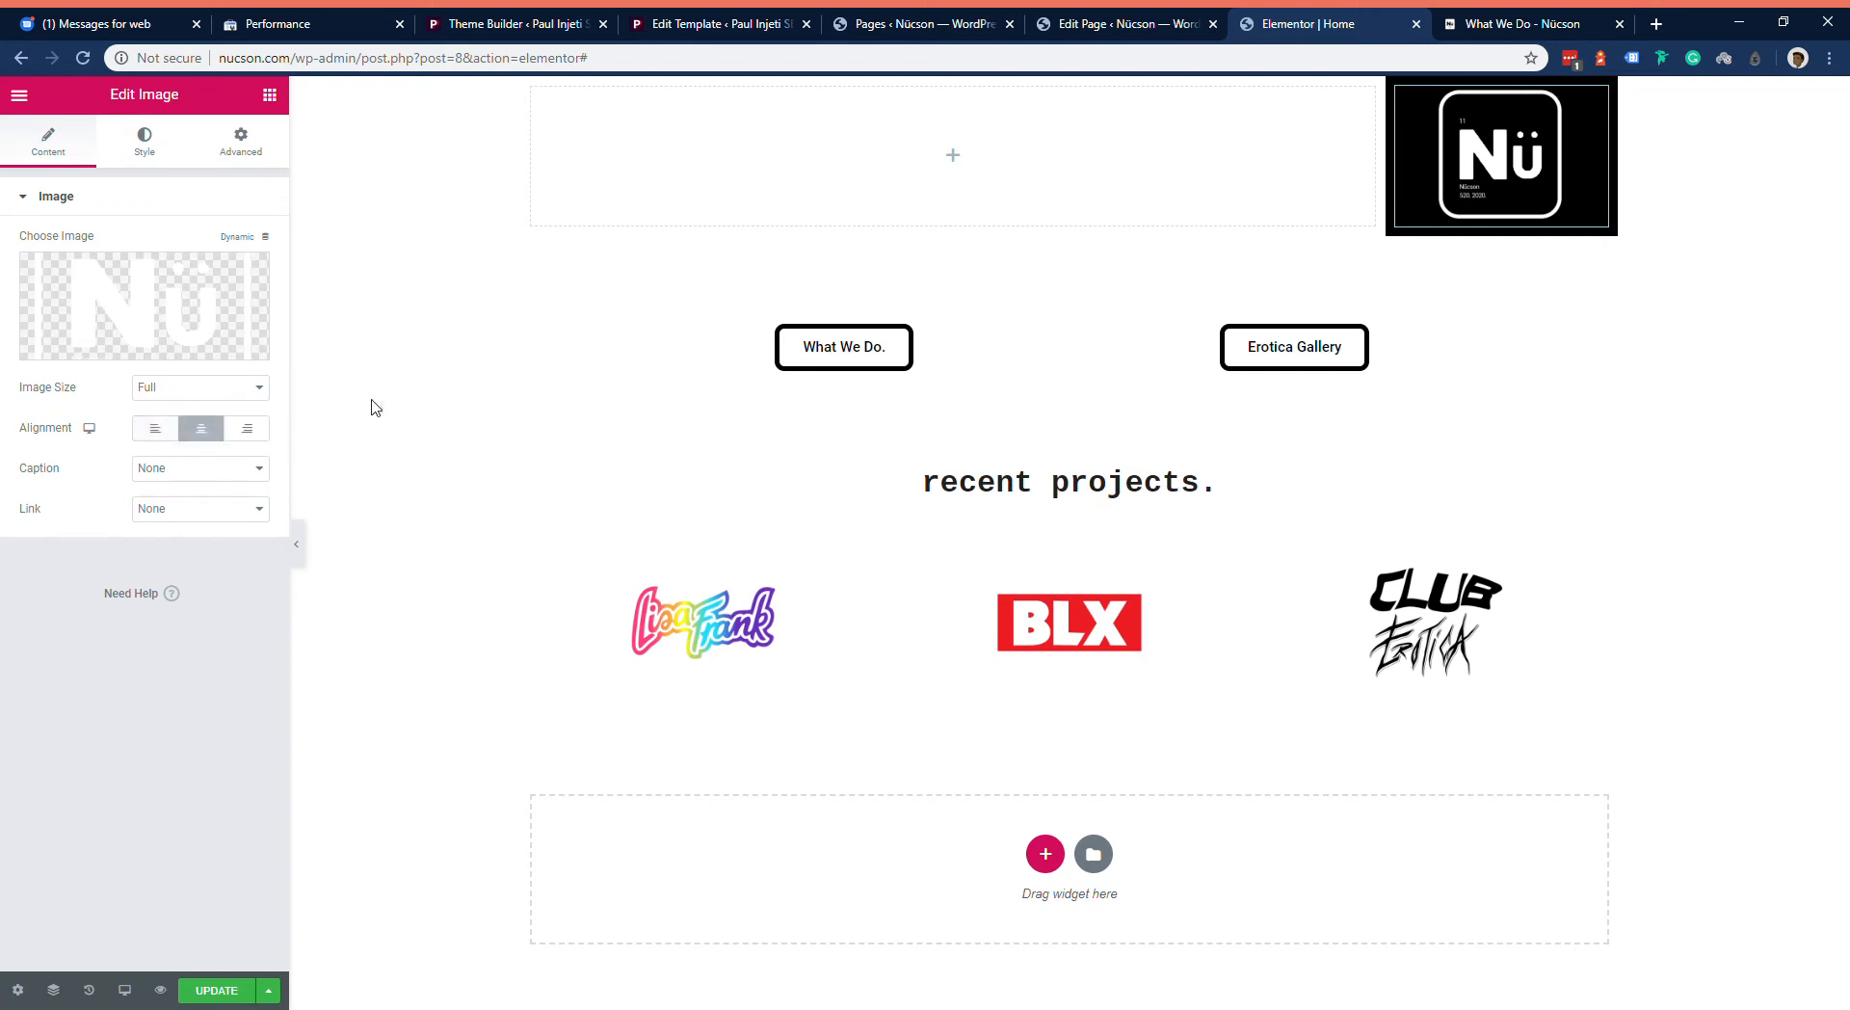
Step: Widen the logo column slightly and set the logo image's width to 100%
{"action": "left_click_drag", "start_coordinate": [1396, 181], "coordinate": [1340, 195]}
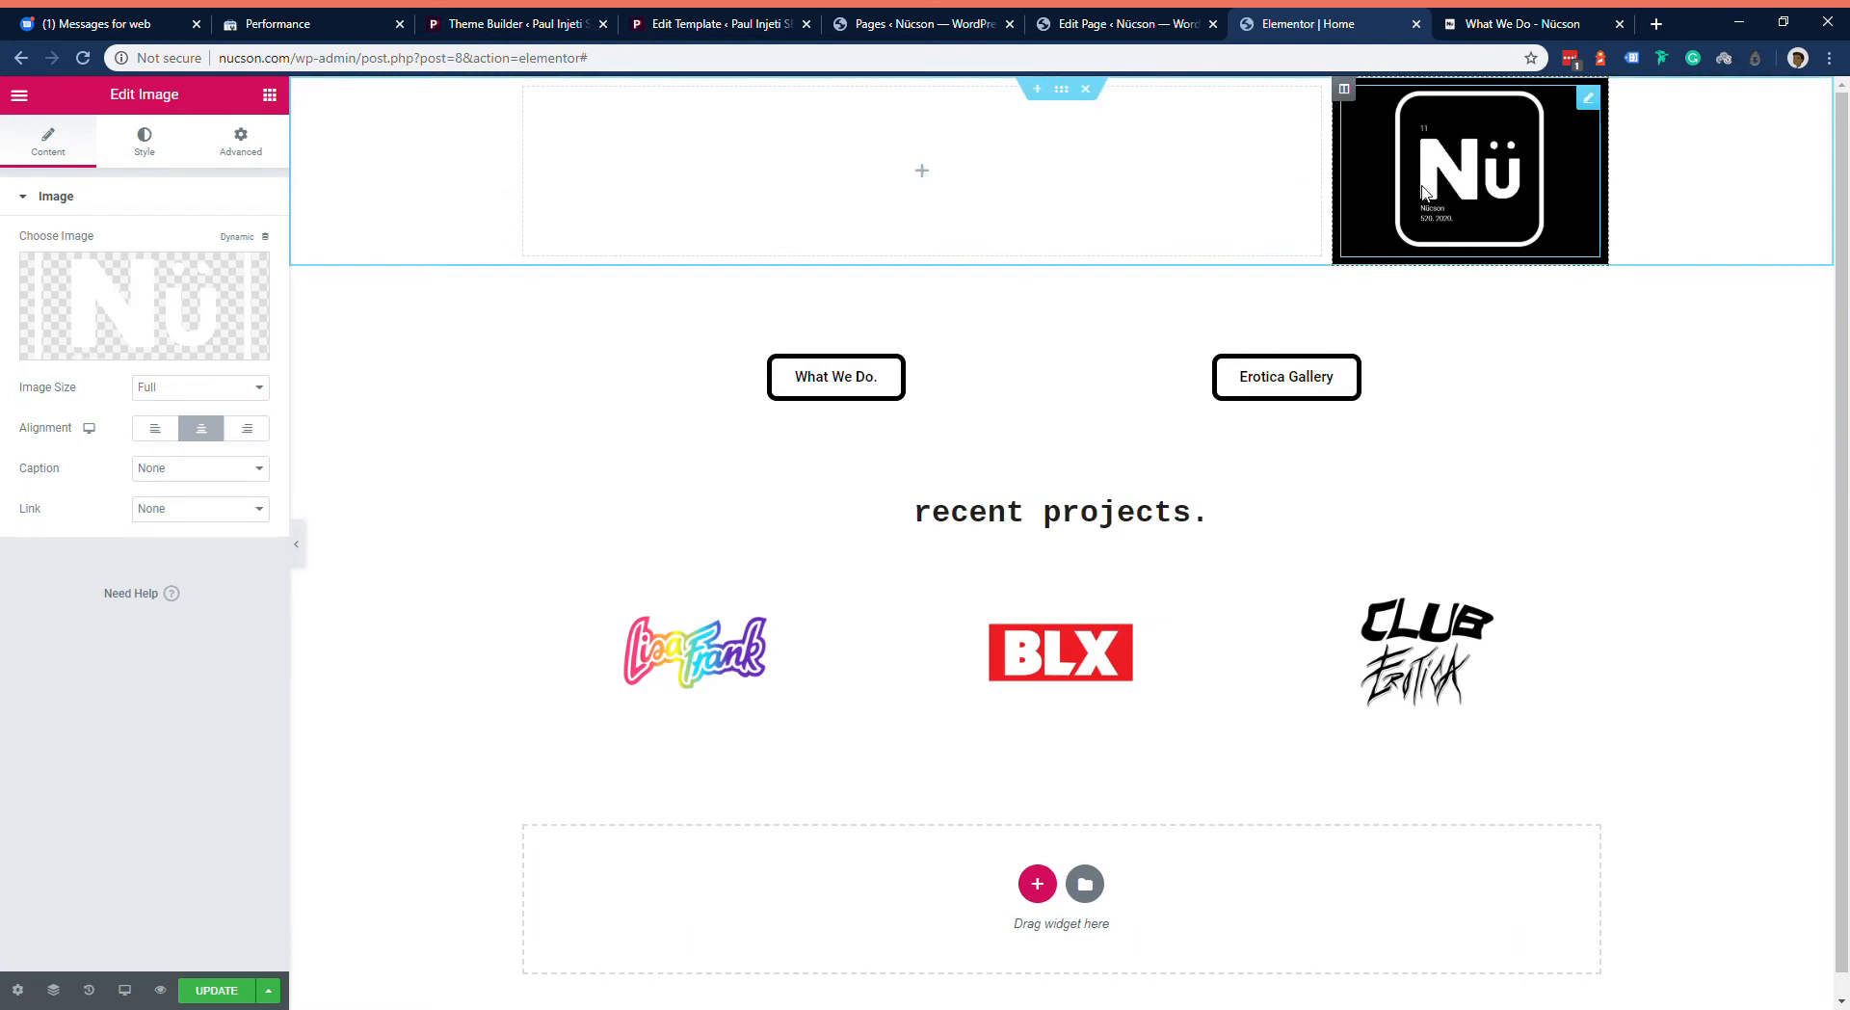
{"action": "left_click", "coordinate": [144, 140]}
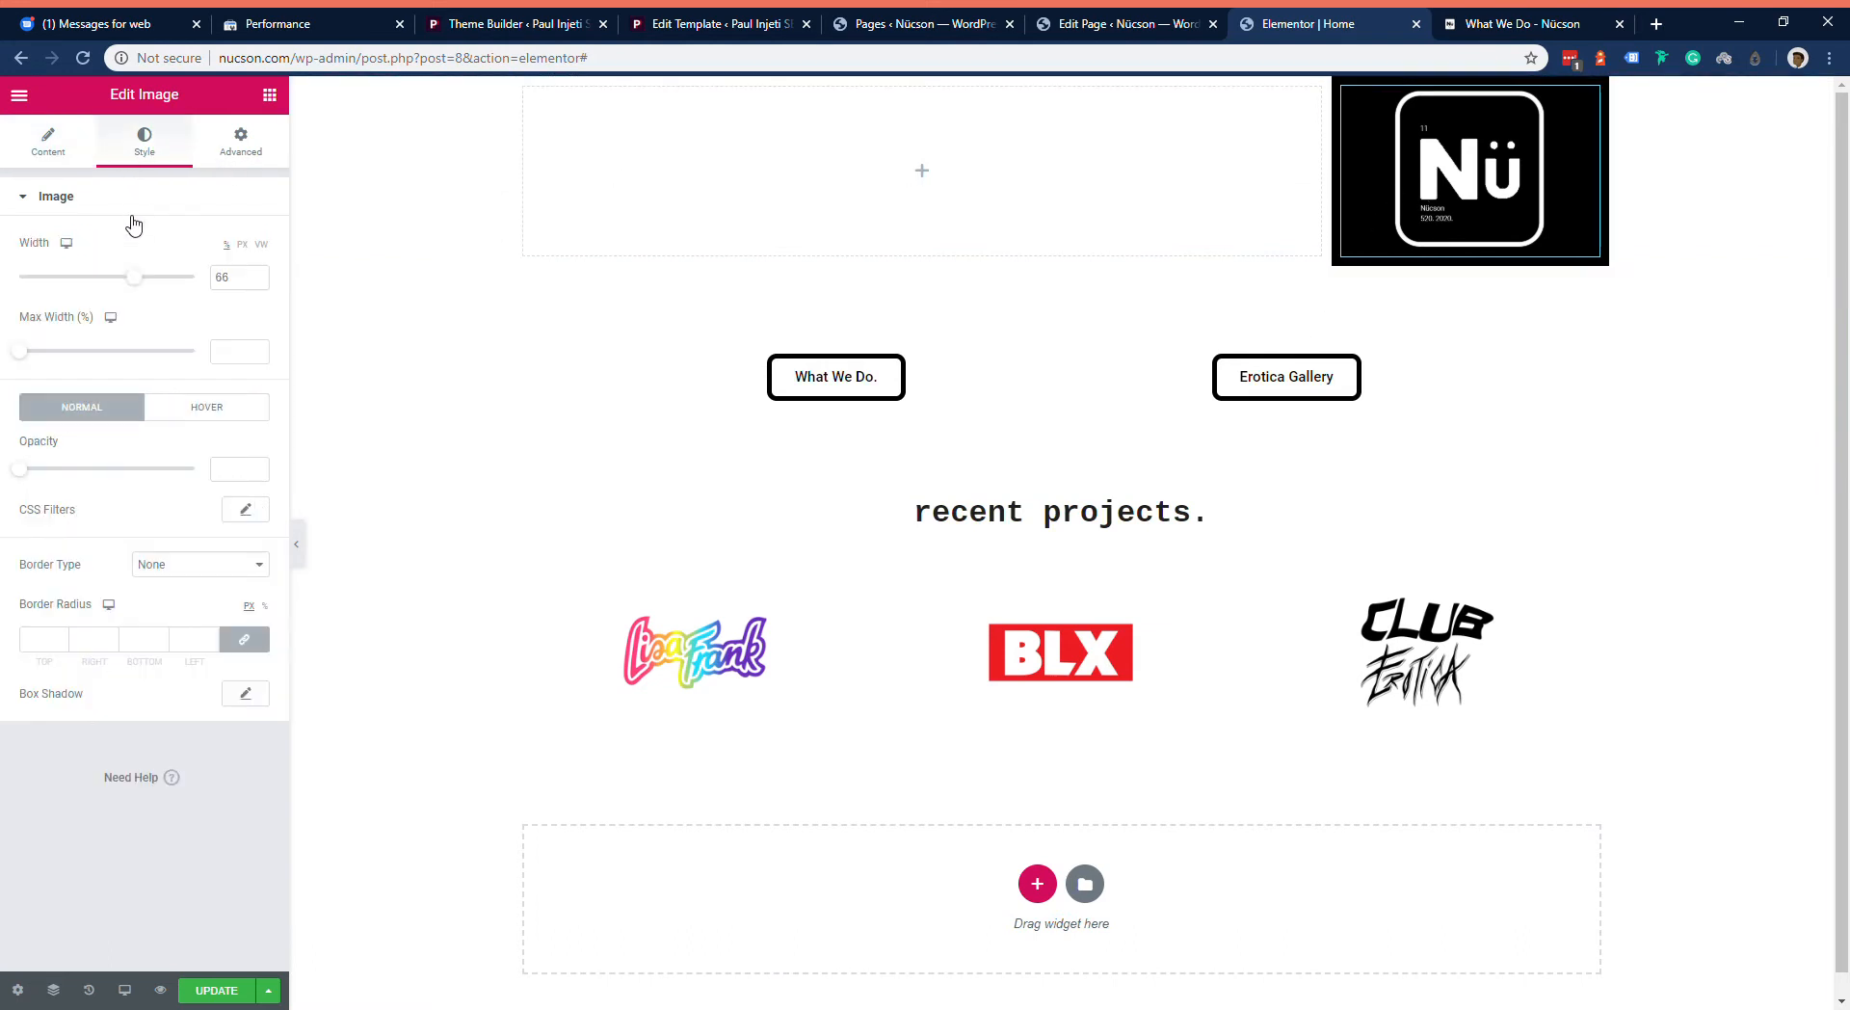
{"action": "left_click_drag", "start_coordinate": [144, 280], "coordinate": [229, 280]}
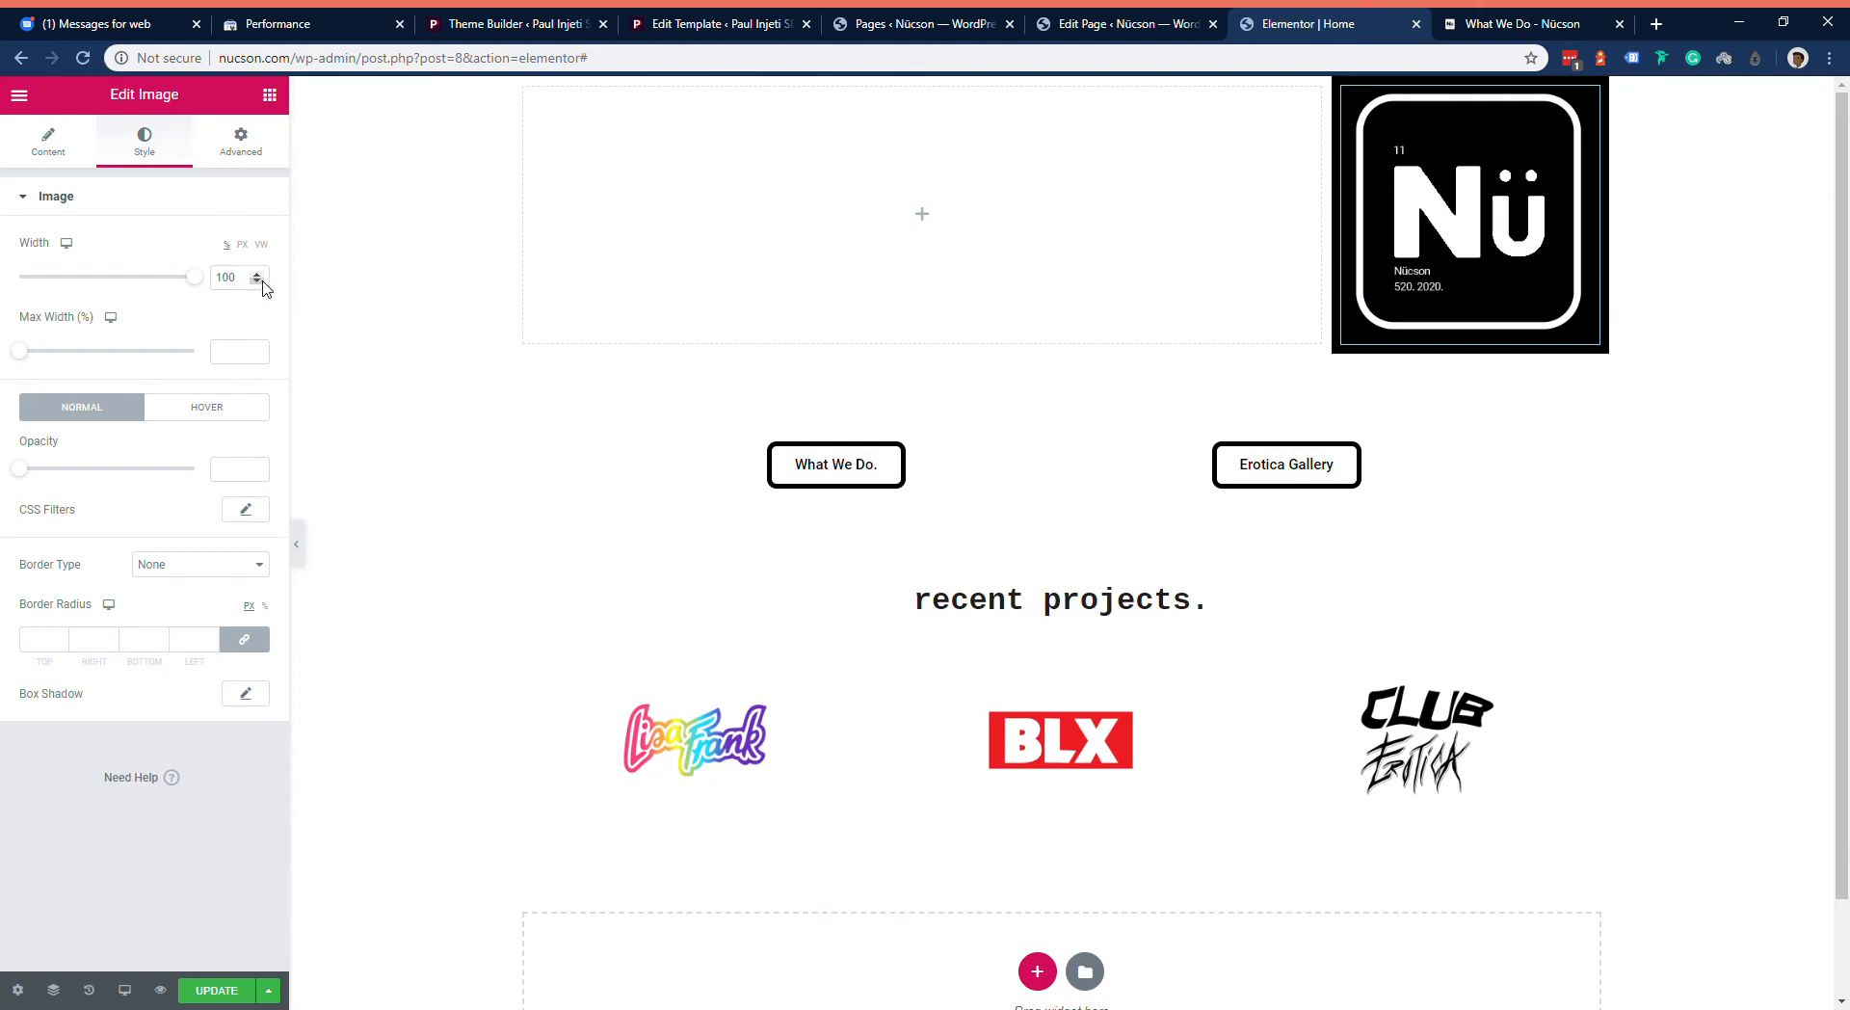
Step: Narrow the logo column and set its column width to 16%
{"action": "left_click", "coordinate": [54, 152]}
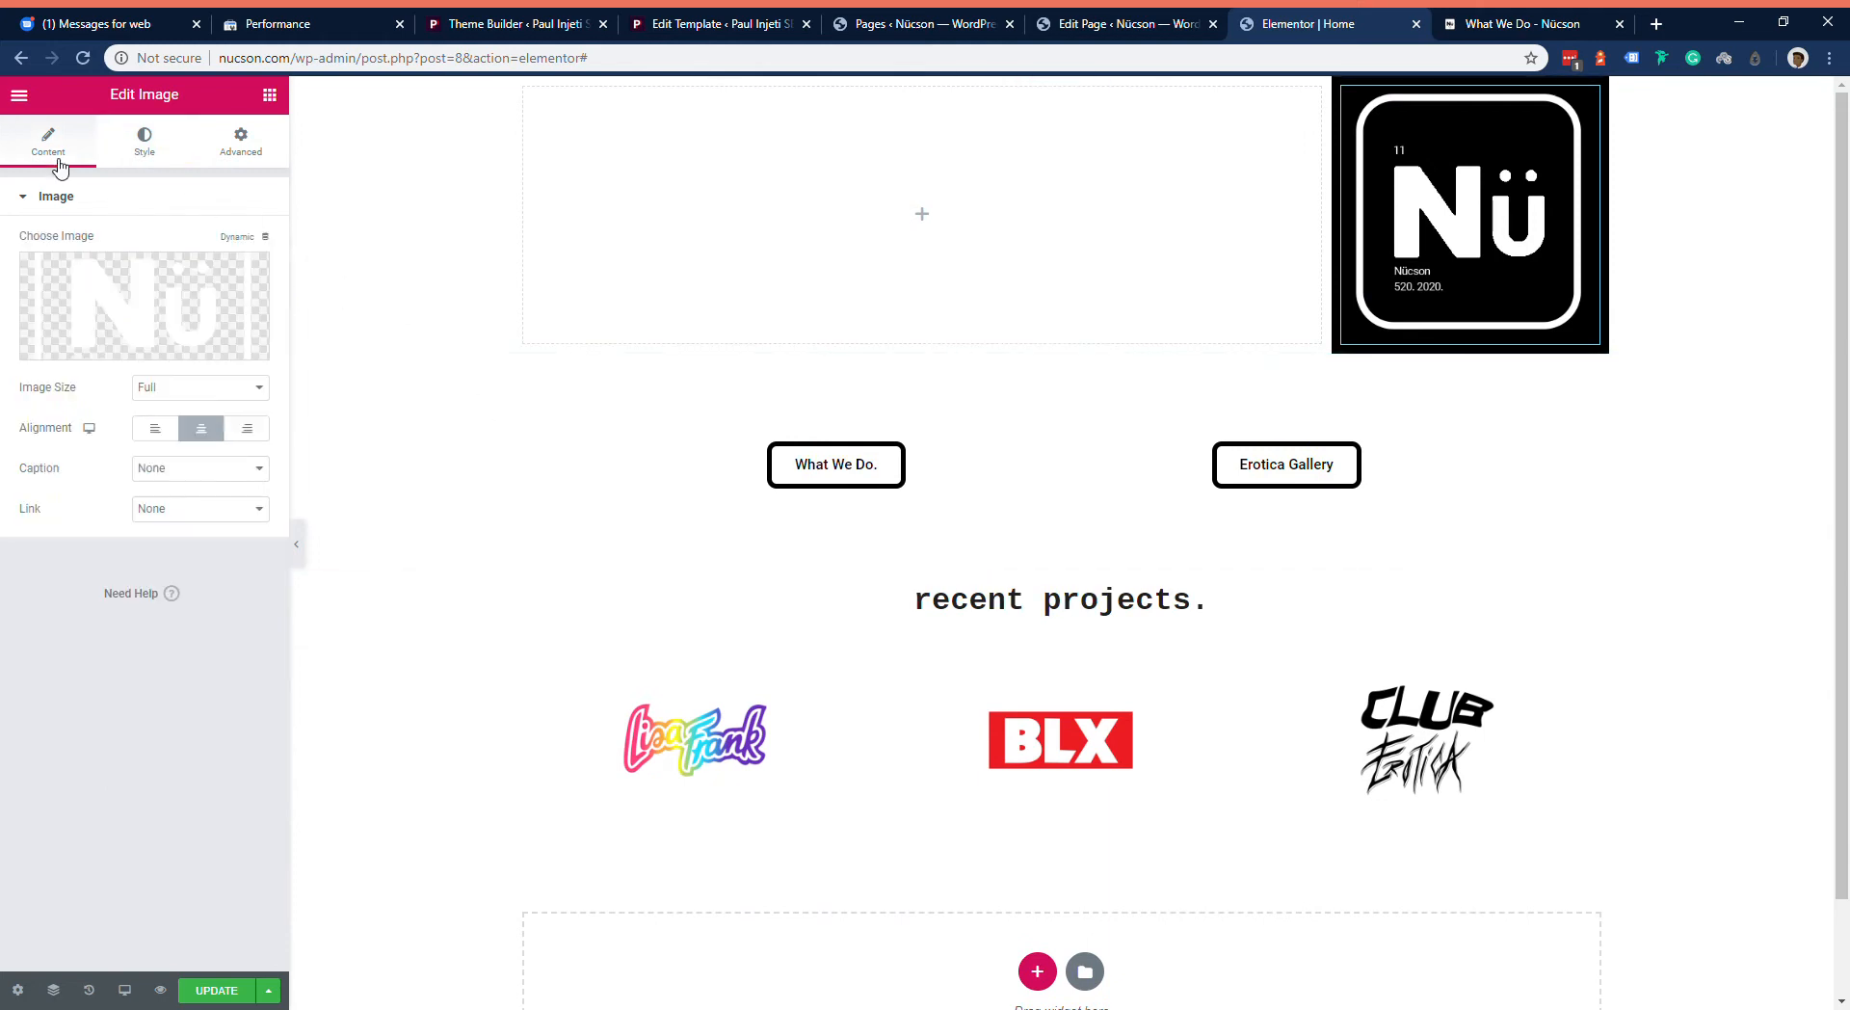
{"action": "left_click_drag", "start_coordinate": [1338, 257], "coordinate": [1435, 255]}
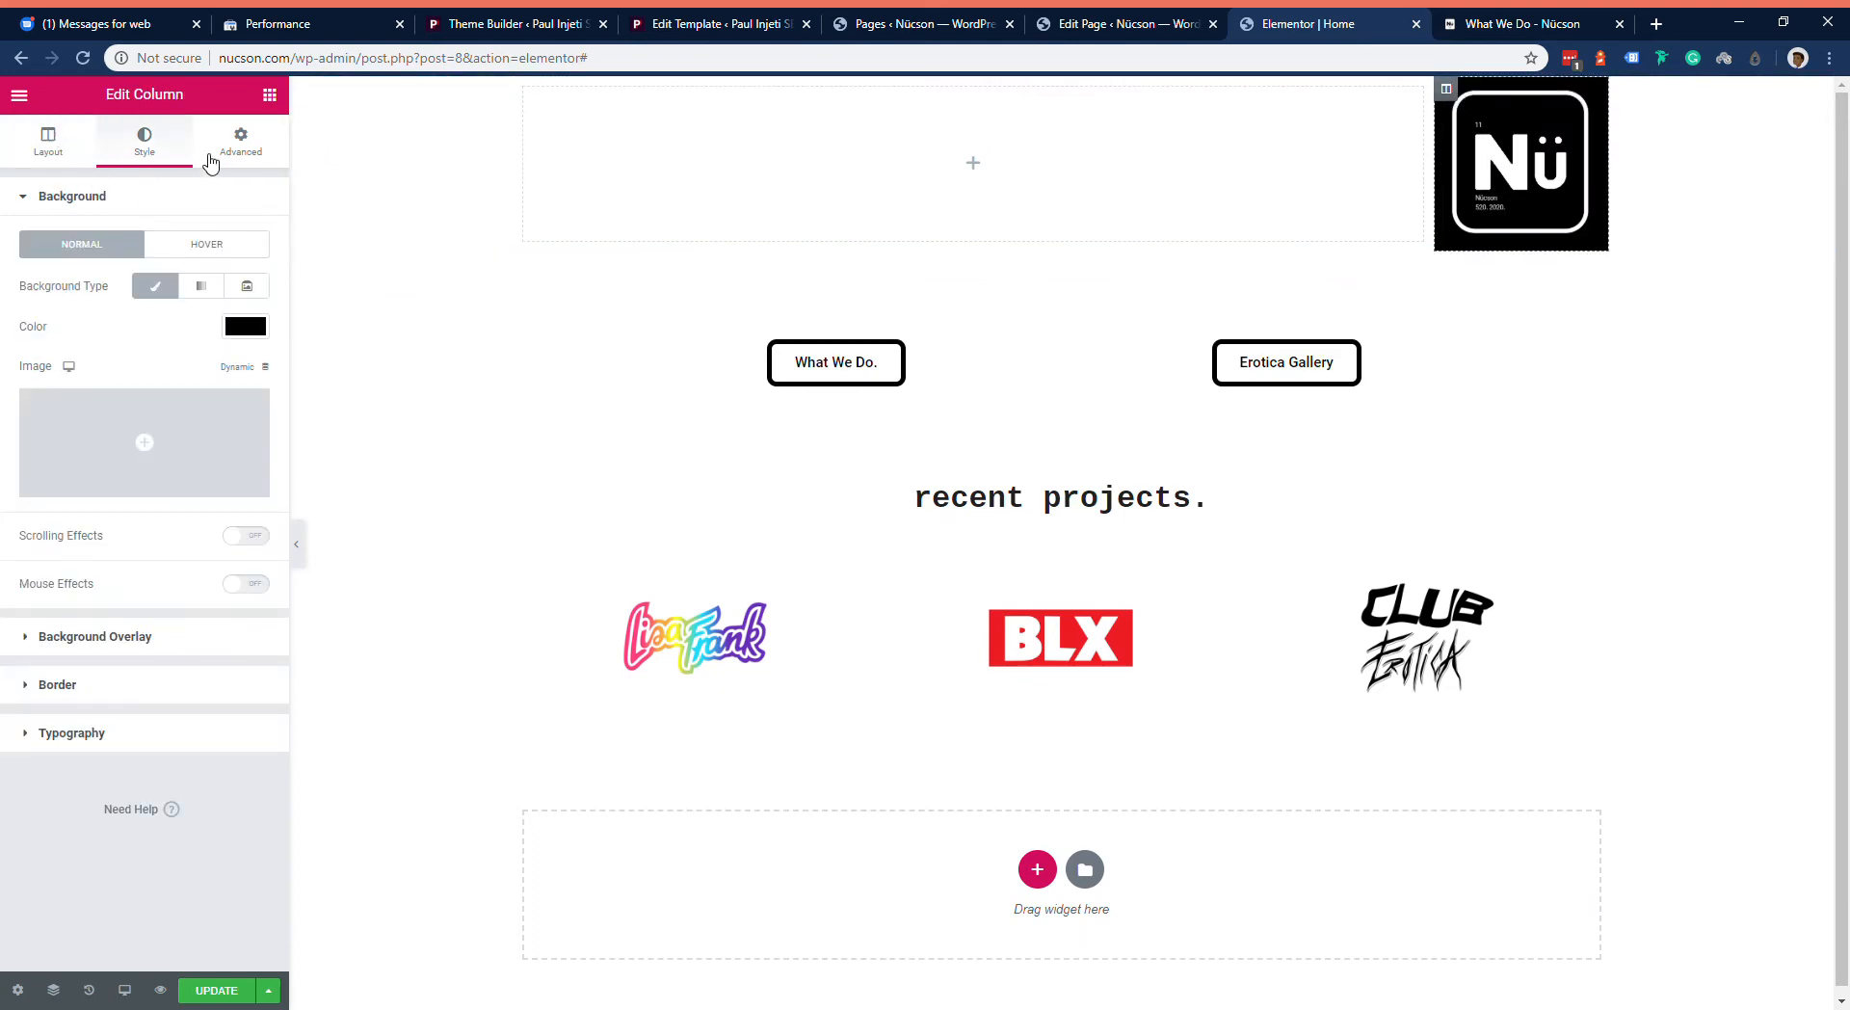
{"action": "left_click", "coordinate": [69, 149]}
{"action": "left_click", "coordinate": [242, 250]}
{"action": "type", "text": "16"}
{"action": "left_click", "coordinate": [188, 601]}
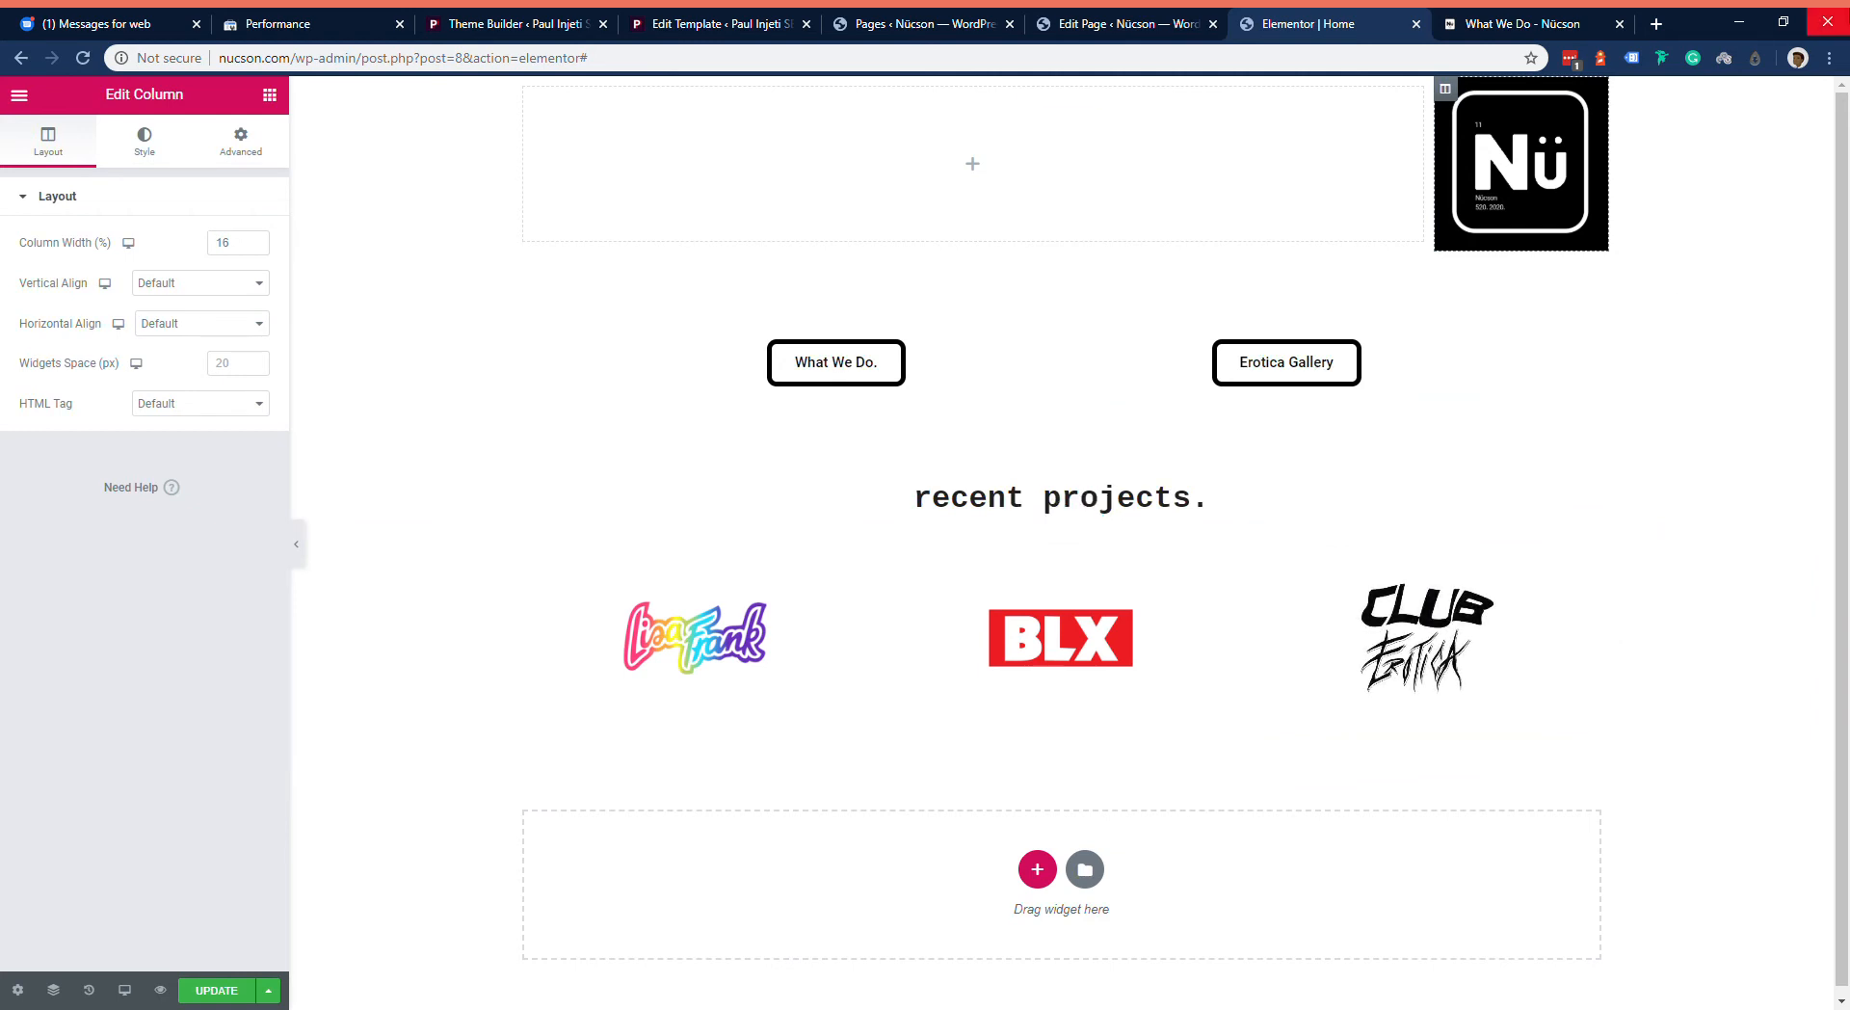
Step: Make the logo column's black background semi-transparent, using the color #00000045
{"action": "left_click", "coordinate": [146, 140]}
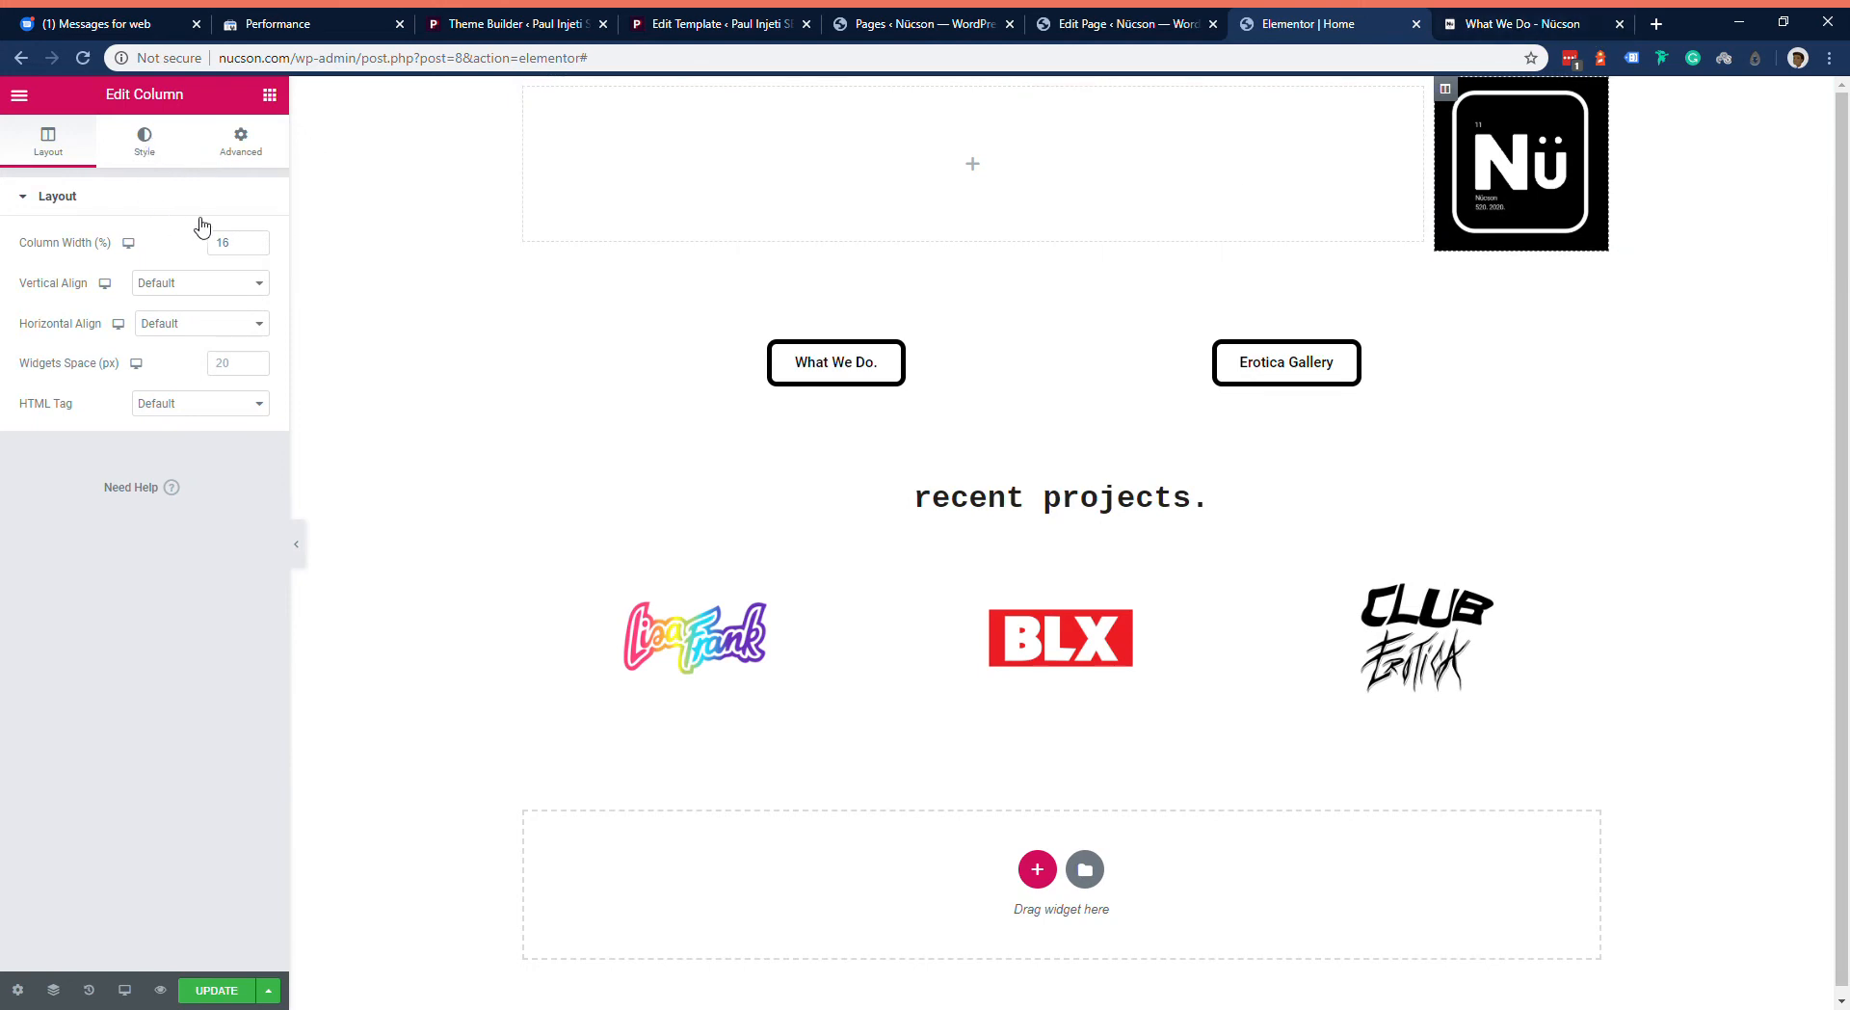
{"action": "left_click", "coordinate": [256, 329]}
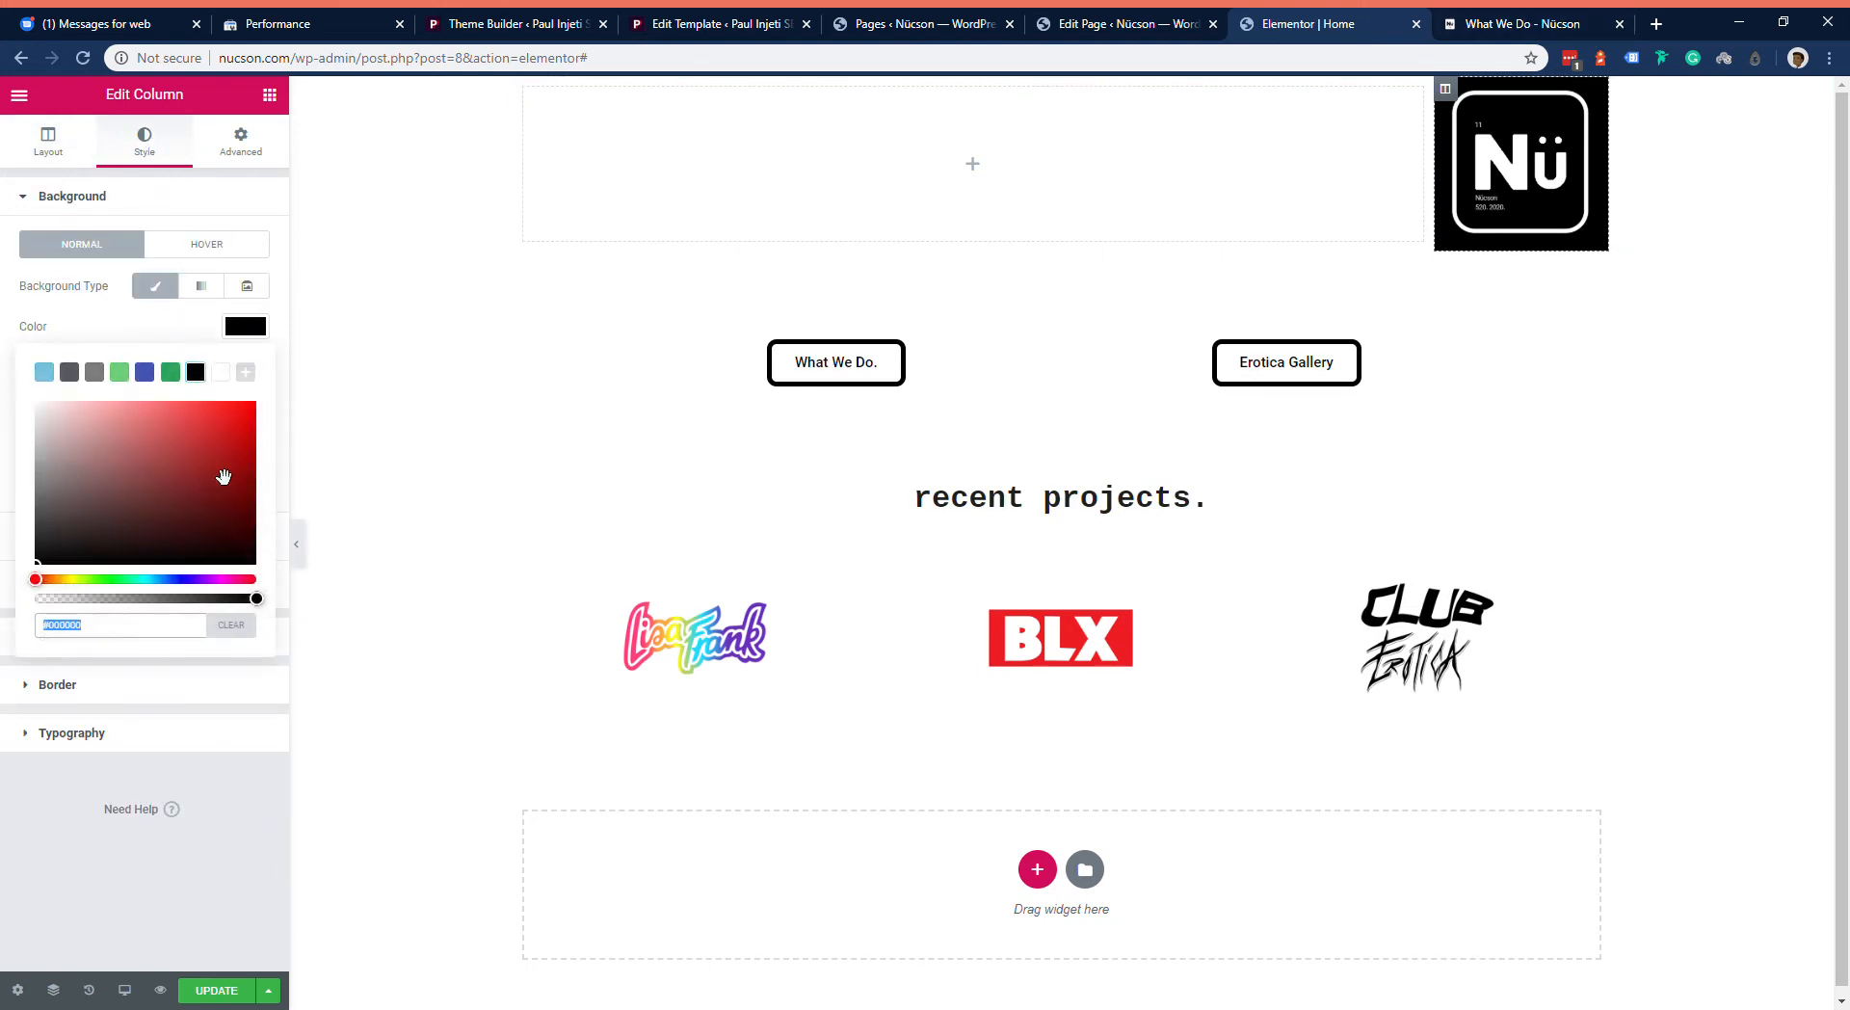
{"action": "left_click_drag", "start_coordinate": [258, 600], "coordinate": [105, 644]}
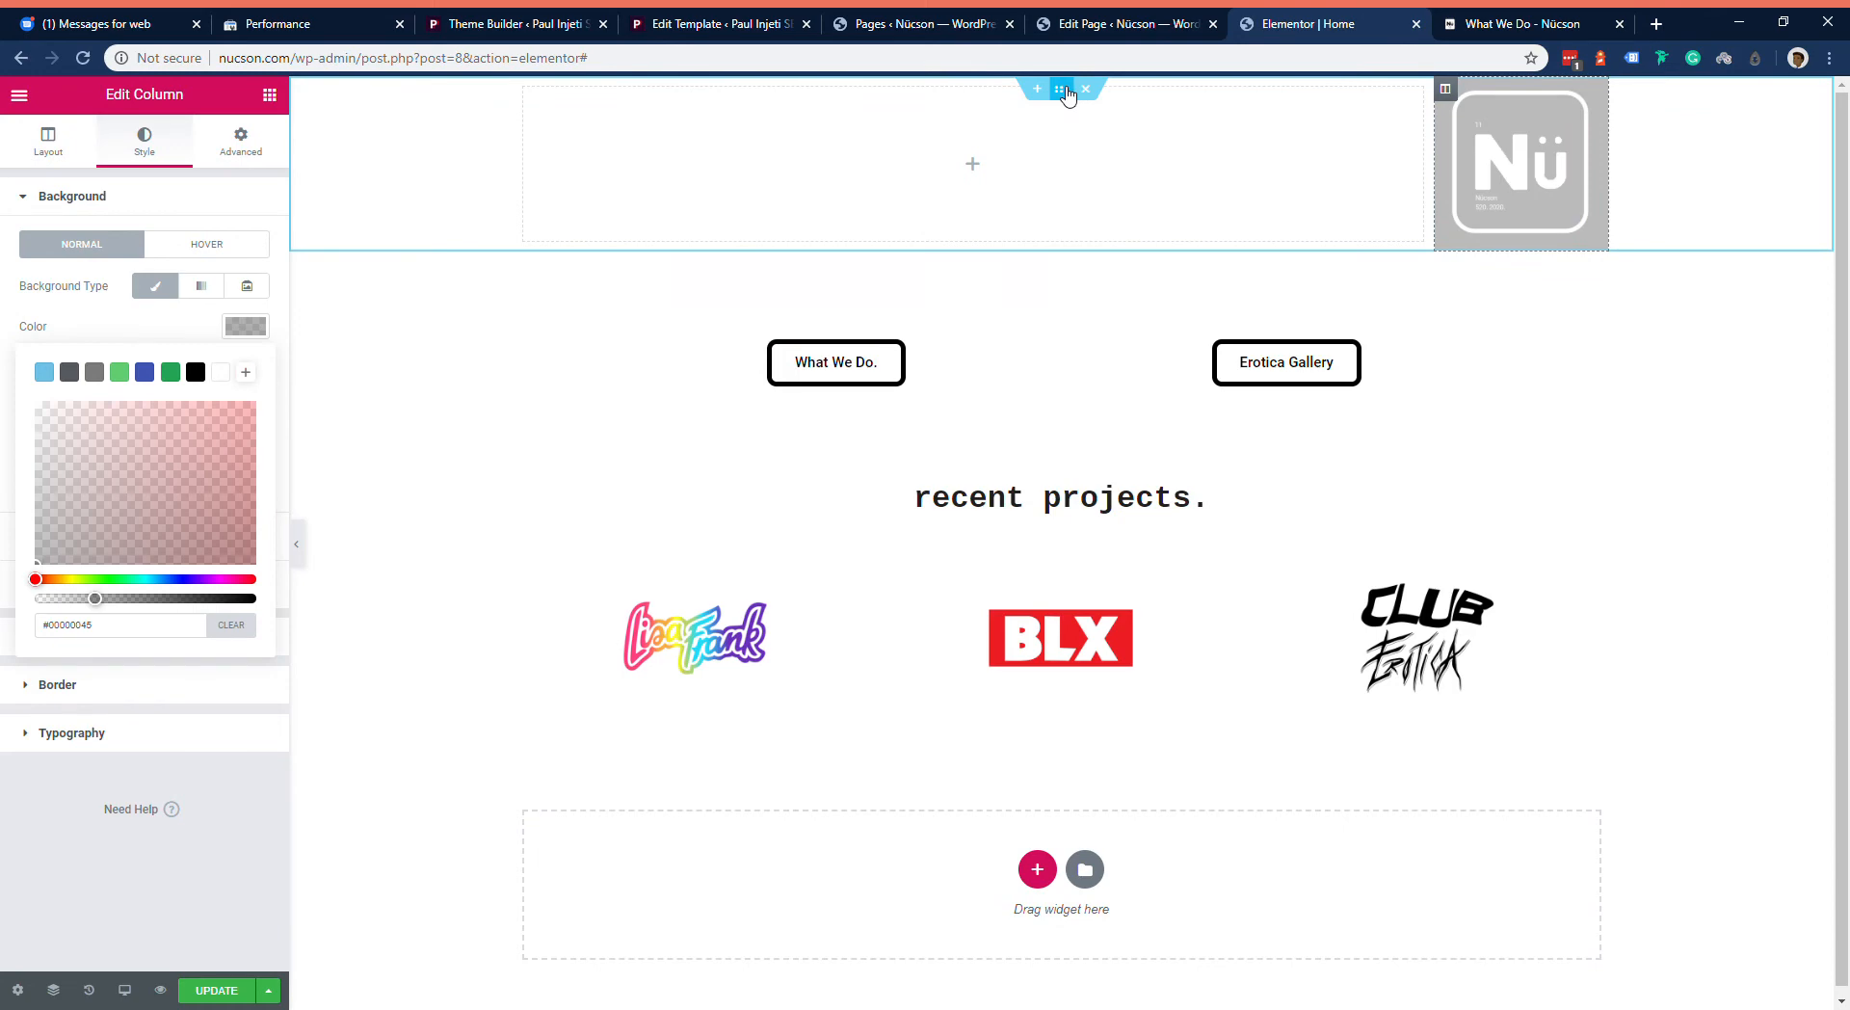
Step: Narrow the logo column to about half its width and set the header section's Sticky motion effect to Top
{"action": "left_click", "coordinate": [1062, 91]}
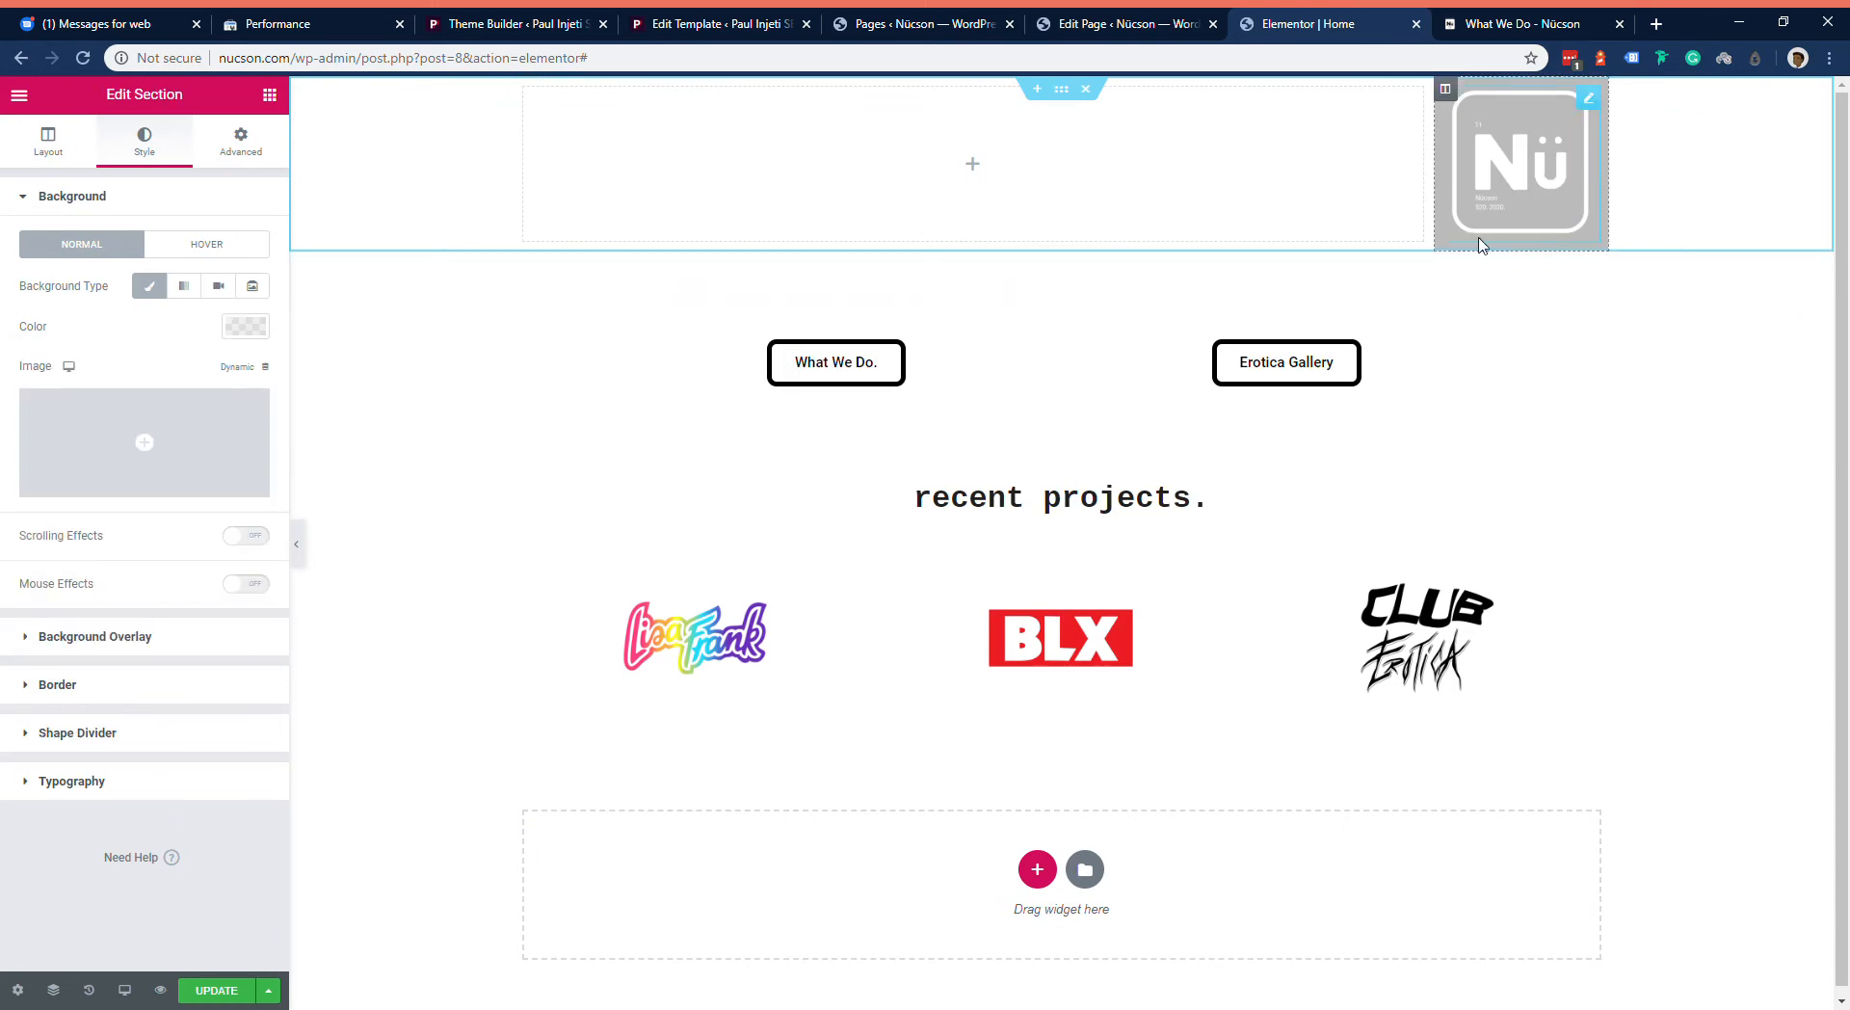
{"action": "left_click_drag", "start_coordinate": [1445, 228], "coordinate": [1534, 231]}
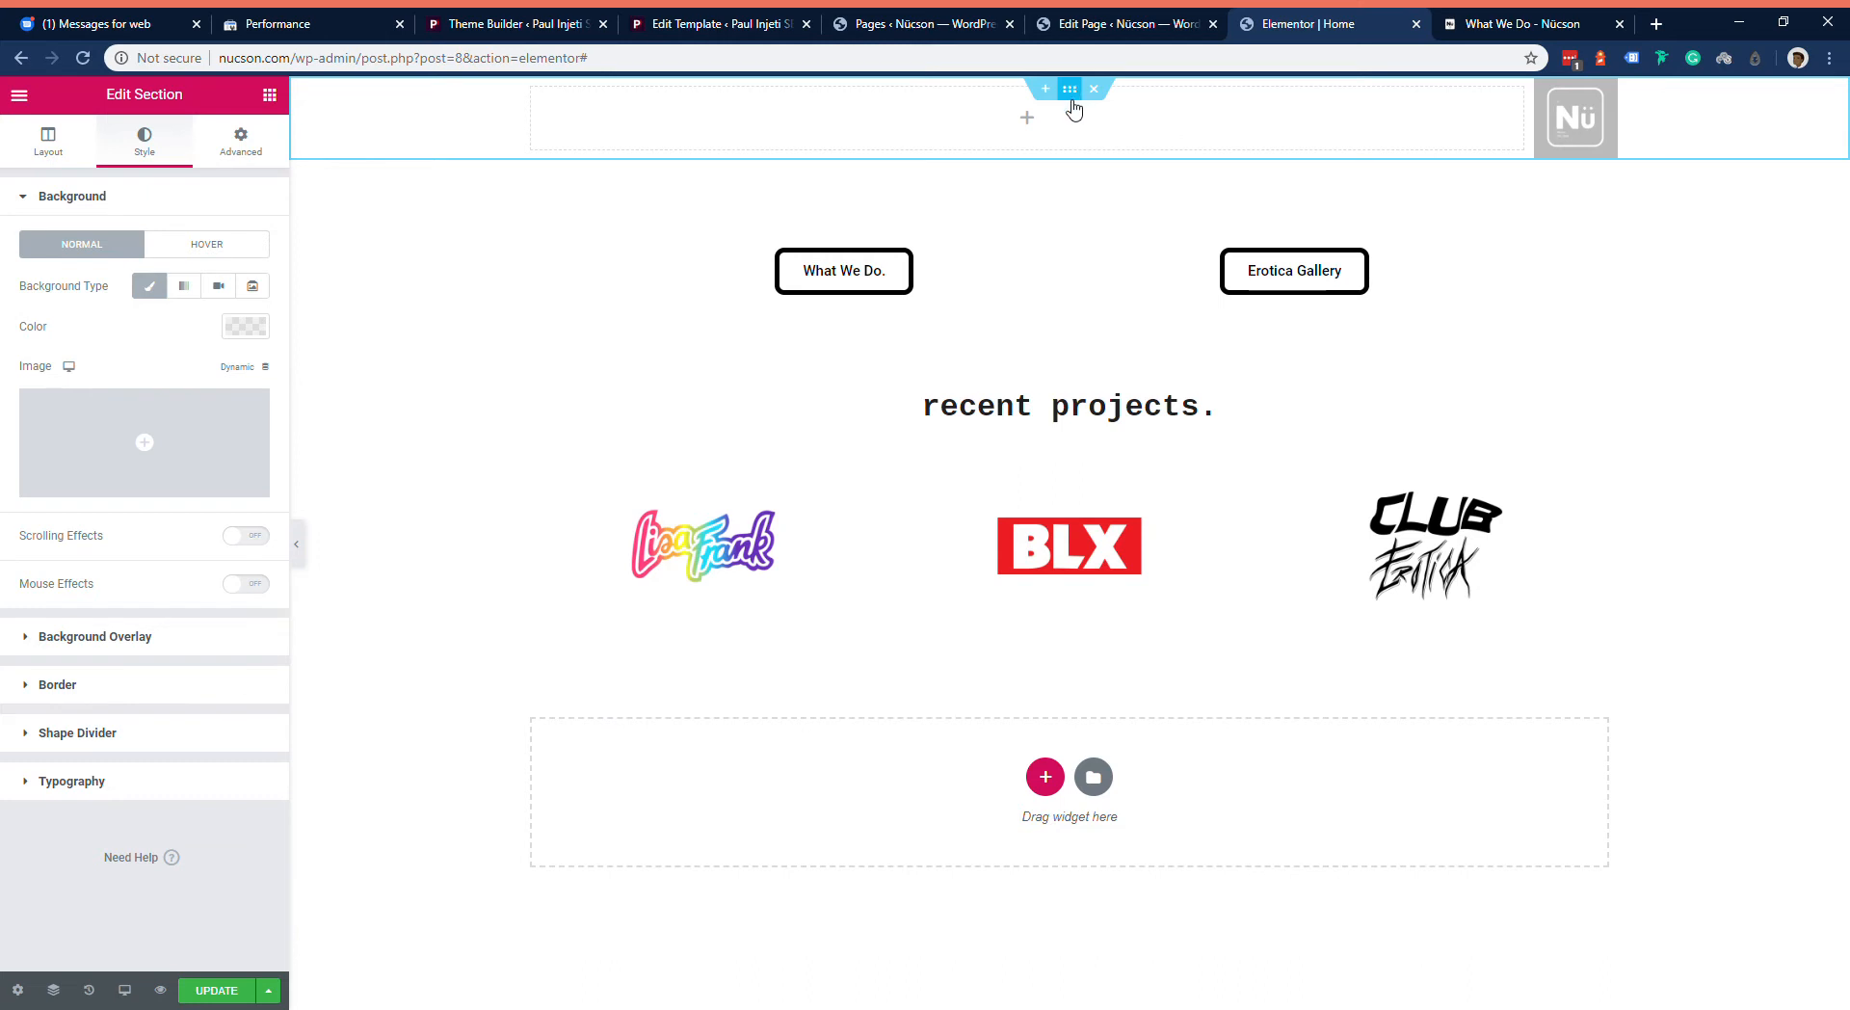
{"action": "left_click", "coordinate": [239, 154]}
{"action": "left_click", "coordinate": [162, 595]}
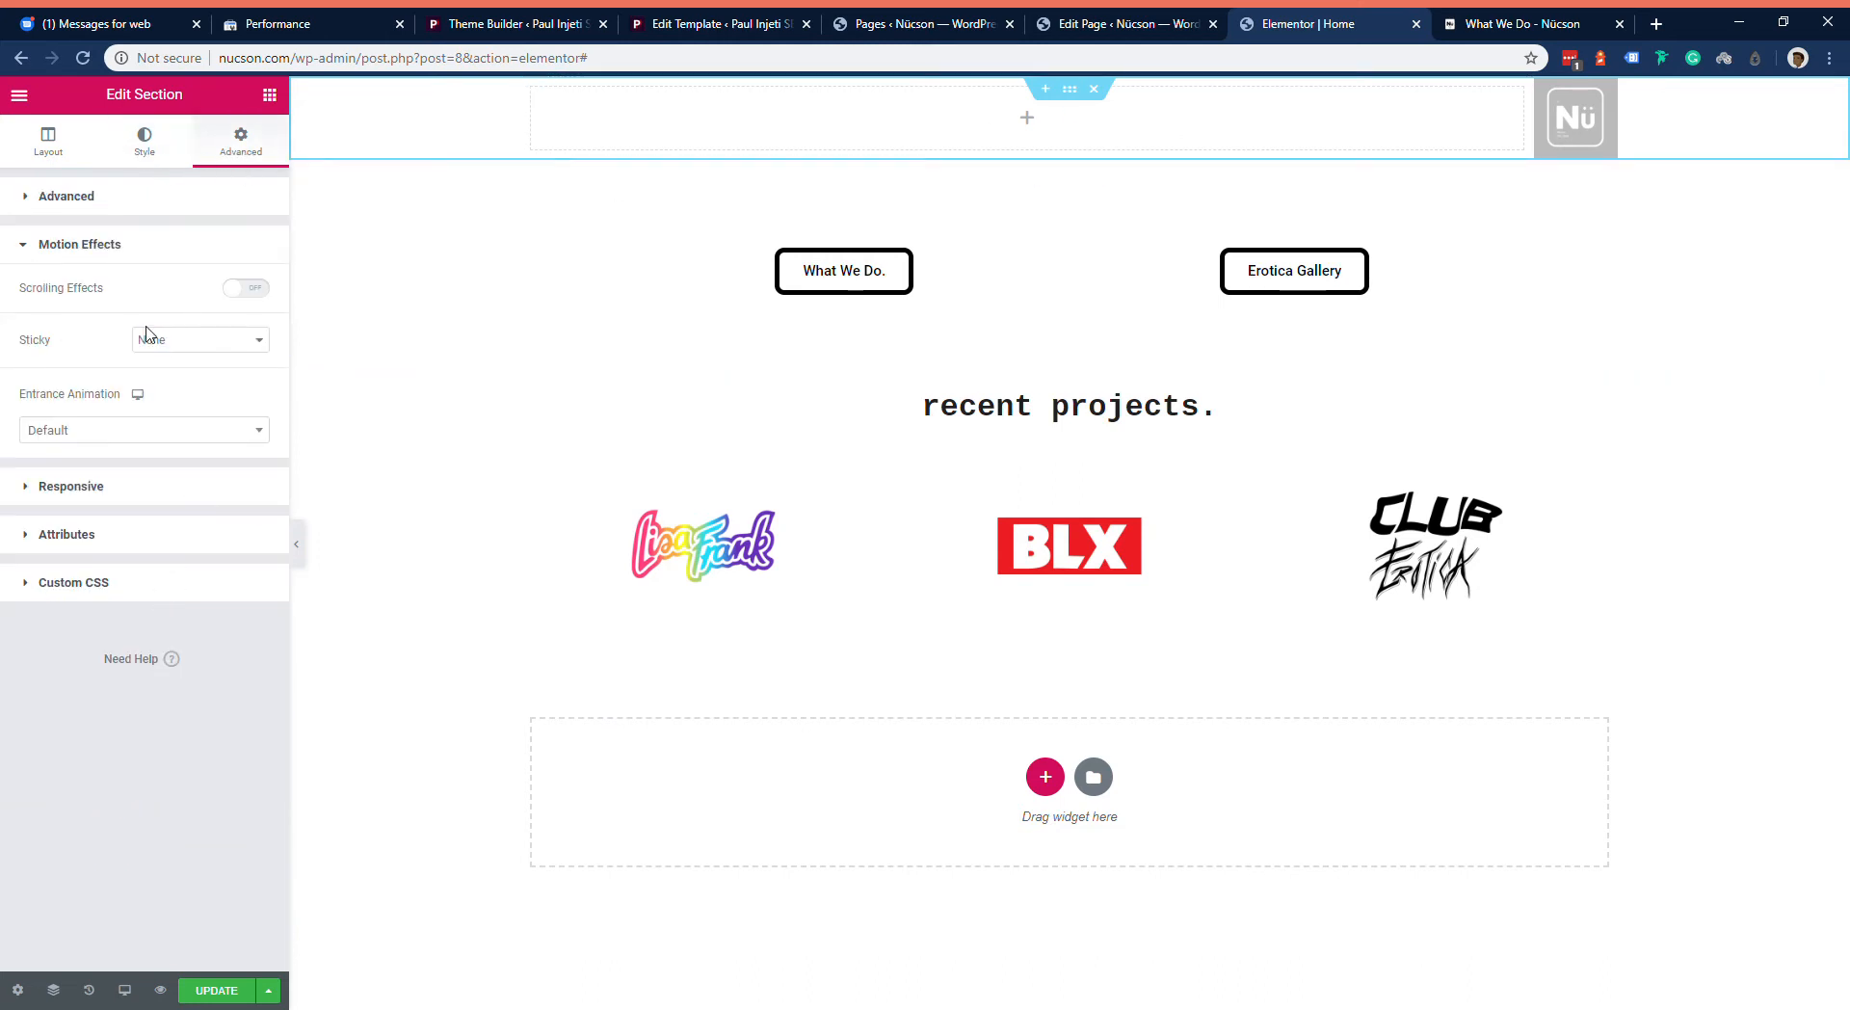
{"action": "left_click", "coordinate": [189, 340]}
{"action": "left_click", "coordinate": [193, 378]}
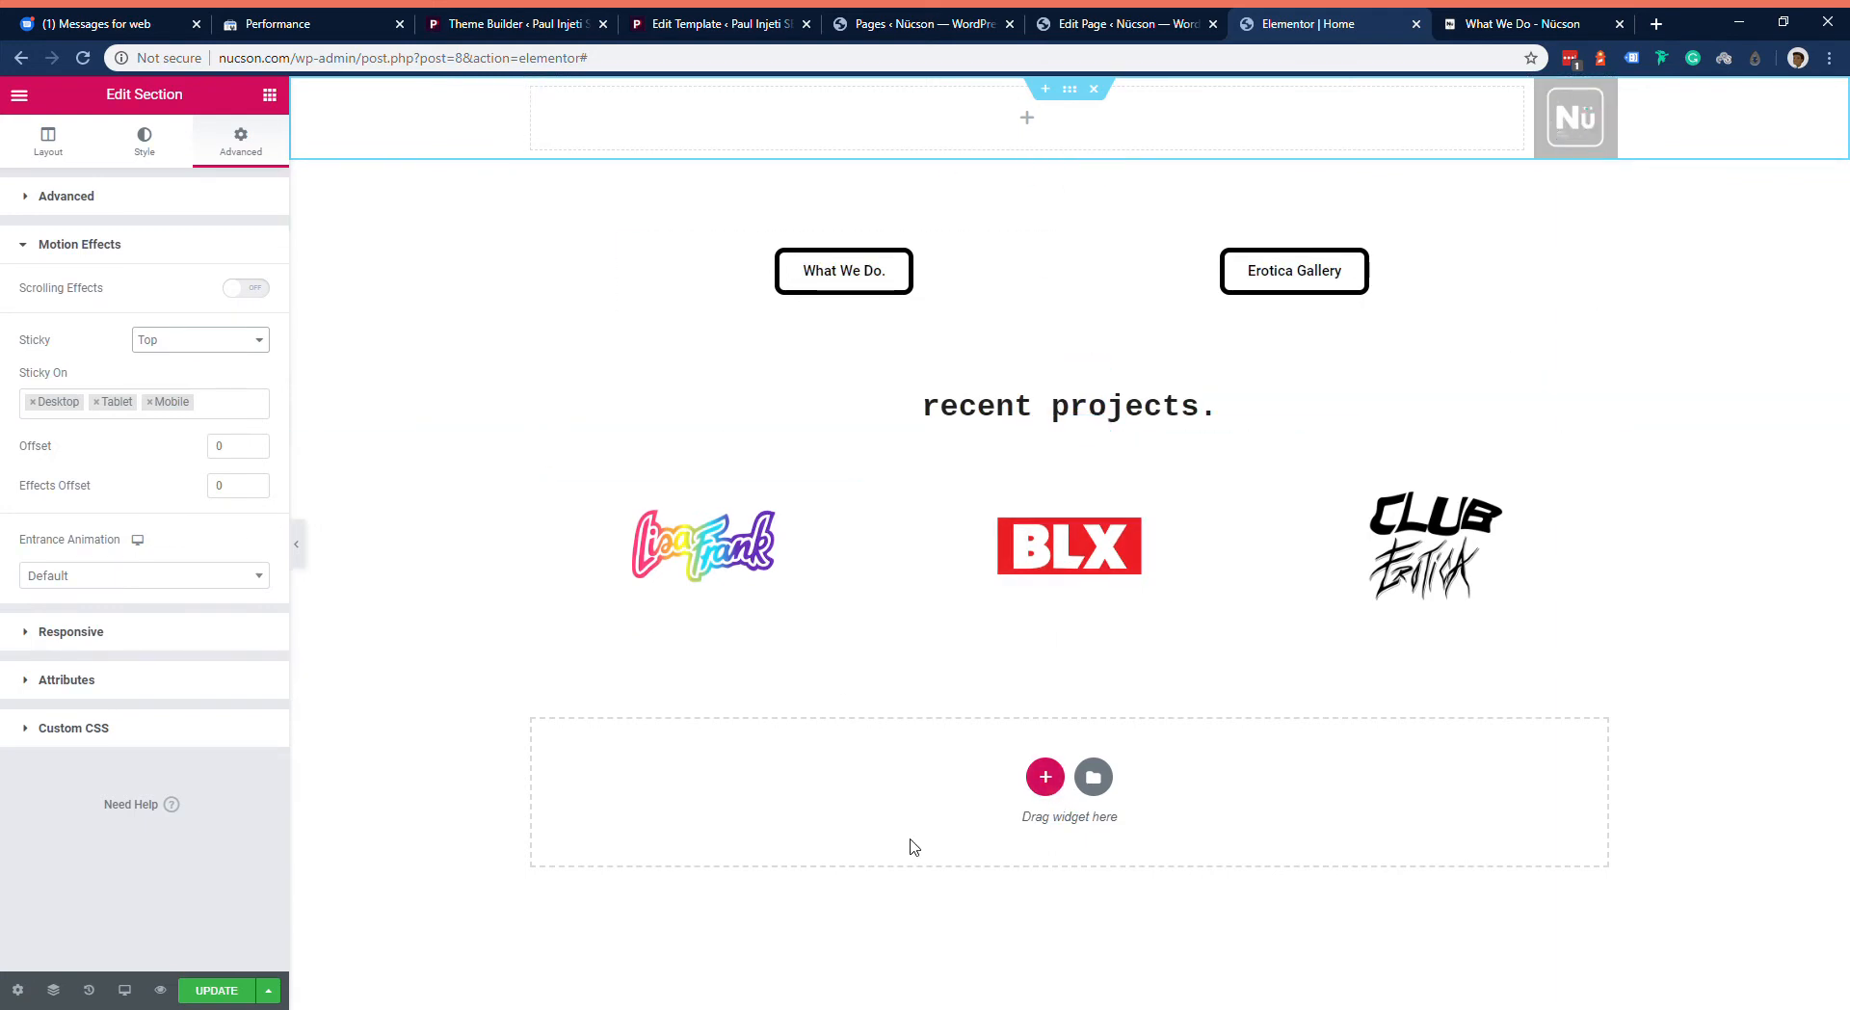
Step: Add a single-column section directly above the "recent projects." heading and move the two-button section below the project logos
{"action": "left_click", "coordinate": [1046, 776]}
{"action": "left_click", "coordinate": [786, 819]}
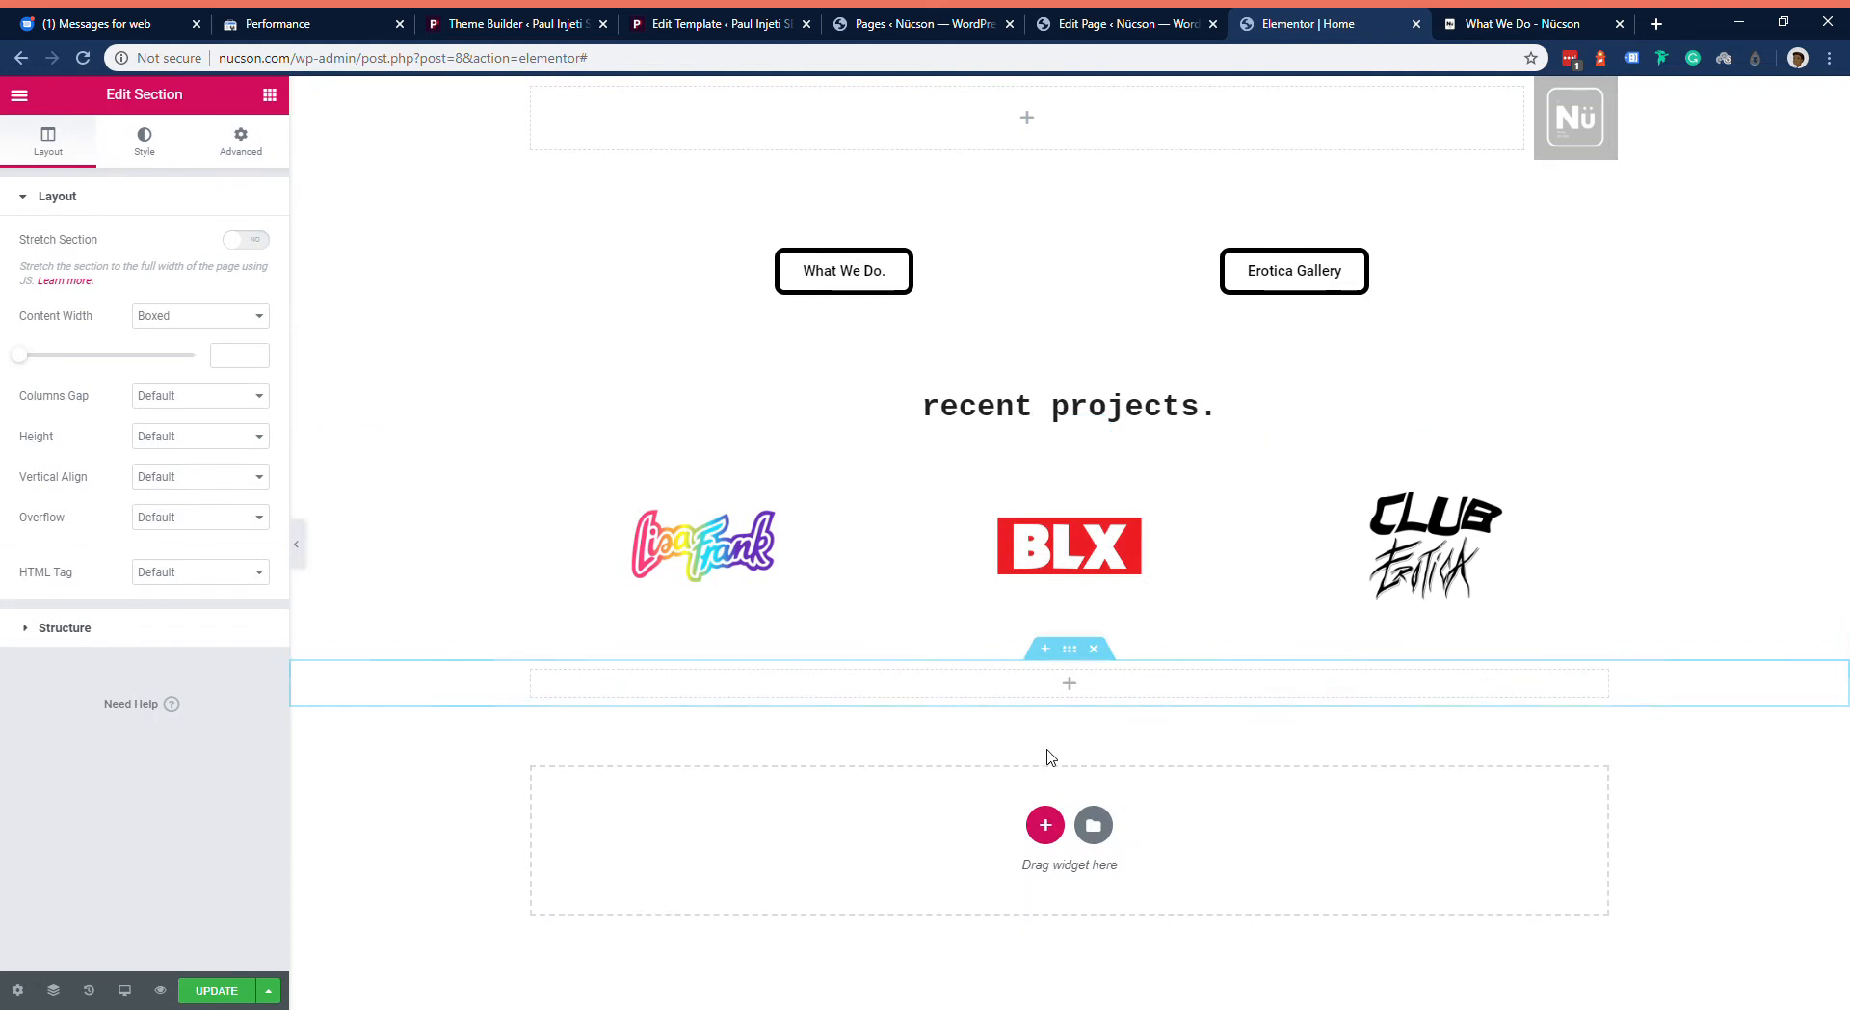
{"action": "left_click_drag", "start_coordinate": [1067, 655], "coordinate": [1108, 166]}
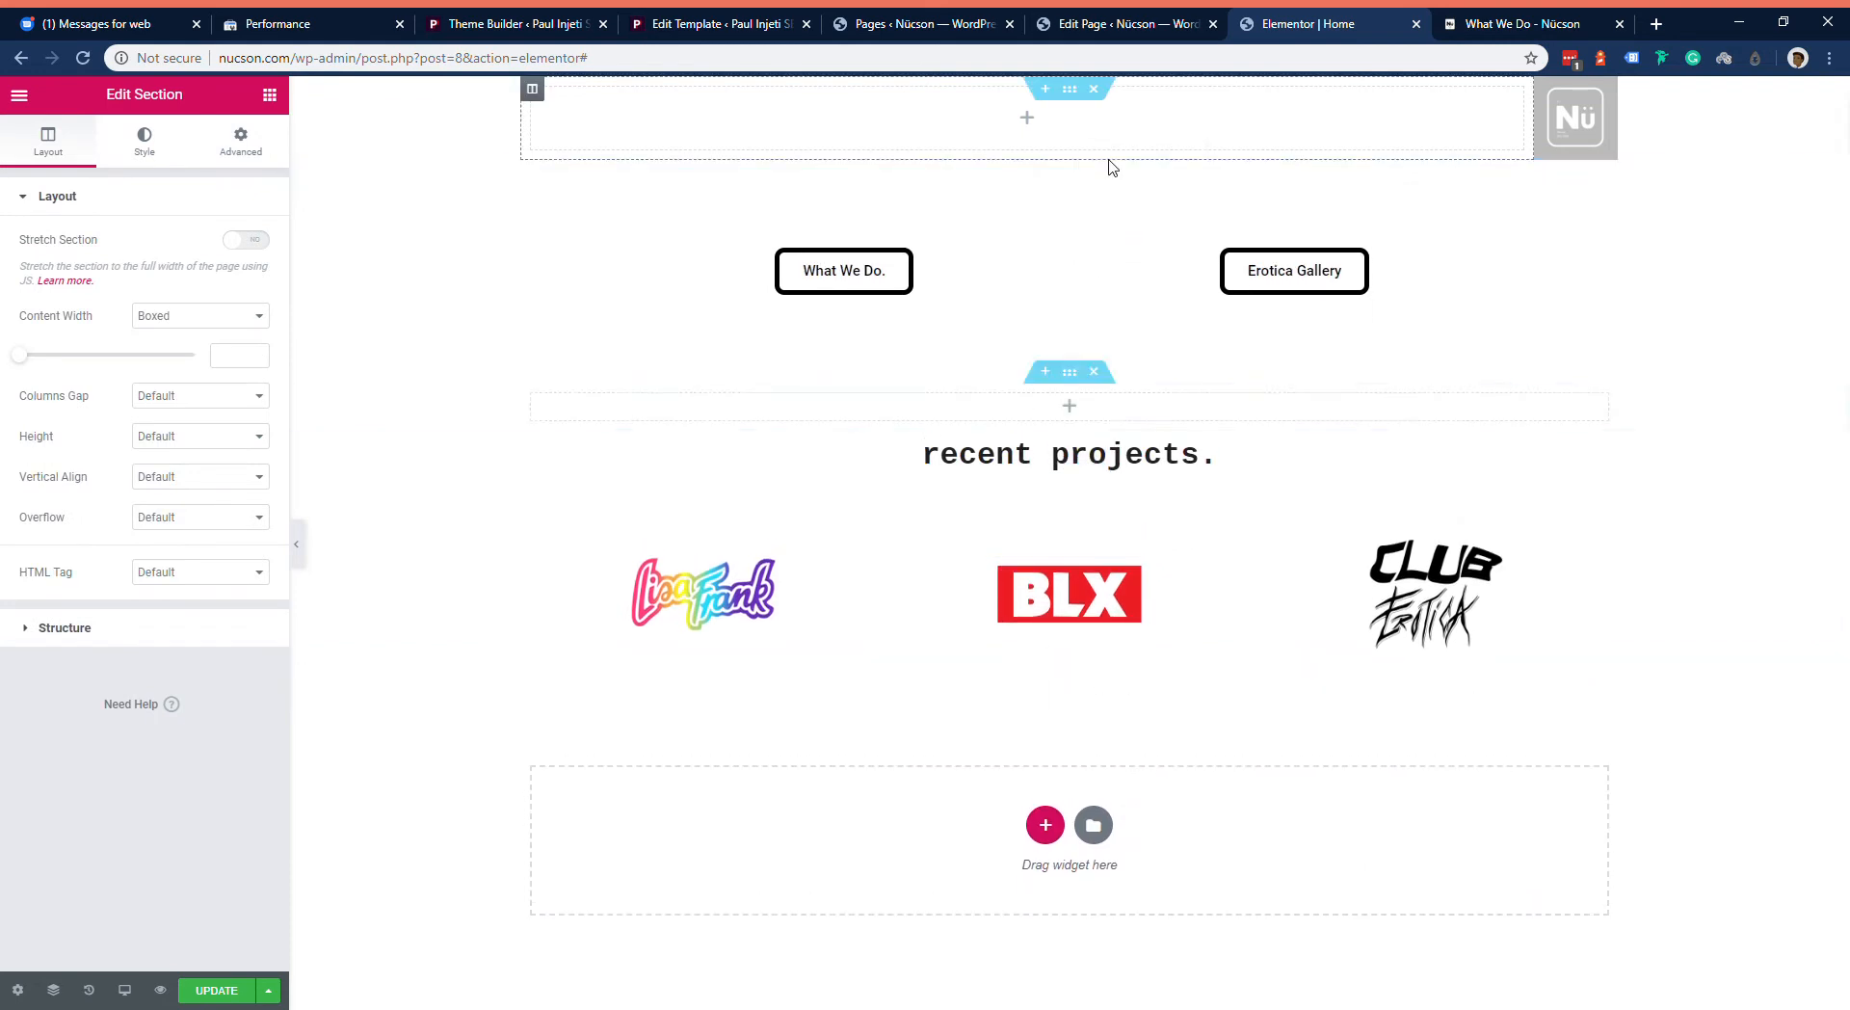
{"action": "left_click_drag", "start_coordinate": [1069, 371], "coordinate": [1098, 218]}
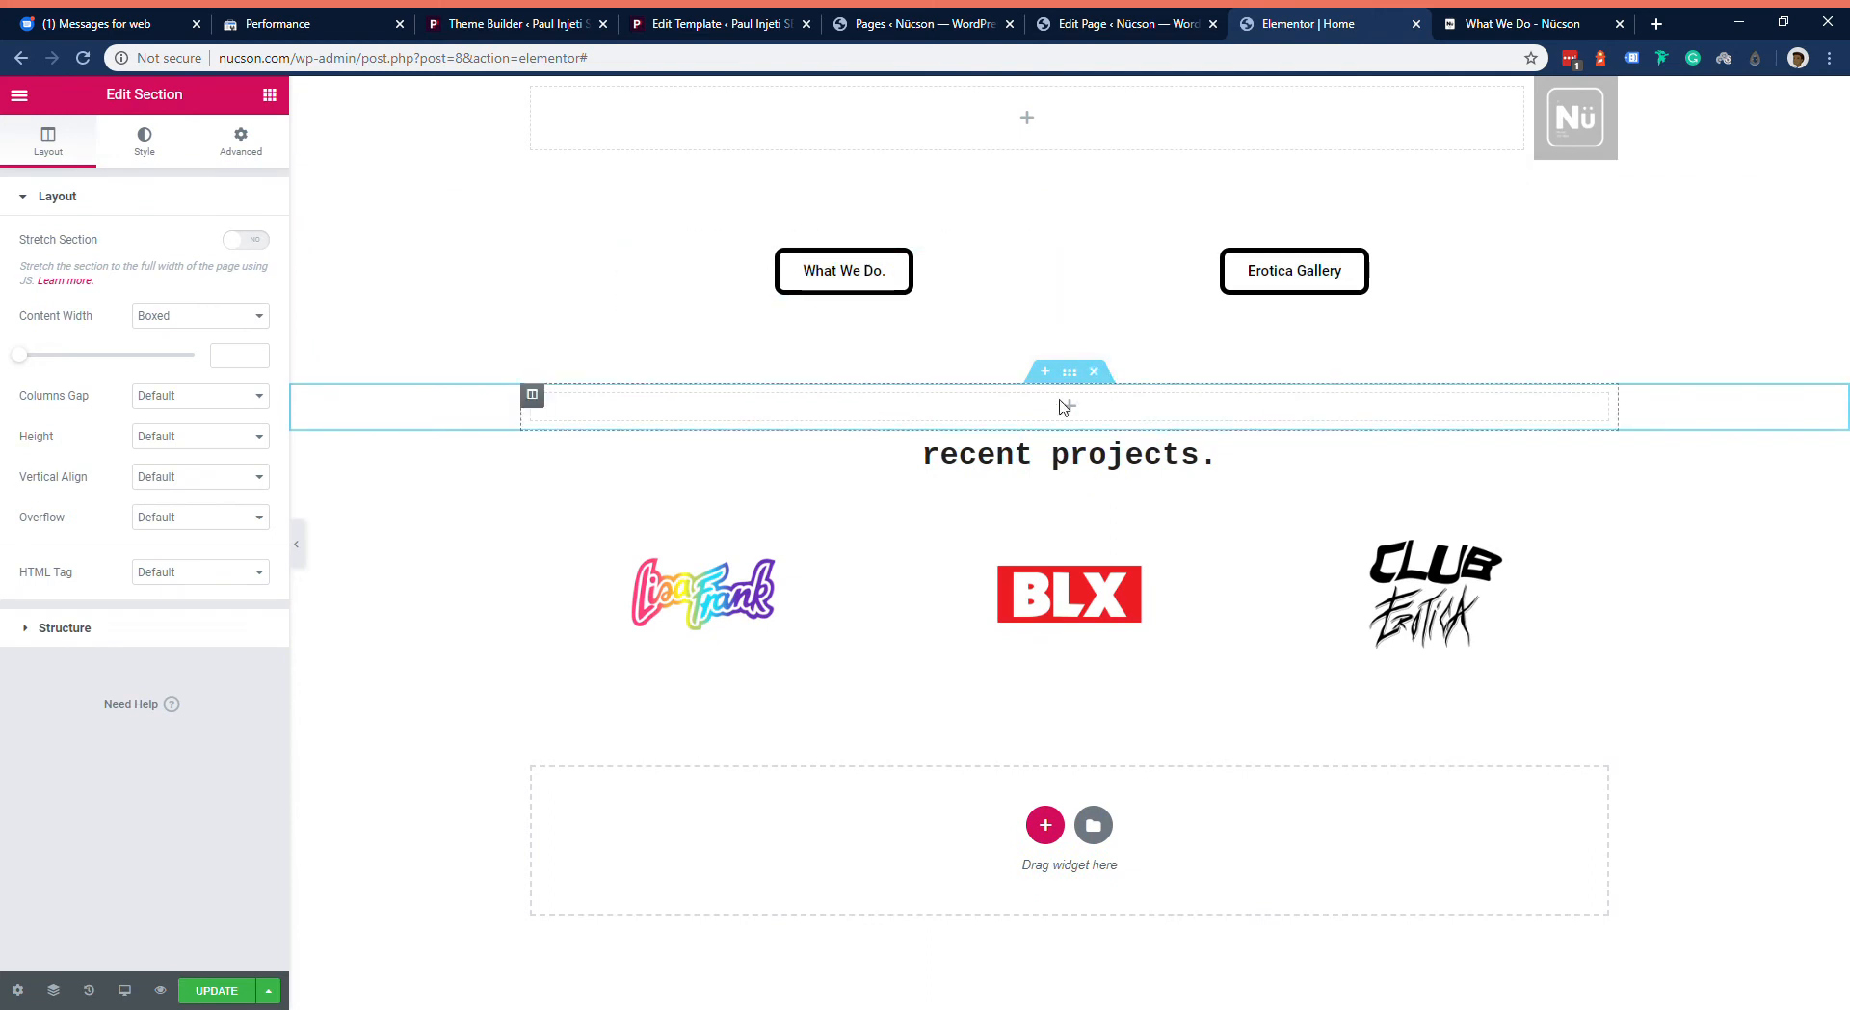
{"action": "left_click_drag", "start_coordinate": [1070, 171], "coordinate": [1069, 540]}
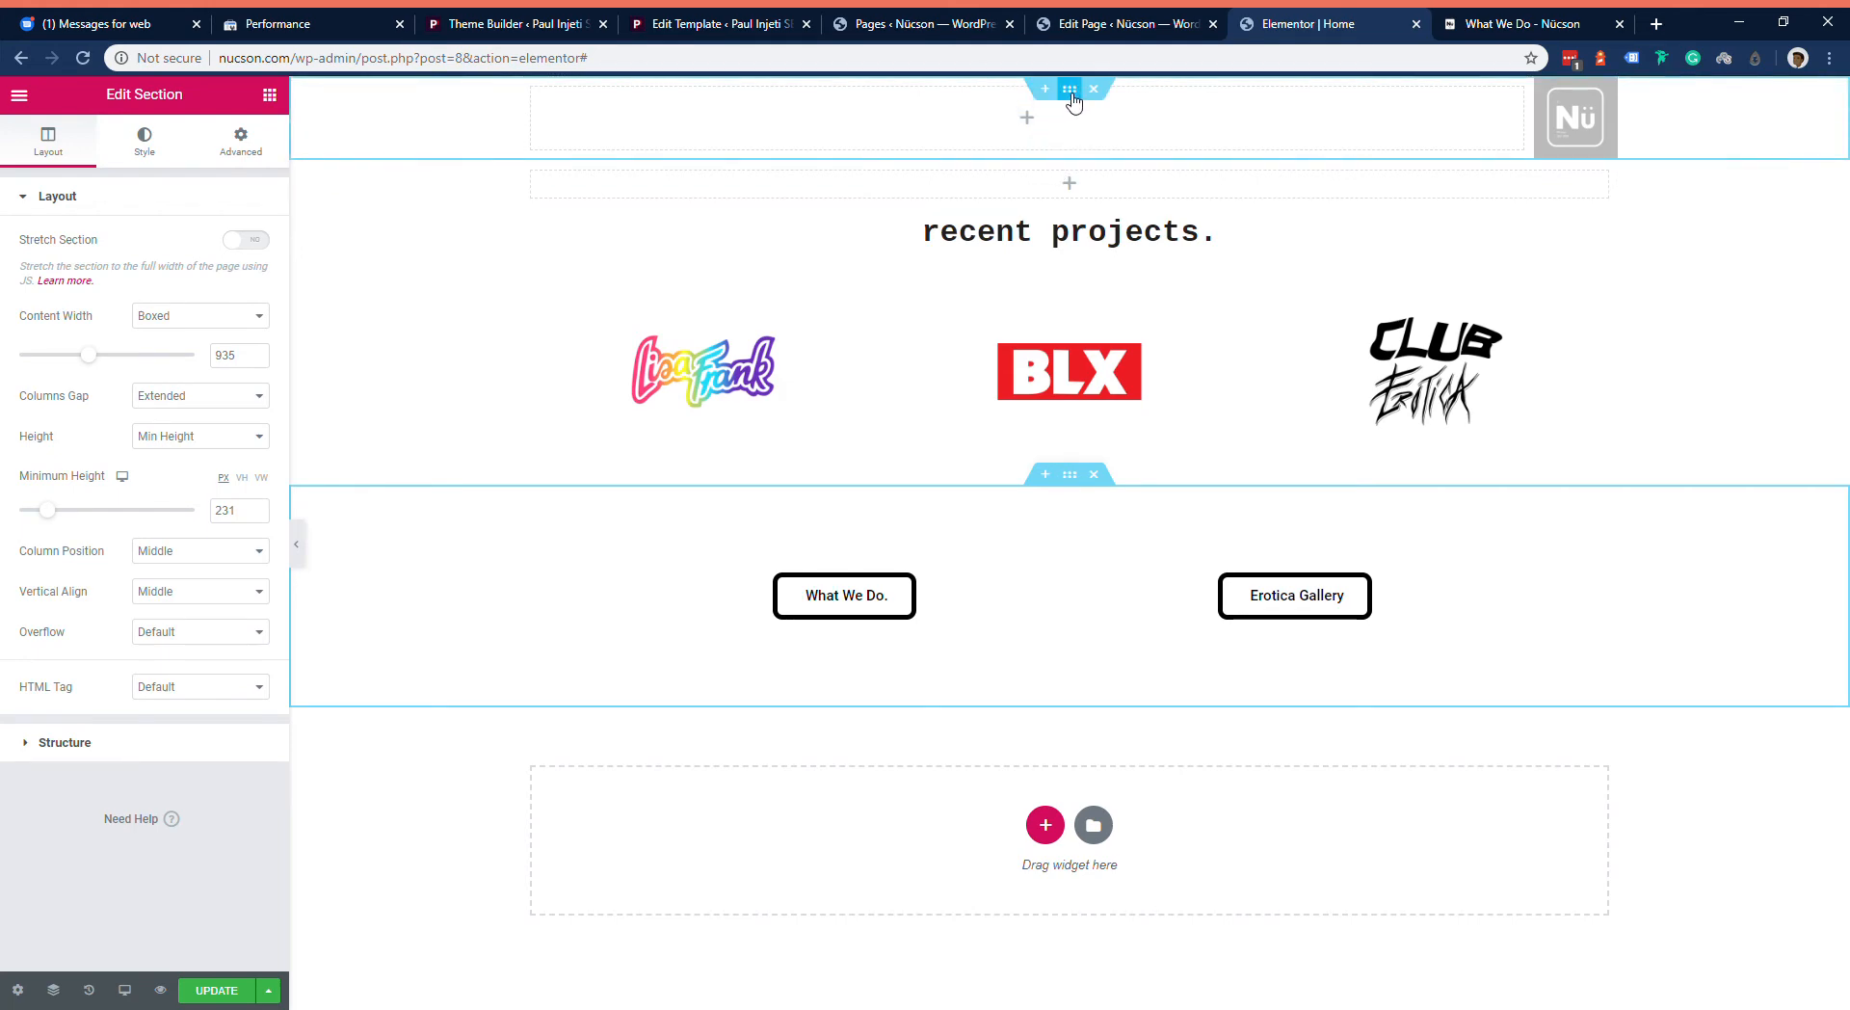
Step: Set the header section's Columns Gap to No Gap
{"action": "left_click", "coordinate": [1072, 94]}
{"action": "left_click", "coordinate": [68, 143]}
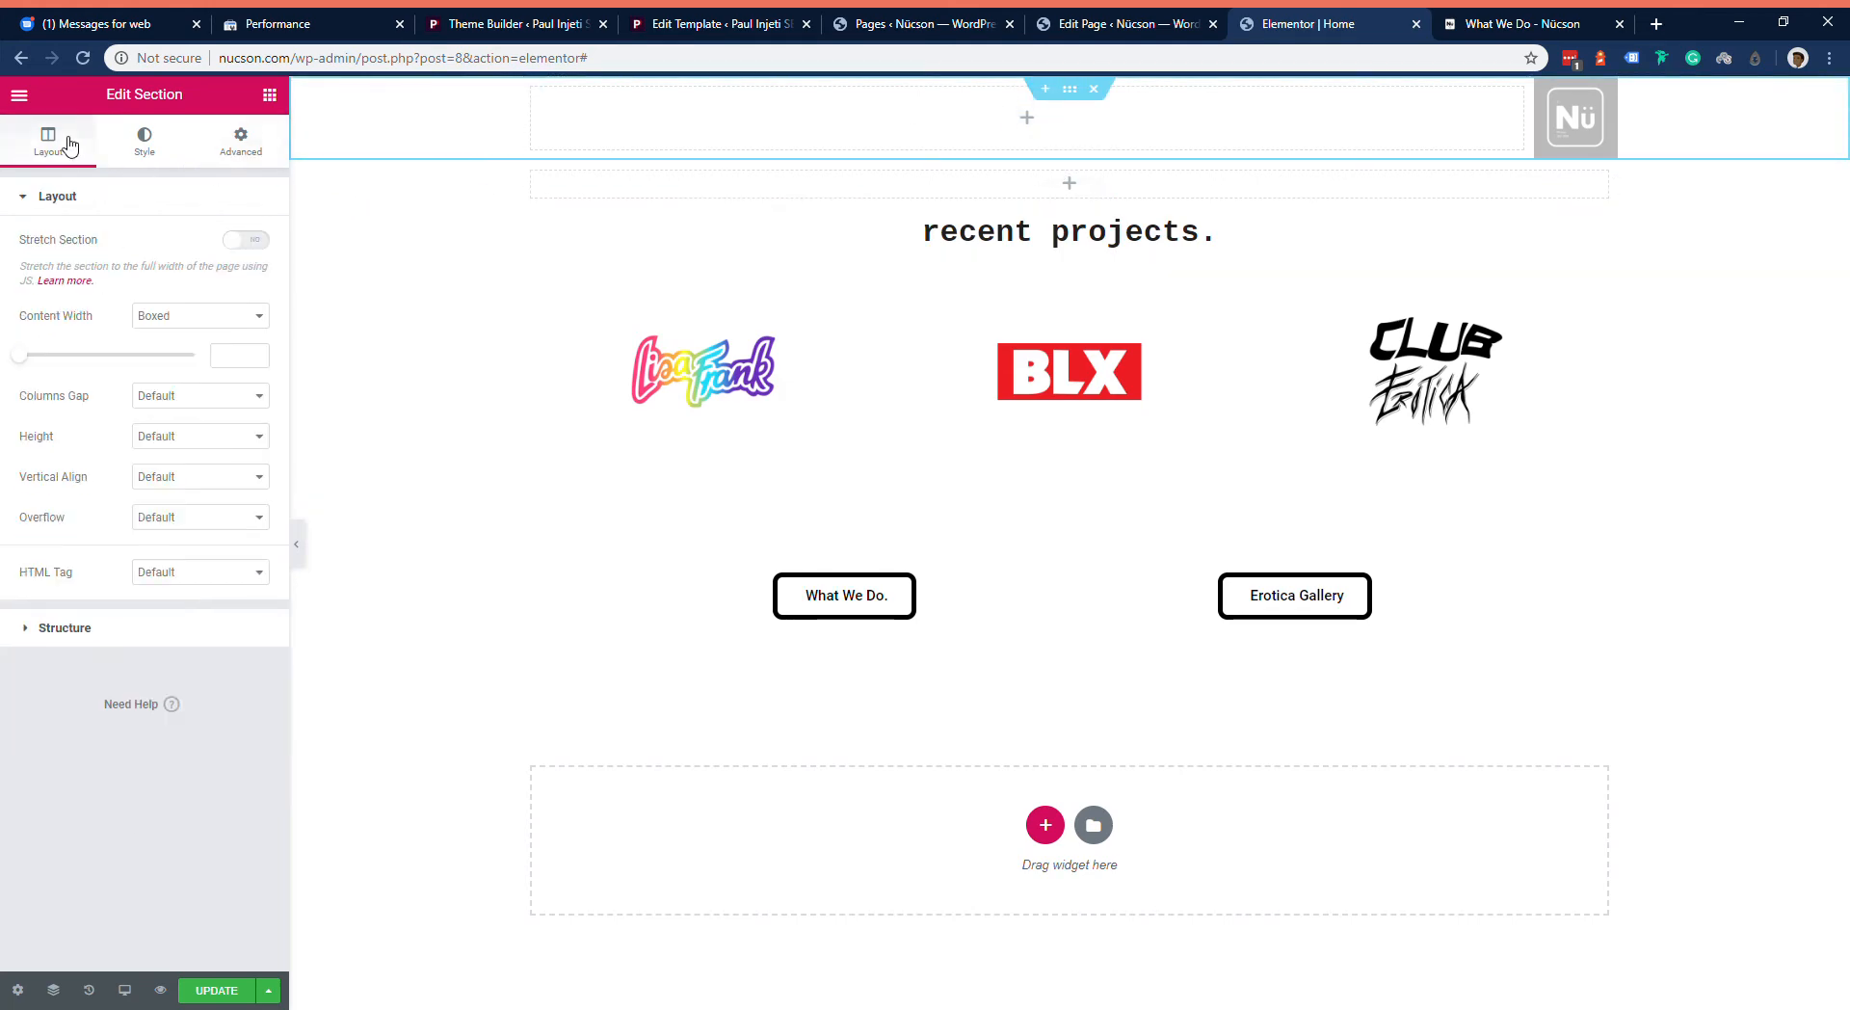
{"action": "left_click", "coordinate": [177, 445]}
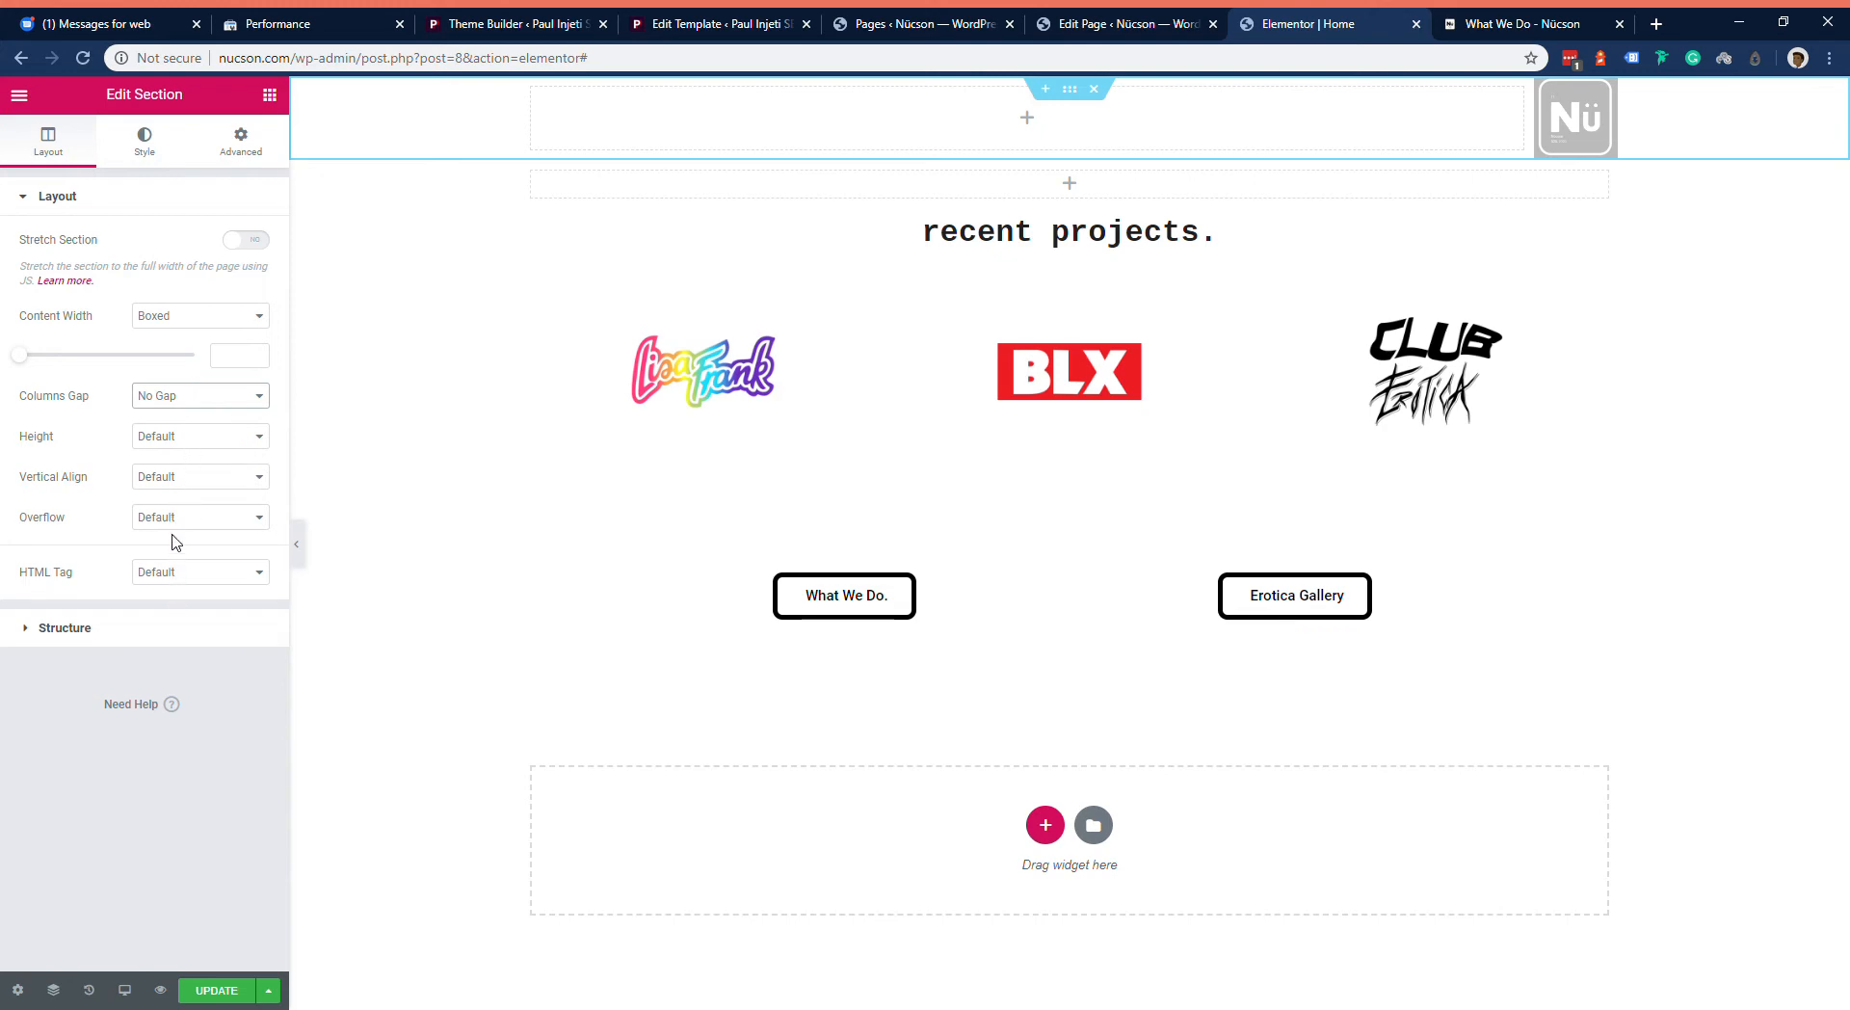
Step: Set the empty section above the "recent projects." heading to Min Height with a minimum height of 535 px
{"action": "left_click", "coordinate": [1666, 403]}
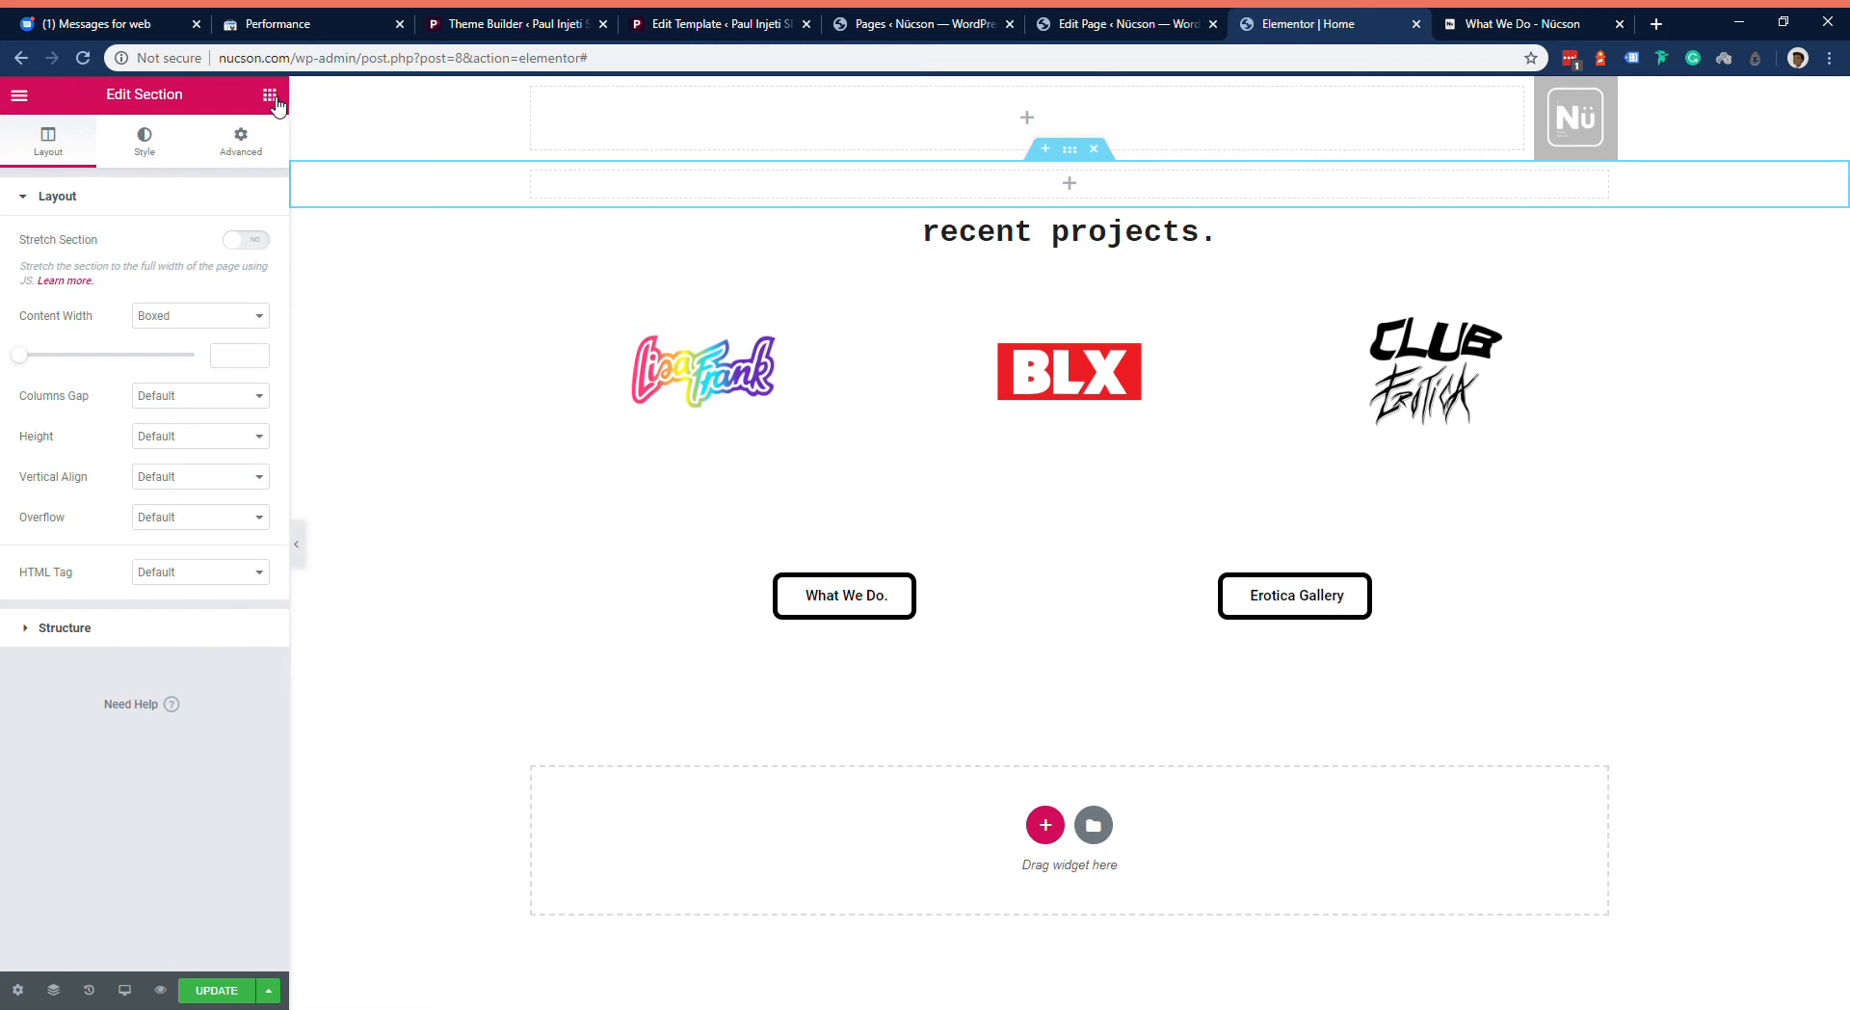
{"action": "left_click", "coordinate": [146, 145]}
{"action": "left_click", "coordinate": [72, 145]}
{"action": "left_click", "coordinate": [214, 528]}
{"action": "mouse_move", "coordinate": [70, 521]}
{"action": "left_mouse_down"}
{"action": "mouse_move", "coordinate": [125, 521]}
{"action": "mouse_move", "coordinate": [85, 520]}
{"action": "left_mouse_up"}
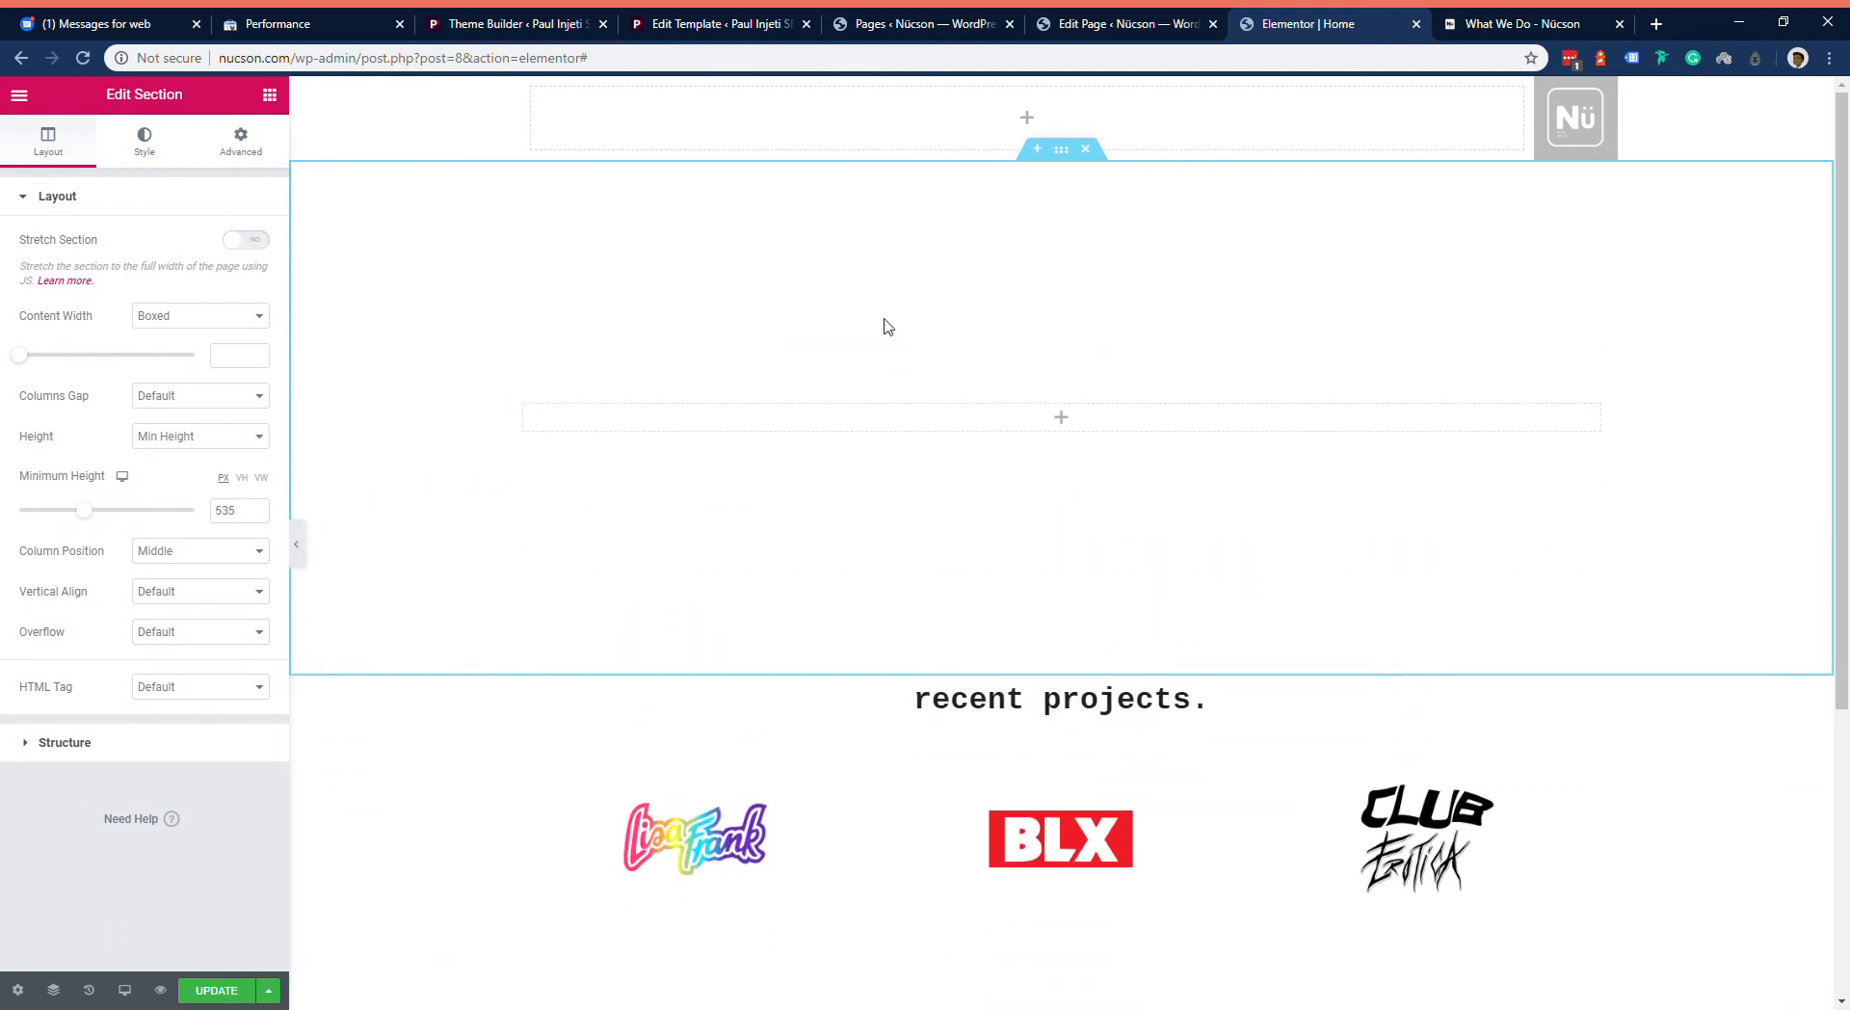
Step: Give the empty section a Classic background using the media library photo of the man with dreadlocks
{"action": "left_click", "coordinate": [169, 146]}
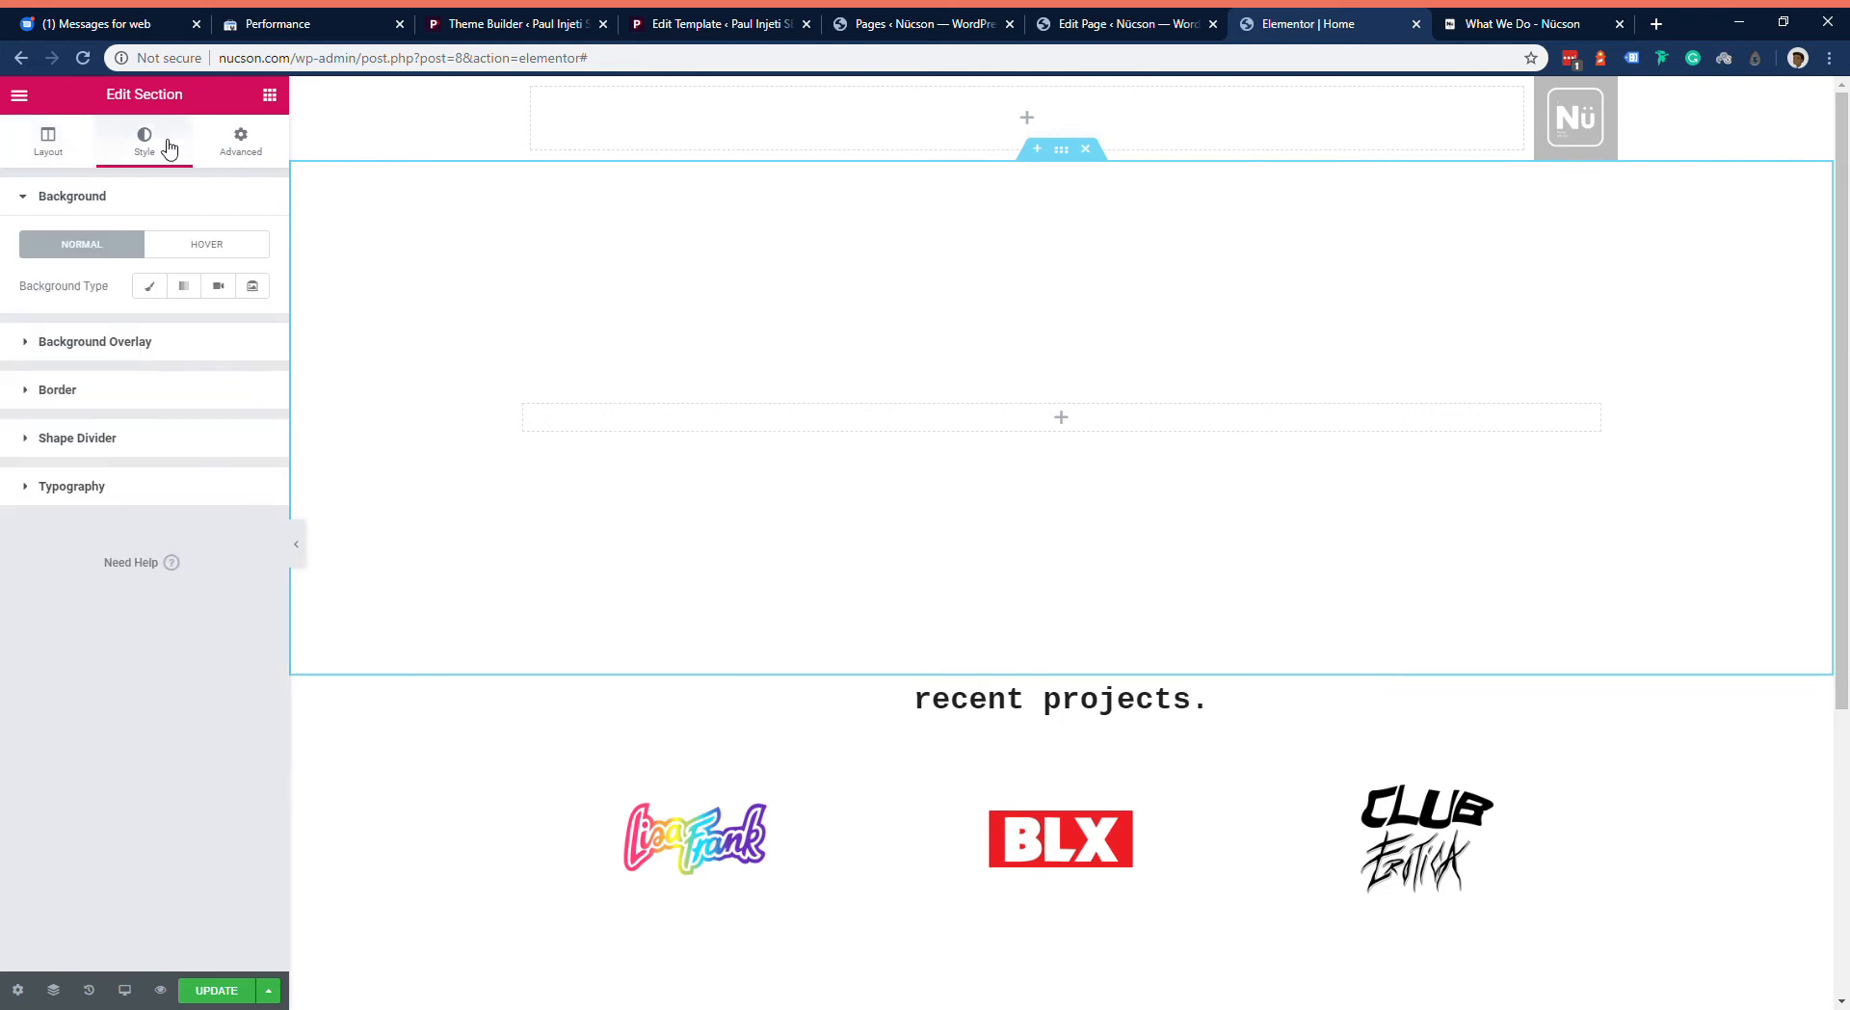
{"action": "left_click", "coordinate": [152, 286]}
{"action": "left_click", "coordinate": [189, 424]}
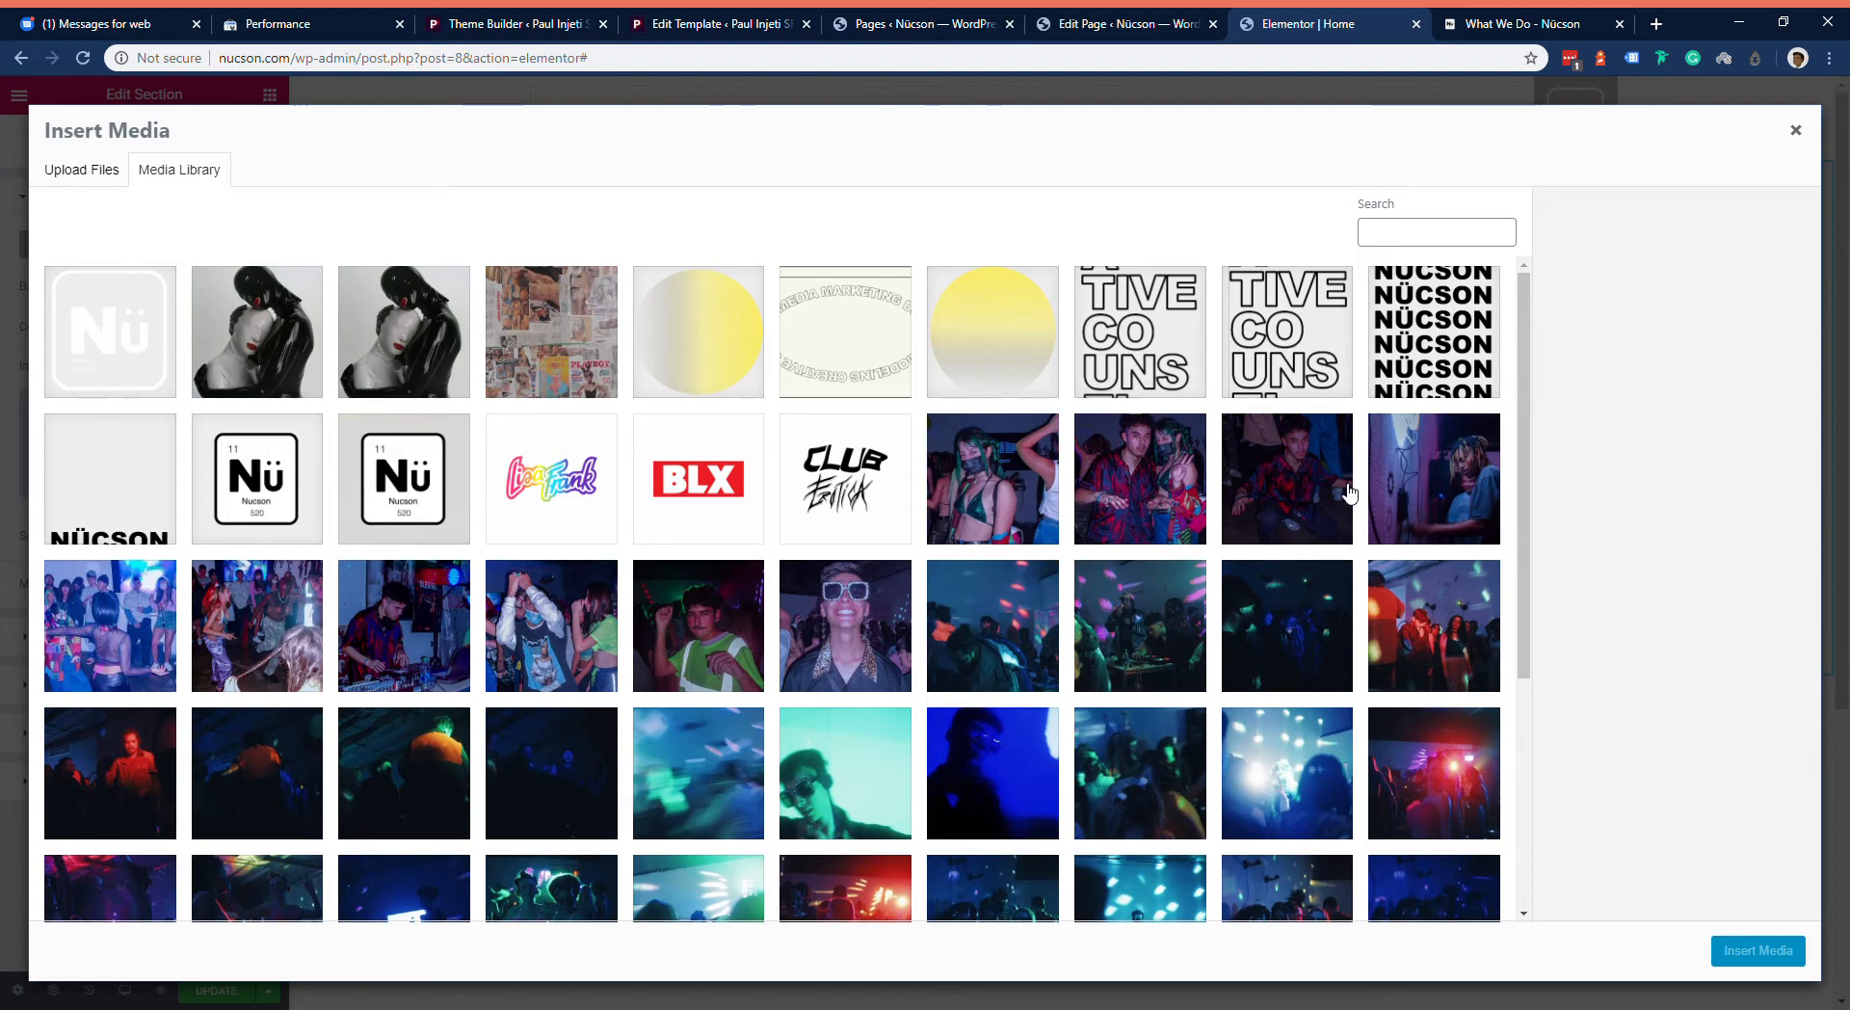
{"action": "left_click", "coordinate": [1415, 468]}
{"action": "left_click", "coordinate": [1758, 954]}
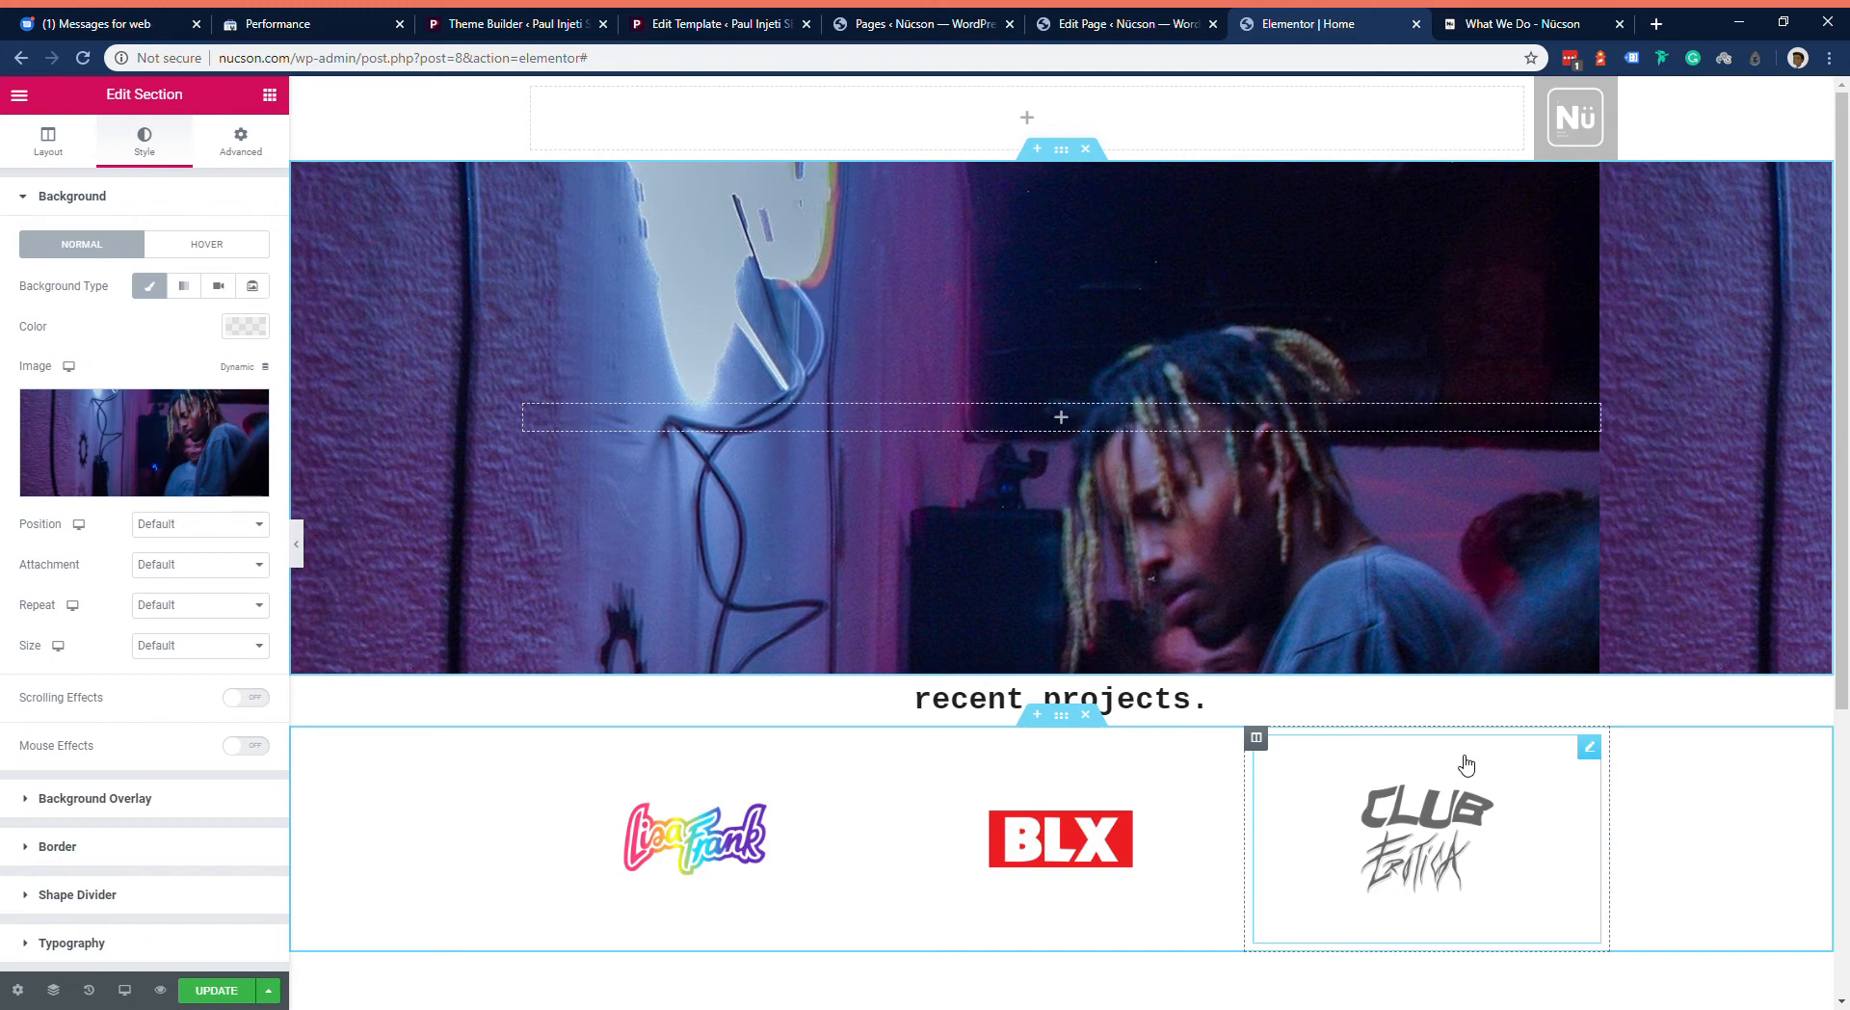
Step: Set the header section's top margin to -105 so that the photo section sits beneath the header
{"action": "mouse_move", "coordinate": [980, 95]}
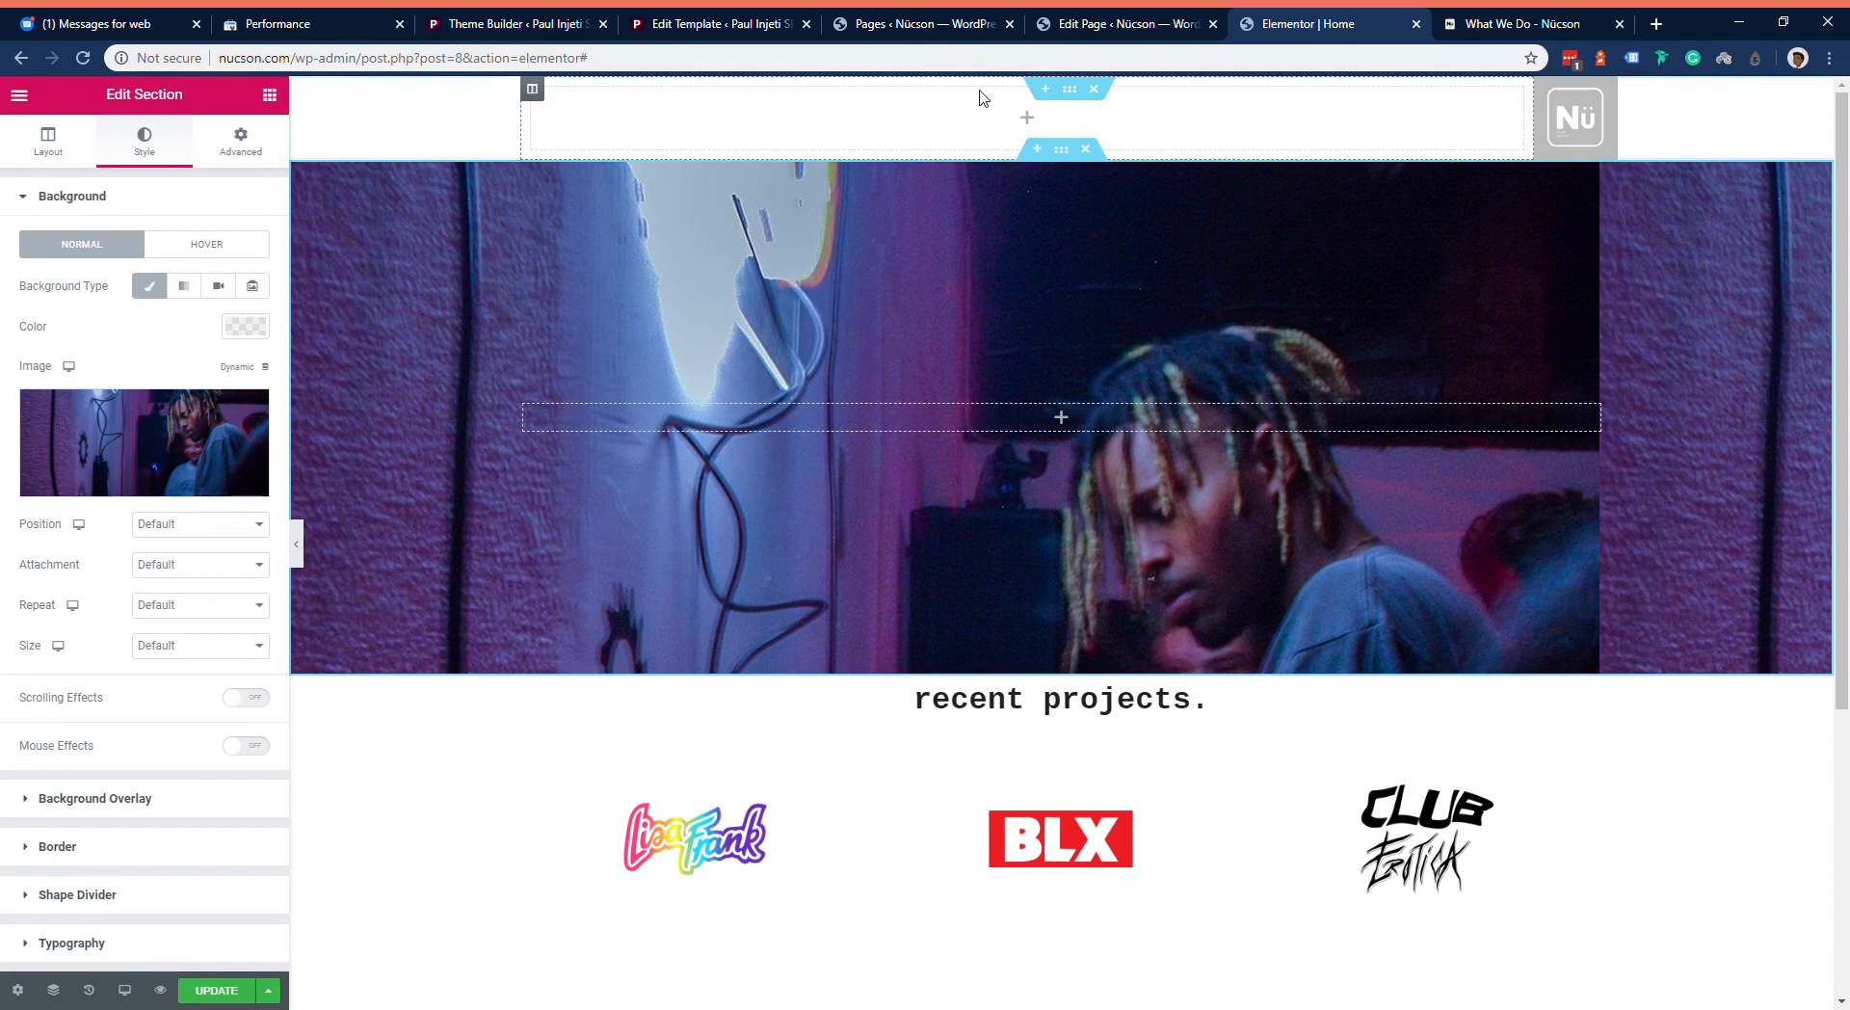
{"action": "left_click", "coordinate": [1069, 90]}
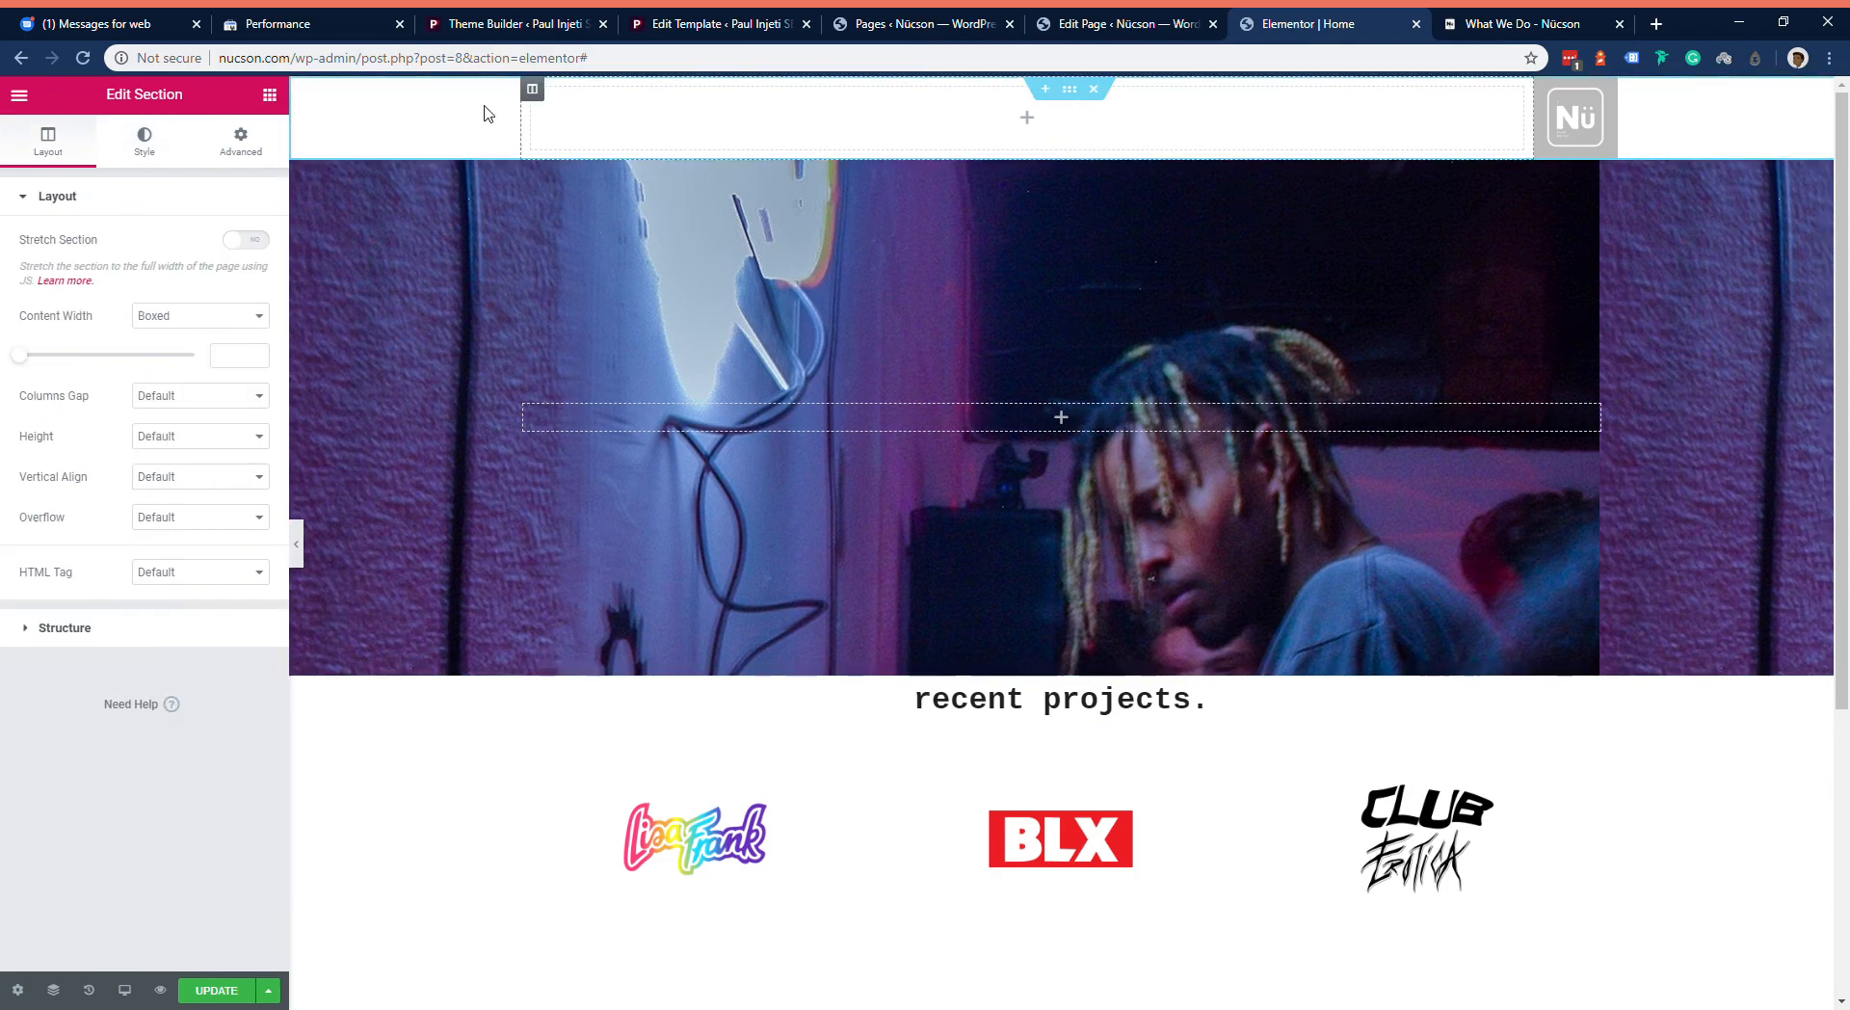
{"action": "left_click", "coordinate": [241, 141]}
{"action": "left_click", "coordinate": [244, 279]}
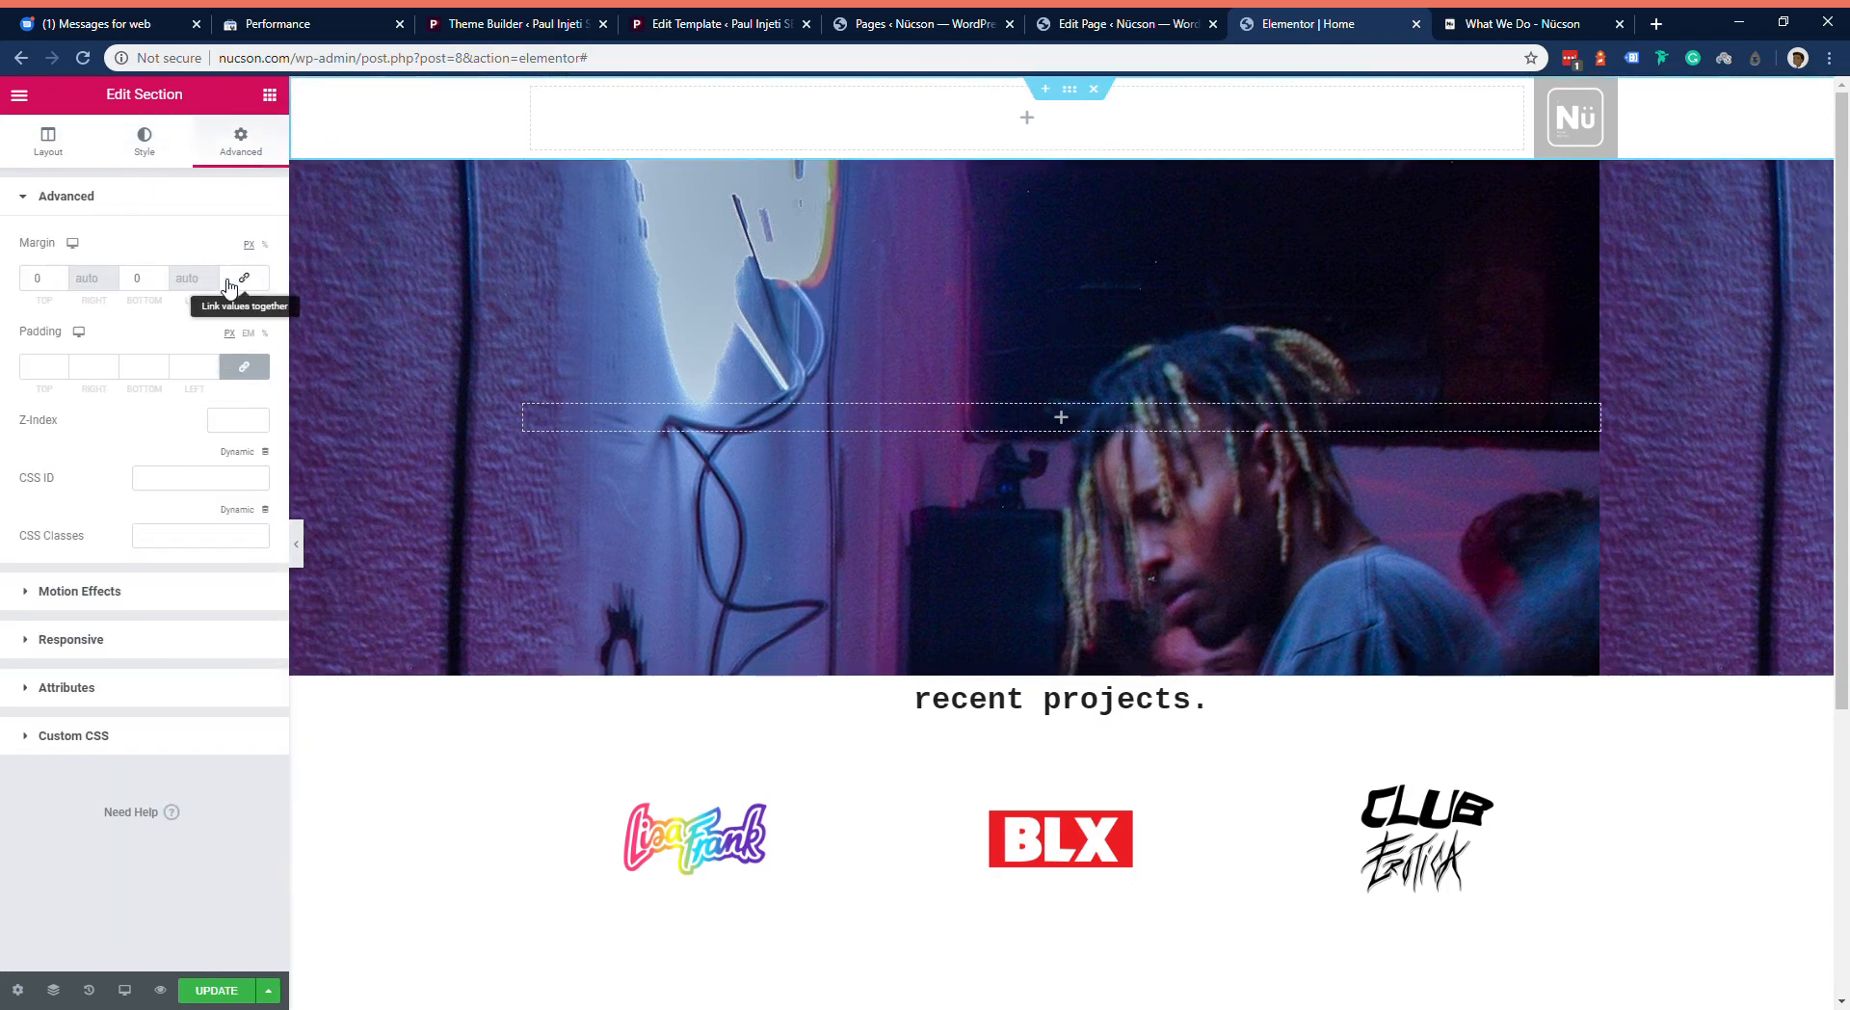
{"action": "left_click", "coordinate": [58, 282]}
{"action": "left_click_drag", "start_coordinate": [59, 281], "coordinate": [61, 276]}
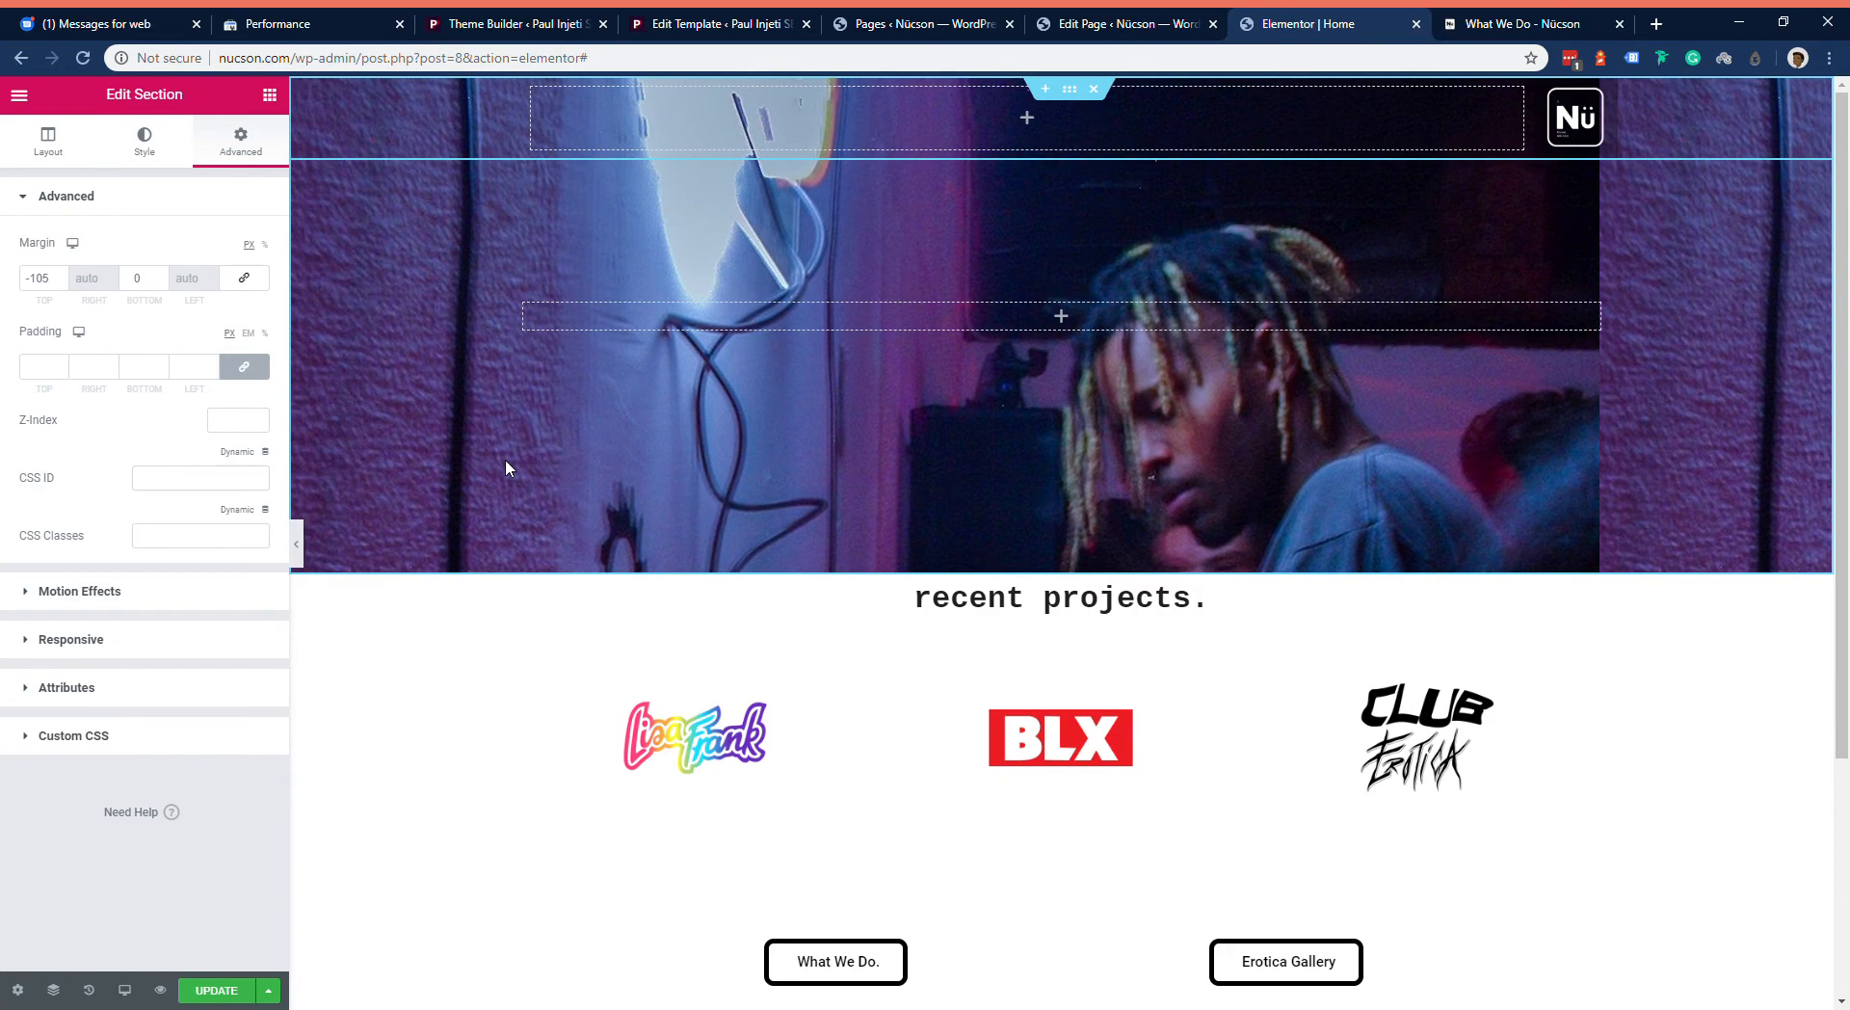
Step: Set the photo section's background image Repeat to No-repeat and its Size to Cover
{"action": "right_click", "coordinate": [505, 459]}
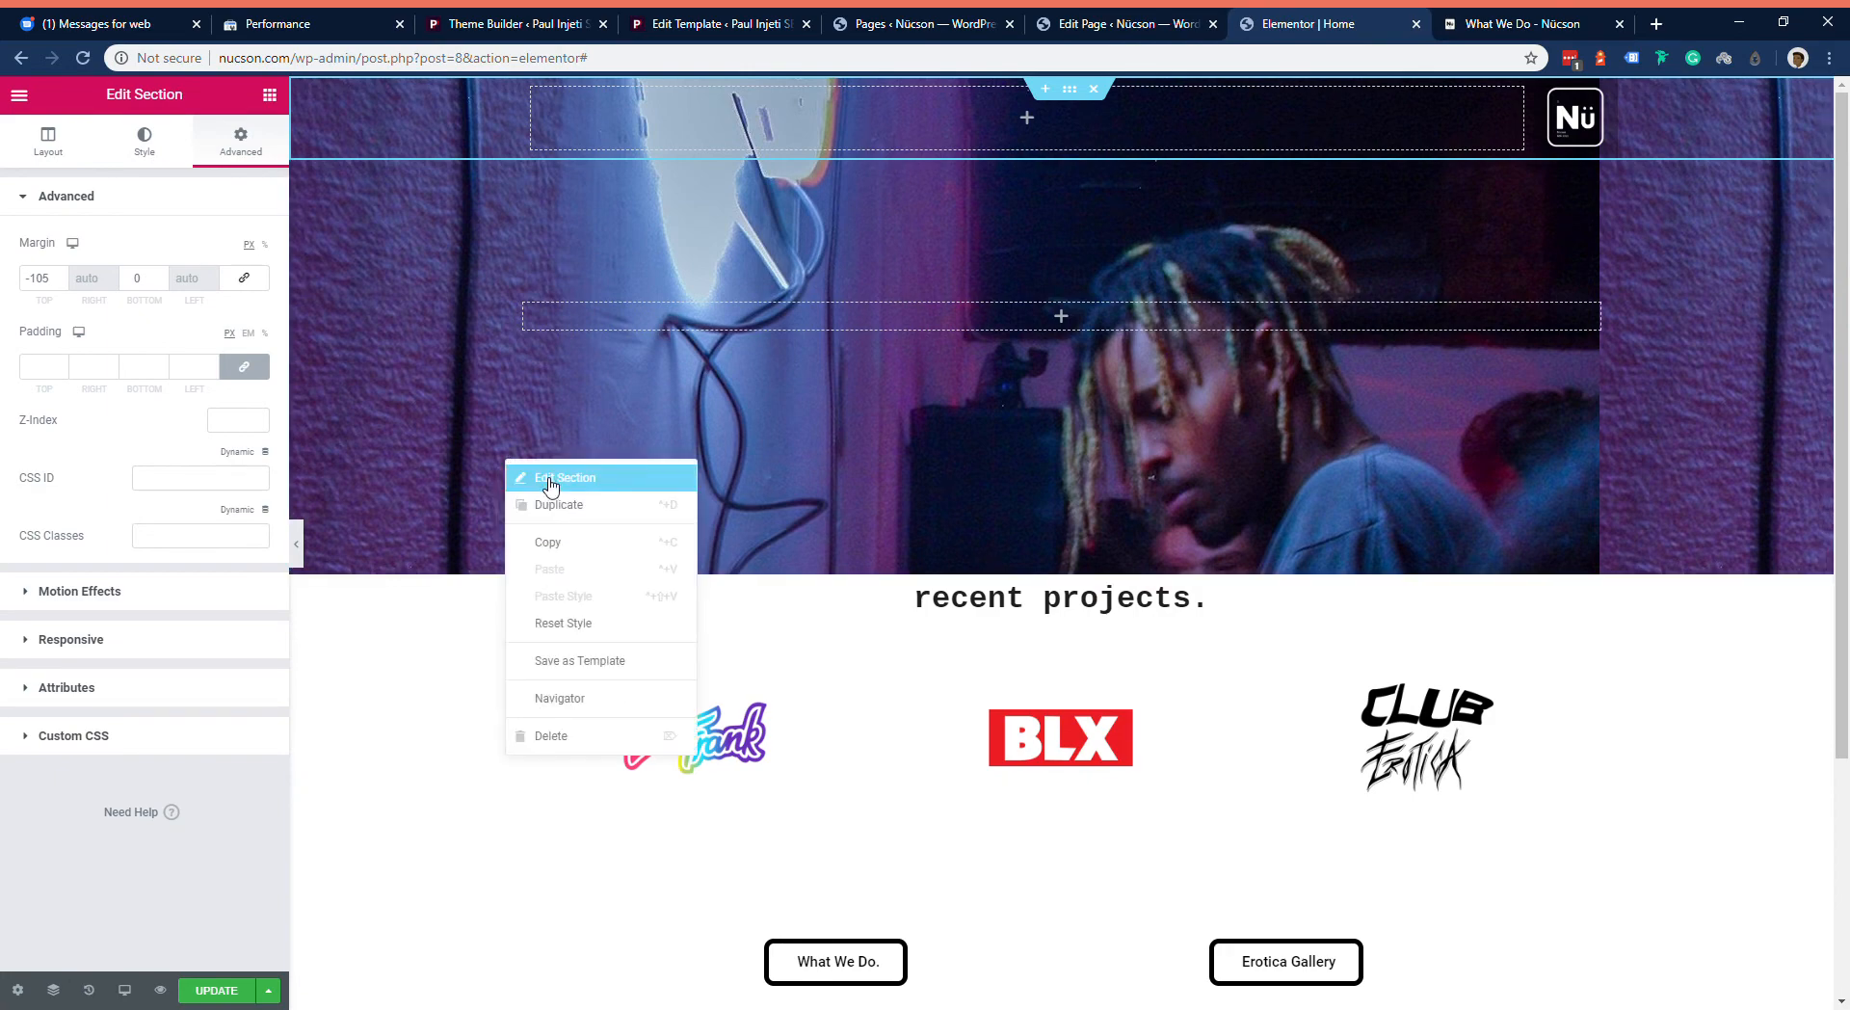
{"action": "left_click", "coordinate": [613, 481]}
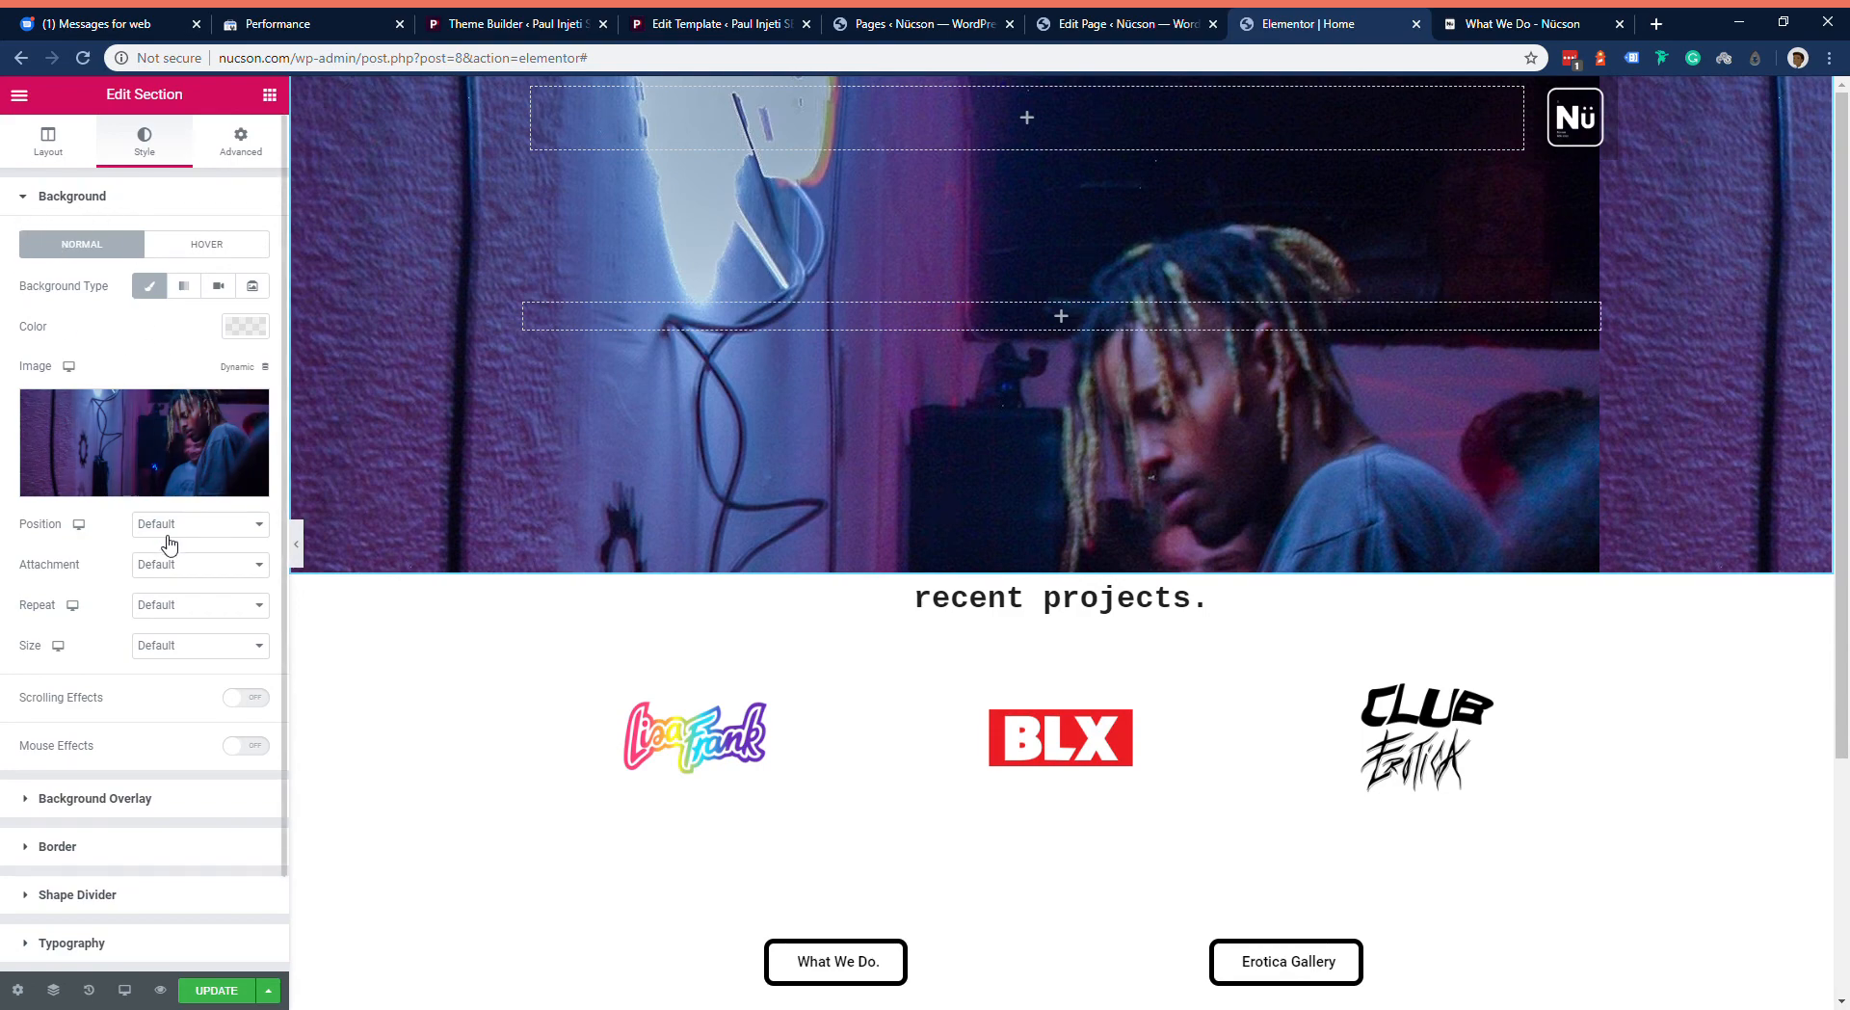
{"action": "left_click", "coordinate": [198, 662]}
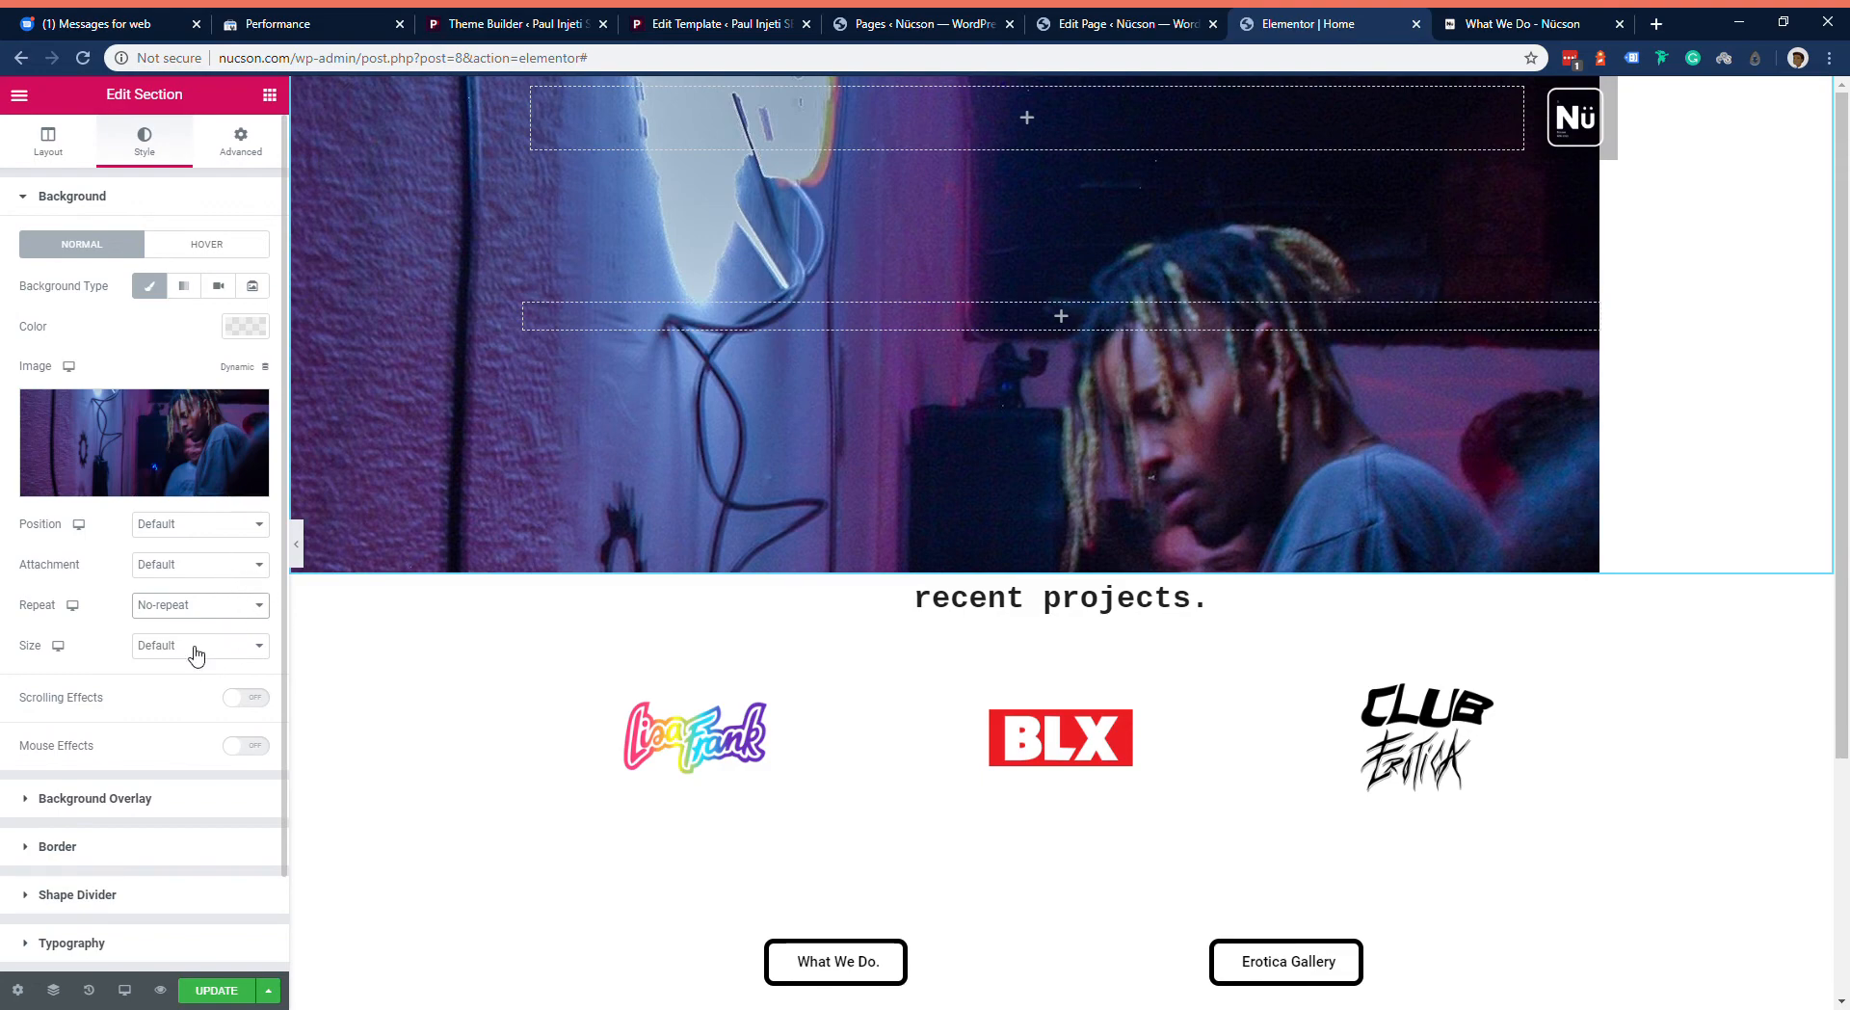
{"action": "left_click", "coordinate": [209, 657]}
{"action": "left_click", "coordinate": [174, 735]}
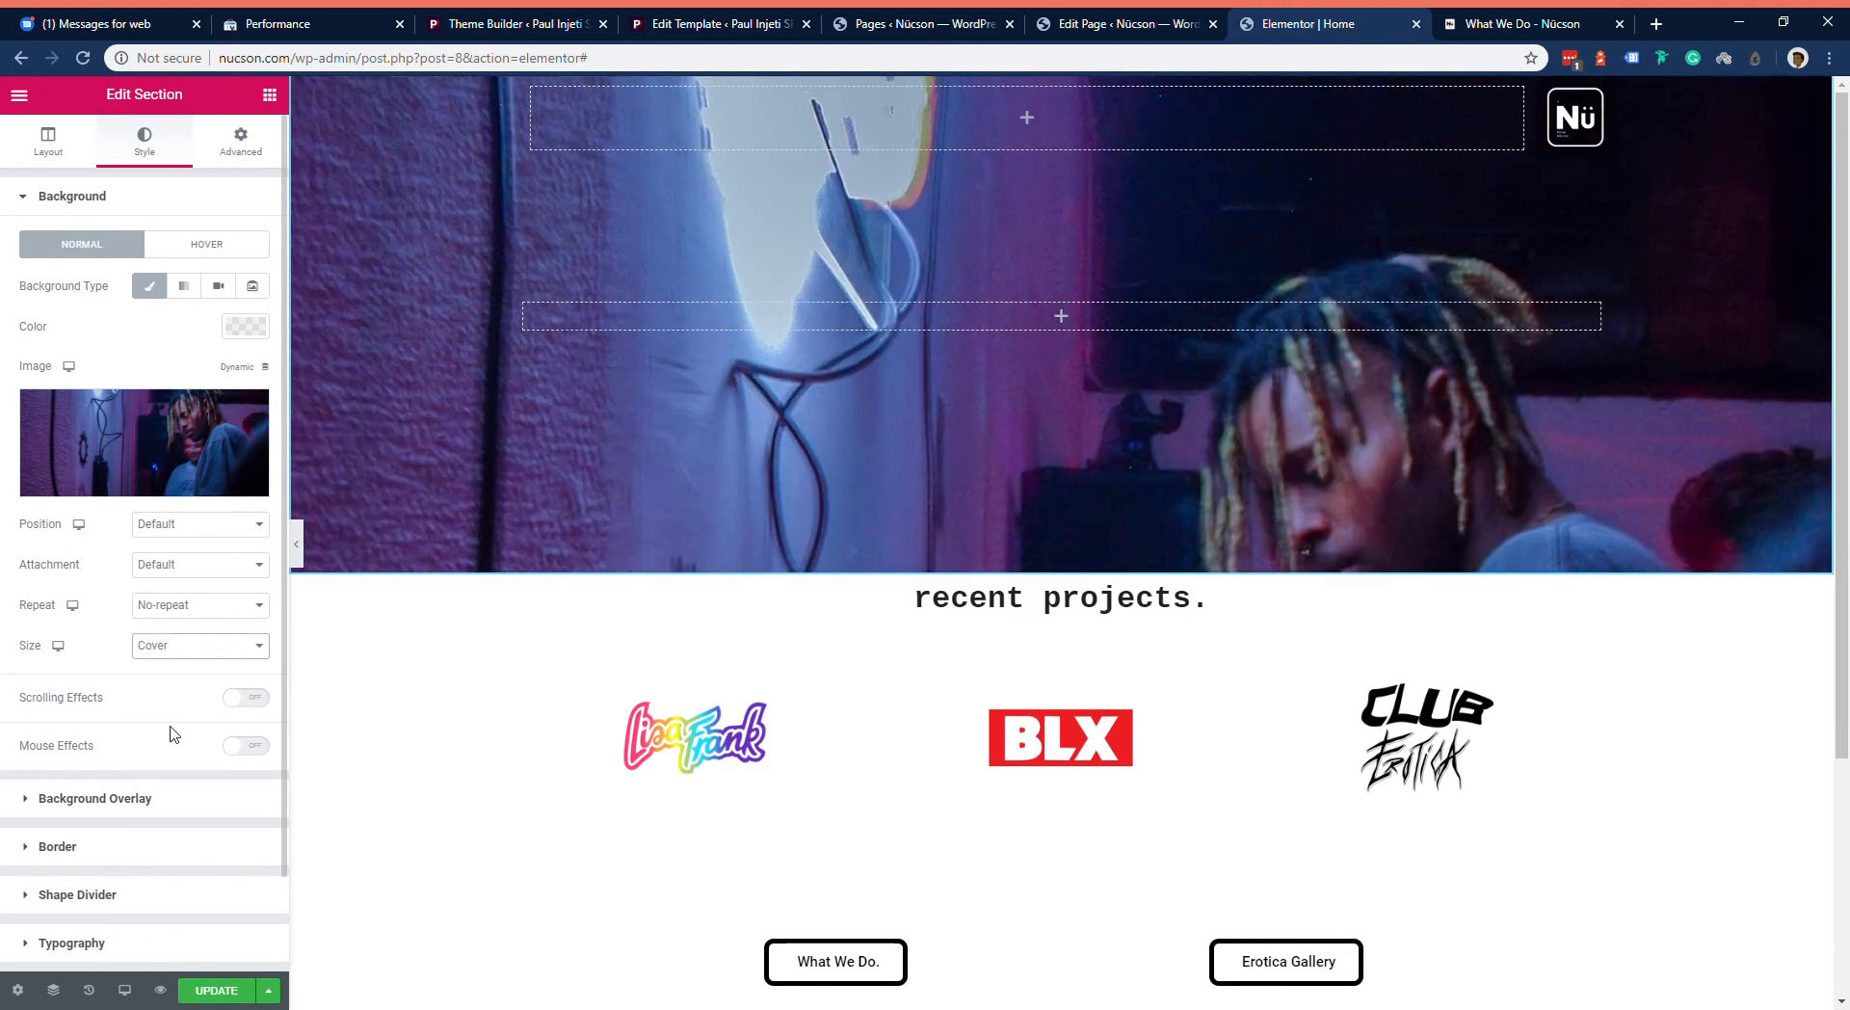
{"action": "scroll", "coordinate": [450, 343], "scroll_direction": "down", "scroll_amount": 3}
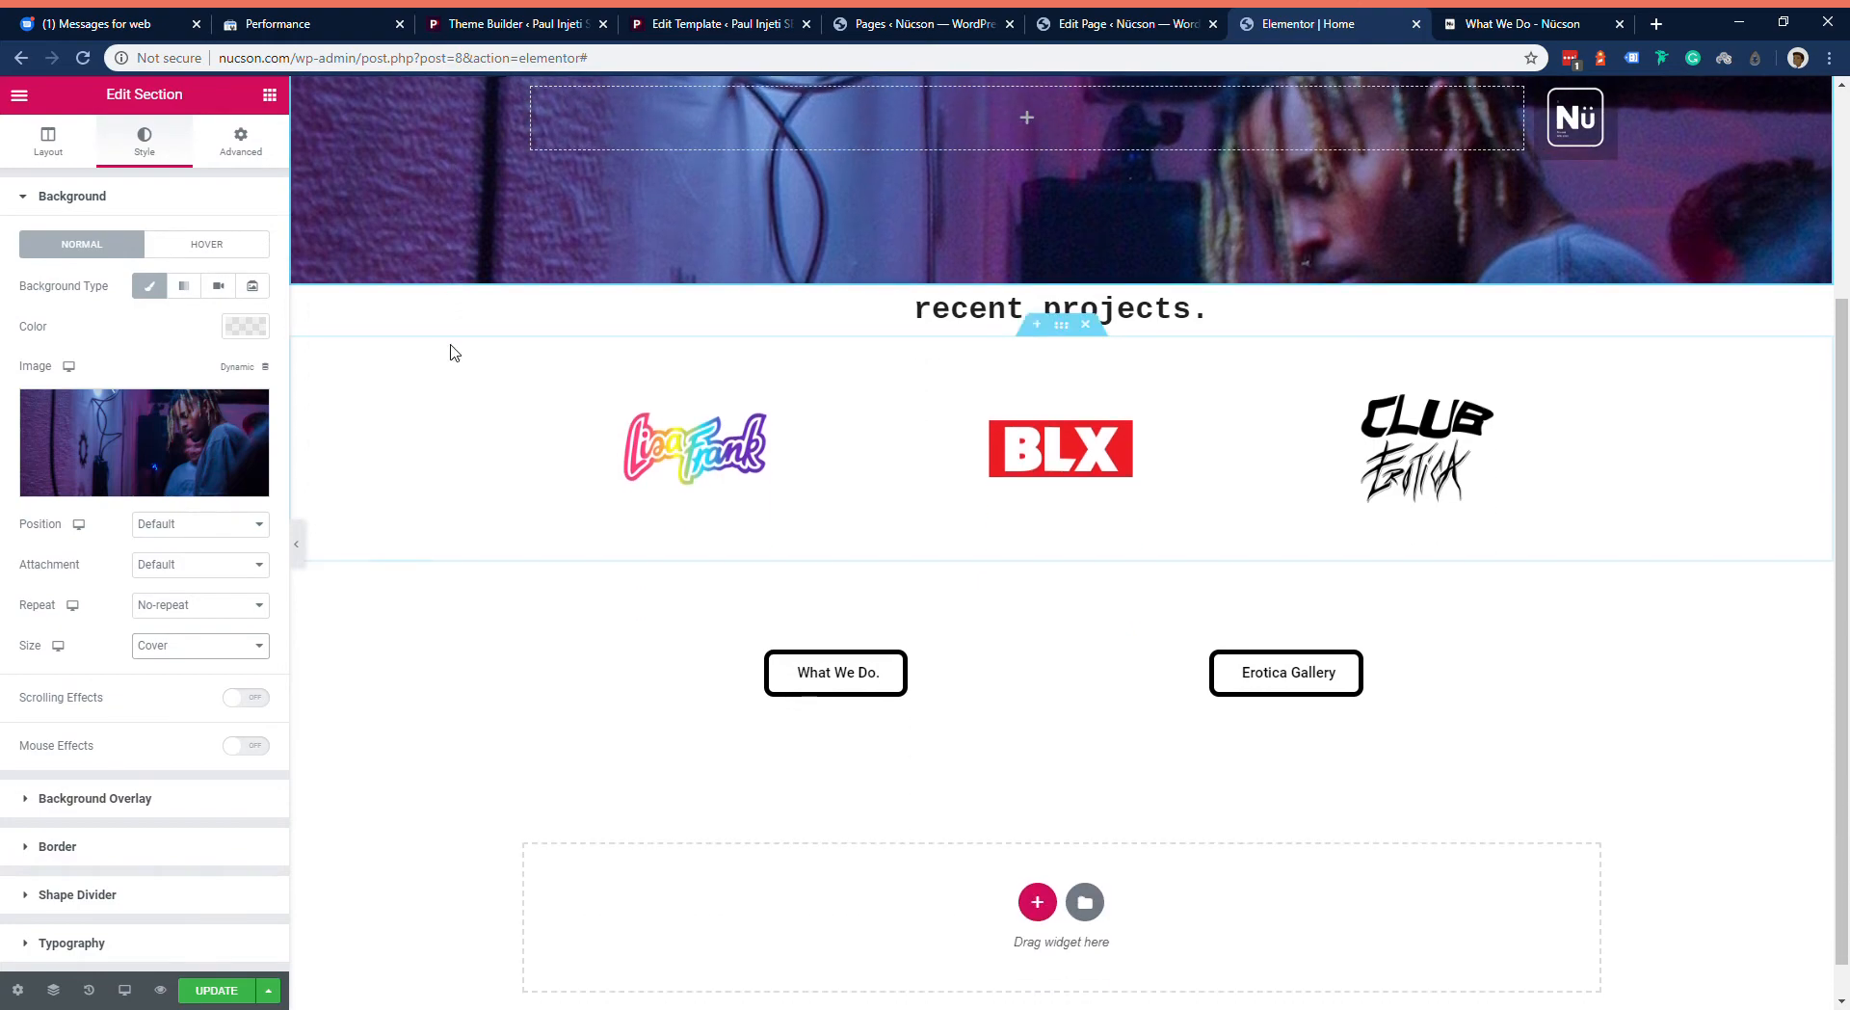
{"action": "scroll", "coordinate": [453, 352], "scroll_direction": "up", "scroll_amount": 3}
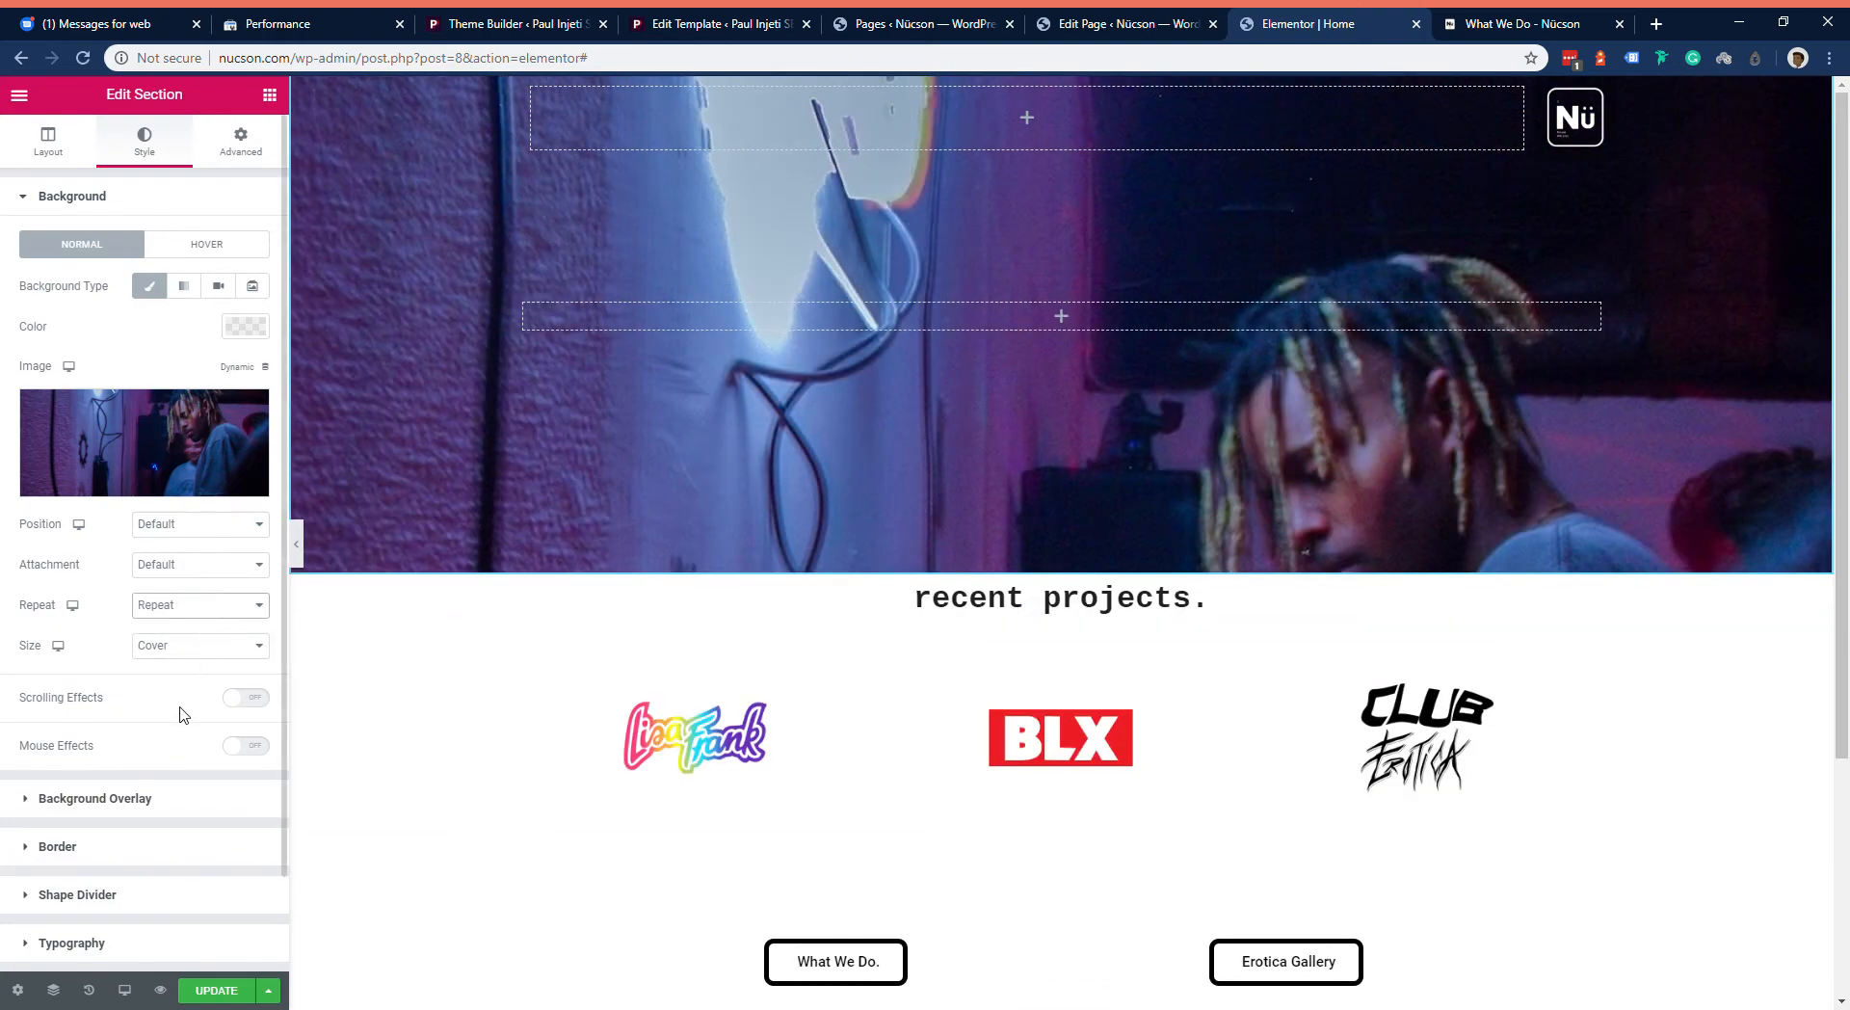
Step: Try the background image's Repeat option as Repeat, and return it to No-repeat
{"action": "left_click", "coordinate": [197, 613]}
{"action": "left_click", "coordinate": [187, 636]}
{"action": "left_click", "coordinate": [212, 609]}
{"action": "left_click", "coordinate": [177, 665]}
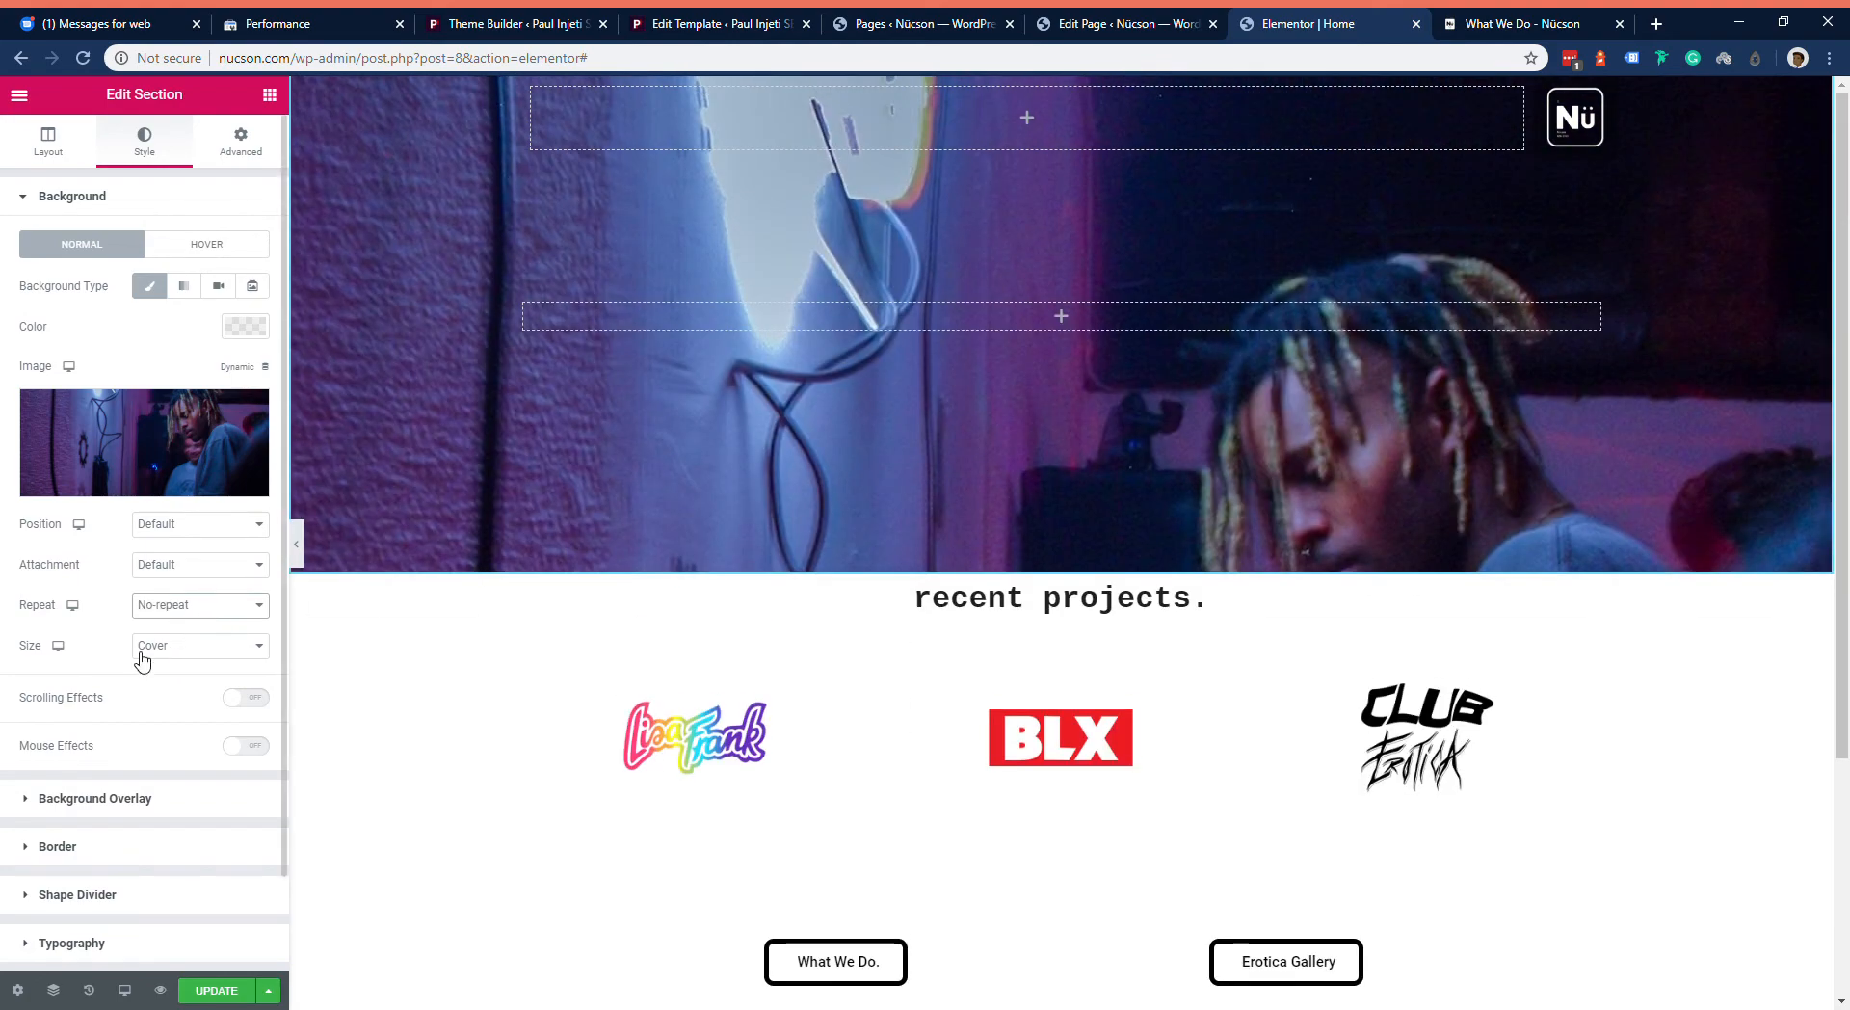
Step: Set the photo section's background image Size back to Default and check how the page looks
{"action": "left_click", "coordinate": [171, 644]}
{"action": "left_click", "coordinate": [183, 688]}
{"action": "scroll", "coordinate": [910, 422], "scroll_direction": "down", "scroll_amount": 3}
{"action": "scroll", "coordinate": [910, 395], "scroll_direction": "up", "scroll_amount": 3}
{"action": "scroll", "coordinate": [873, 414], "scroll_direction": "down", "scroll_amount": 3}
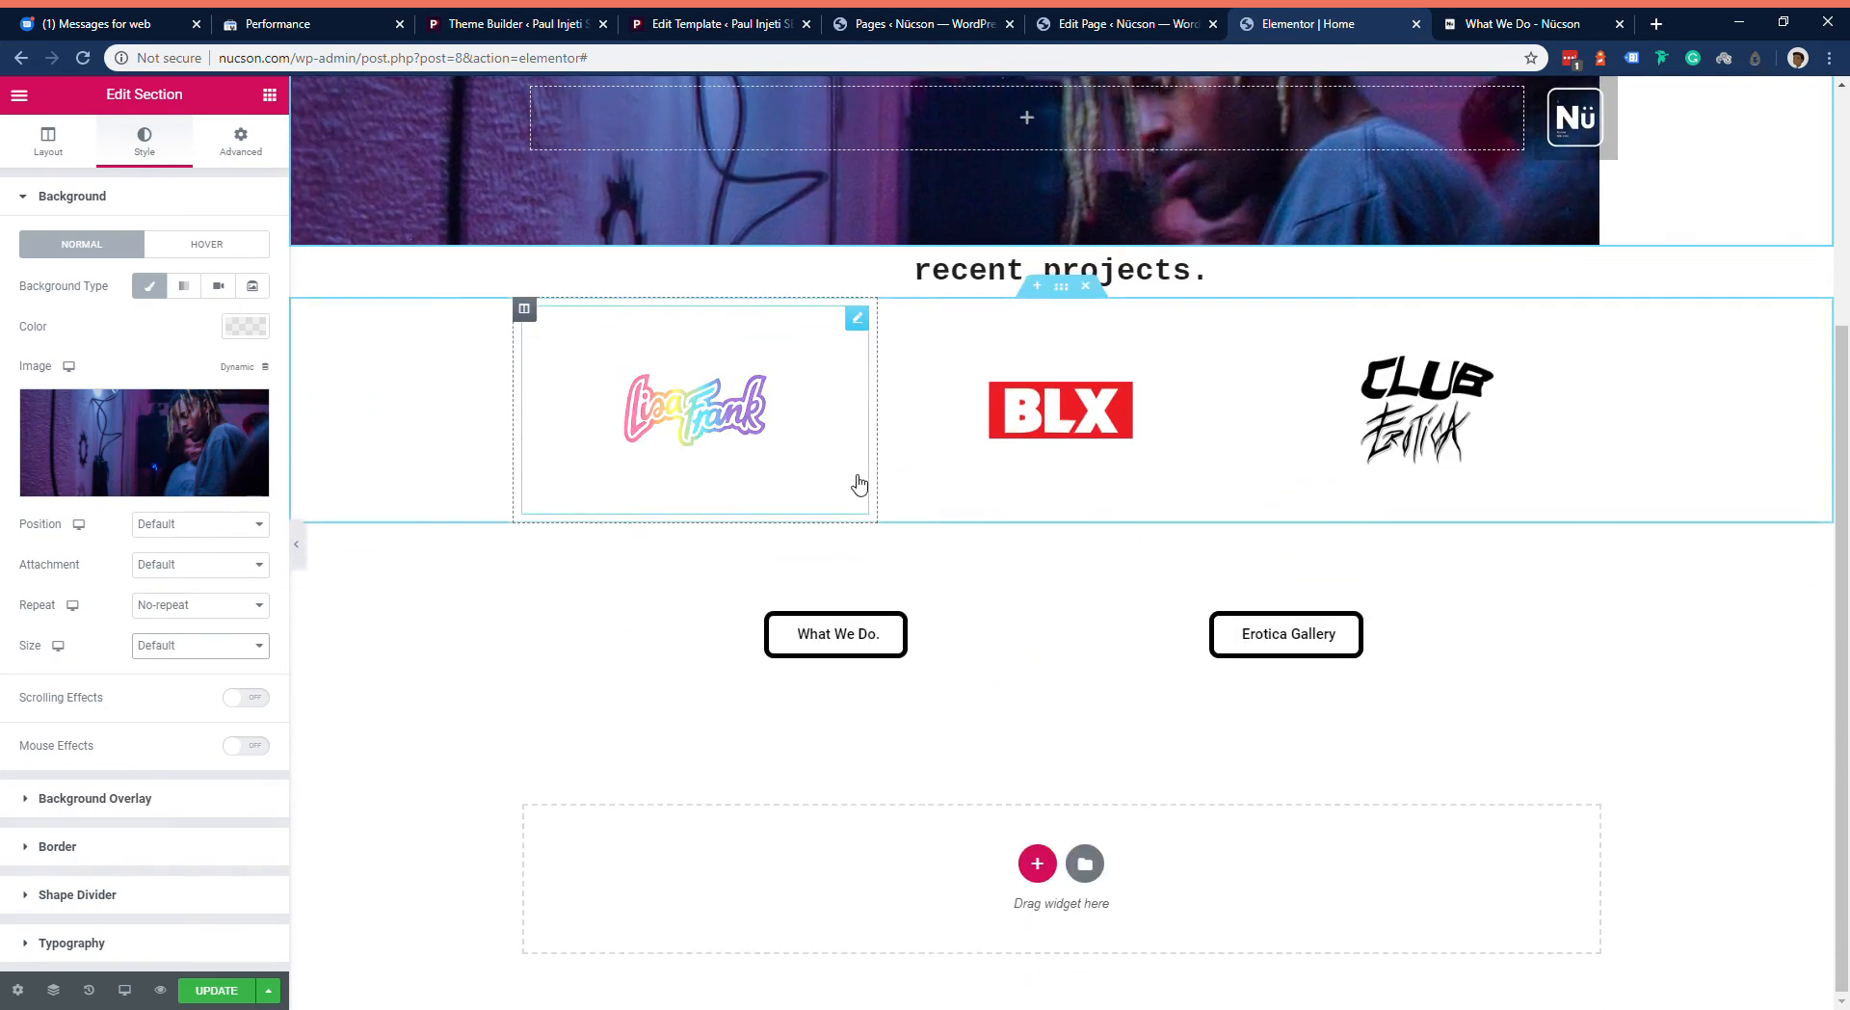
{"action": "scroll", "coordinate": [859, 483], "scroll_direction": "up", "scroll_amount": 3}
{"action": "scroll", "coordinate": [851, 455], "scroll_direction": "down", "scroll_amount": 2}
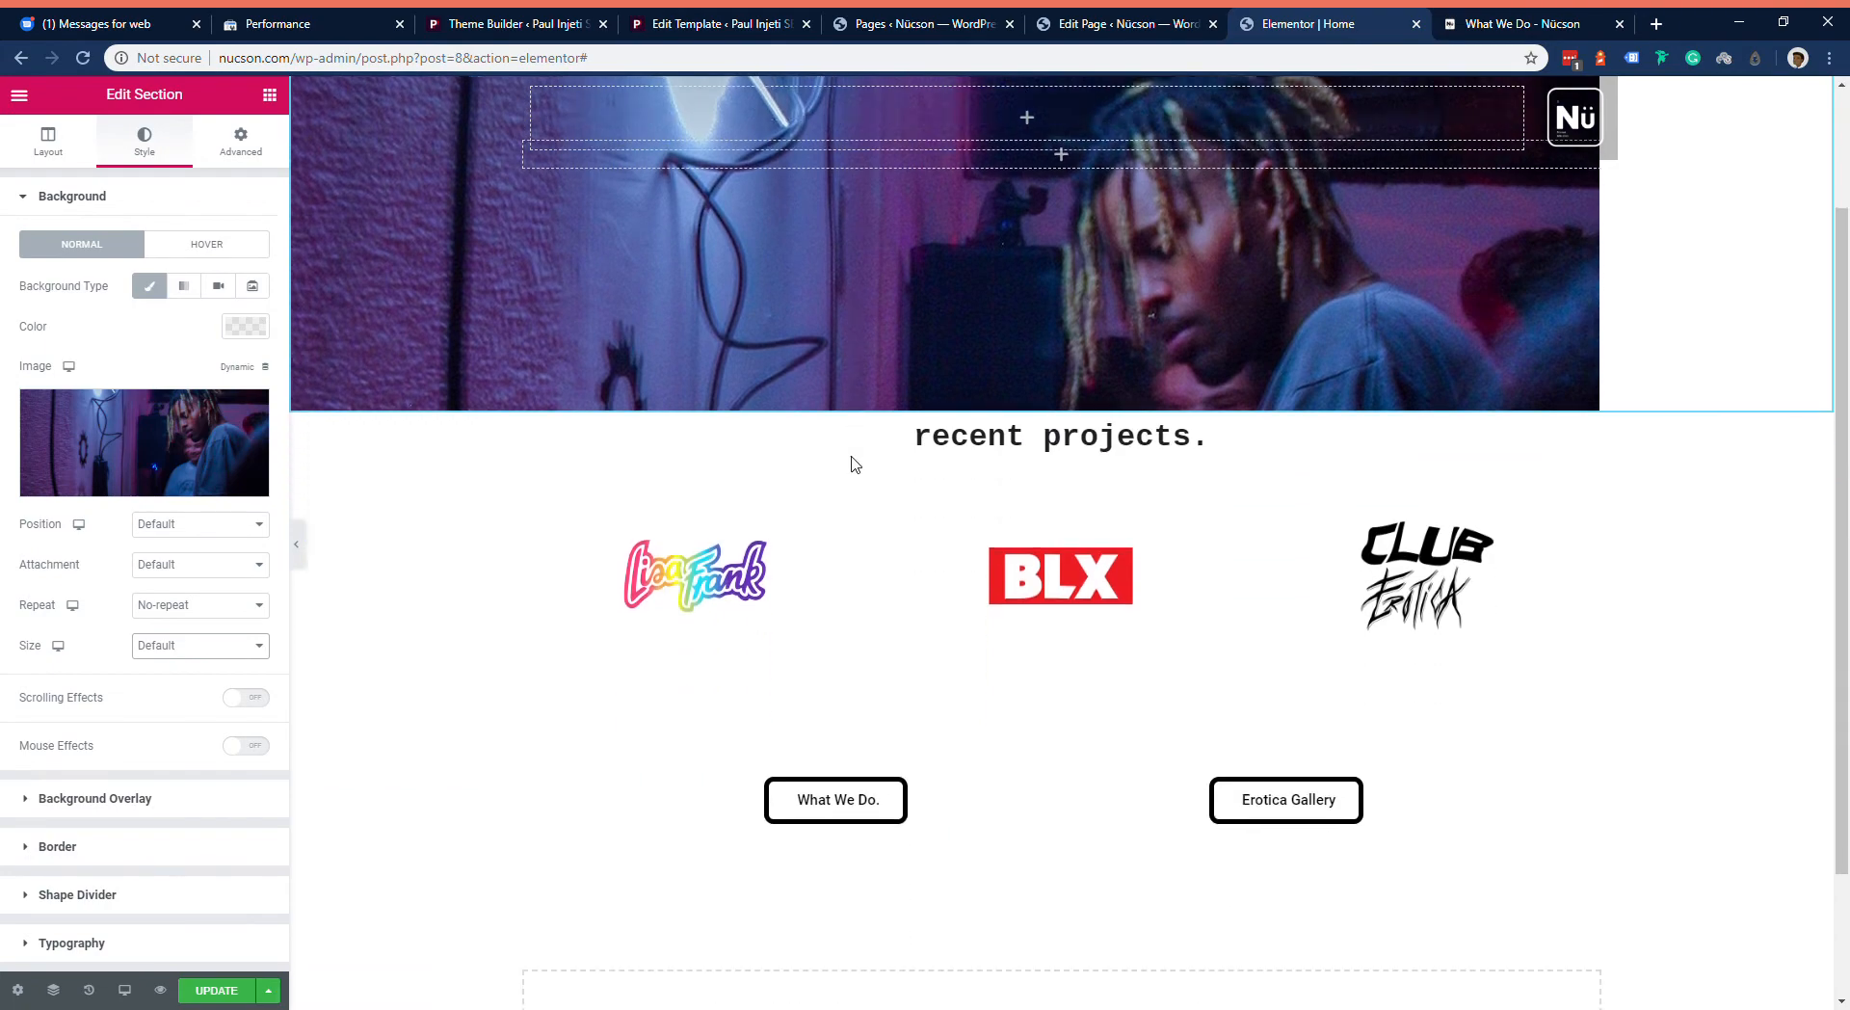
{"action": "scroll", "coordinate": [838, 434], "scroll_direction": "up", "scroll_amount": 2}
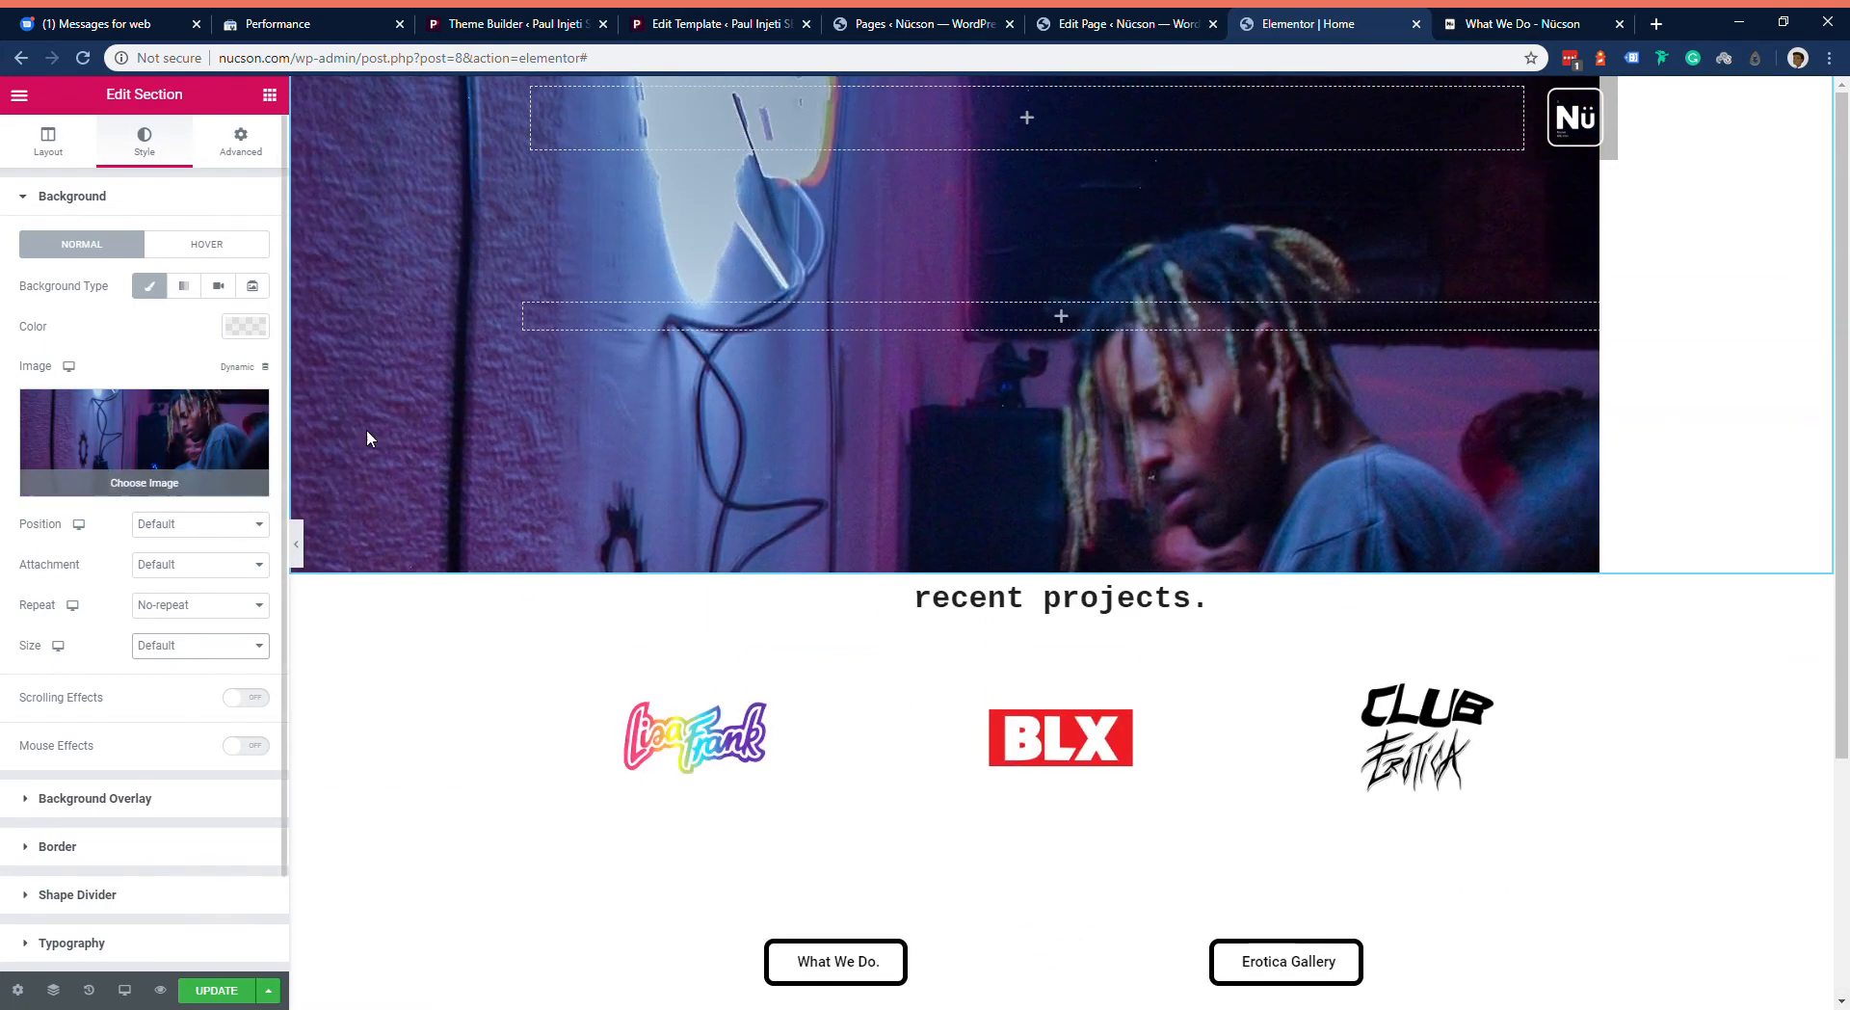
{"action": "scroll", "coordinate": [1095, 494], "scroll_direction": "down", "scroll_amount": 2}
{"action": "scroll", "coordinate": [1094, 495], "scroll_direction": "up", "scroll_amount": 2}
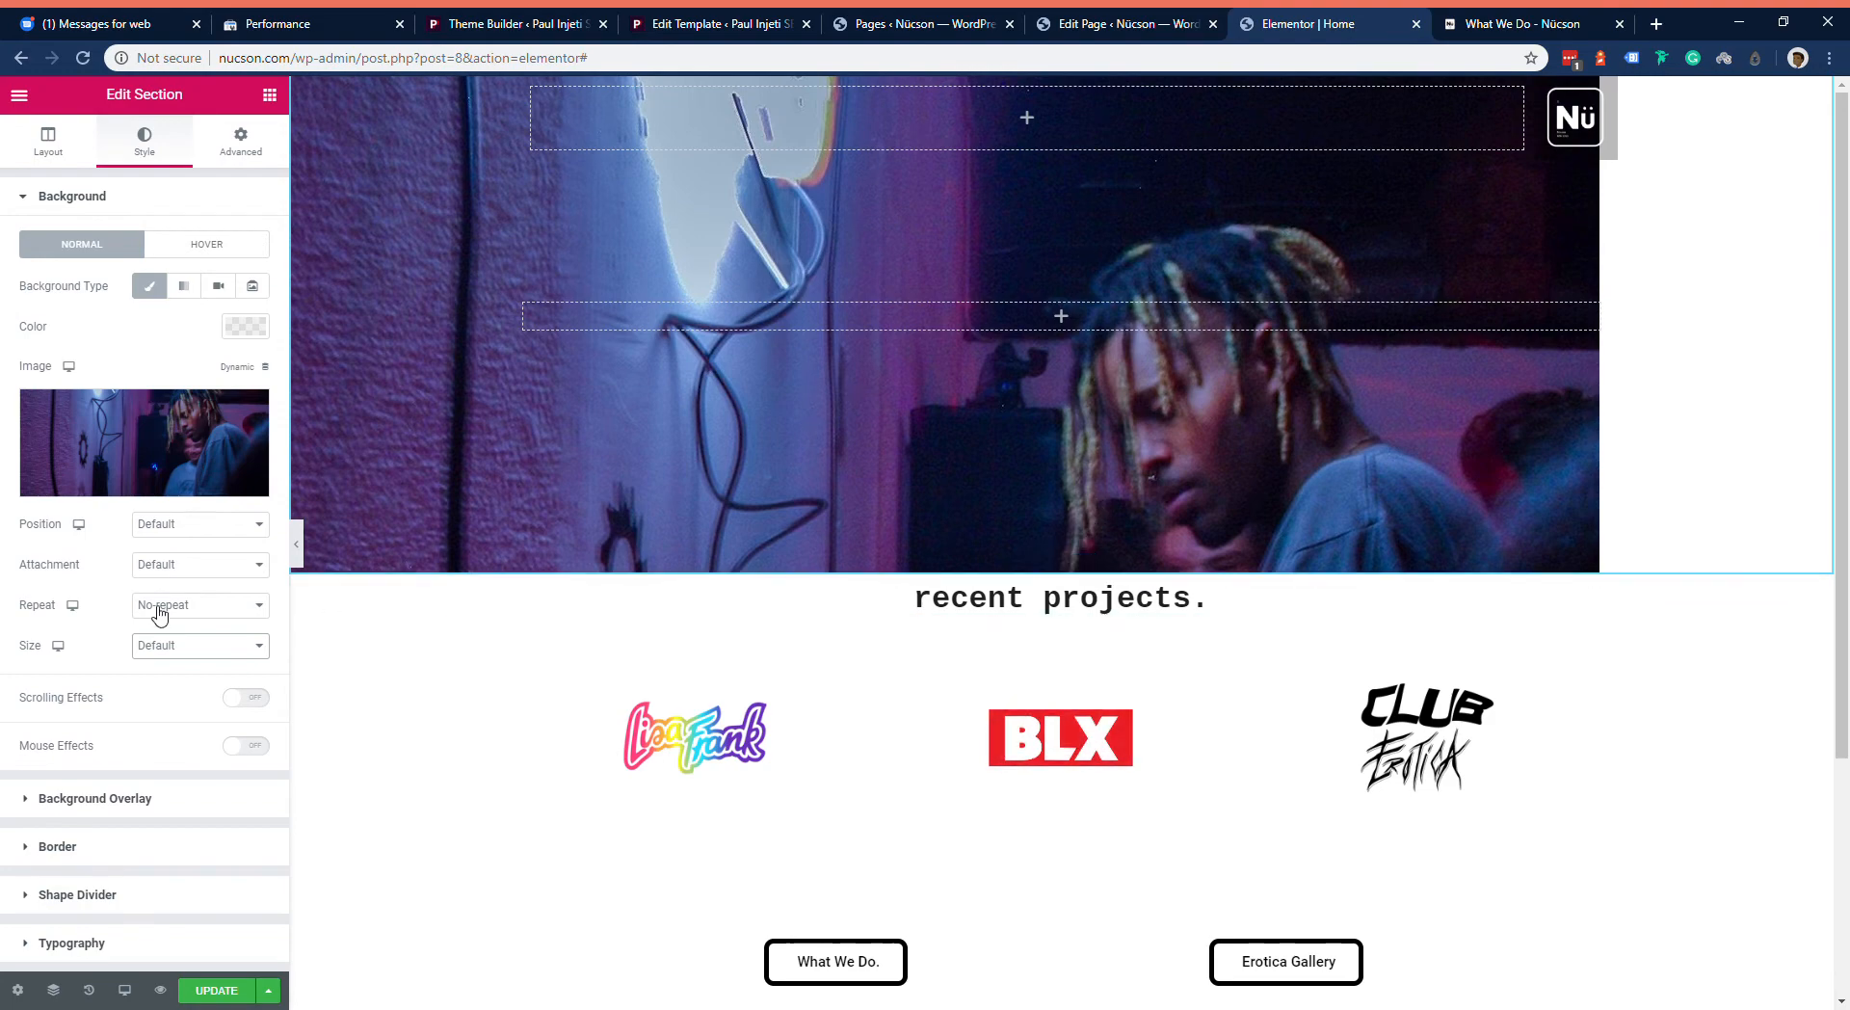
Step: Set the photo section's background image Repeat option to Repeat and review the page
{"action": "key", "text": "Down"}
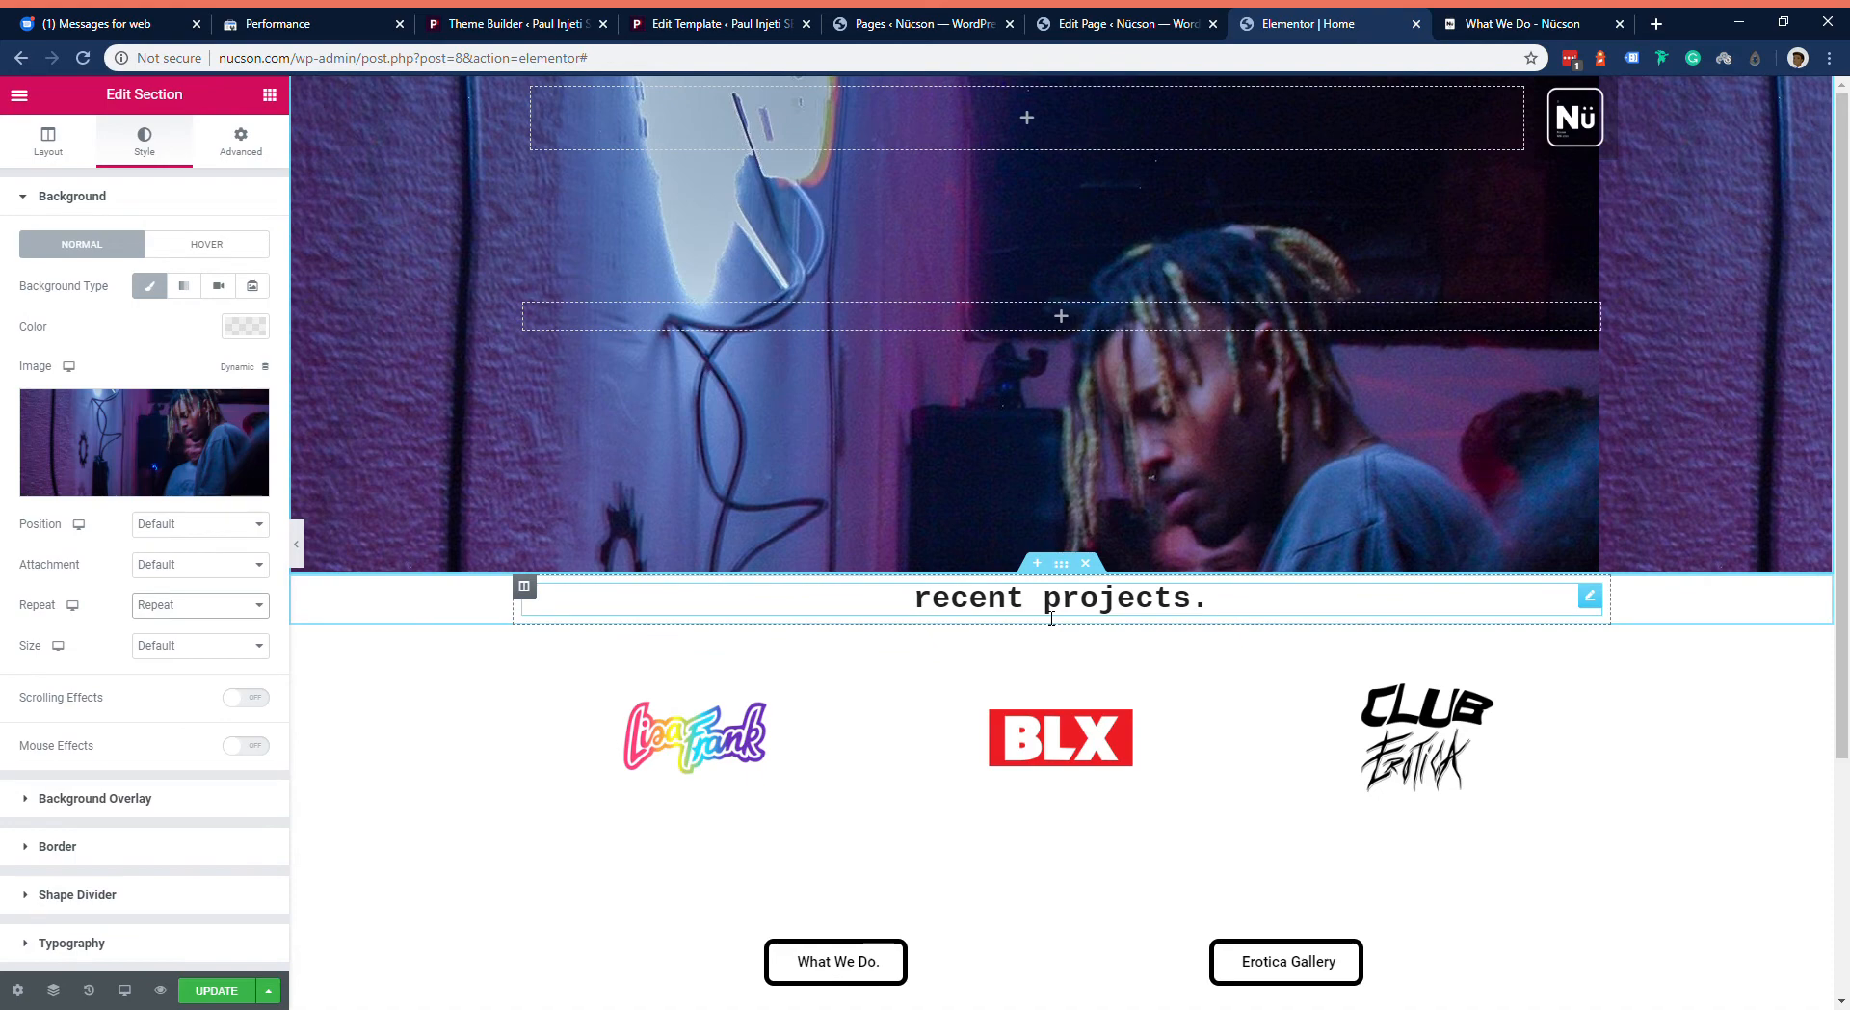
{"action": "scroll", "coordinate": [999, 498], "scroll_direction": "down", "scroll_amount": 3}
{"action": "scroll", "coordinate": [999, 498], "scroll_direction": "up", "scroll_amount": 3}
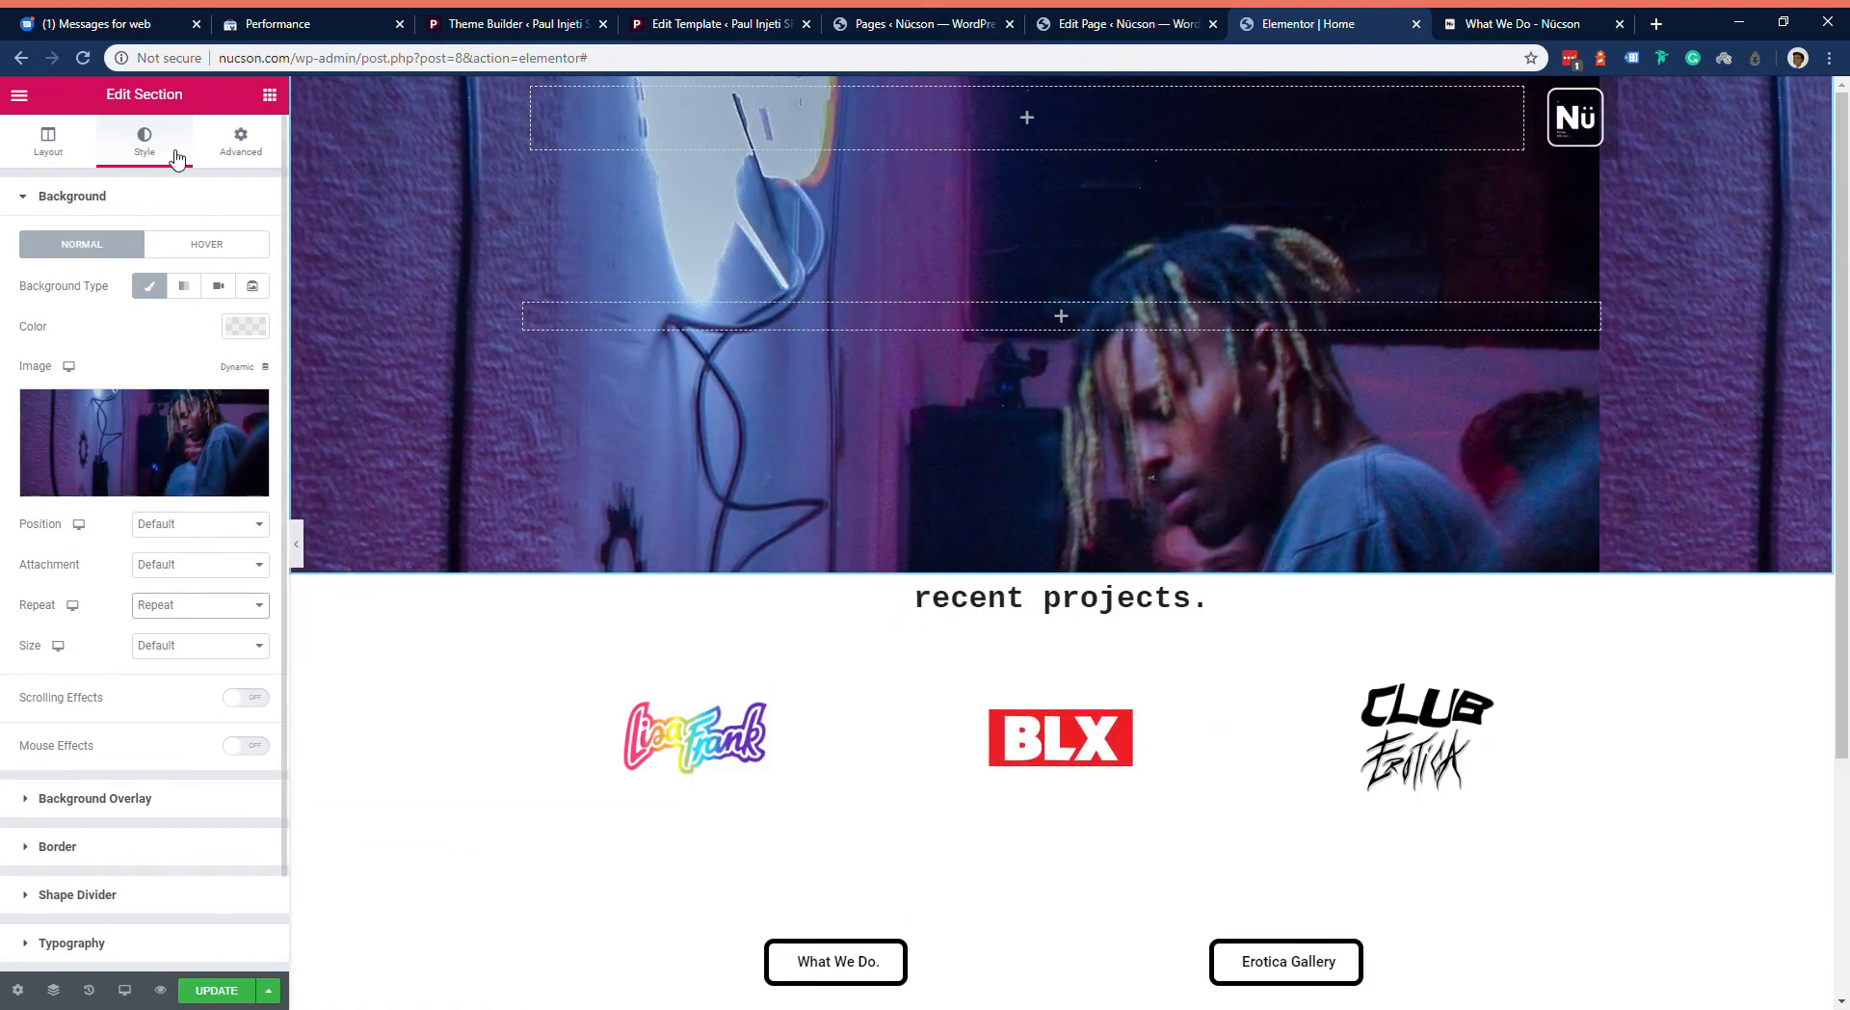
Step: Set the photo section's minimum height to 978 px and open its Background Overlay settings
{"action": "left_click", "coordinate": [48, 141]}
{"action": "left_click_drag", "start_coordinate": [85, 510], "coordinate": [139, 512]}
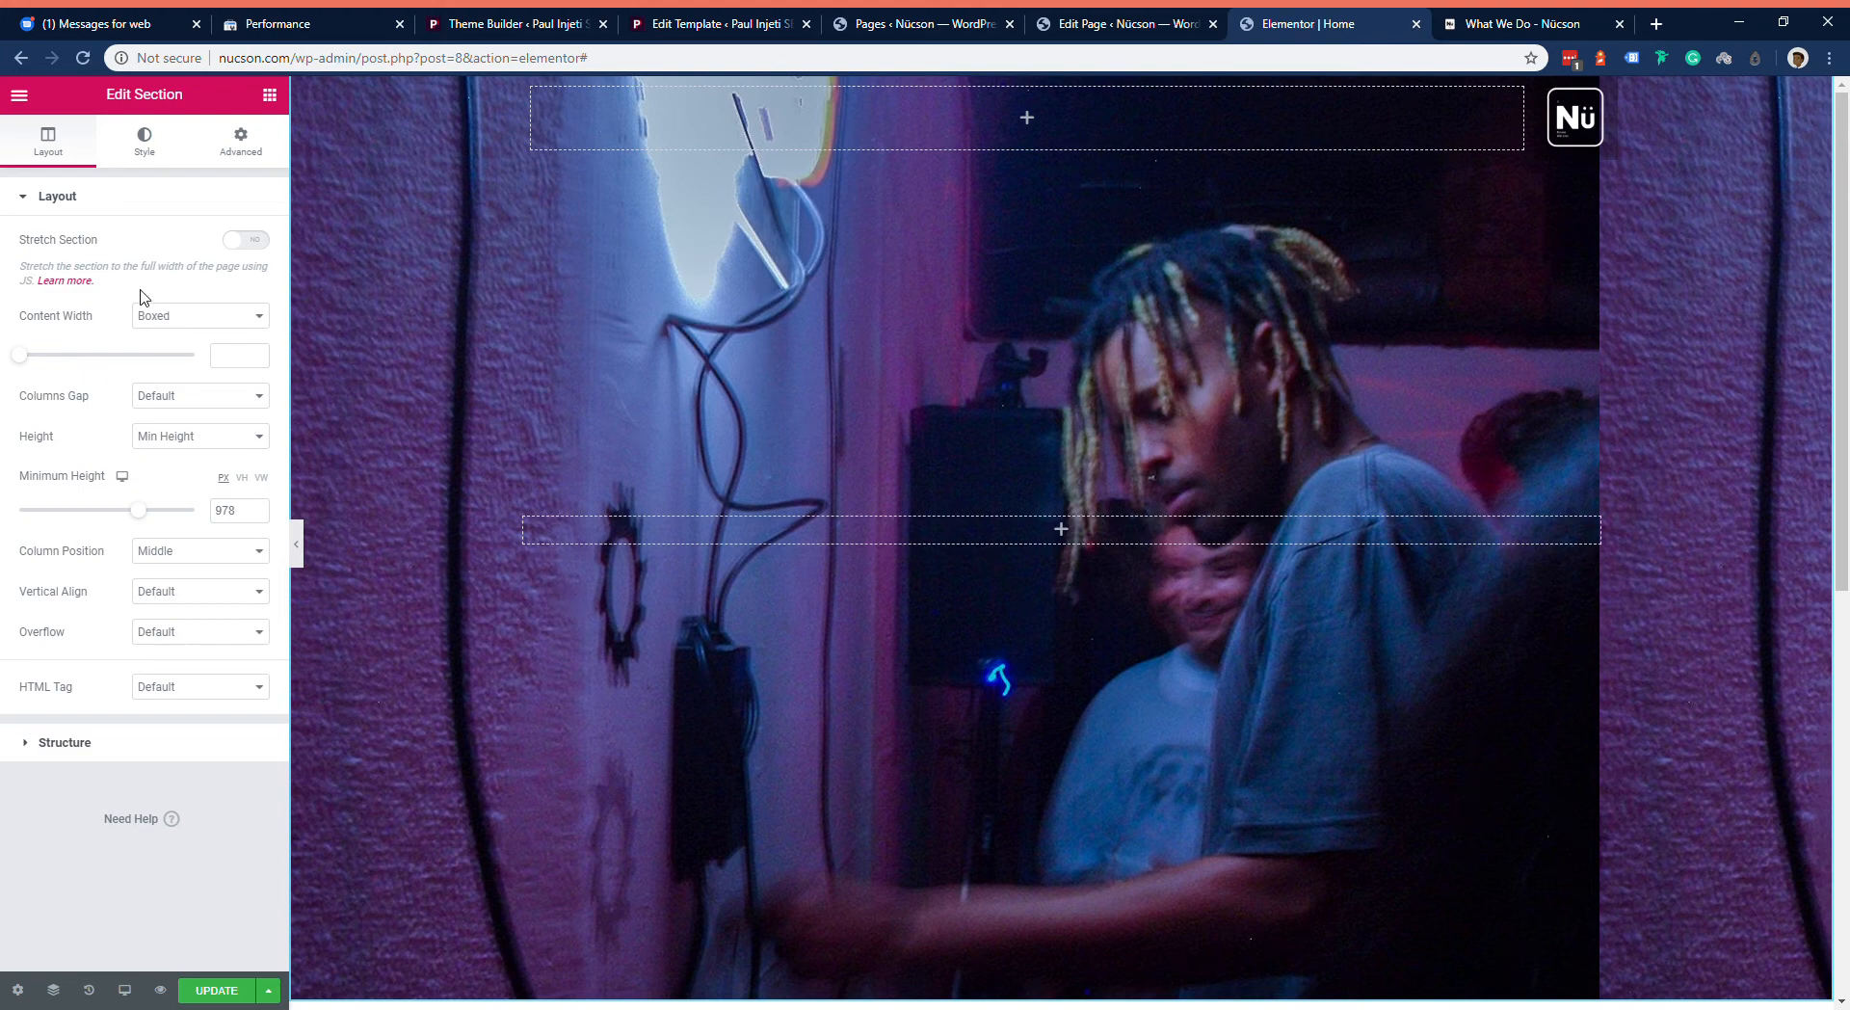
{"action": "left_click", "coordinate": [144, 145]}
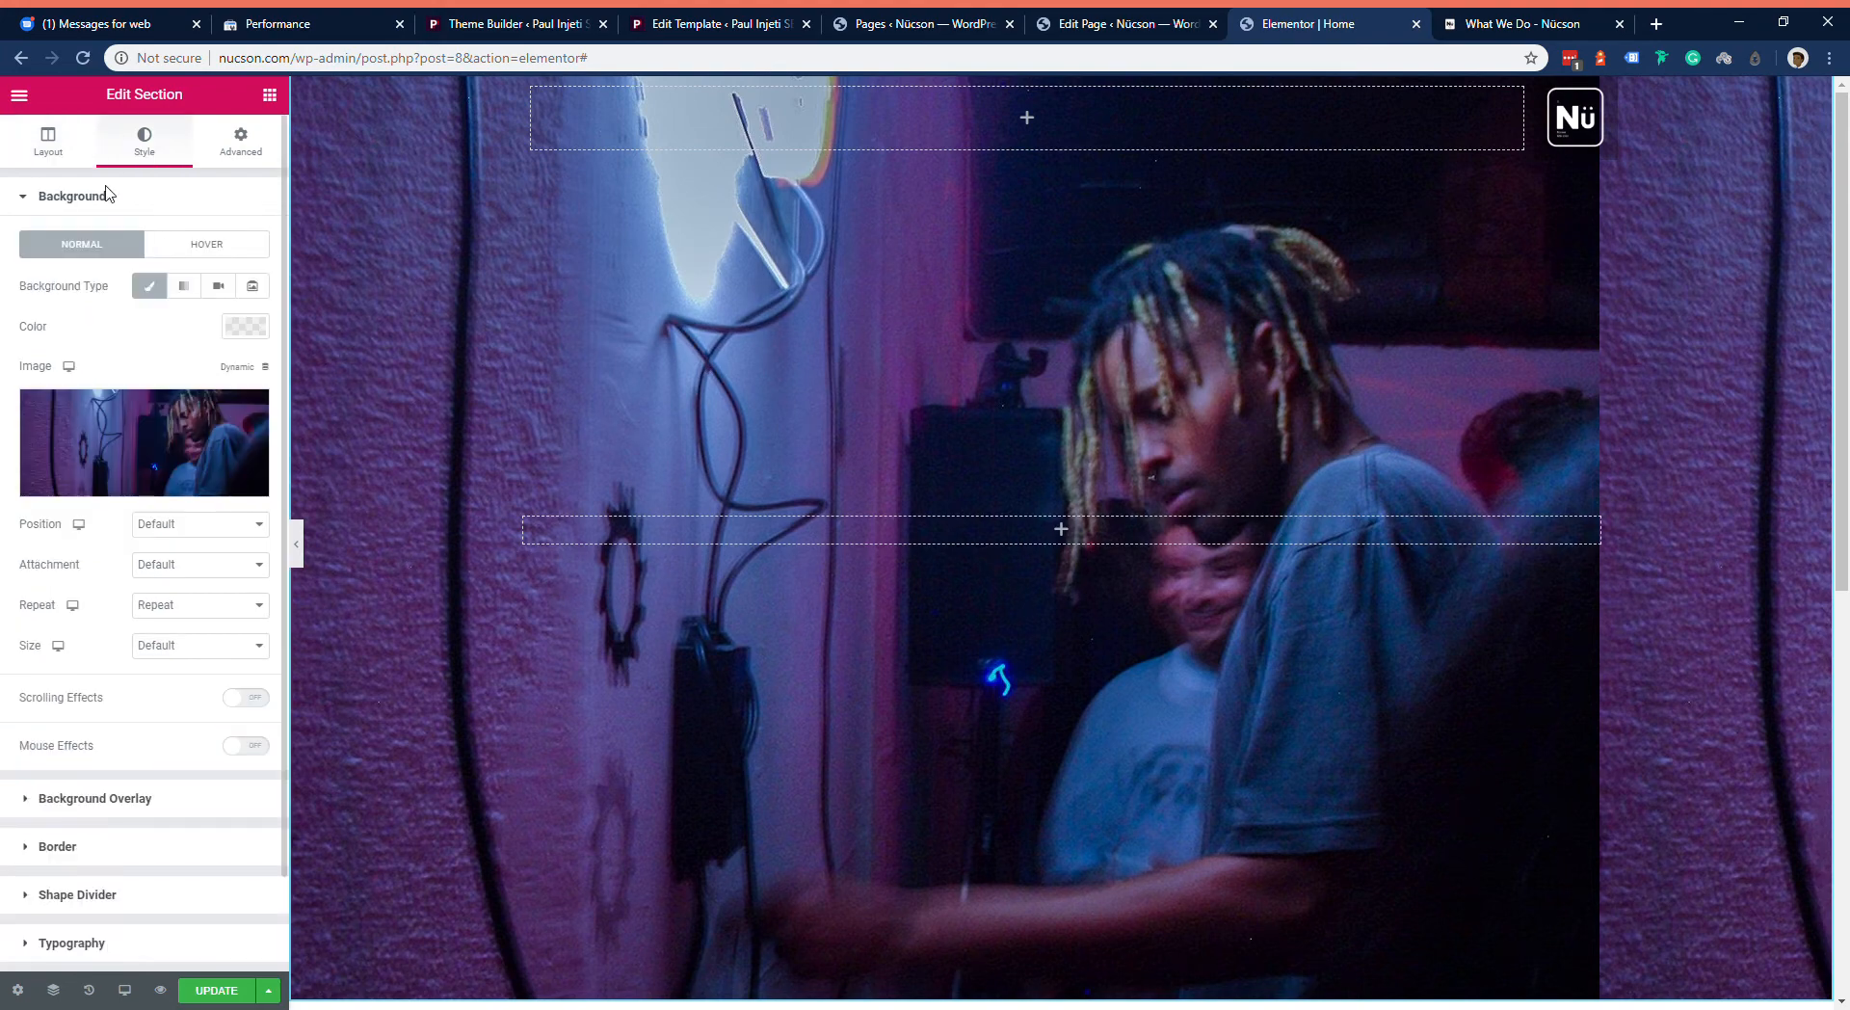
{"action": "left_click", "coordinate": [112, 809]}
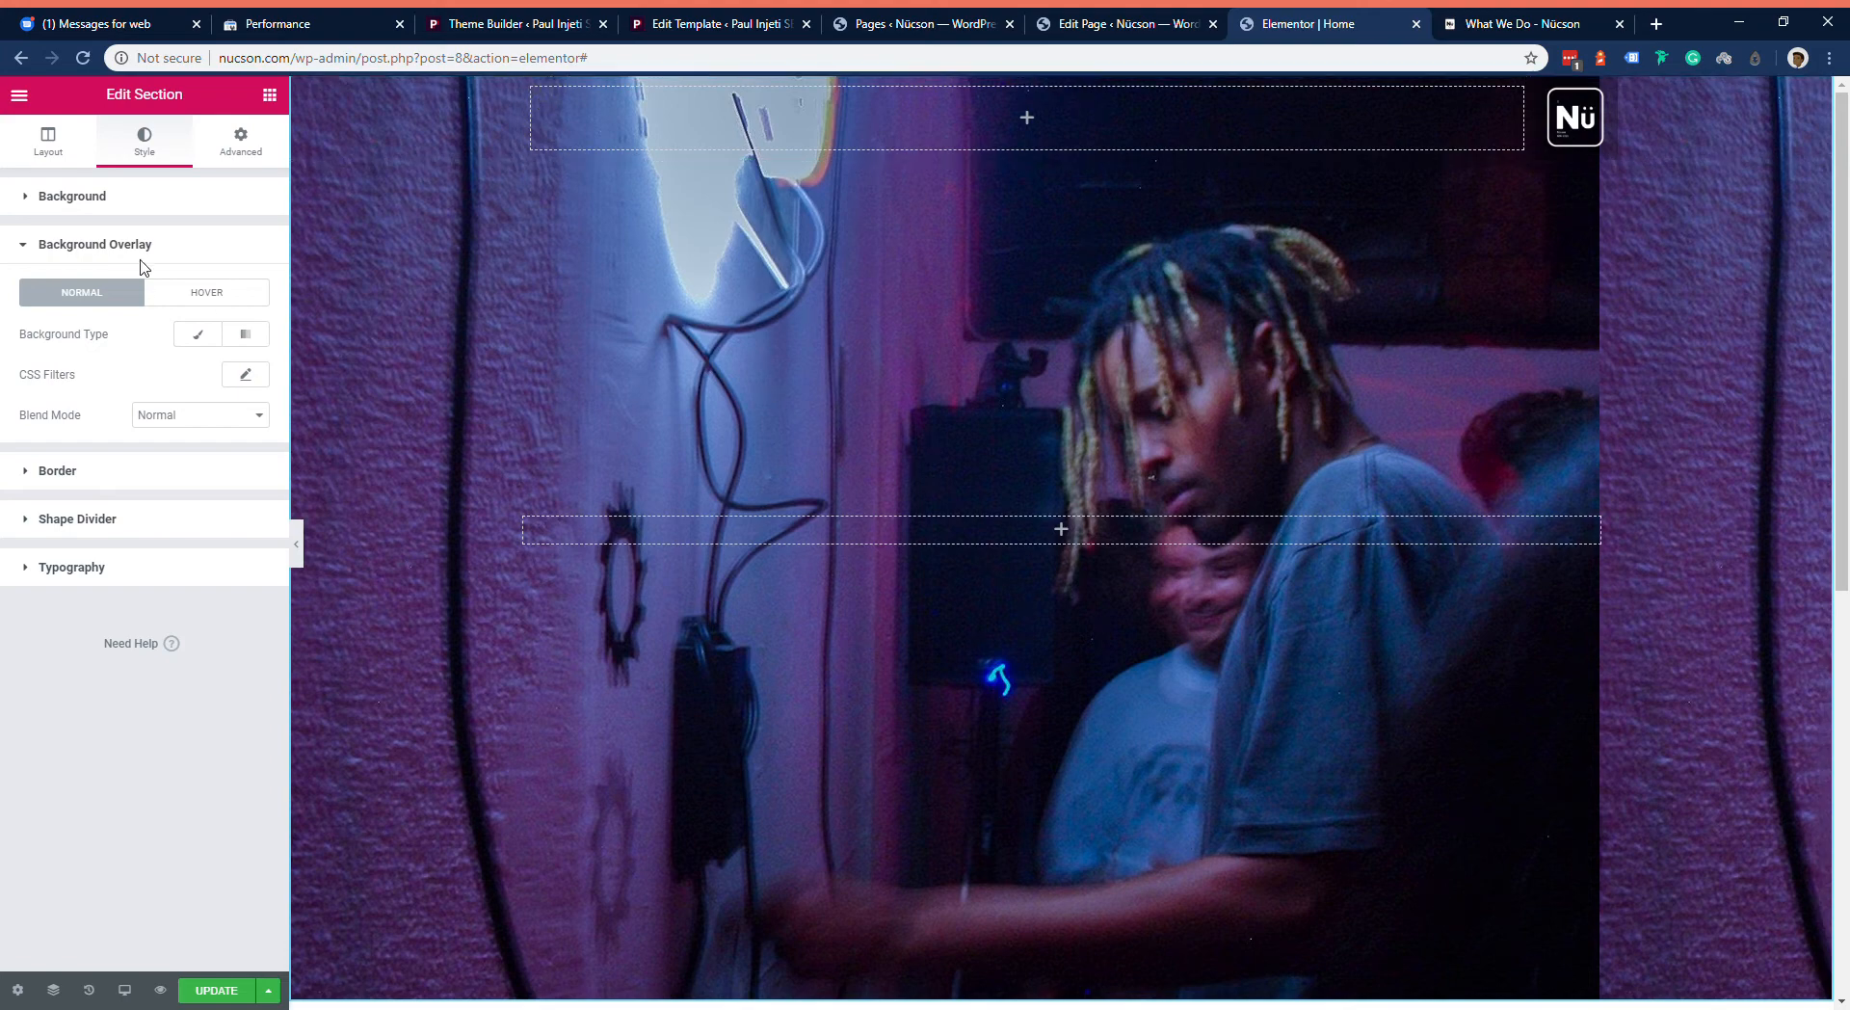
Step: Find the Nav Menu widget by searching for "nav" and place it in the header's wide empty column beside the logo
{"action": "left_click", "coordinate": [21, 97]}
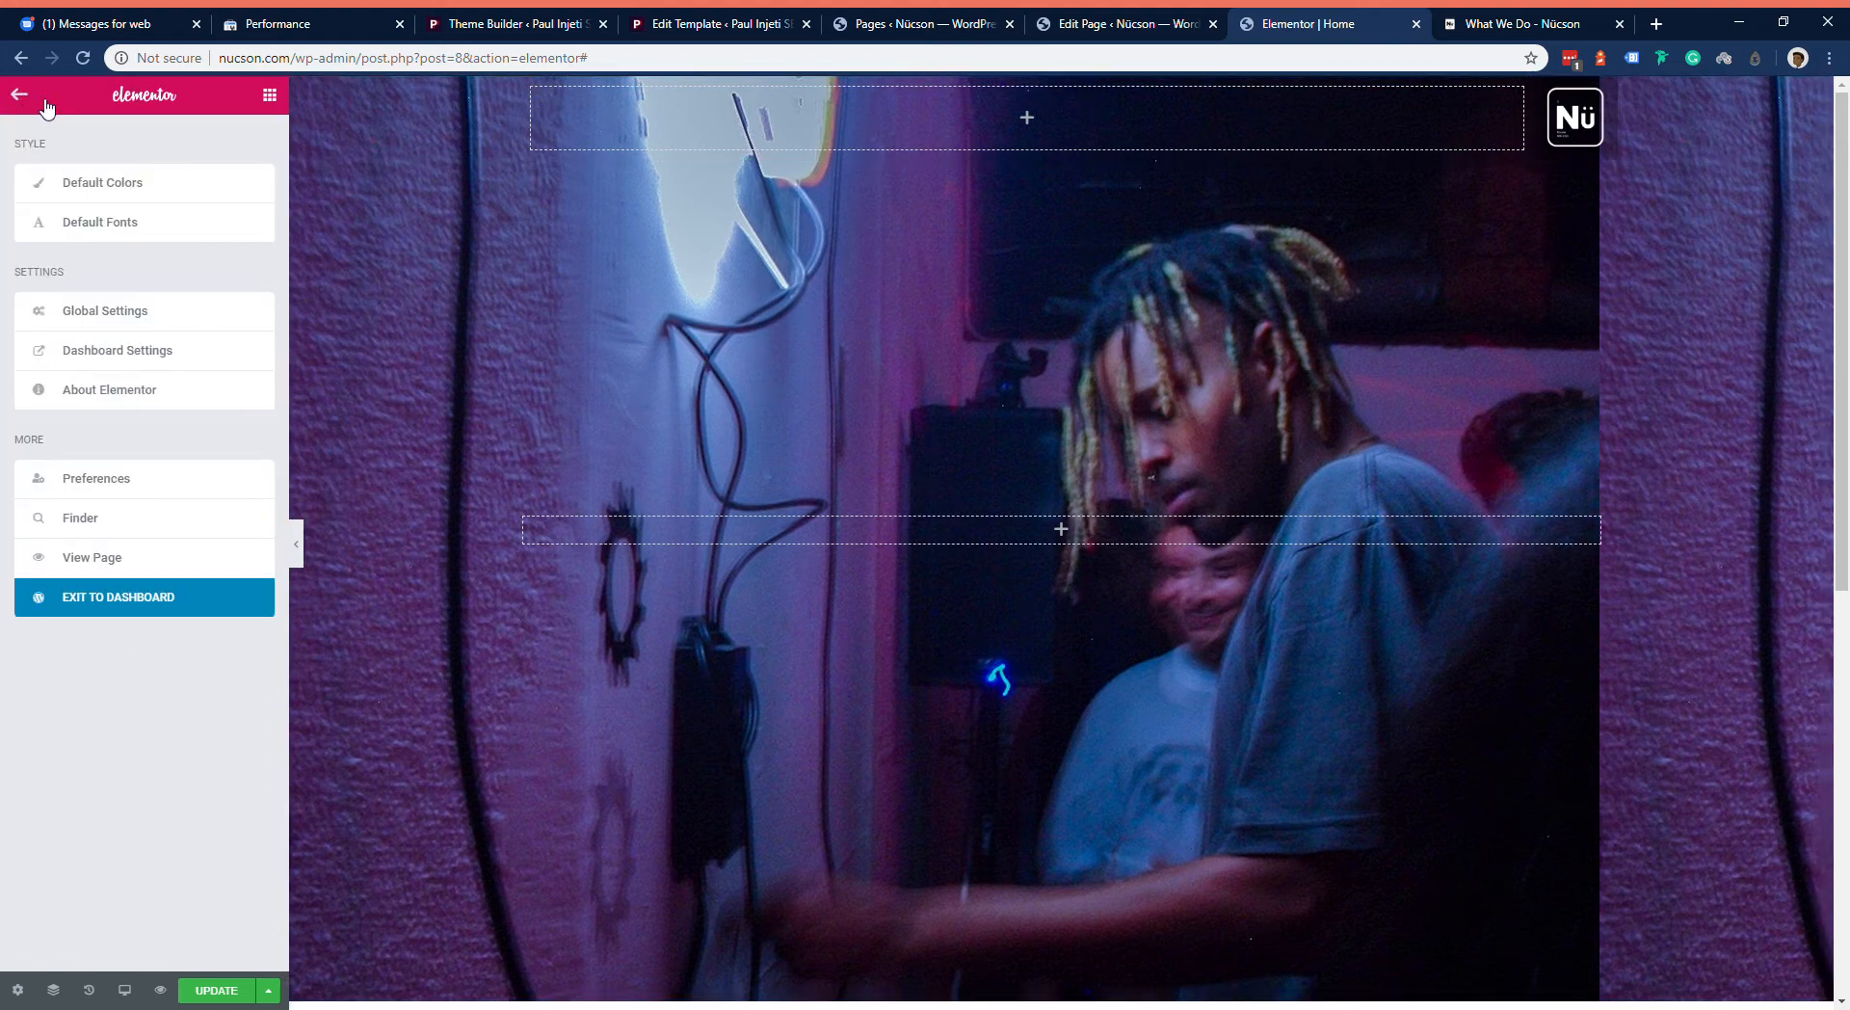
{"action": "left_click", "coordinate": [27, 97]}
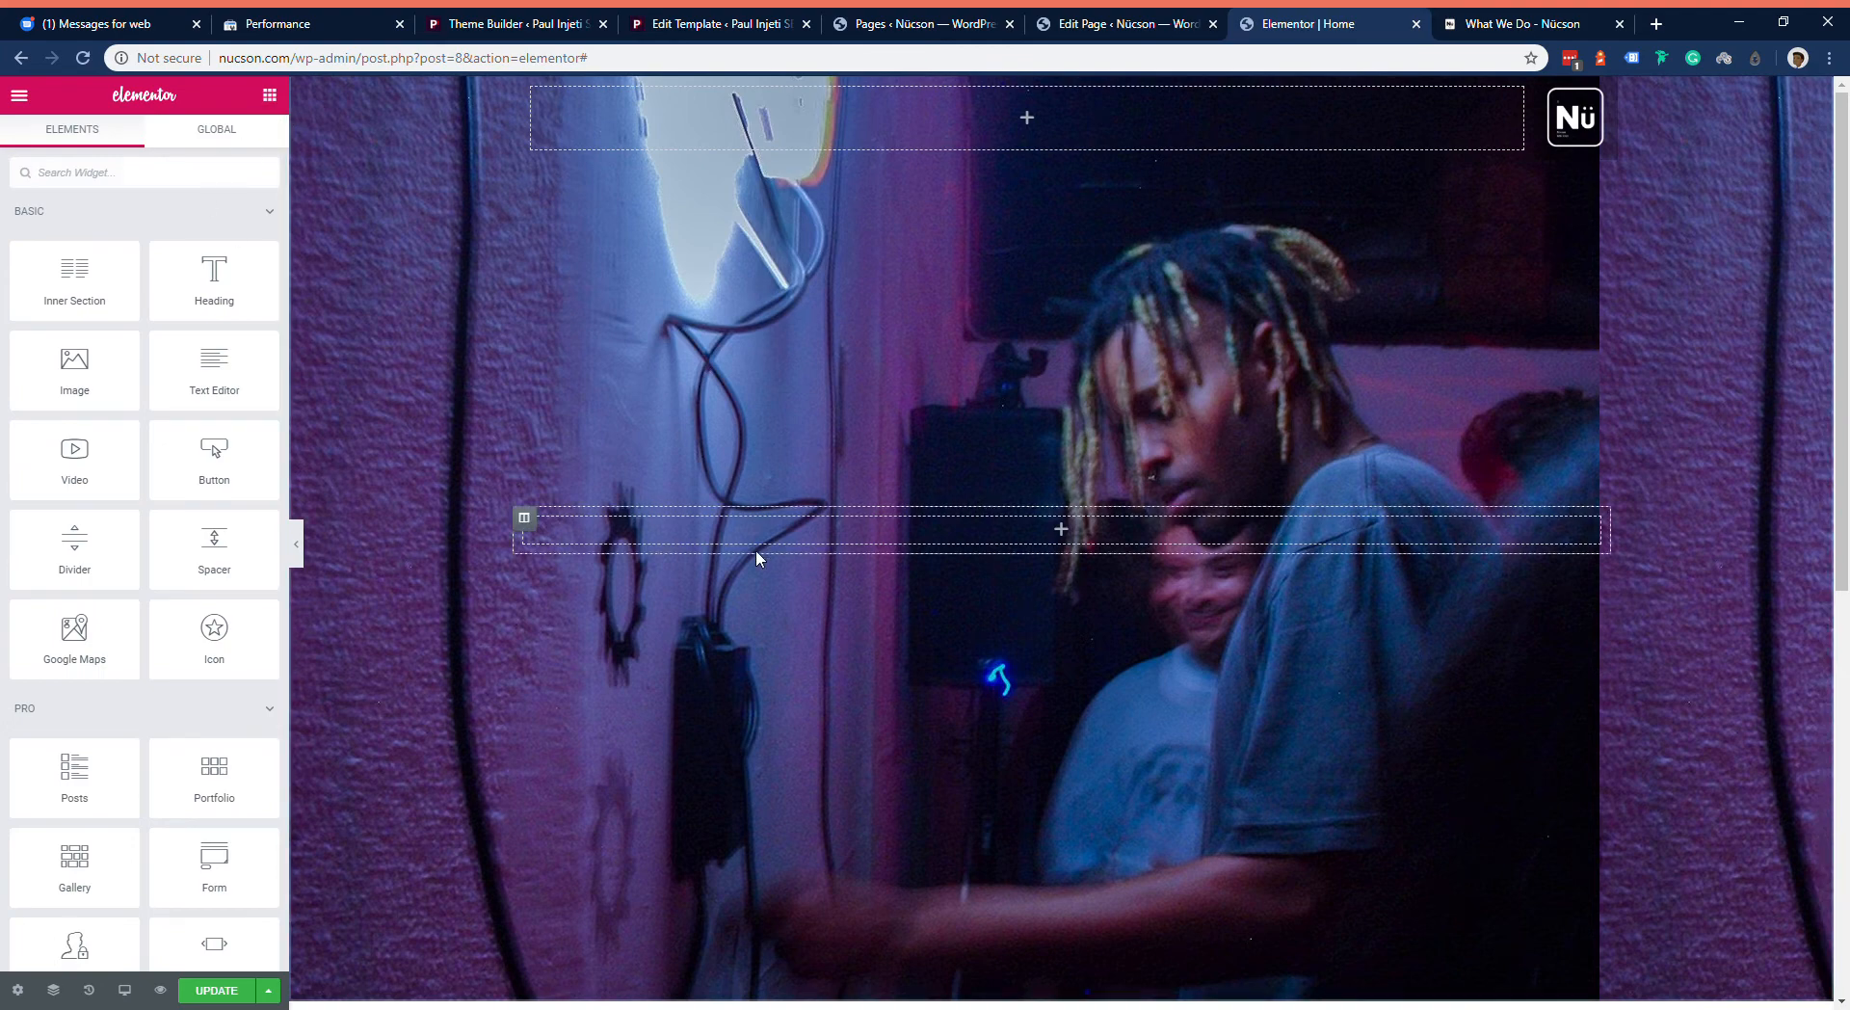
{"action": "left_click", "coordinate": [167, 183]}
{"action": "type", "text": "nav"}
{"action": "left_click_drag", "start_coordinate": [252, 235], "coordinate": [949, 126]}
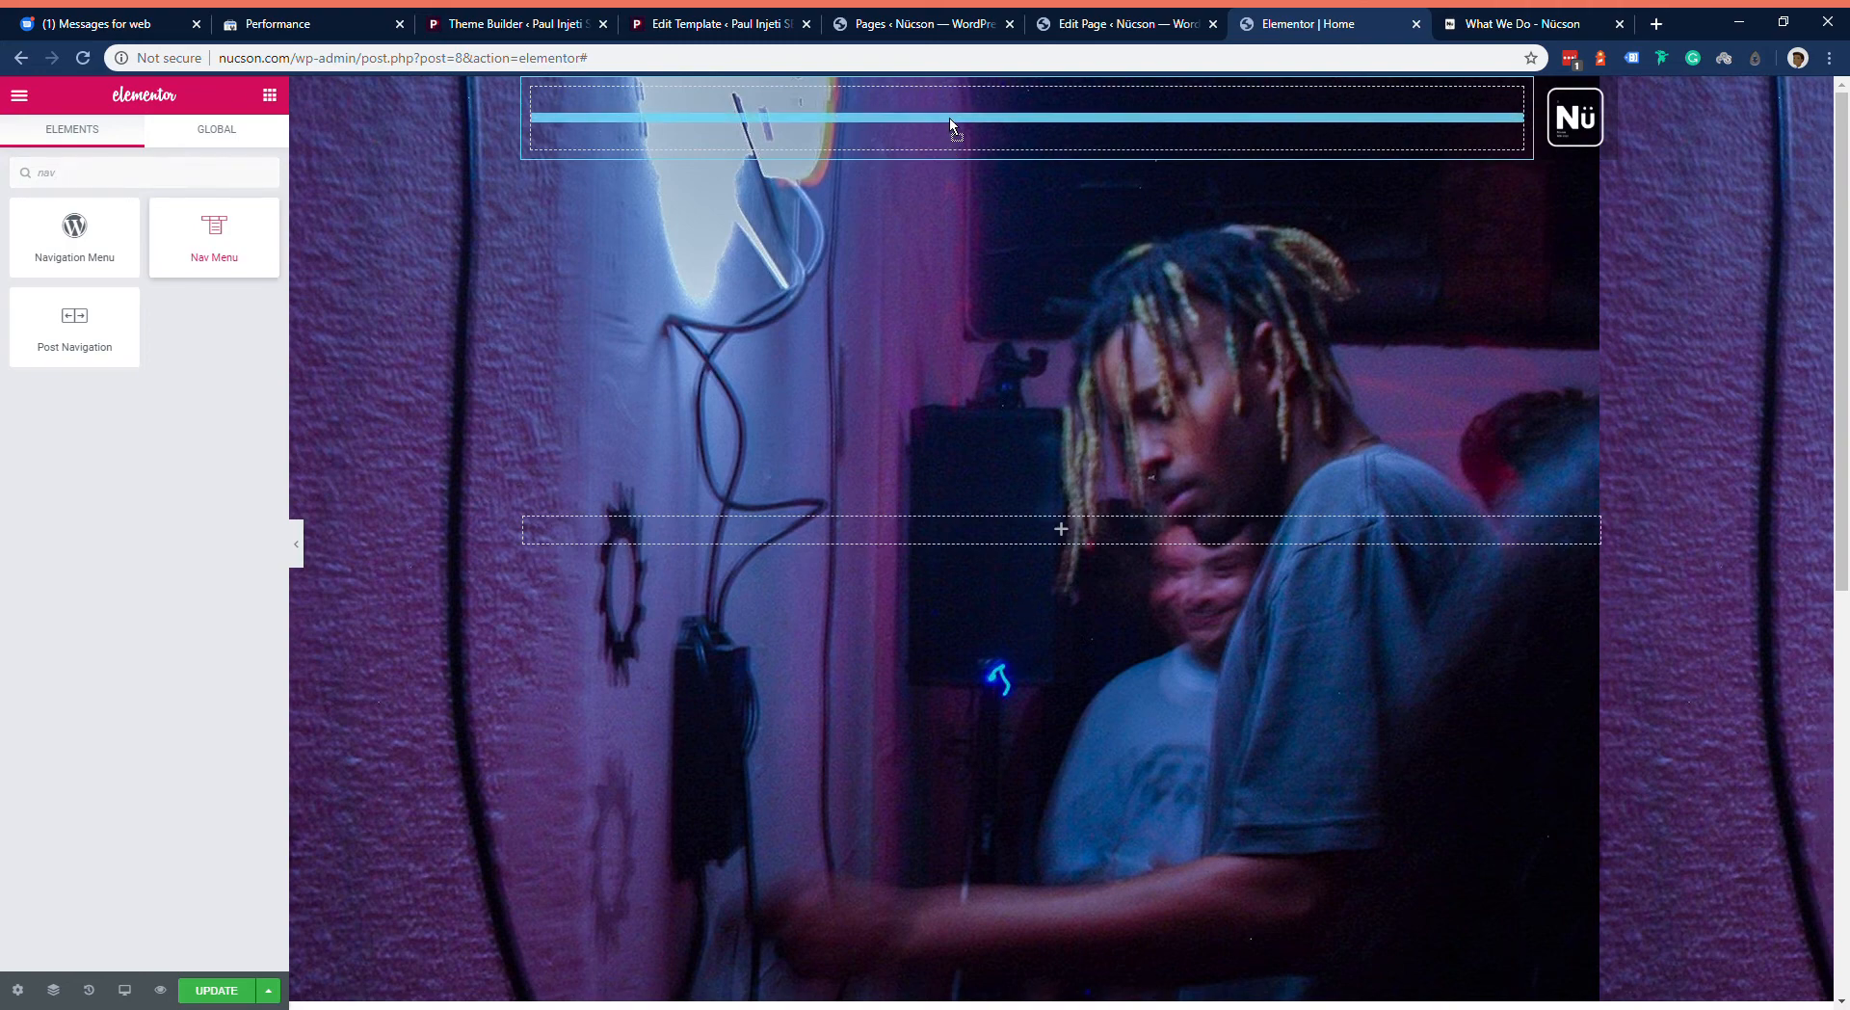
{"action": "left_click_drag", "start_coordinate": [951, 120], "coordinate": [950, 120]}
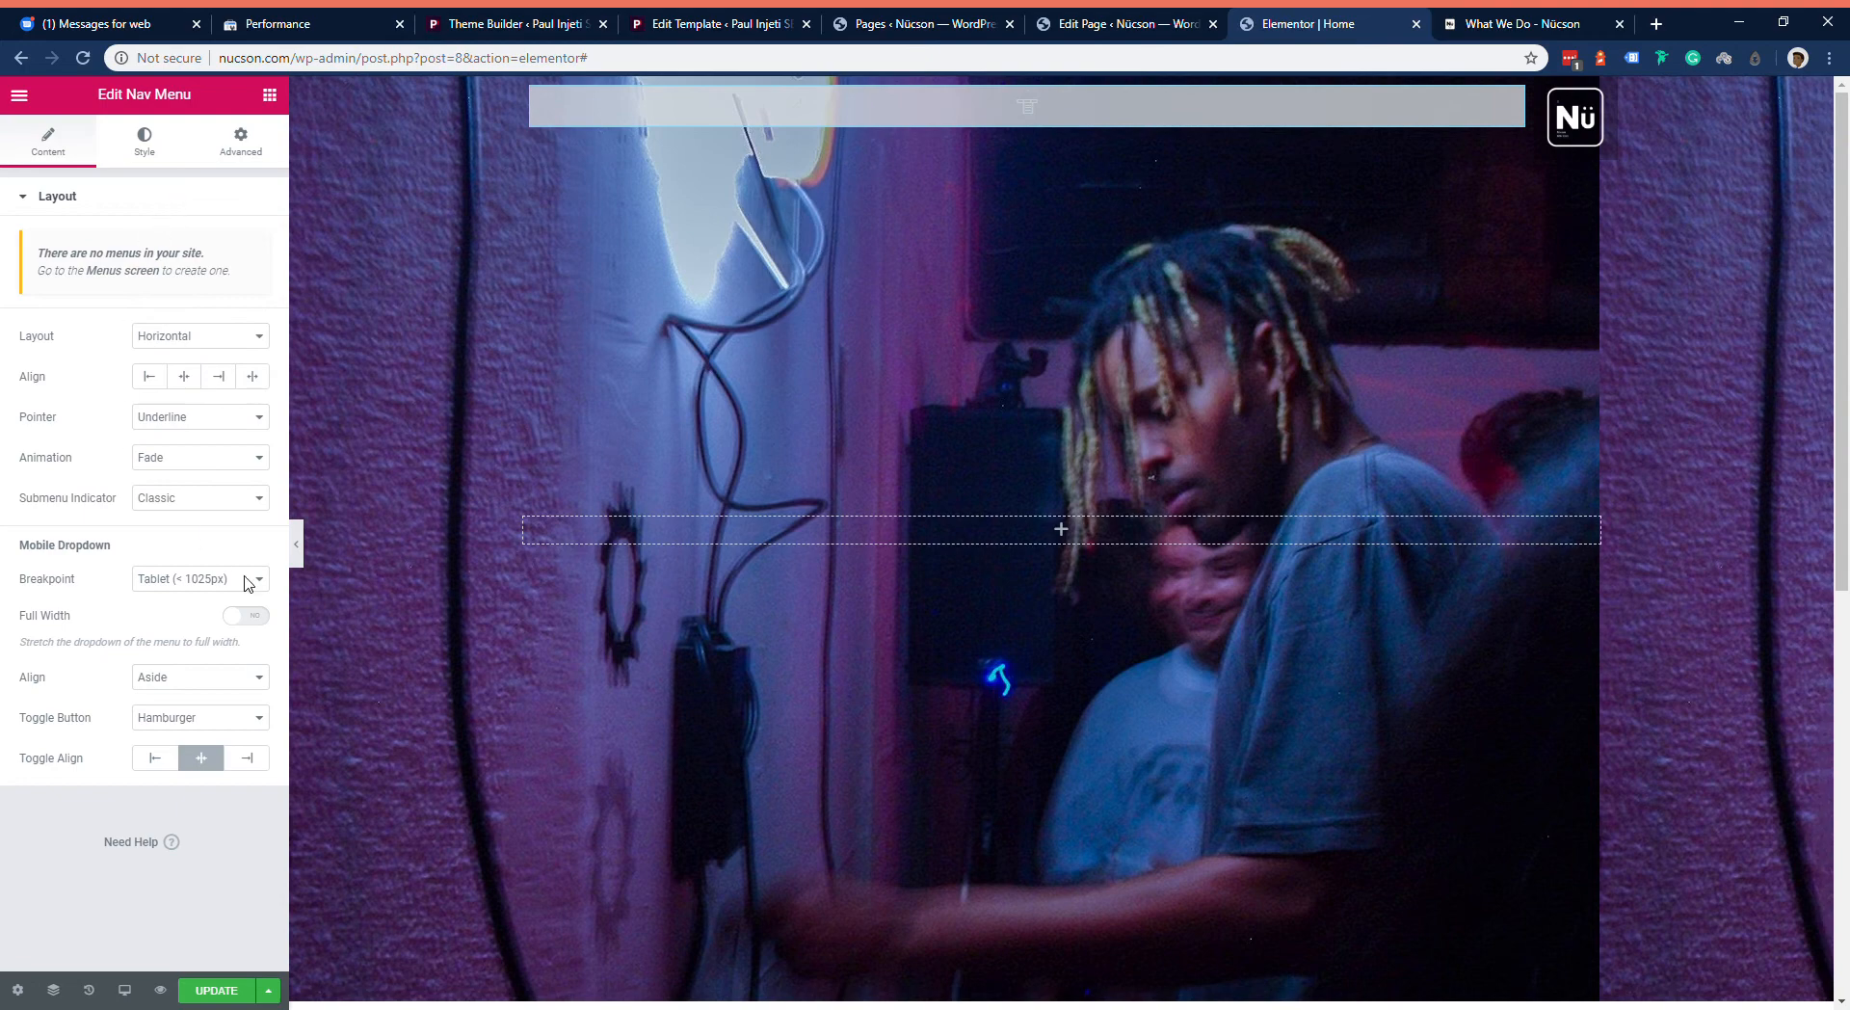
Step: Give the photo section a Classic background overlay using the yellow "sun file" image from the media library
{"action": "scroll", "coordinate": [934, 520], "scroll_direction": "down", "scroll_amount": 6}
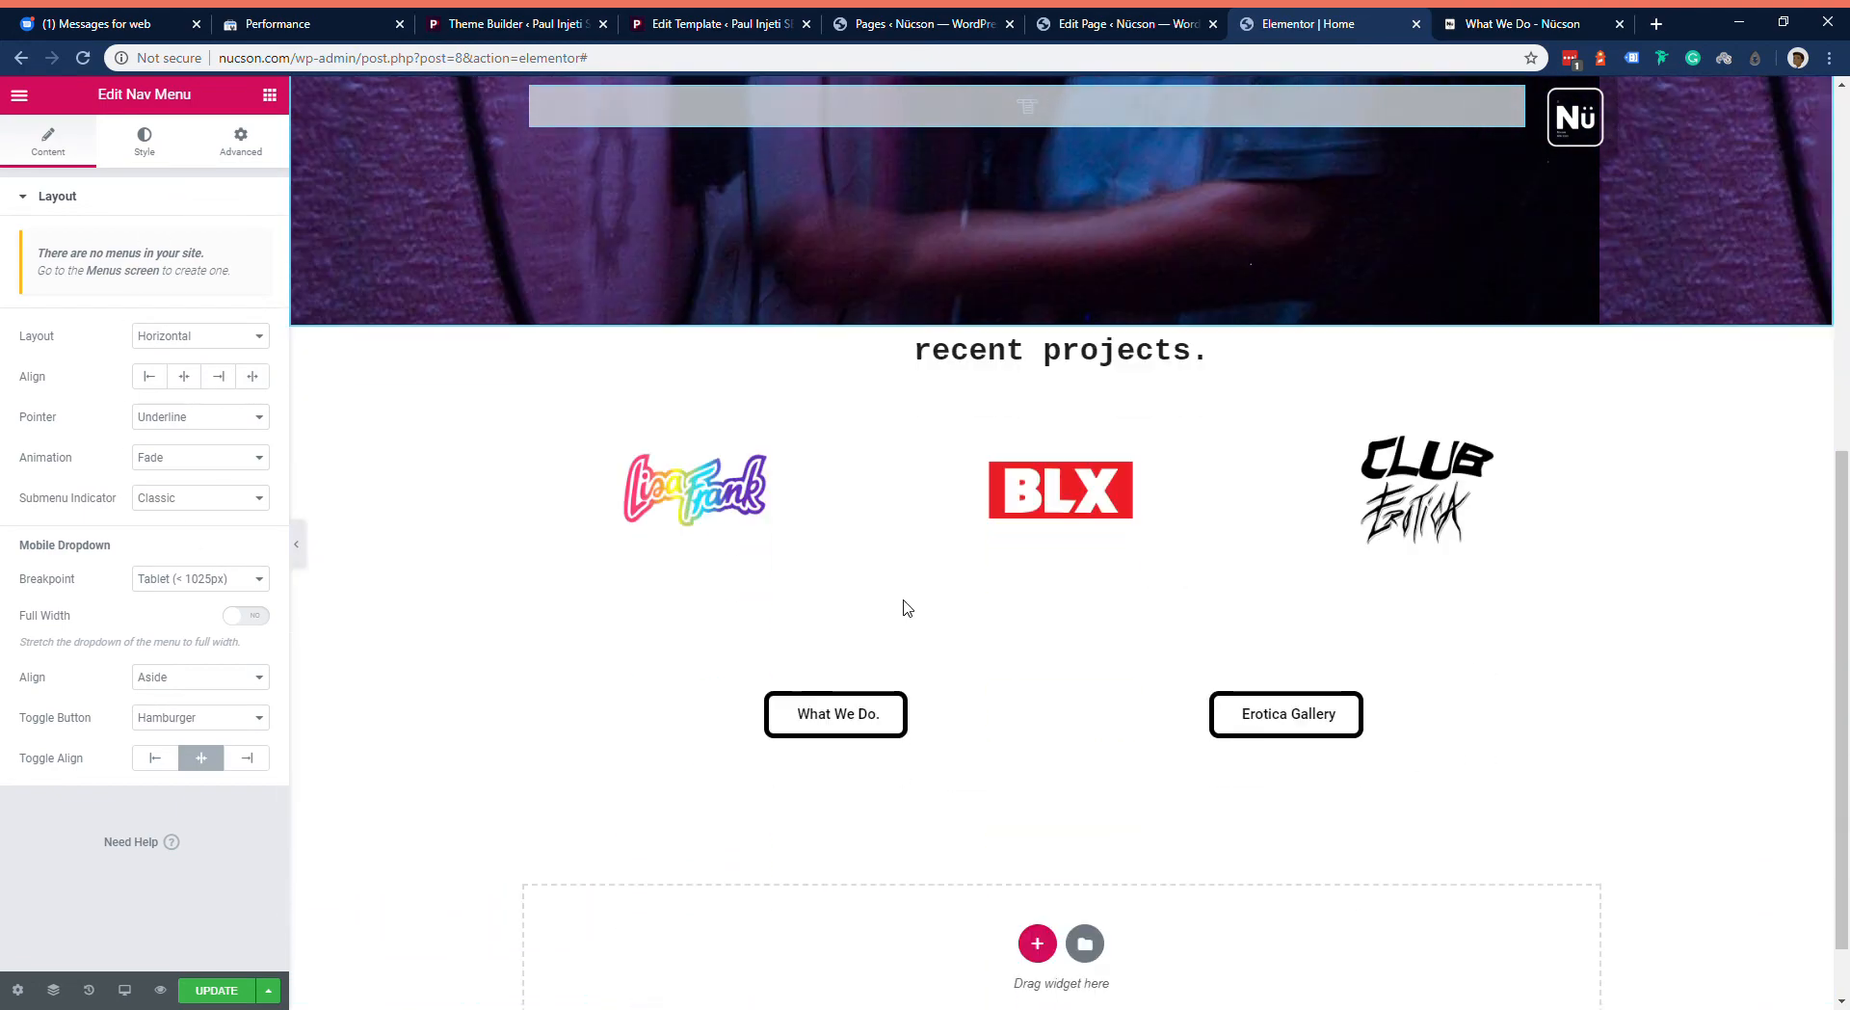
{"action": "scroll", "coordinate": [906, 607], "scroll_direction": "up", "scroll_amount": 6}
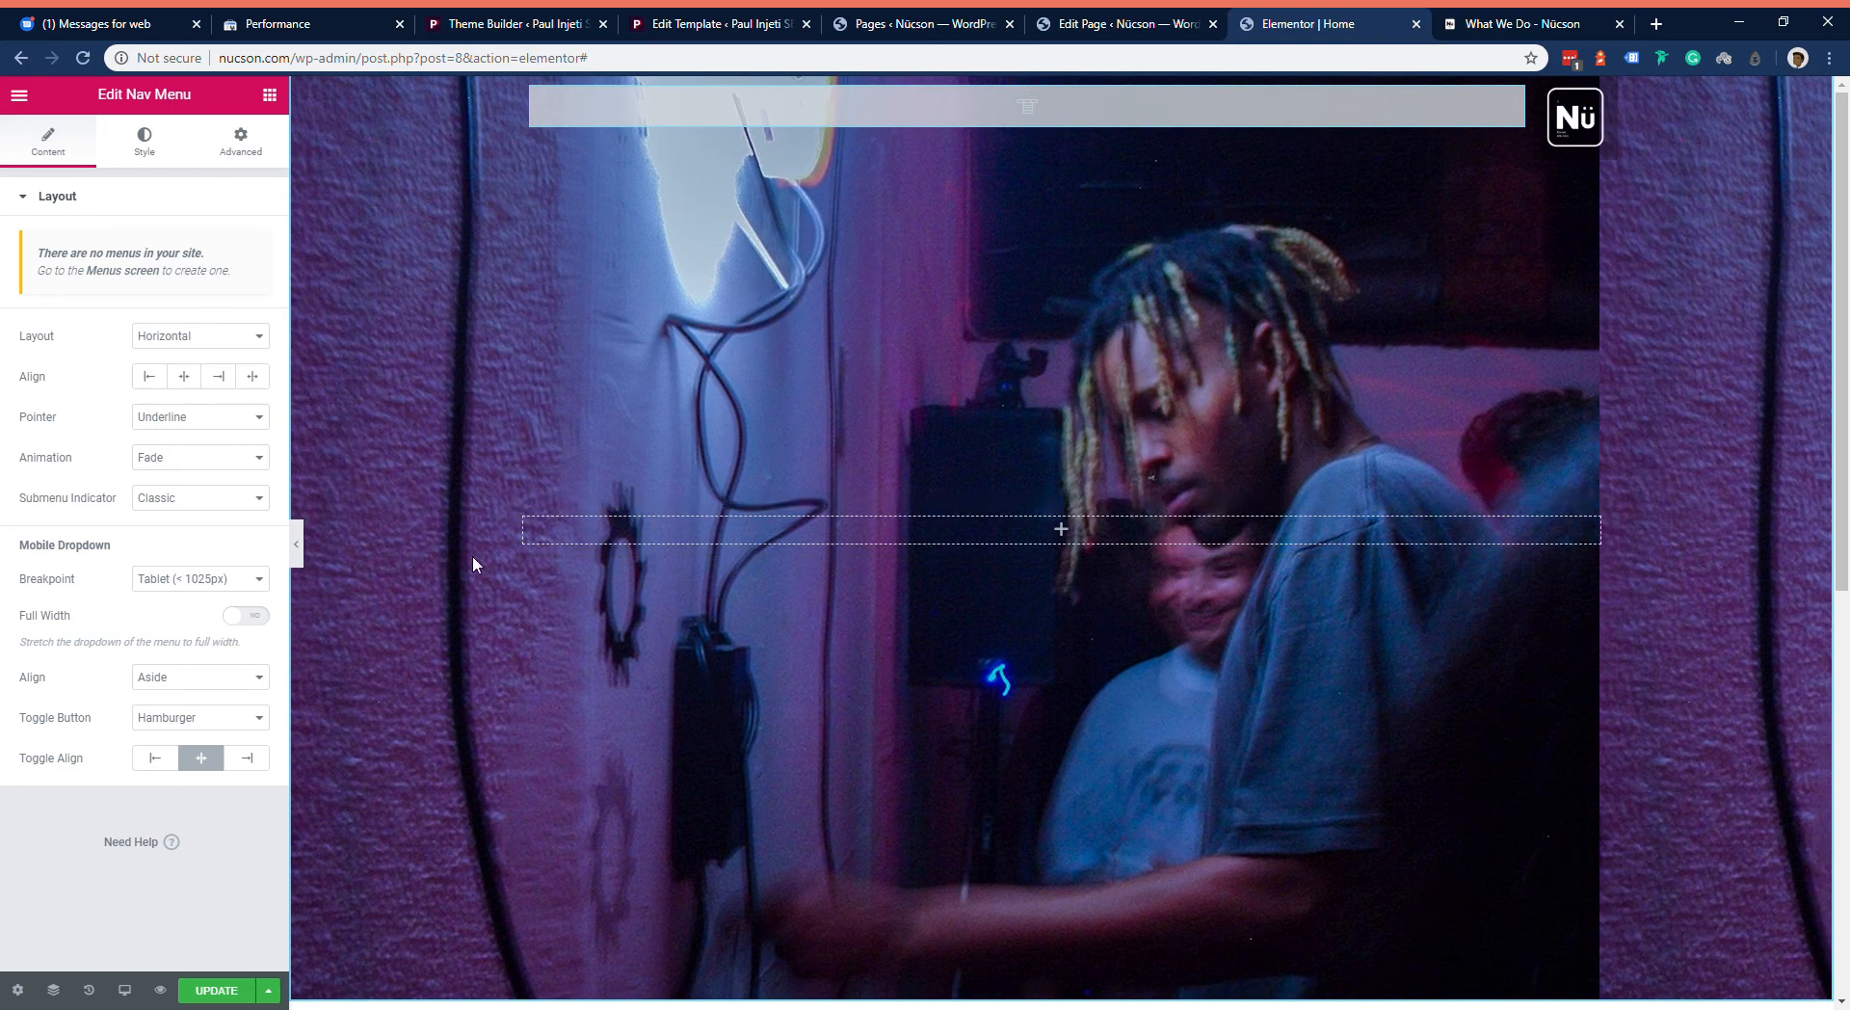
{"action": "scroll", "coordinate": [871, 628], "scroll_direction": "down", "scroll_amount": 4}
{"action": "scroll", "coordinate": [872, 628], "scroll_direction": "up", "scroll_amount": 4}
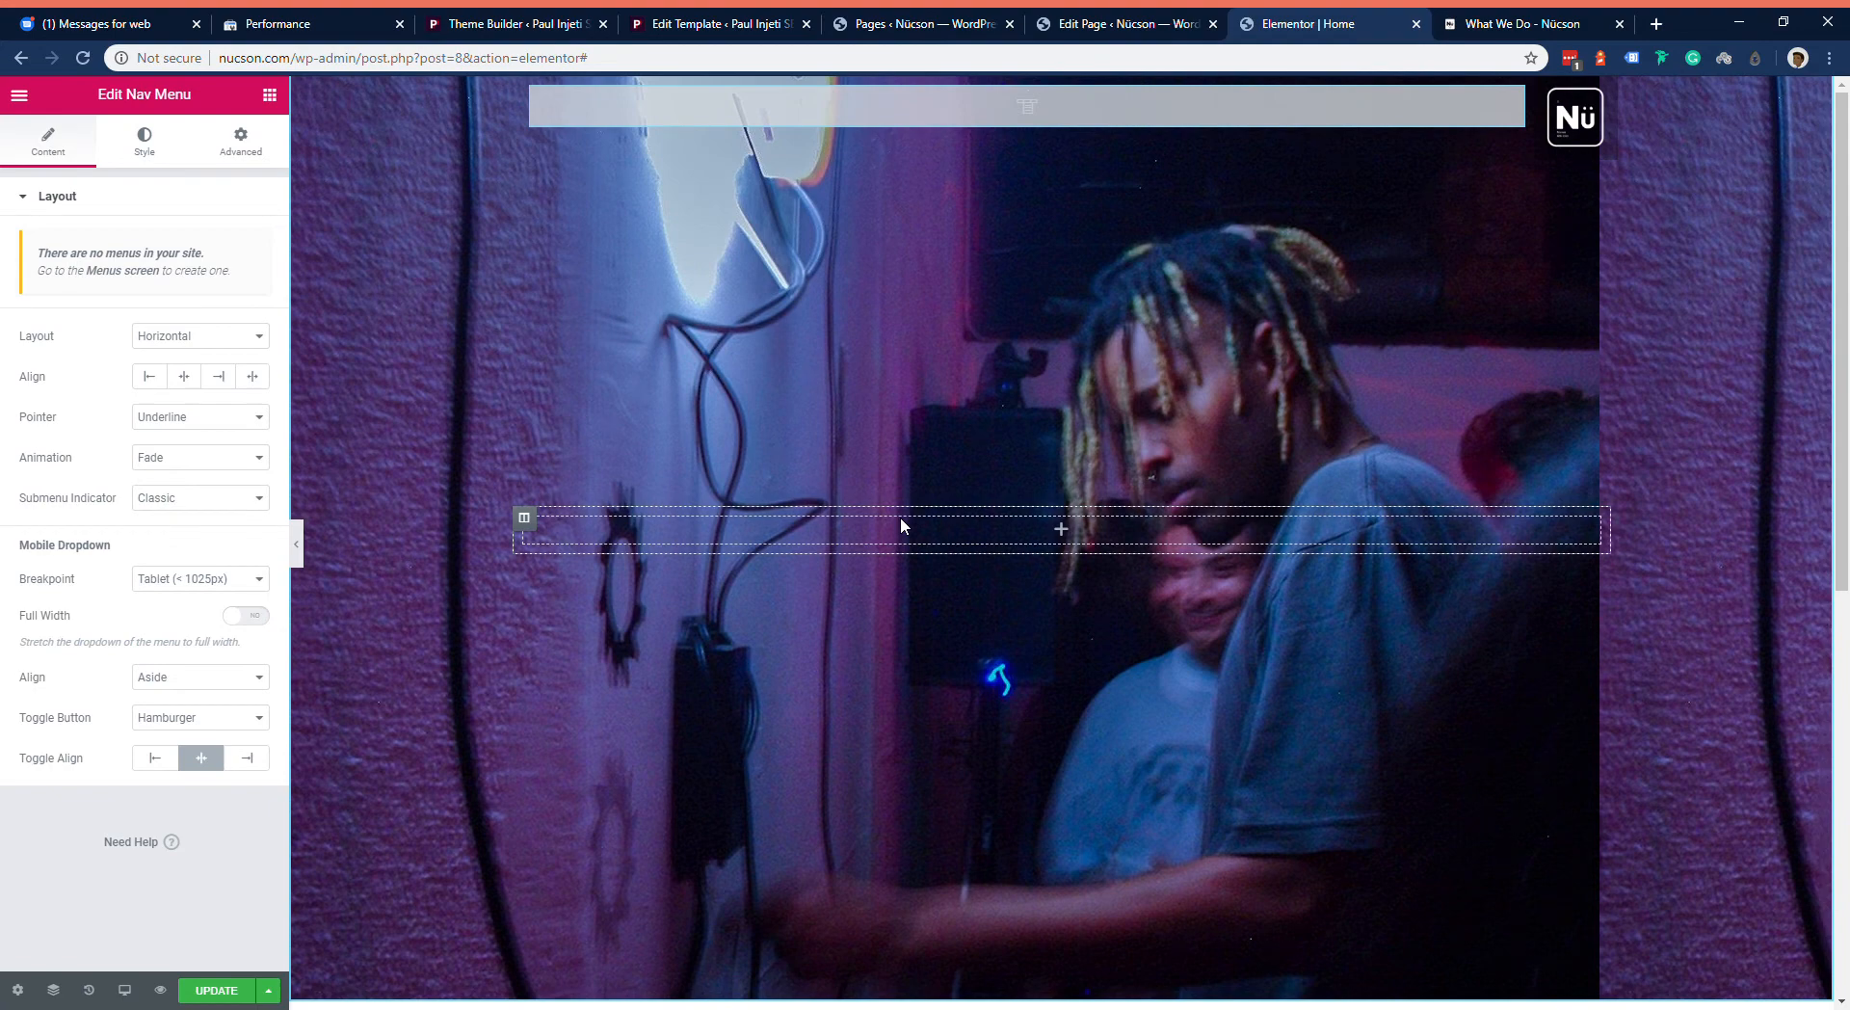
{"action": "right_click", "coordinate": [887, 672]}
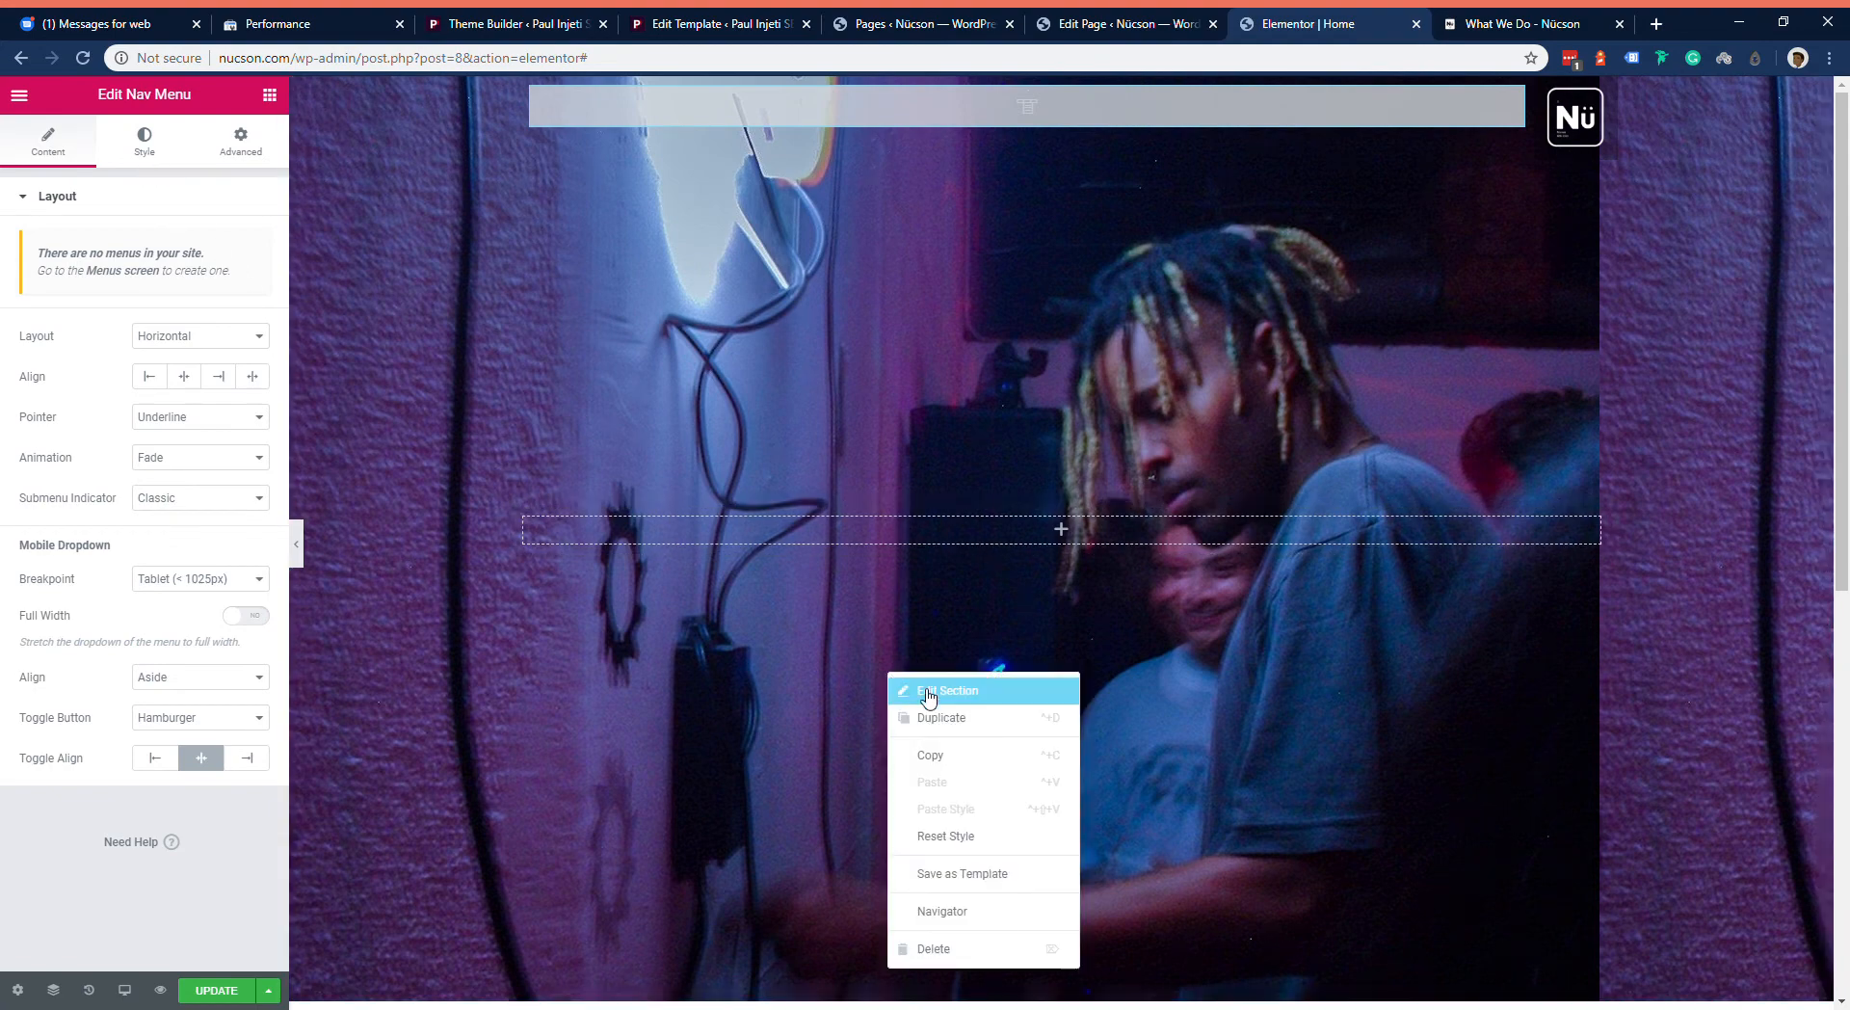
{"action": "left_click", "coordinate": [174, 152]}
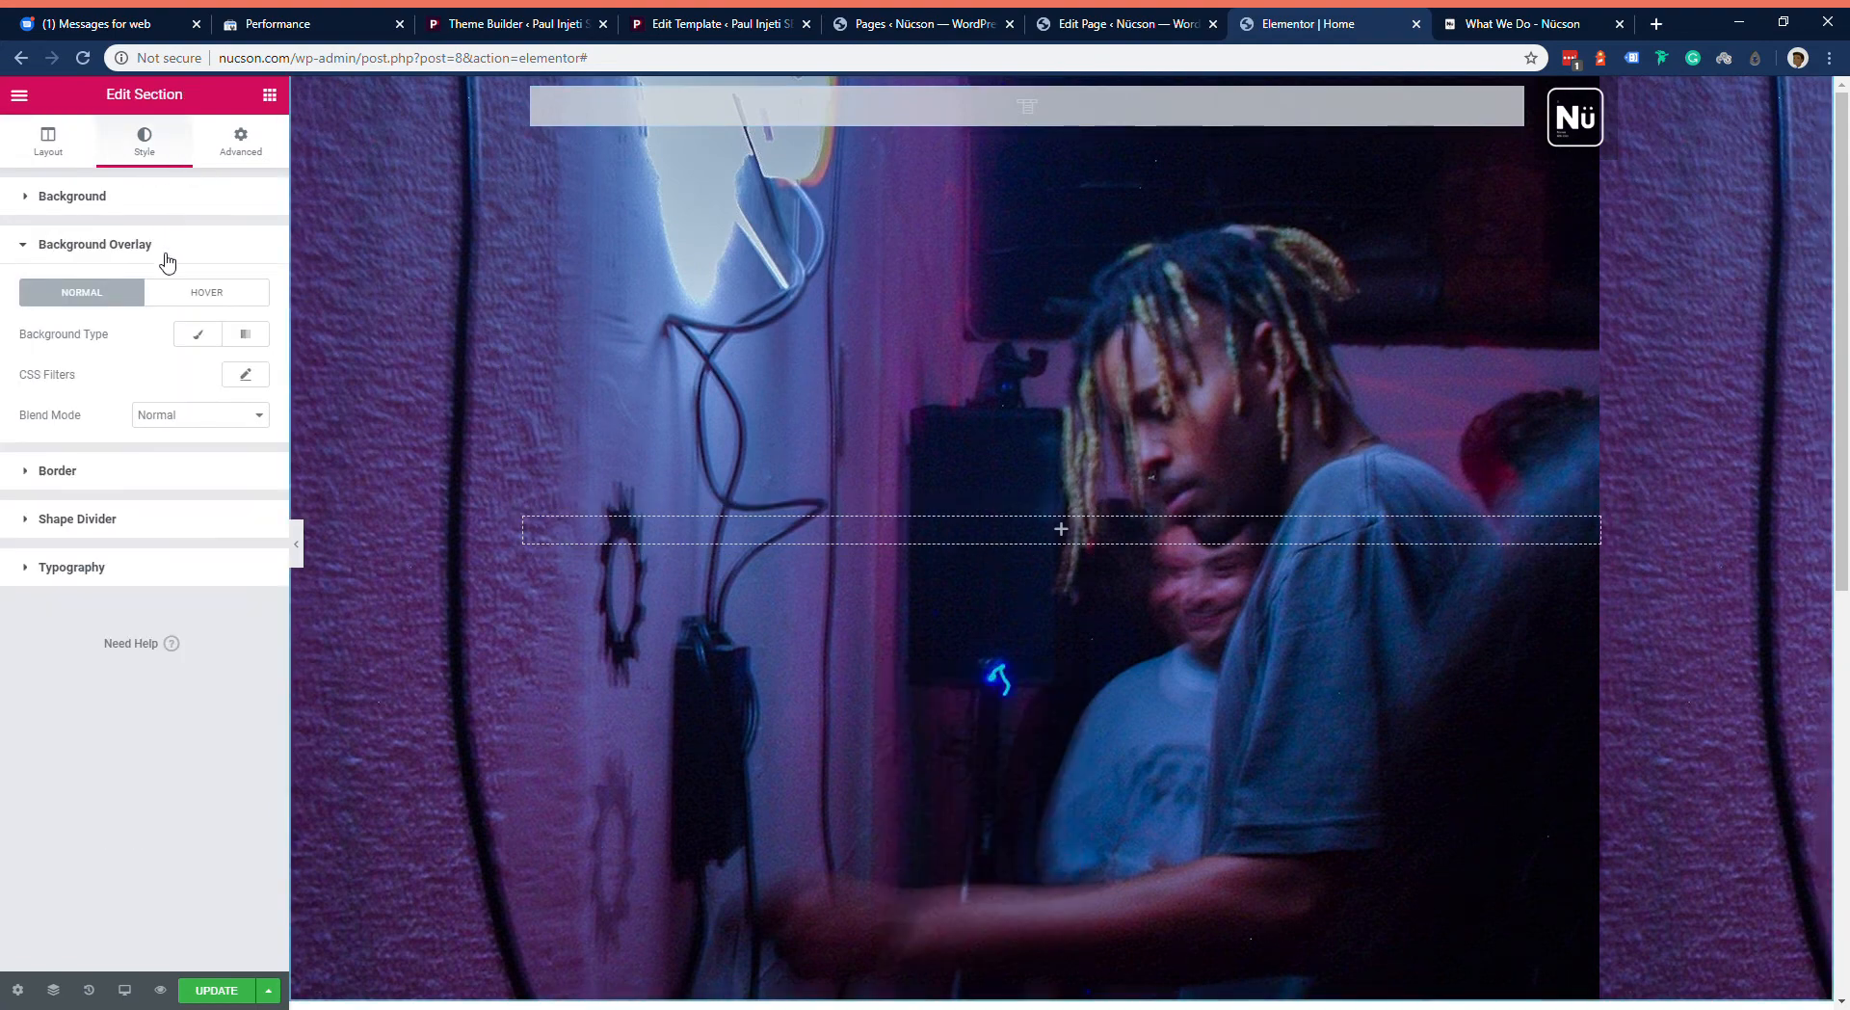
{"action": "left_click", "coordinate": [199, 339]}
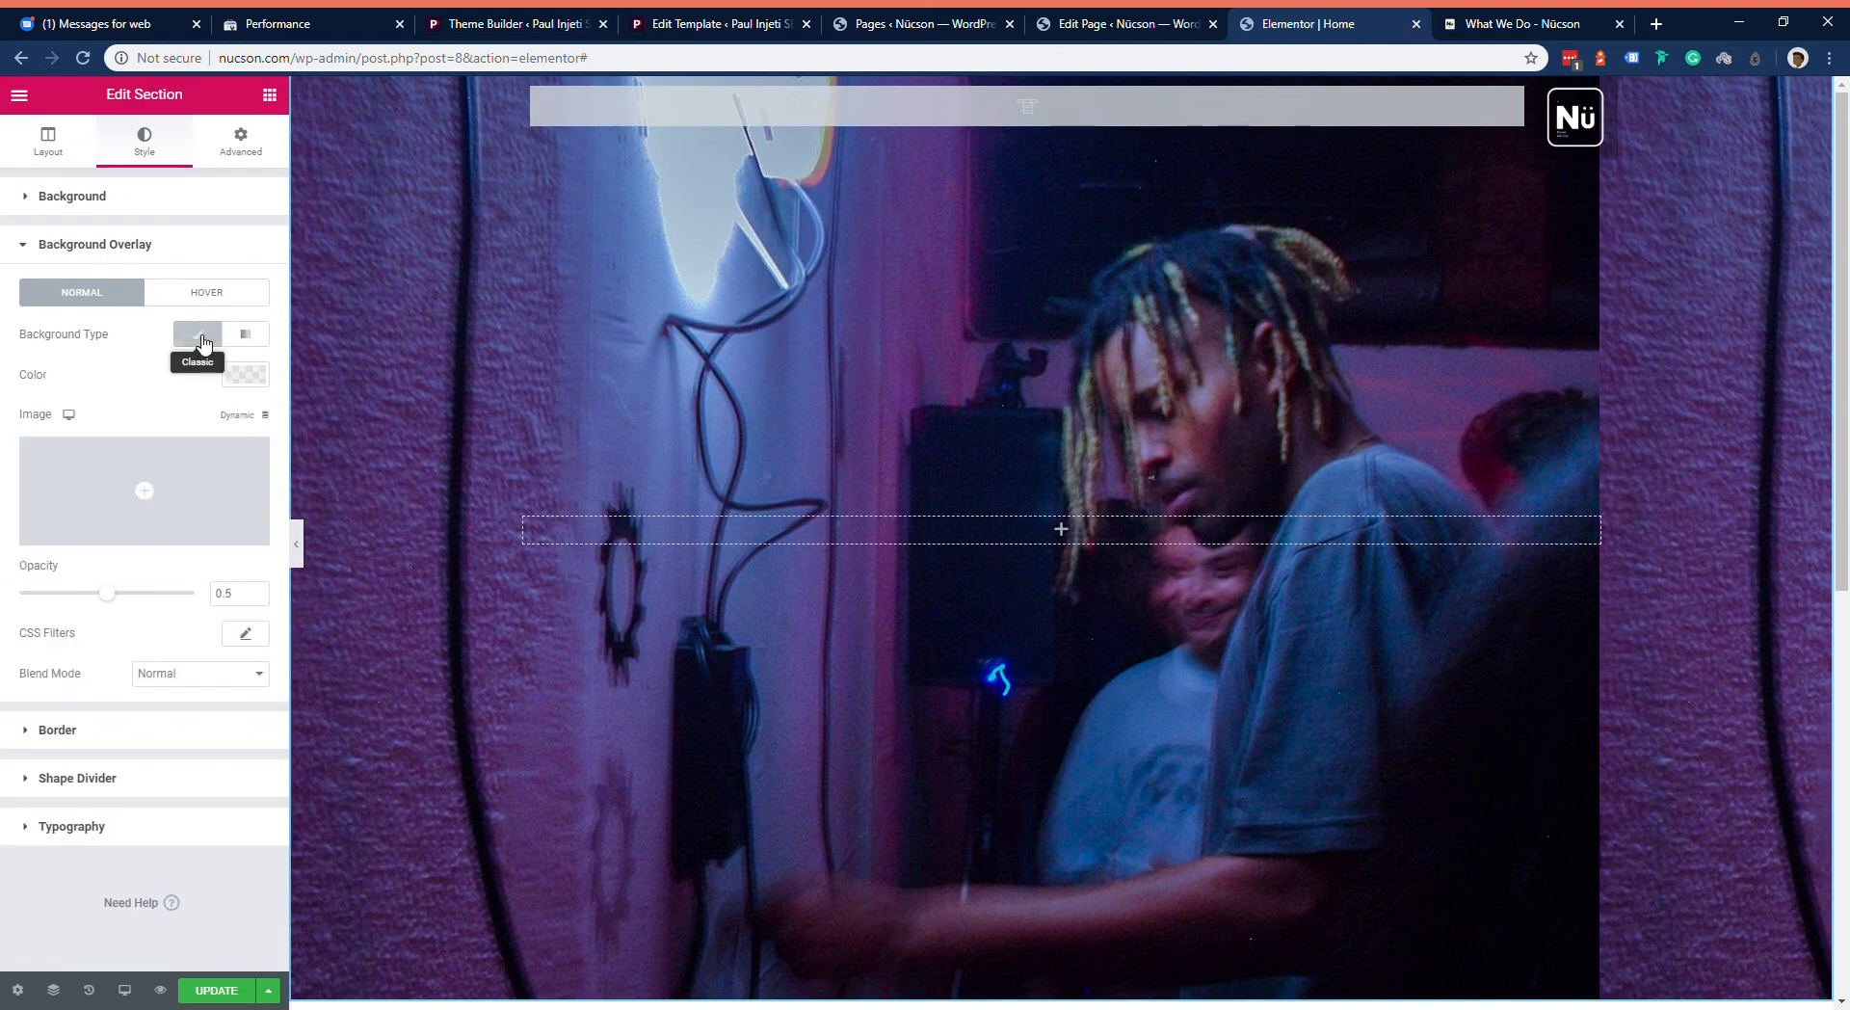
{"action": "left_click", "coordinate": [164, 478]}
{"action": "left_click", "coordinate": [999, 395]}
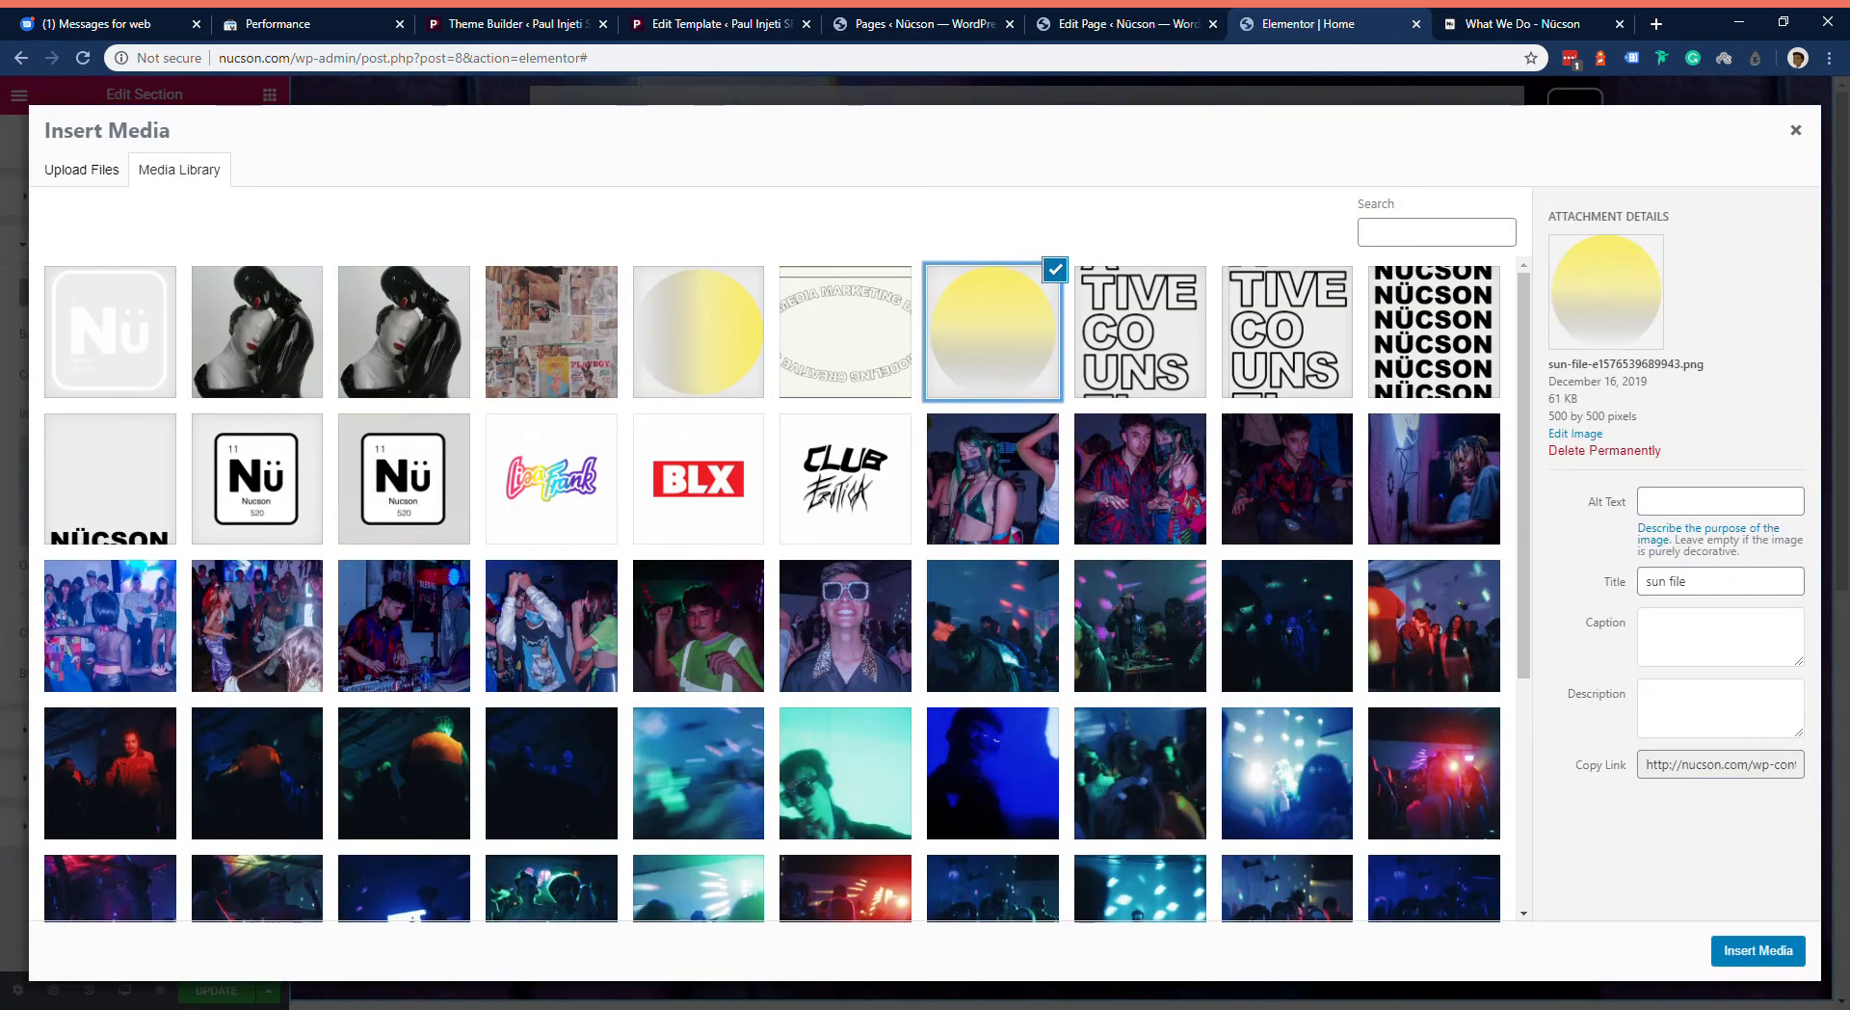
{"action": "left_click", "coordinate": [1756, 952]}
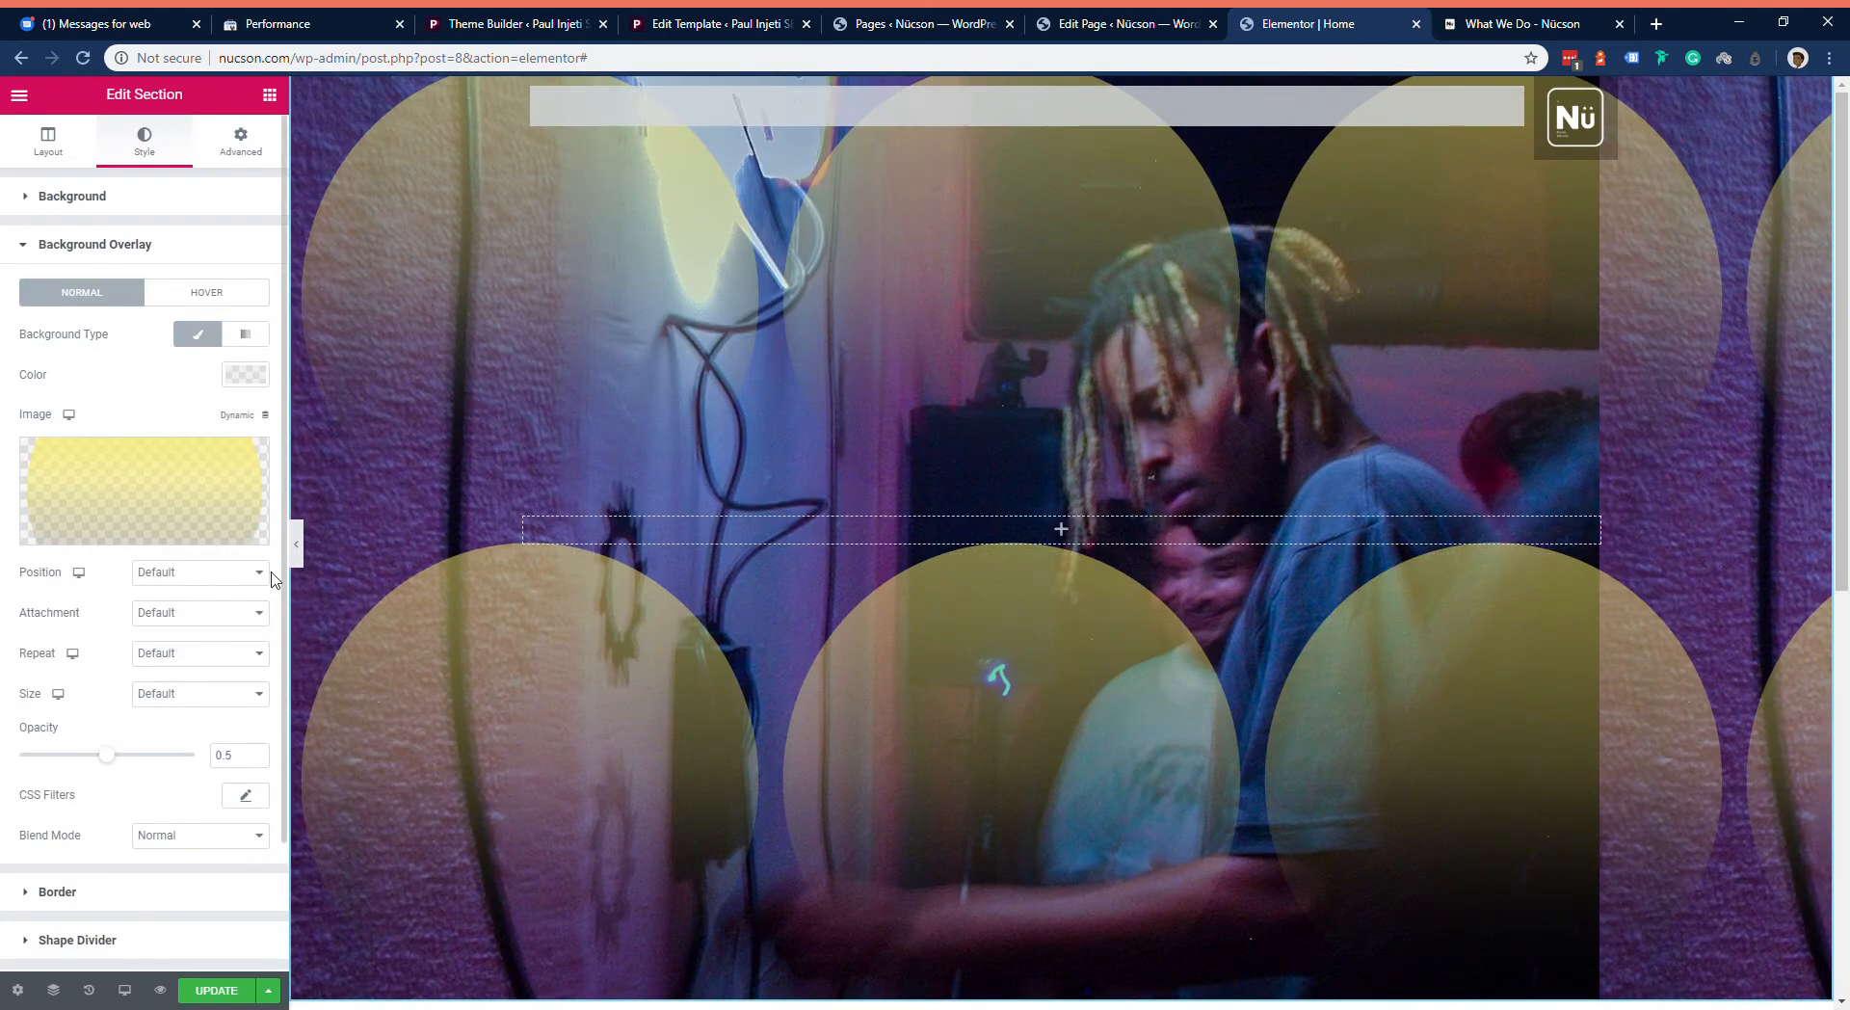
Step: Lower the photo section overlay's opacity to 0.34 and try the Darken and Color blend modes
{"action": "left_click_drag", "start_coordinate": [115, 763], "coordinate": [83, 766]}
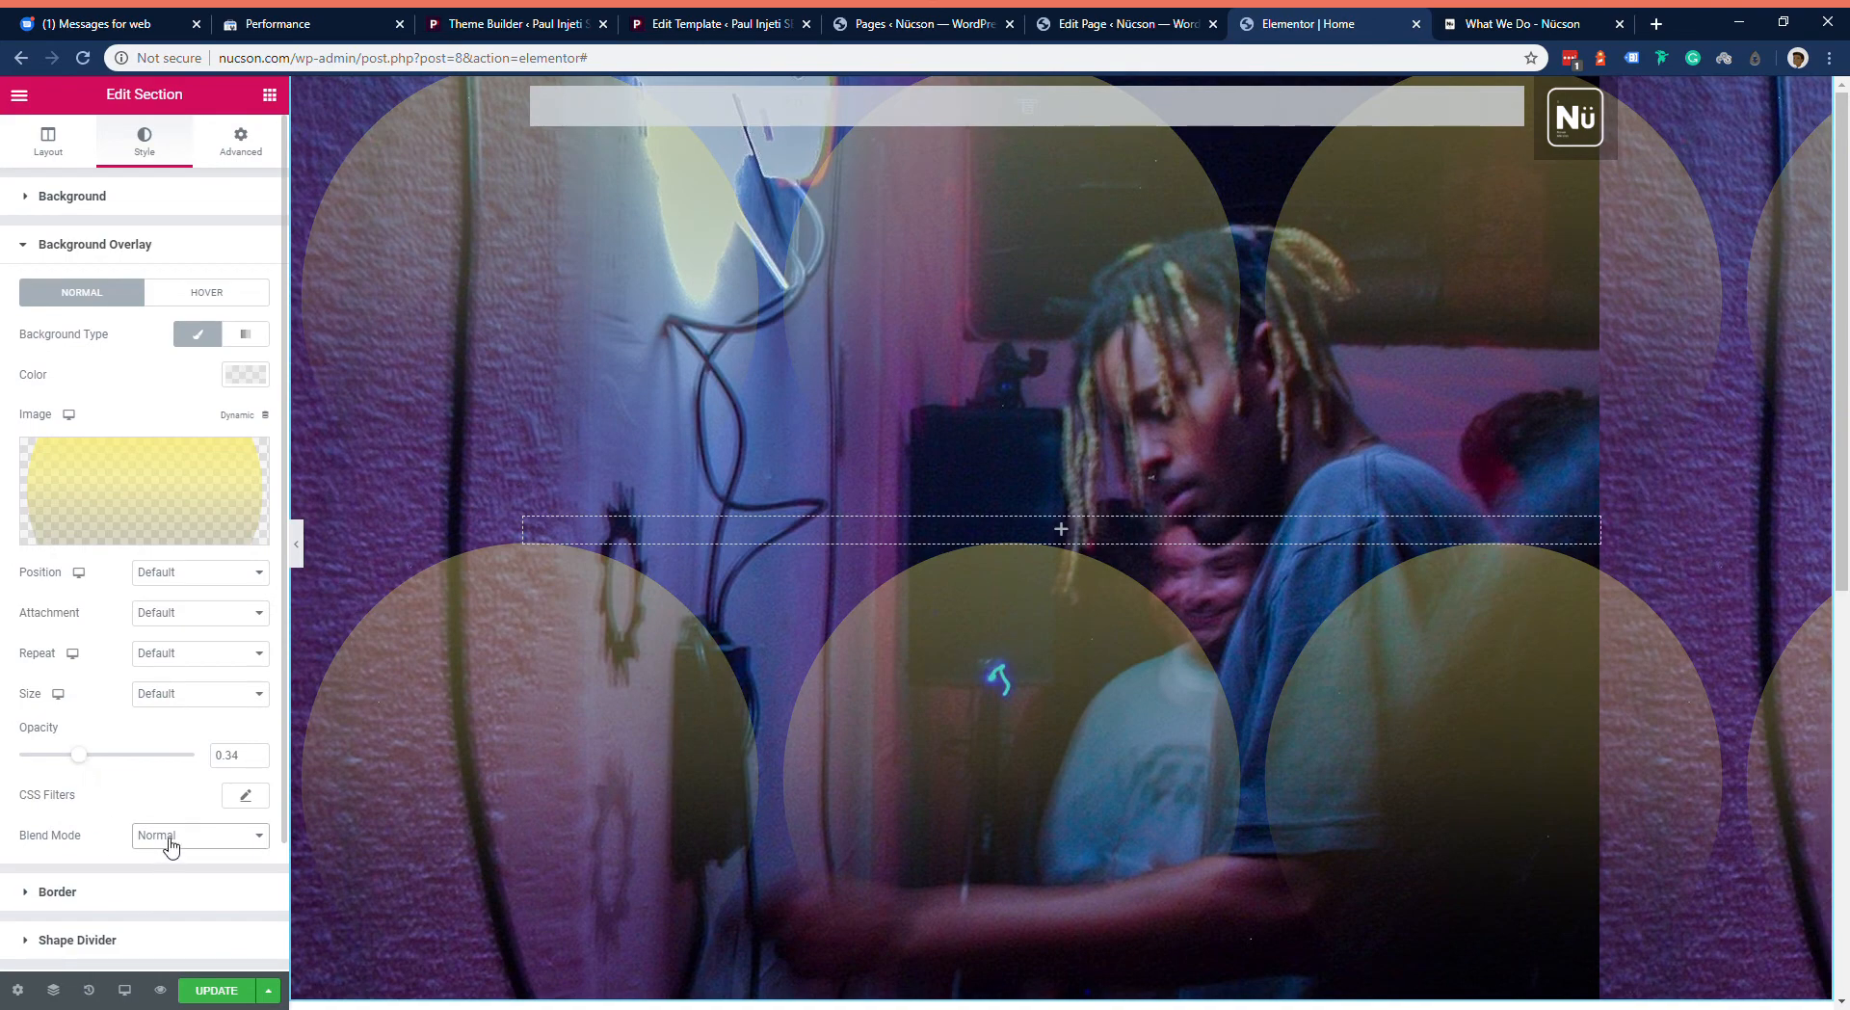
{"action": "left_click", "coordinate": [214, 658]}
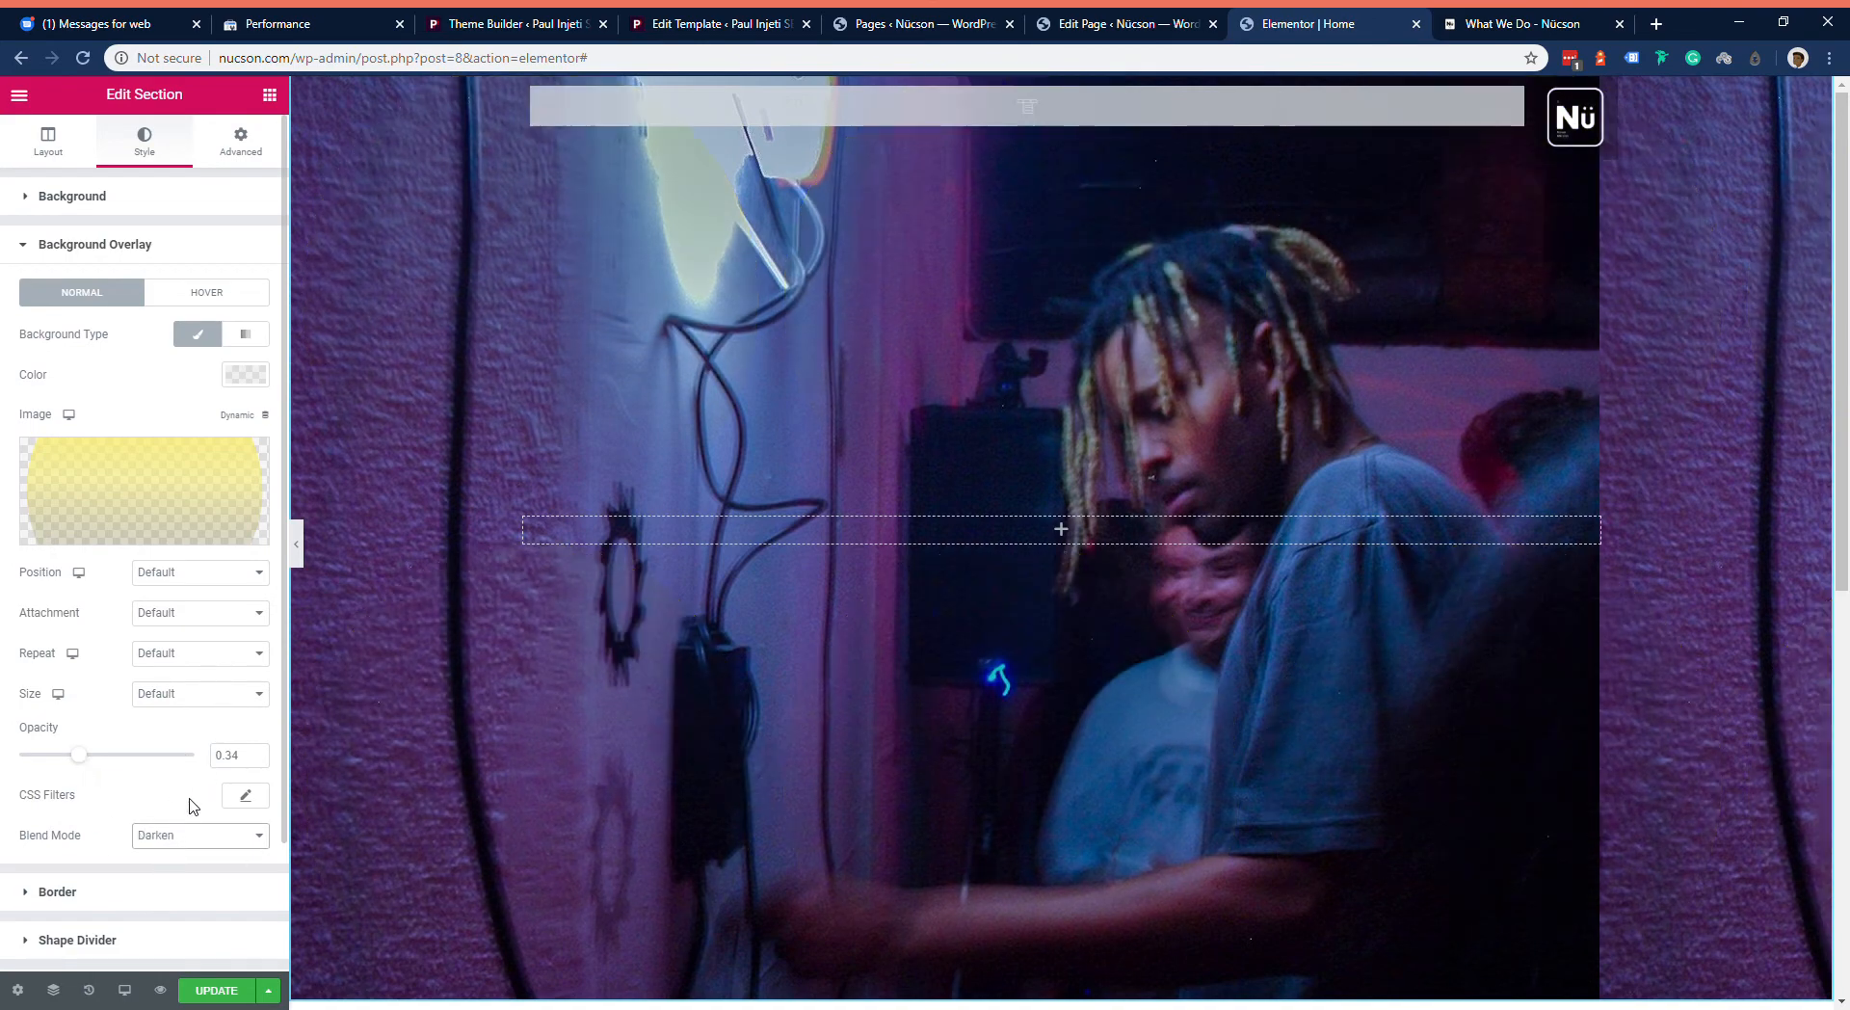
{"action": "left_click", "coordinate": [252, 722]}
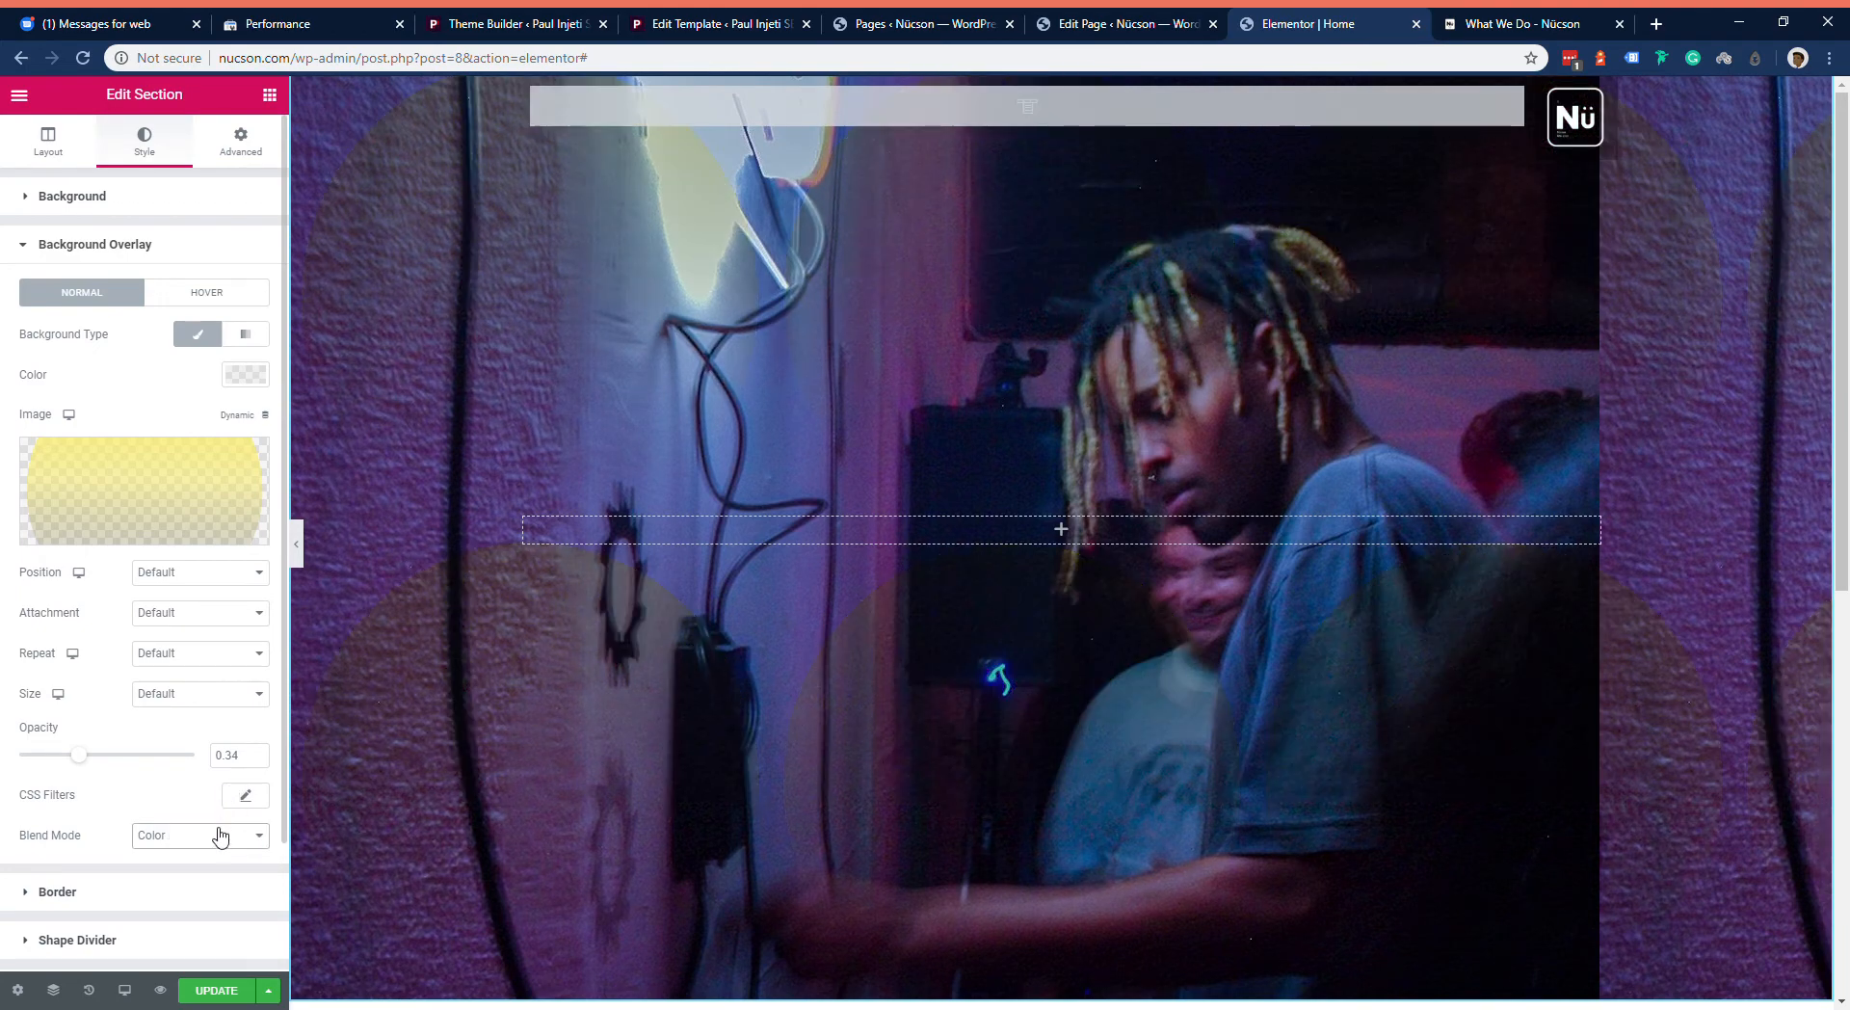
Step: Try the Luminosity, Saturation and Lighten blend modes on the sun overlay and raise its opacity to 0.5
{"action": "left_click", "coordinate": [223, 843]}
{"action": "left_click", "coordinate": [214, 812]}
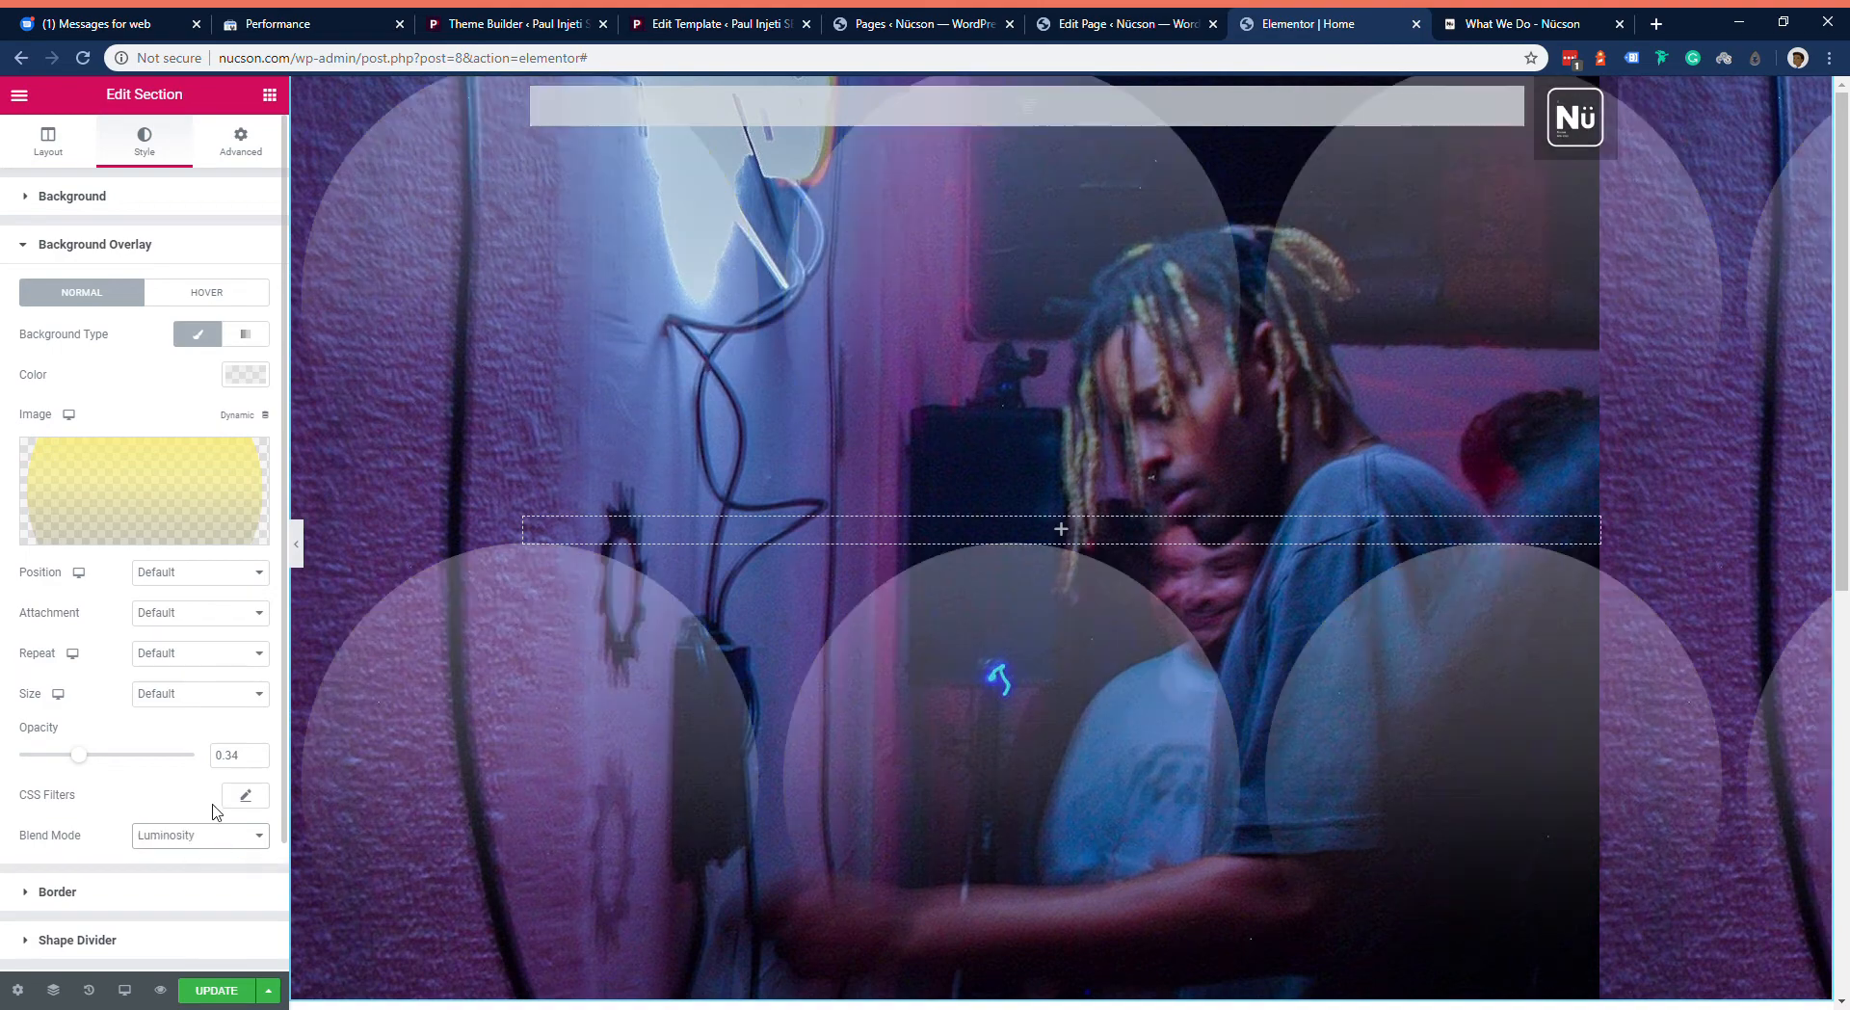
{"action": "left_click", "coordinate": [217, 842]}
{"action": "left_click", "coordinate": [211, 754]}
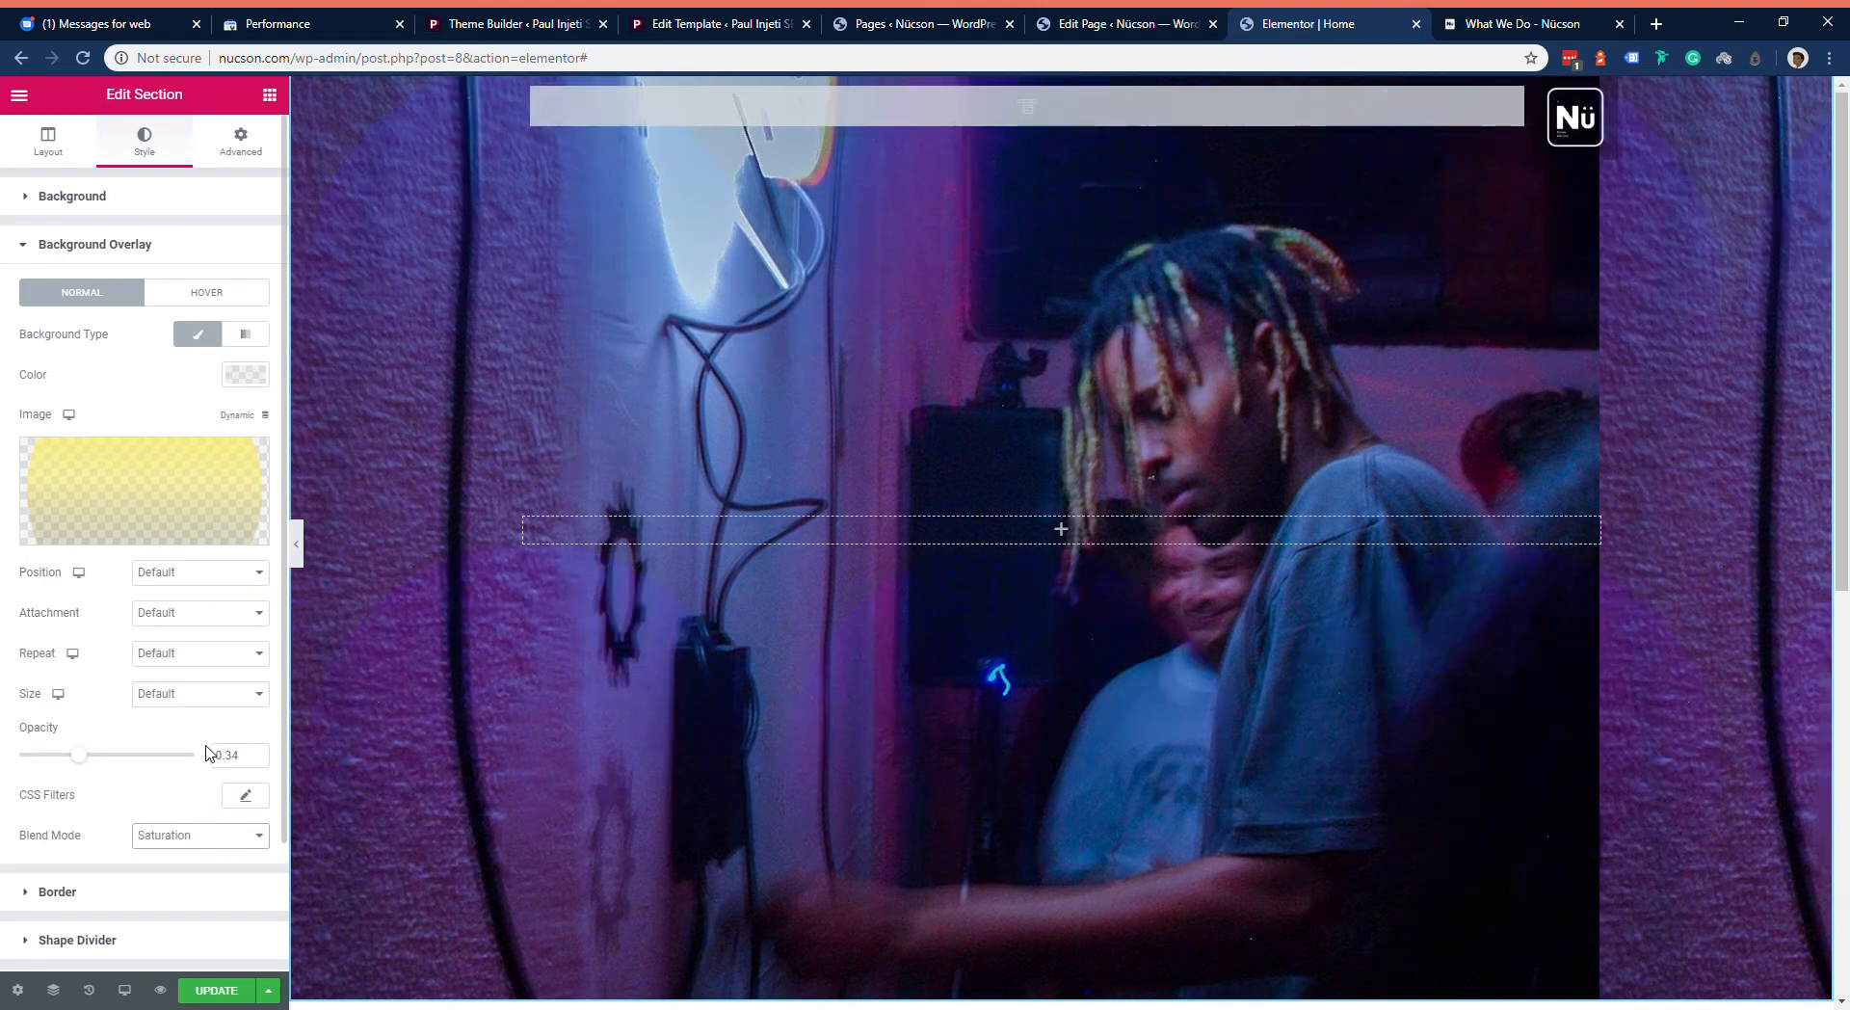
{"action": "left_click", "coordinate": [199, 844]}
{"action": "left_click", "coordinate": [214, 693]}
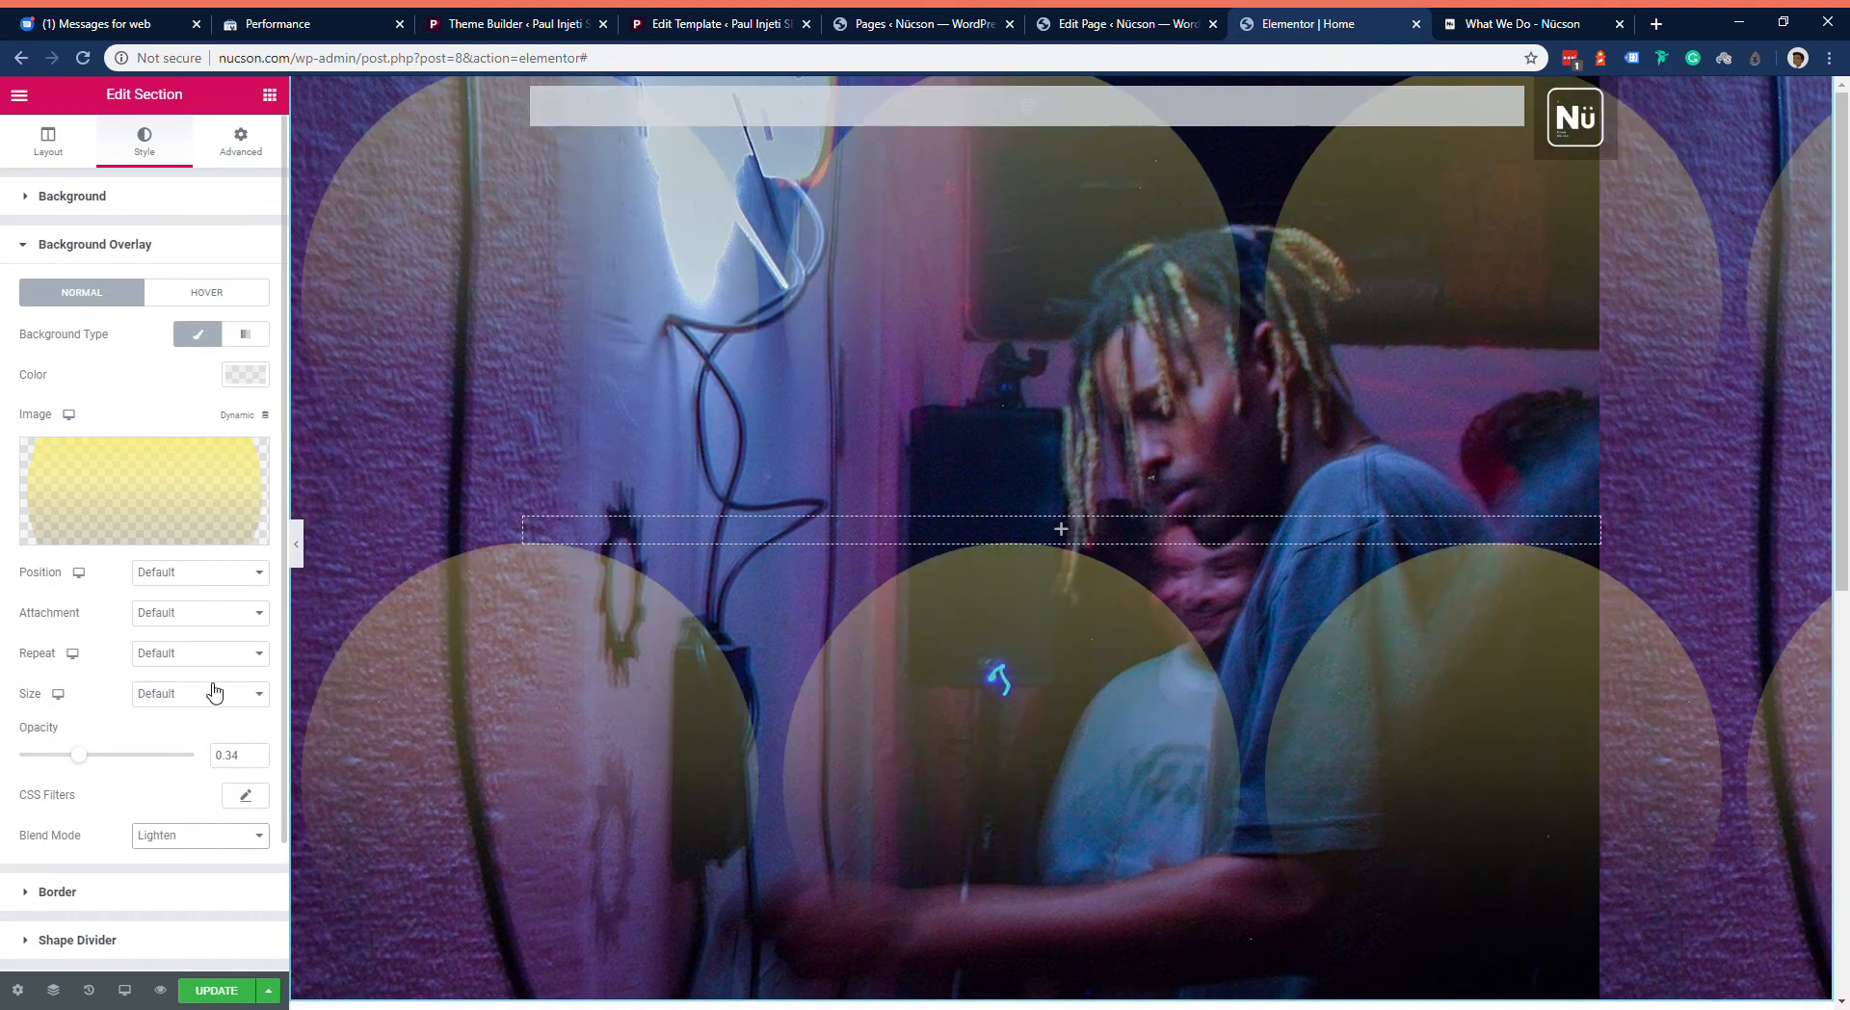
{"action": "mouse_move", "coordinate": [77, 757]}
{"action": "left_mouse_down"}
{"action": "mouse_move", "coordinate": [152, 766]}
{"action": "mouse_move", "coordinate": [109, 772]}
{"action": "left_mouse_up"}
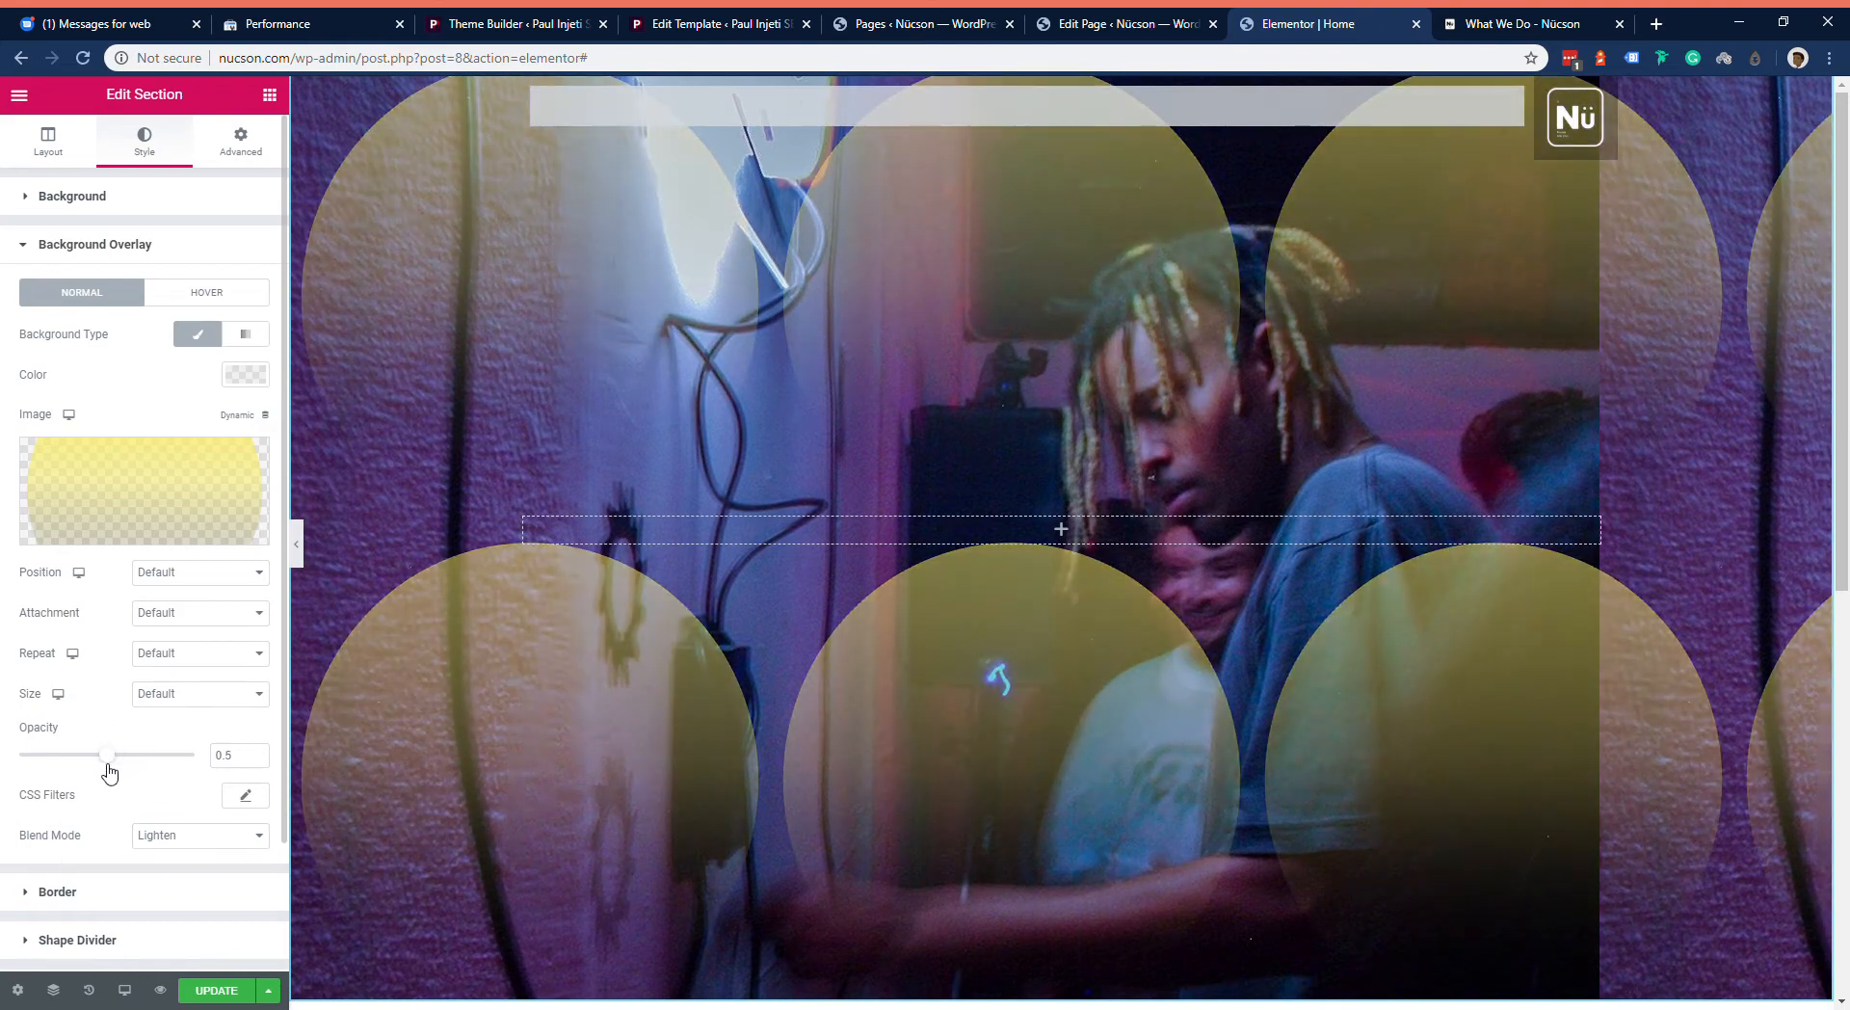
Step: Set the photo section's overlay color to bright red, #FF3E3E
{"action": "left_click", "coordinate": [250, 382]}
{"action": "left_click", "coordinate": [235, 487]}
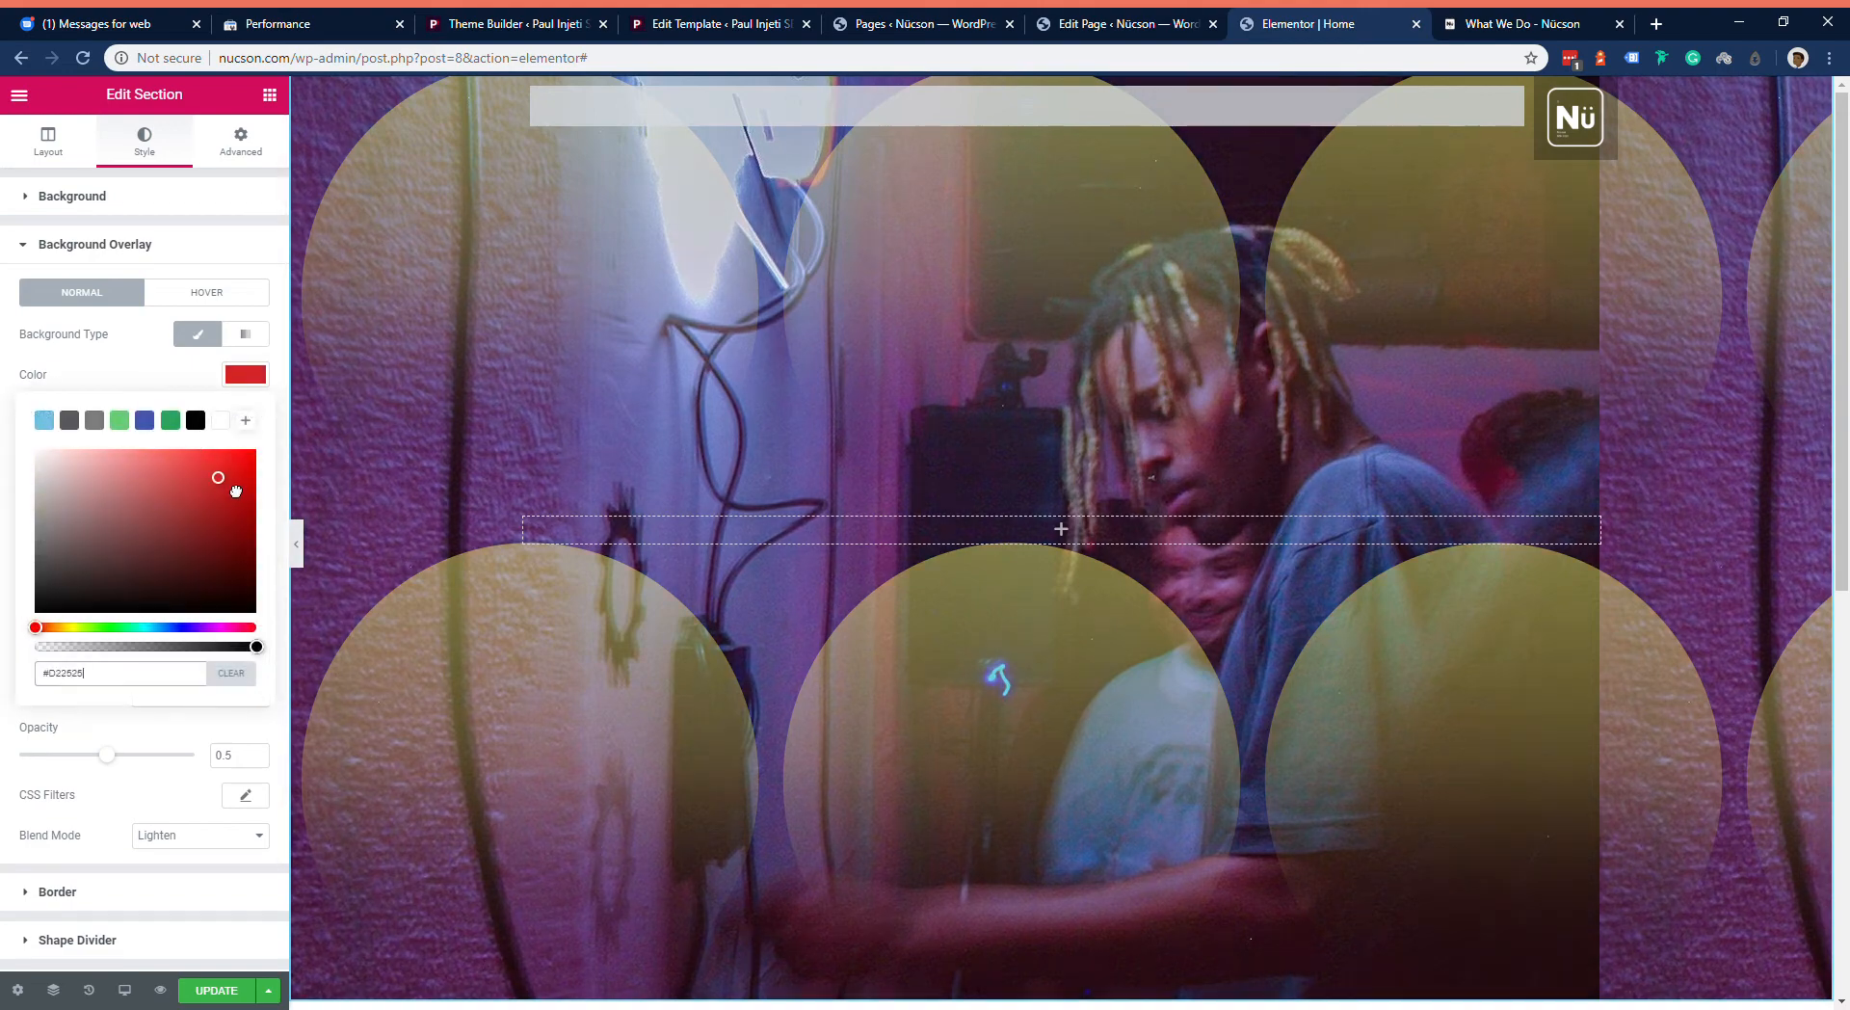
{"action": "left_click", "coordinate": [246, 469]}
{"action": "left_click_drag", "start_coordinate": [253, 476], "coordinate": [52, 454]}
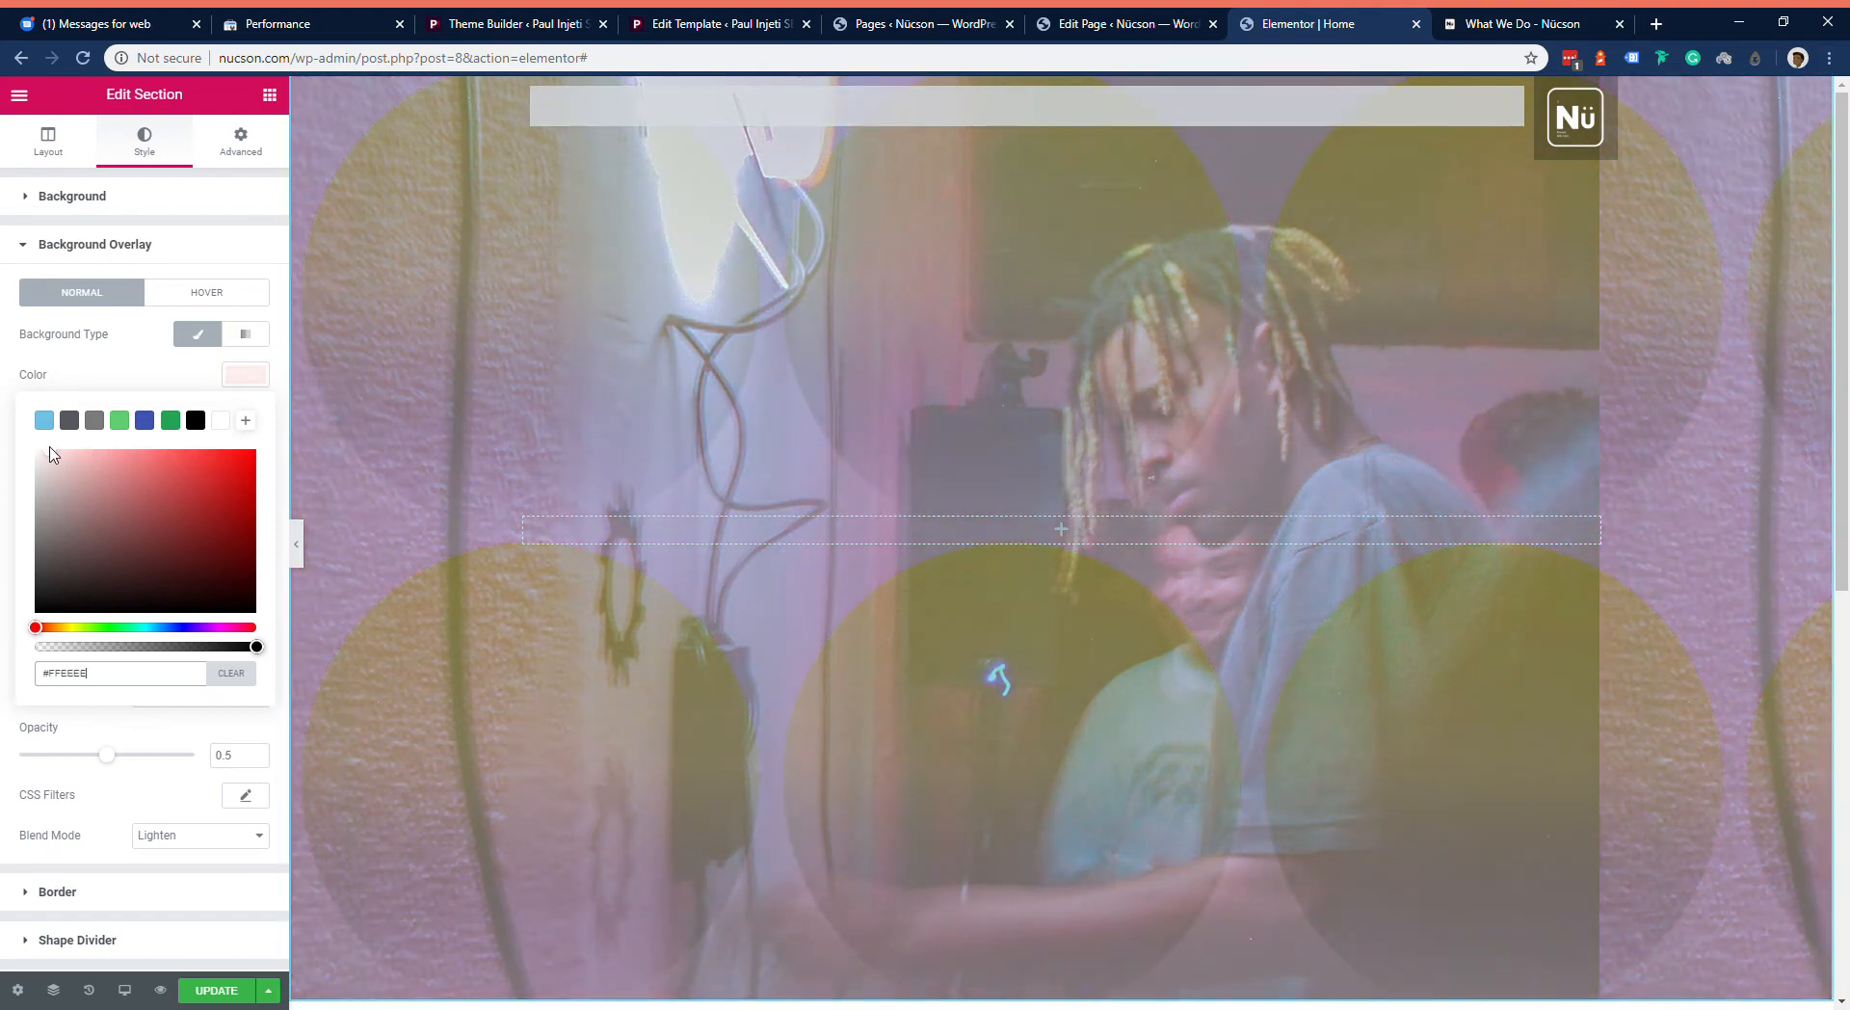
{"action": "left_click_drag", "start_coordinate": [51, 453], "coordinate": [205, 375]}
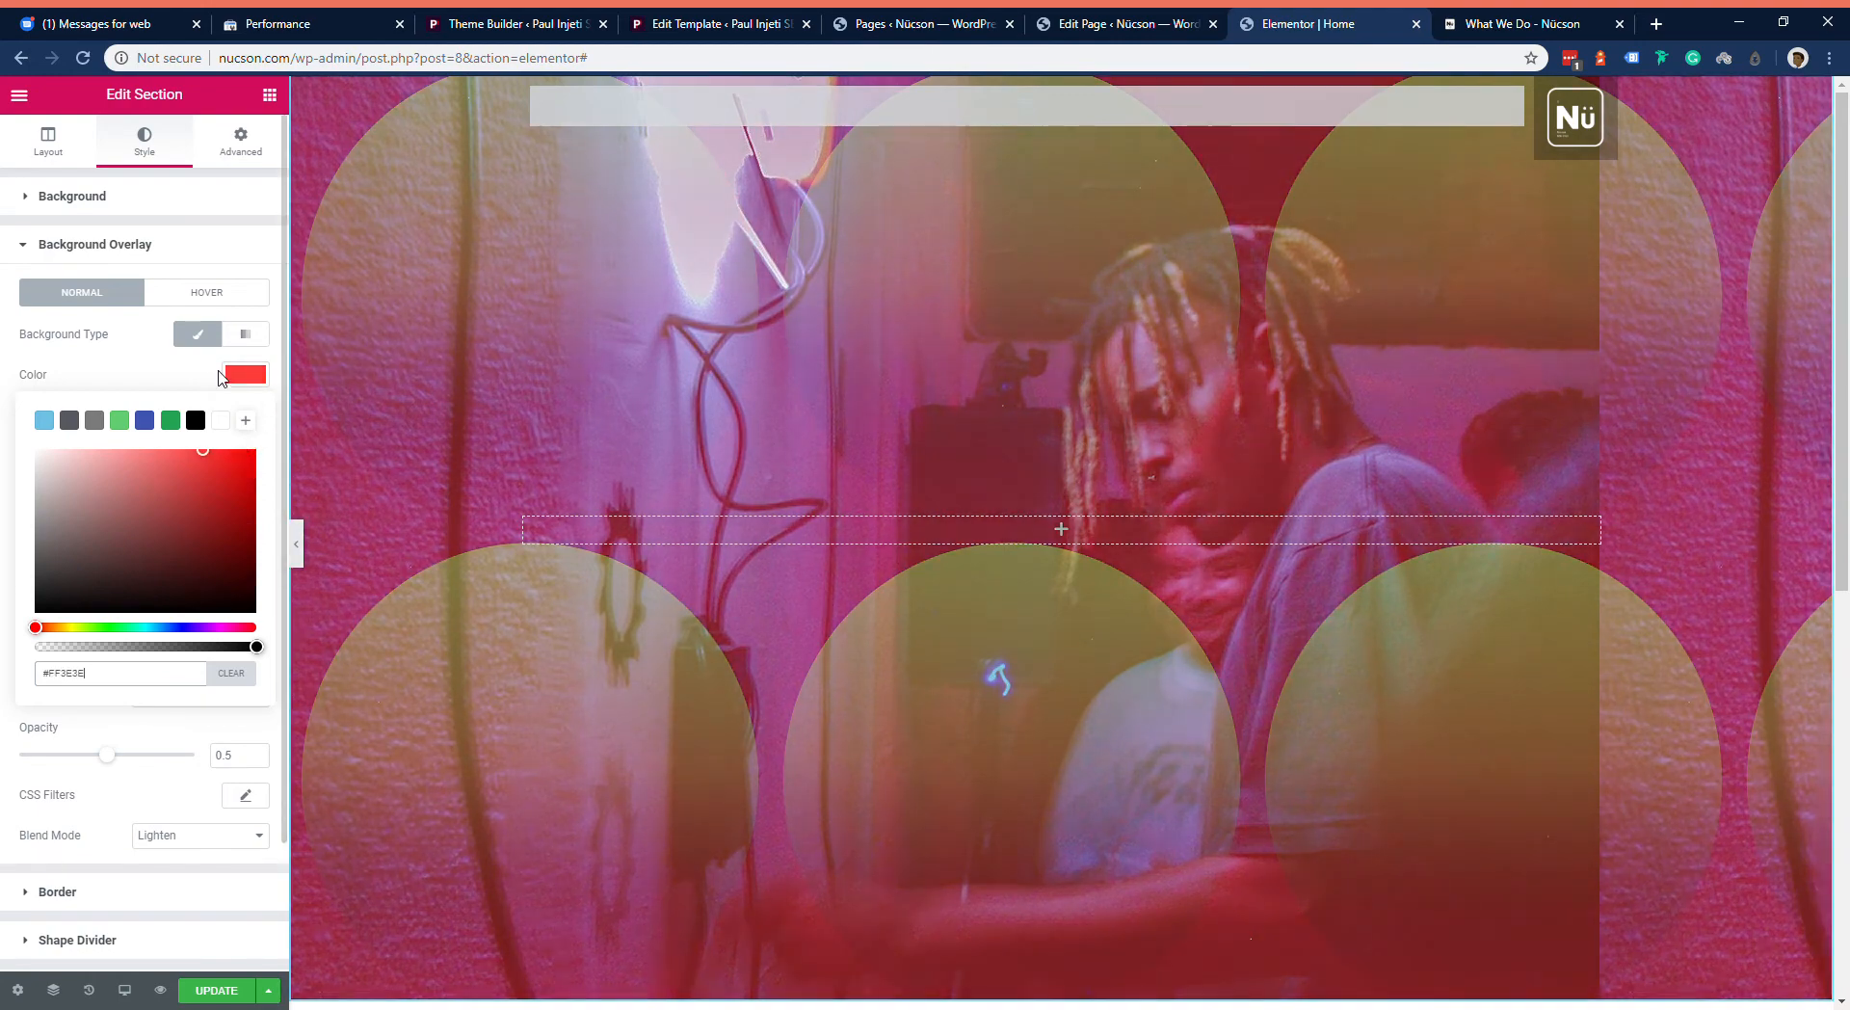
{"action": "left_click", "coordinate": [254, 378]}
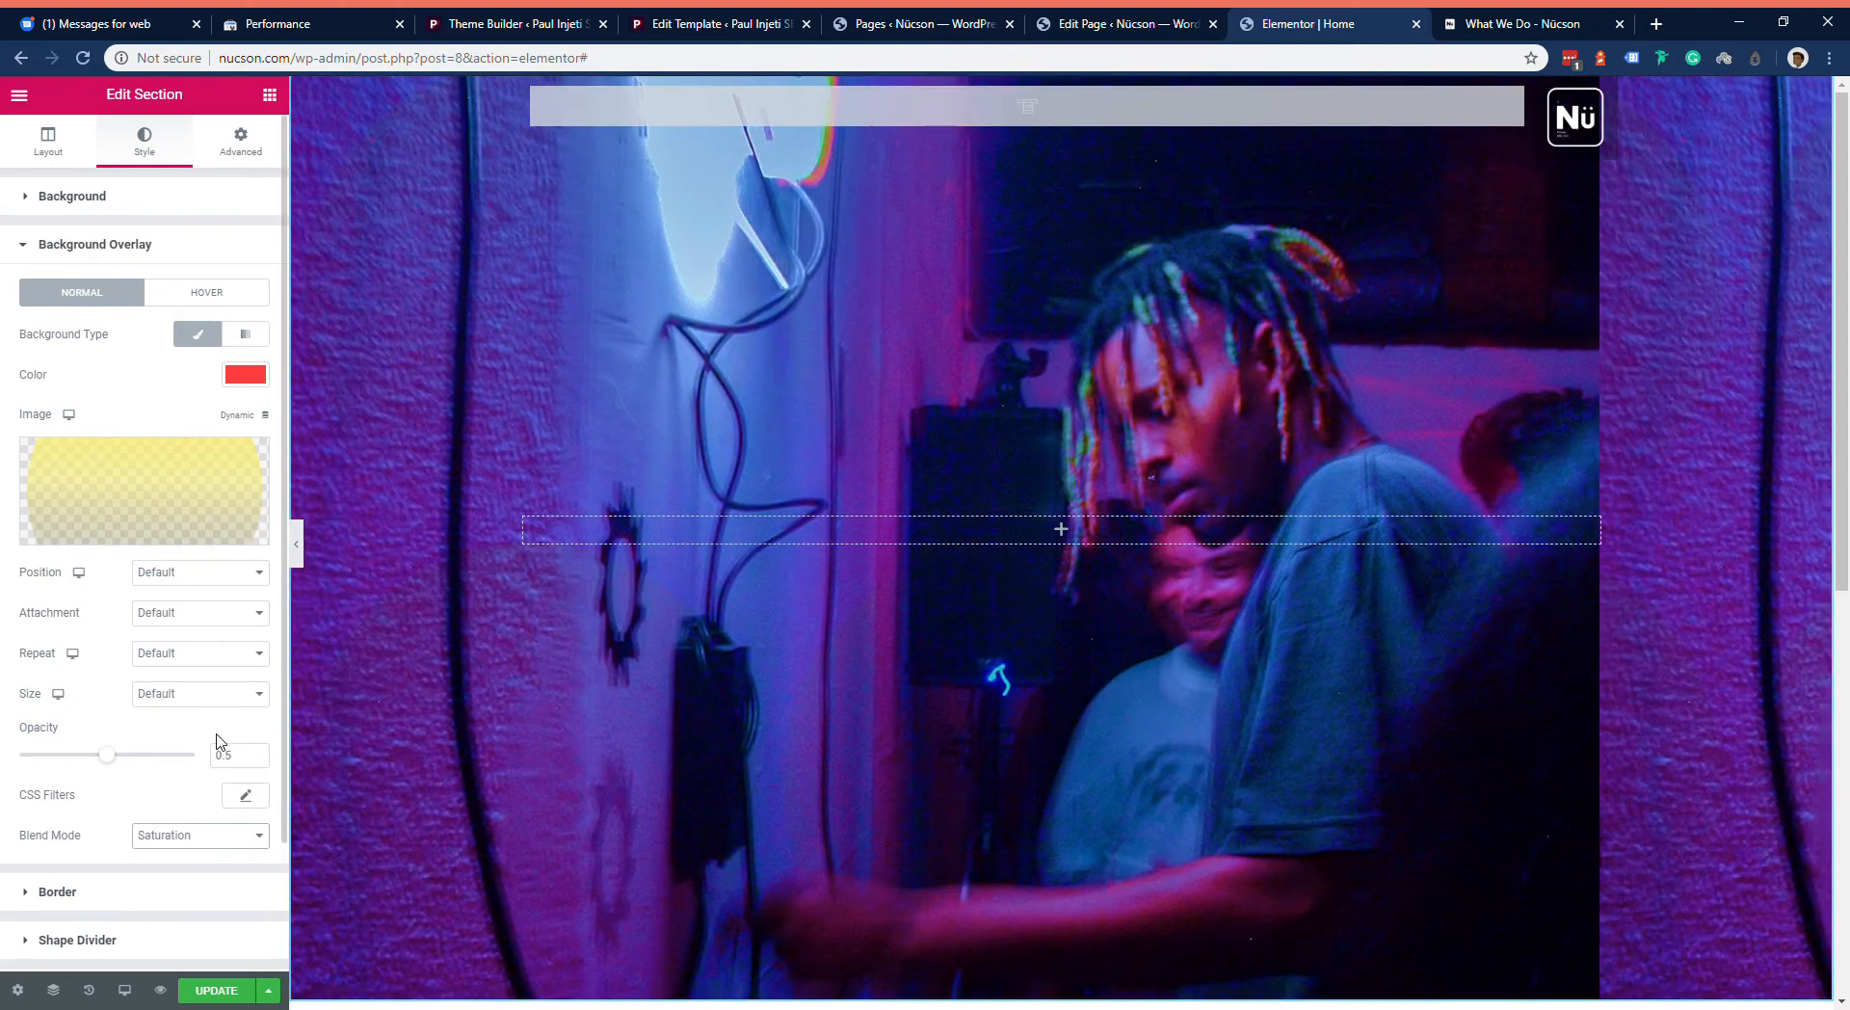
Step: Check the red overlay with the Saturation blend mode and change its Blend Mode to Color
{"action": "scroll", "coordinate": [450, 656], "scroll_direction": "down", "scroll_amount": 3}
{"action": "scroll", "coordinate": [450, 657], "scroll_direction": "up", "scroll_amount": 3}
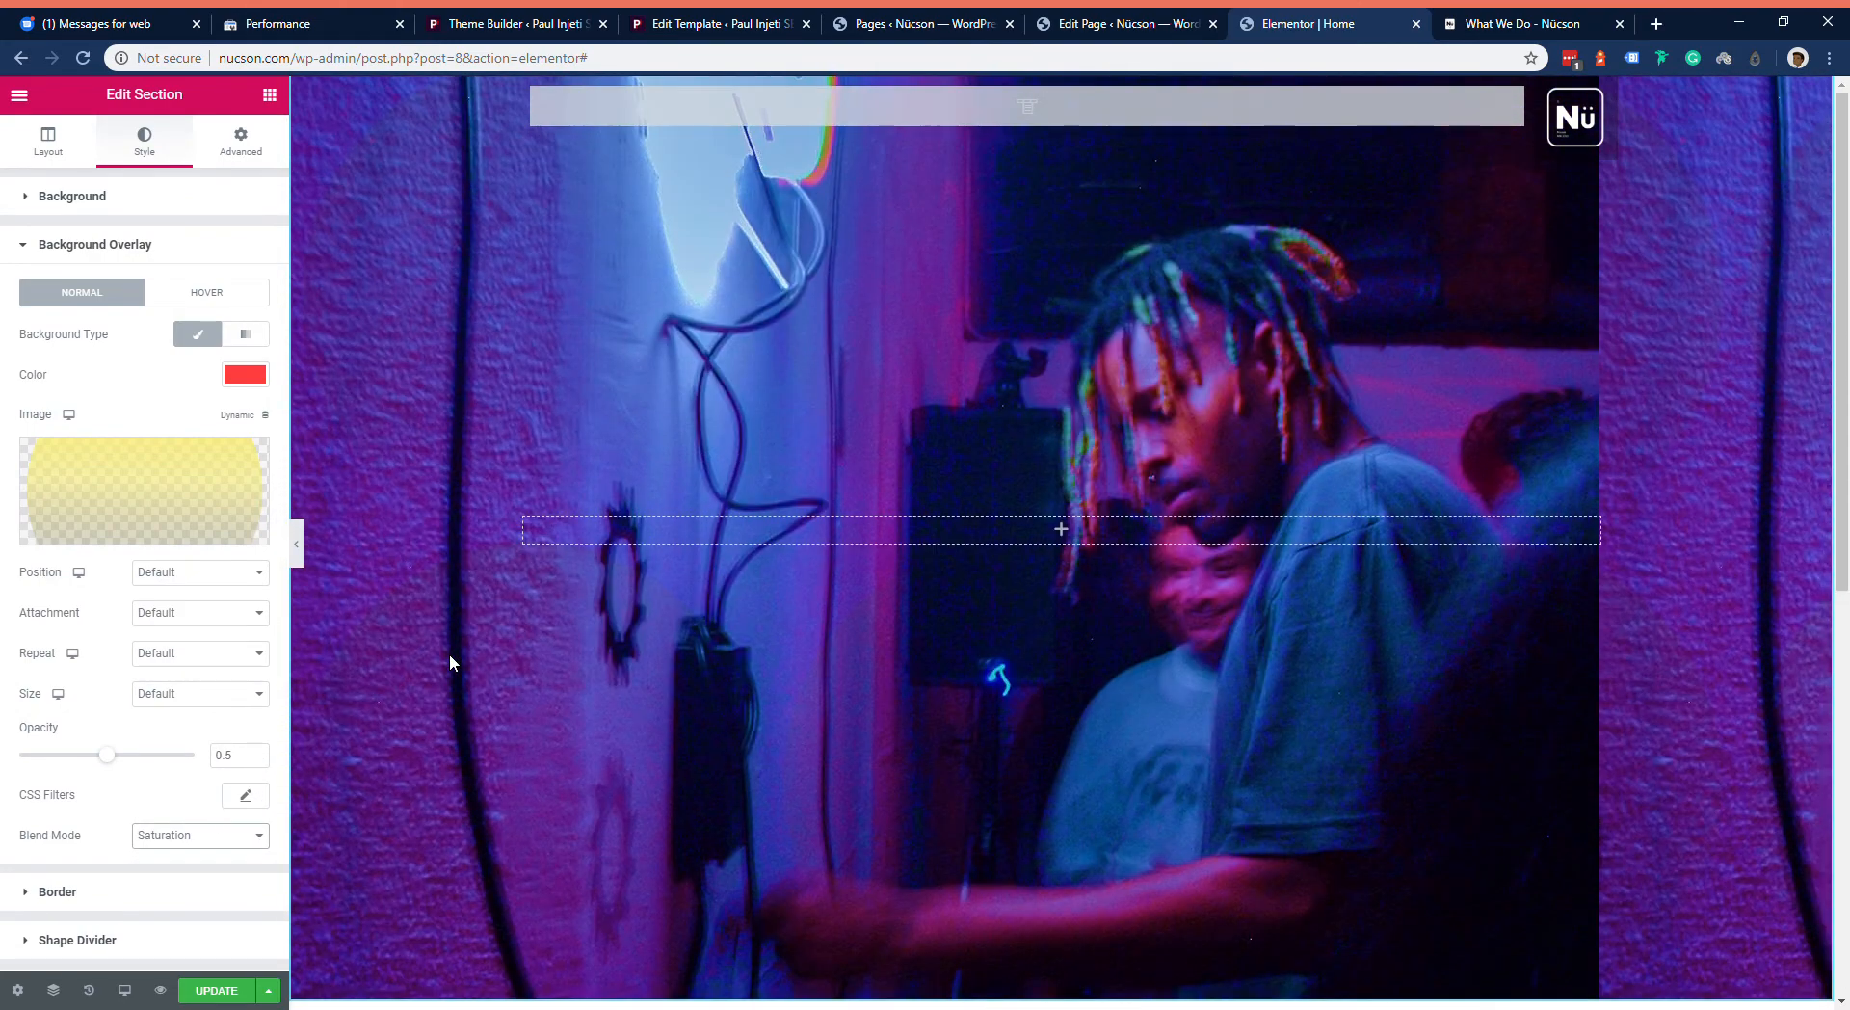
{"action": "left_click", "coordinate": [230, 838]}
{"action": "left_click", "coordinate": [224, 773]}
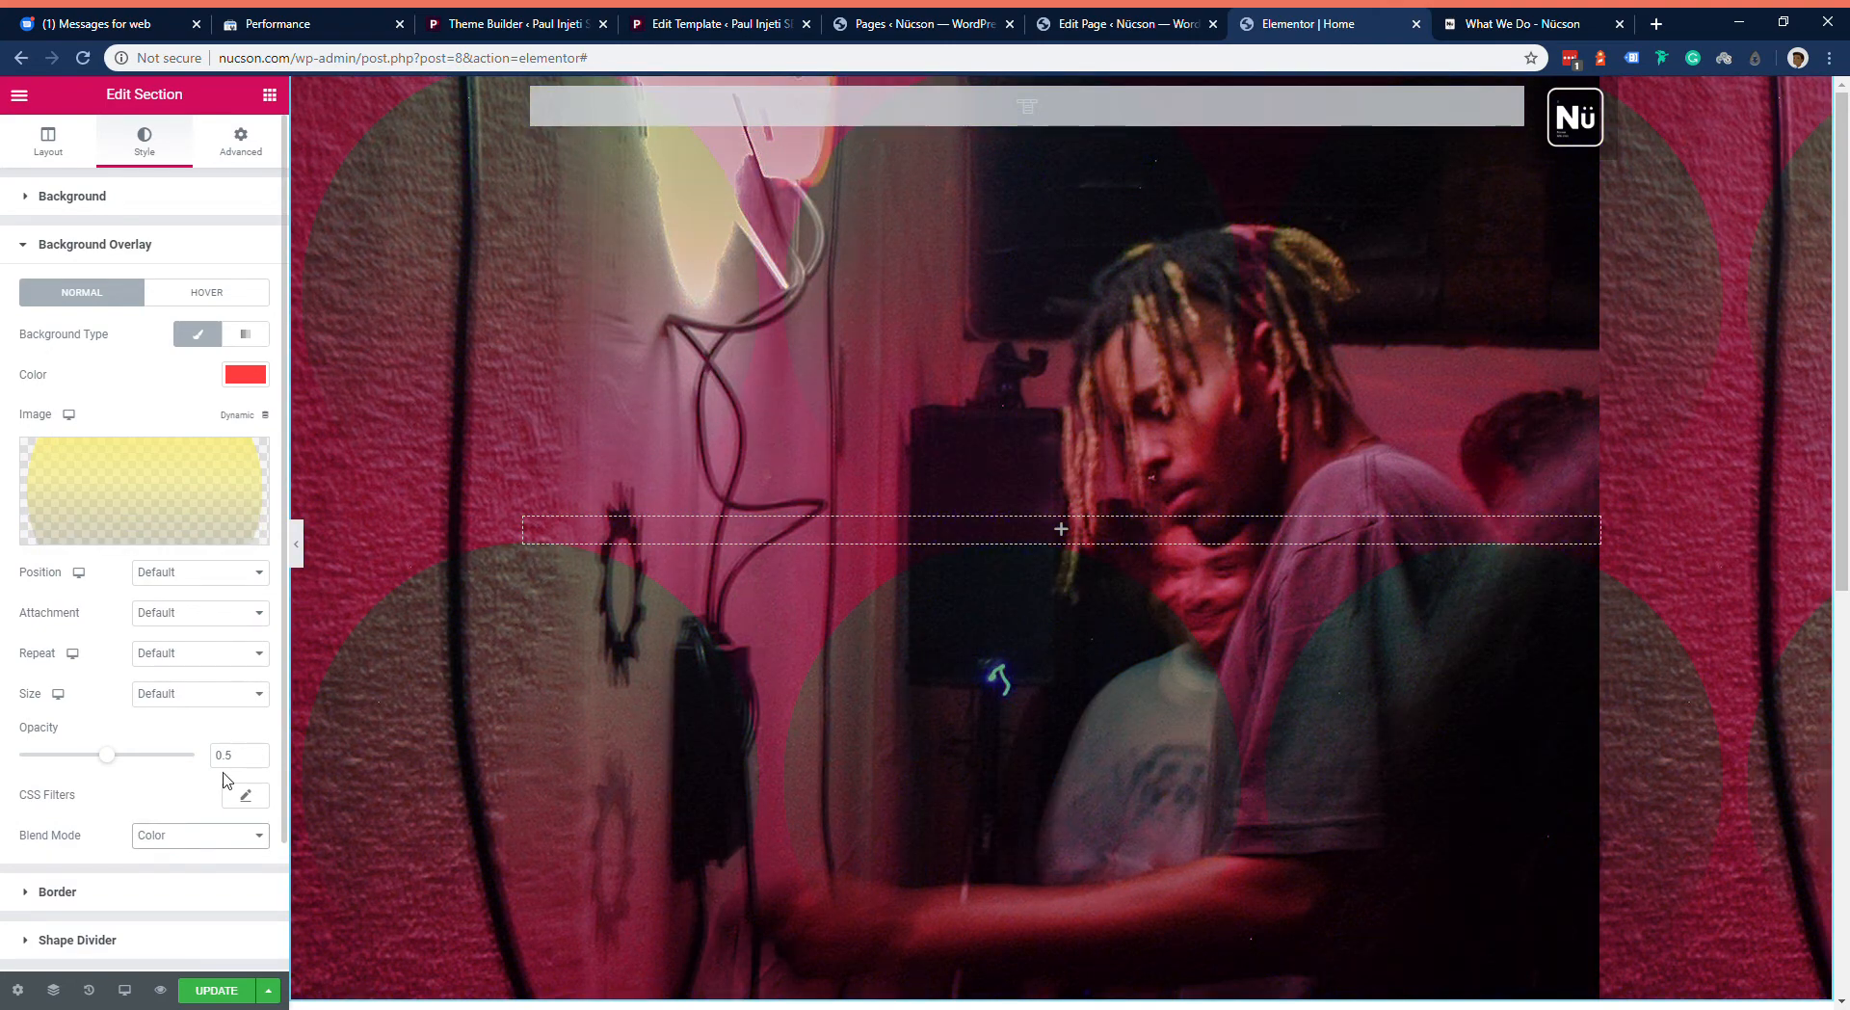
Step: Review the tinted photo section together with the recent projects logos and the link buttons below it
{"action": "scroll", "coordinate": [703, 551], "scroll_direction": "down", "scroll_amount": 2}
{"action": "scroll", "coordinate": [697, 552], "scroll_direction": "up", "scroll_amount": 2}
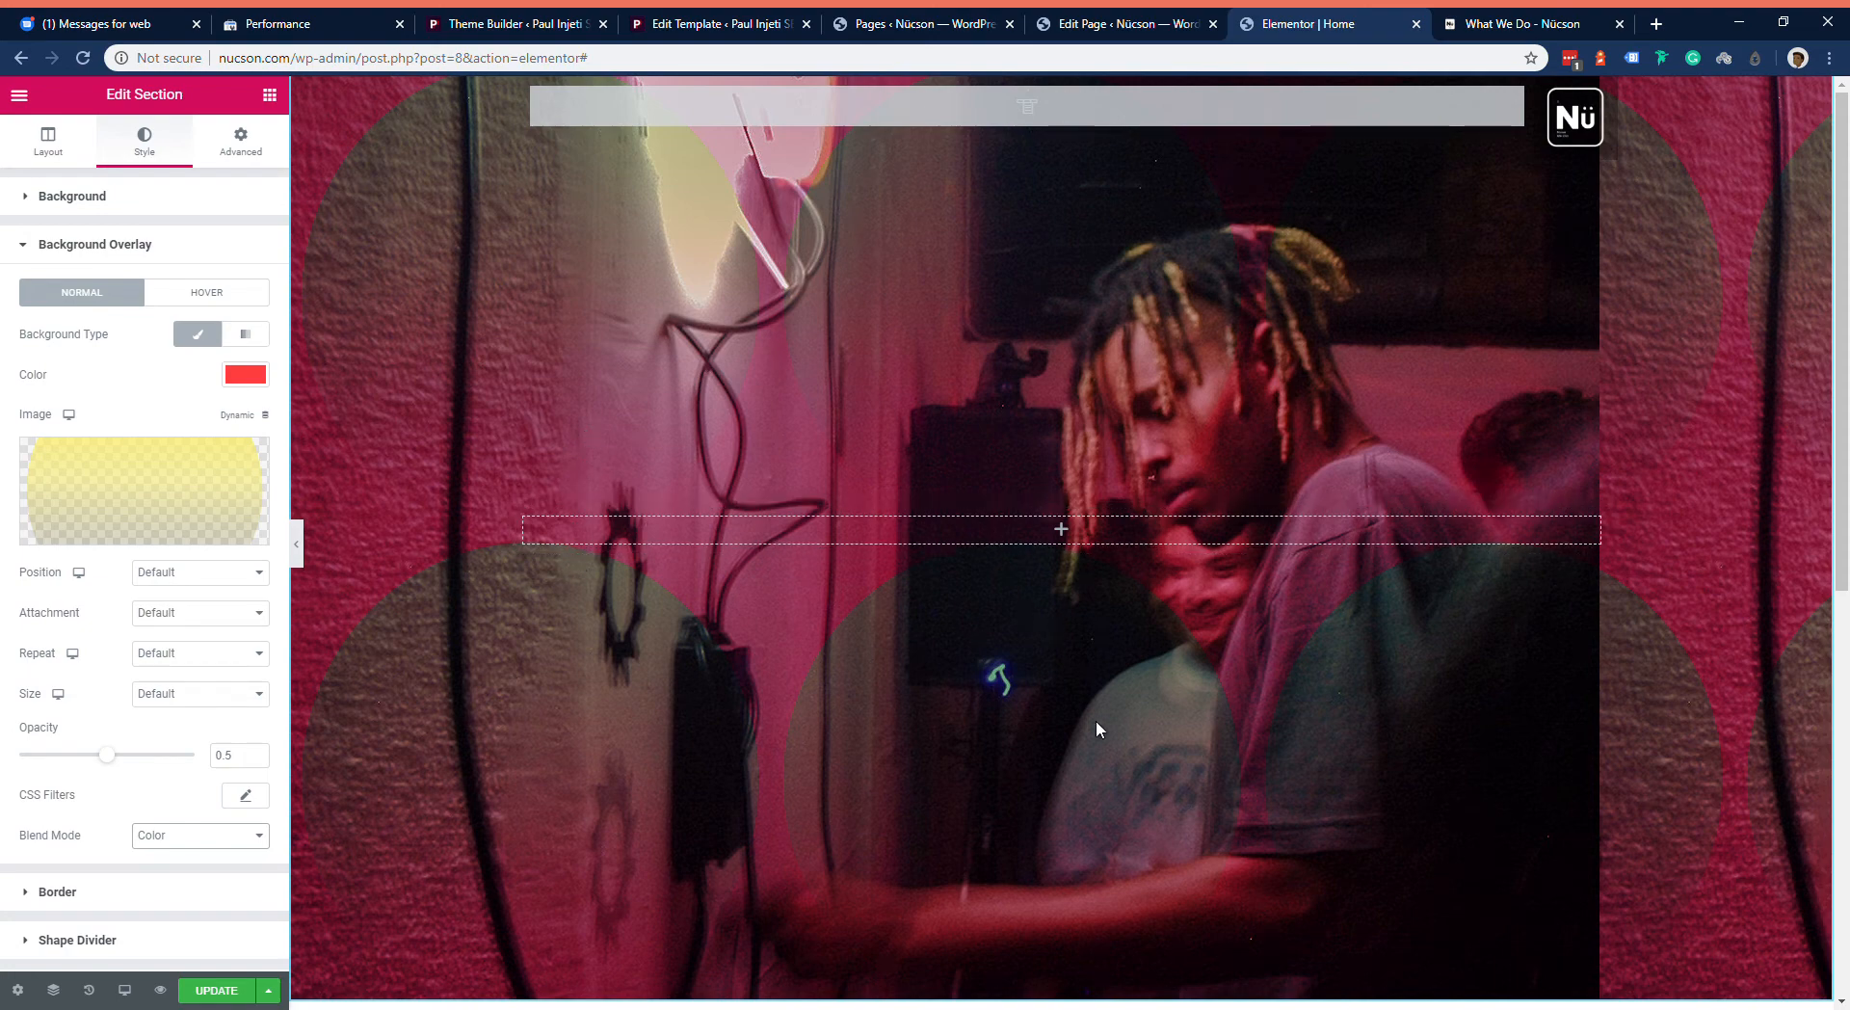
{"action": "scroll", "coordinate": [1020, 805], "scroll_direction": "down", "scroll_amount": 5}
{"action": "scroll", "coordinate": [1073, 700], "scroll_direction": "up", "scroll_amount": 5}
{"action": "scroll", "coordinate": [1396, 586], "scroll_direction": "down", "scroll_amount": 5}
{"action": "scroll", "coordinate": [1436, 593], "scroll_direction": "up", "scroll_amount": 1}
{"action": "scroll", "coordinate": [1542, 616], "scroll_direction": "up", "scroll_amount": 4}
{"action": "scroll", "coordinate": [1509, 603], "scroll_direction": "down", "scroll_amount": 8}
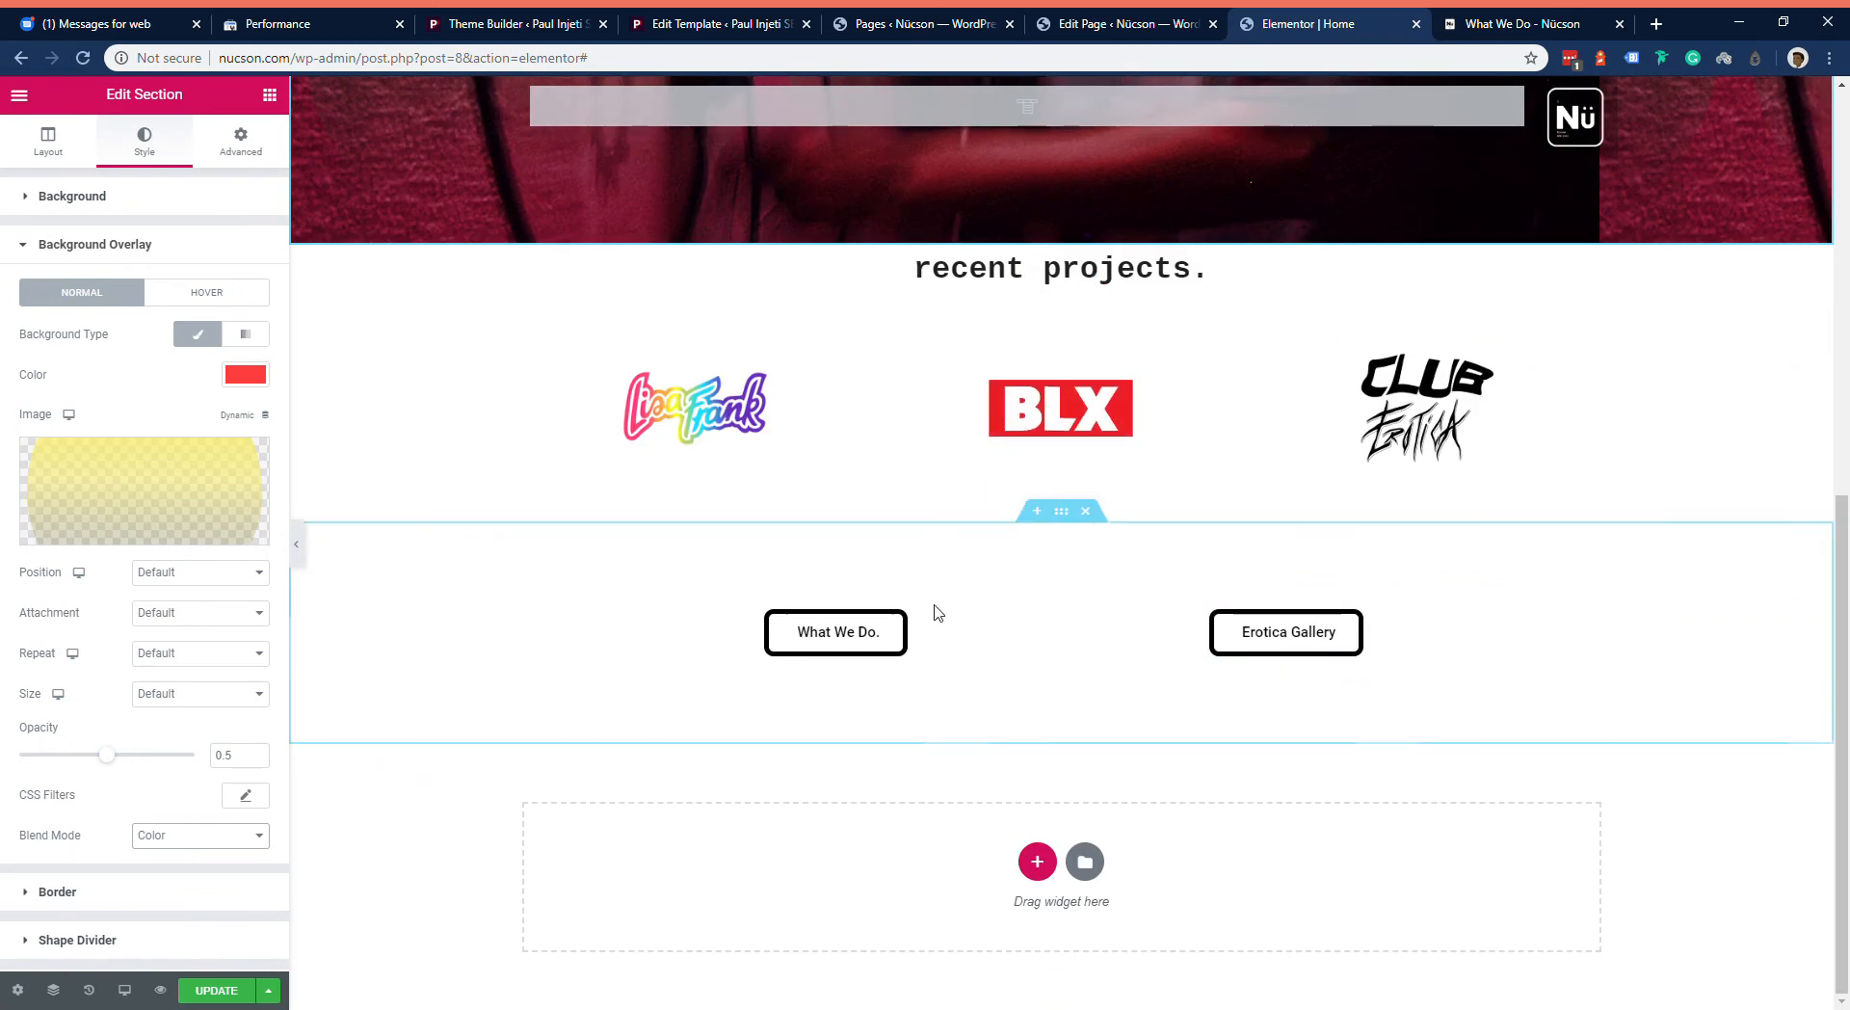
{"action": "scroll", "coordinate": [1022, 695], "scroll_direction": "up", "scroll_amount": 1}
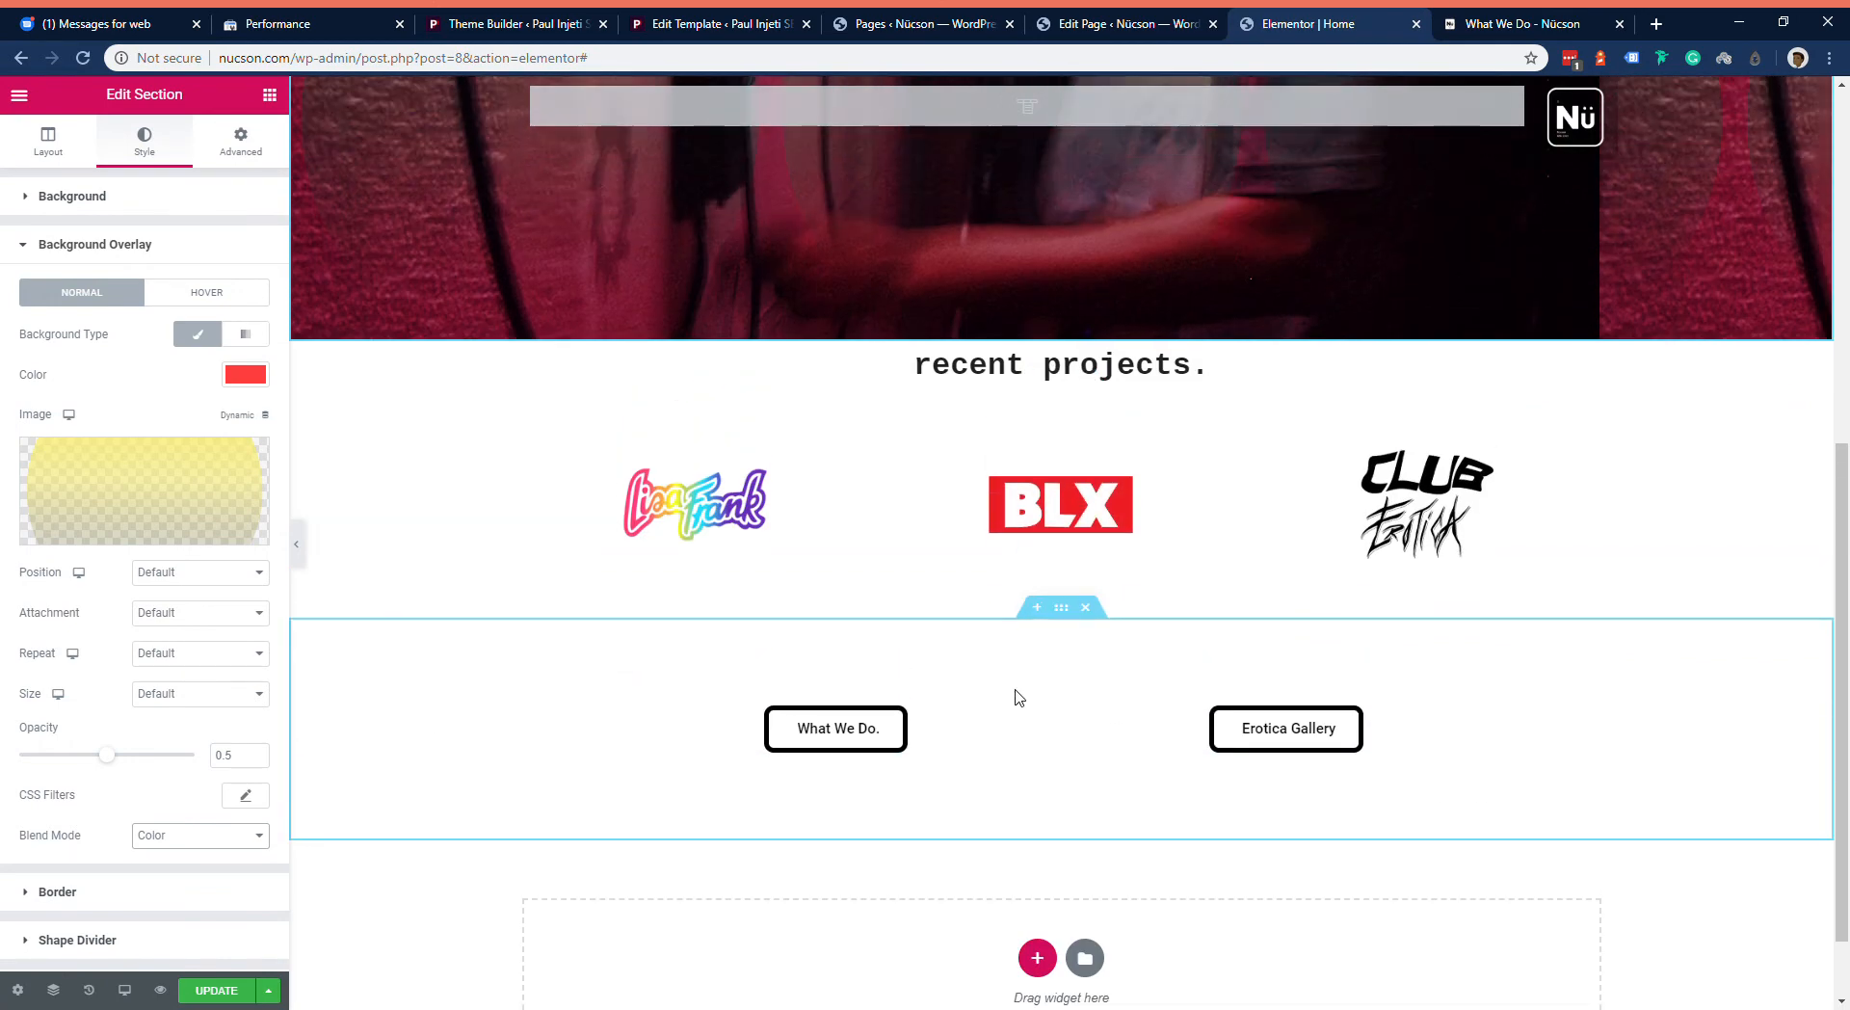
{"action": "scroll", "coordinate": [1018, 696], "scroll_direction": "up", "scroll_amount": 1}
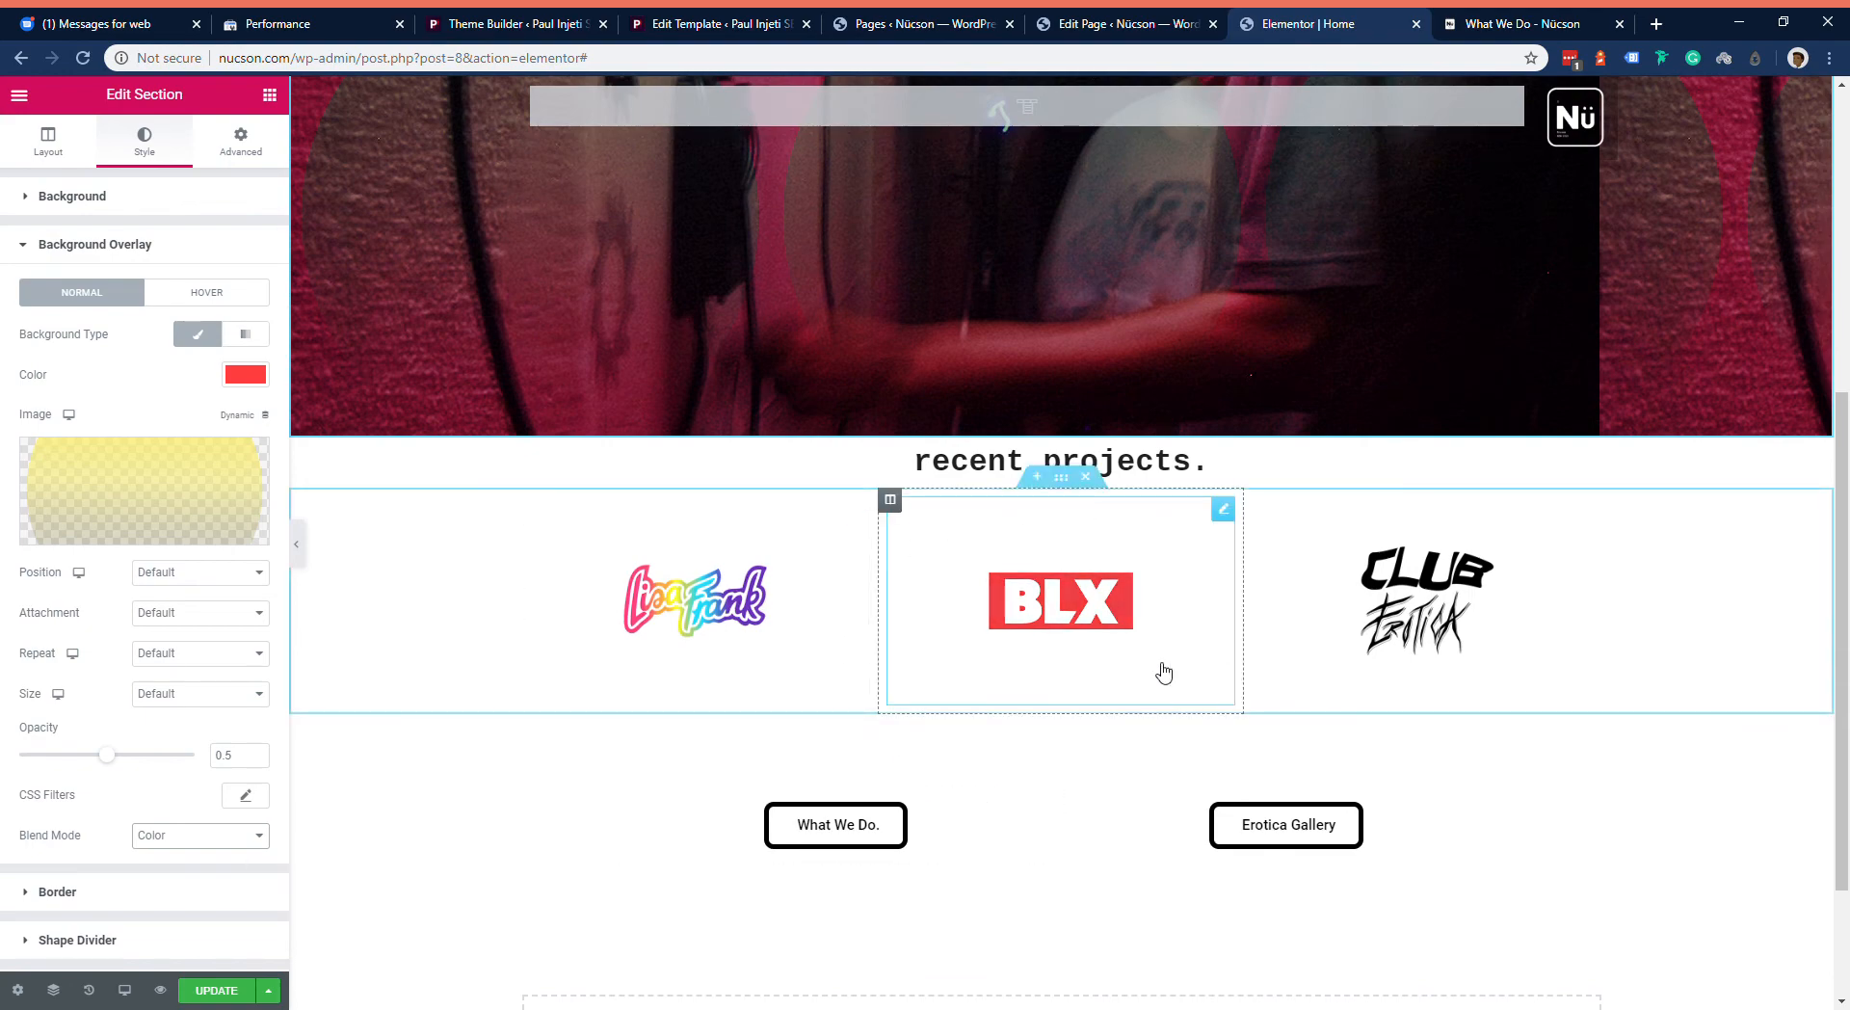
{"action": "scroll", "coordinate": [1236, 545], "scroll_direction": "up", "scroll_amount": 5}
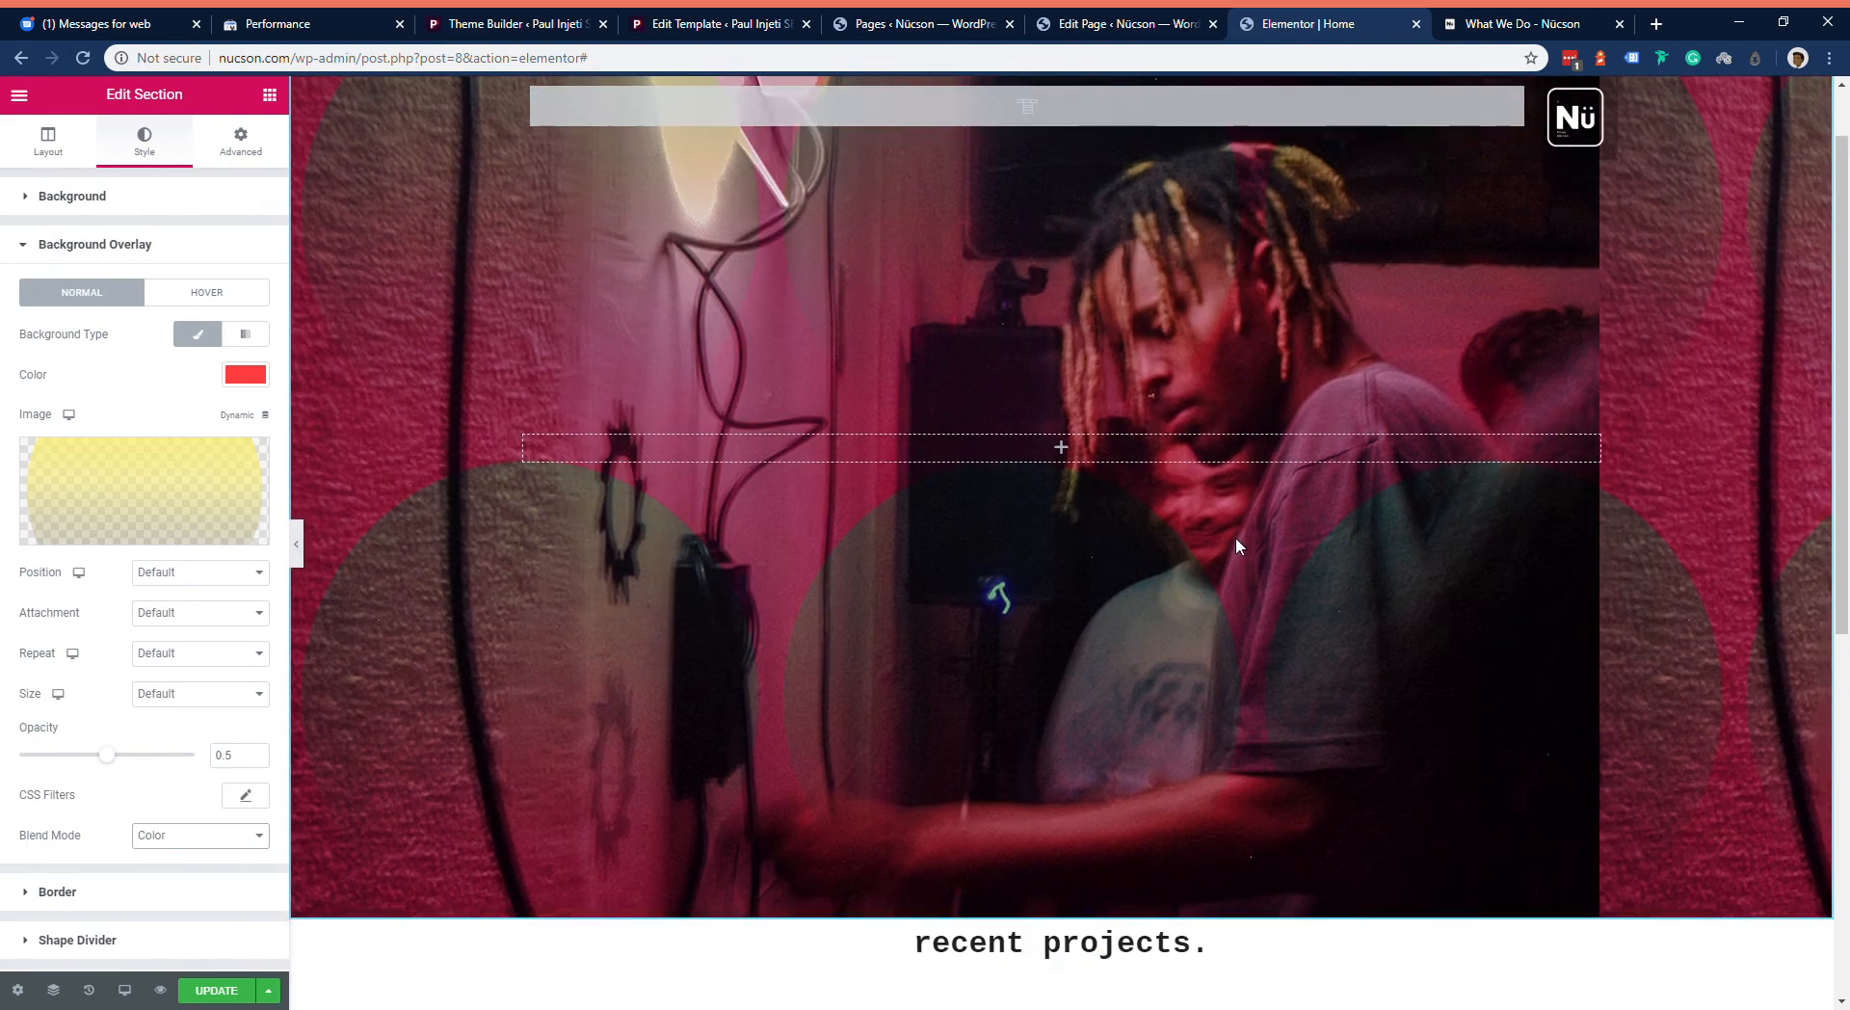
Step: Add a single-column section and move it directly below the "recent projects." heading
{"action": "scroll", "coordinate": [1238, 559], "scroll_direction": "down", "scroll_amount": 6}
{"action": "left_click", "coordinate": [1037, 862]}
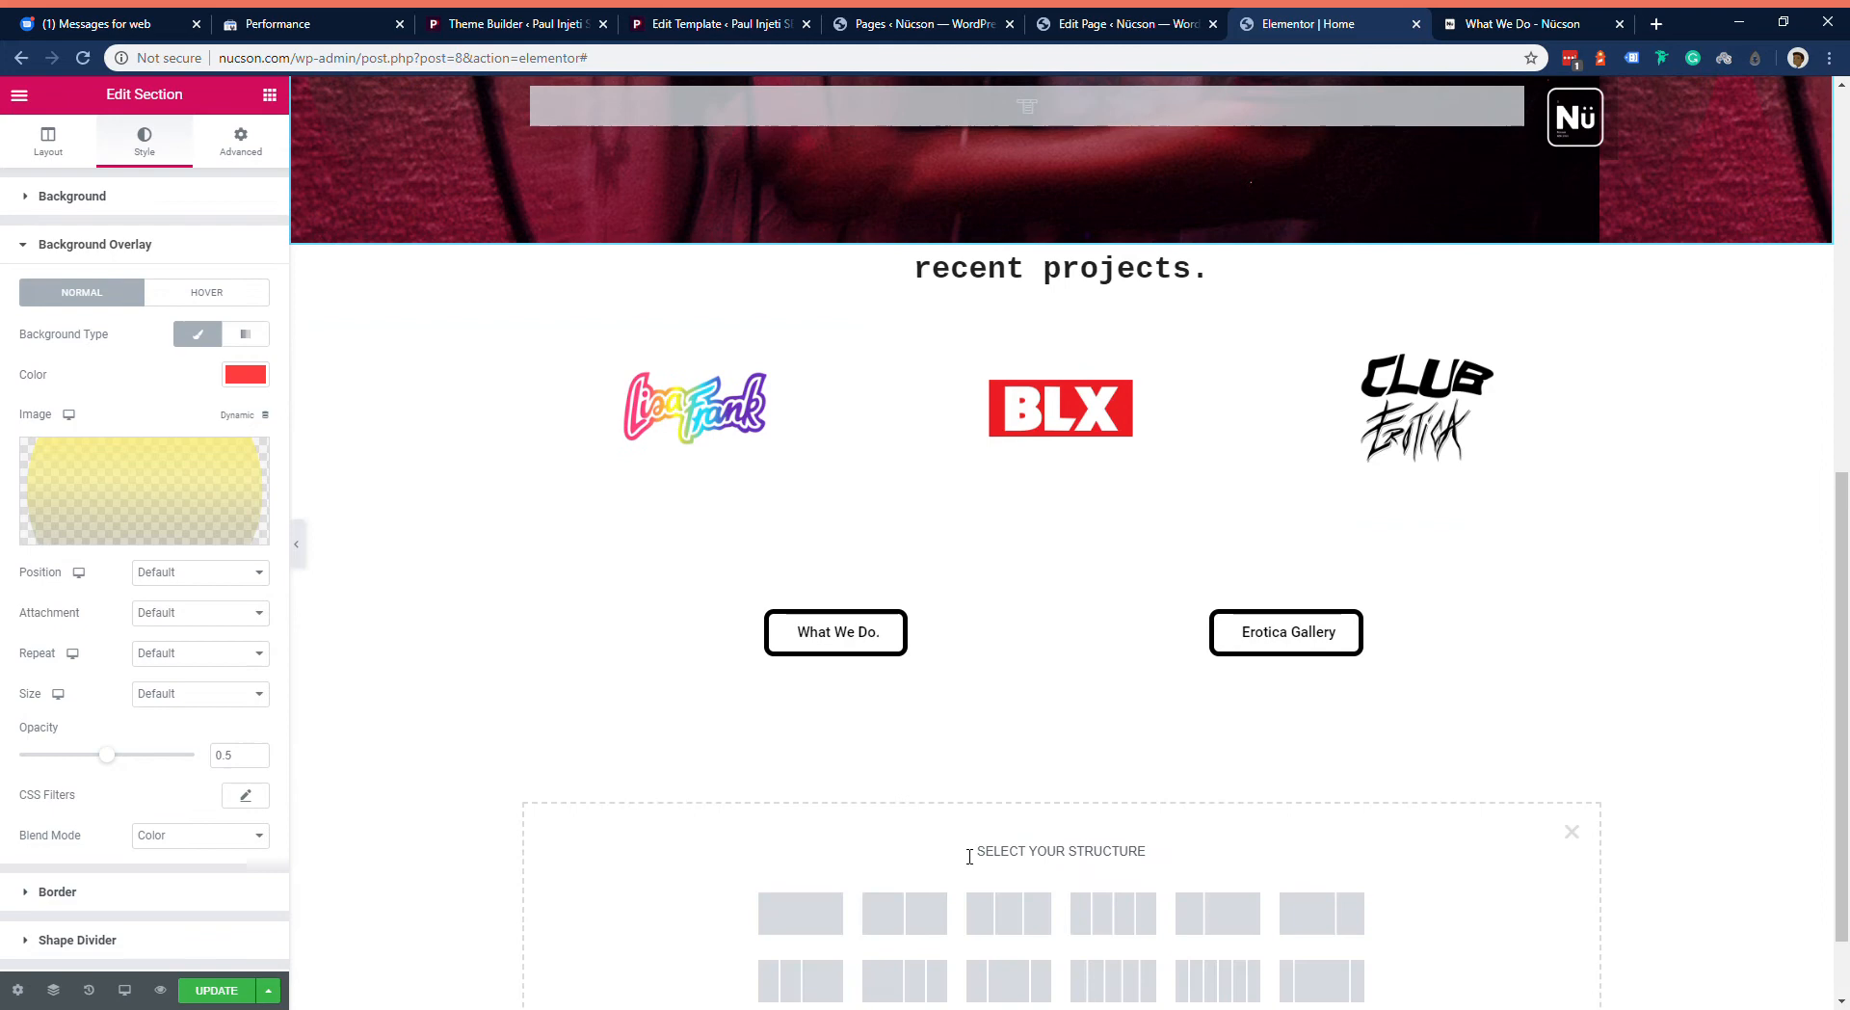
{"action": "left_click", "coordinate": [817, 911]}
{"action": "left_click_drag", "start_coordinate": [1061, 733], "coordinate": [1092, 276]}
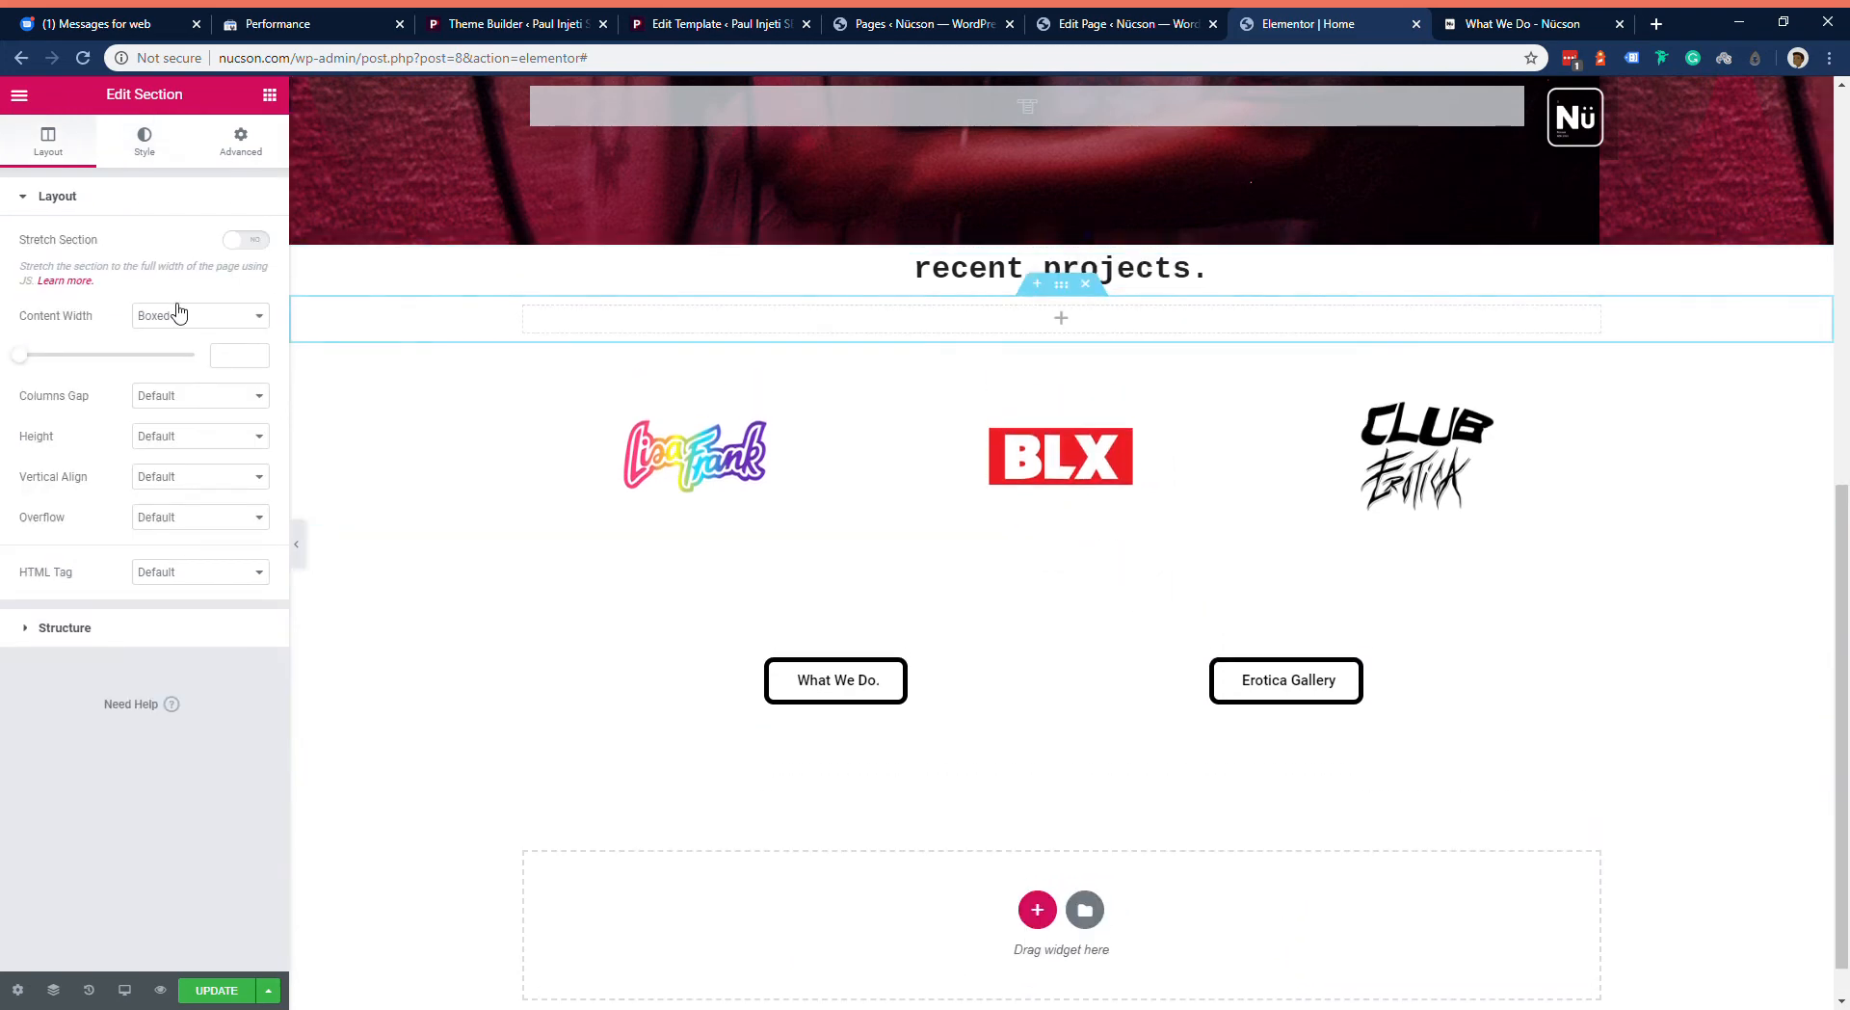
Step: Set the new empty section's Height to Min Height with a minimum height of 732 px
{"action": "left_click", "coordinate": [164, 150]}
{"action": "left_click", "coordinate": [50, 146]}
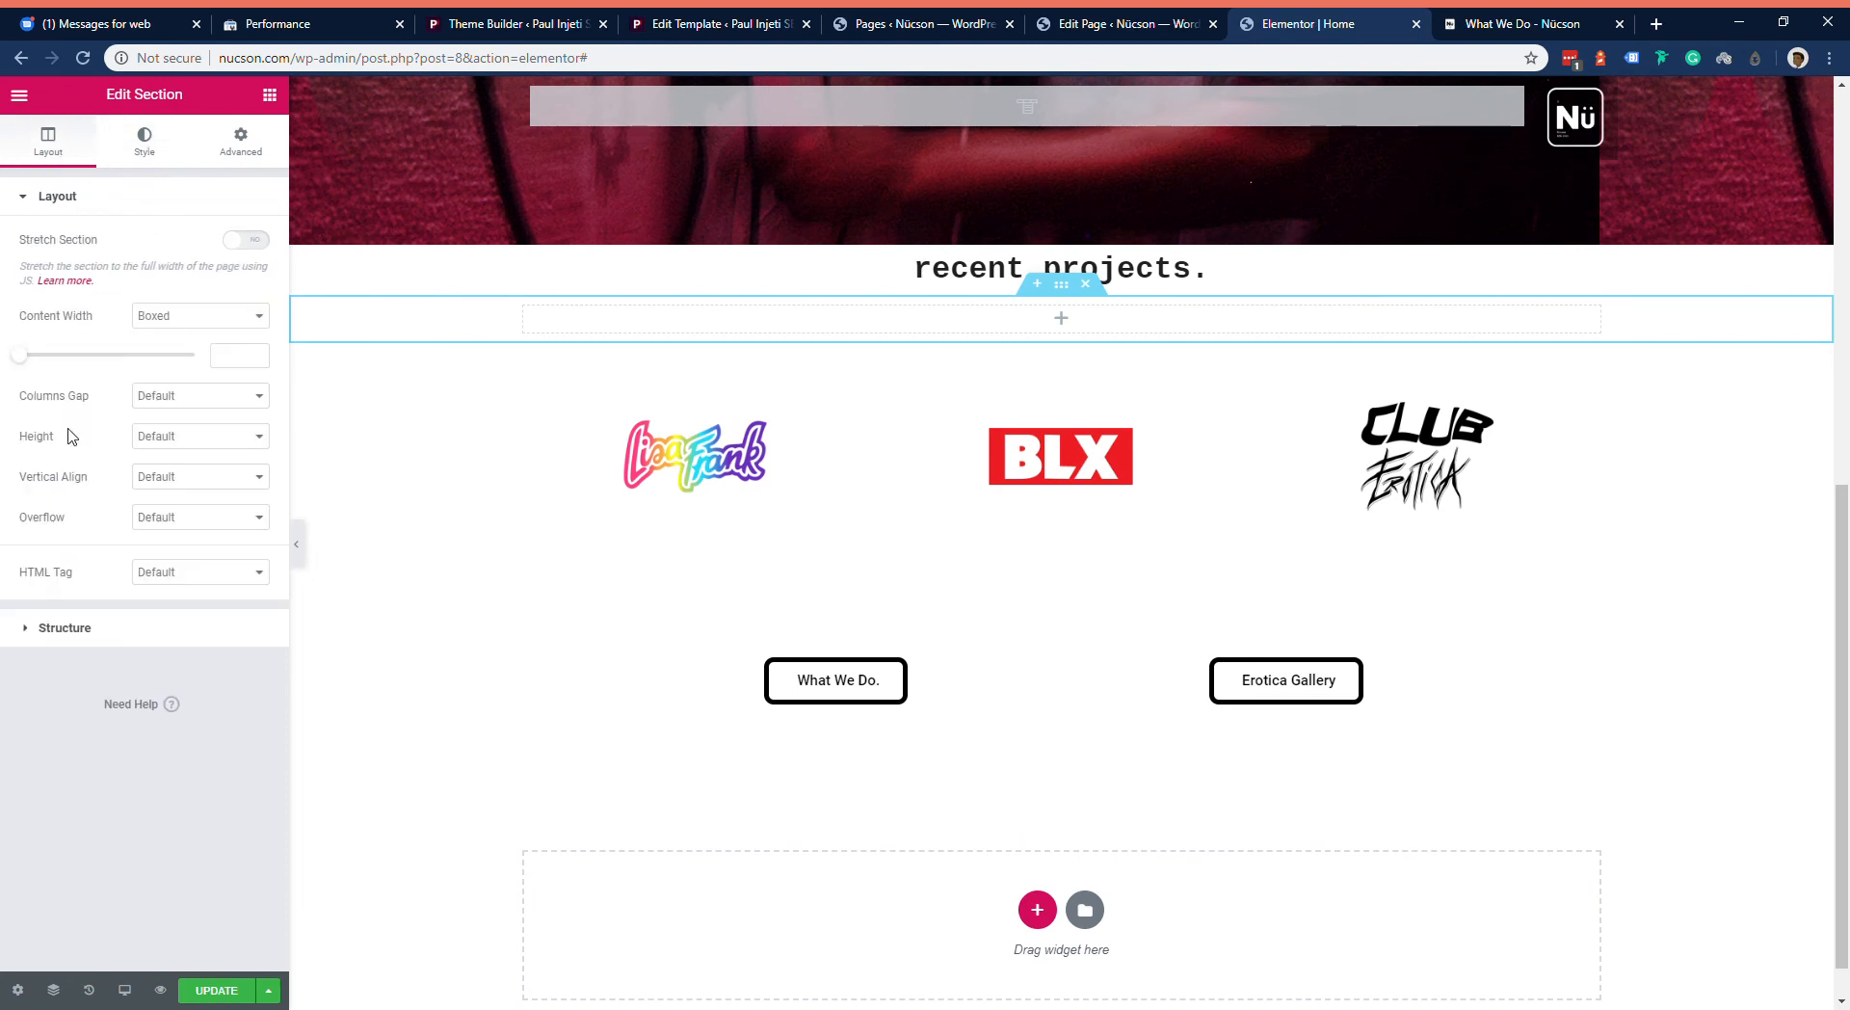
{"action": "left_click", "coordinate": [218, 435]}
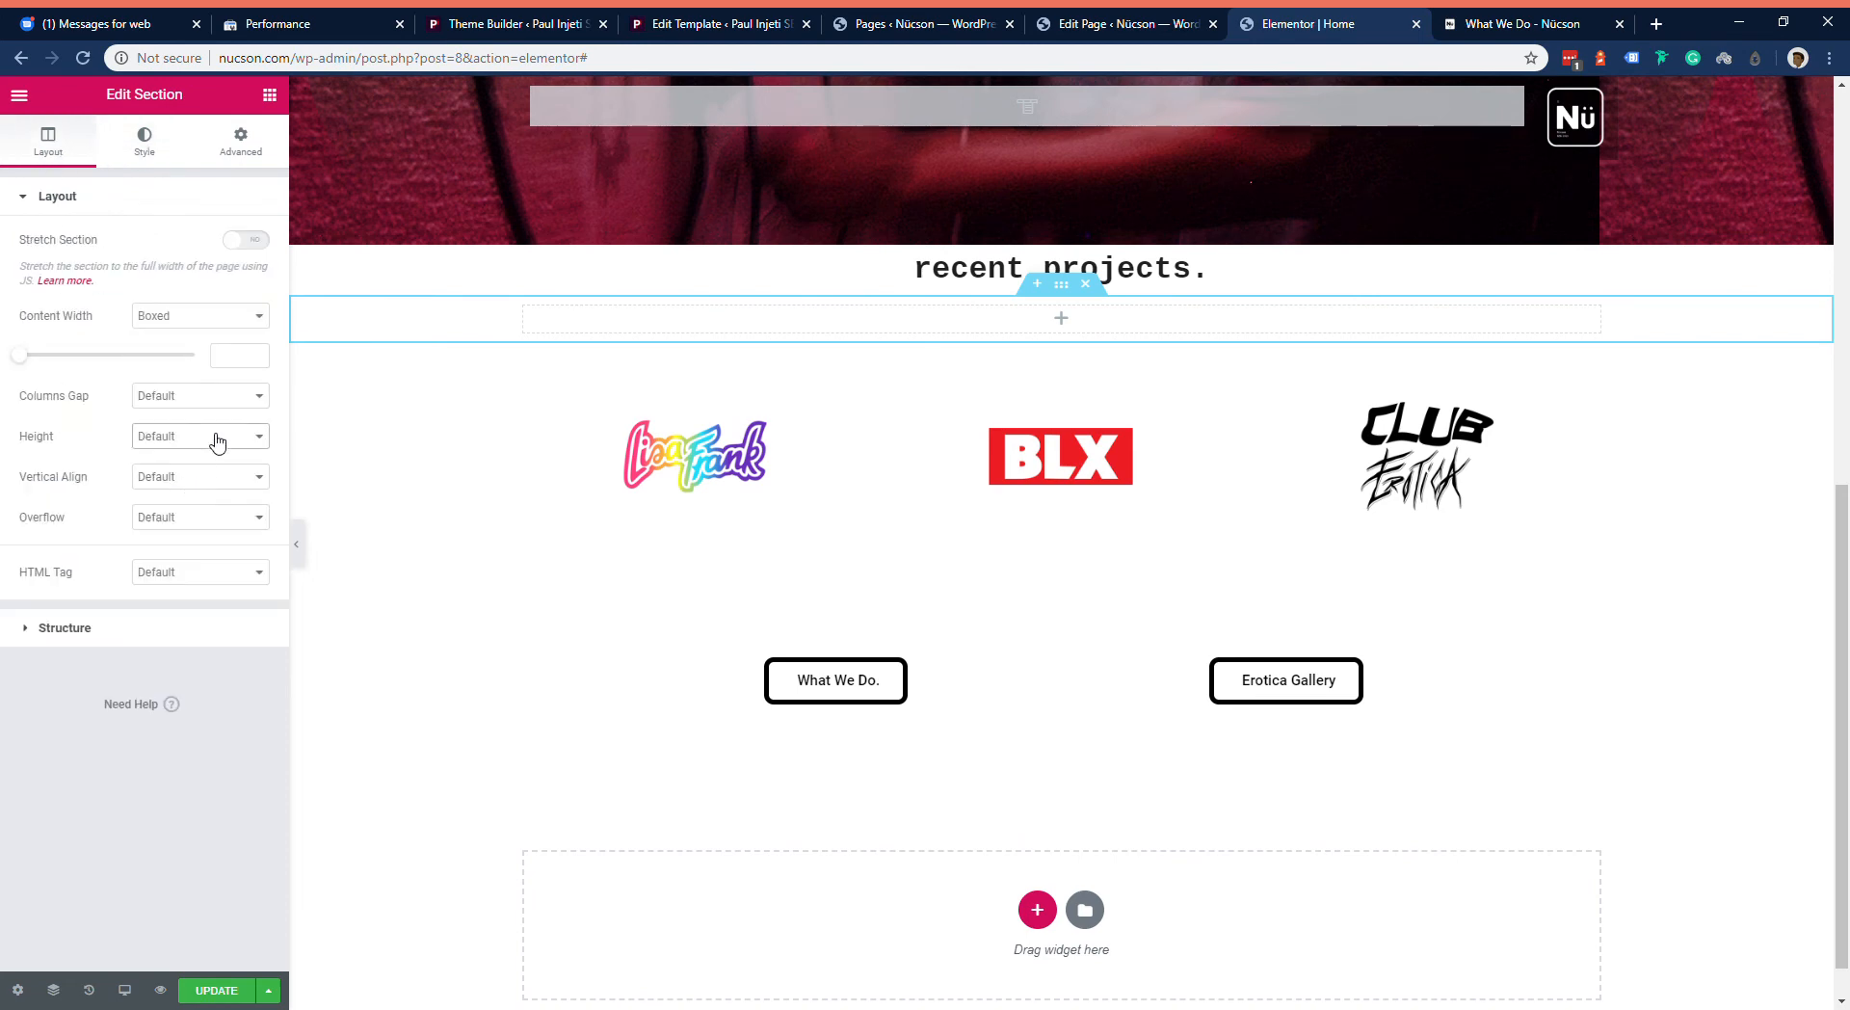
{"action": "left_click", "coordinate": [232, 523]}
{"action": "left_click_drag", "start_coordinate": [68, 510], "coordinate": [118, 519]}
Step: Delete the "recent projects." heading section above the new empty section and try undoing the deletion
{"action": "scroll", "coordinate": [1099, 503], "scroll_direction": "up", "scroll_amount": 3}
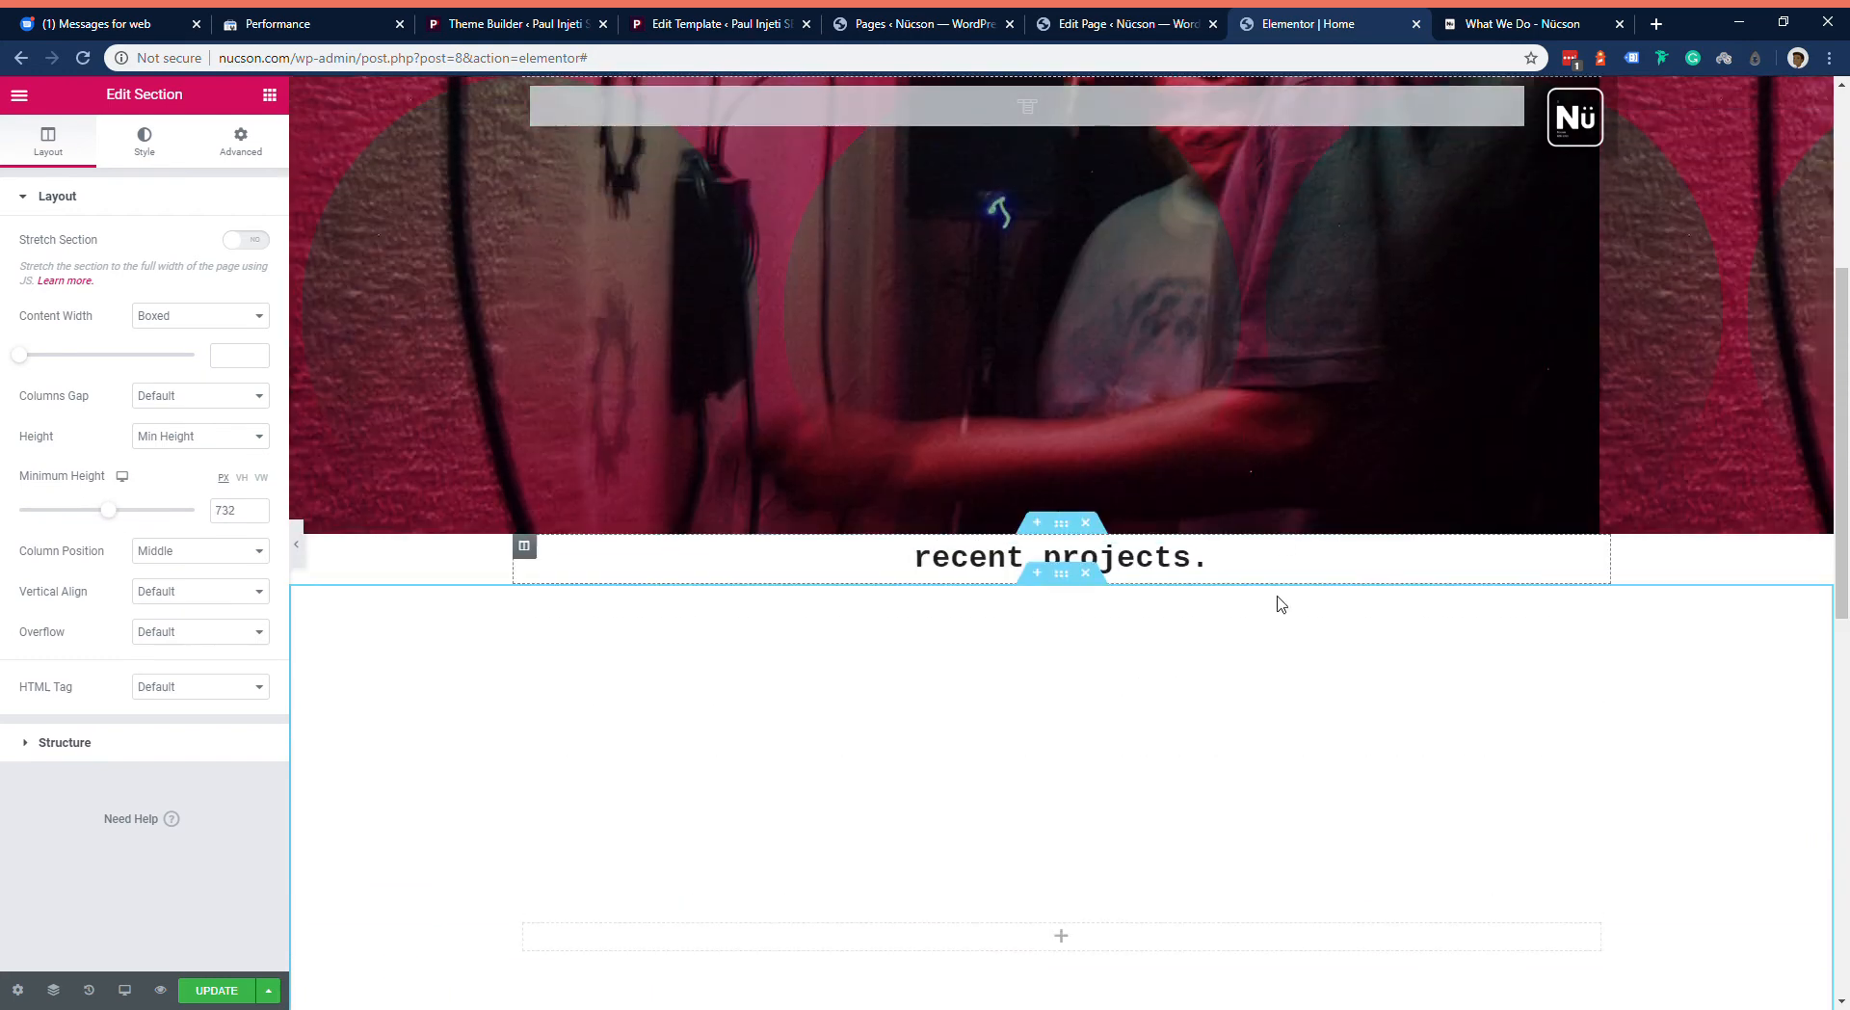
{"action": "left_click", "coordinate": [1086, 529]}
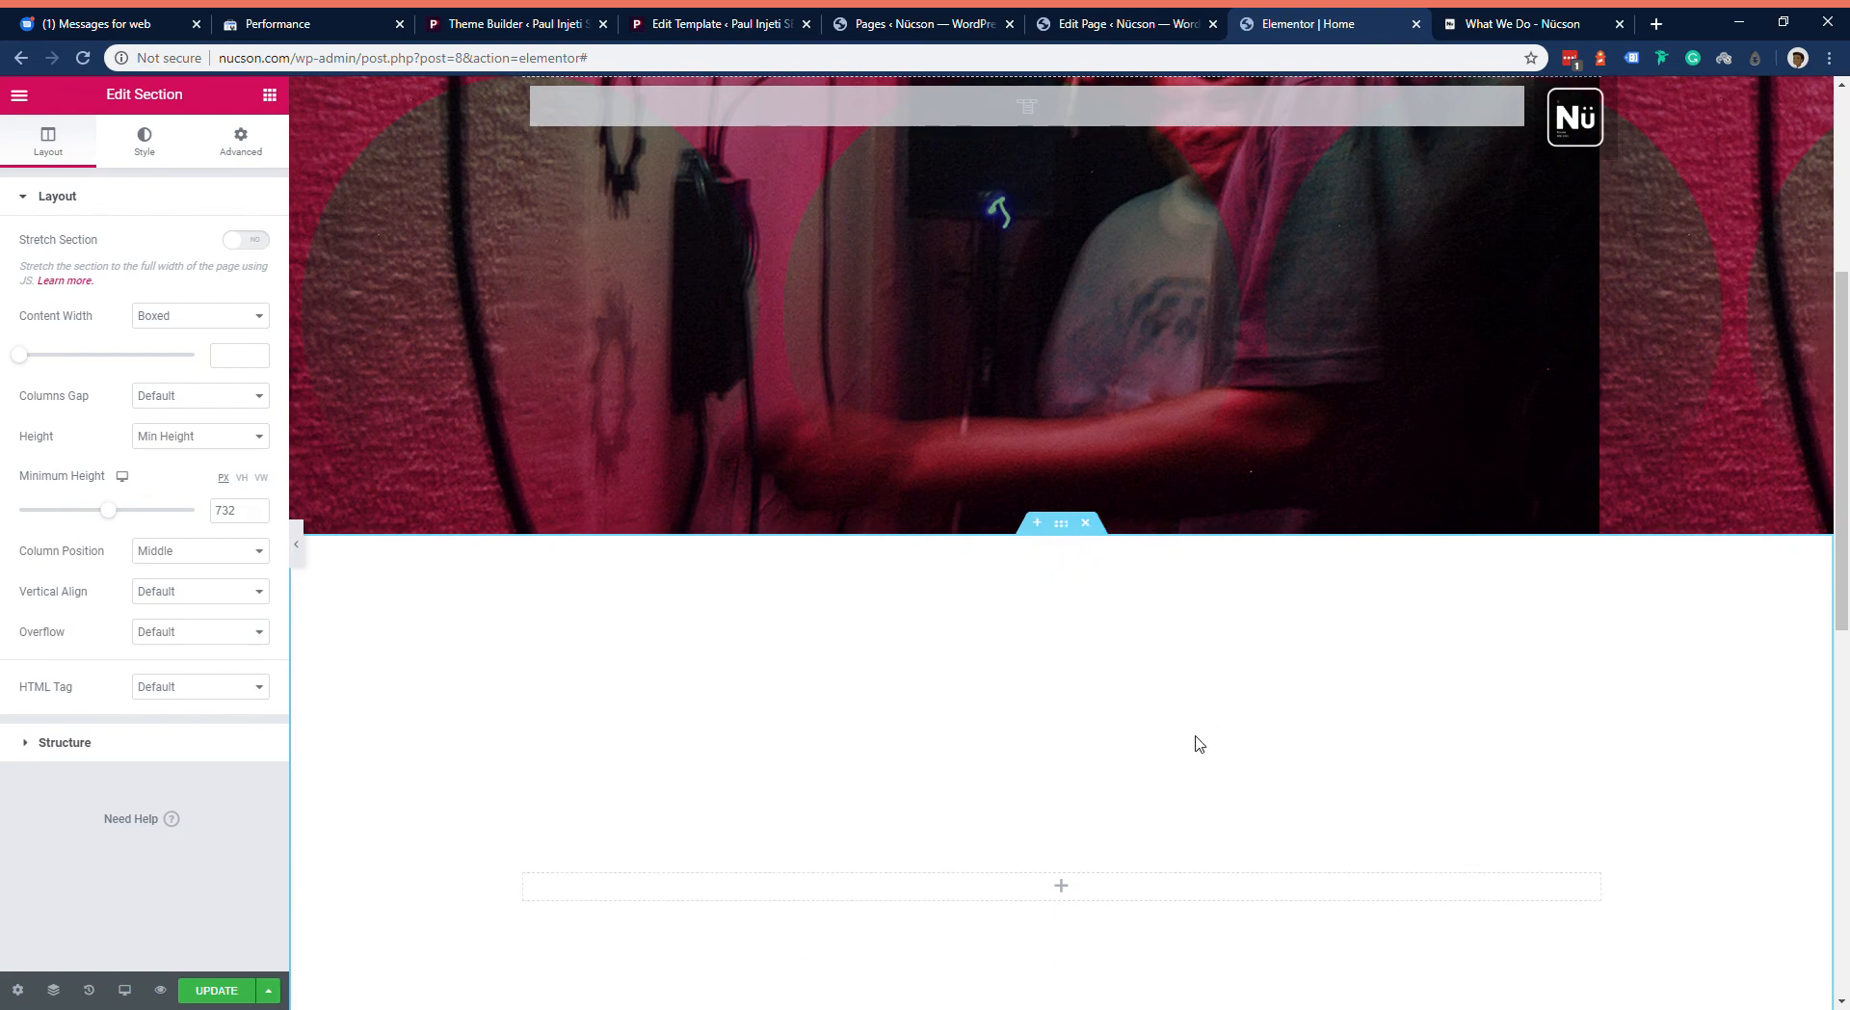
{"action": "key", "text": "ctrl+z"}
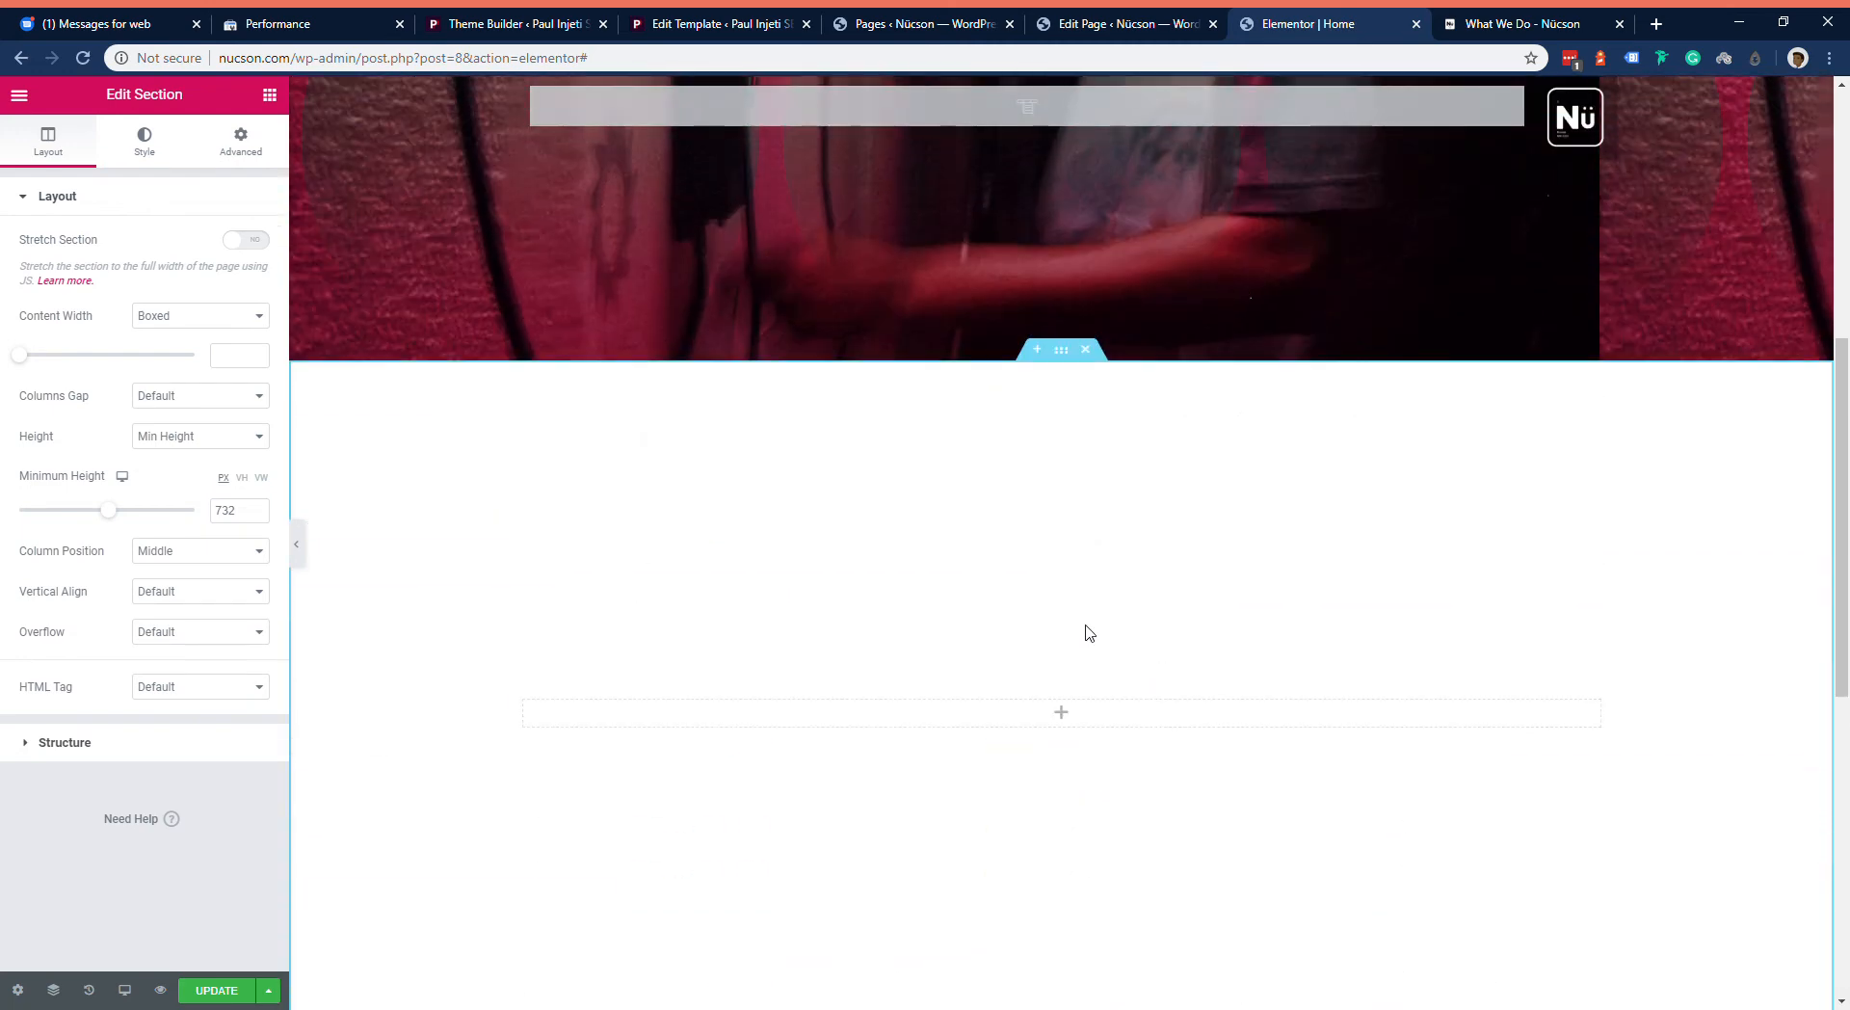
Step: Set the empty section's classic background image to 2019-12-08-12.16.27-2.jpg from the media library
{"action": "left_click", "coordinate": [144, 142]}
{"action": "left_click", "coordinate": [150, 285]}
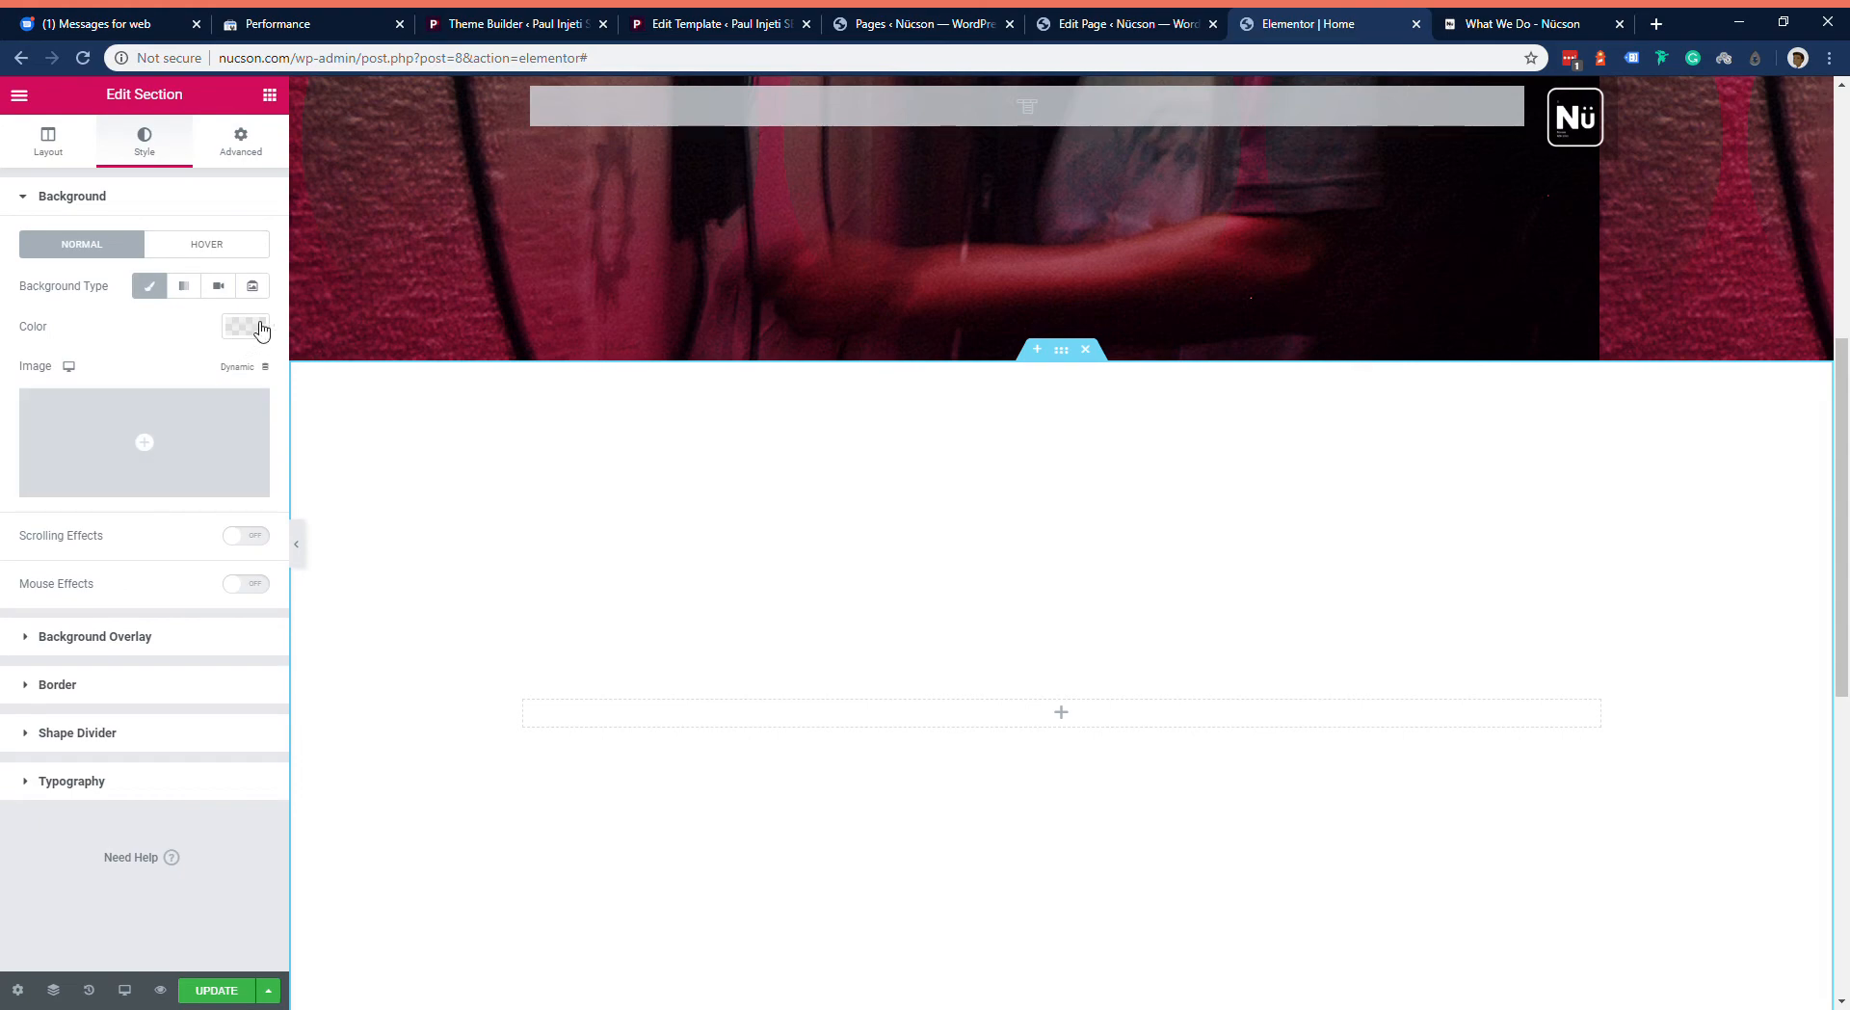
{"action": "left_click", "coordinate": [177, 433]}
{"action": "scroll", "coordinate": [737, 421], "scroll_direction": "down", "scroll_amount": 4}
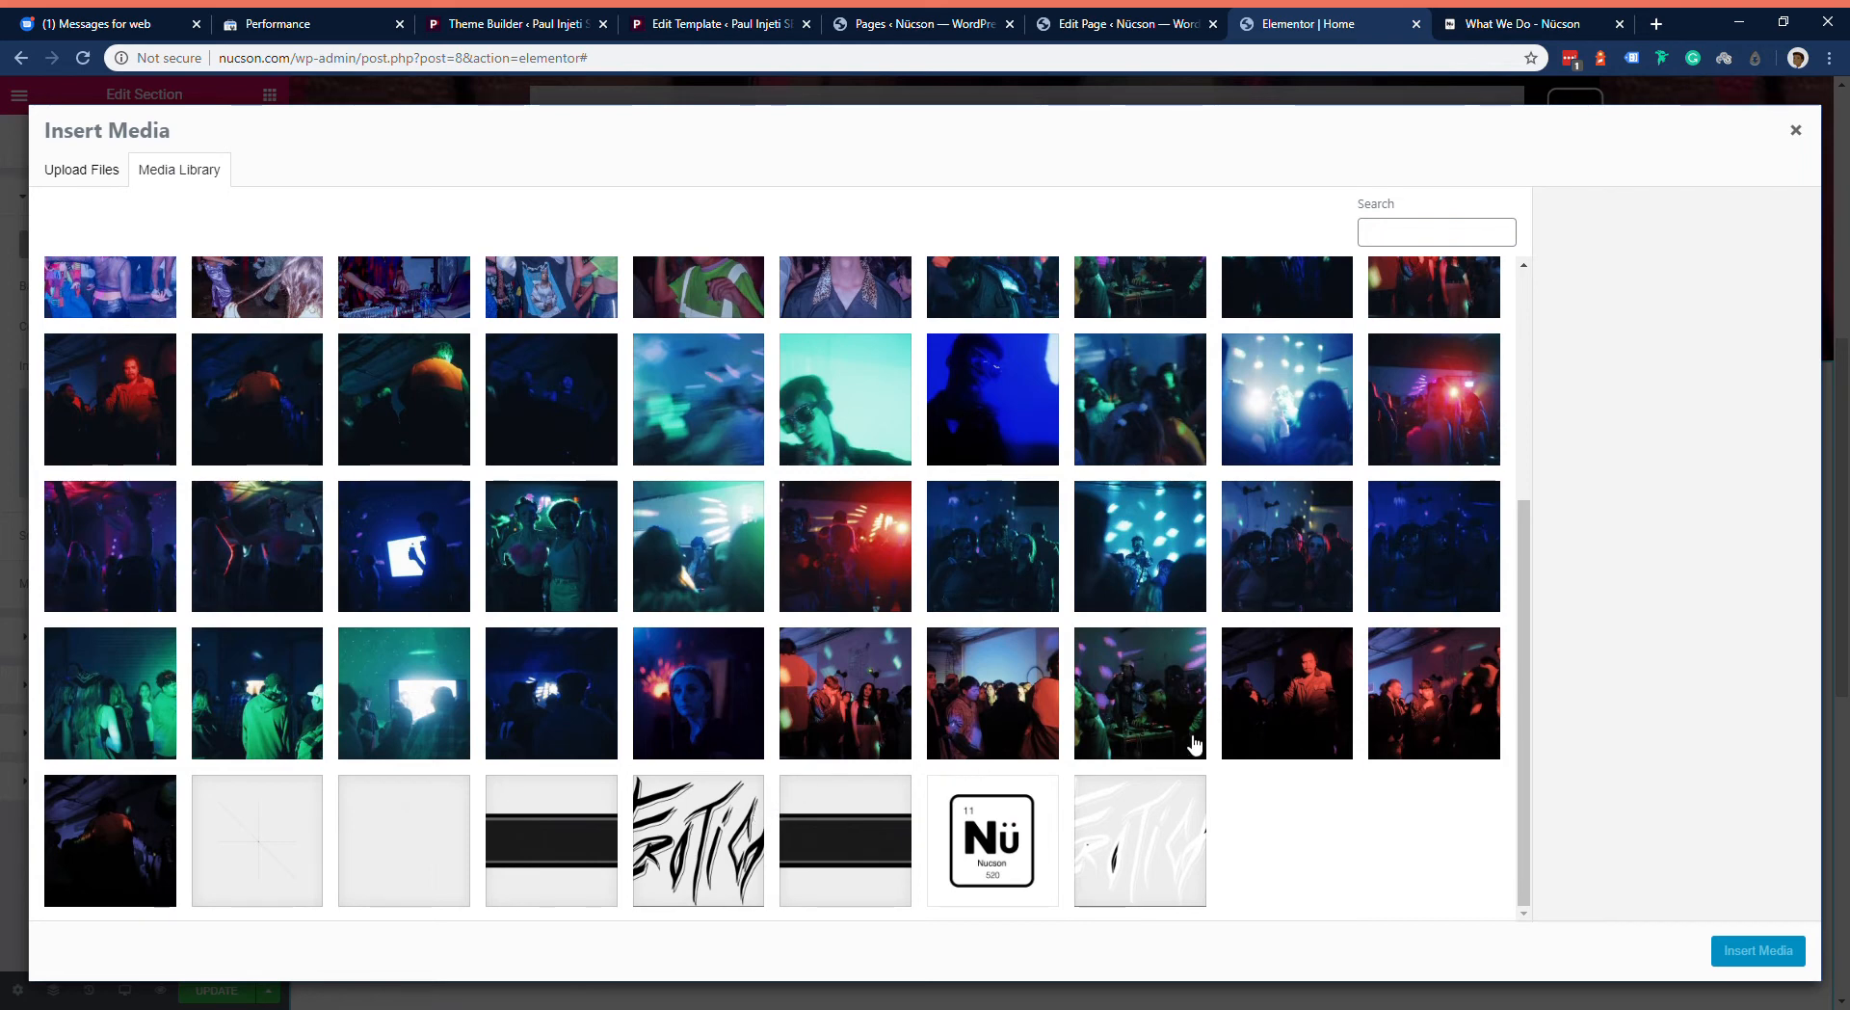
{"action": "scroll", "coordinate": [1095, 766], "scroll_direction": "up", "scroll_amount": 2}
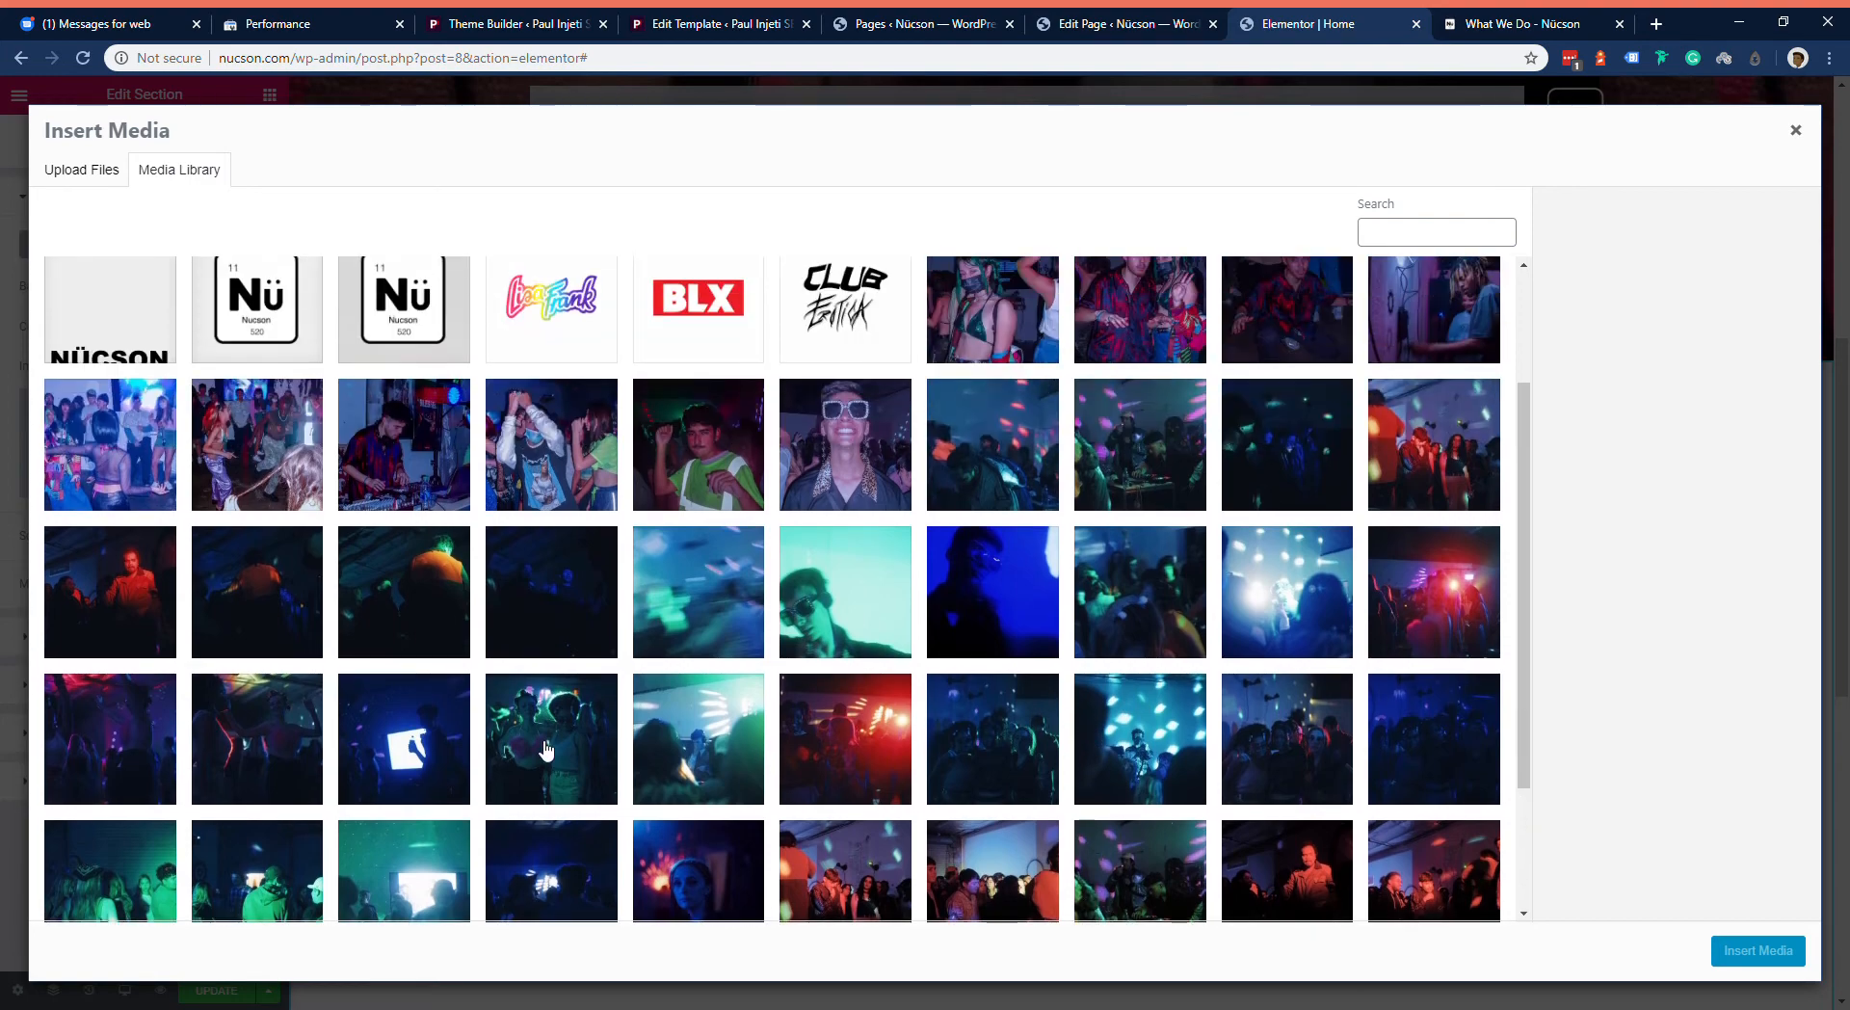
{"action": "left_click", "coordinate": [142, 629]}
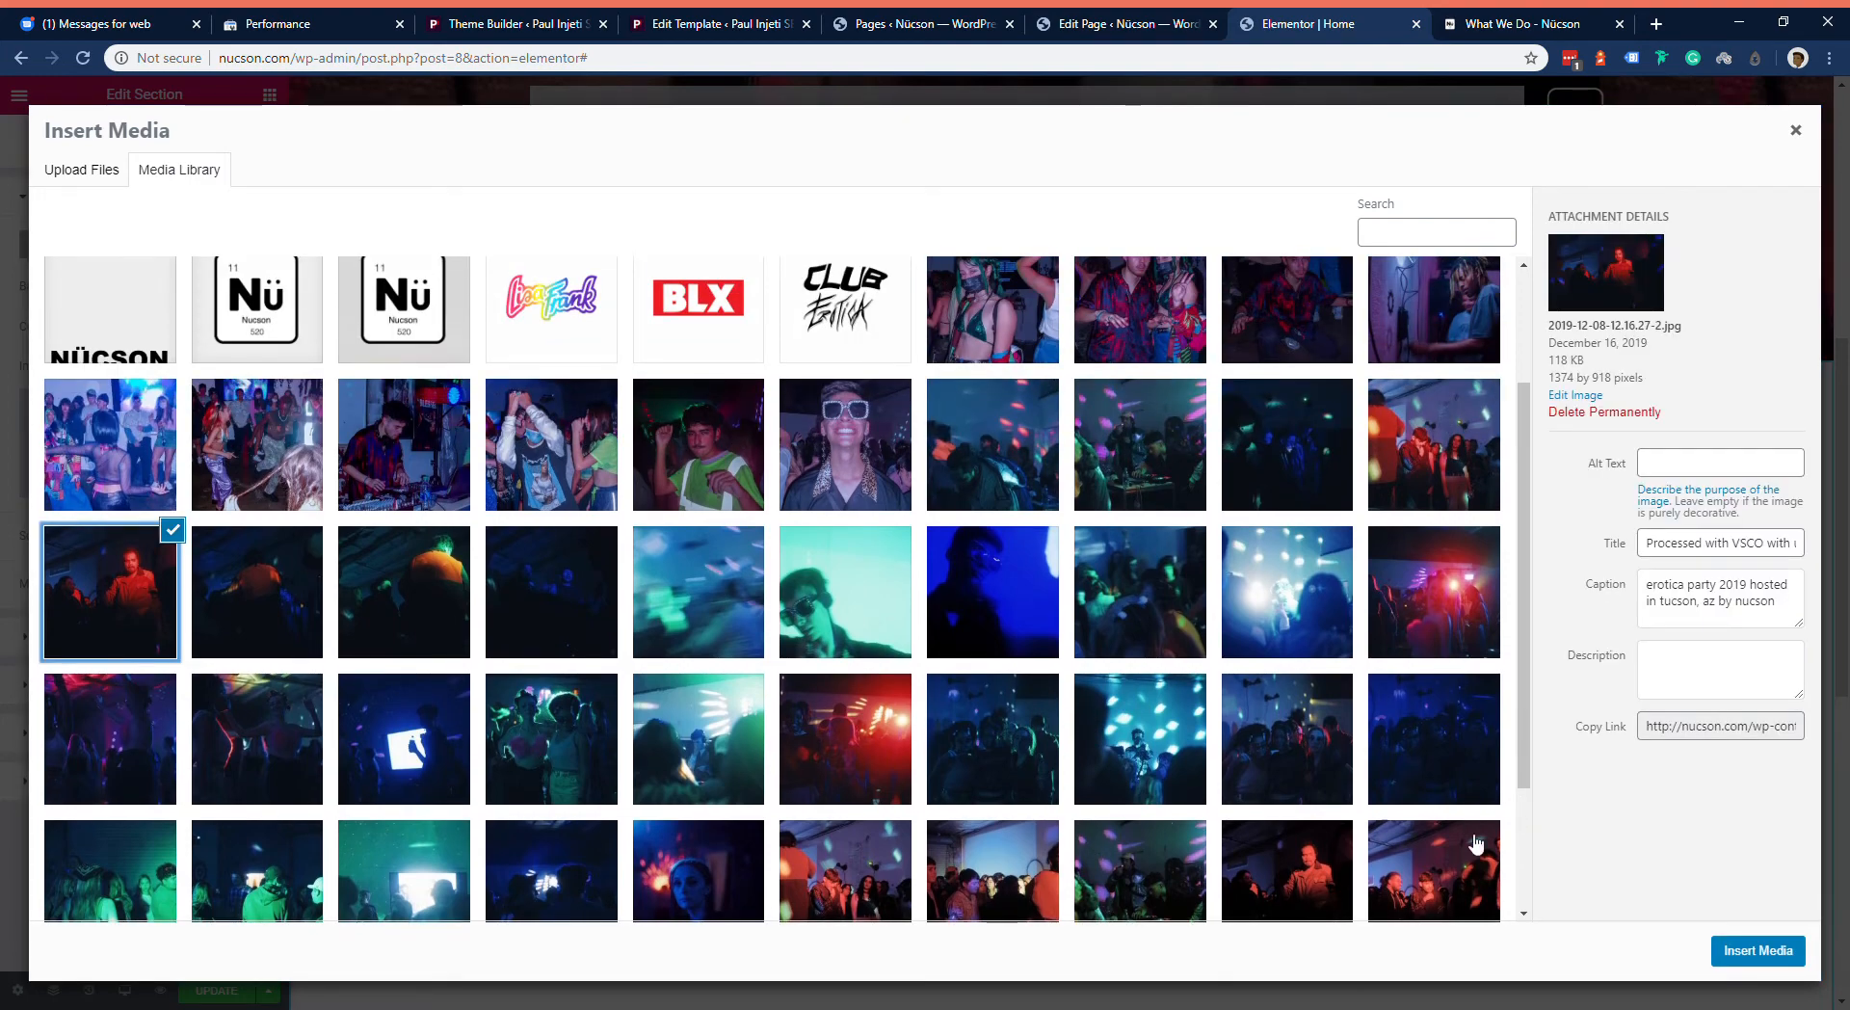
{"action": "left_click", "coordinate": [1731, 952]}
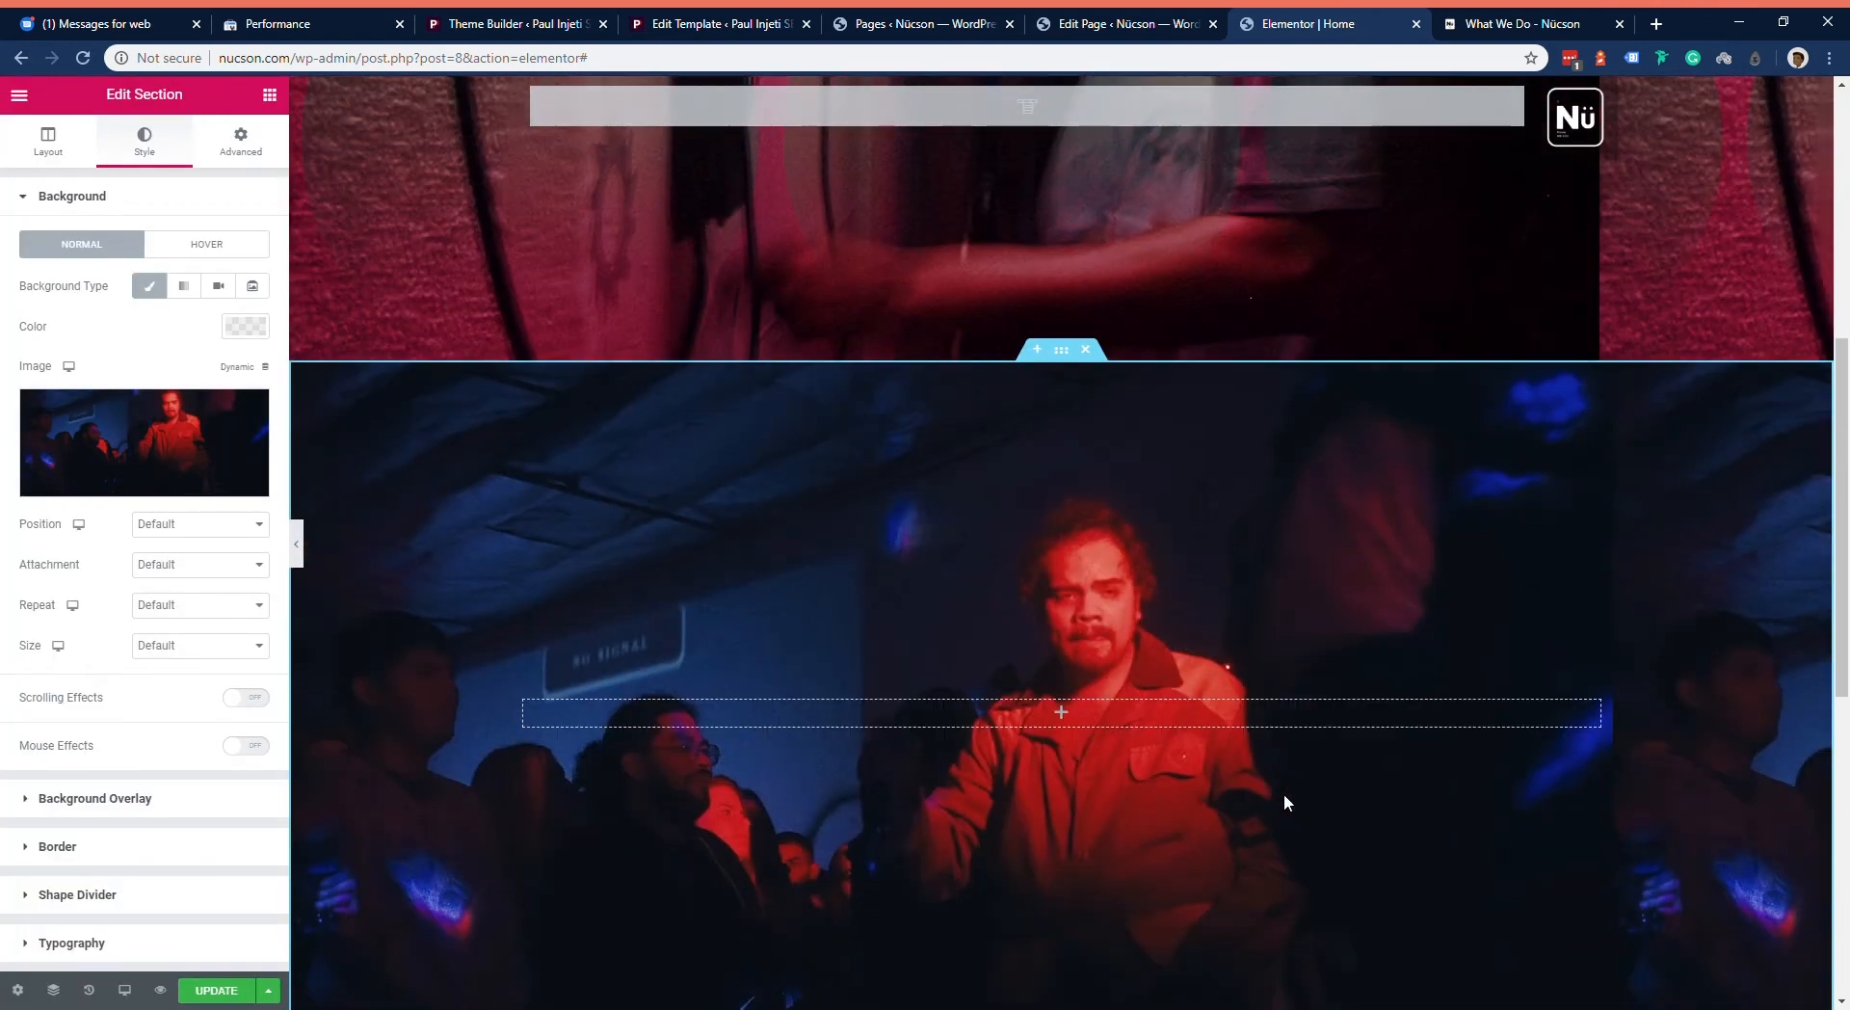
Step: Set the minimum height of the new club photo section to 890 px
{"action": "scroll", "coordinate": [1285, 796], "scroll_direction": "down", "scroll_amount": 4}
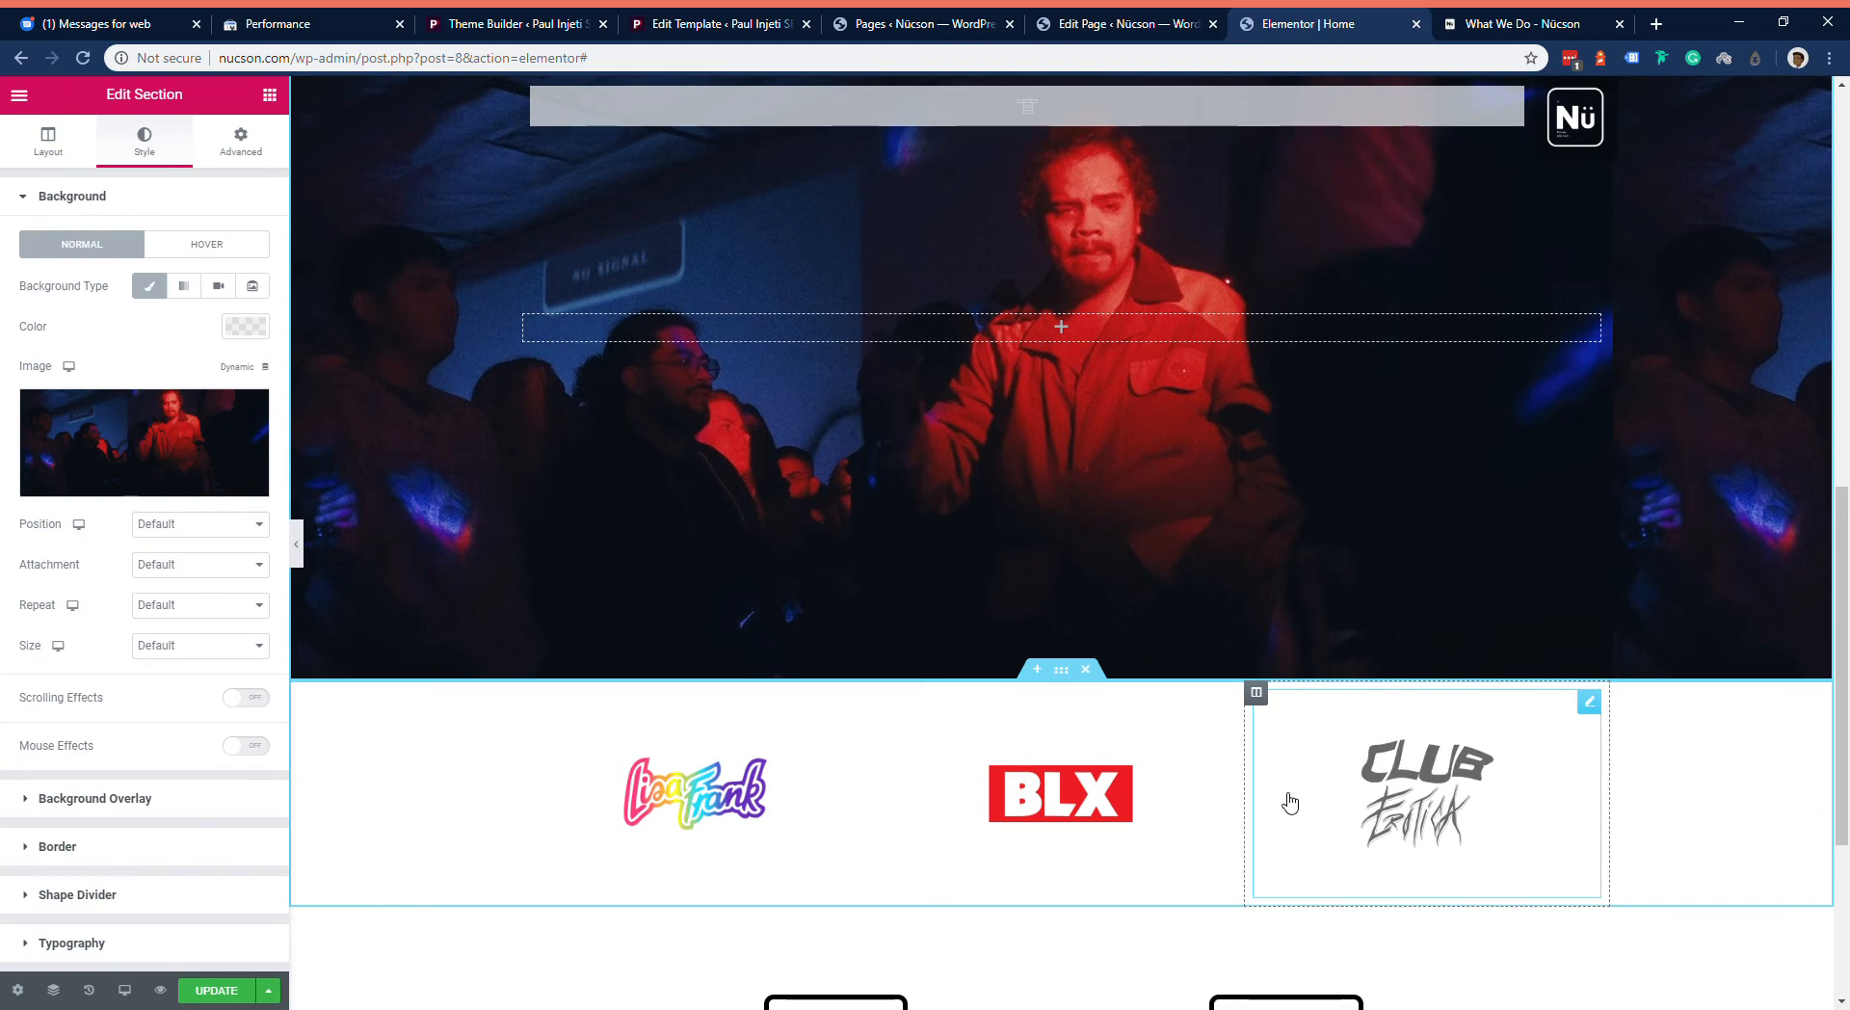
{"action": "scroll", "coordinate": [1288, 801], "scroll_direction": "up", "scroll_amount": 1}
{"action": "scroll", "coordinate": [1287, 801], "scroll_direction": "up", "scroll_amount": 2}
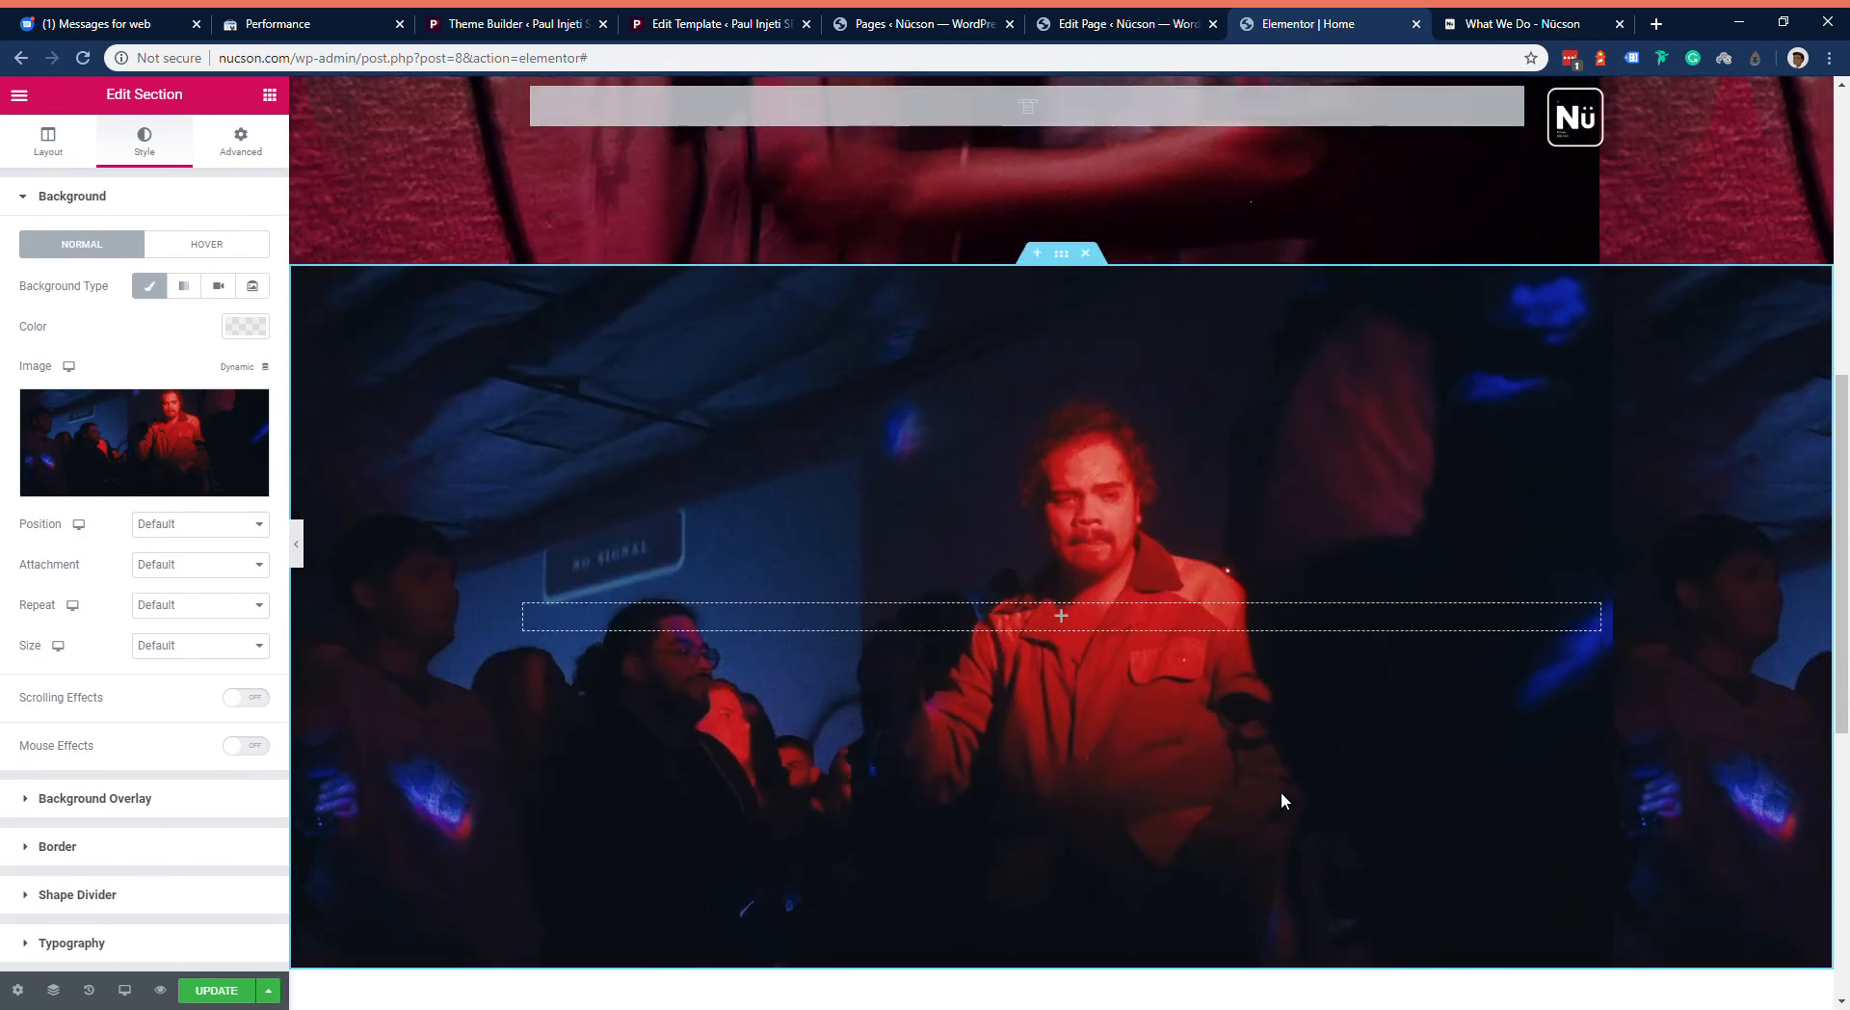
{"action": "scroll", "coordinate": [1281, 800], "scroll_direction": "up", "scroll_amount": 2}
{"action": "scroll", "coordinate": [1281, 800], "scroll_direction": "down", "scroll_amount": 2}
{"action": "scroll", "coordinate": [1218, 732], "scroll_direction": "up", "scroll_amount": 3}
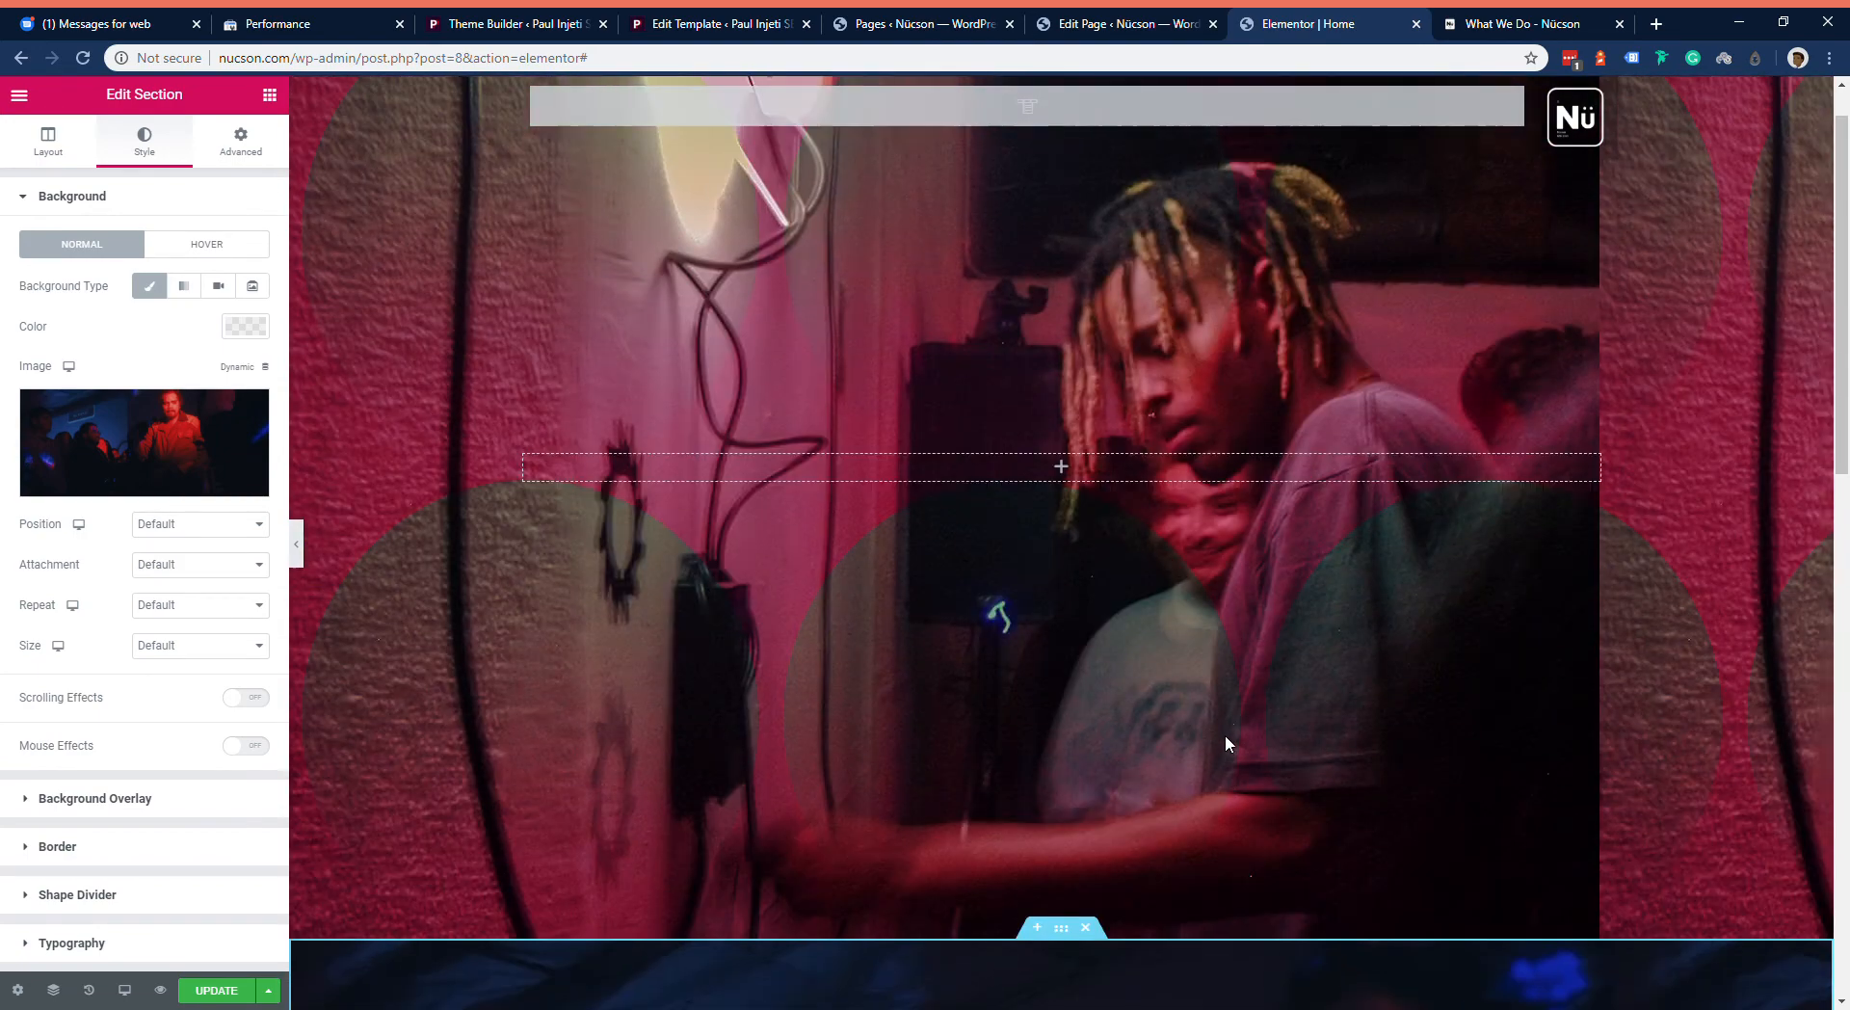
{"action": "scroll", "coordinate": [1221, 727], "scroll_direction": "down", "scroll_amount": 3}
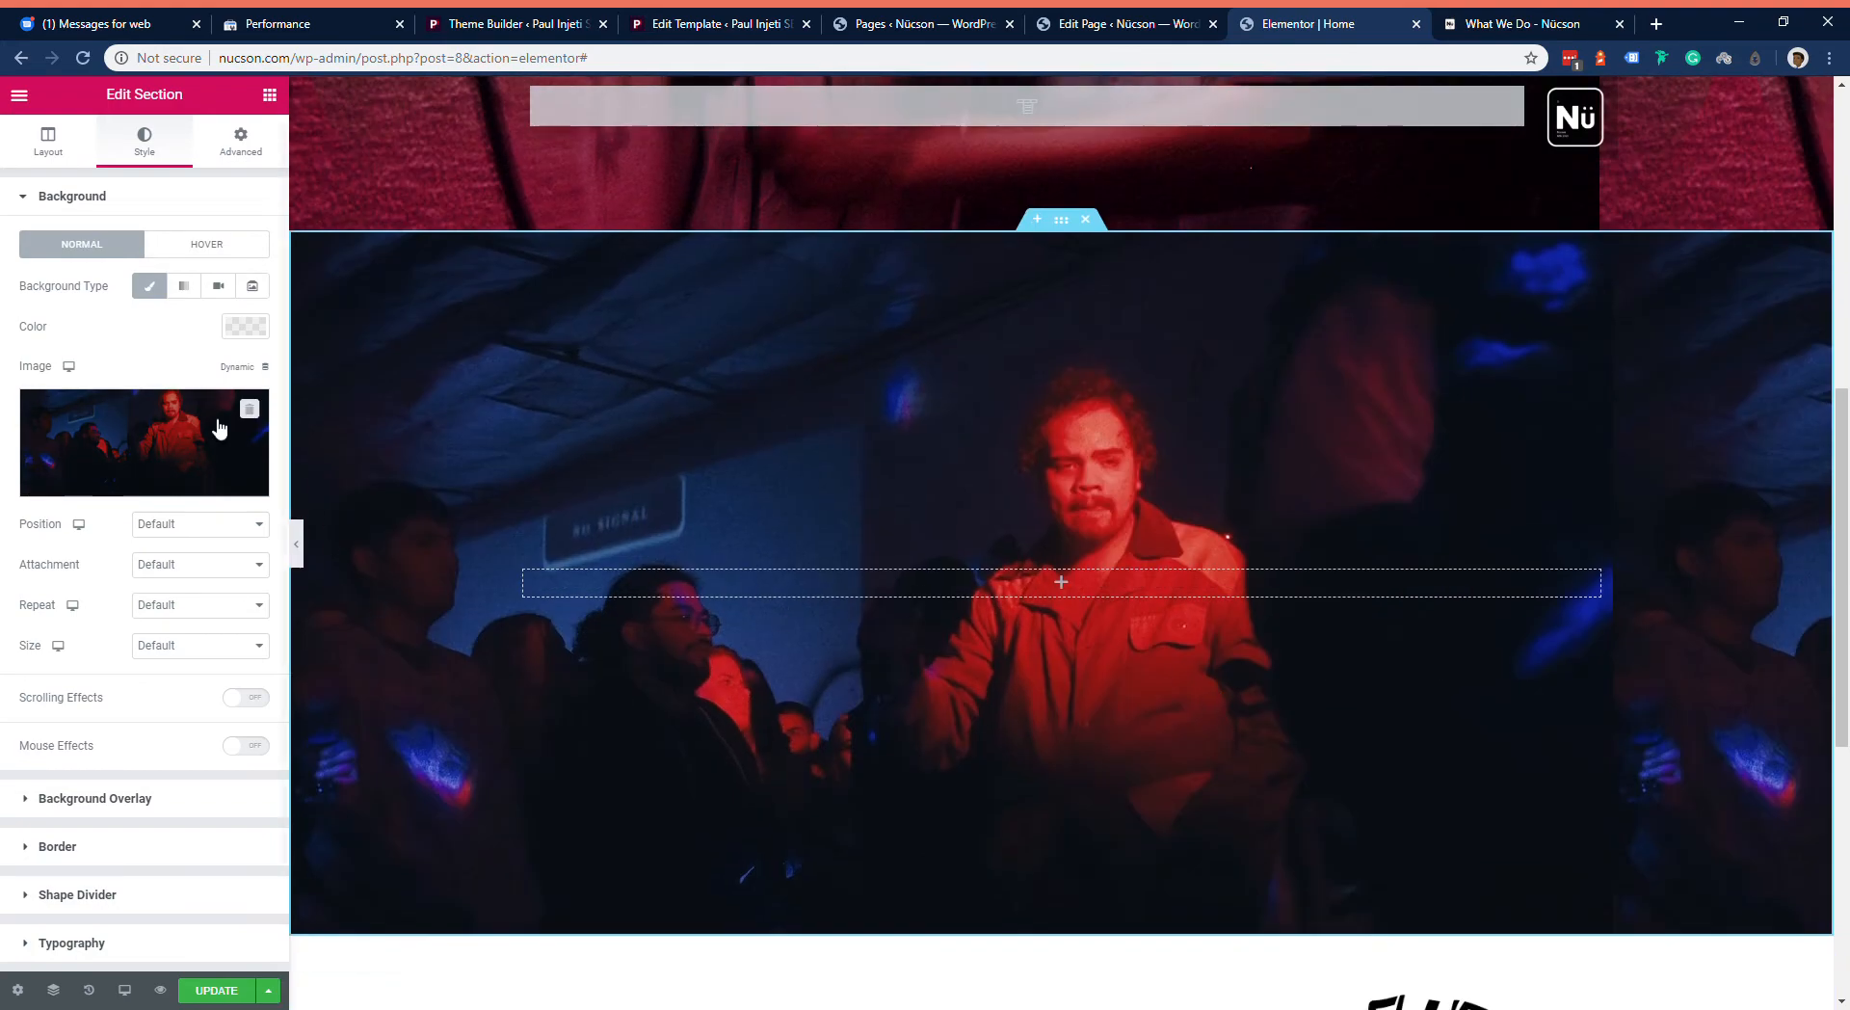
{"action": "left_click", "coordinate": [69, 144]}
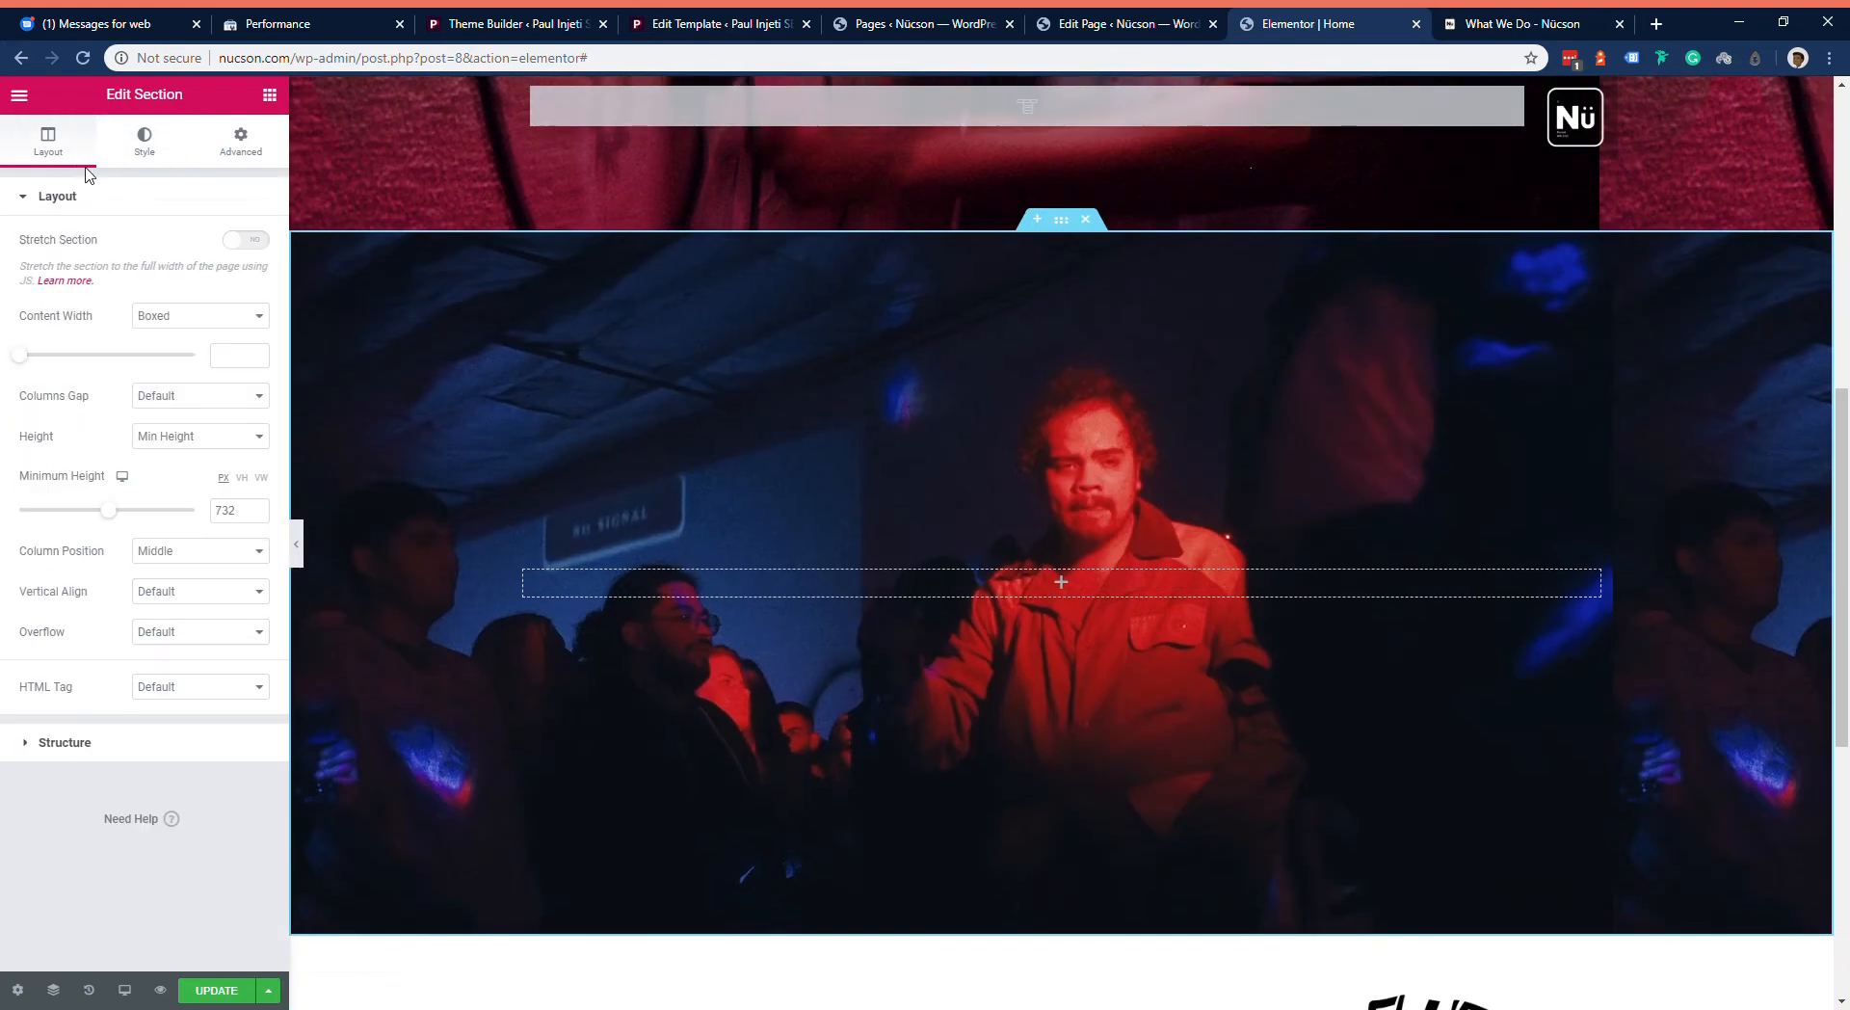
{"action": "left_click_drag", "start_coordinate": [114, 512], "coordinate": [132, 520]}
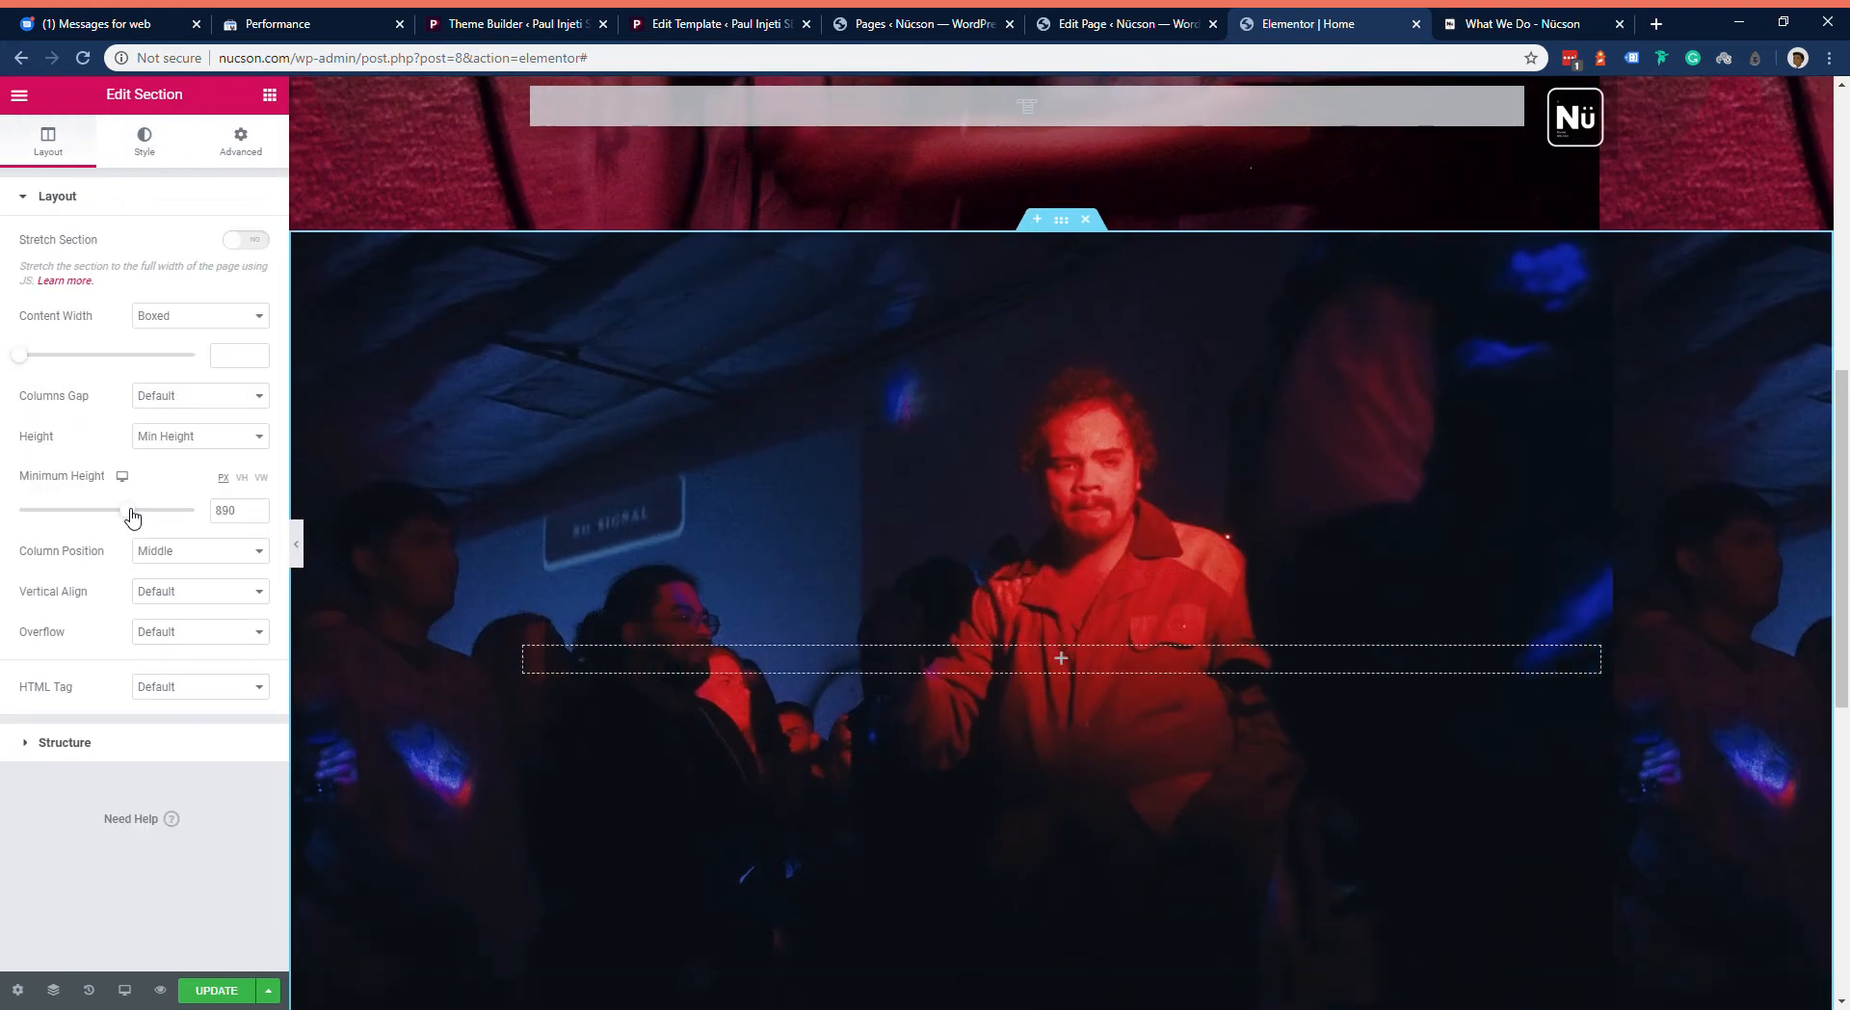
{"action": "scroll", "coordinate": [1004, 611], "scroll_direction": "down", "scroll_amount": 4}
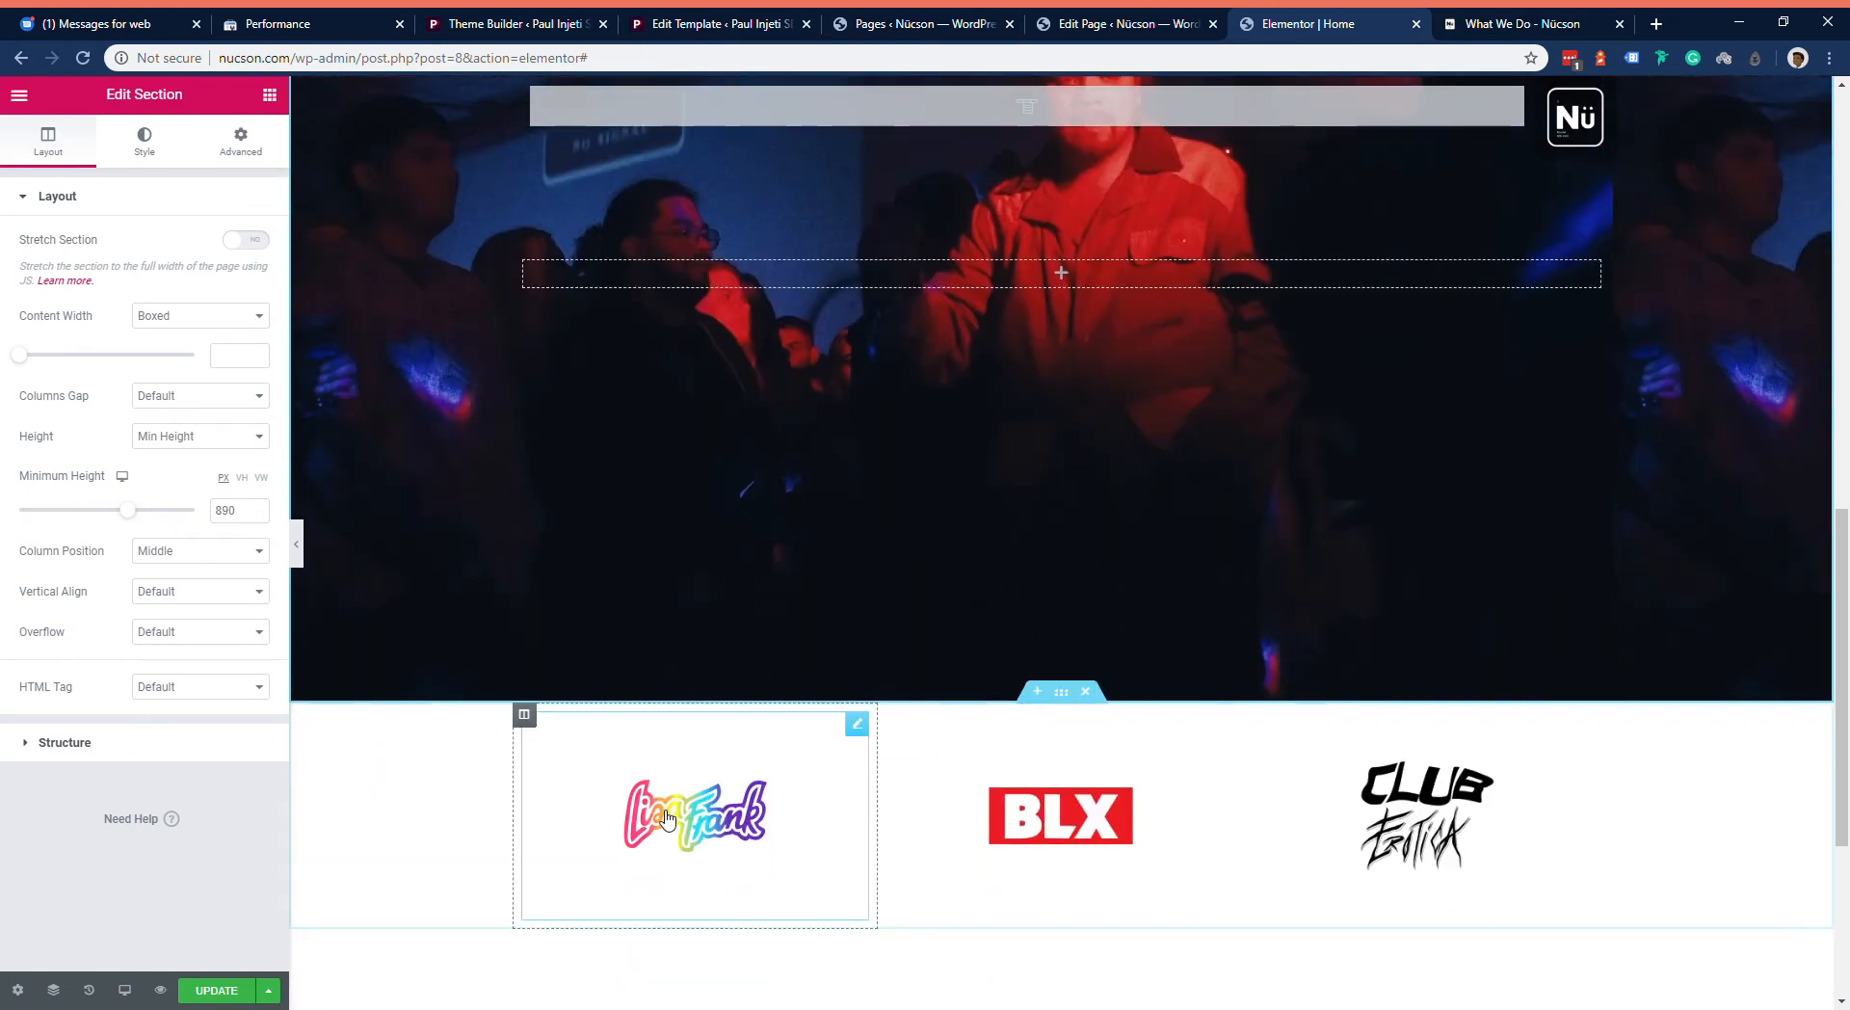
{"action": "scroll", "coordinate": [607, 880], "scroll_direction": "down", "scroll_amount": 4}
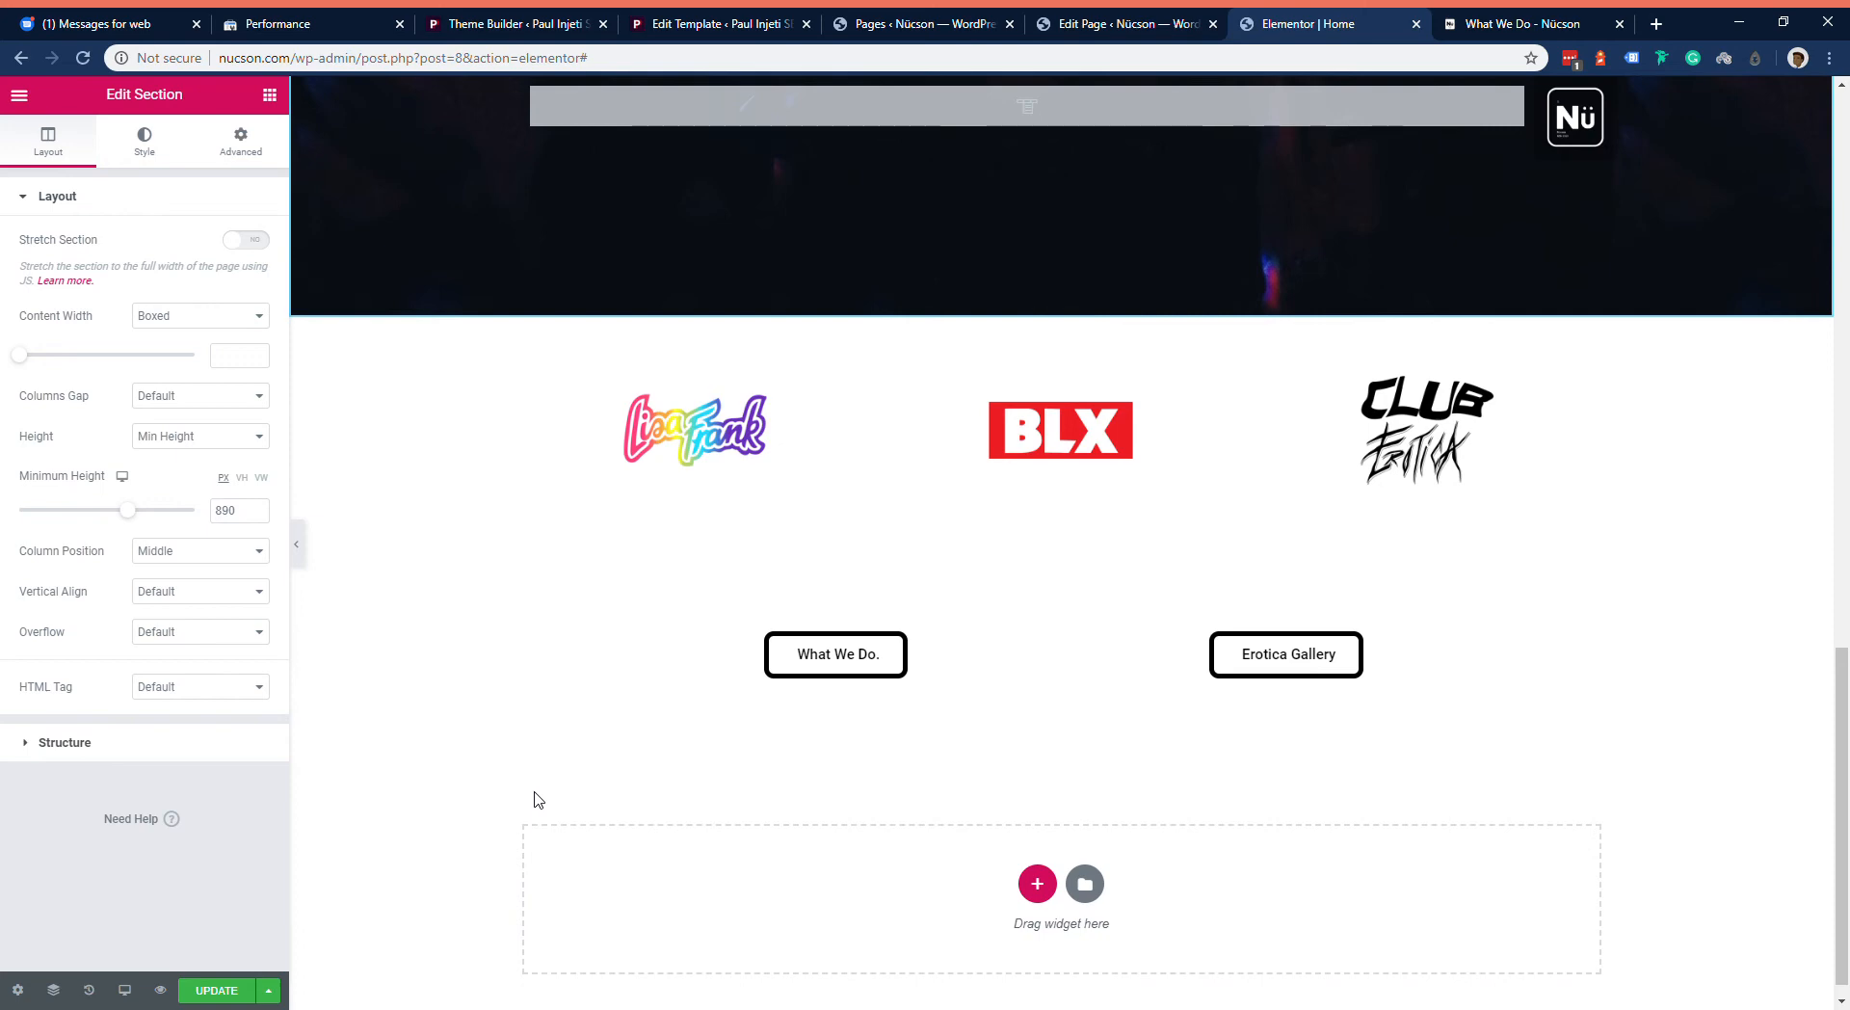
{"action": "left_click", "coordinate": [938, 405]}
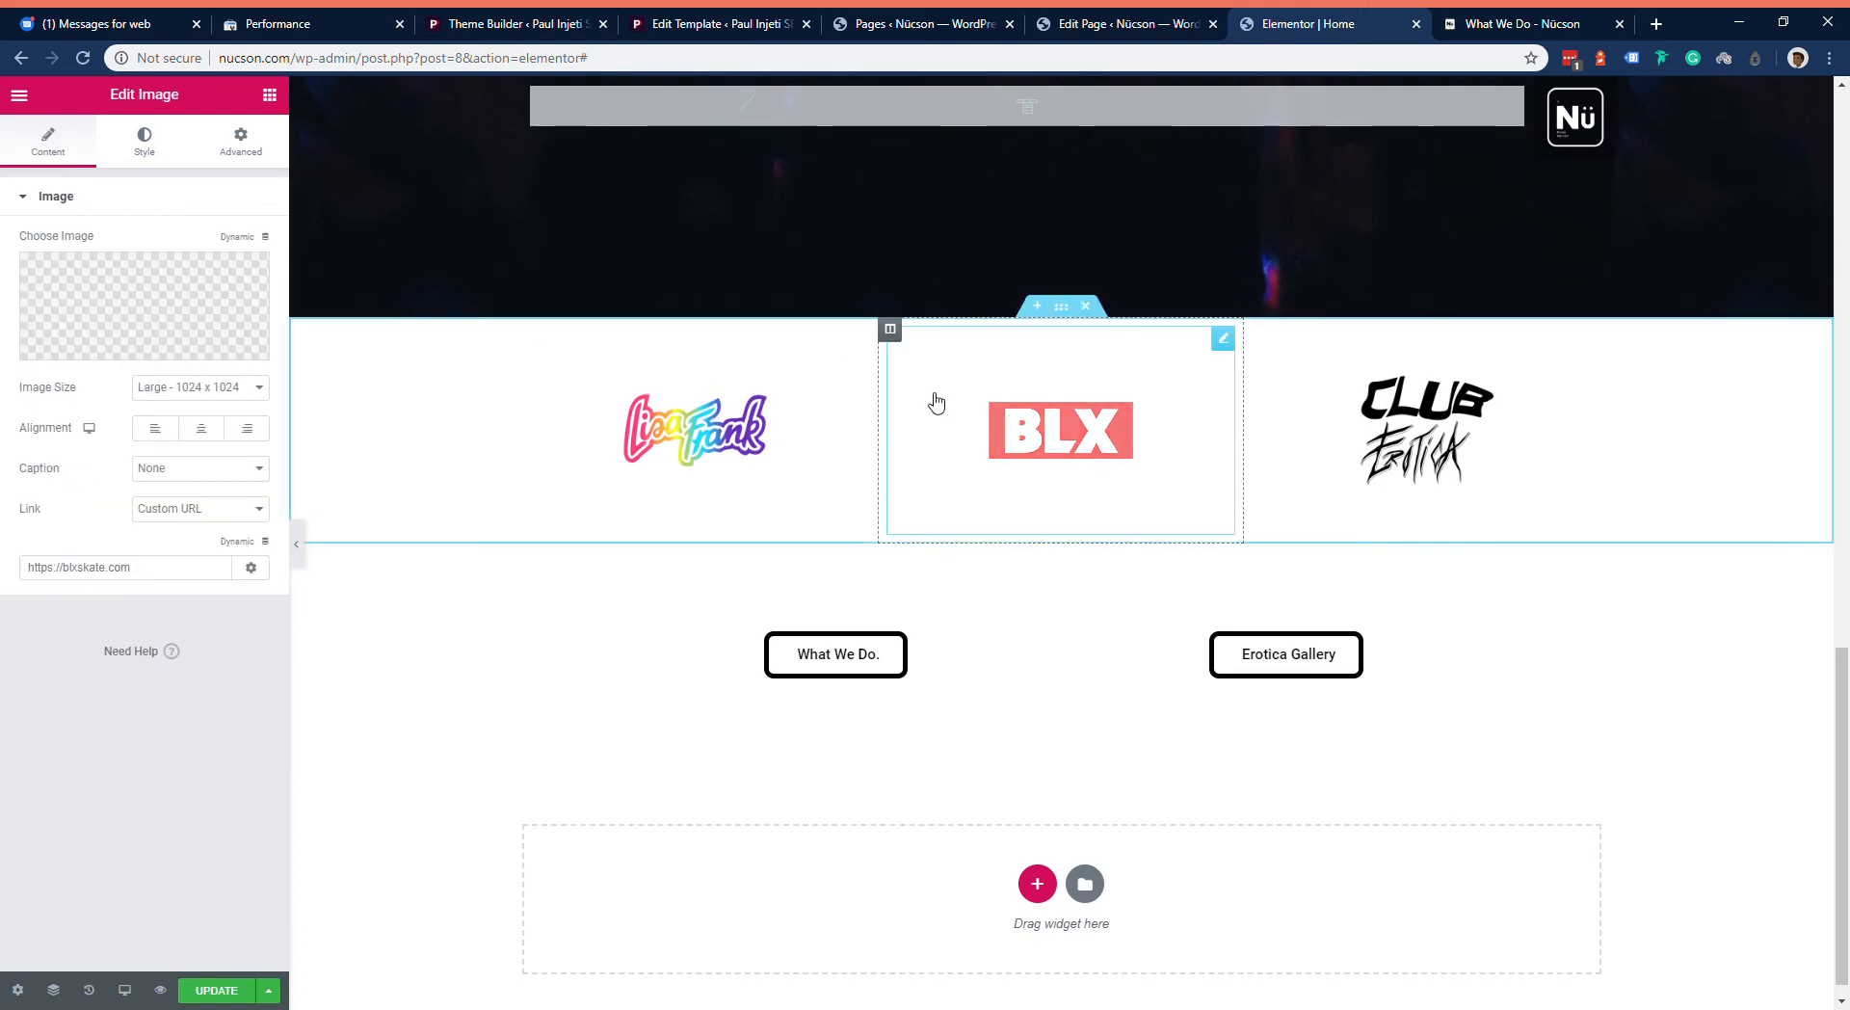
{"action": "left_click", "coordinate": [169, 311]}
{"action": "left_click", "coordinate": [552, 479]}
{"action": "left_click", "coordinate": [845, 479]}
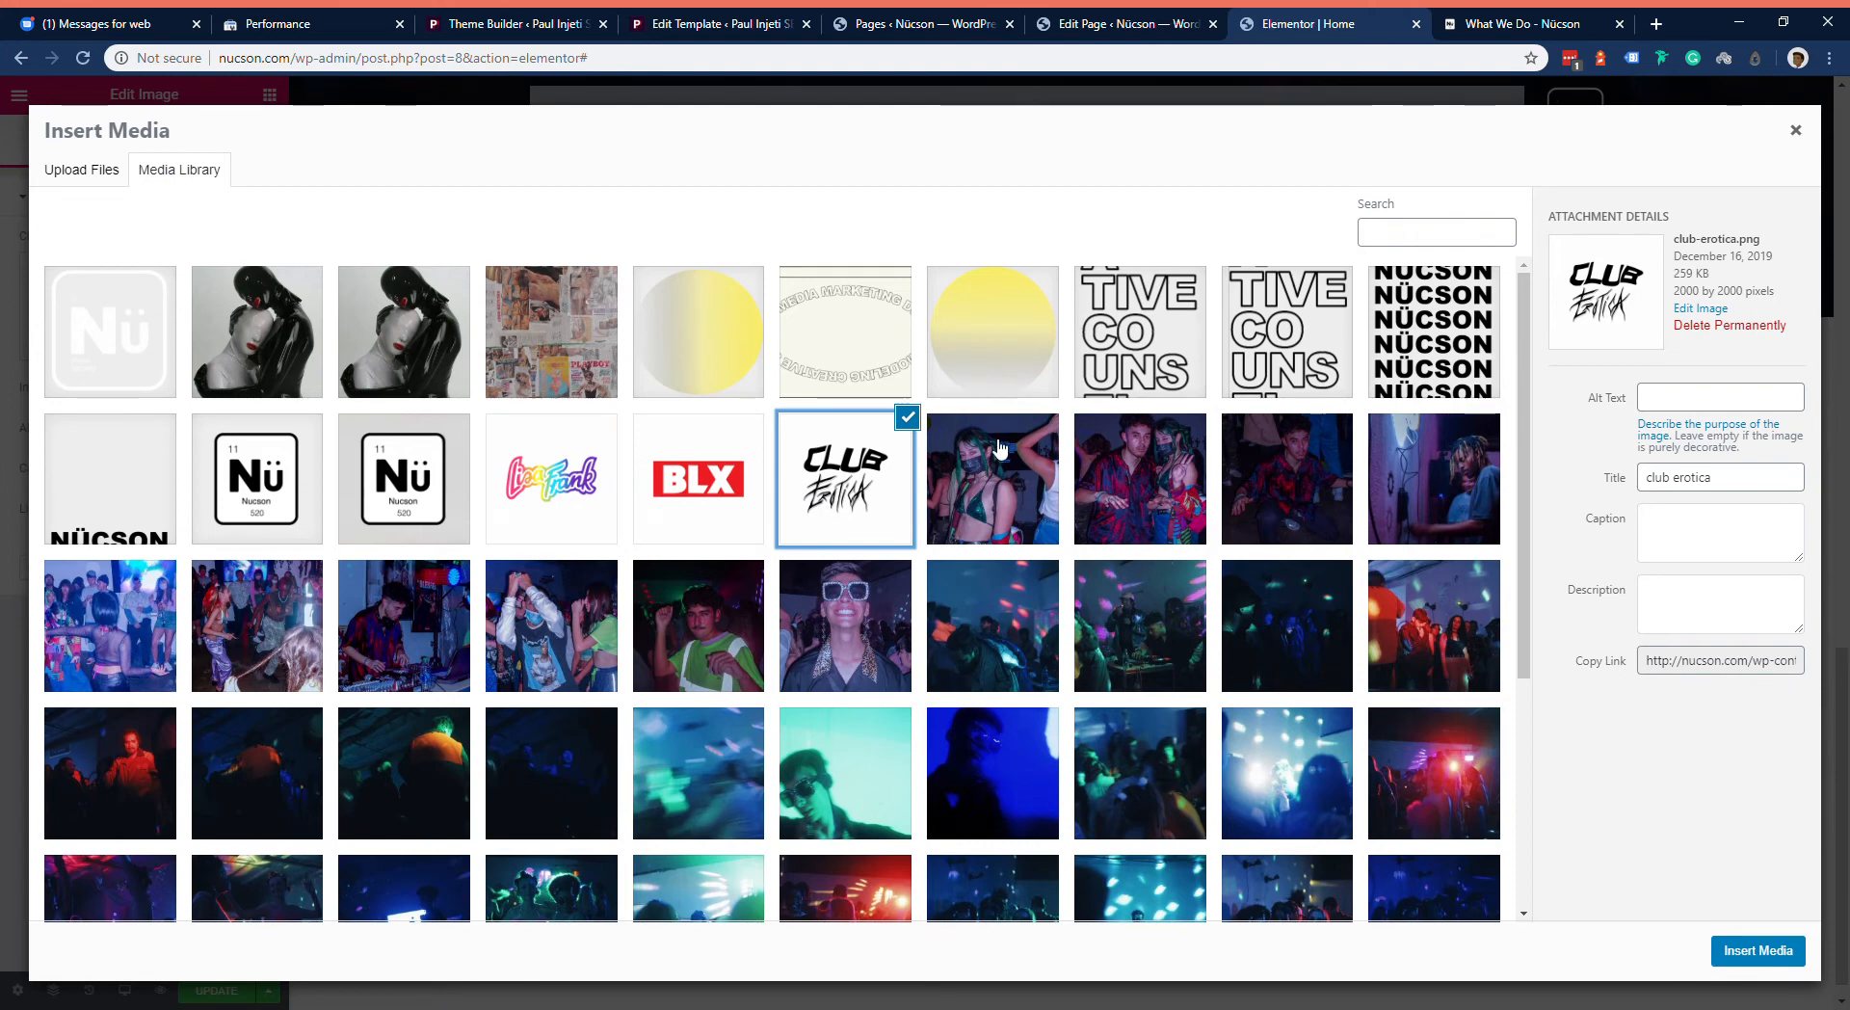
{"action": "left_click", "coordinate": [1798, 133]}
Step: Add an inner section inside the club photo section and give it a third column
{"action": "scroll", "coordinate": [847, 363], "scroll_direction": "up", "scroll_amount": 8}
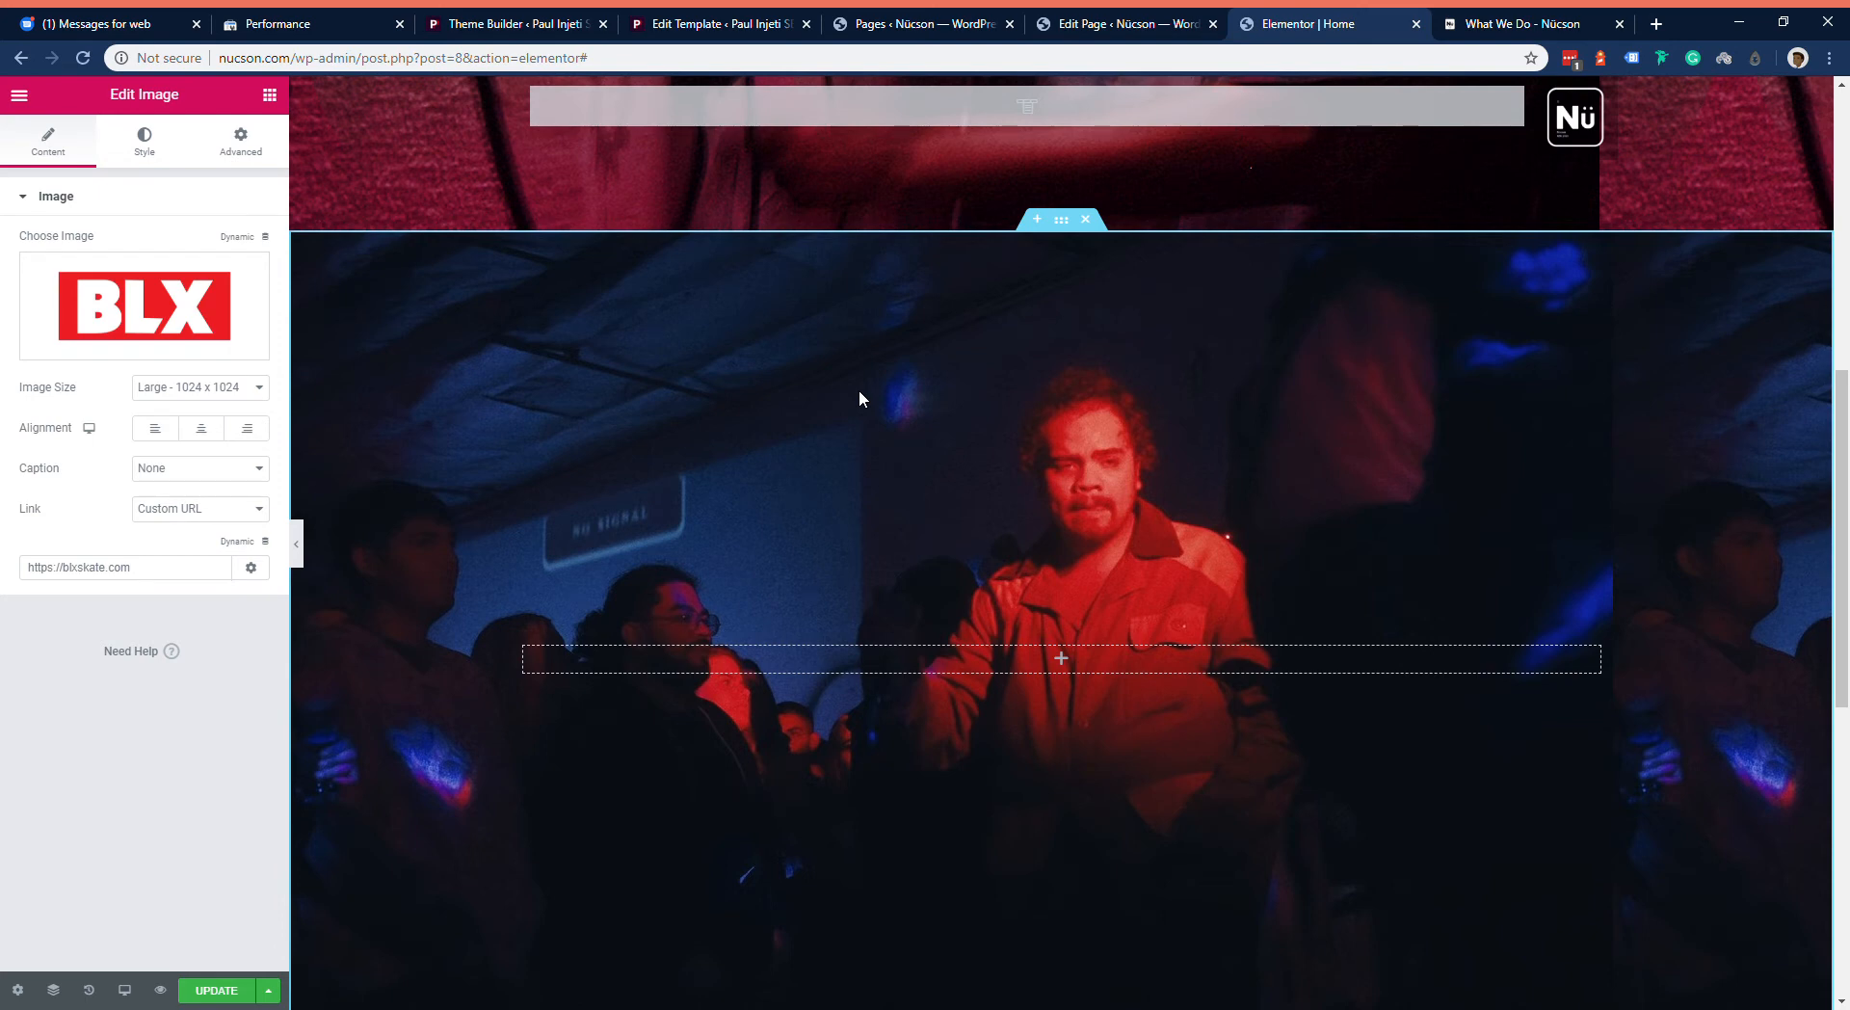
{"action": "left_click", "coordinate": [274, 97]}
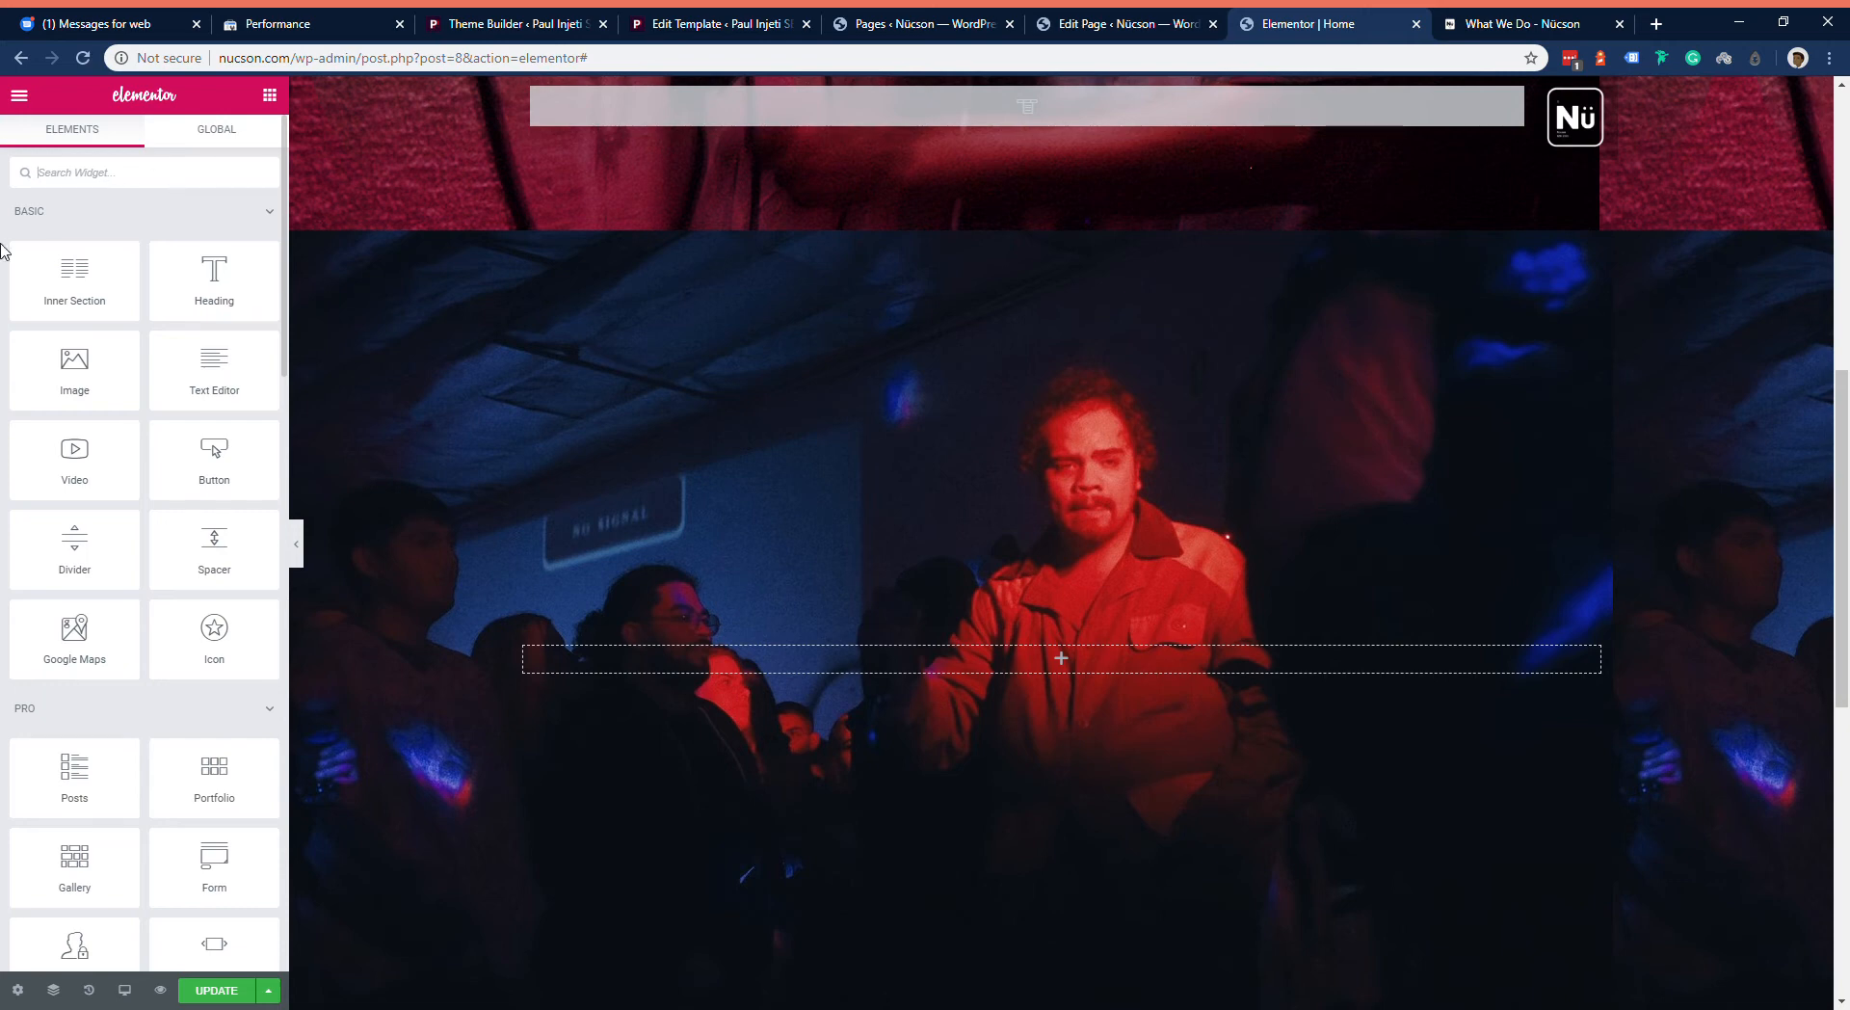
{"action": "left_click_drag", "start_coordinate": [55, 302], "coordinate": [1115, 668]}
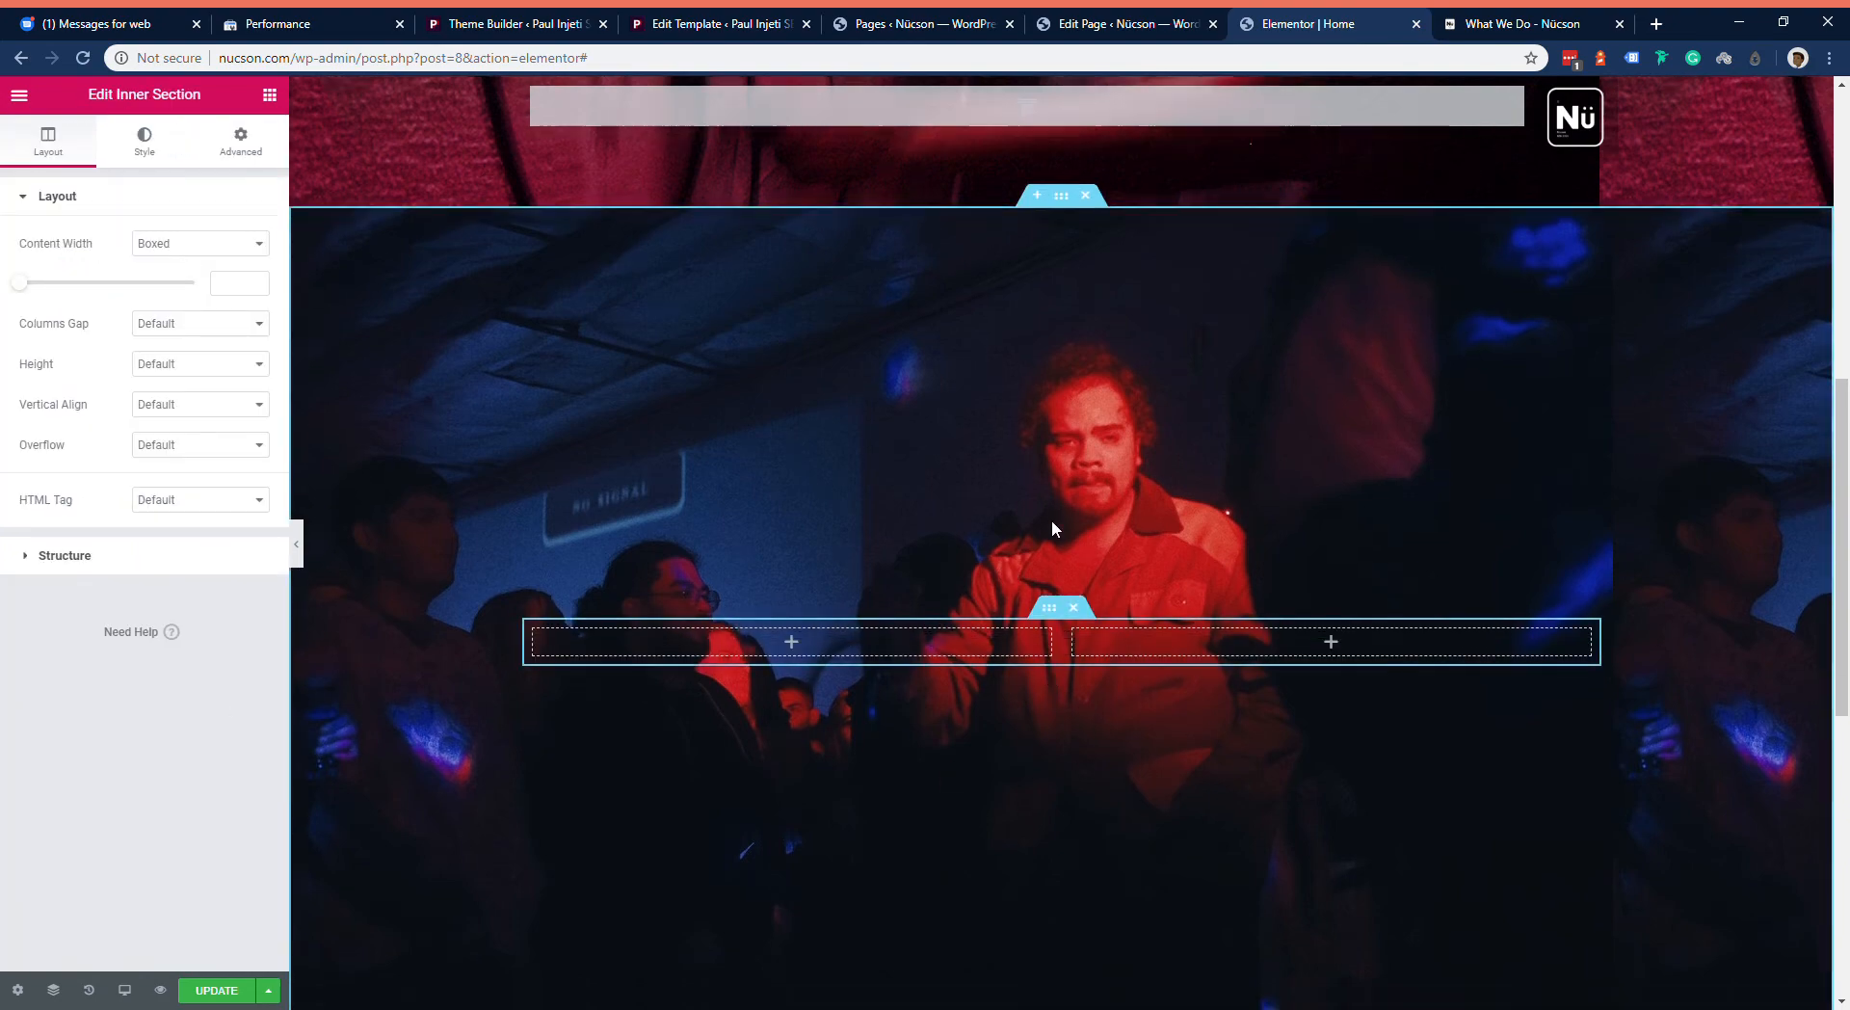
{"action": "scroll", "coordinate": [1051, 525], "scroll_direction": "down", "scroll_amount": 4}
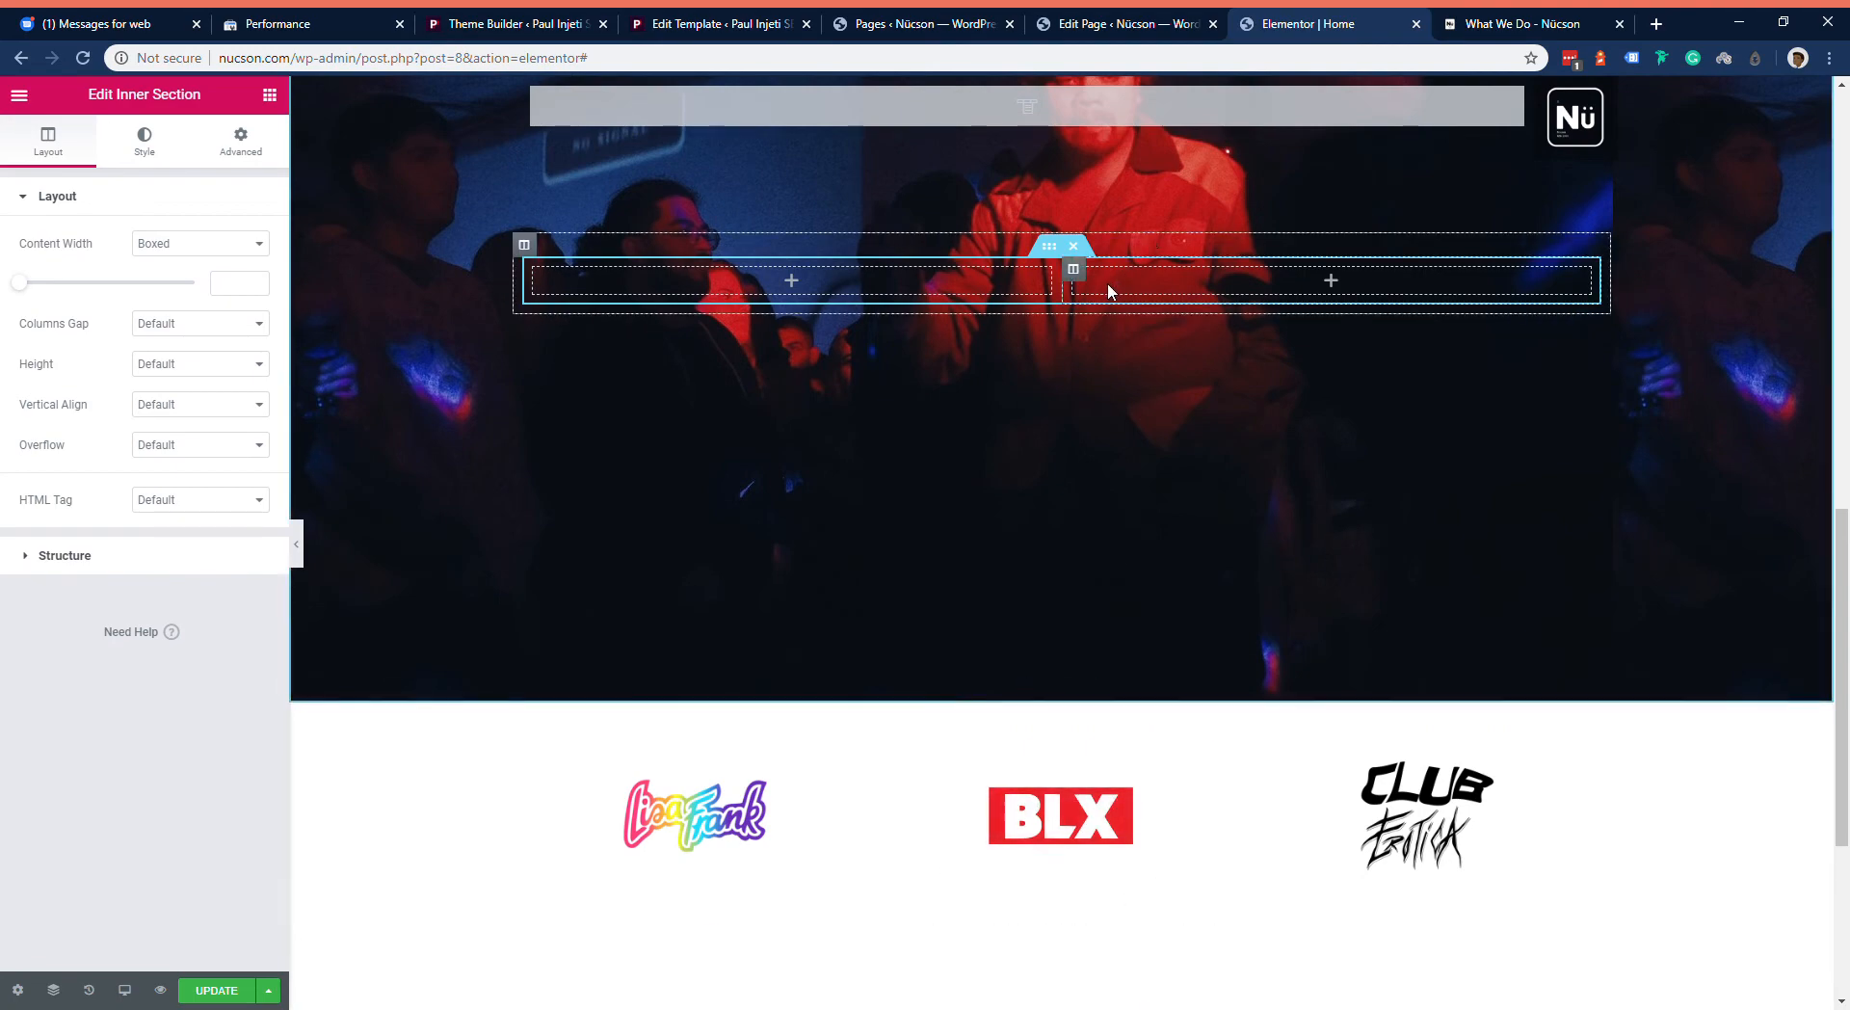
{"action": "right_click", "coordinate": [1079, 280]}
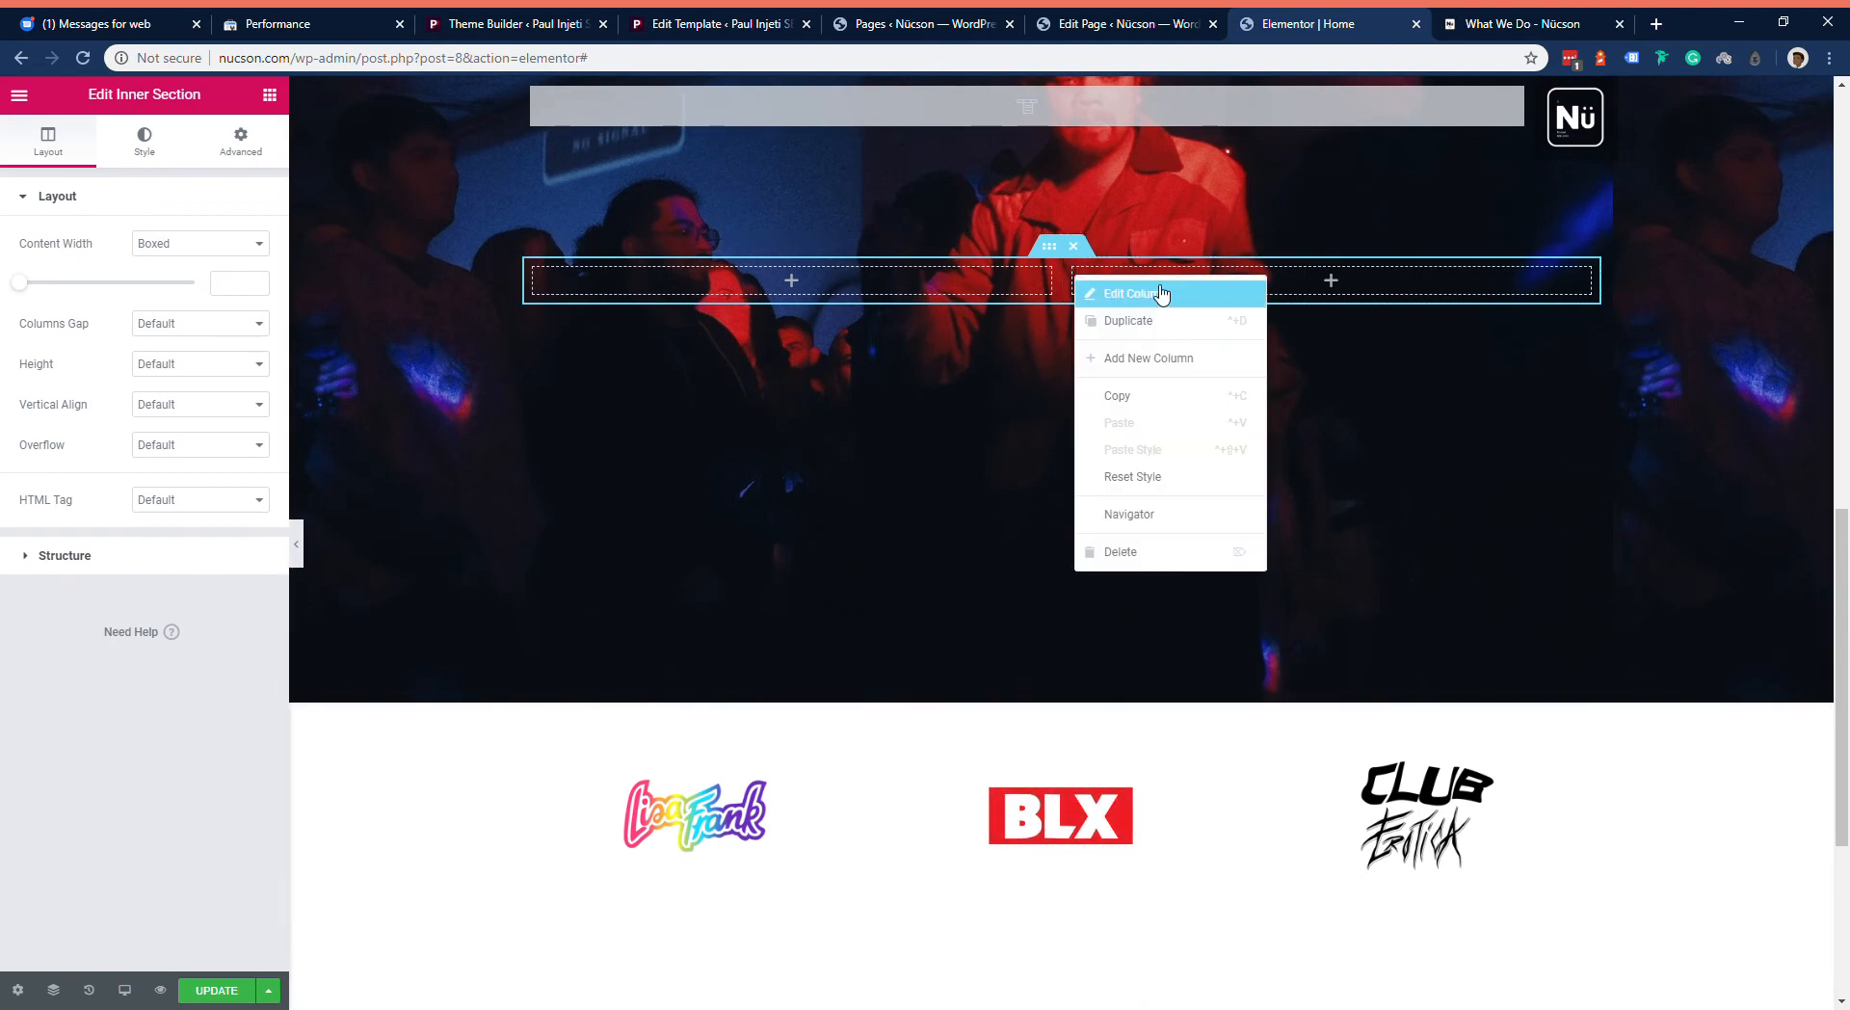
{"action": "left_click", "coordinate": [1187, 359]}
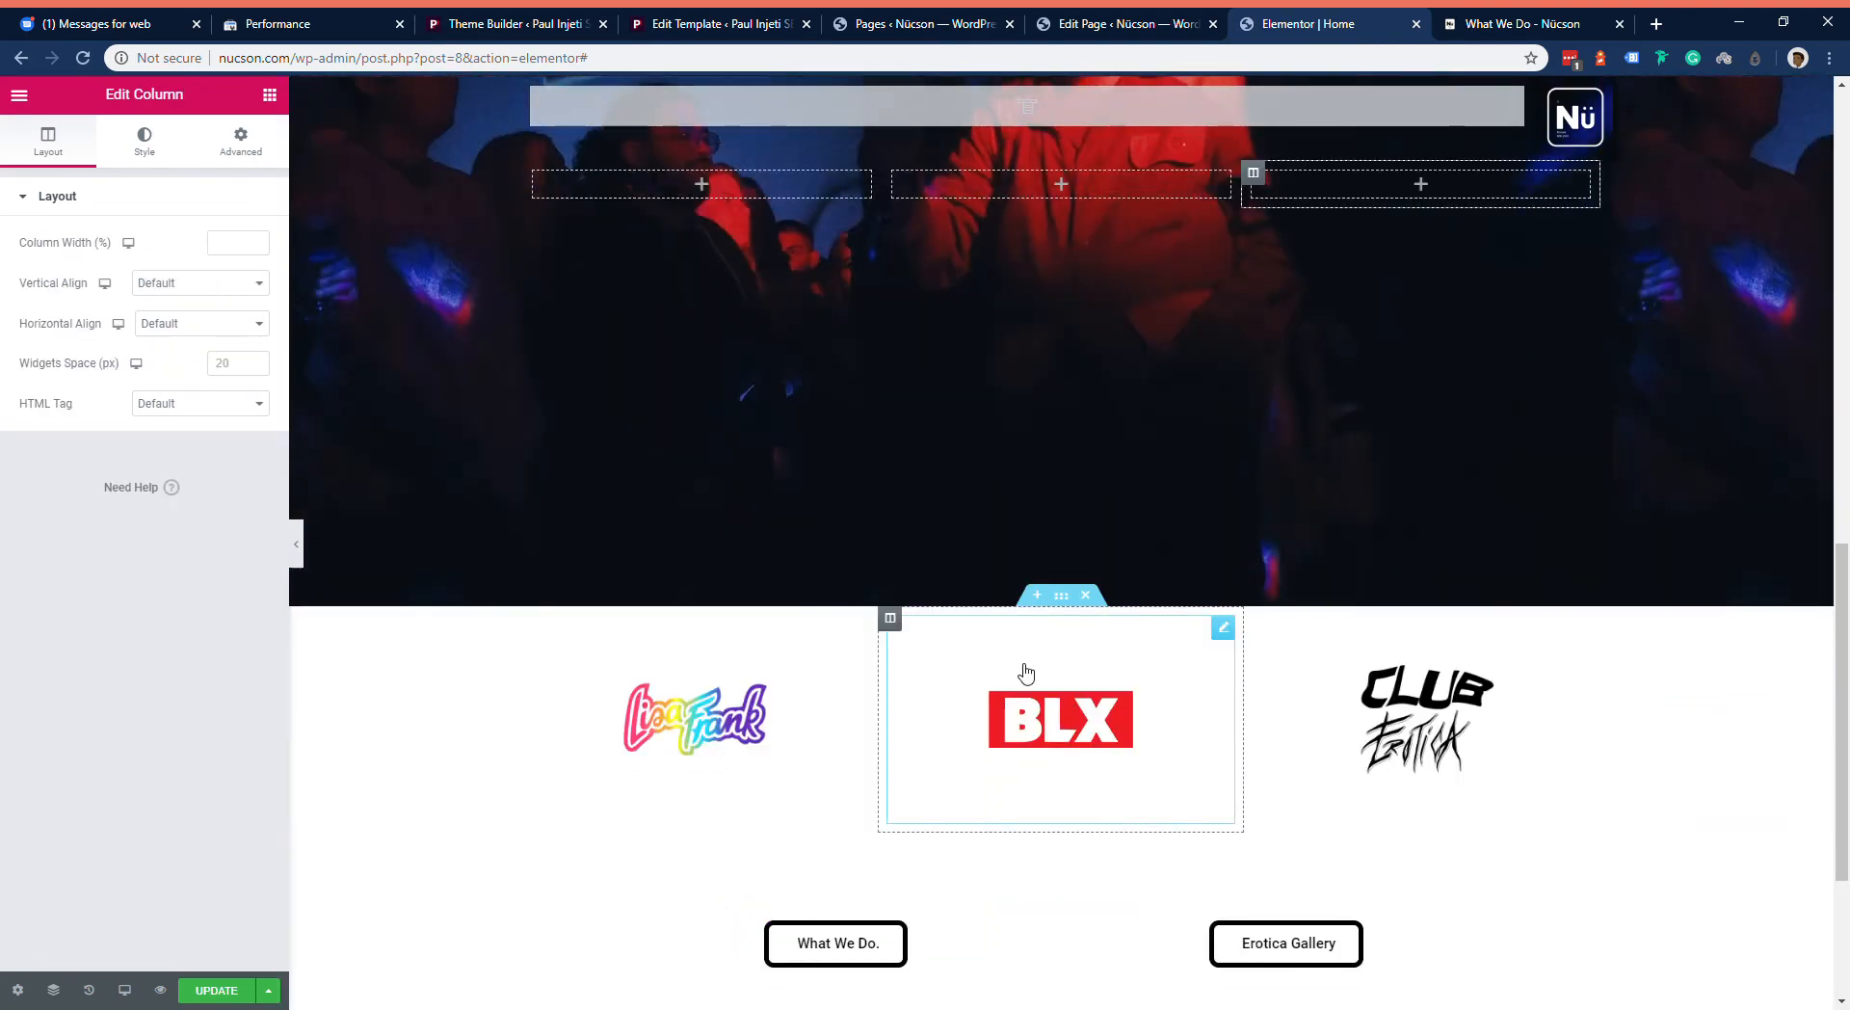
Step: Move the Lisa Frank, BLX and Club Erotica logos into the three inner-section columns over the club photo
{"action": "left_click_drag", "start_coordinate": [1076, 599], "coordinate": [967, 655]}
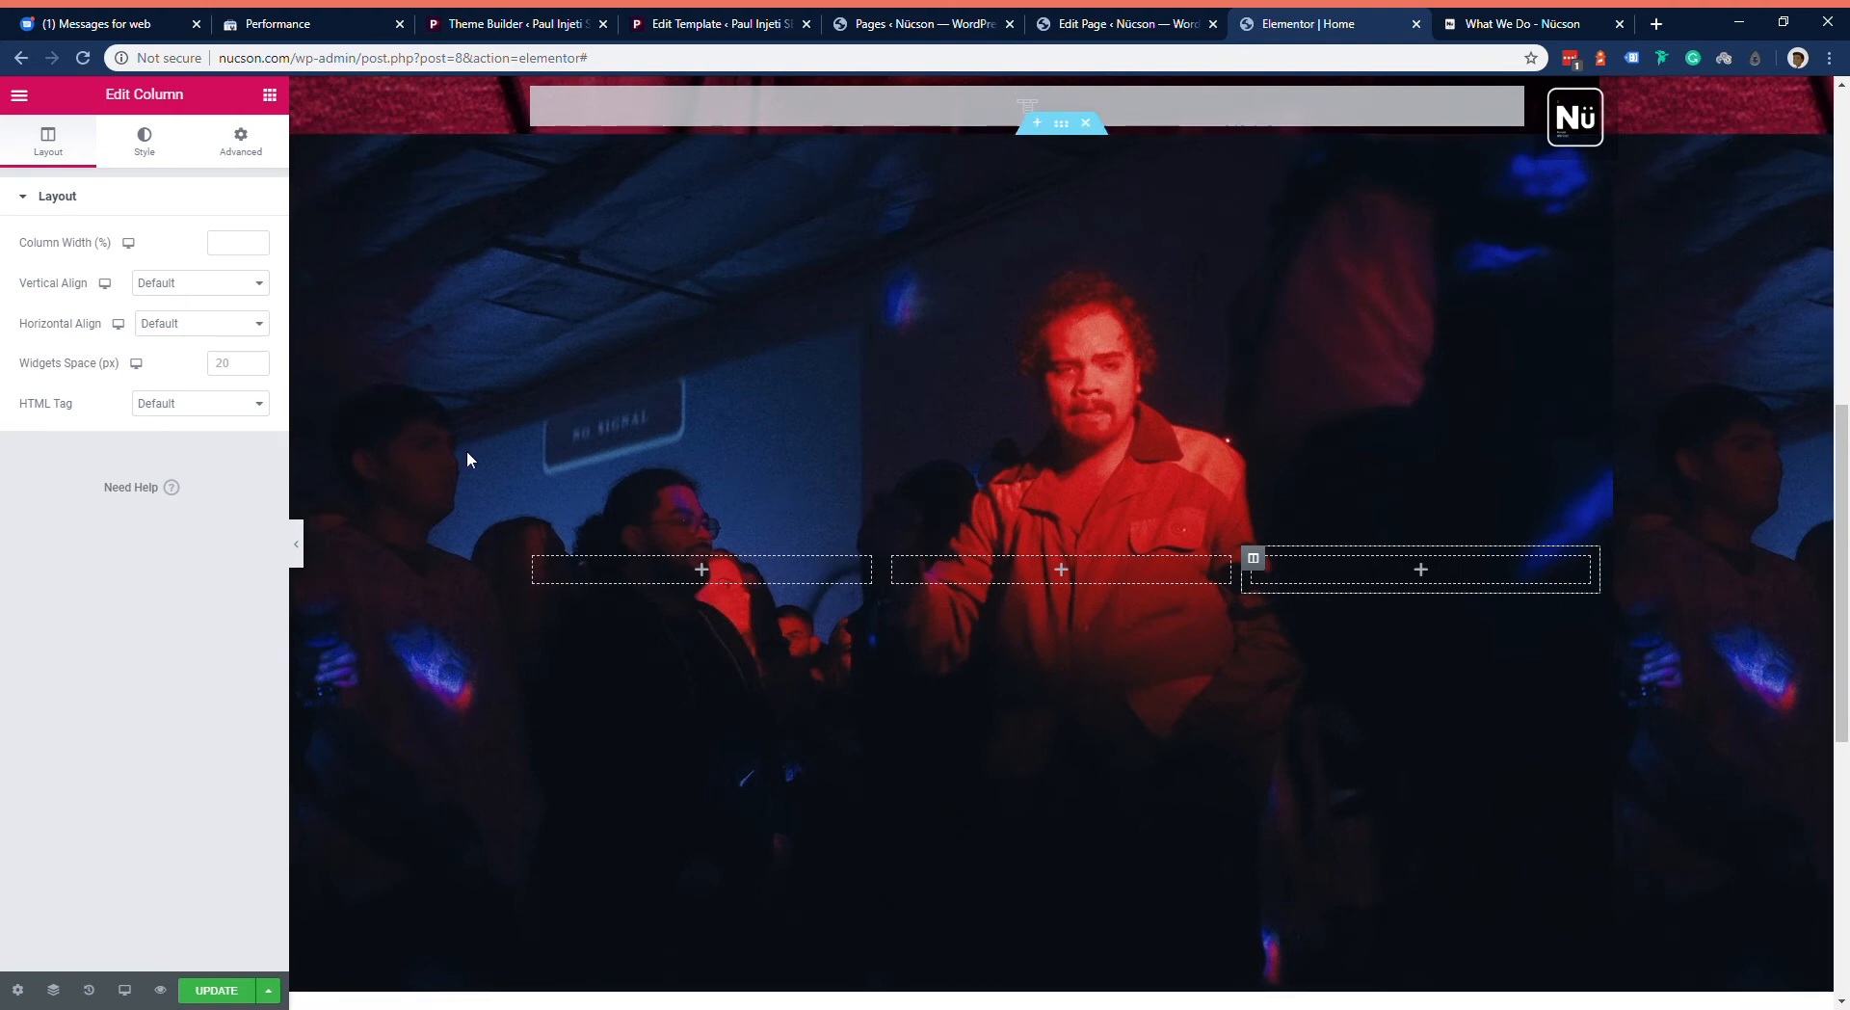
{"action": "scroll", "coordinate": [923, 630], "scroll_direction": "down", "scroll_amount": 6}
{"action": "left_click_drag", "start_coordinate": [694, 535], "coordinate": [728, 381]}
{"action": "left_click_drag", "start_coordinate": [1173, 883], "coordinate": [1060, 376]}
{"action": "left_click_drag", "start_coordinate": [1427, 911], "coordinate": [1407, 371]}
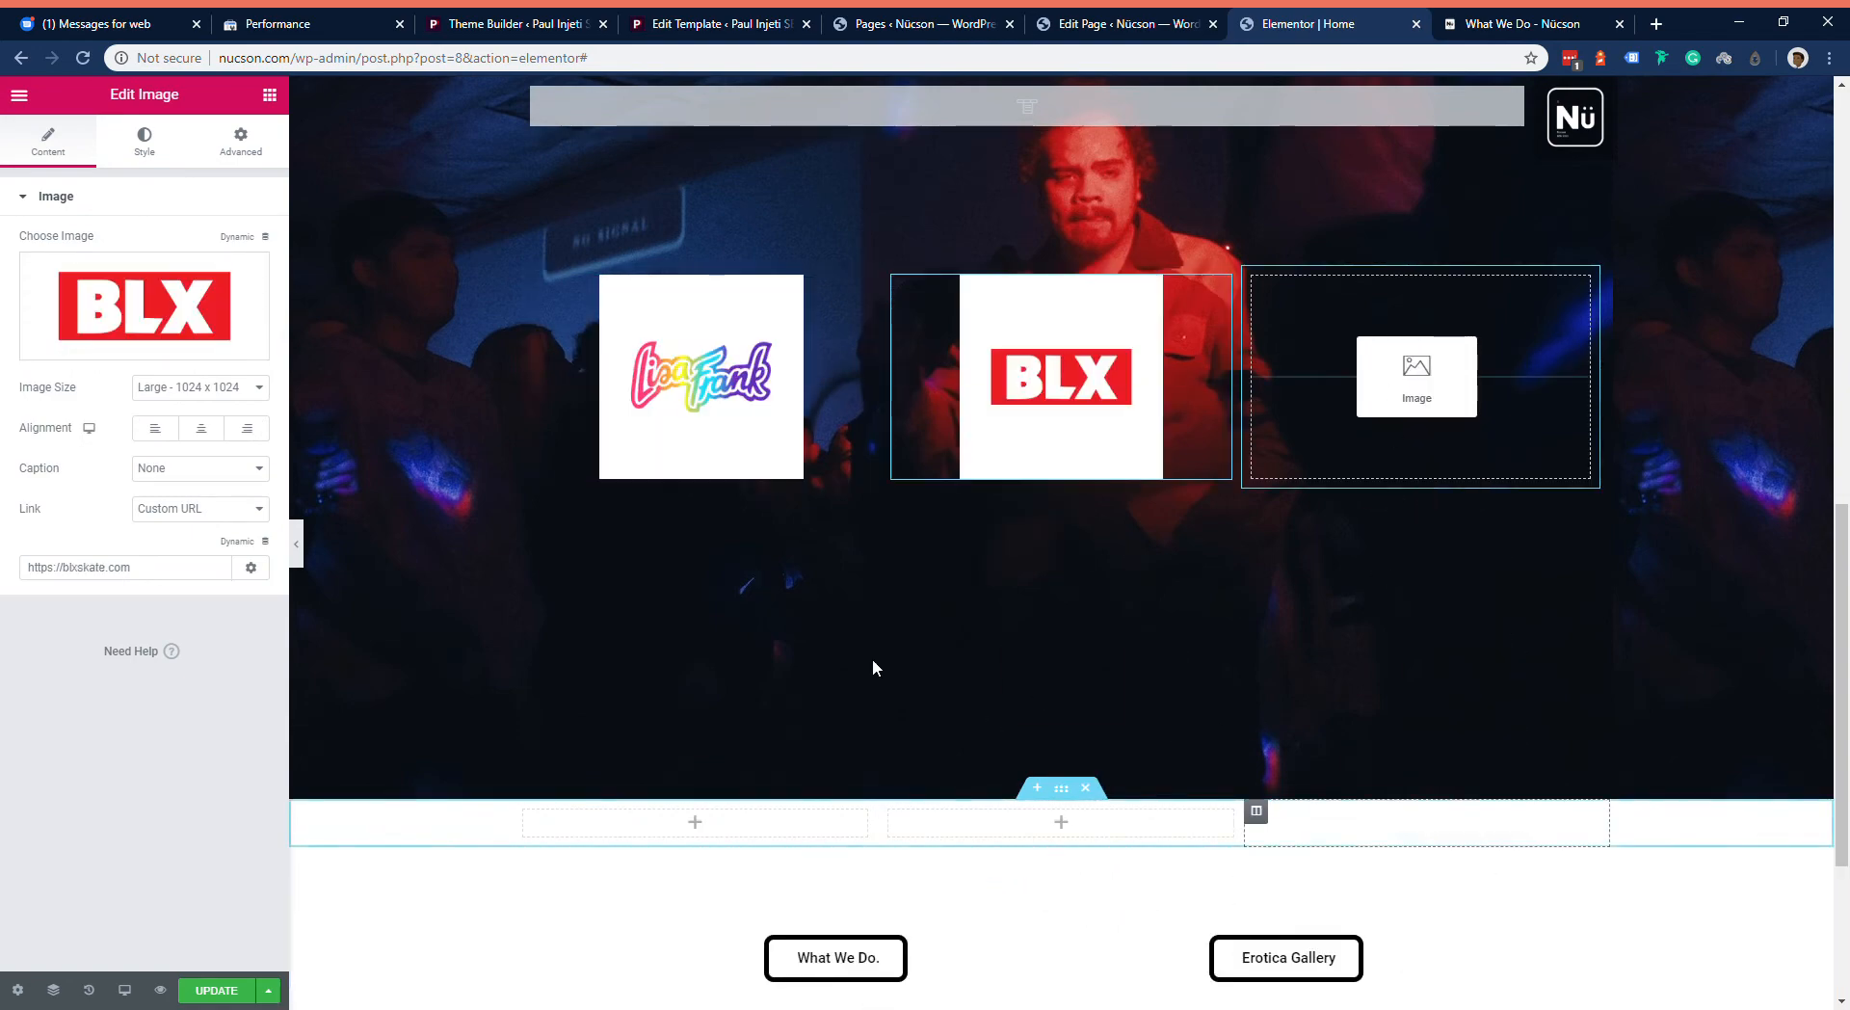
{"action": "scroll", "coordinate": [596, 576], "scroll_direction": "down", "scroll_amount": 2}
{"action": "scroll", "coordinate": [595, 574], "scroll_direction": "up", "scroll_amount": 2}
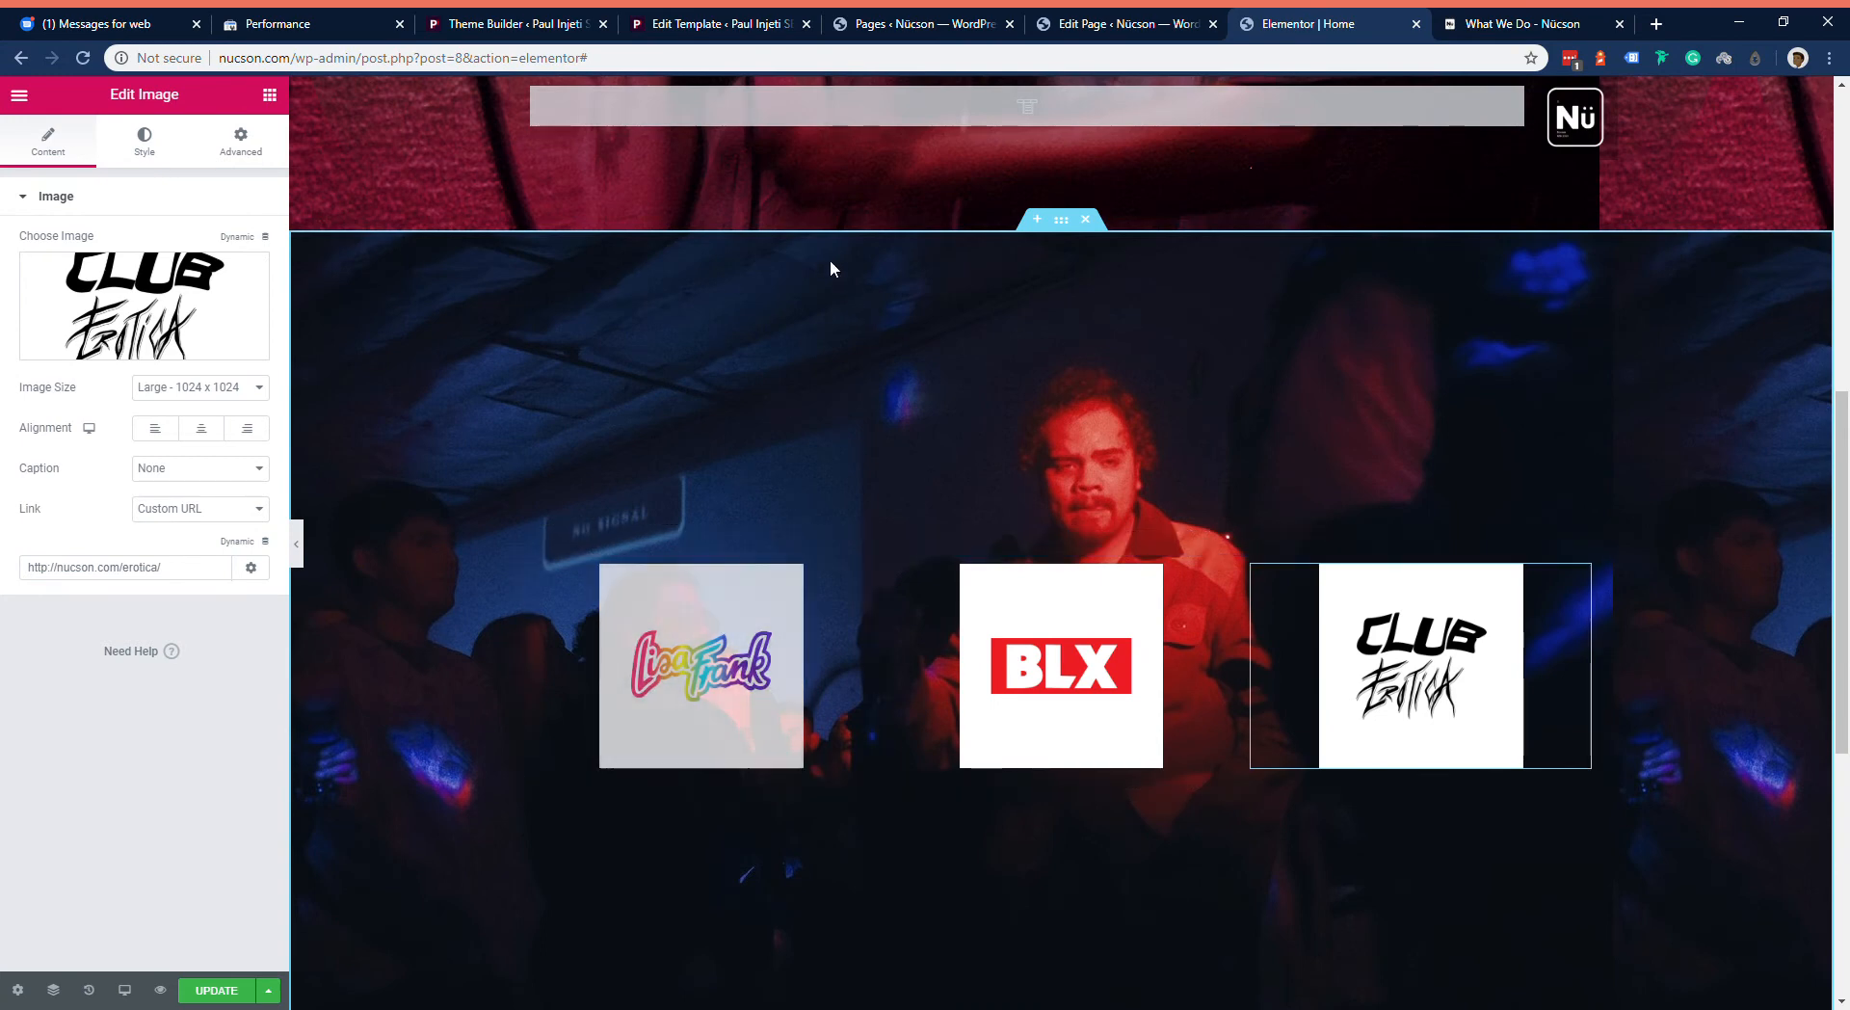
Step: Set the image size of the Lisa Frank, BLX and Club Erotica logos to Thumbnail - 150 x 150
{"action": "left_click", "coordinate": [728, 653]}
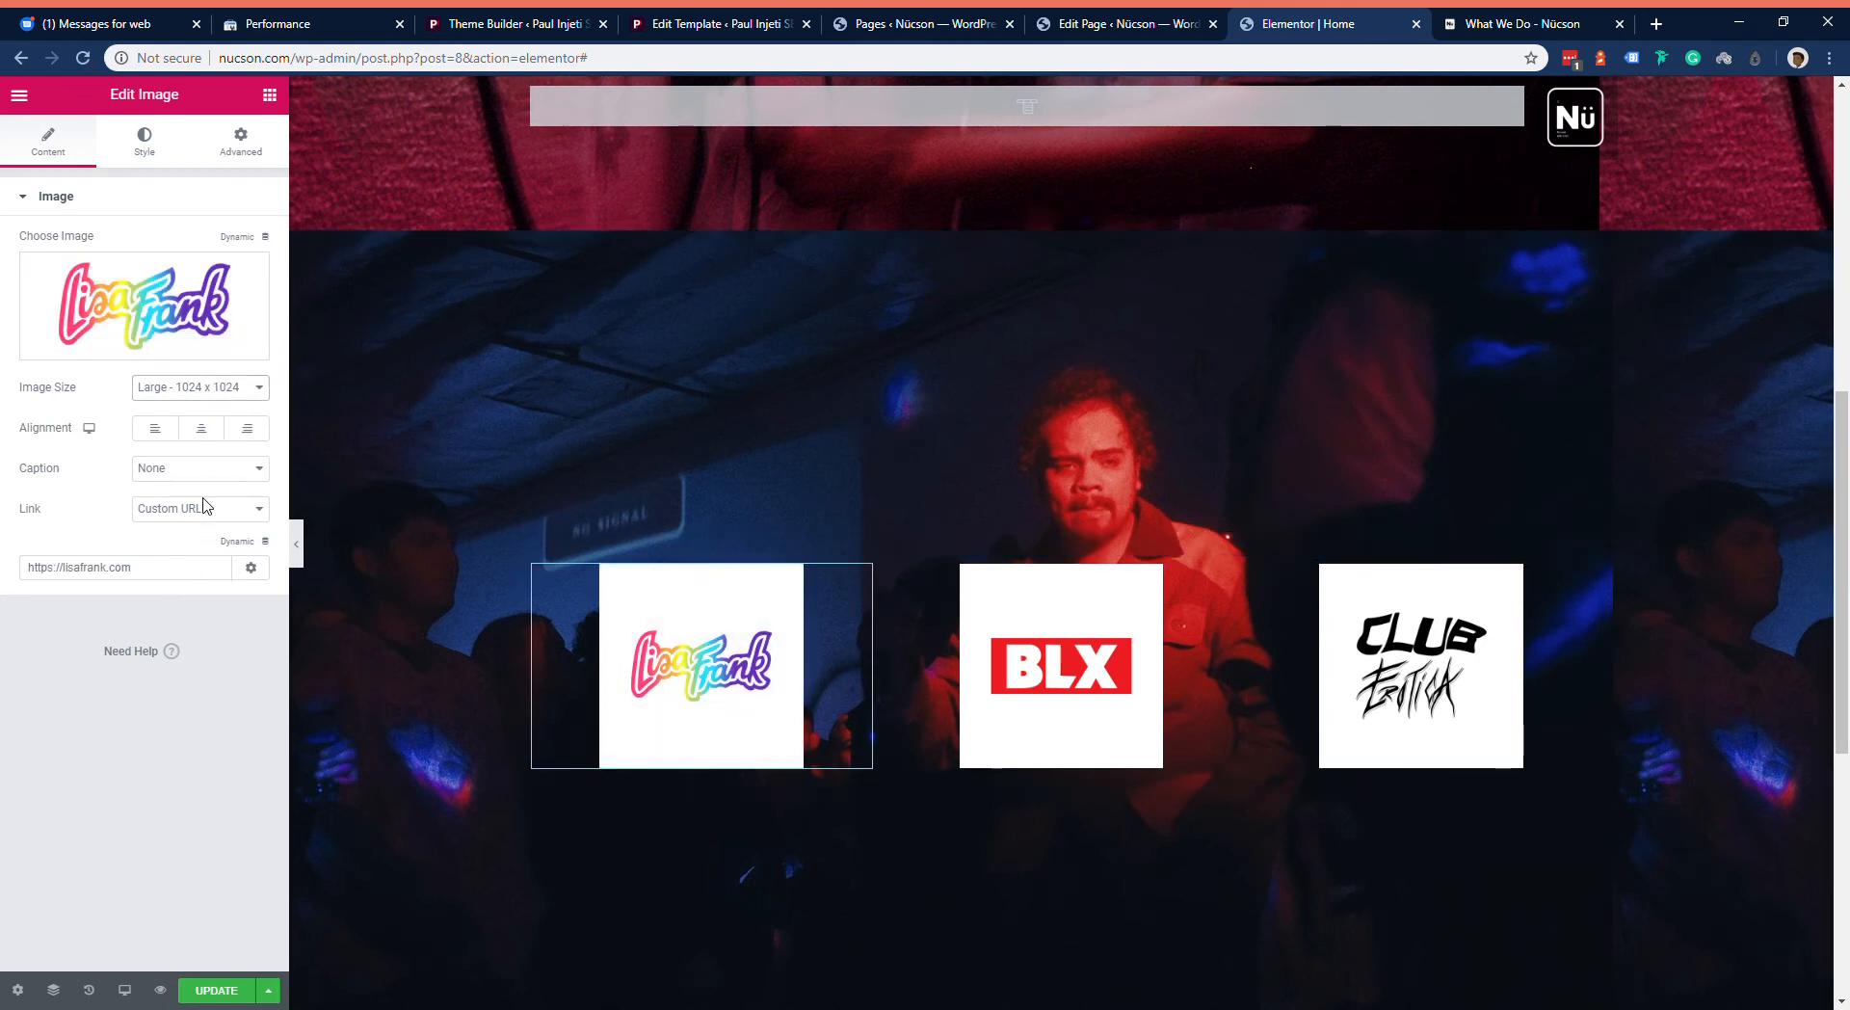
{"action": "left_click", "coordinate": [211, 421]}
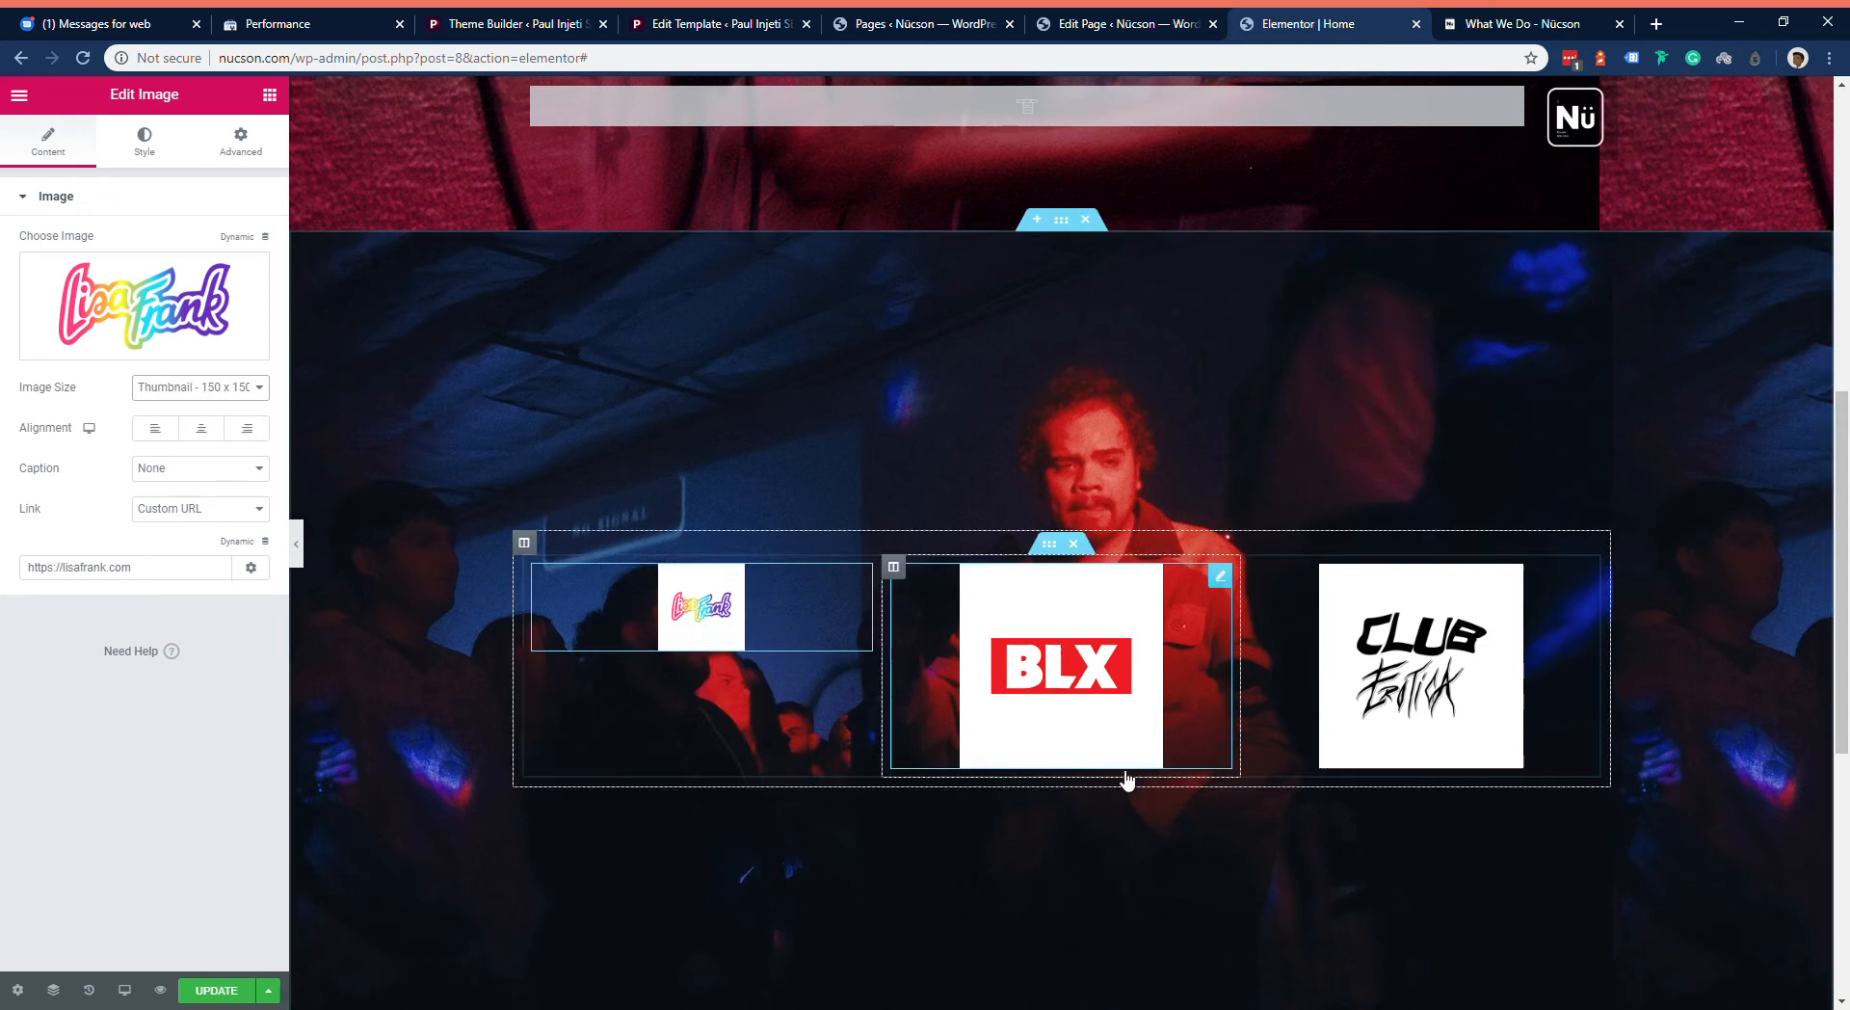
{"action": "left_click", "coordinate": [1140, 681]}
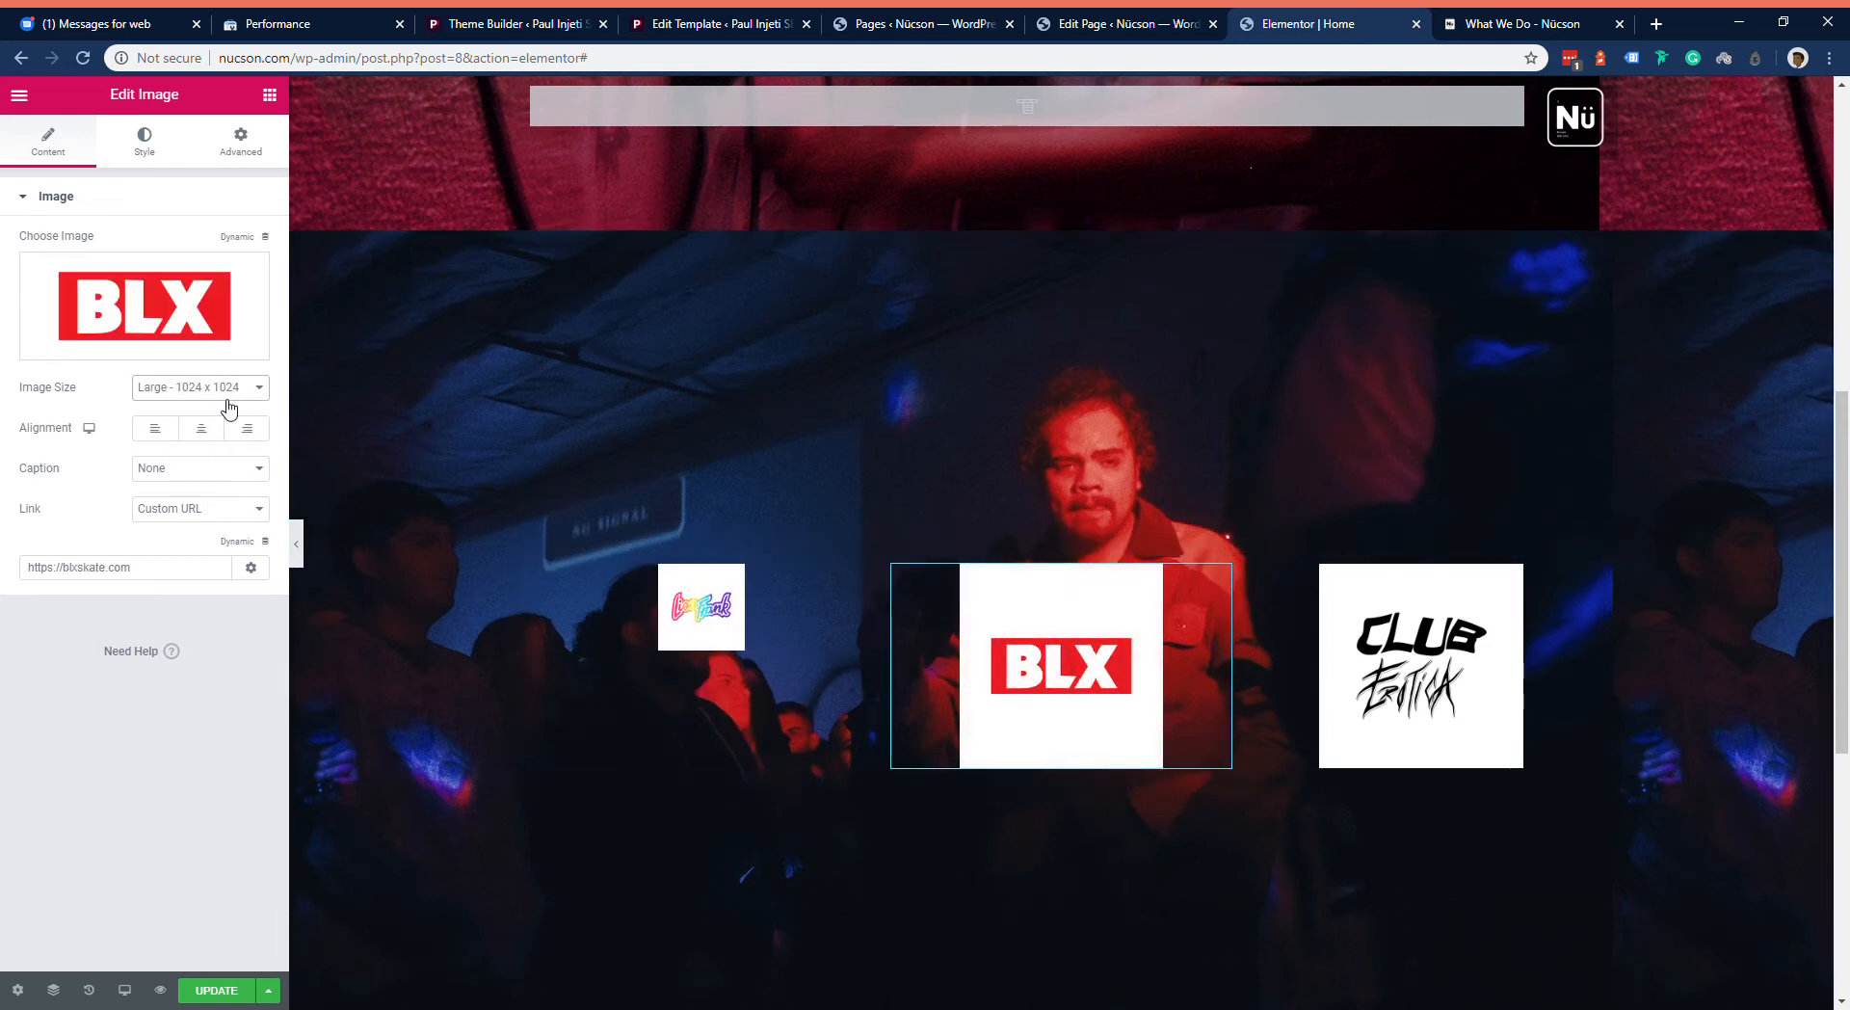
{"action": "left_click", "coordinate": [224, 427]}
{"action": "left_click", "coordinate": [1450, 711]}
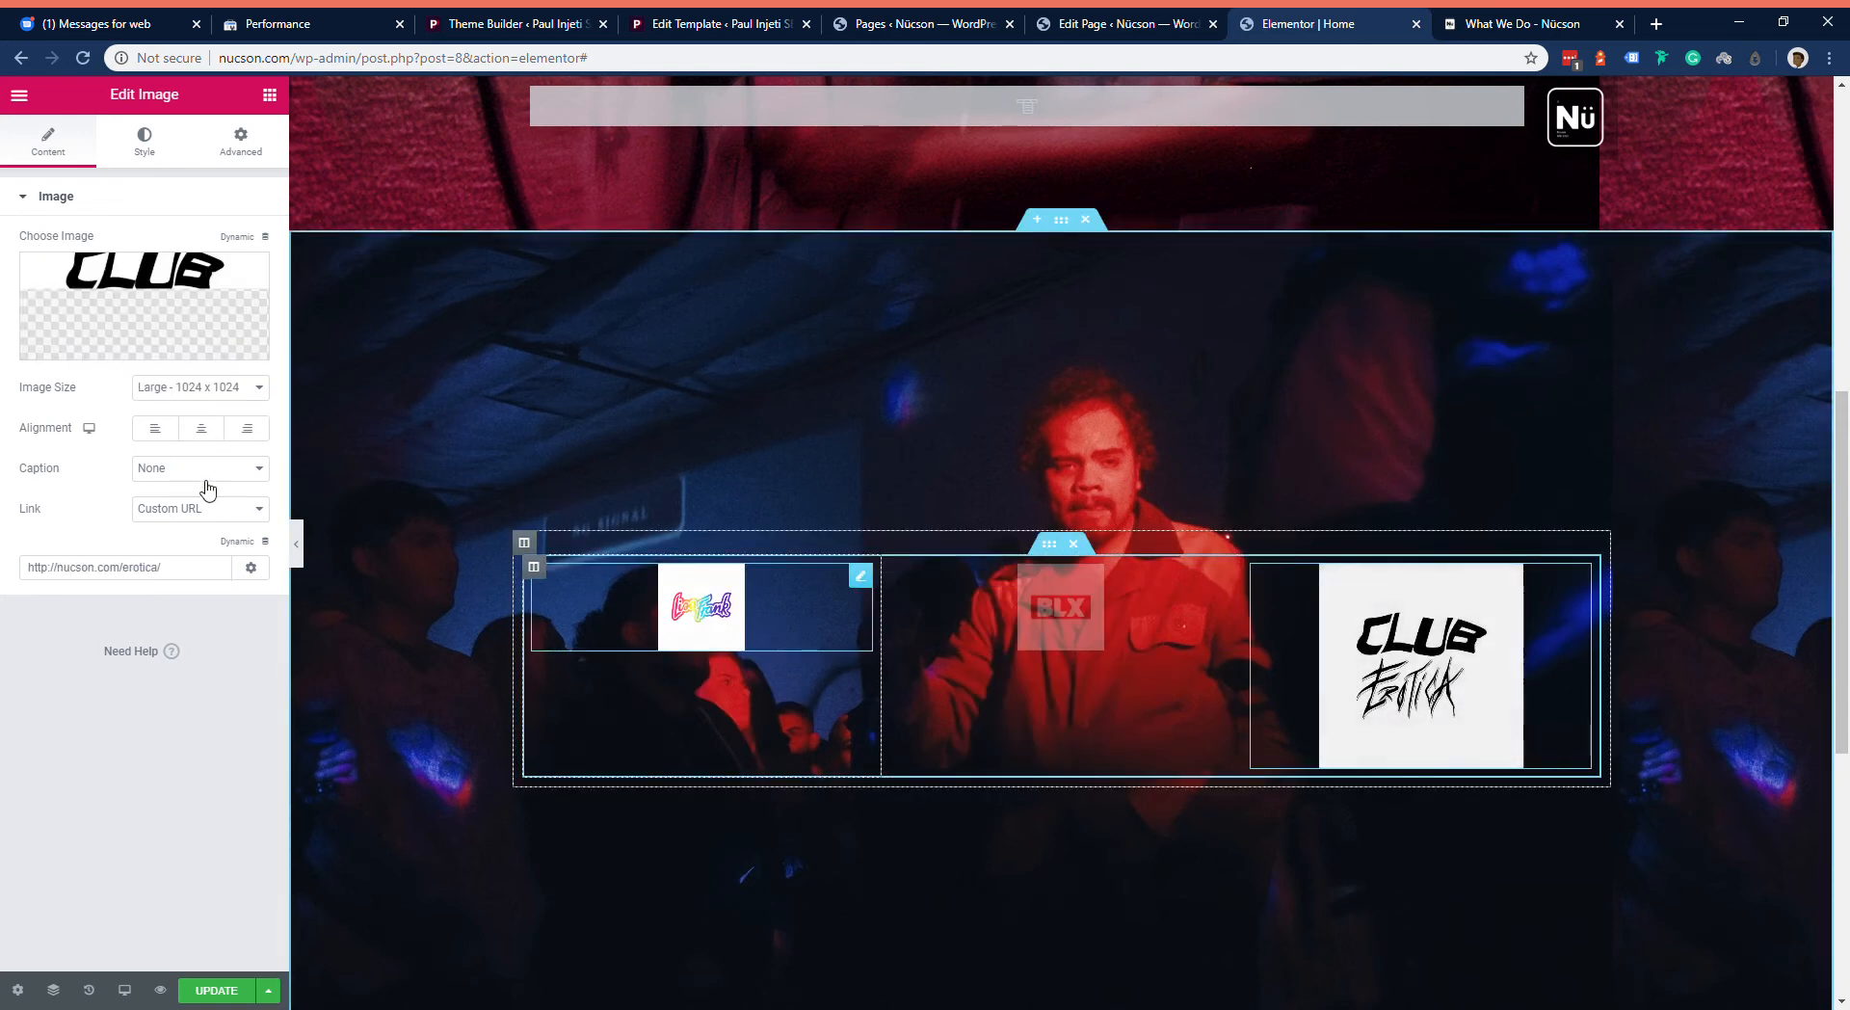
{"action": "left_click", "coordinate": [210, 386]}
{"action": "left_click", "coordinate": [212, 412]}
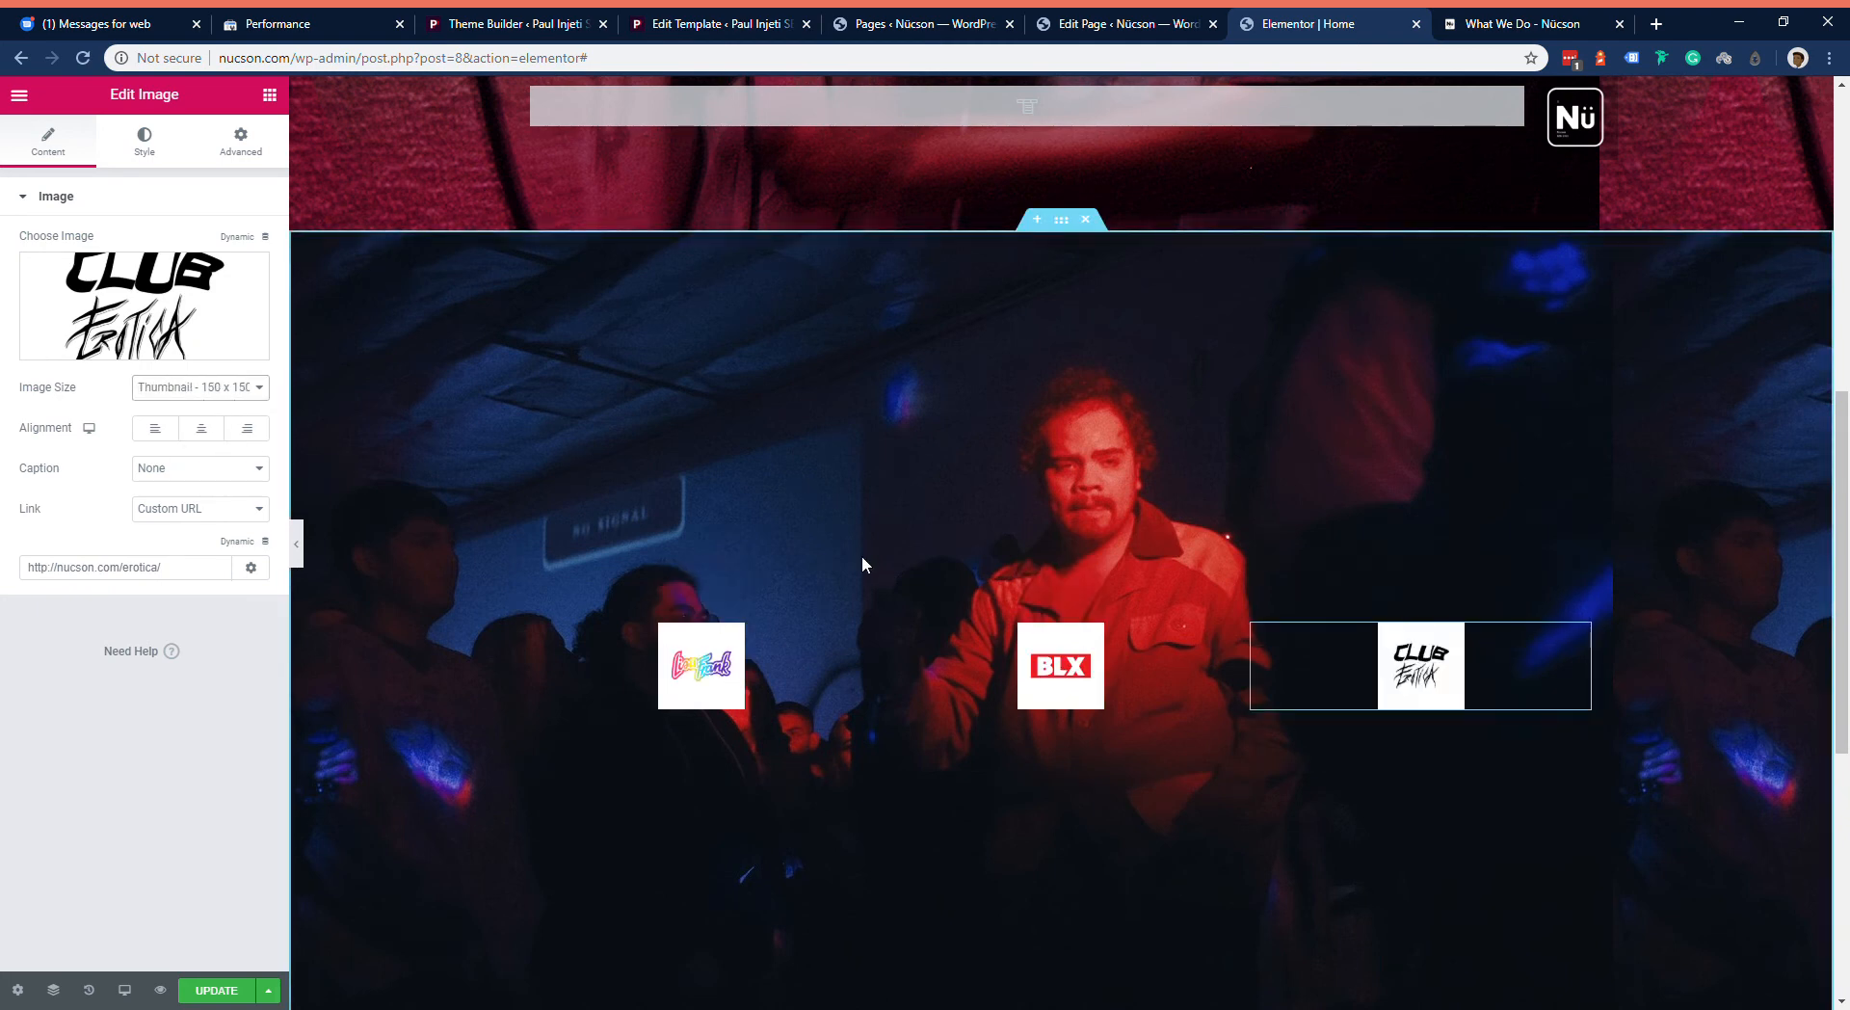
Step: Stack the logos above the inner section in the order Club Erotica, Lisa Frank, BLX, and delete the emptied inner section
{"action": "left_click_drag", "start_coordinate": [1220, 636], "coordinate": [618, 598]}
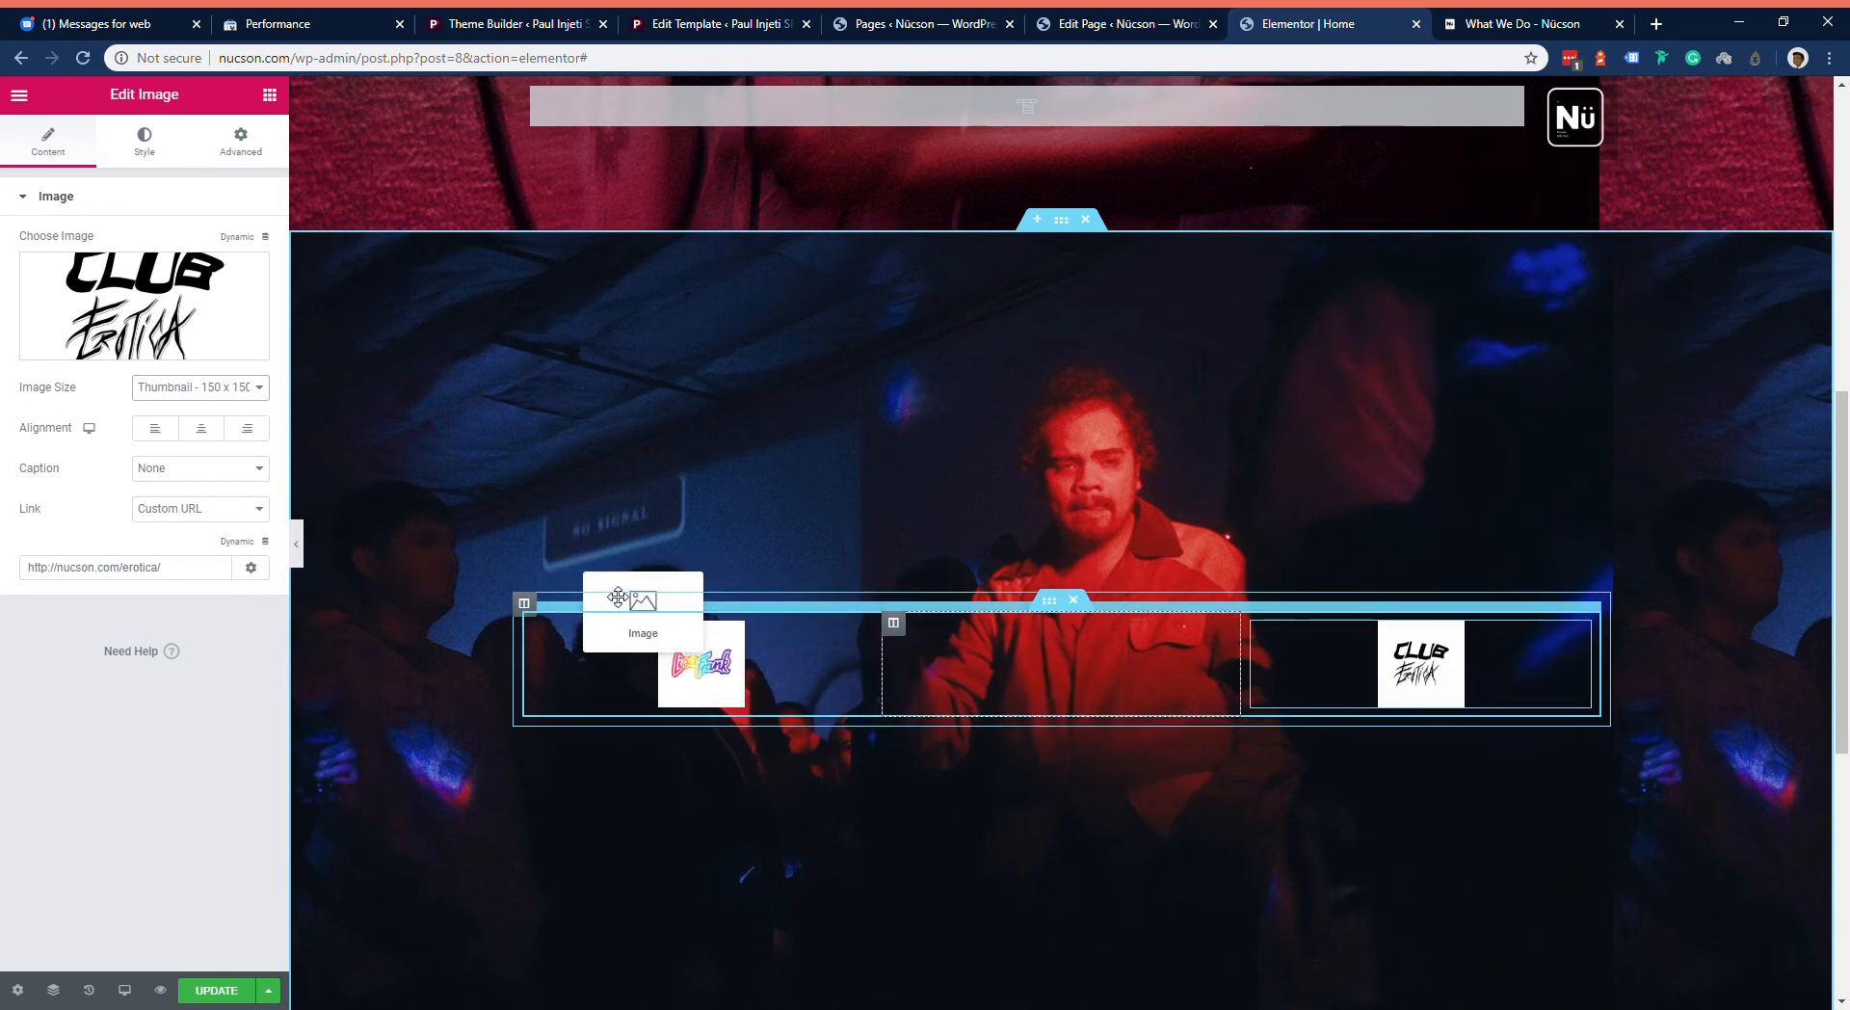
{"action": "left_click_drag", "start_coordinate": [617, 598], "coordinate": [619, 594]}
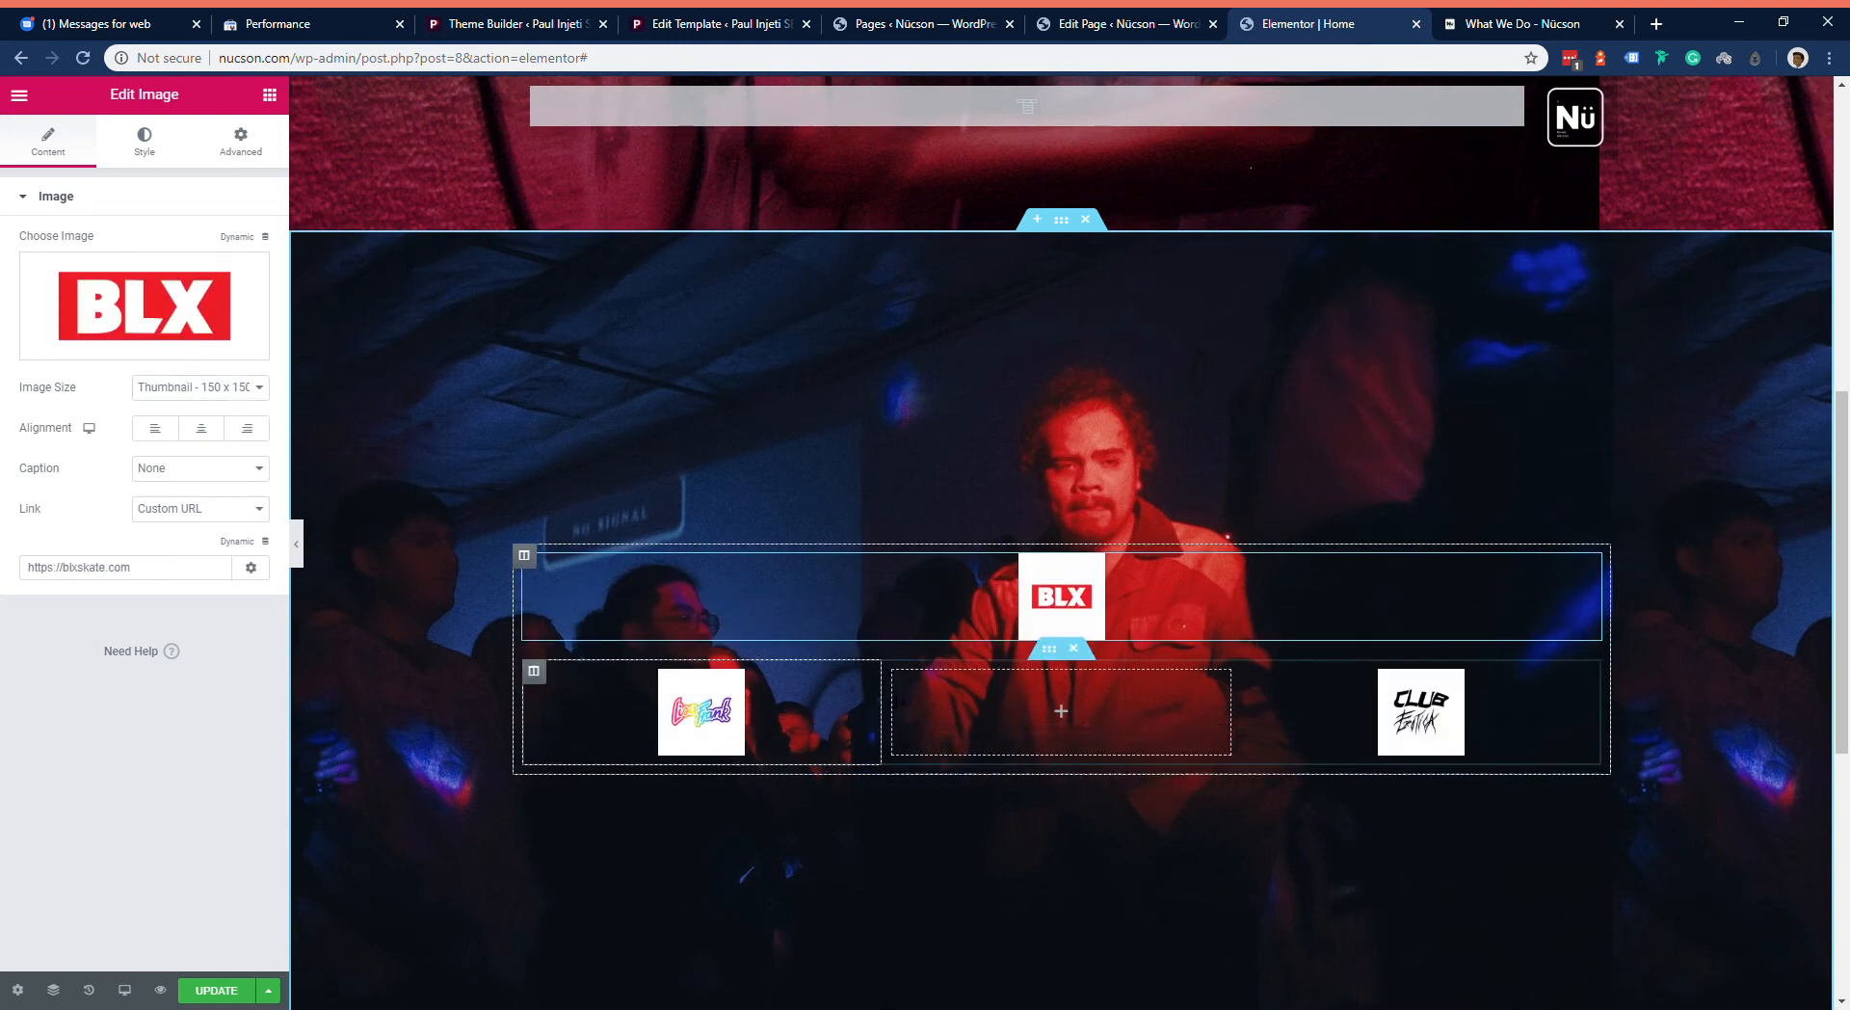
{"action": "left_click_drag", "start_coordinate": [861, 680], "coordinate": [1194, 570]}
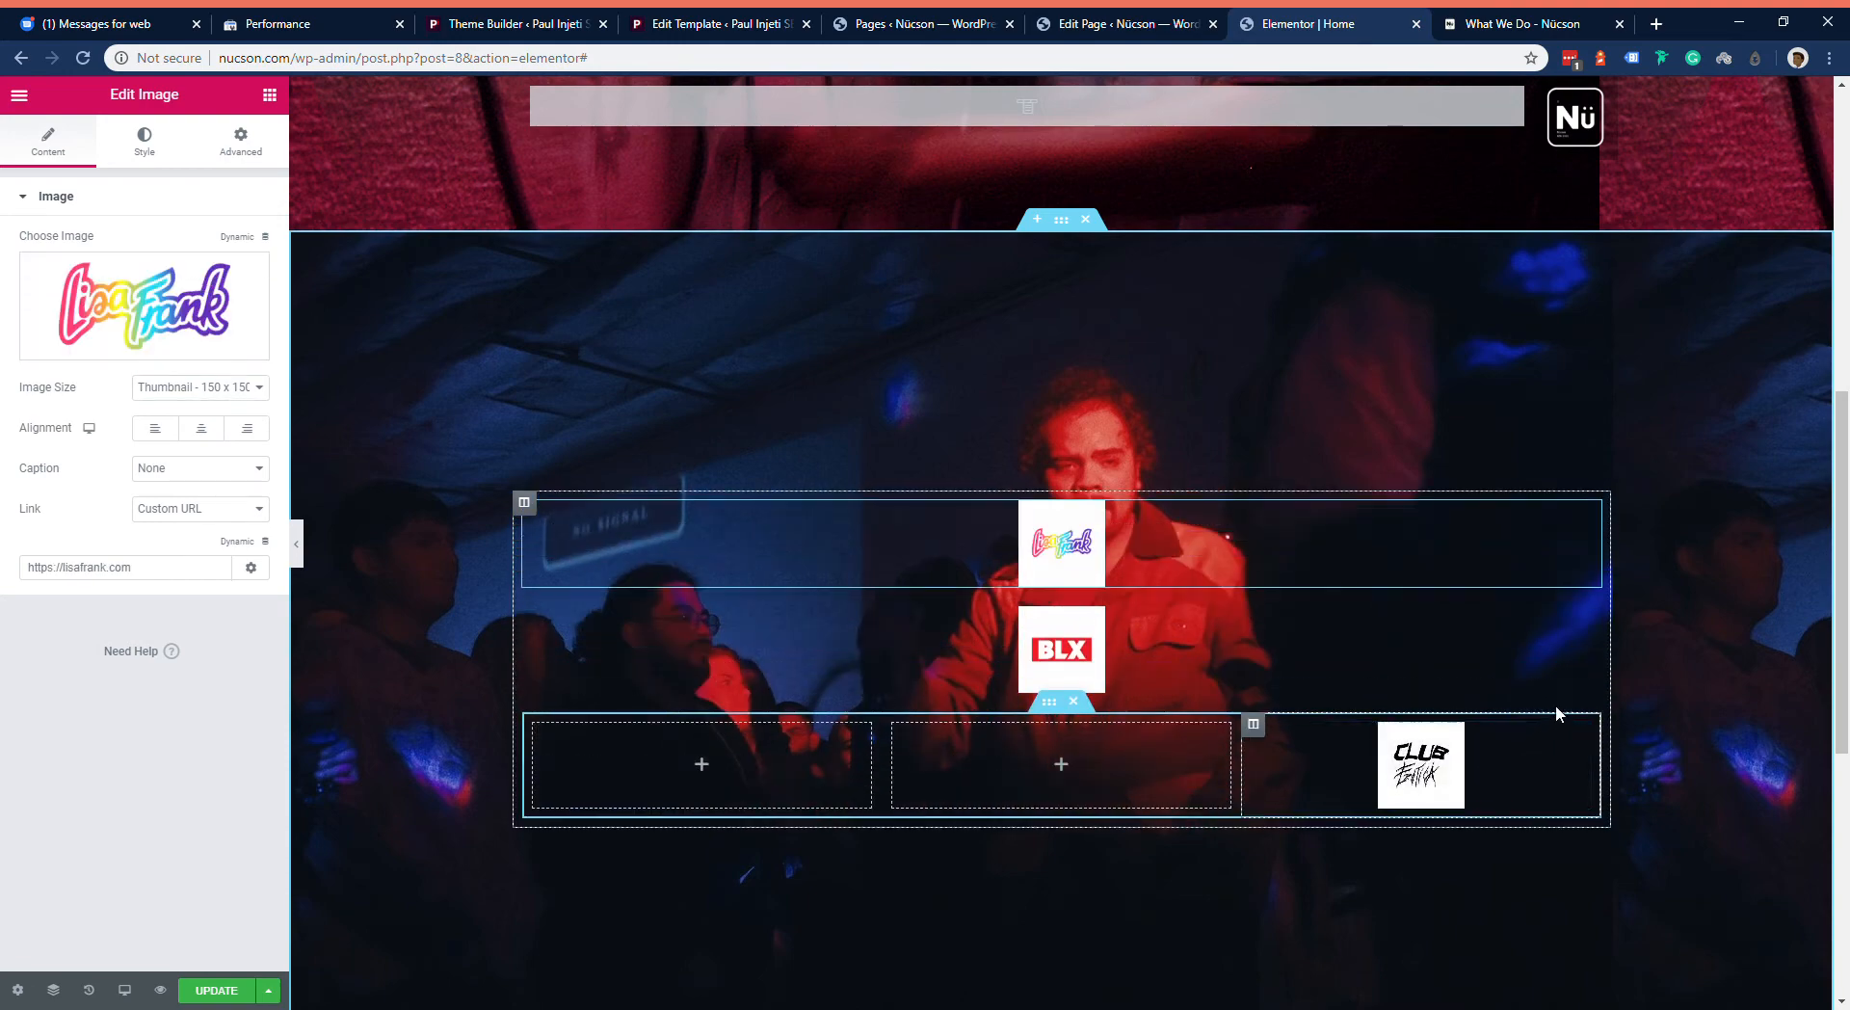
{"action": "left_click_drag", "start_coordinate": [1580, 734], "coordinate": [1137, 537]}
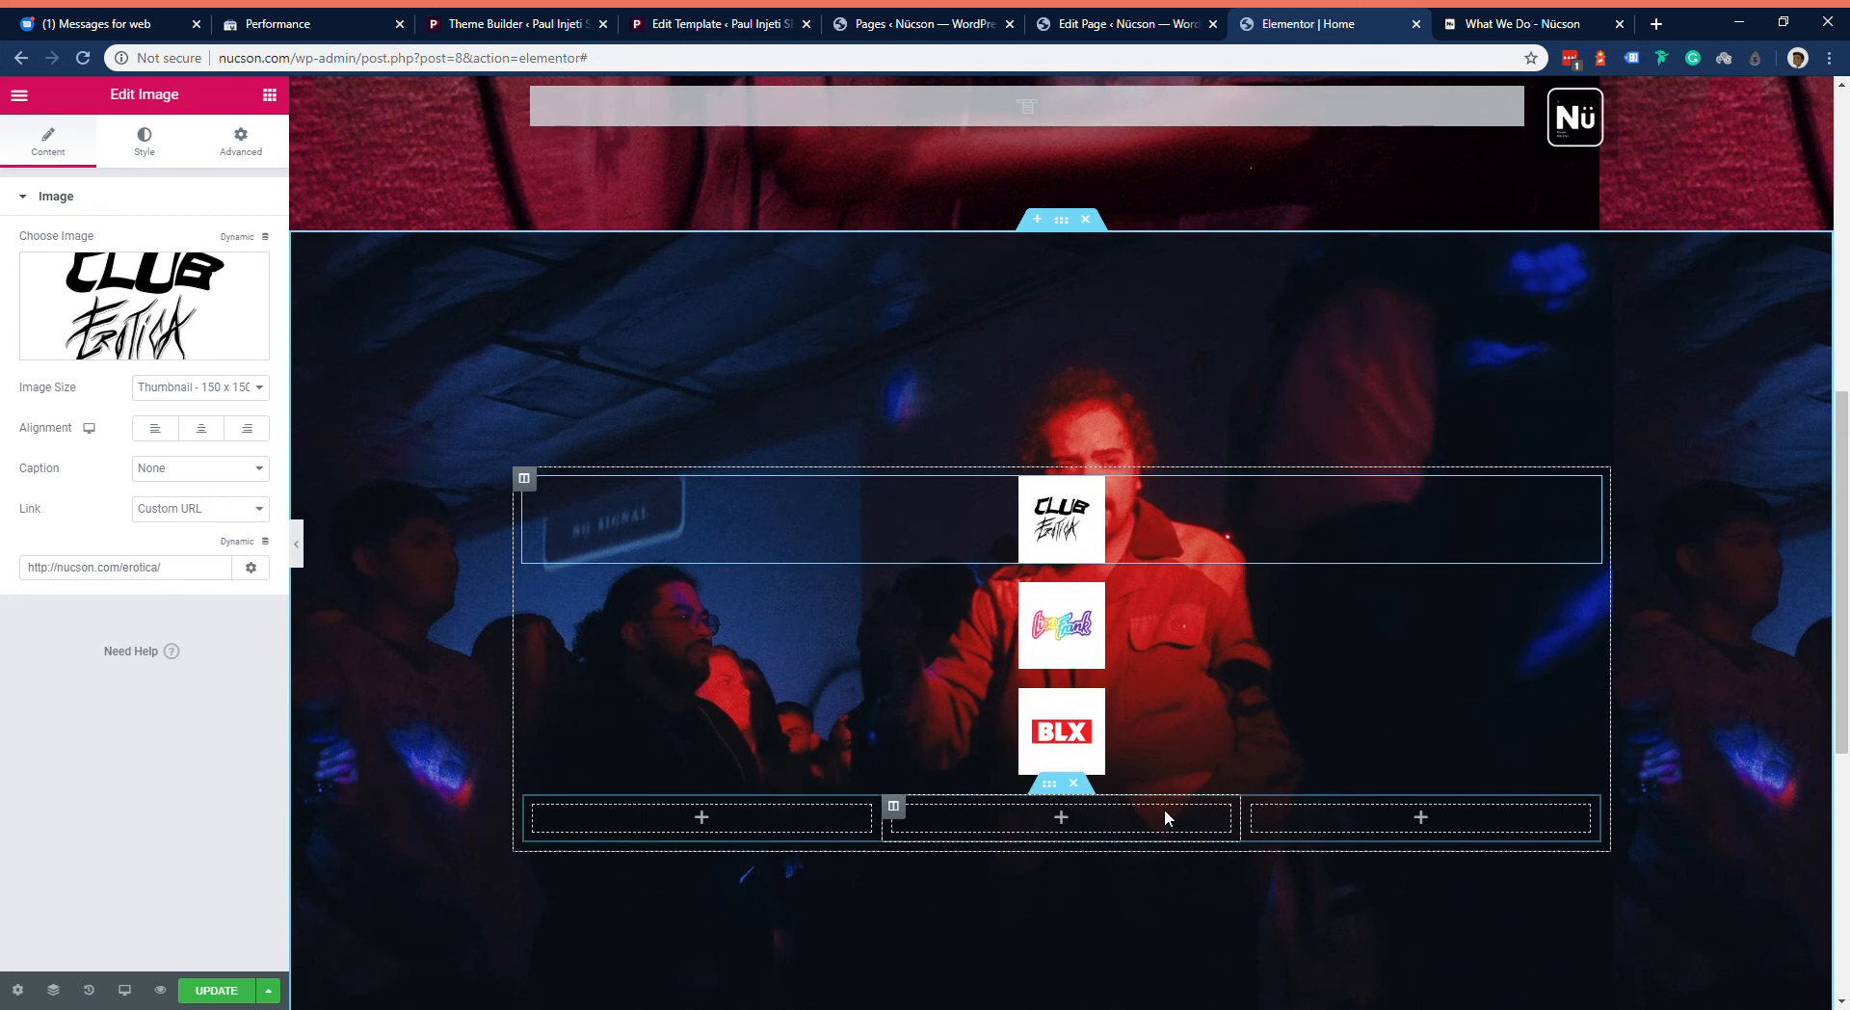
{"action": "left_click", "coordinate": [1072, 784]}
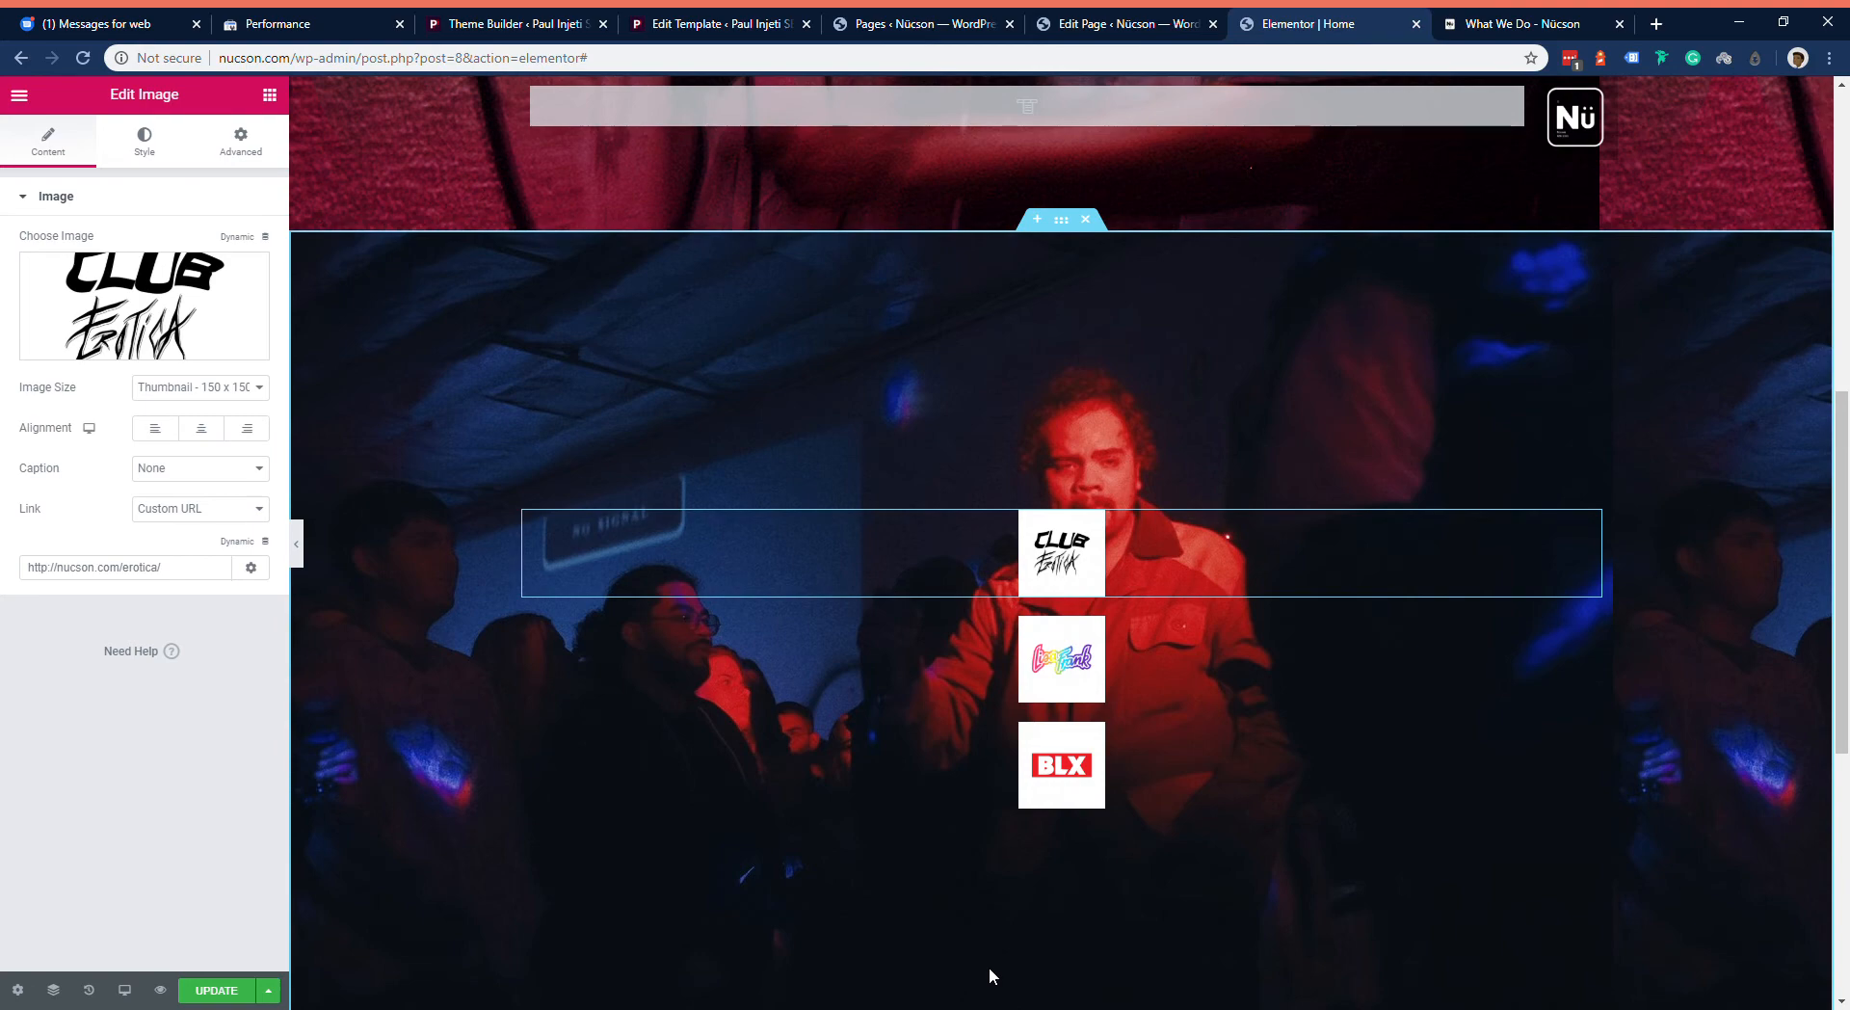
{"action": "scroll", "coordinate": [989, 967], "scroll_direction": "up", "scroll_amount": 4}
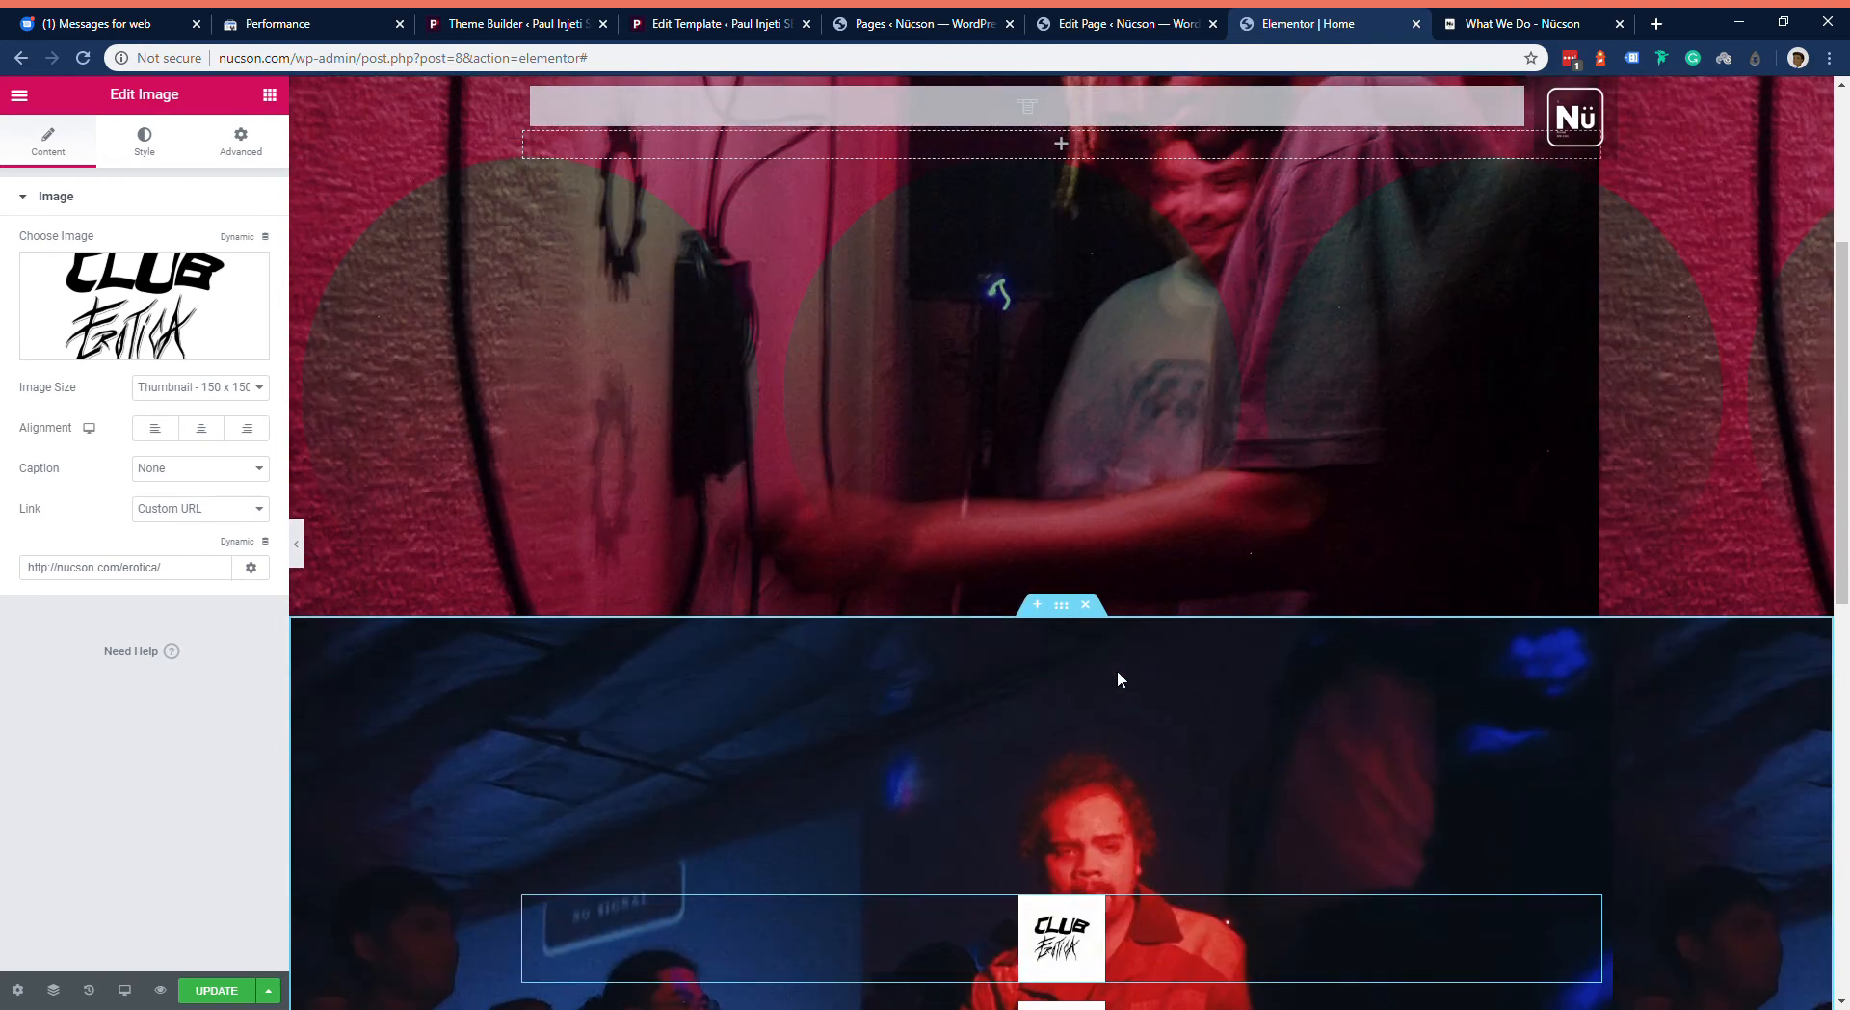
Step: Clear the hover transition duration and hover opacity of the Club Erotica logo
{"action": "scroll", "coordinate": [1117, 669], "scroll_direction": "down", "scroll_amount": 3}
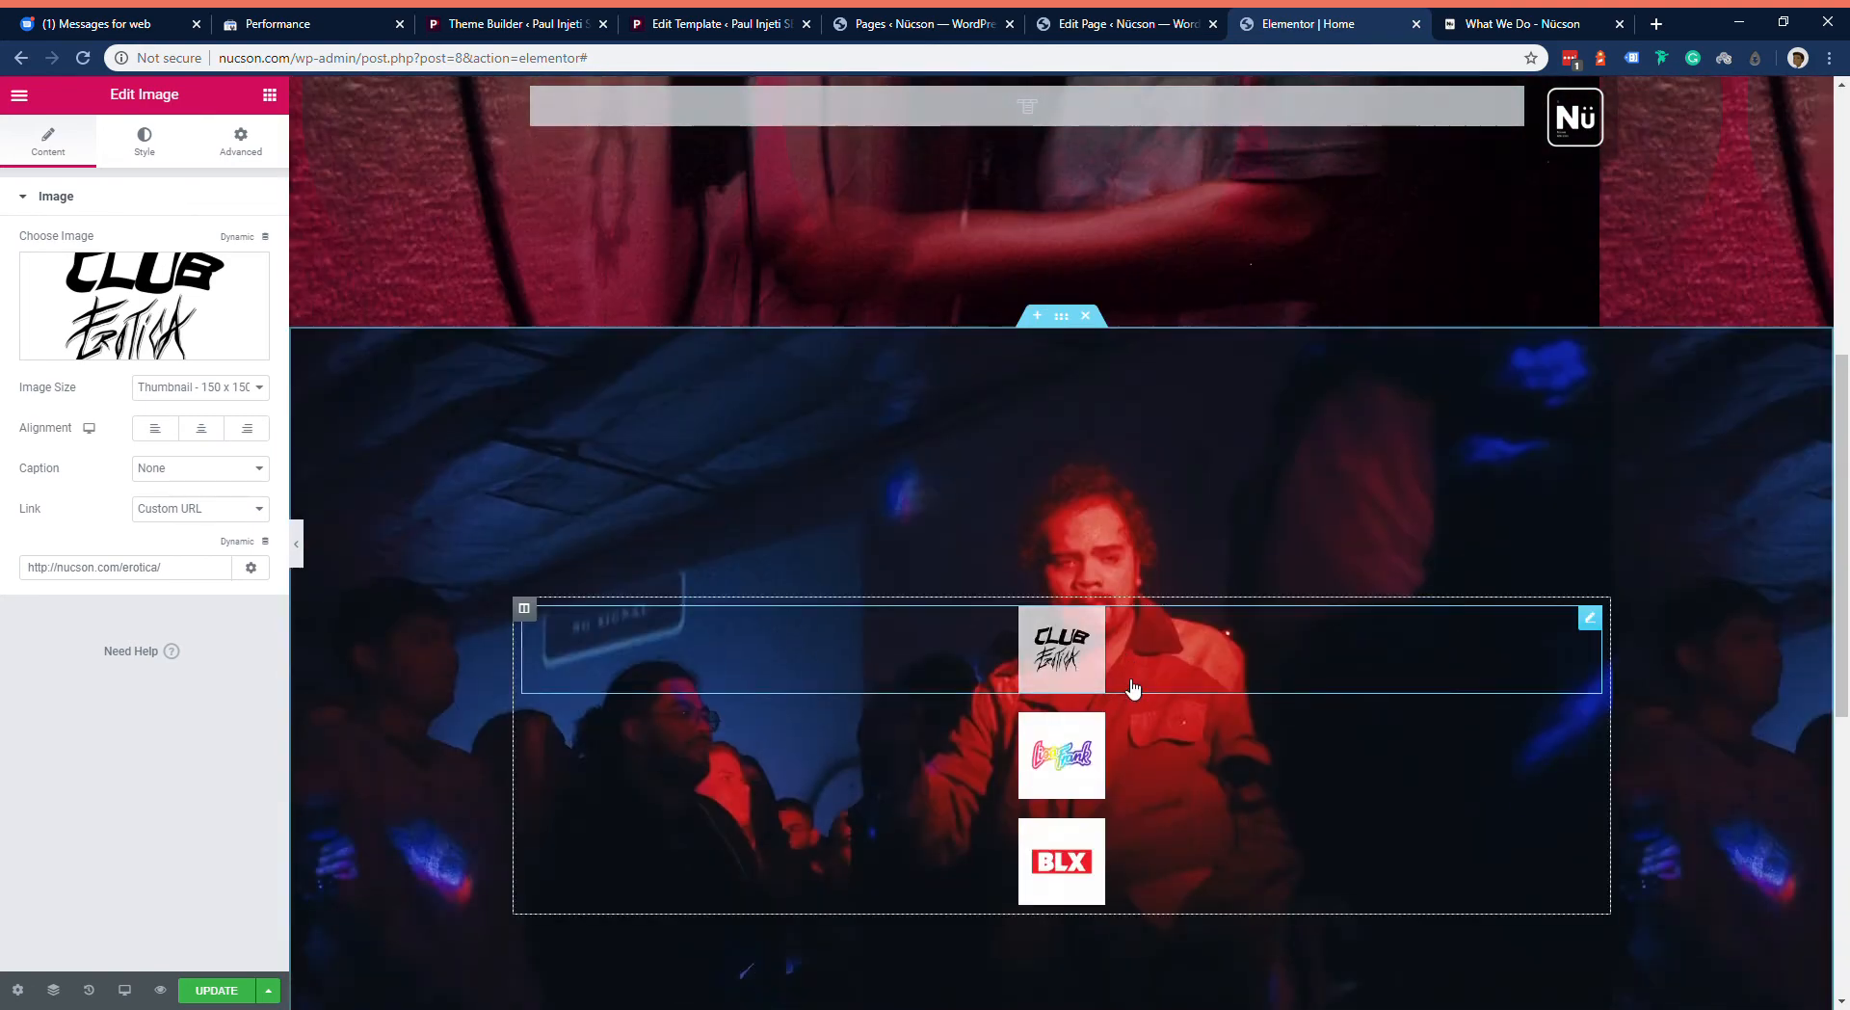
{"action": "scroll", "coordinate": [893, 505], "scroll_direction": "up", "scroll_amount": 4}
{"action": "scroll", "coordinate": [916, 575], "scroll_direction": "down", "scroll_amount": 5}
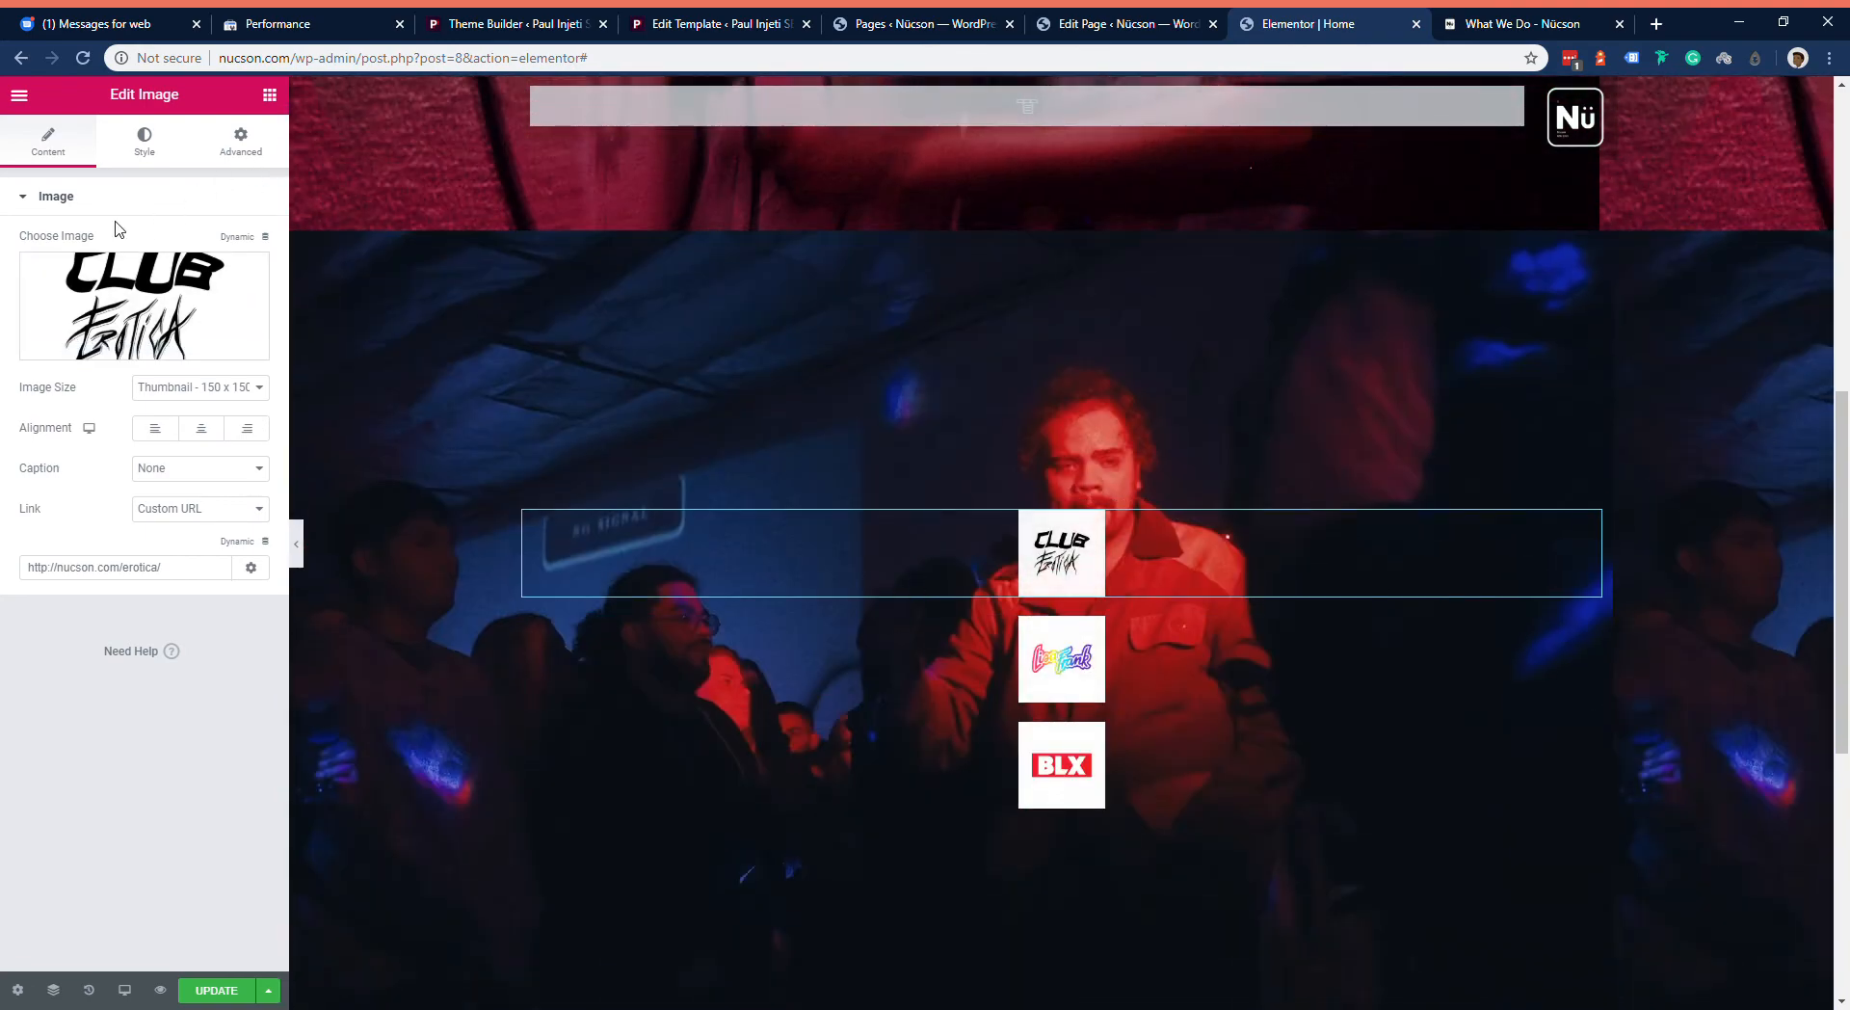
{"action": "left_click", "coordinate": [143, 144]}
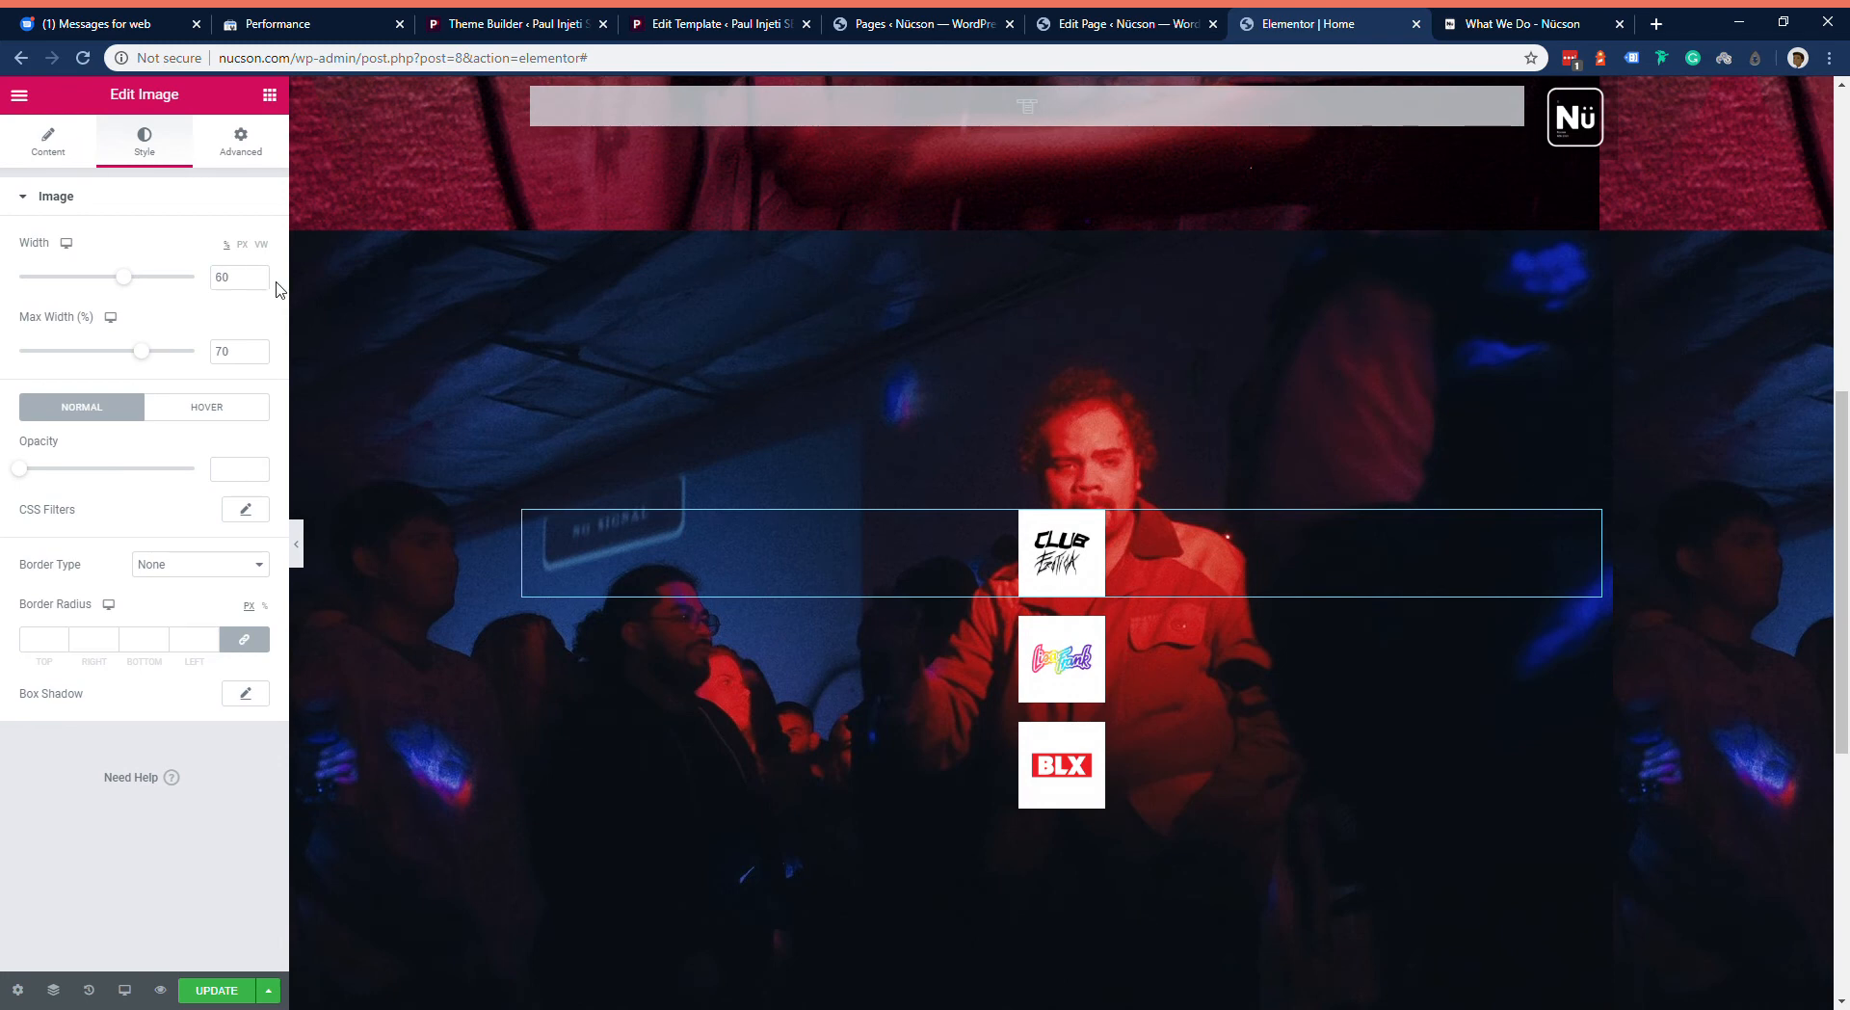
{"action": "left_click", "coordinate": [203, 414]}
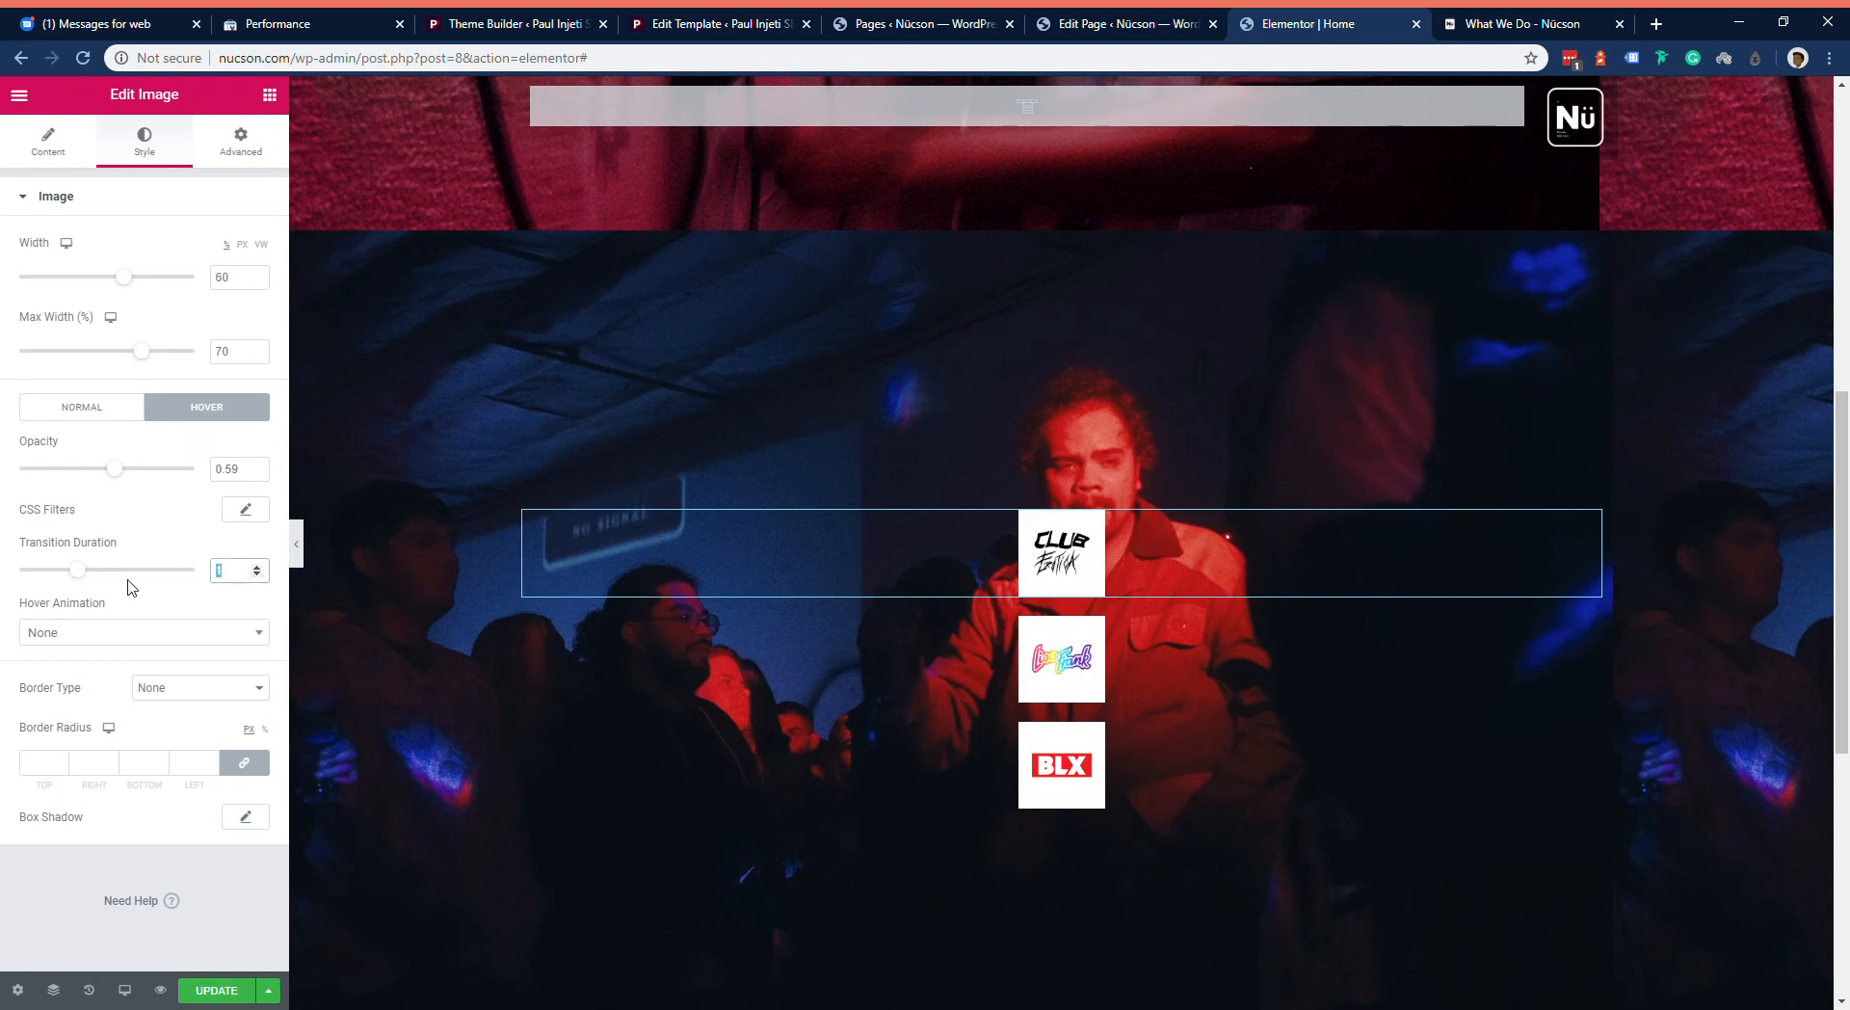
{"action": "key", "text": "BackSpace"}
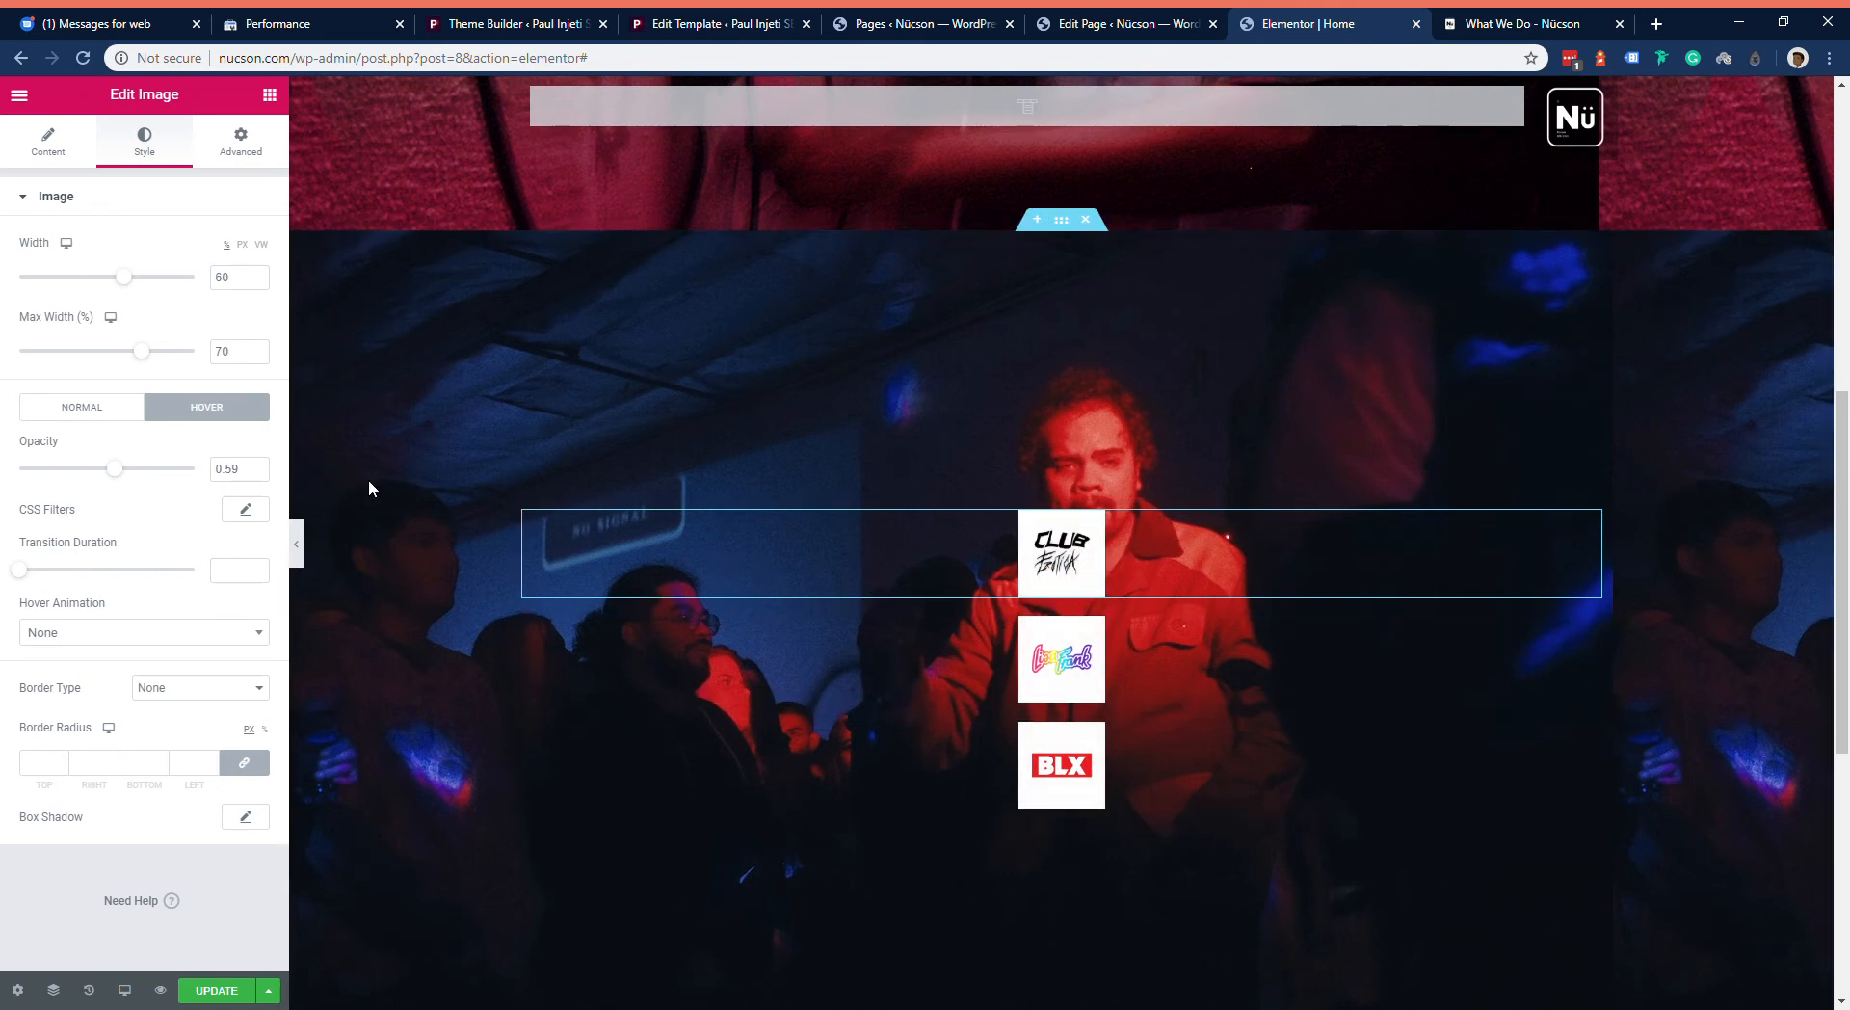
{"action": "left_click", "coordinate": [263, 467]}
{"action": "key", "text": "ctrl+a"}
{"action": "key", "text": "BackSpace"}
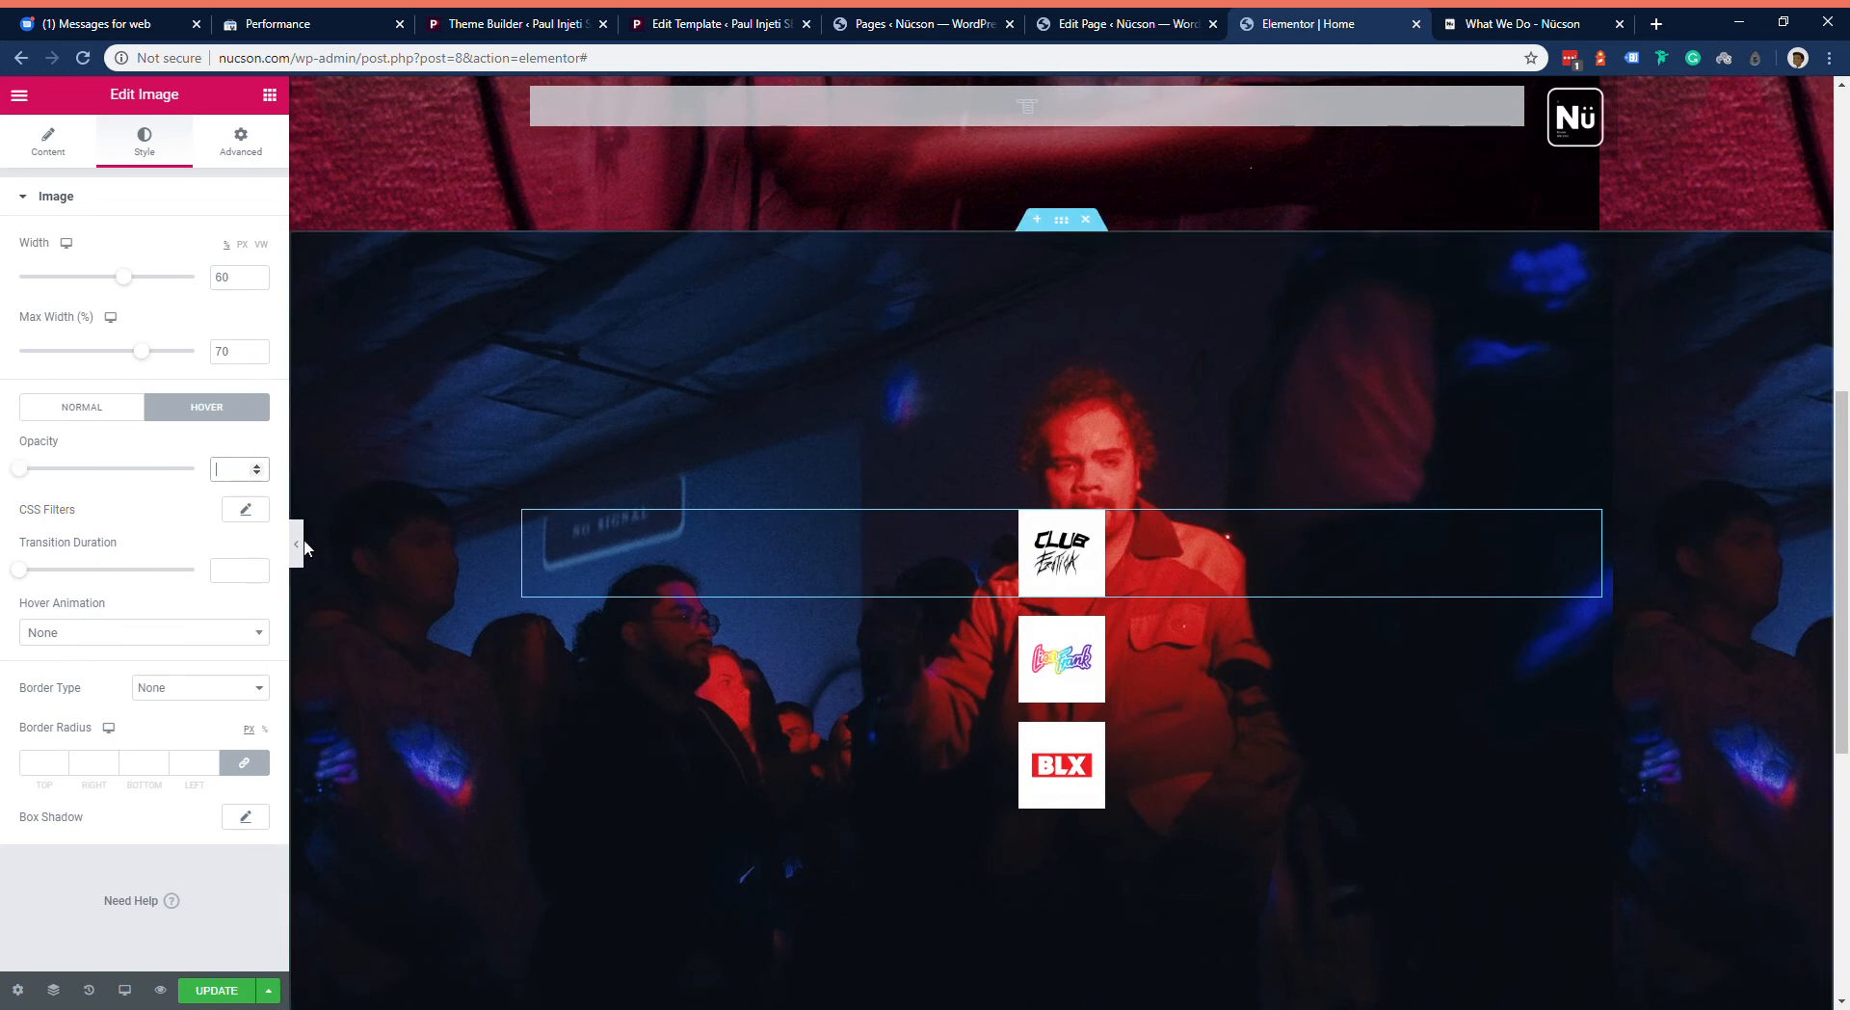
Step: Clear the hover opacity and transition duration of the Lisa Frank logo
{"action": "left_click", "coordinate": [1230, 671]}
{"action": "left_click", "coordinate": [145, 142]}
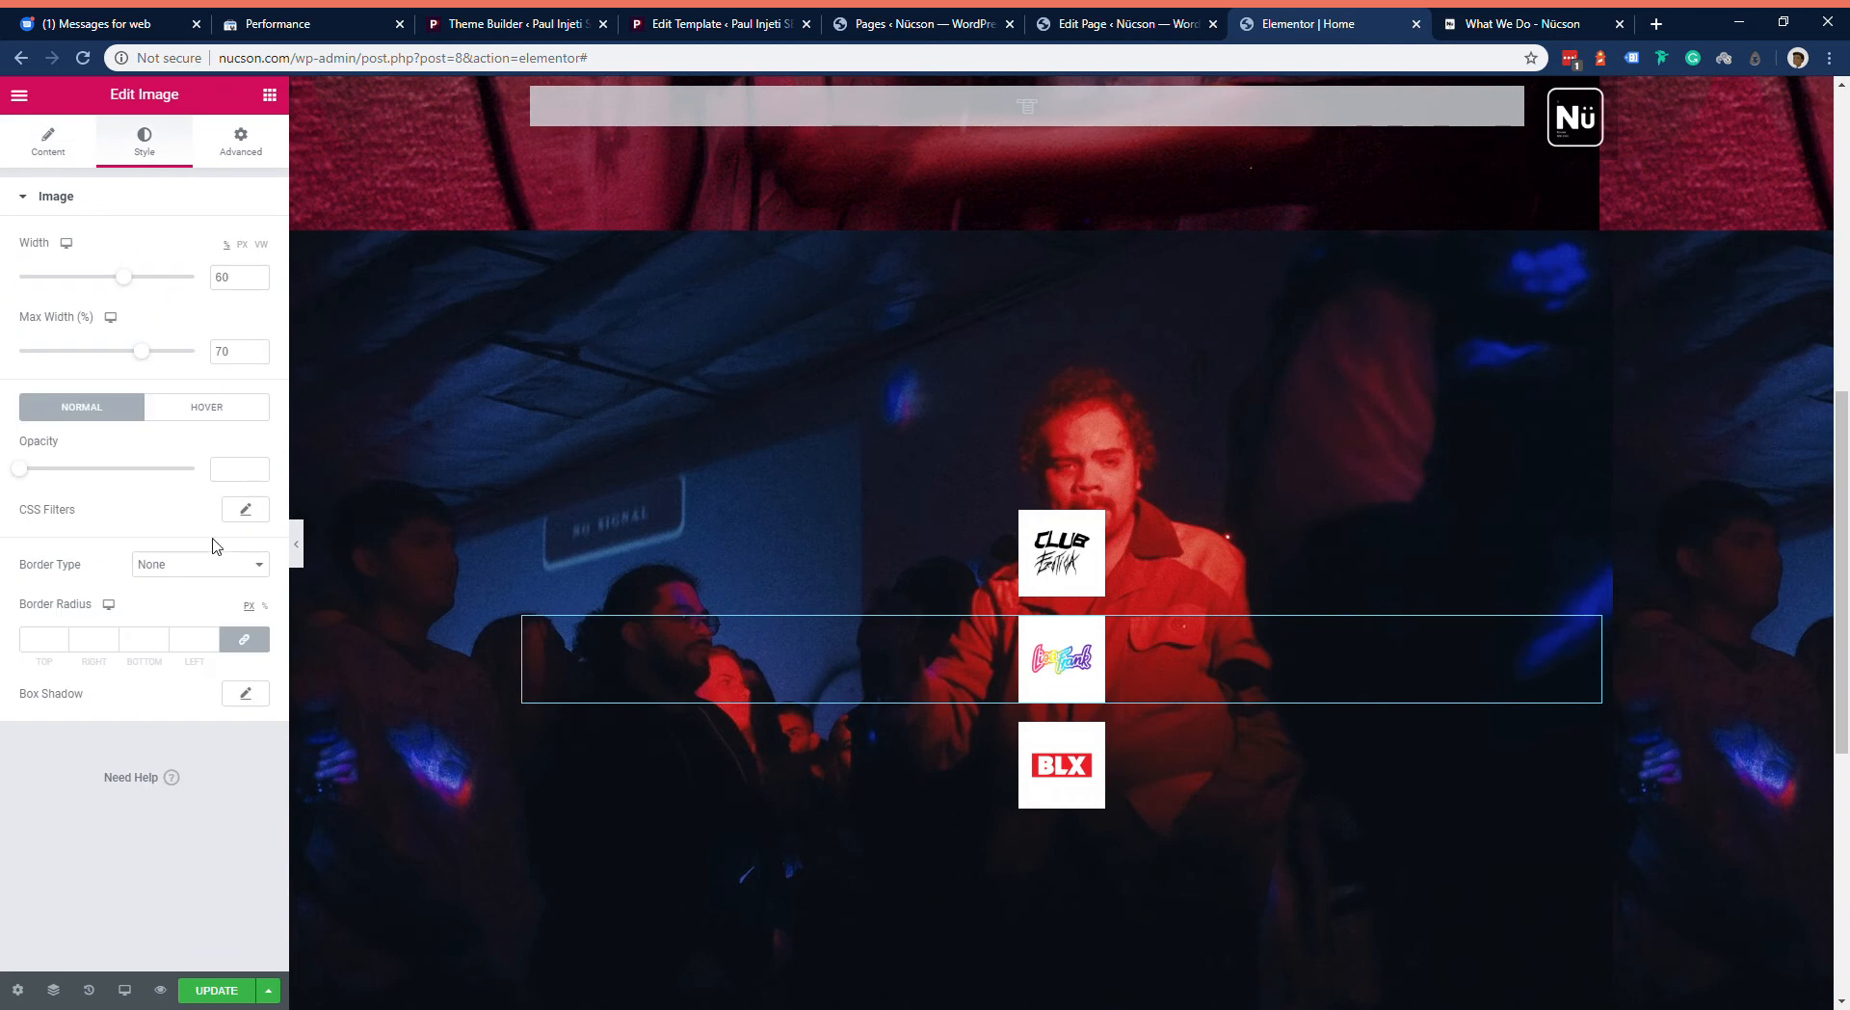
{"action": "left_click", "coordinate": [258, 410]}
{"action": "left_click_drag", "start_coordinate": [248, 478], "coordinate": [144, 474]}
{"action": "key", "text": "BackSpace"}
{"action": "left_click_drag", "start_coordinate": [248, 577], "coordinate": [200, 575]}
{"action": "key", "text": "BackSpace"}
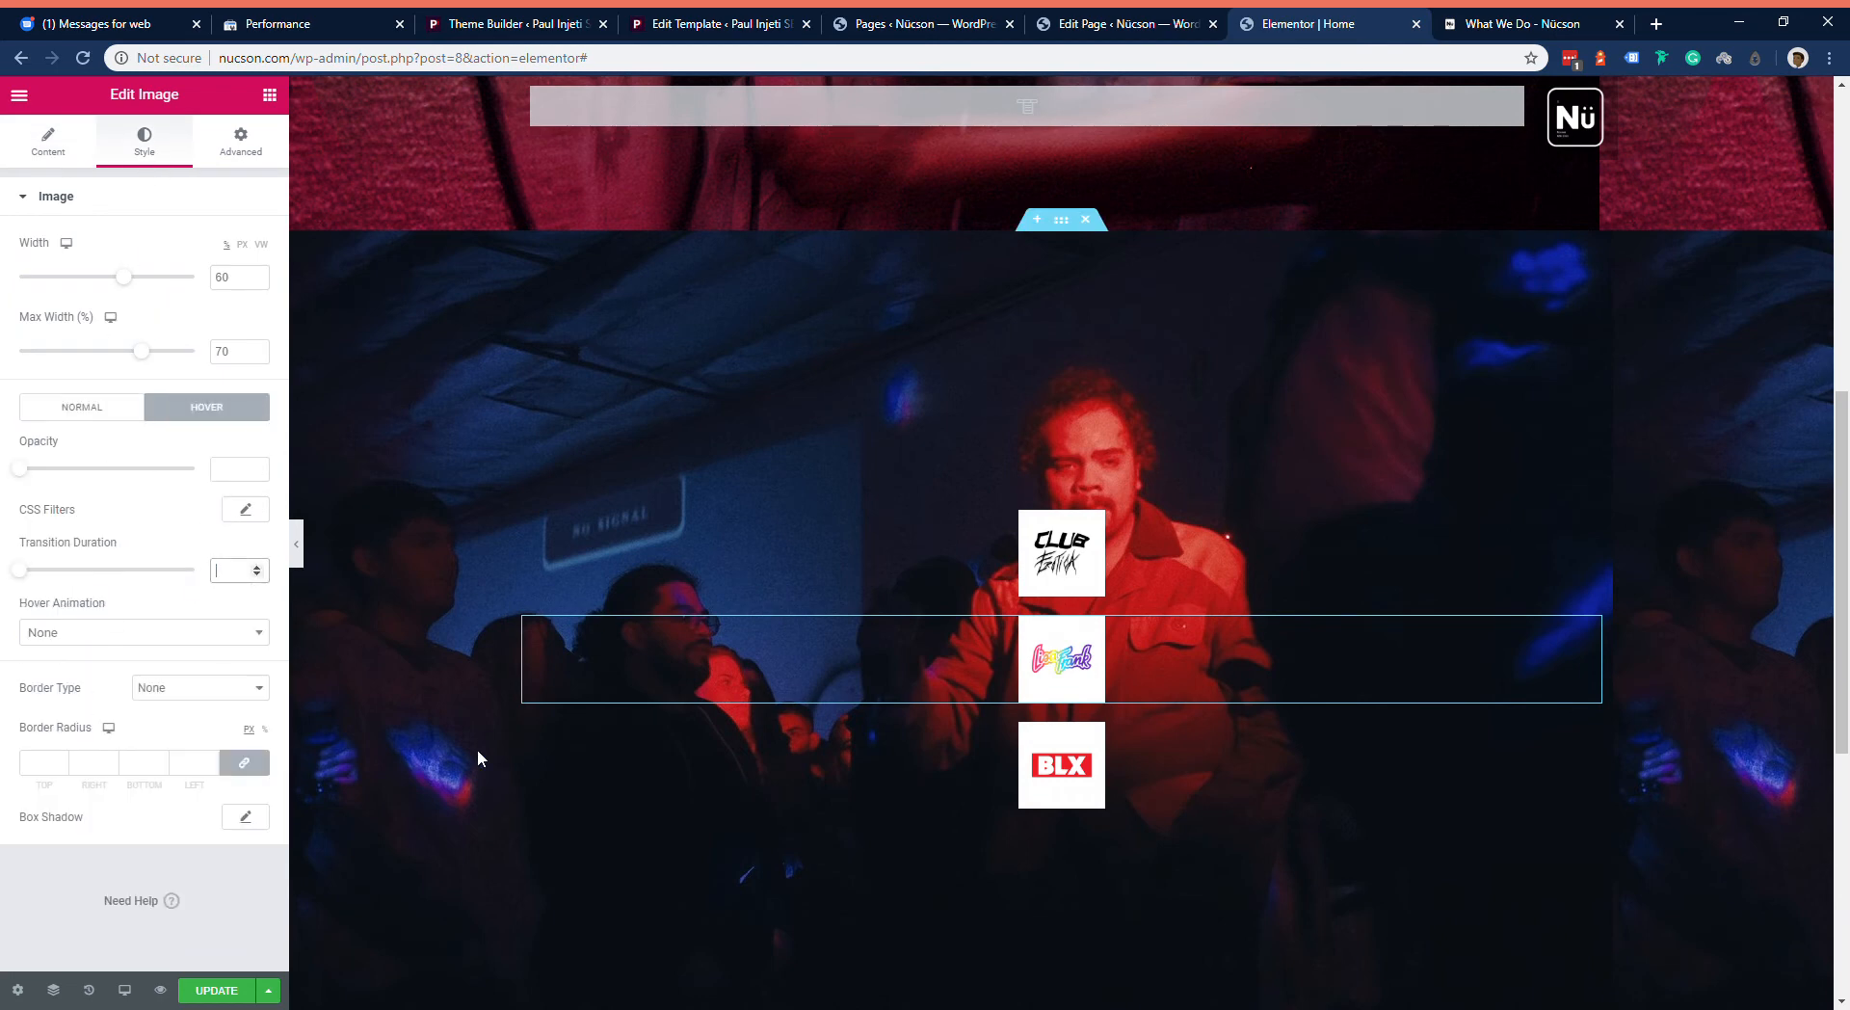
Step: Clear the hover opacity and transition duration of the BLX logo
{"action": "left_click", "coordinate": [1206, 762]}
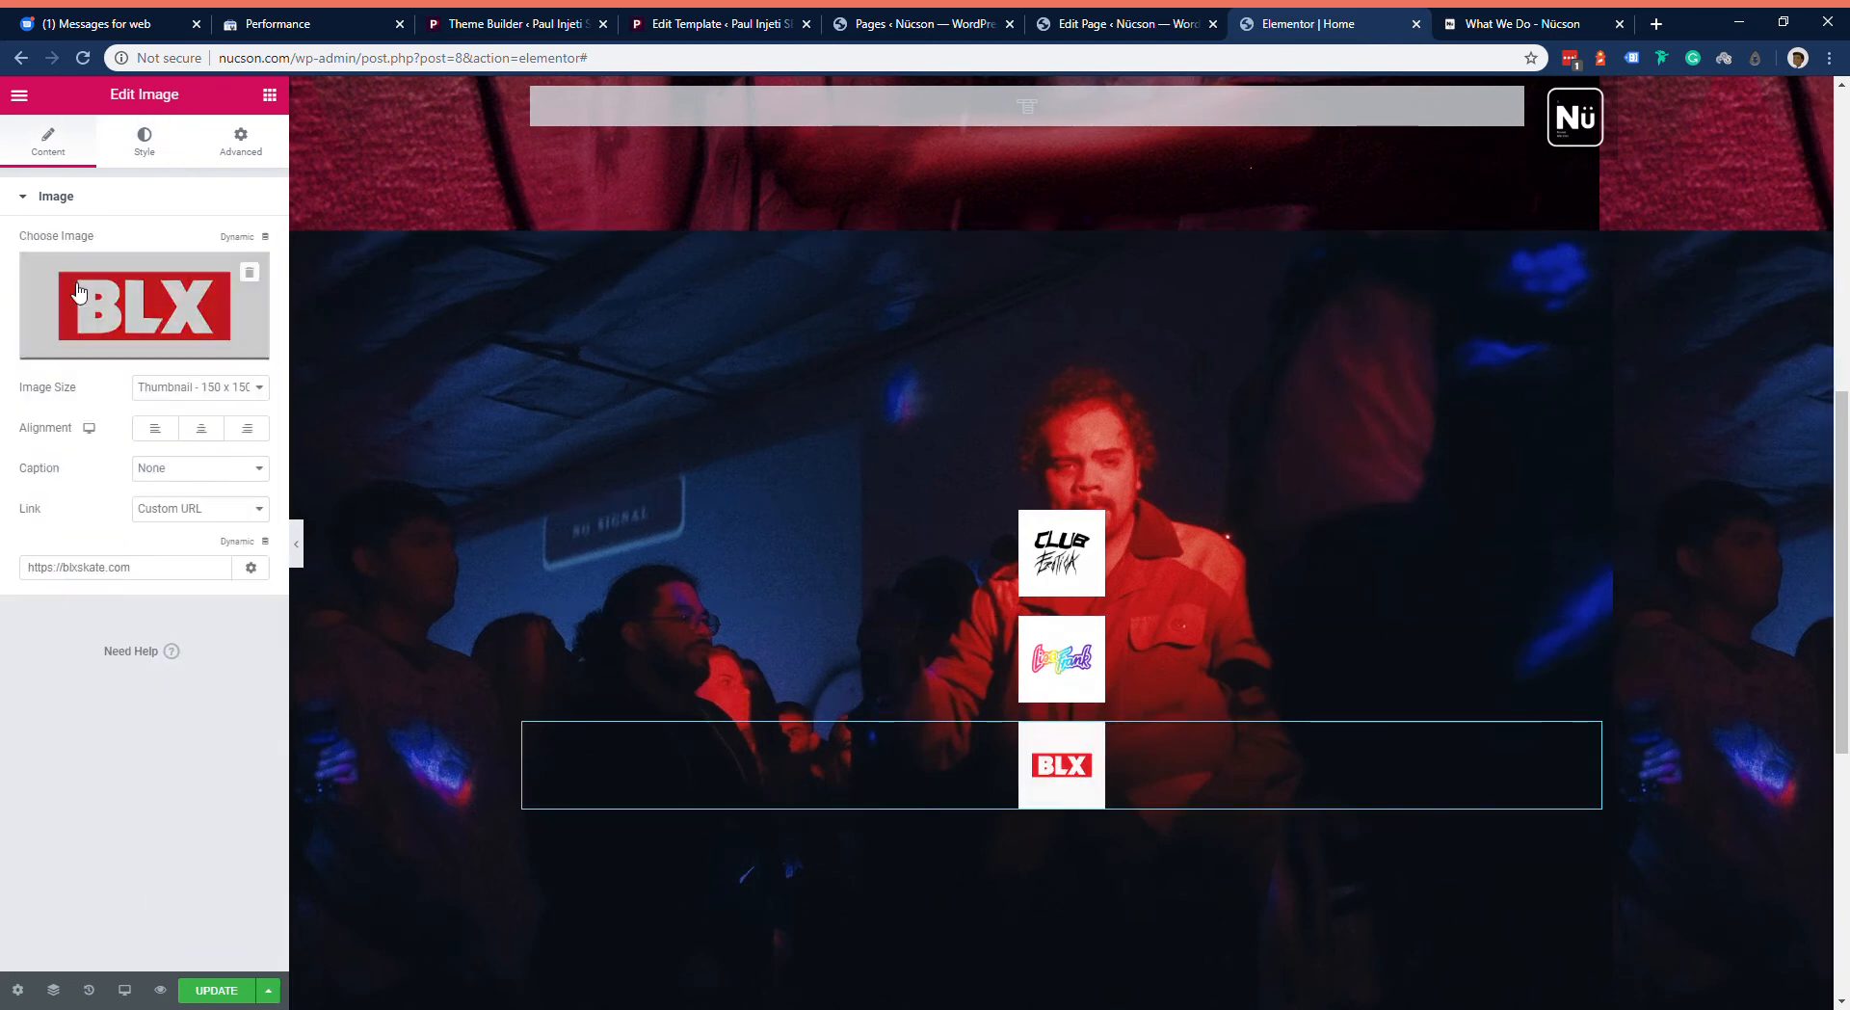
{"action": "left_click", "coordinate": [144, 143]}
{"action": "left_click", "coordinate": [207, 406]}
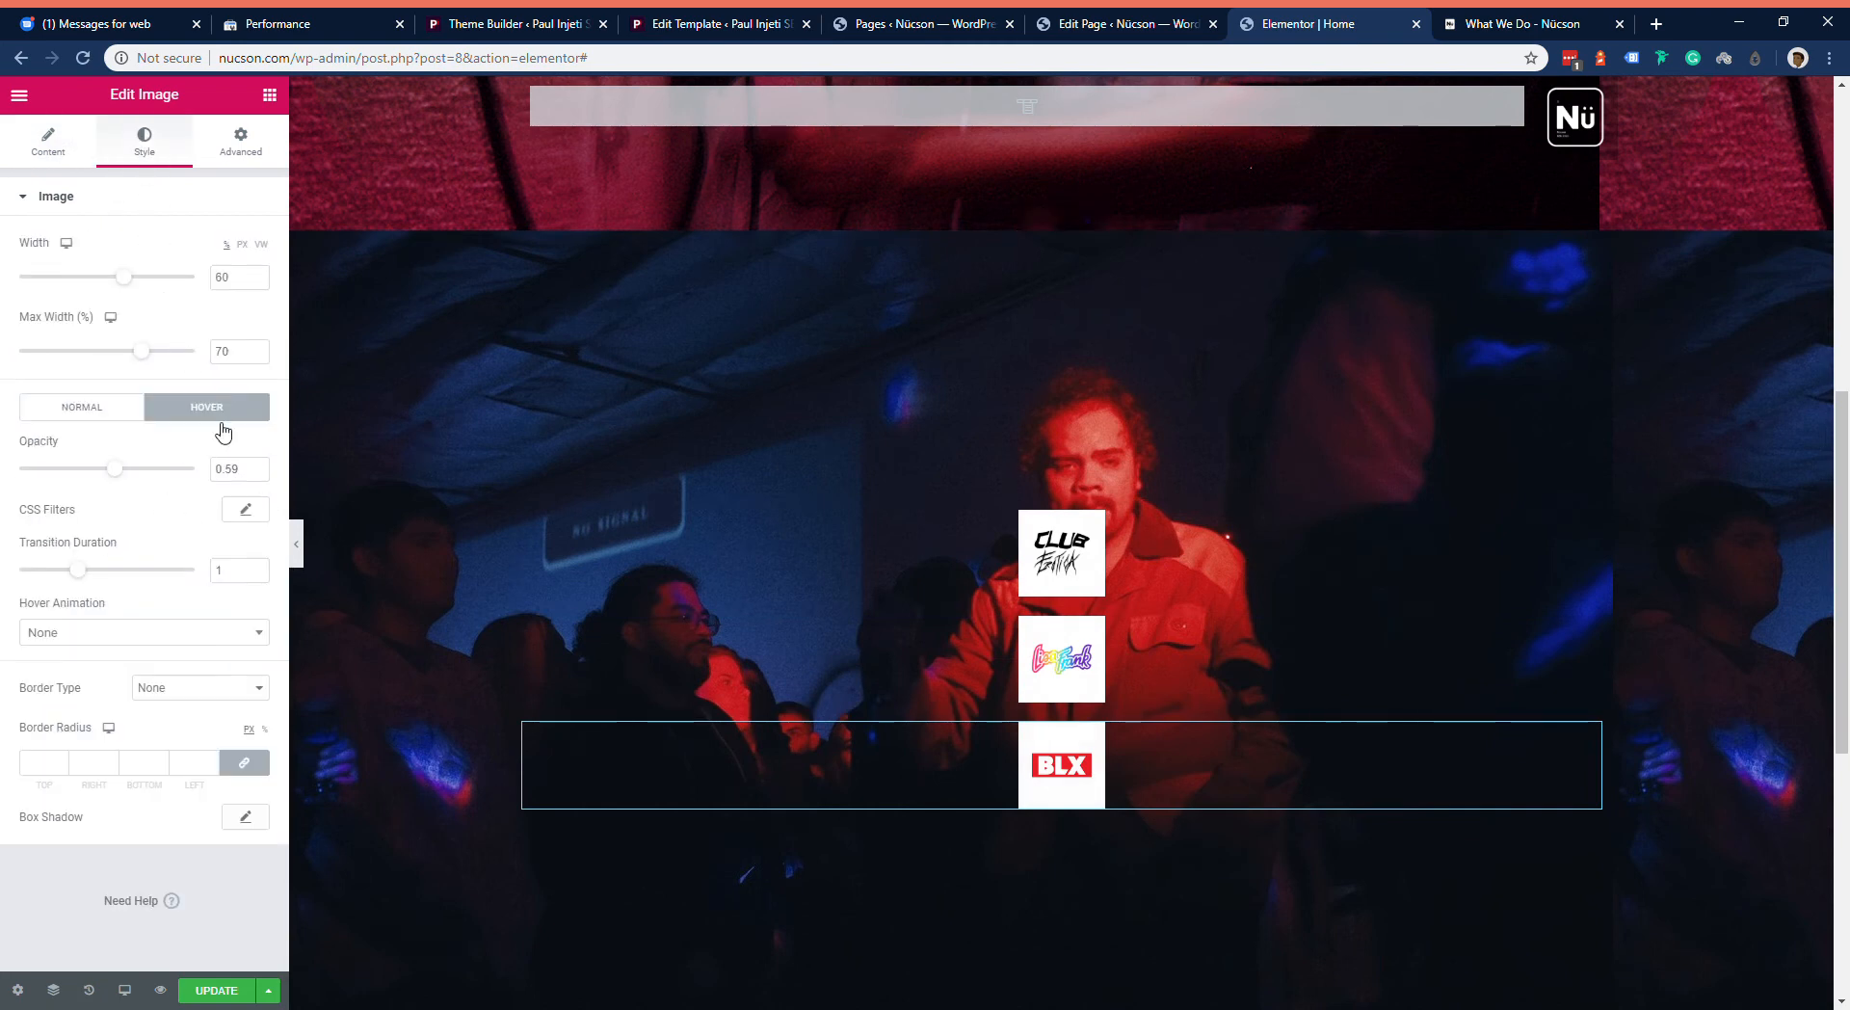
{"action": "double_click", "coordinate": [253, 482]}
{"action": "key", "text": "BackSpace"}
{"action": "double_click", "coordinate": [236, 571]}
{"action": "key", "text": "BackSpace"}
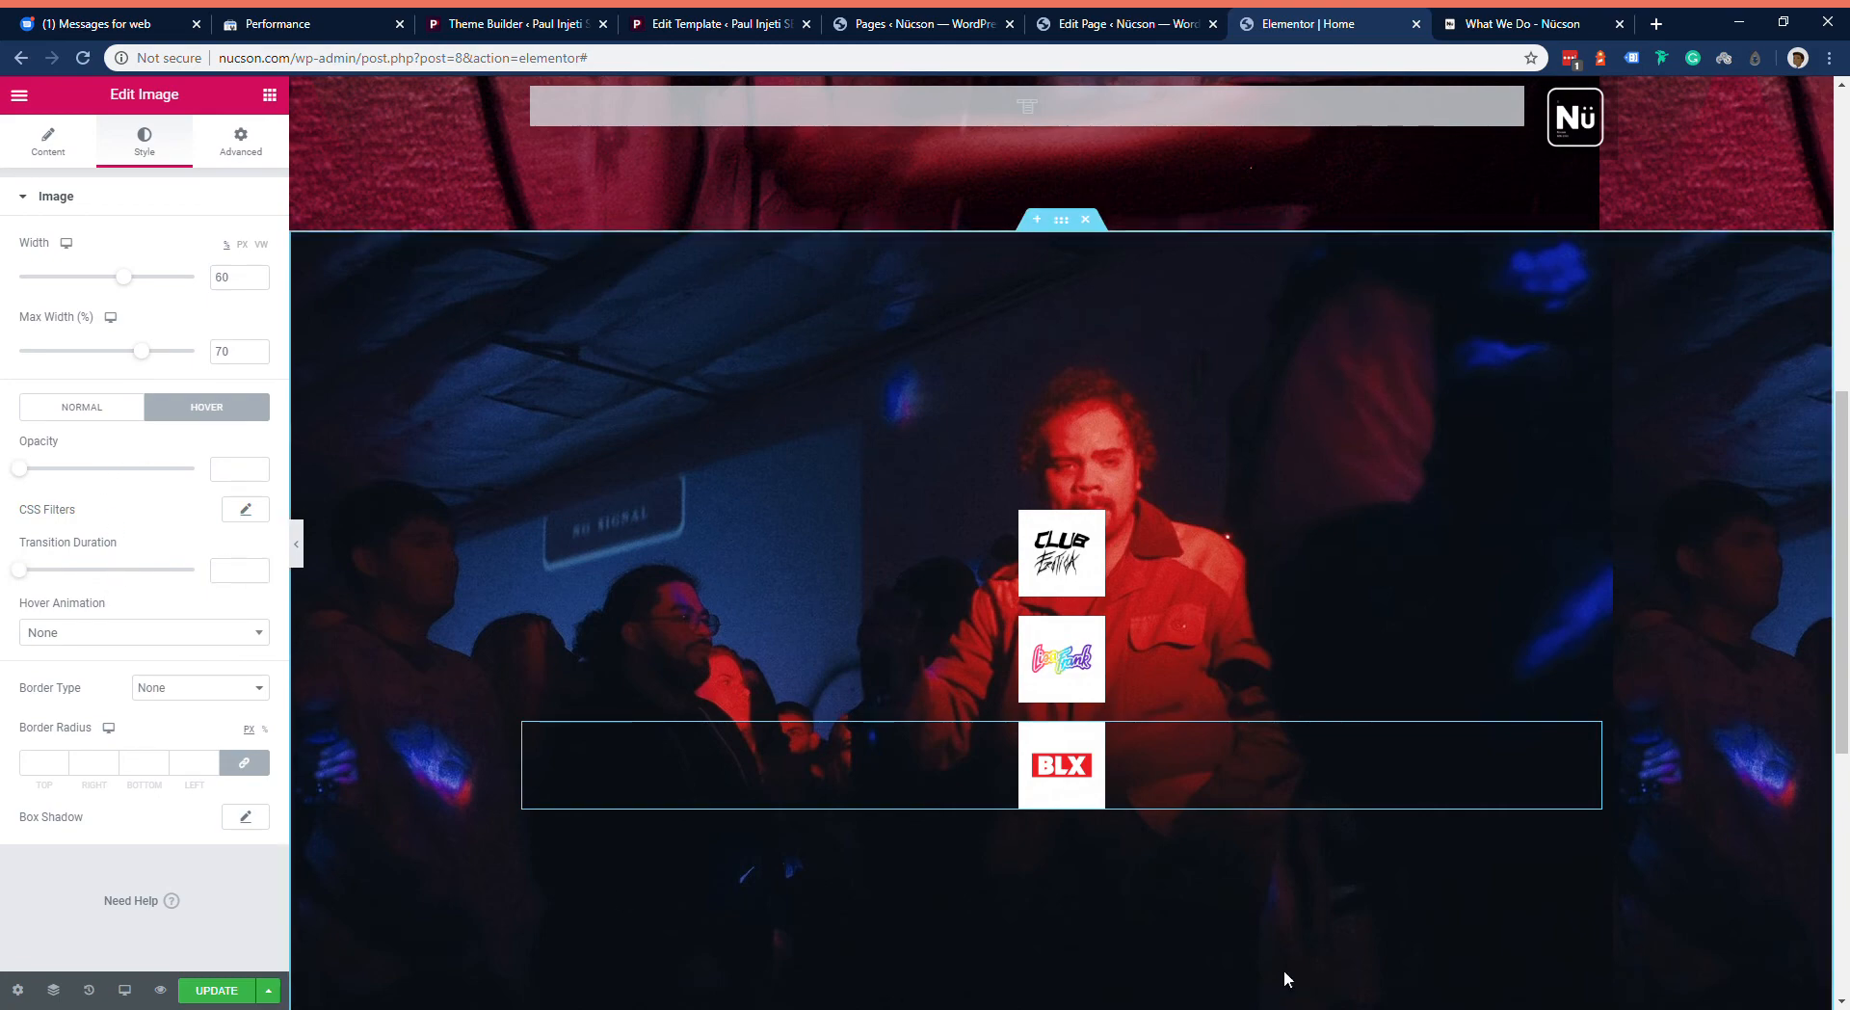
Step: Set both the column position and the vertical align of the club photo section to Top
{"action": "scroll", "coordinate": [1287, 973], "scroll_direction": "down", "scroll_amount": 3}
{"action": "scroll", "coordinate": [1474, 817], "scroll_direction": "up", "scroll_amount": 2}
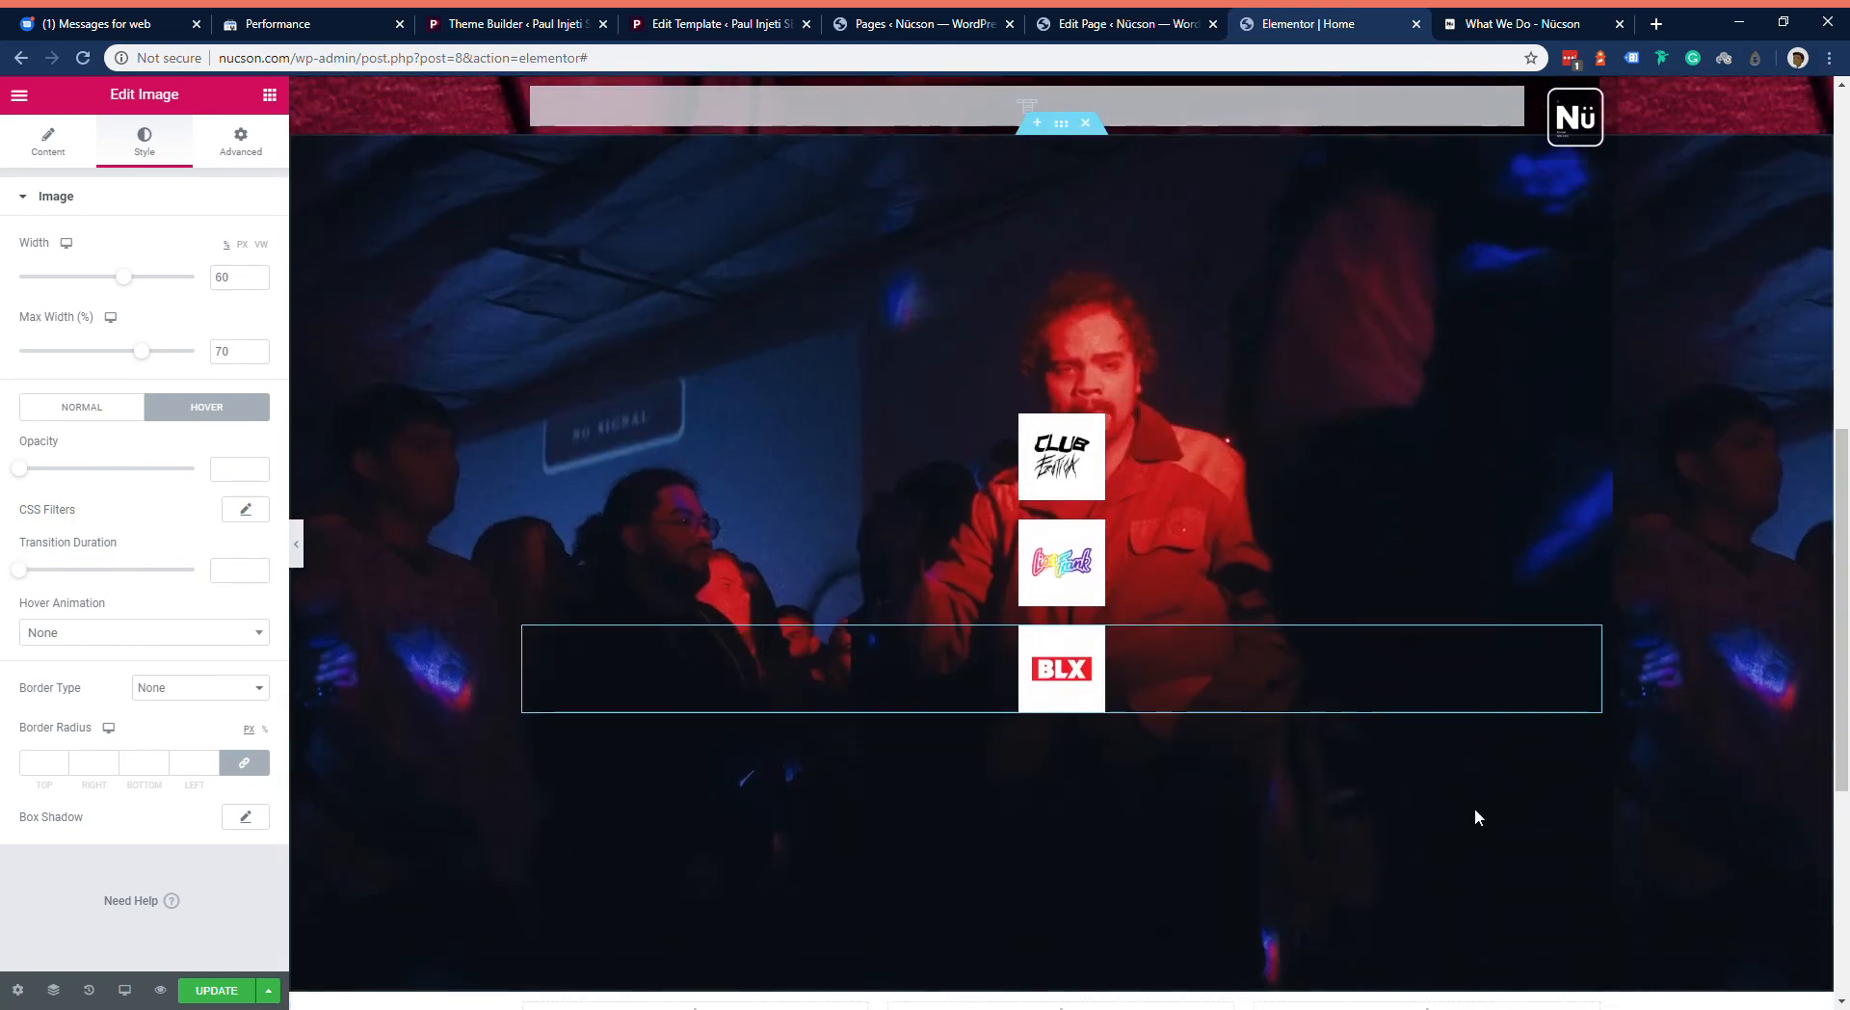
{"action": "scroll", "coordinate": [1474, 814], "scroll_direction": "up", "scroll_amount": 3}
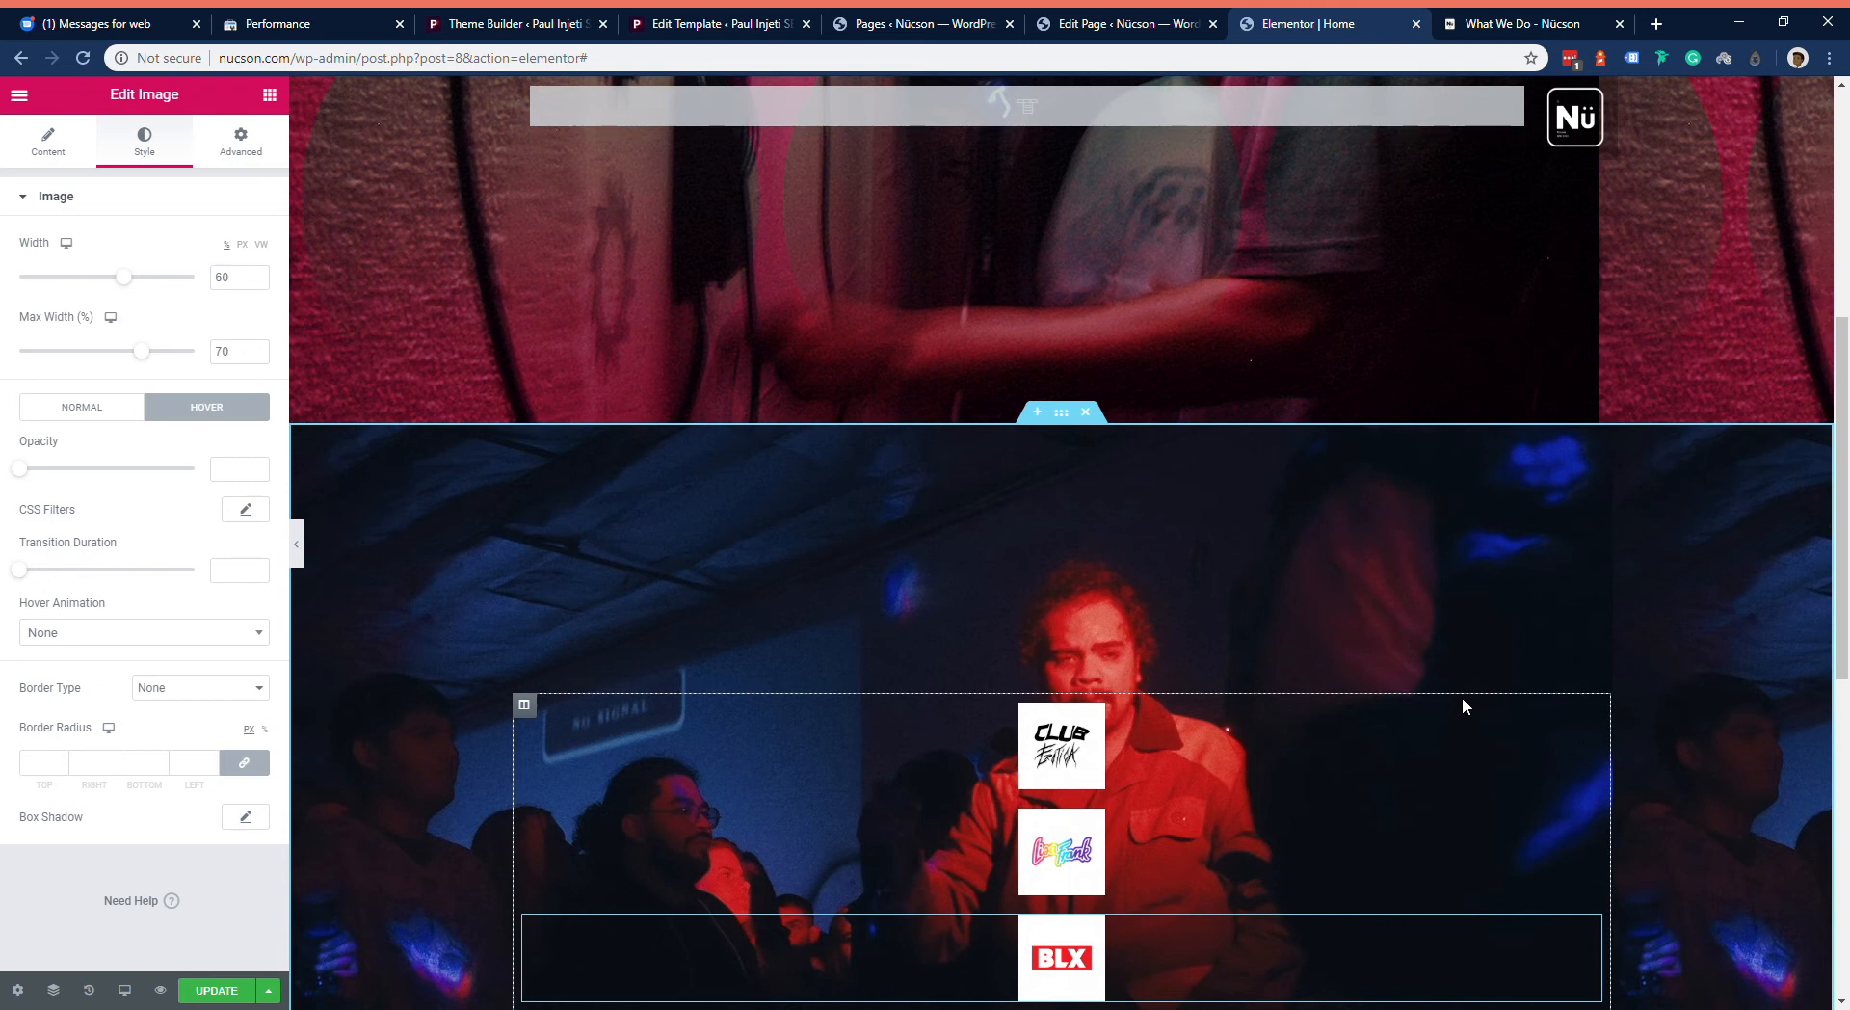
{"action": "scroll", "coordinate": [1216, 613], "scroll_direction": "down", "scroll_amount": 4}
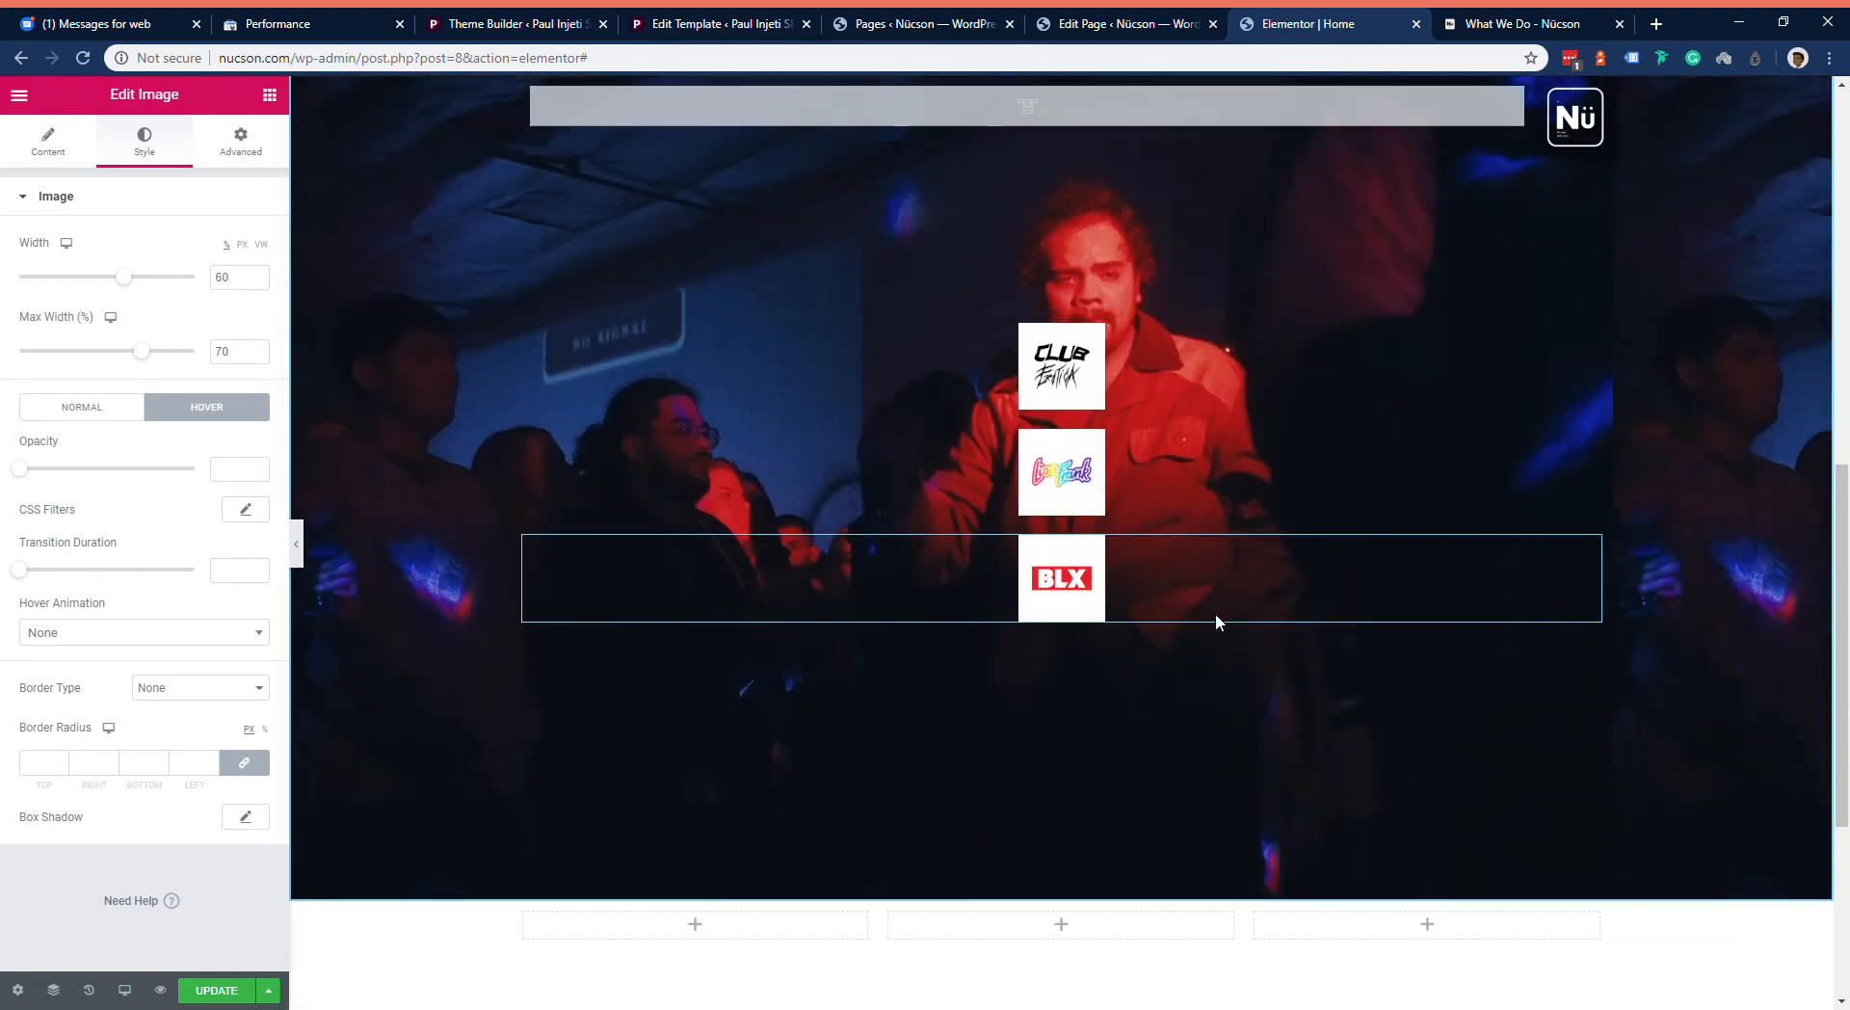
{"action": "scroll", "coordinate": [1183, 564], "scroll_direction": "up", "scroll_amount": 3}
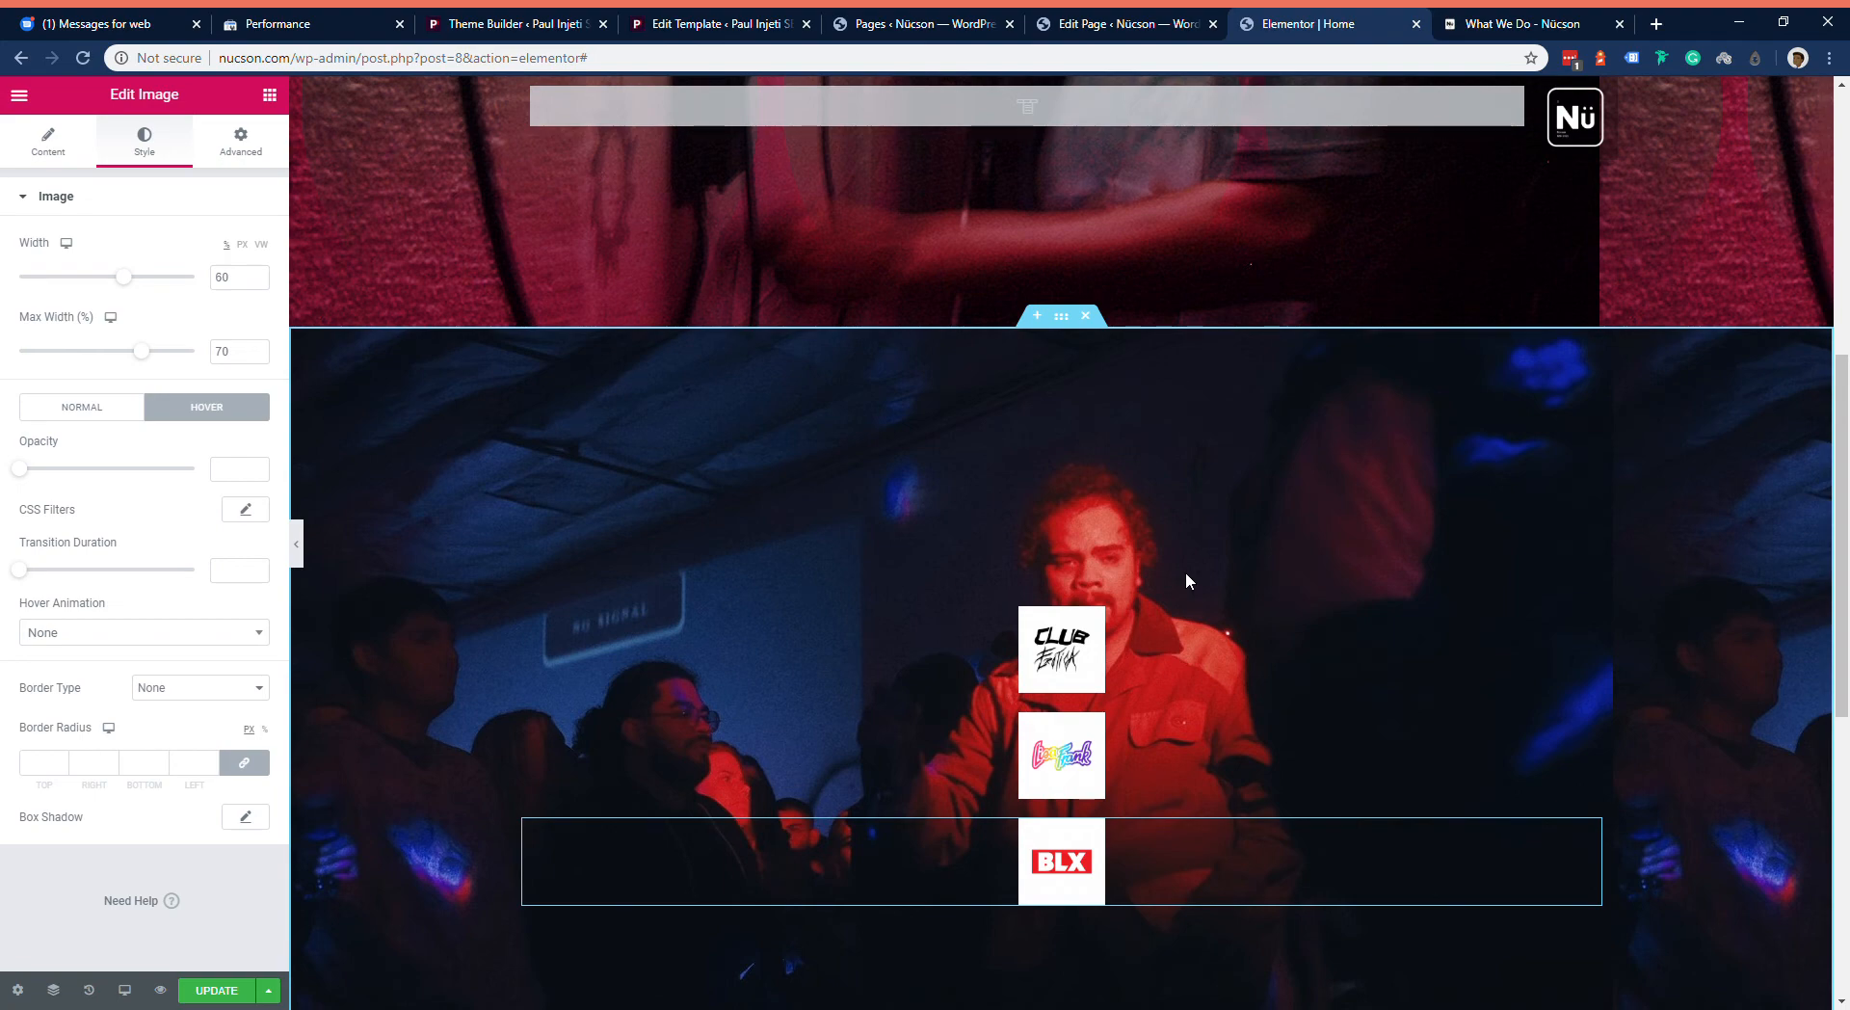
{"action": "scroll", "coordinate": [1156, 626], "scroll_direction": "down", "scroll_amount": 4}
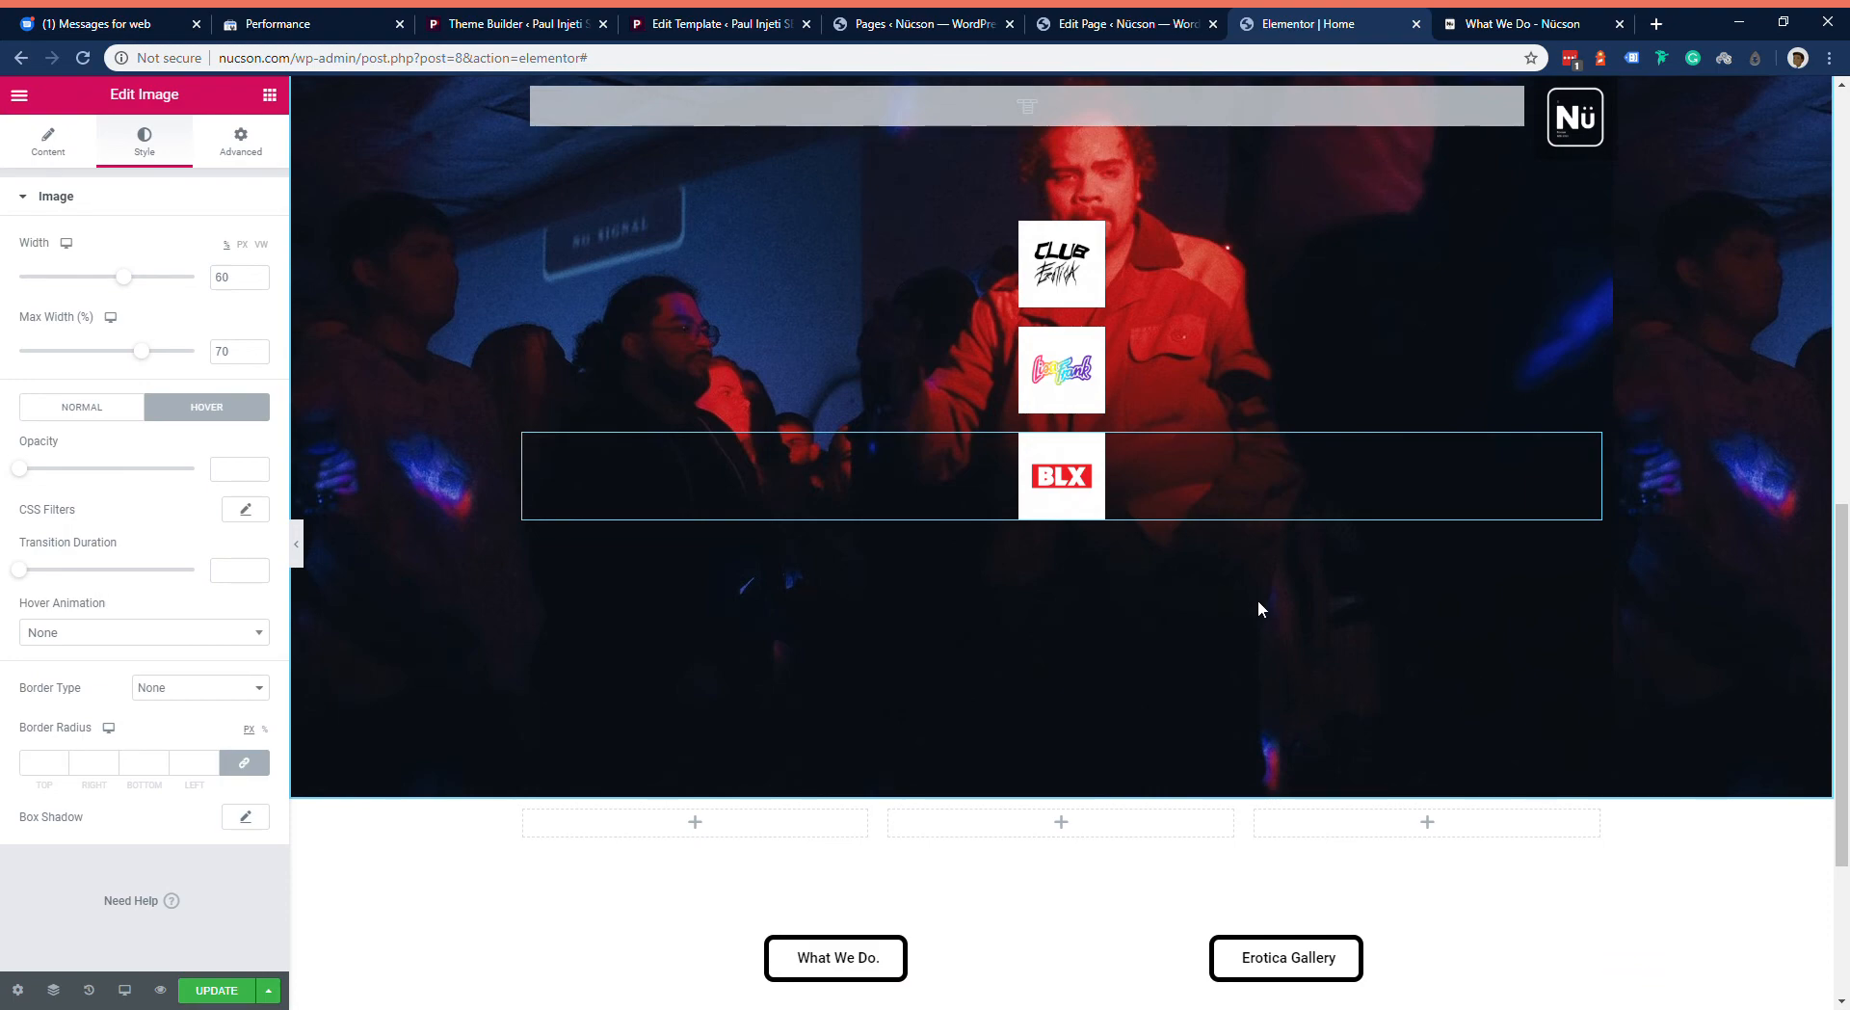
{"action": "scroll", "coordinate": [1258, 602], "scroll_direction": "up", "scroll_amount": 5}
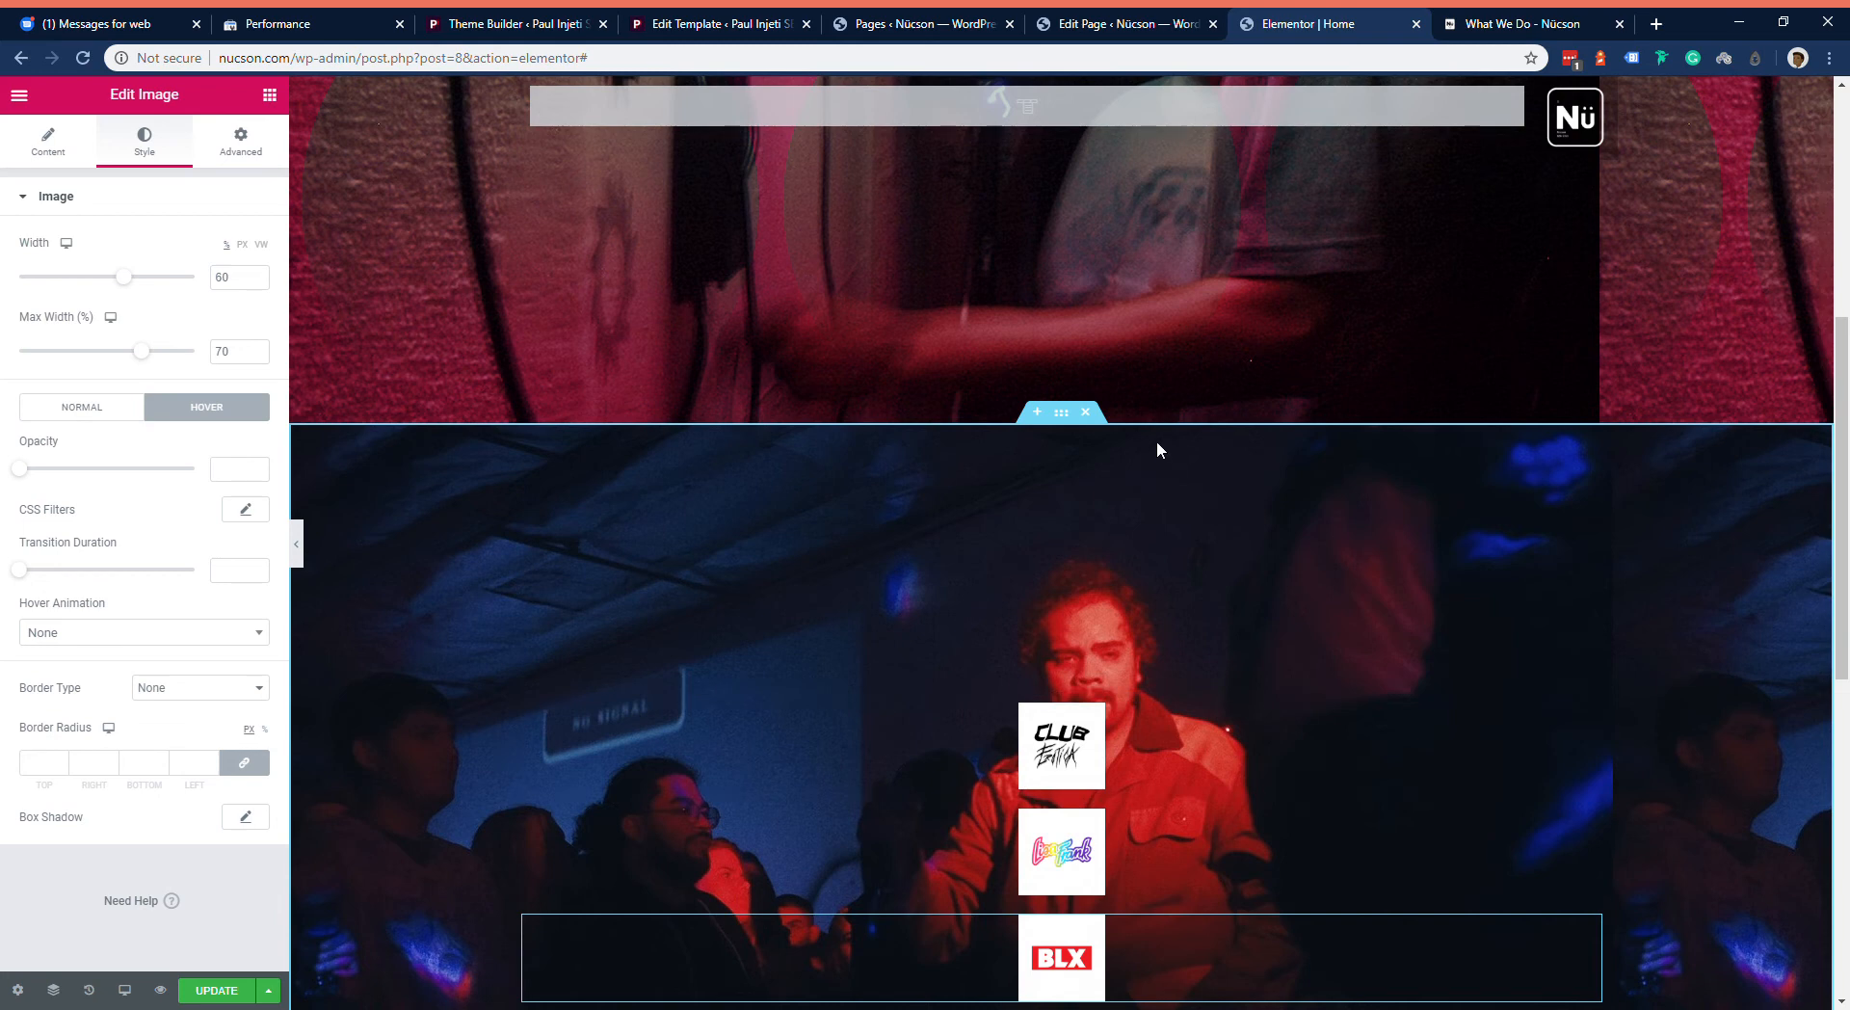
{"action": "left_click", "coordinate": [1069, 416]}
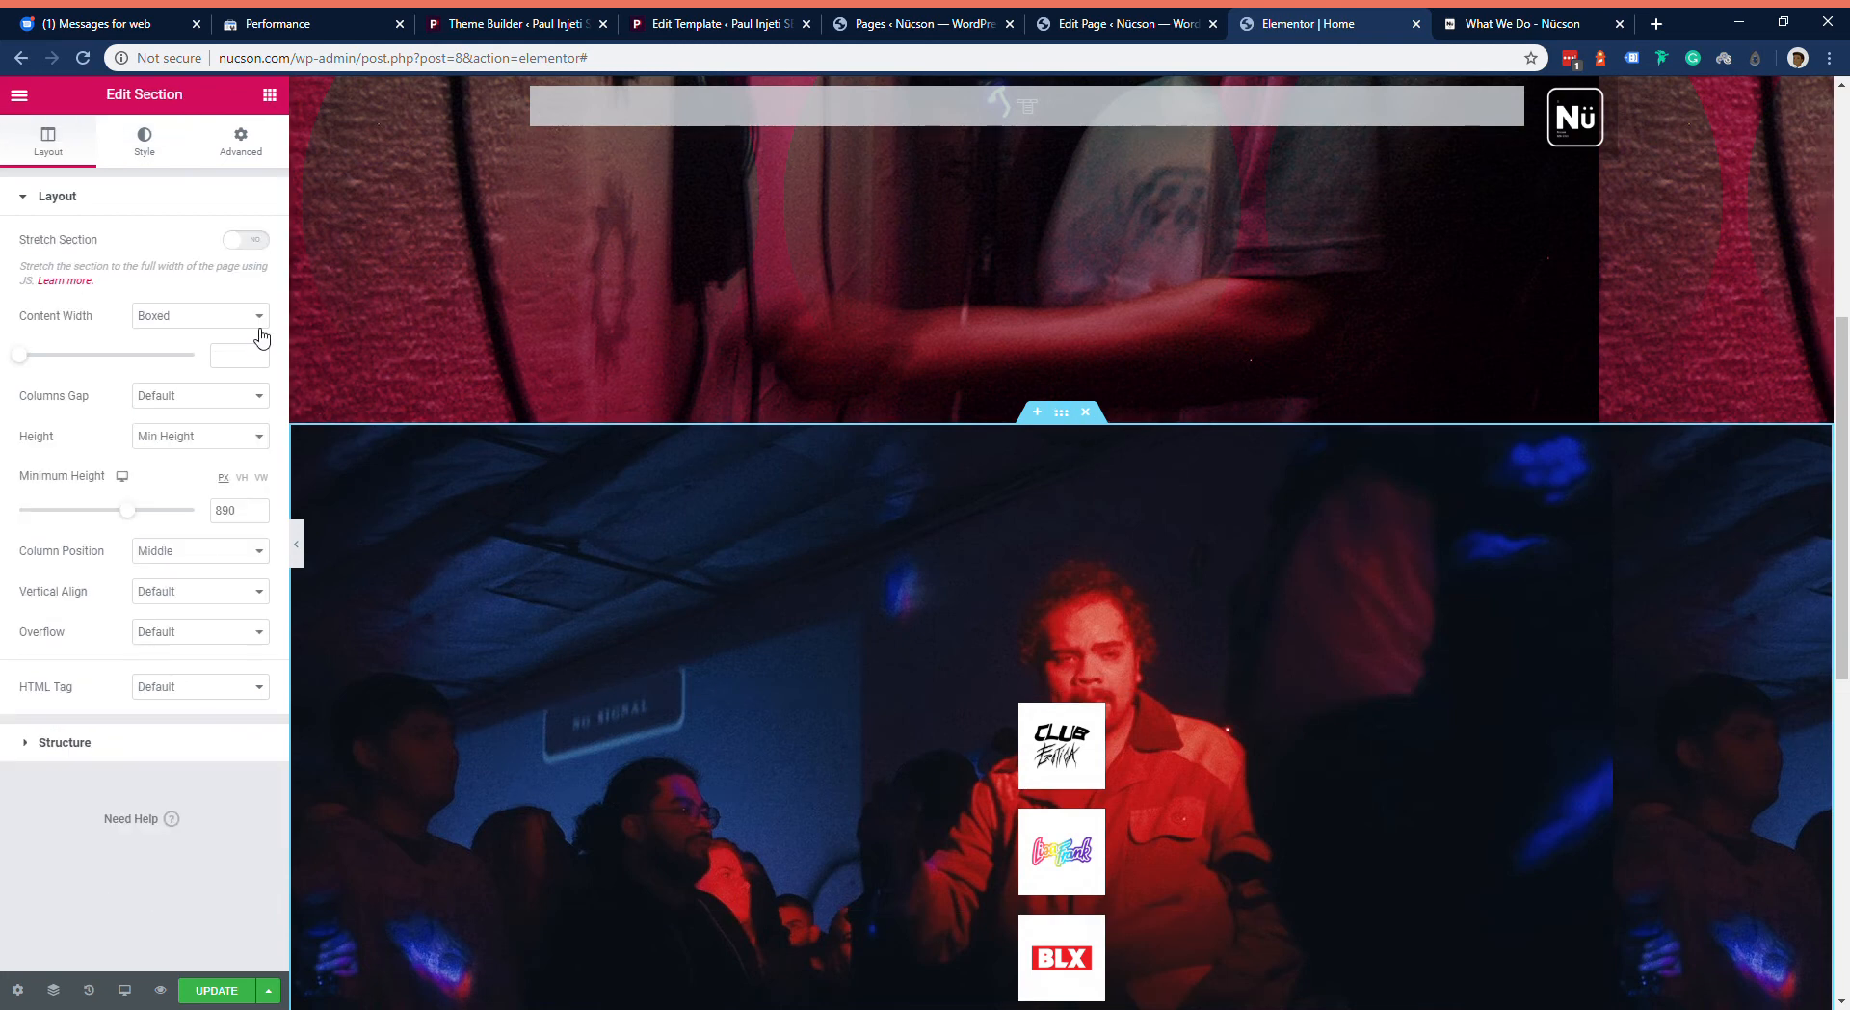
{"action": "left_click", "coordinate": [209, 644]}
{"action": "left_click", "coordinate": [209, 633]}
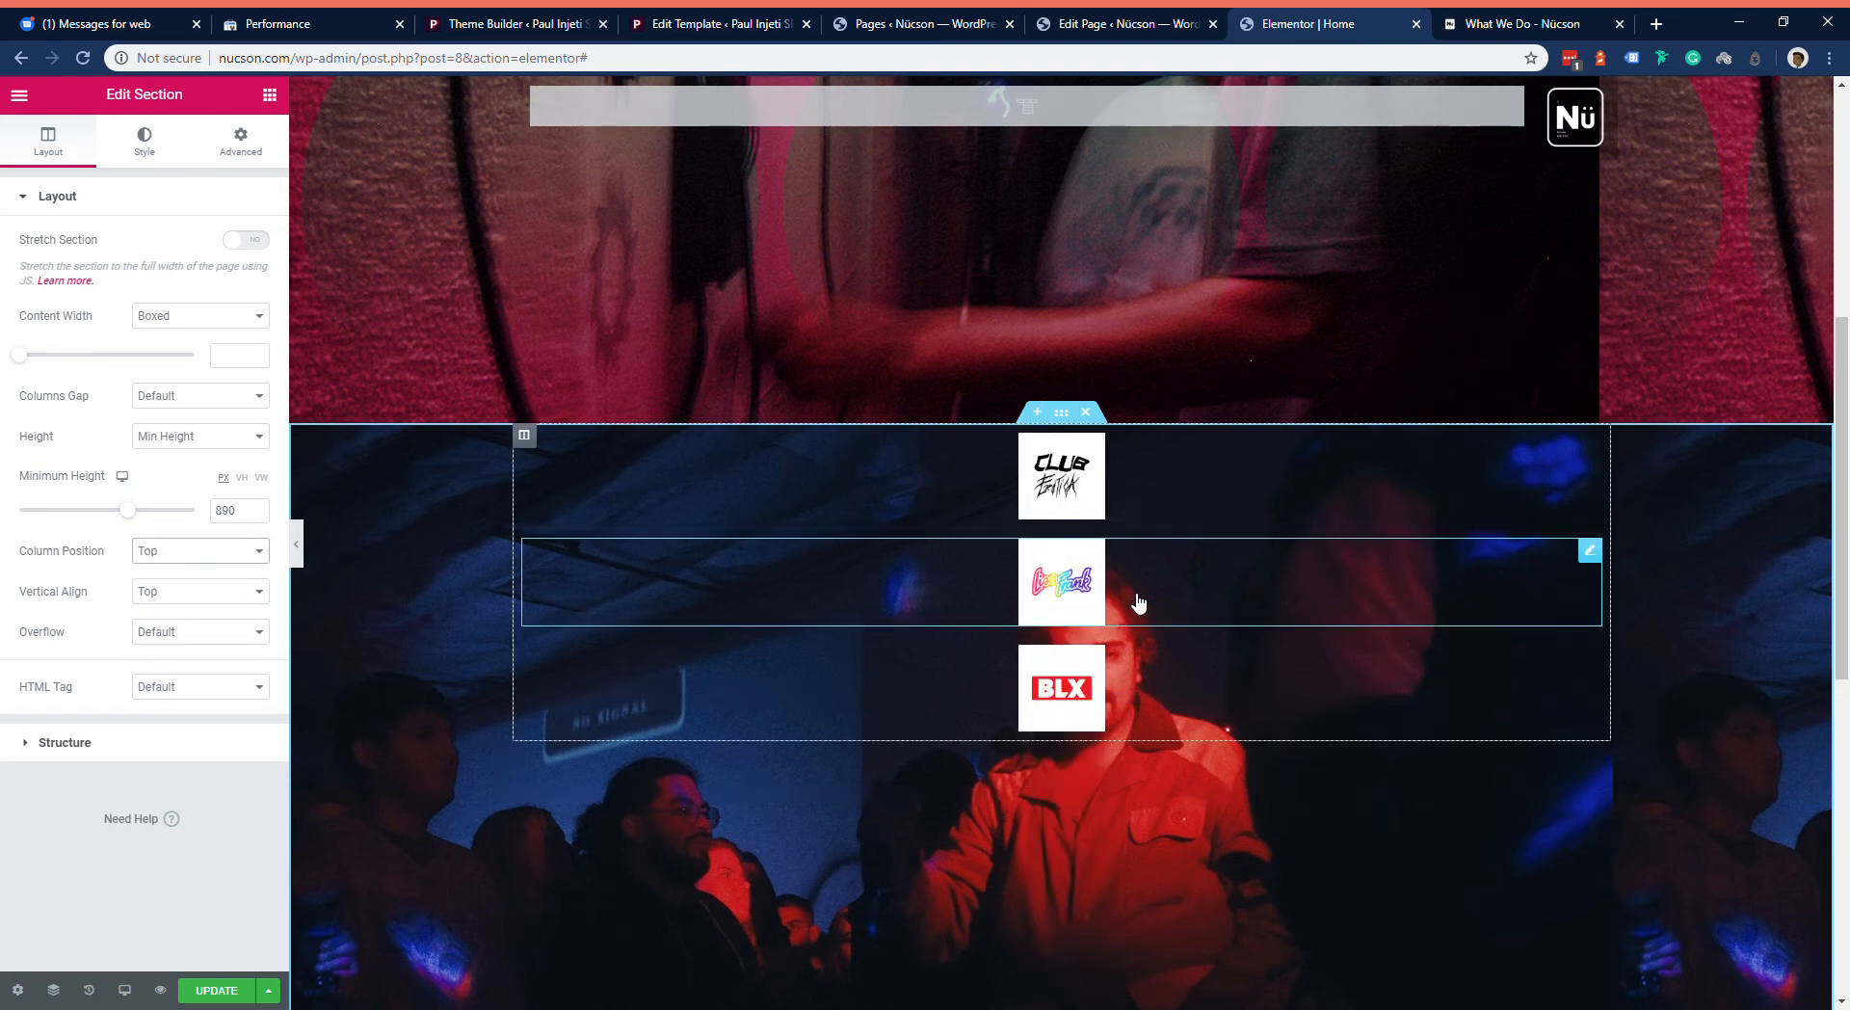
{"action": "scroll", "coordinate": [941, 638], "scroll_direction": "down", "scroll_amount": 6}
{"action": "scroll", "coordinate": [984, 652], "scroll_direction": "up", "scroll_amount": 6}
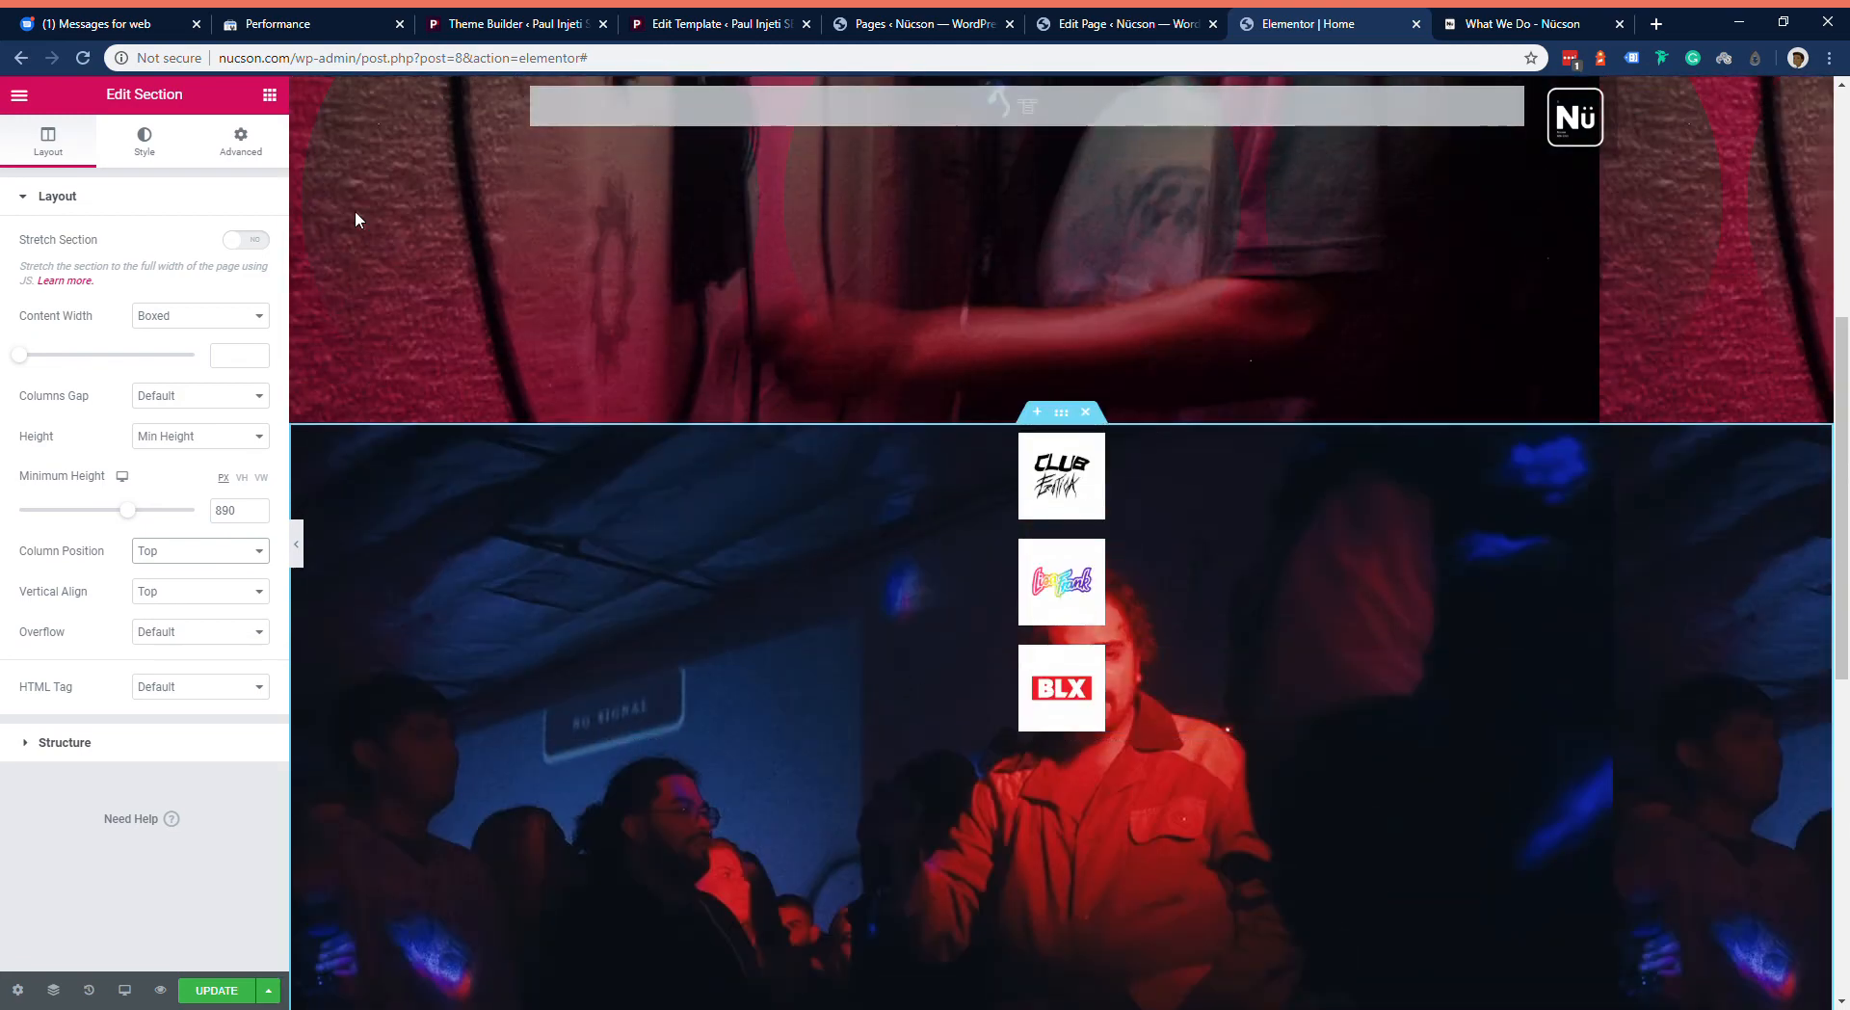
Step: Add an inner section above the stacked logos in the club photo section and give it a third column
{"action": "left_click", "coordinate": [269, 95]}
{"action": "left_click_drag", "start_coordinate": [102, 293], "coordinate": [1243, 459]}
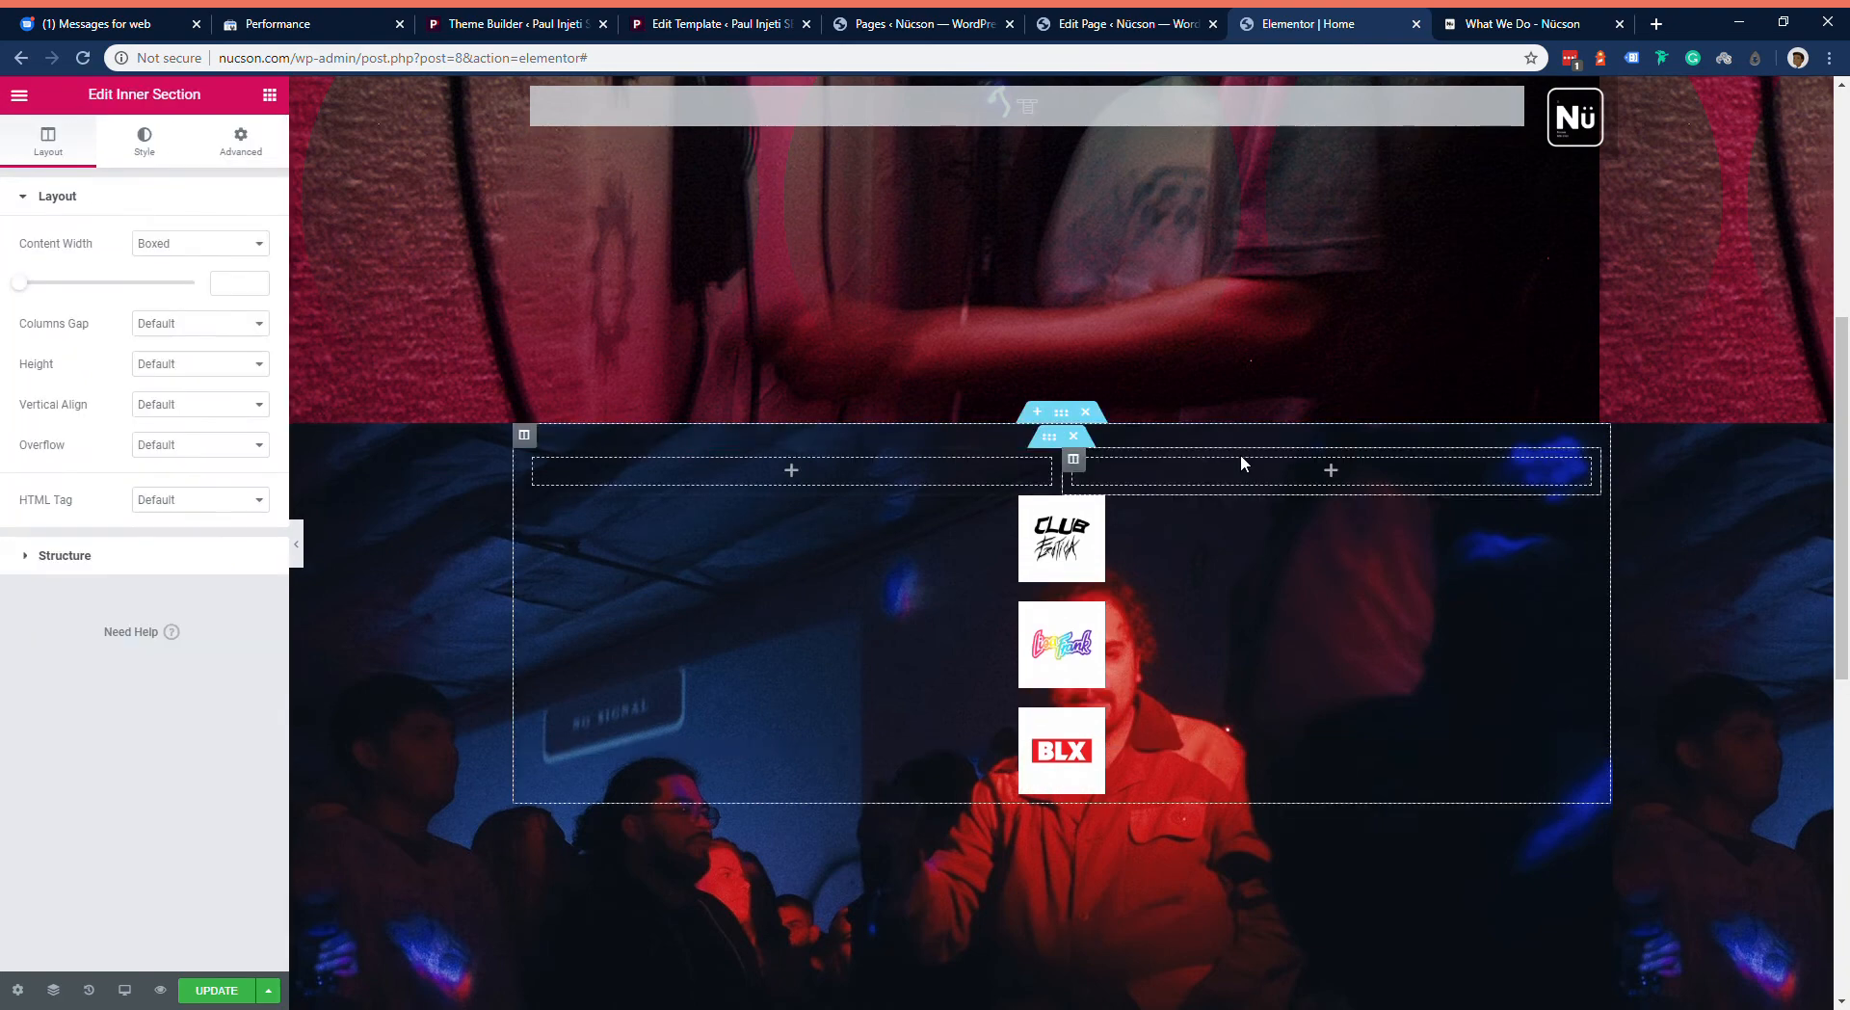
{"action": "right_click", "coordinate": [1076, 466]}
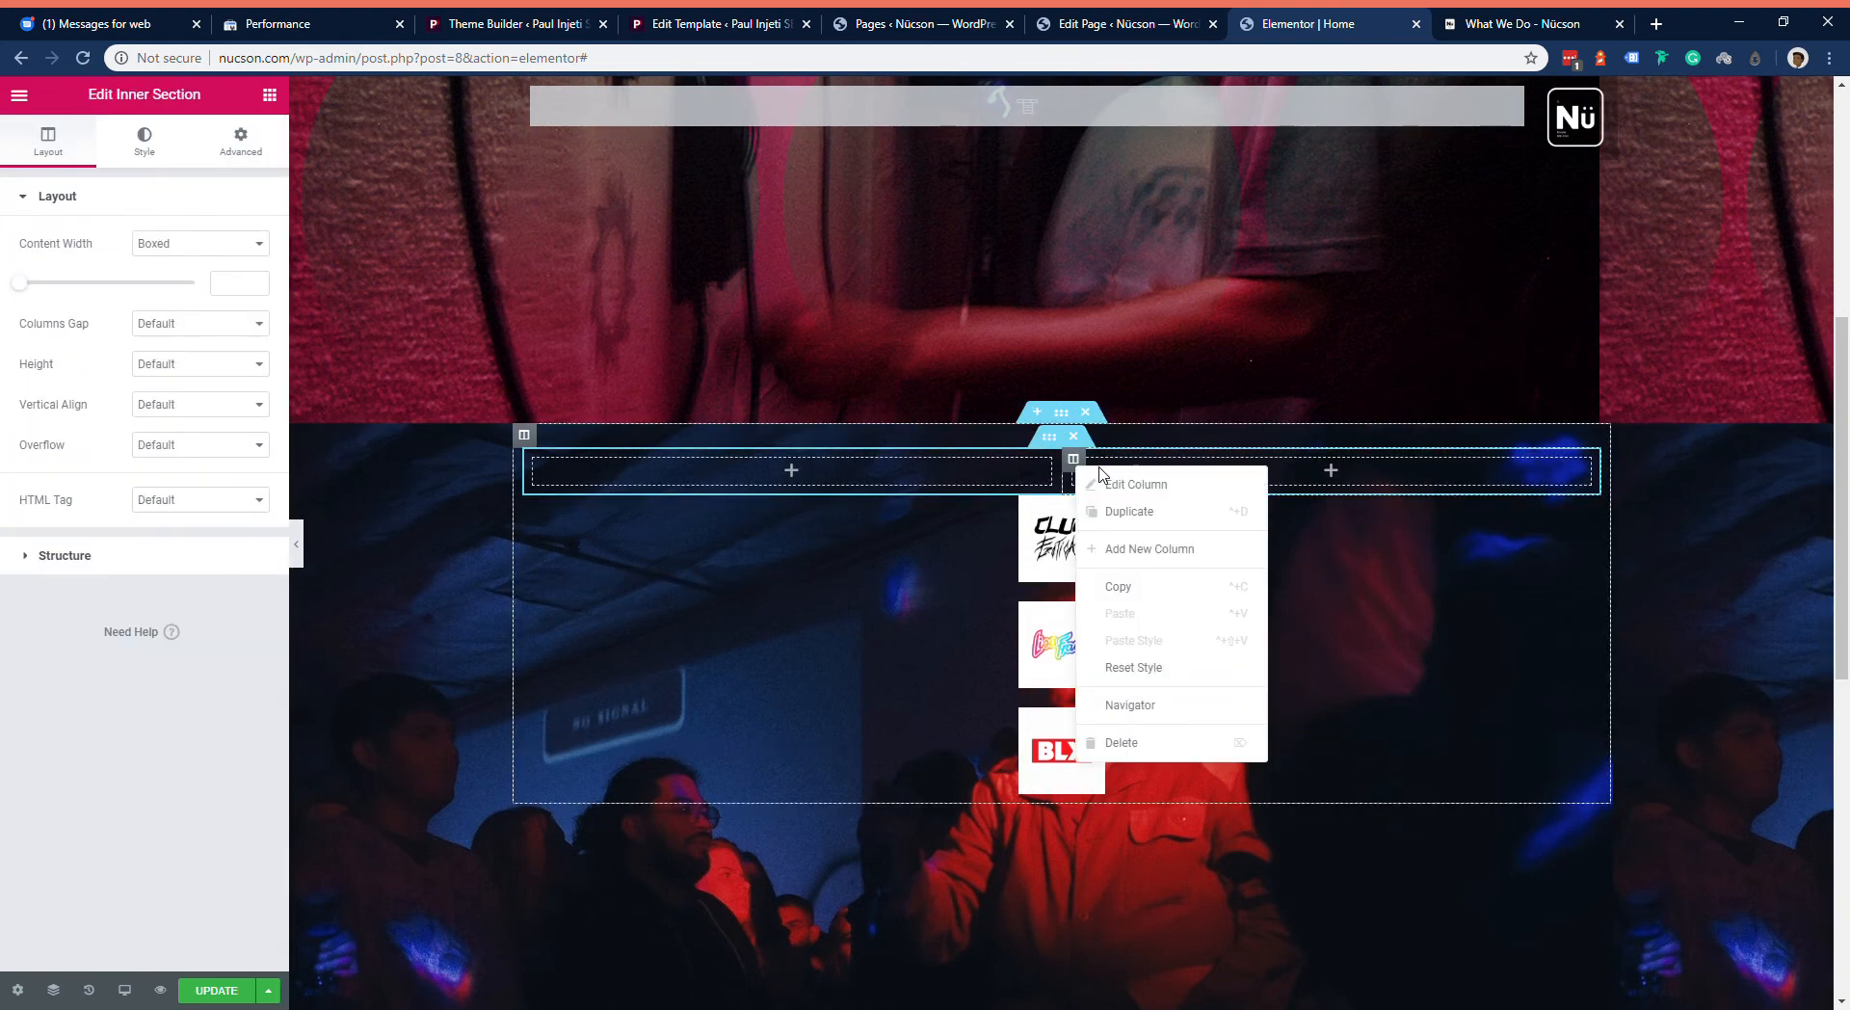
{"action": "left_click", "coordinate": [1225, 551]}
Step: Move the Club Erotica, Lisa Frank and BLX logos into the first, second and third inner-section columns
{"action": "left_click_drag", "start_coordinate": [1060, 537], "coordinate": [718, 497]}
{"action": "left_click_drag", "start_coordinate": [1061, 537], "coordinate": [1195, 558]}
{"action": "left_click_drag", "start_coordinate": [1061, 604], "coordinate": [1318, 515]}
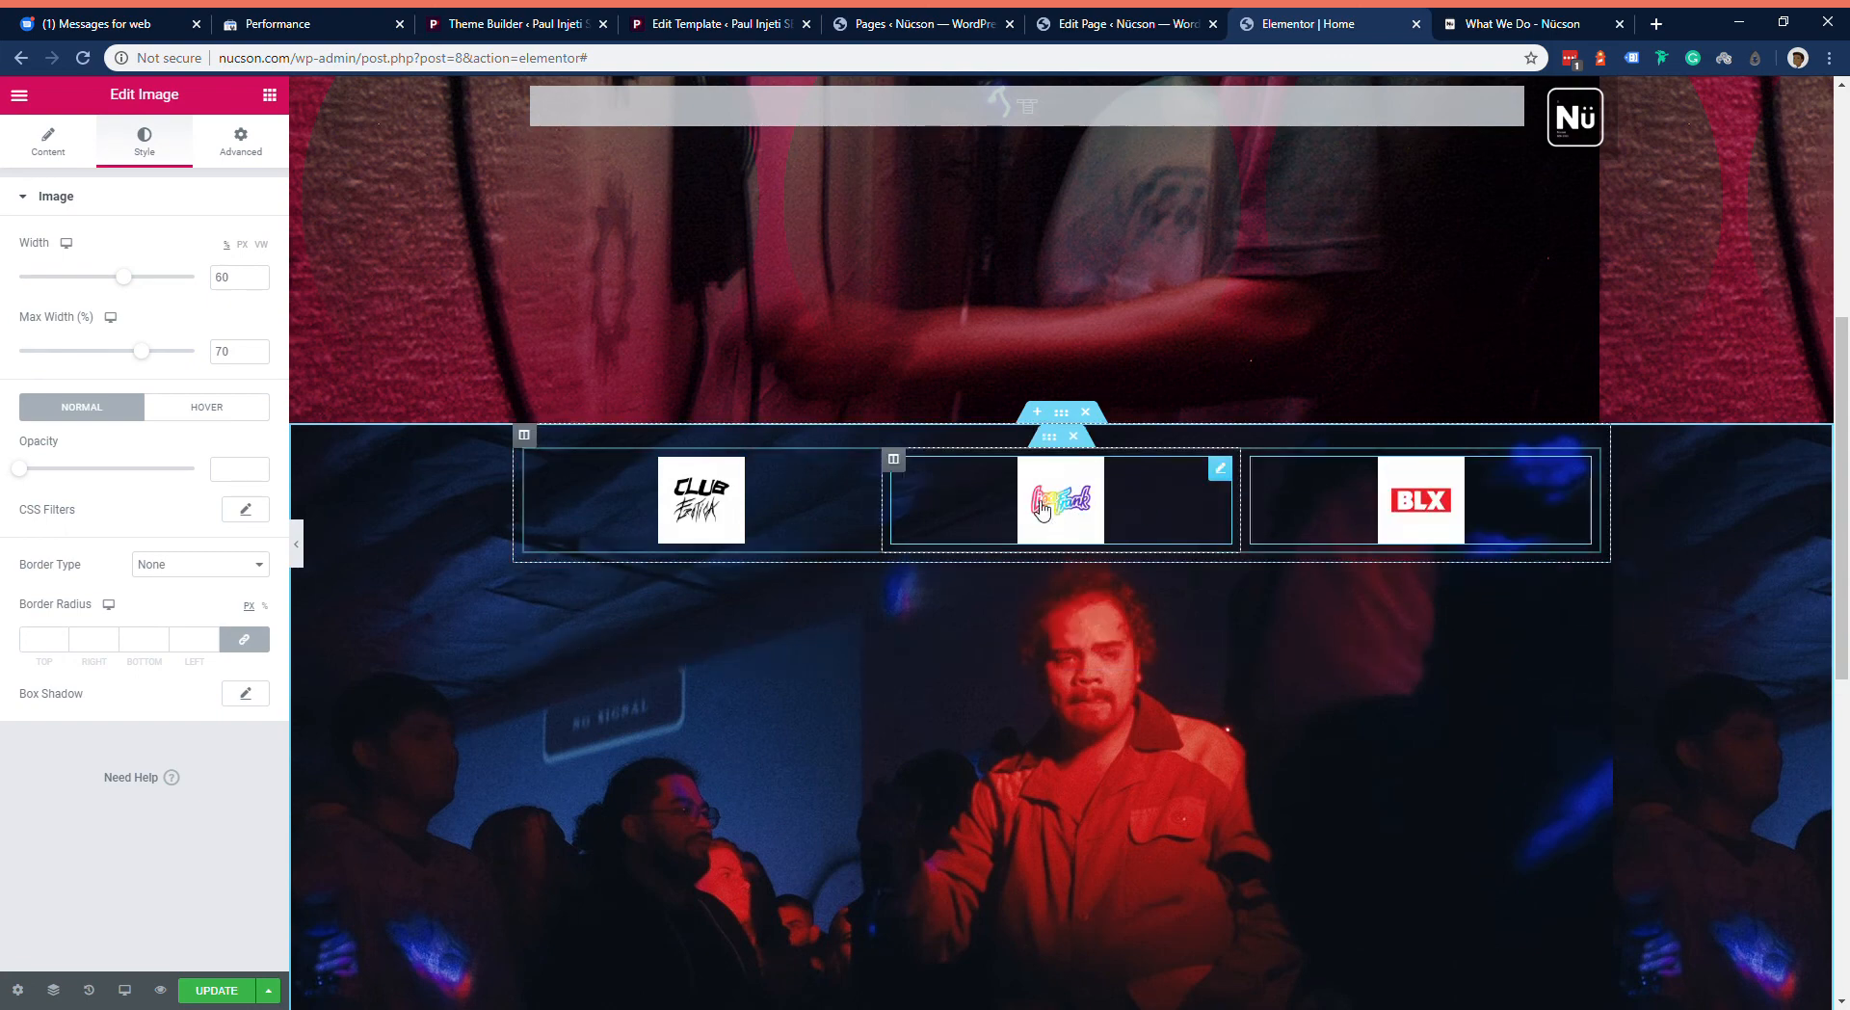
Step: Set the inner section's columns gap to No Gap and its boxed content width to 500
{"action": "left_click", "coordinate": [1049, 436]}
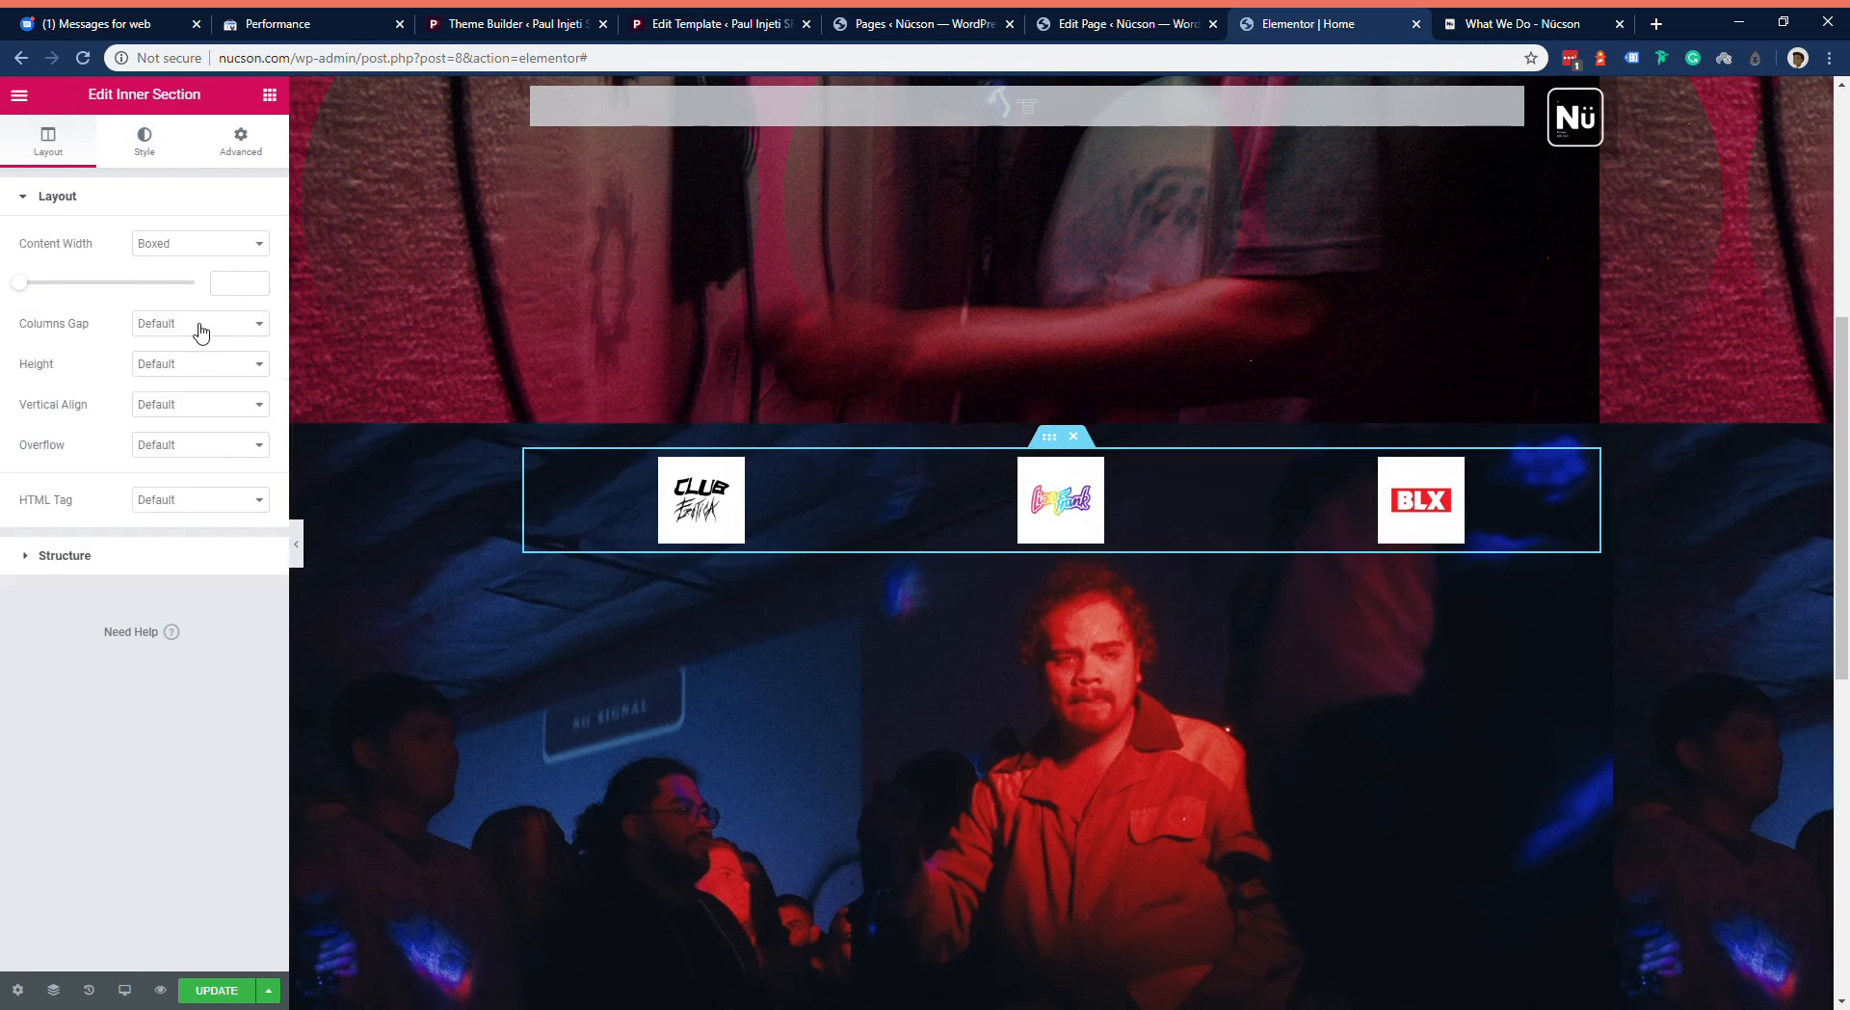
{"action": "left_click", "coordinate": [200, 388]}
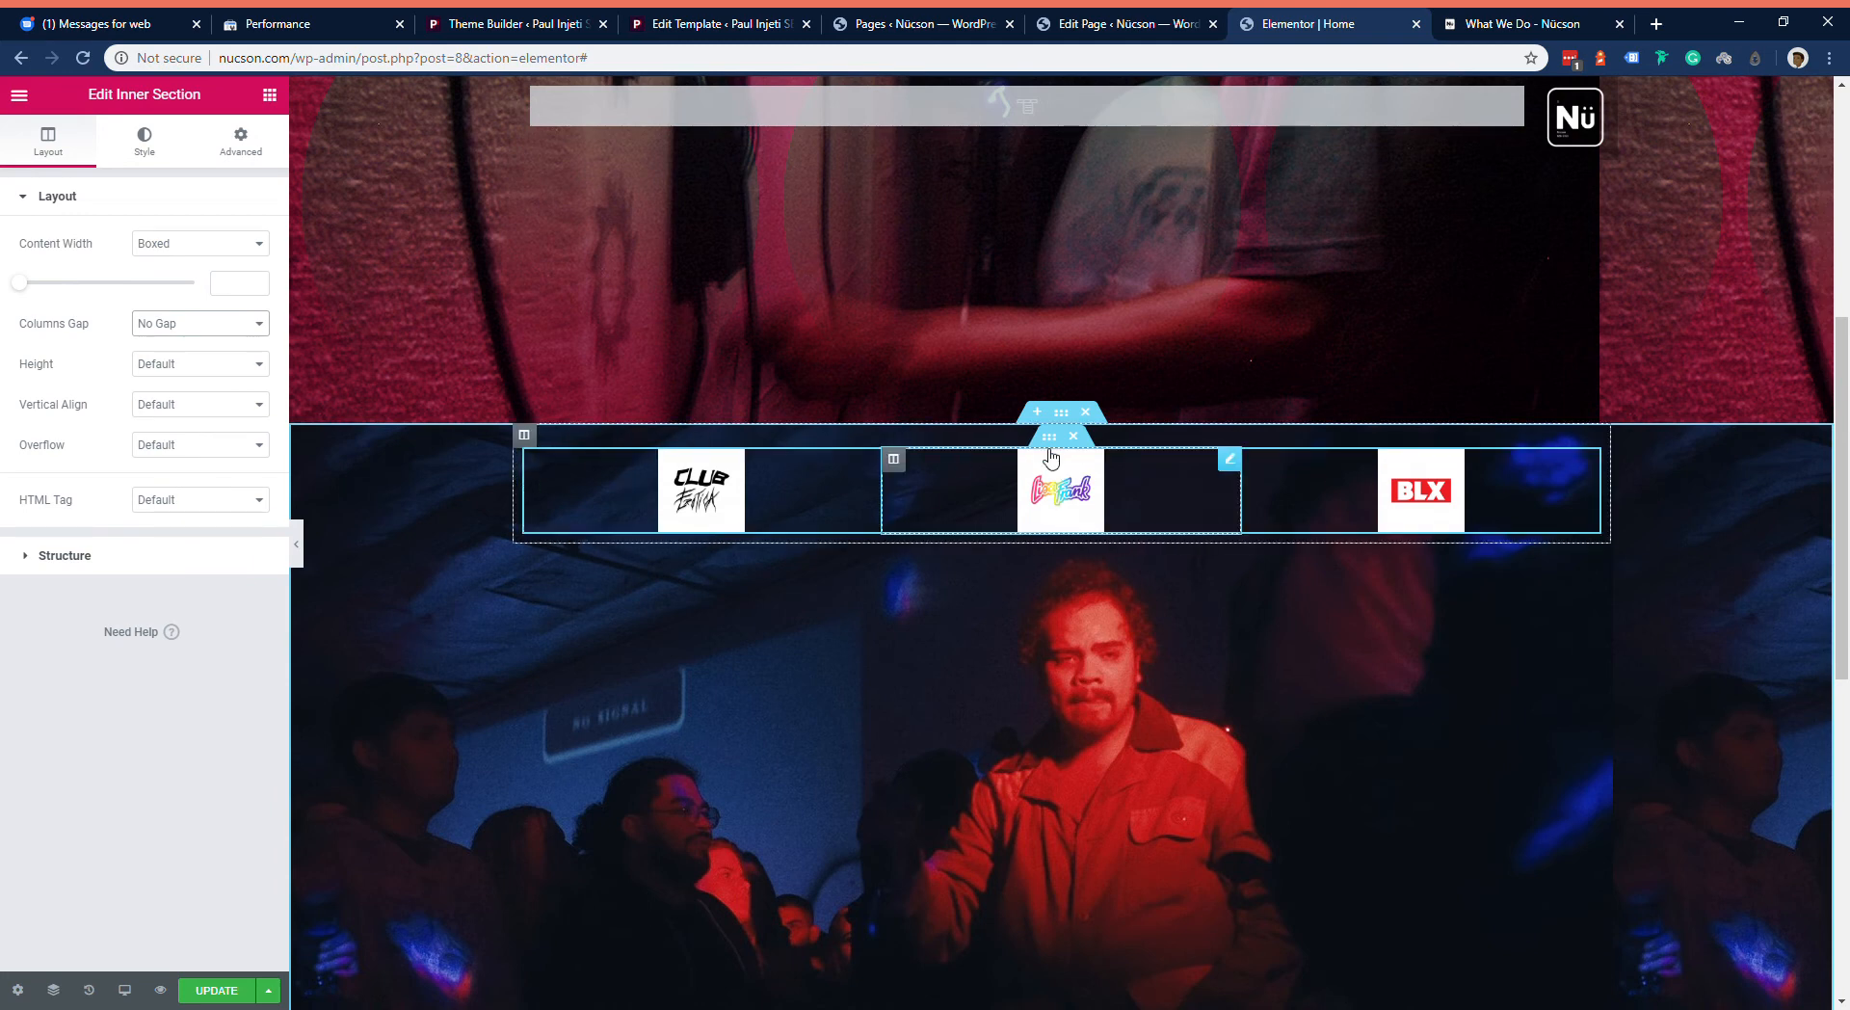
{"action": "left_click", "coordinate": [27, 283]}
{"action": "left_click_drag", "start_coordinate": [28, 289], "coordinate": [23, 296]}
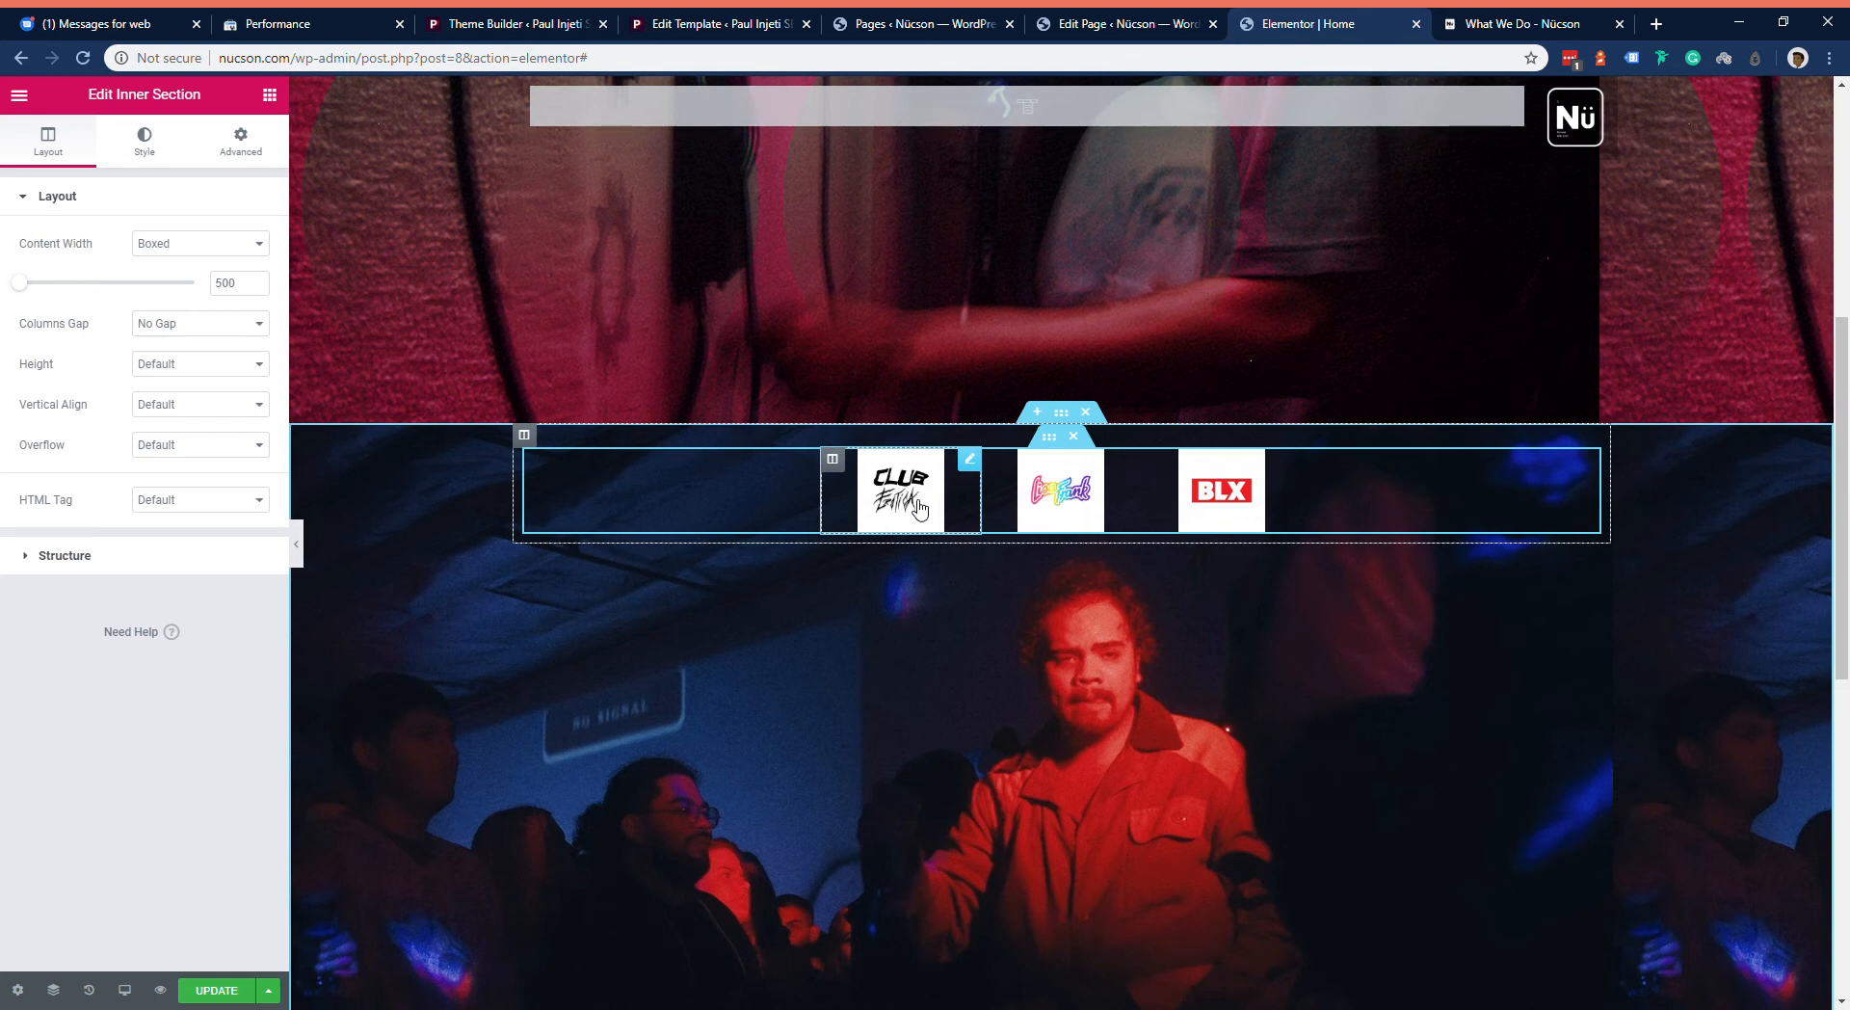
Step: Set the boxed content width of the outer club photo section to 500
{"action": "left_click", "coordinate": [1061, 412]}
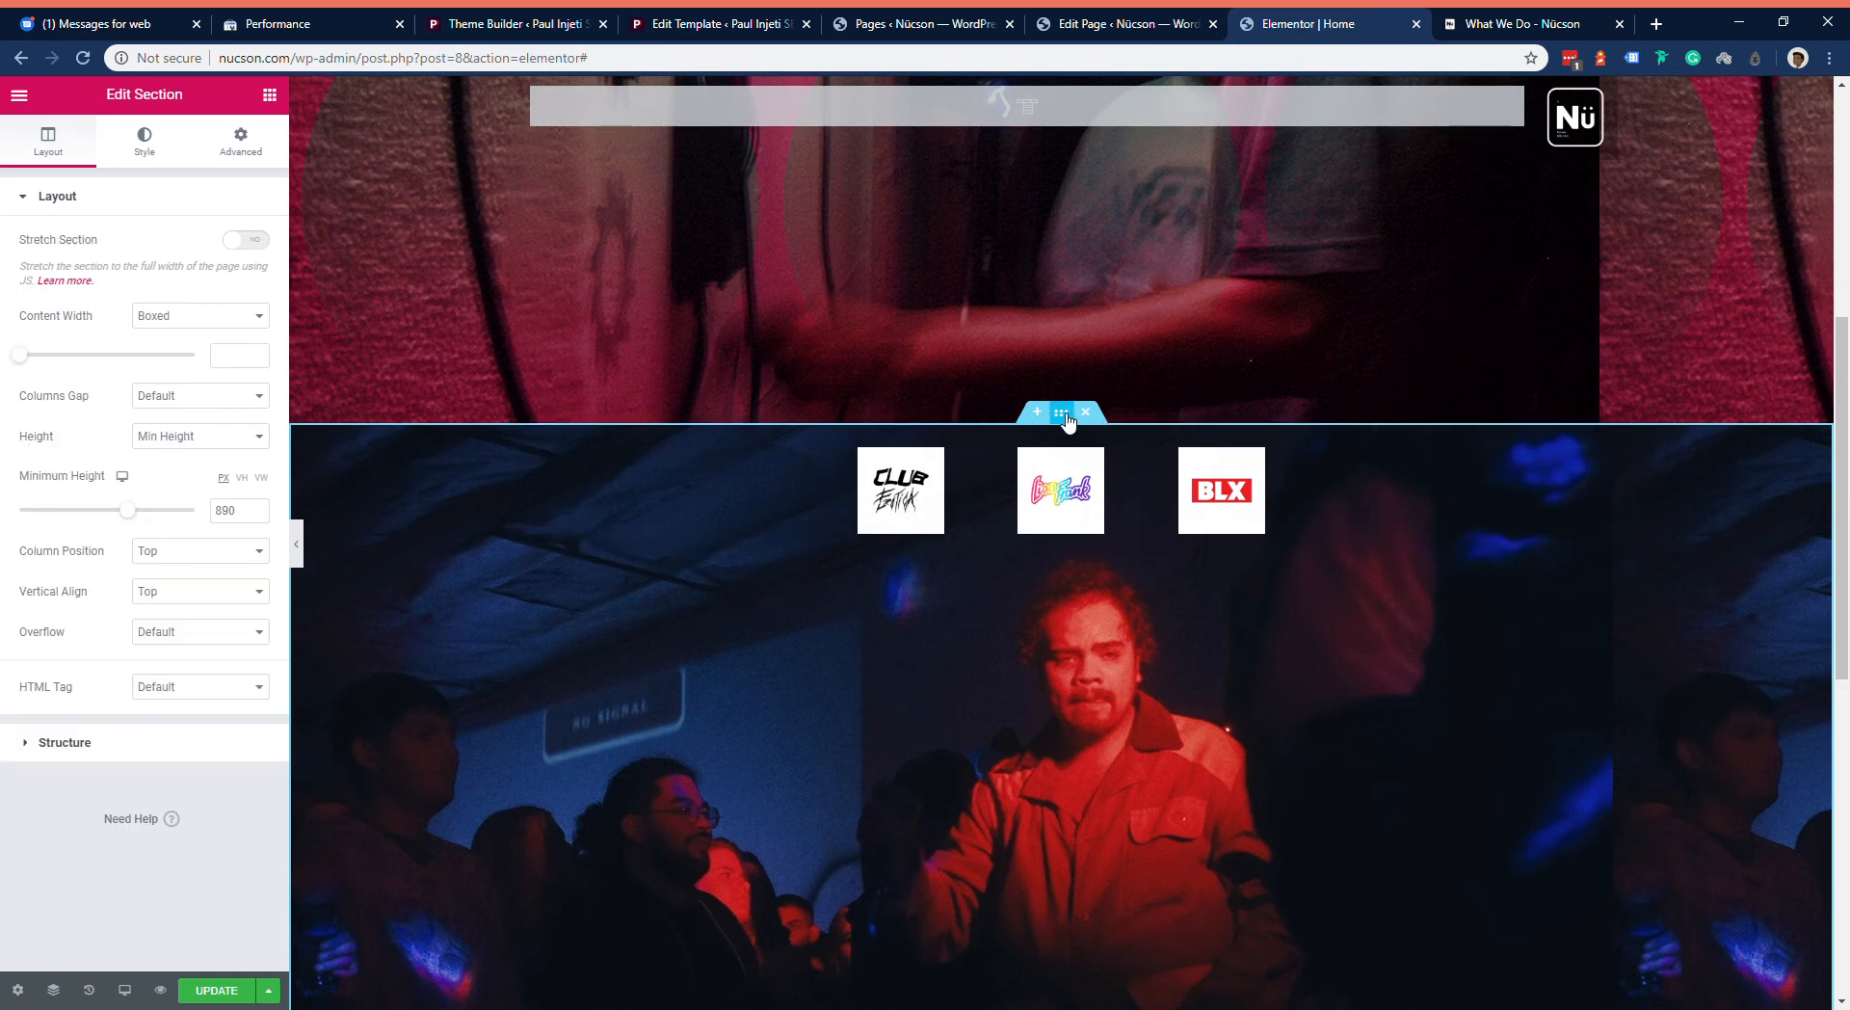
{"action": "left_click", "coordinate": [27, 354]}
{"action": "left_click_drag", "start_coordinate": [28, 364], "coordinate": [15, 363]}
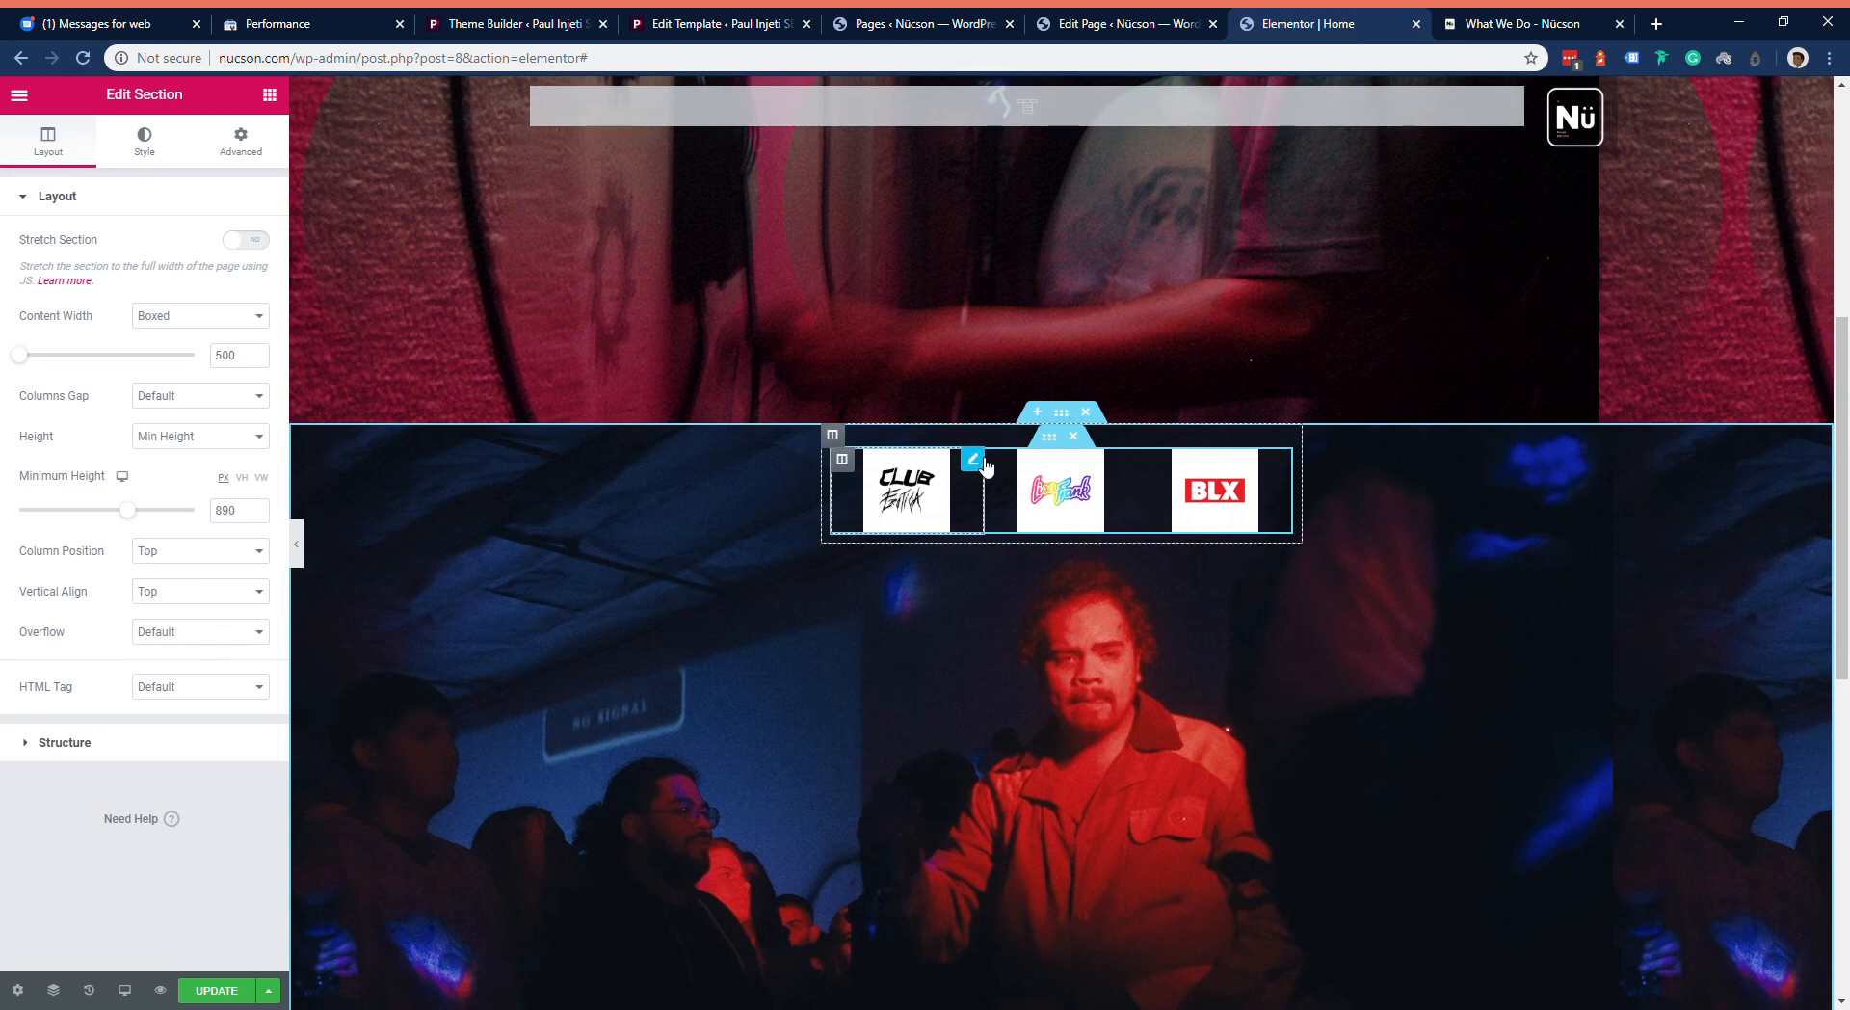
Step: Align the Club Erotica logo right and the BLX logo left within their columns
{"action": "left_click", "coordinate": [981, 462]}
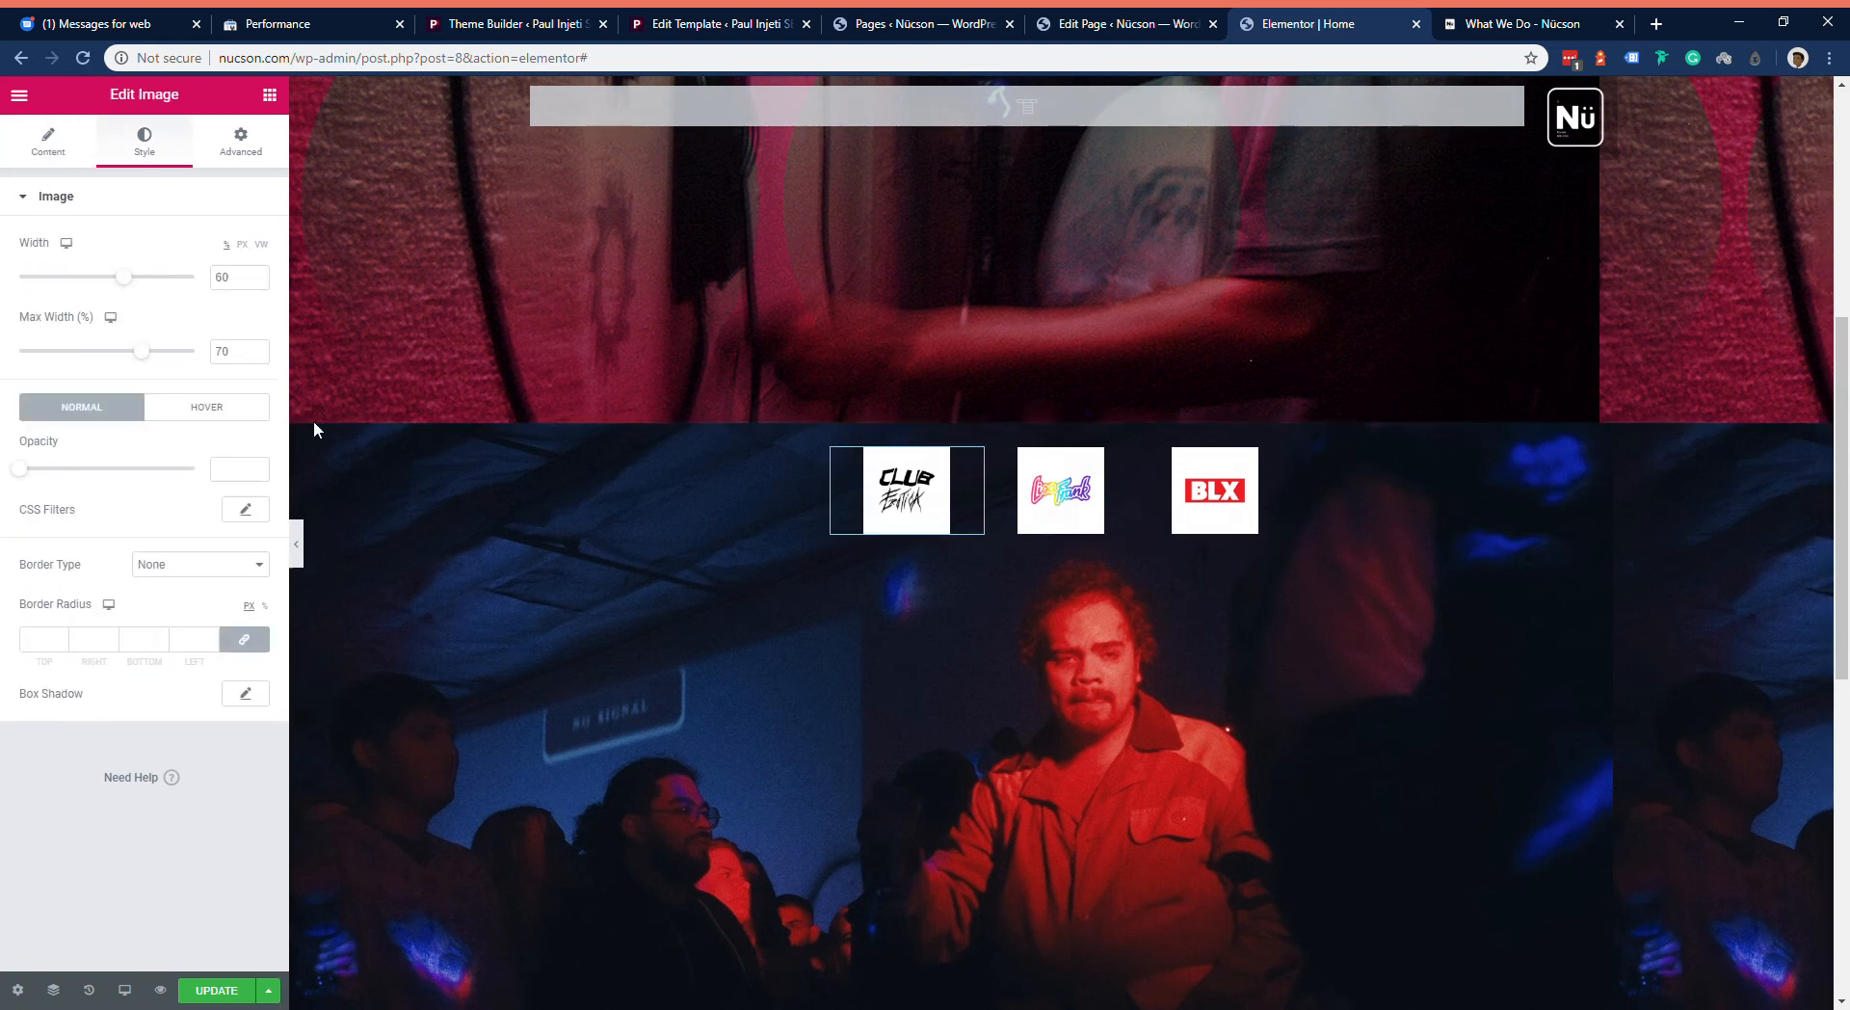
{"action": "left_click", "coordinate": [55, 144]}
{"action": "left_click", "coordinate": [253, 431]}
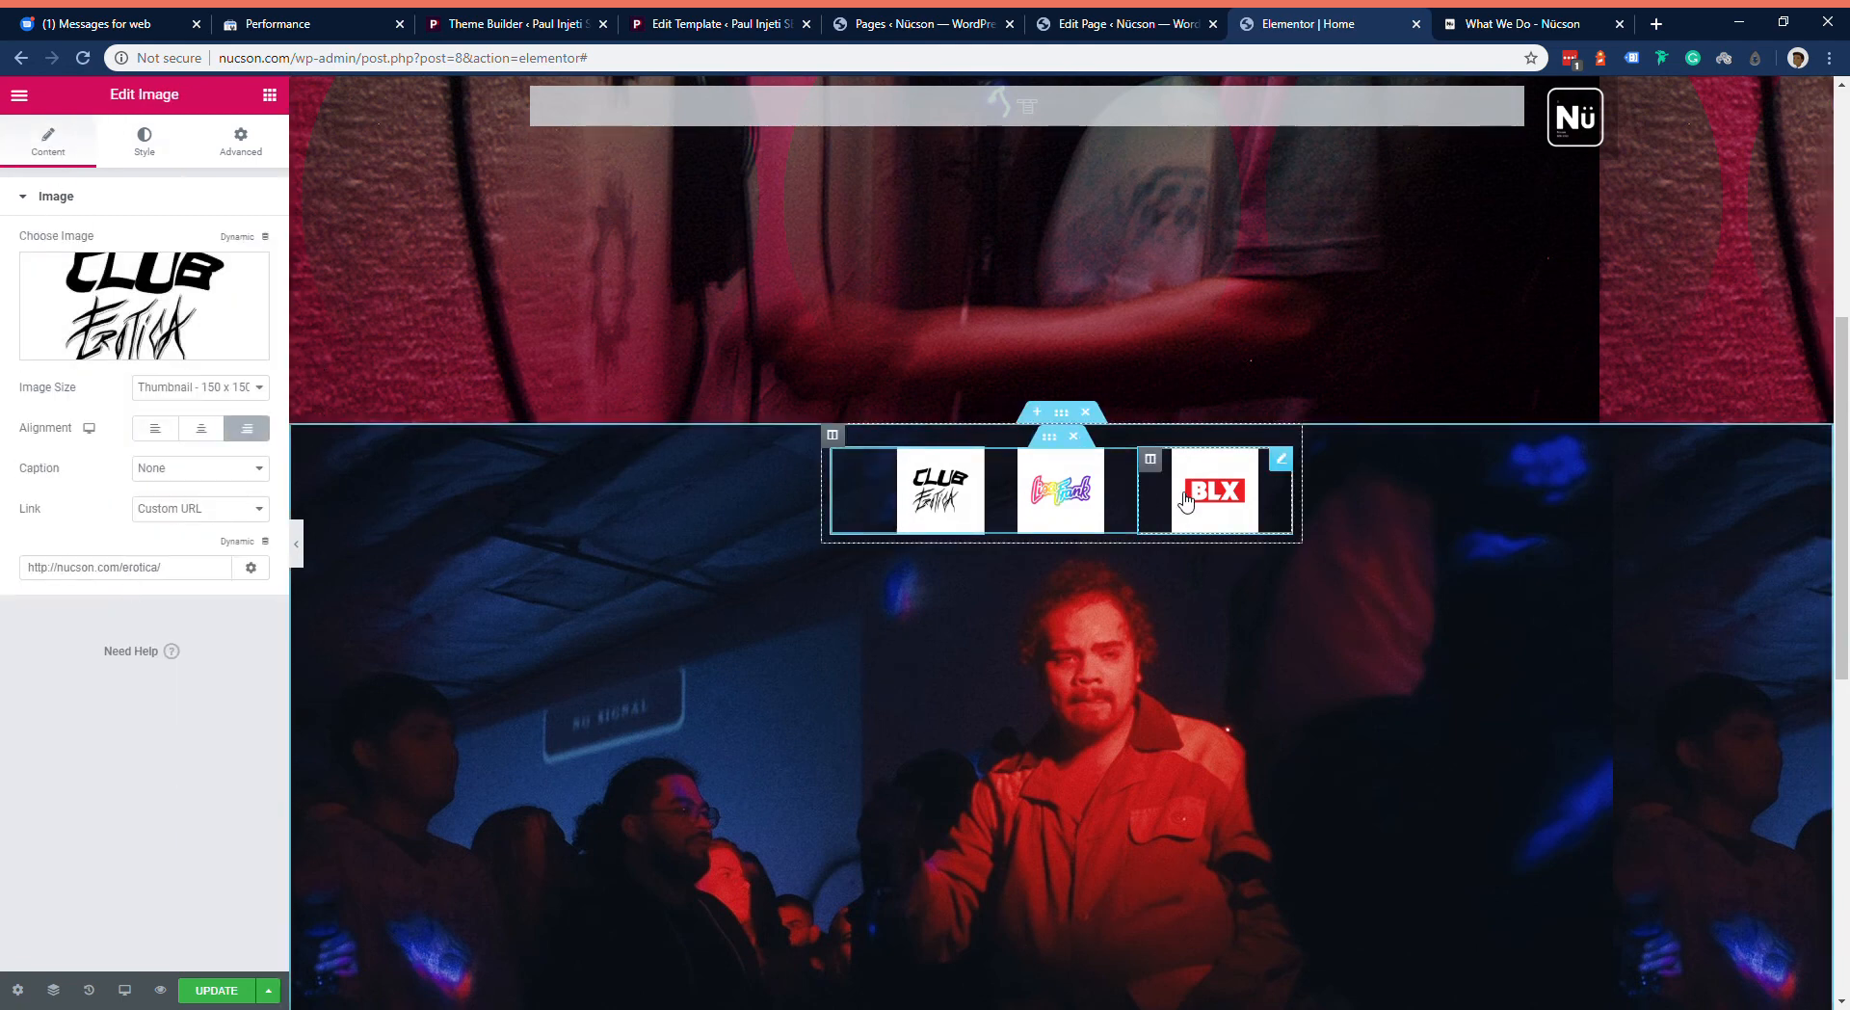
{"action": "left_click", "coordinate": [1214, 491]}
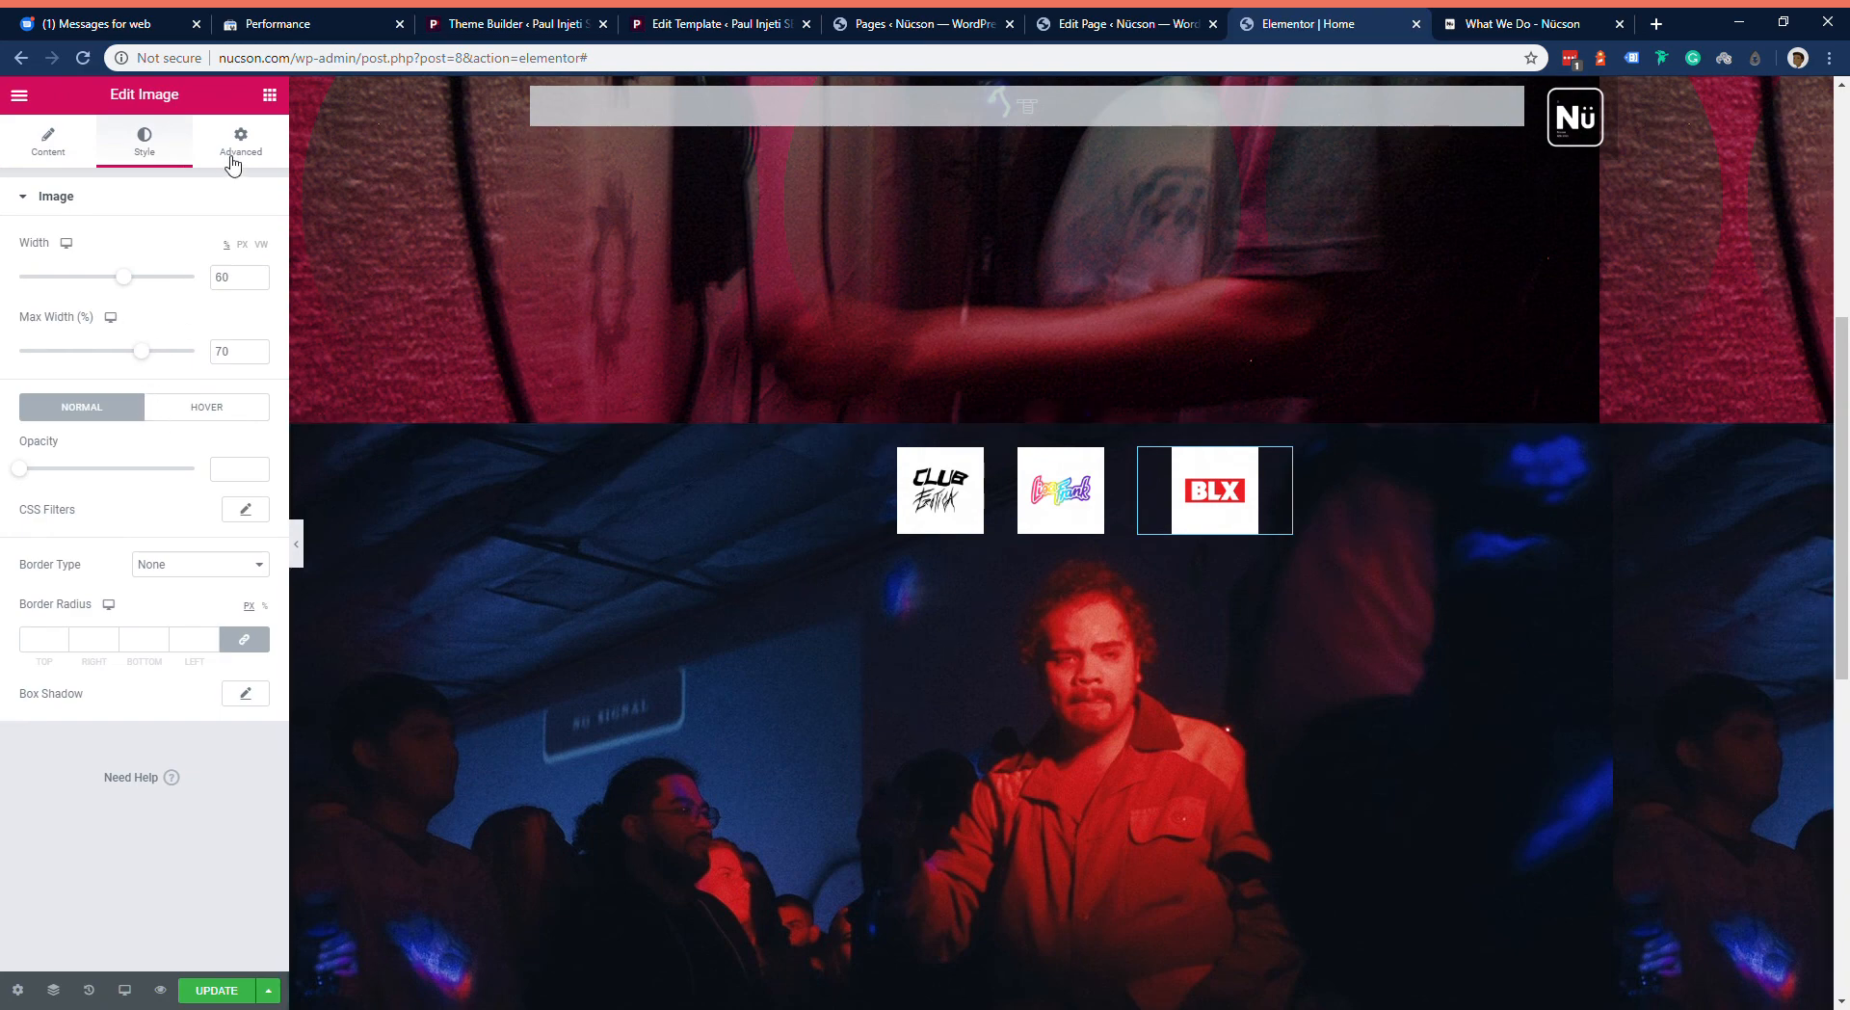
{"action": "left_click", "coordinate": [53, 143]}
{"action": "left_click", "coordinate": [154, 428]}
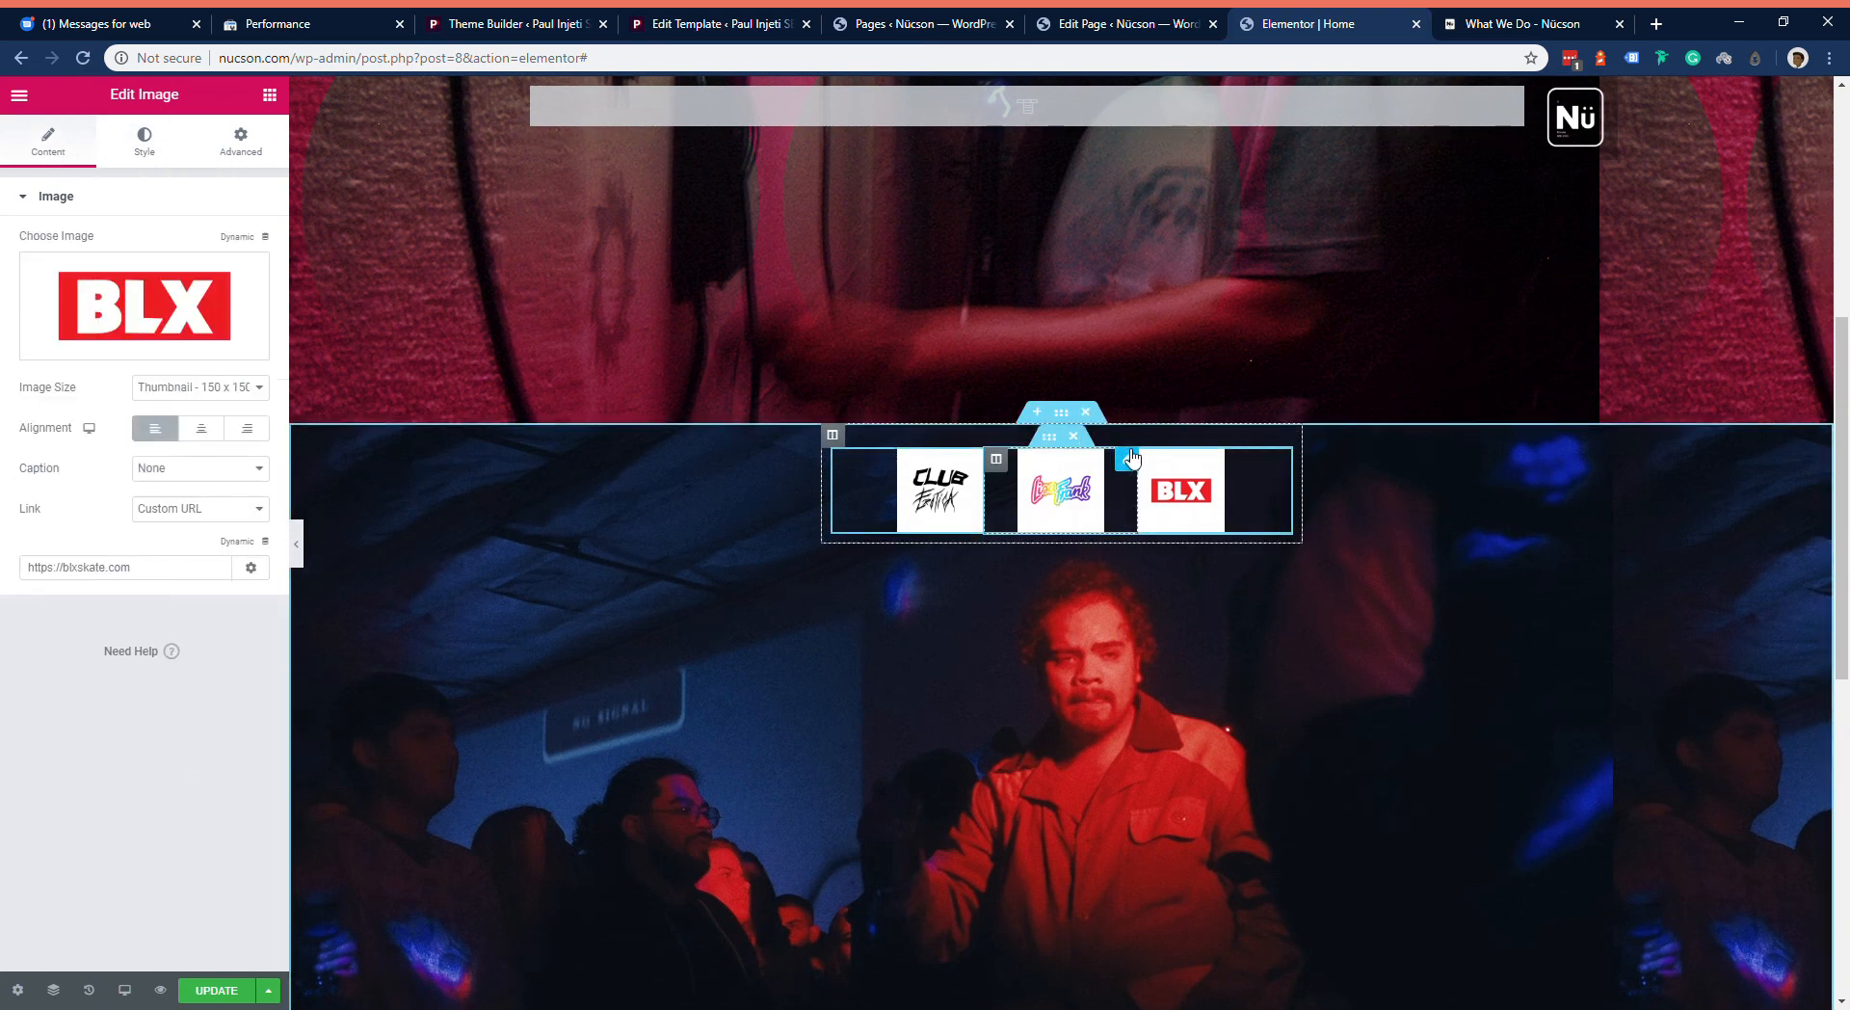
Step: Set the width of the Lisa Frank logo to 89%
{"action": "left_click", "coordinate": [1130, 458]}
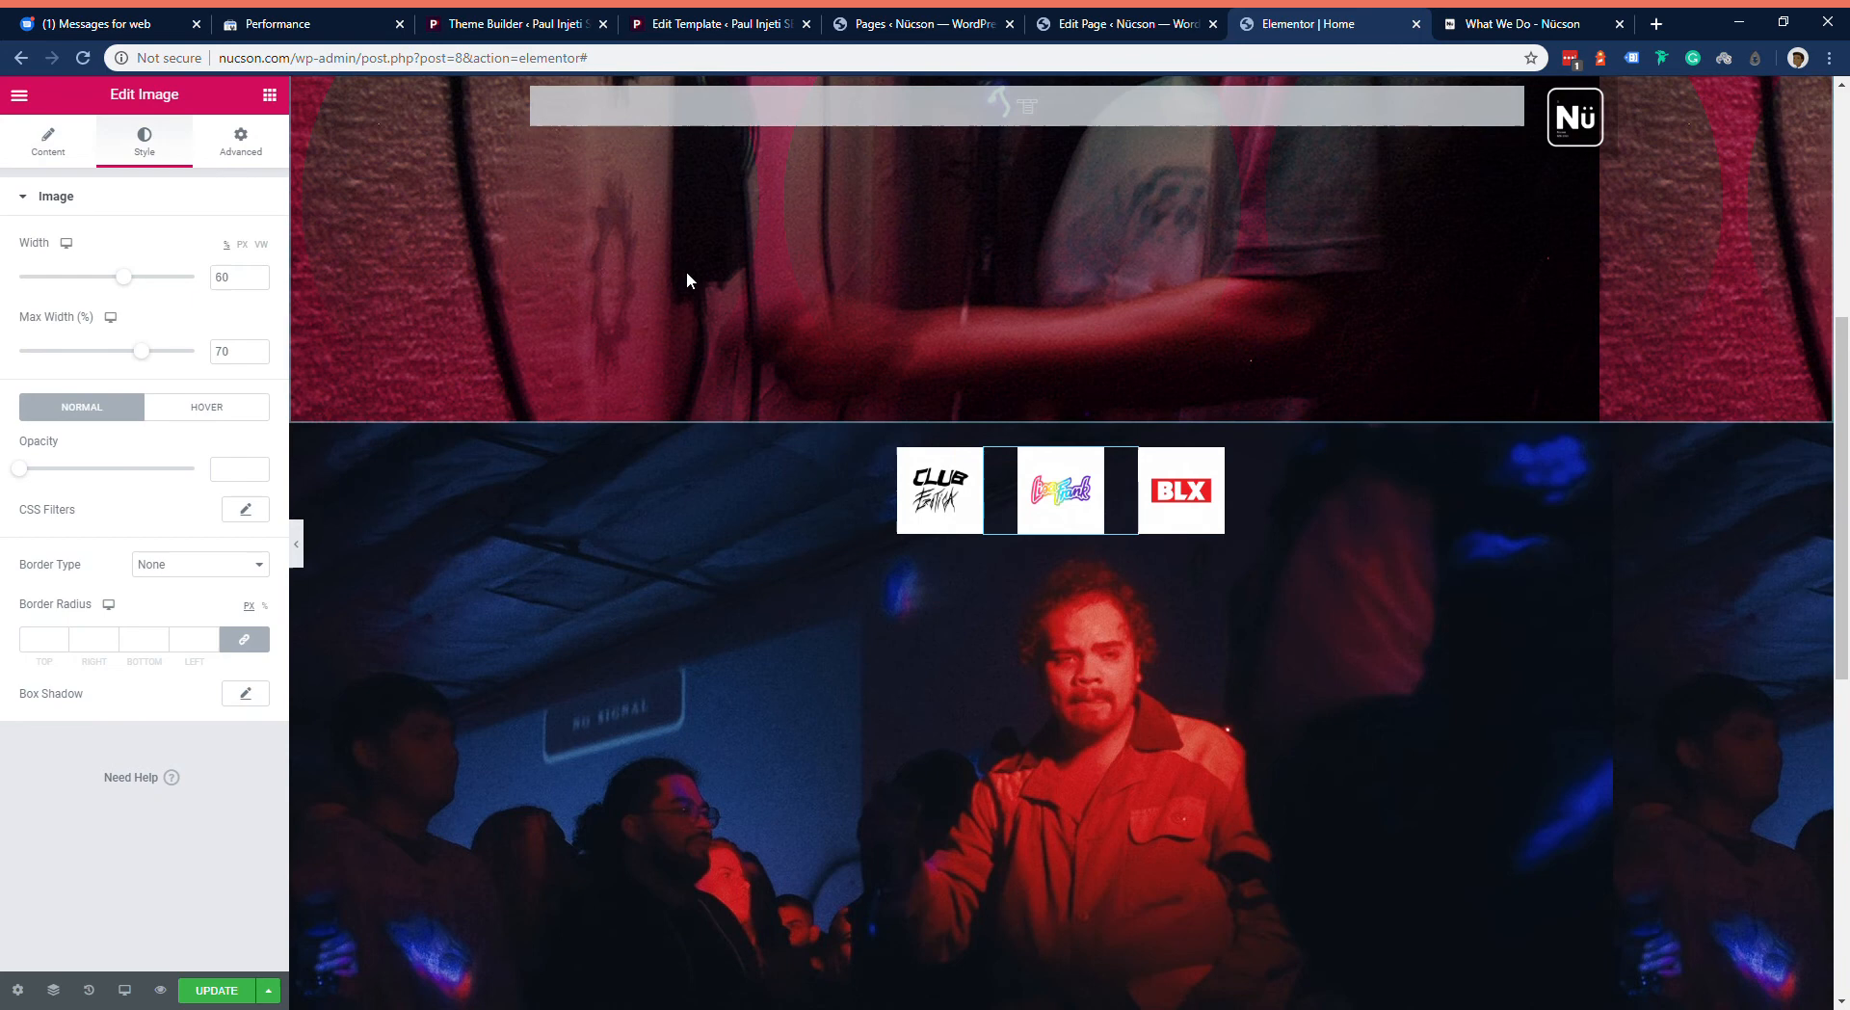
{"action": "left_click", "coordinate": [90, 155]}
{"action": "left_click", "coordinate": [241, 144]}
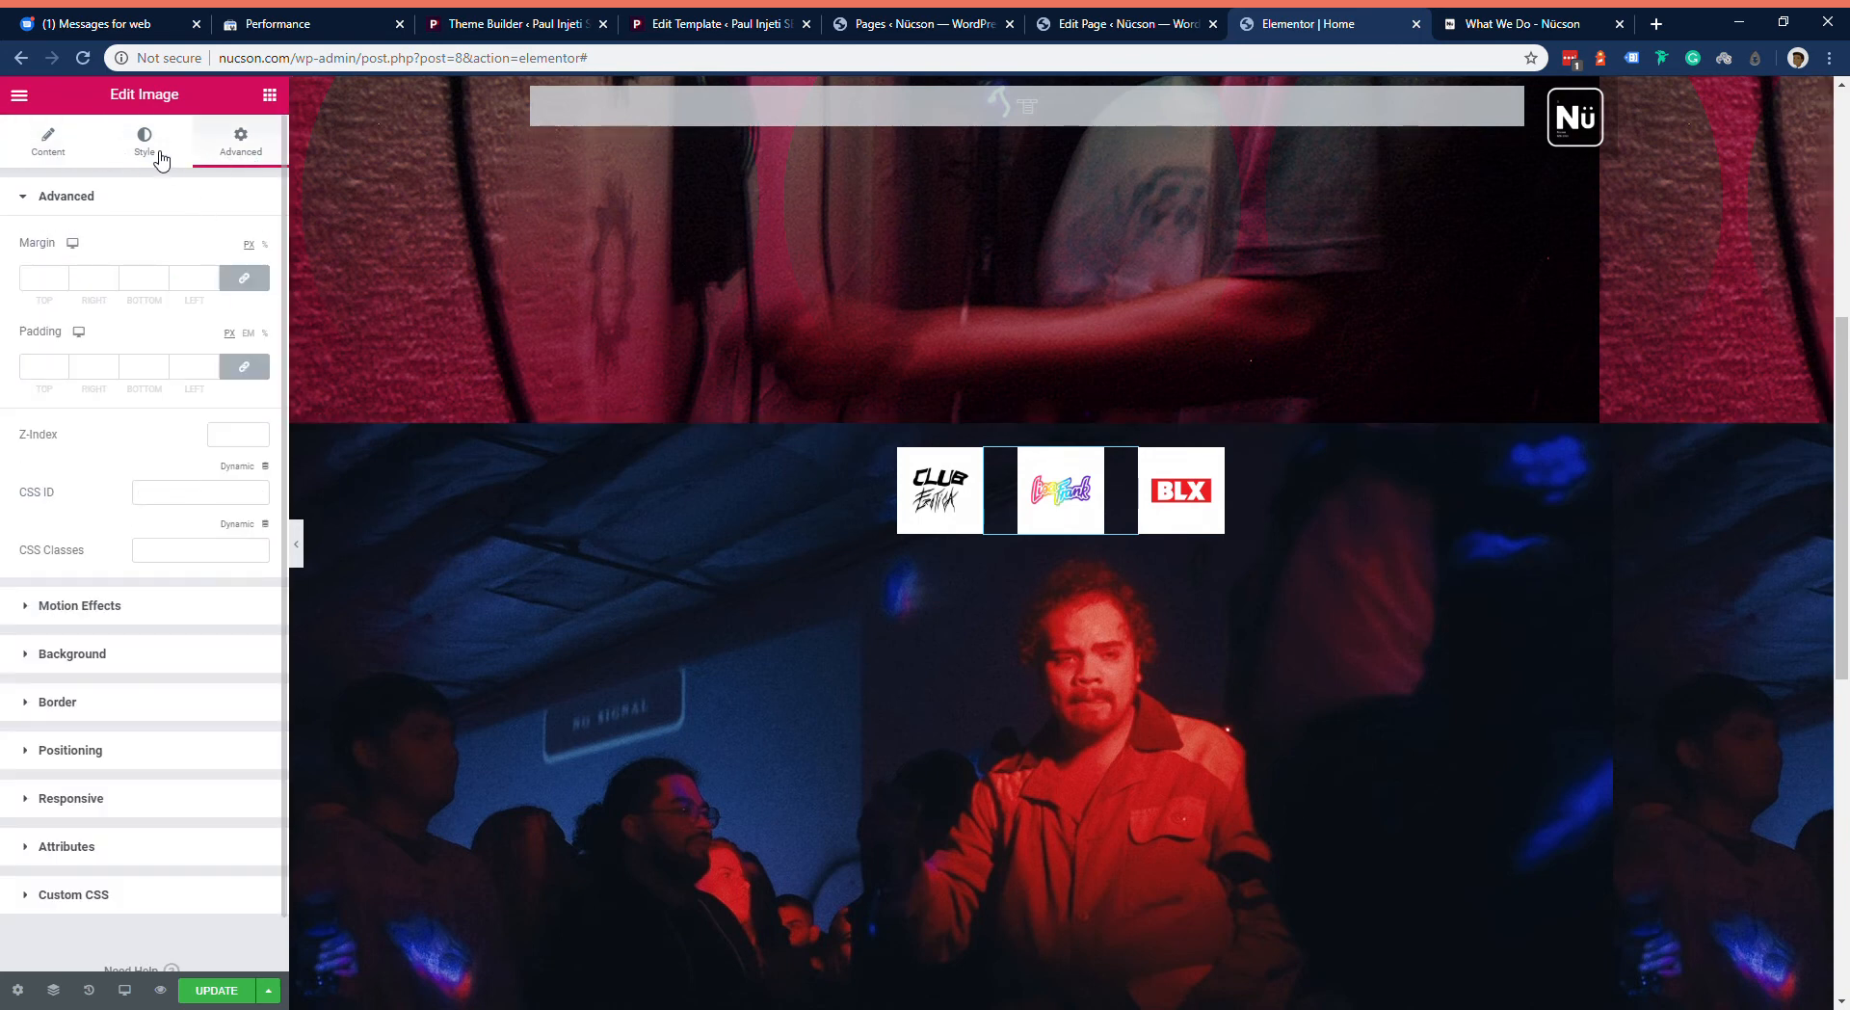
{"action": "left_click", "coordinate": [144, 145]}
{"action": "left_click_drag", "start_coordinate": [133, 281], "coordinate": [186, 286]}
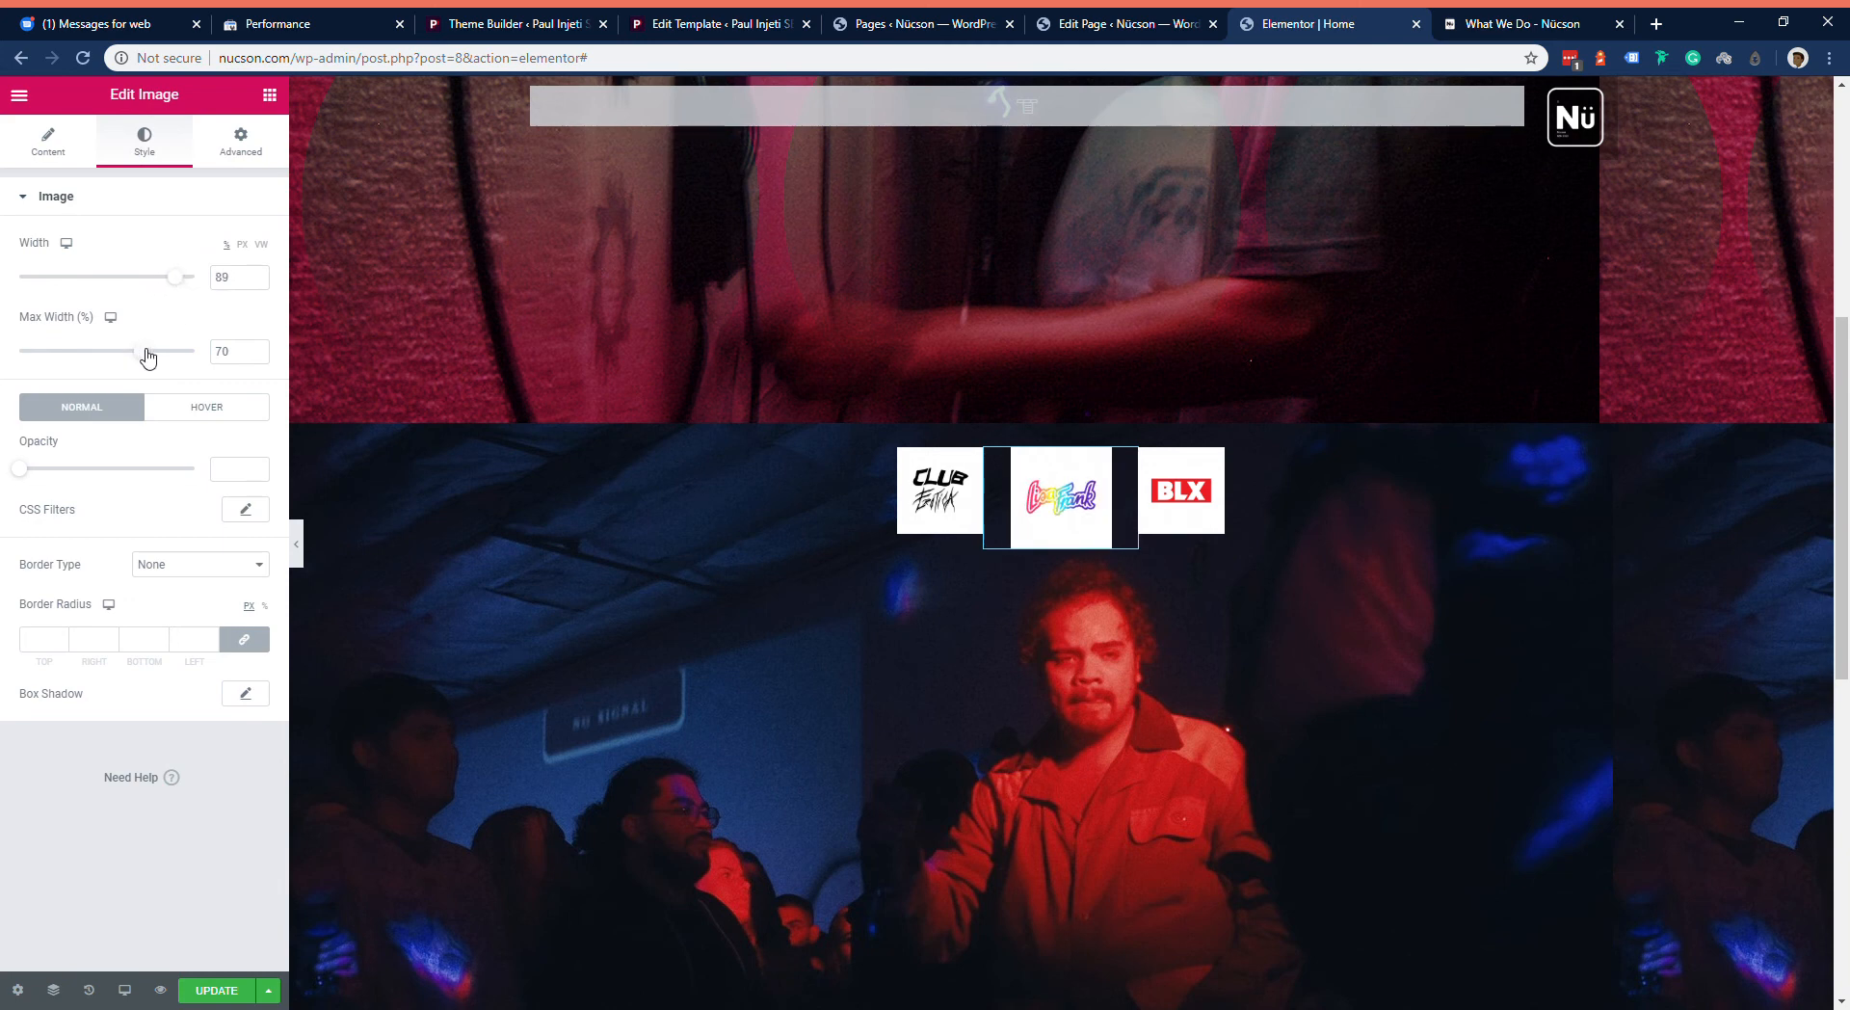
Step: Try a max width of 98% on the Lisa Frank logo and undo its last width changes
{"action": "left_click_drag", "start_coordinate": [148, 358], "coordinate": [191, 357]}
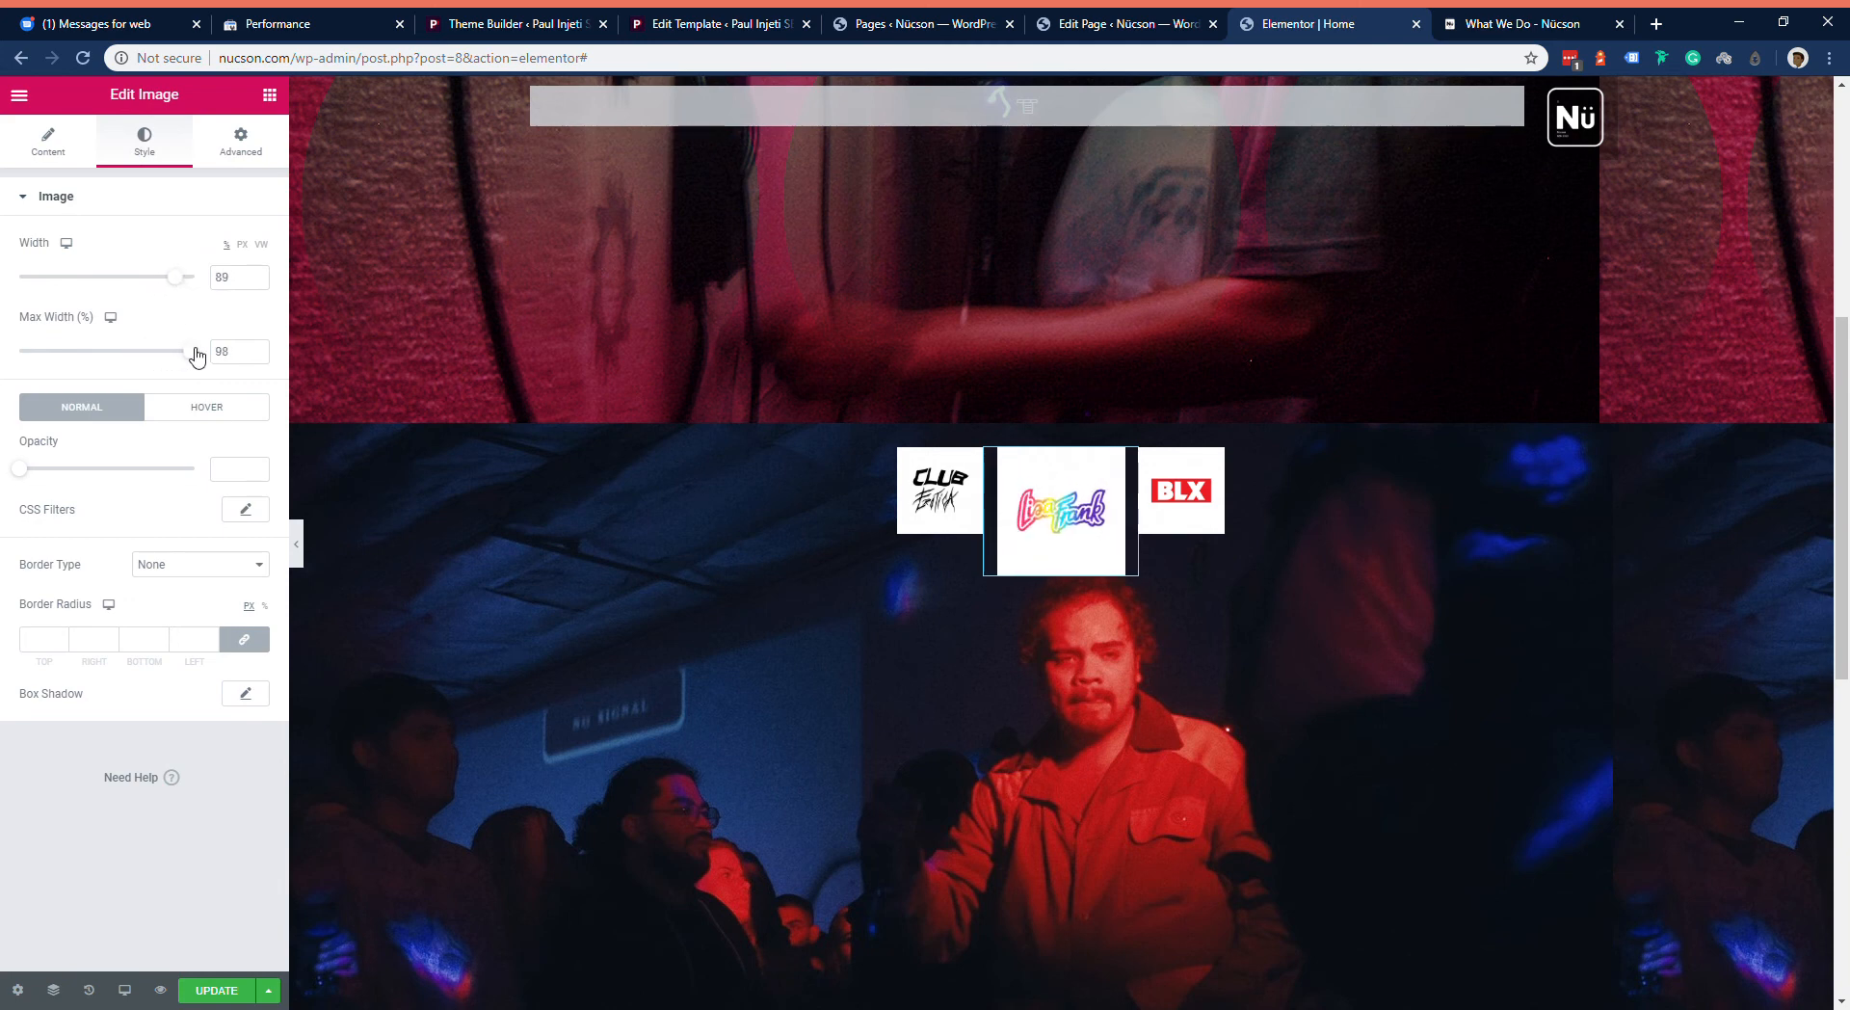
{"action": "scroll", "coordinate": [655, 597], "scroll_direction": "down", "scroll_amount": 2}
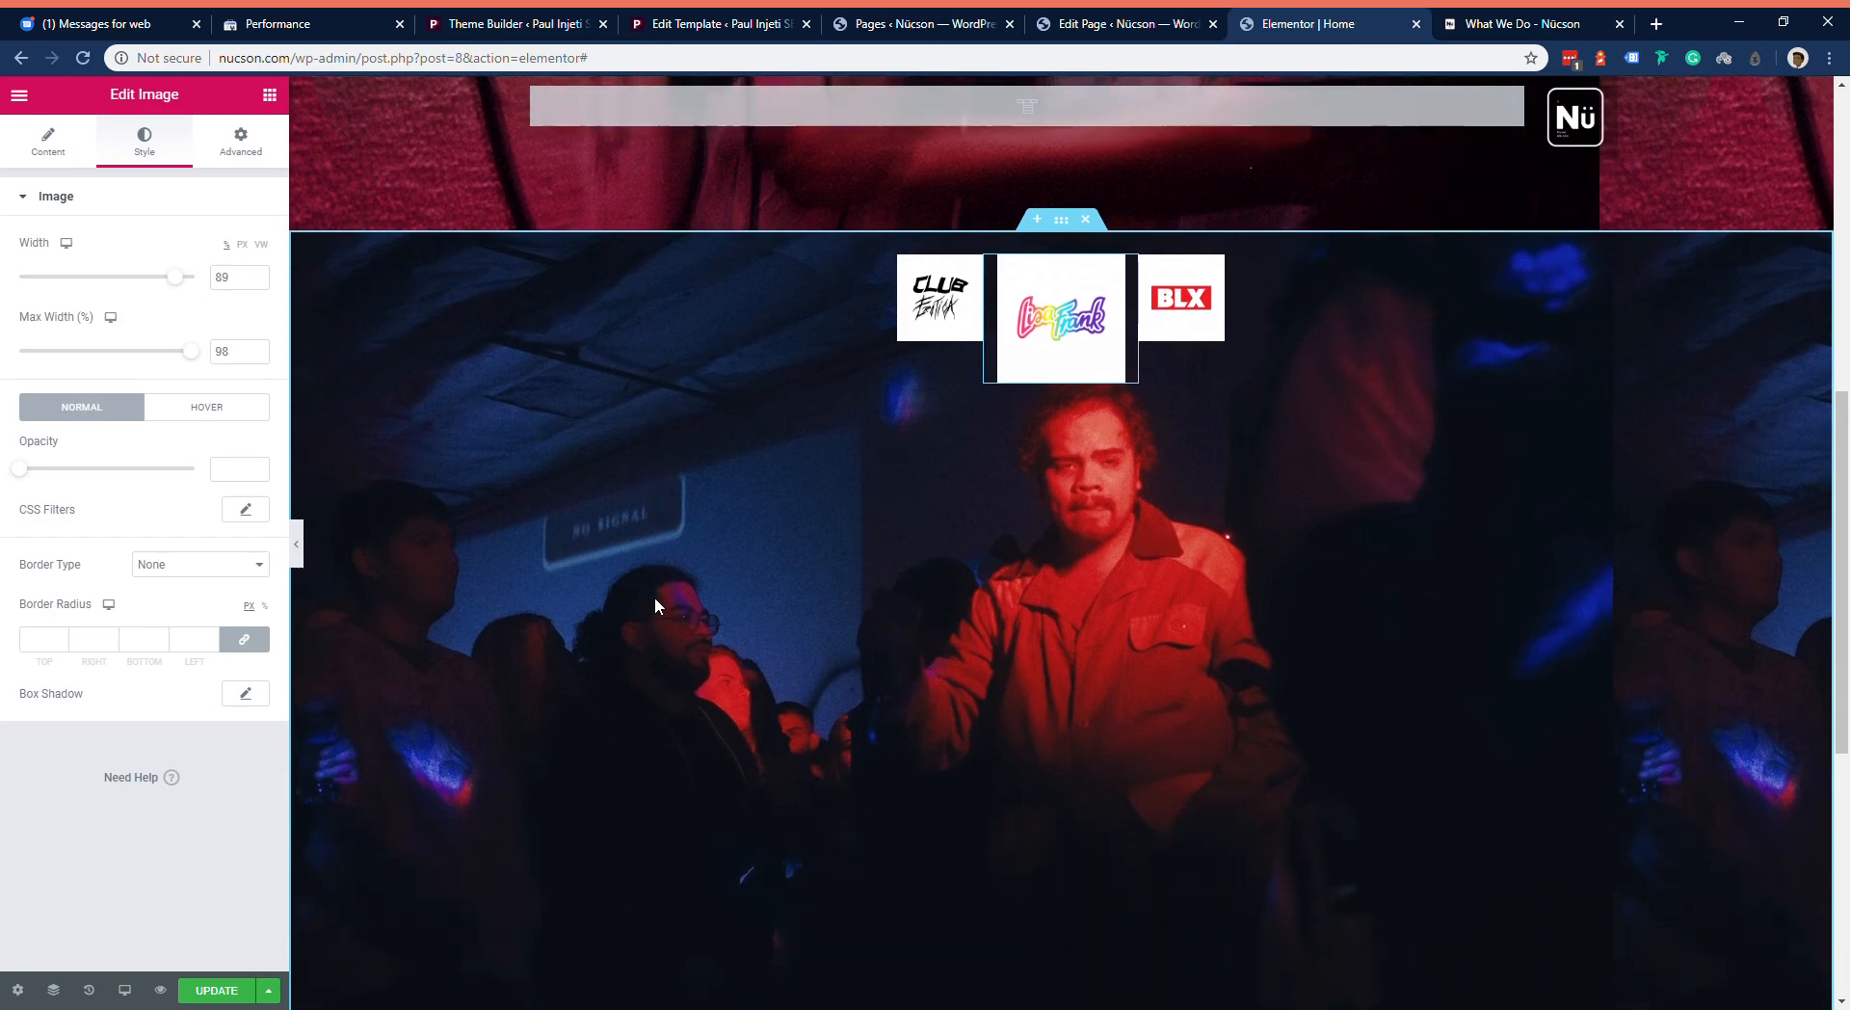
{"action": "scroll", "coordinate": [748, 603], "scroll_direction": "up", "scroll_amount": 2}
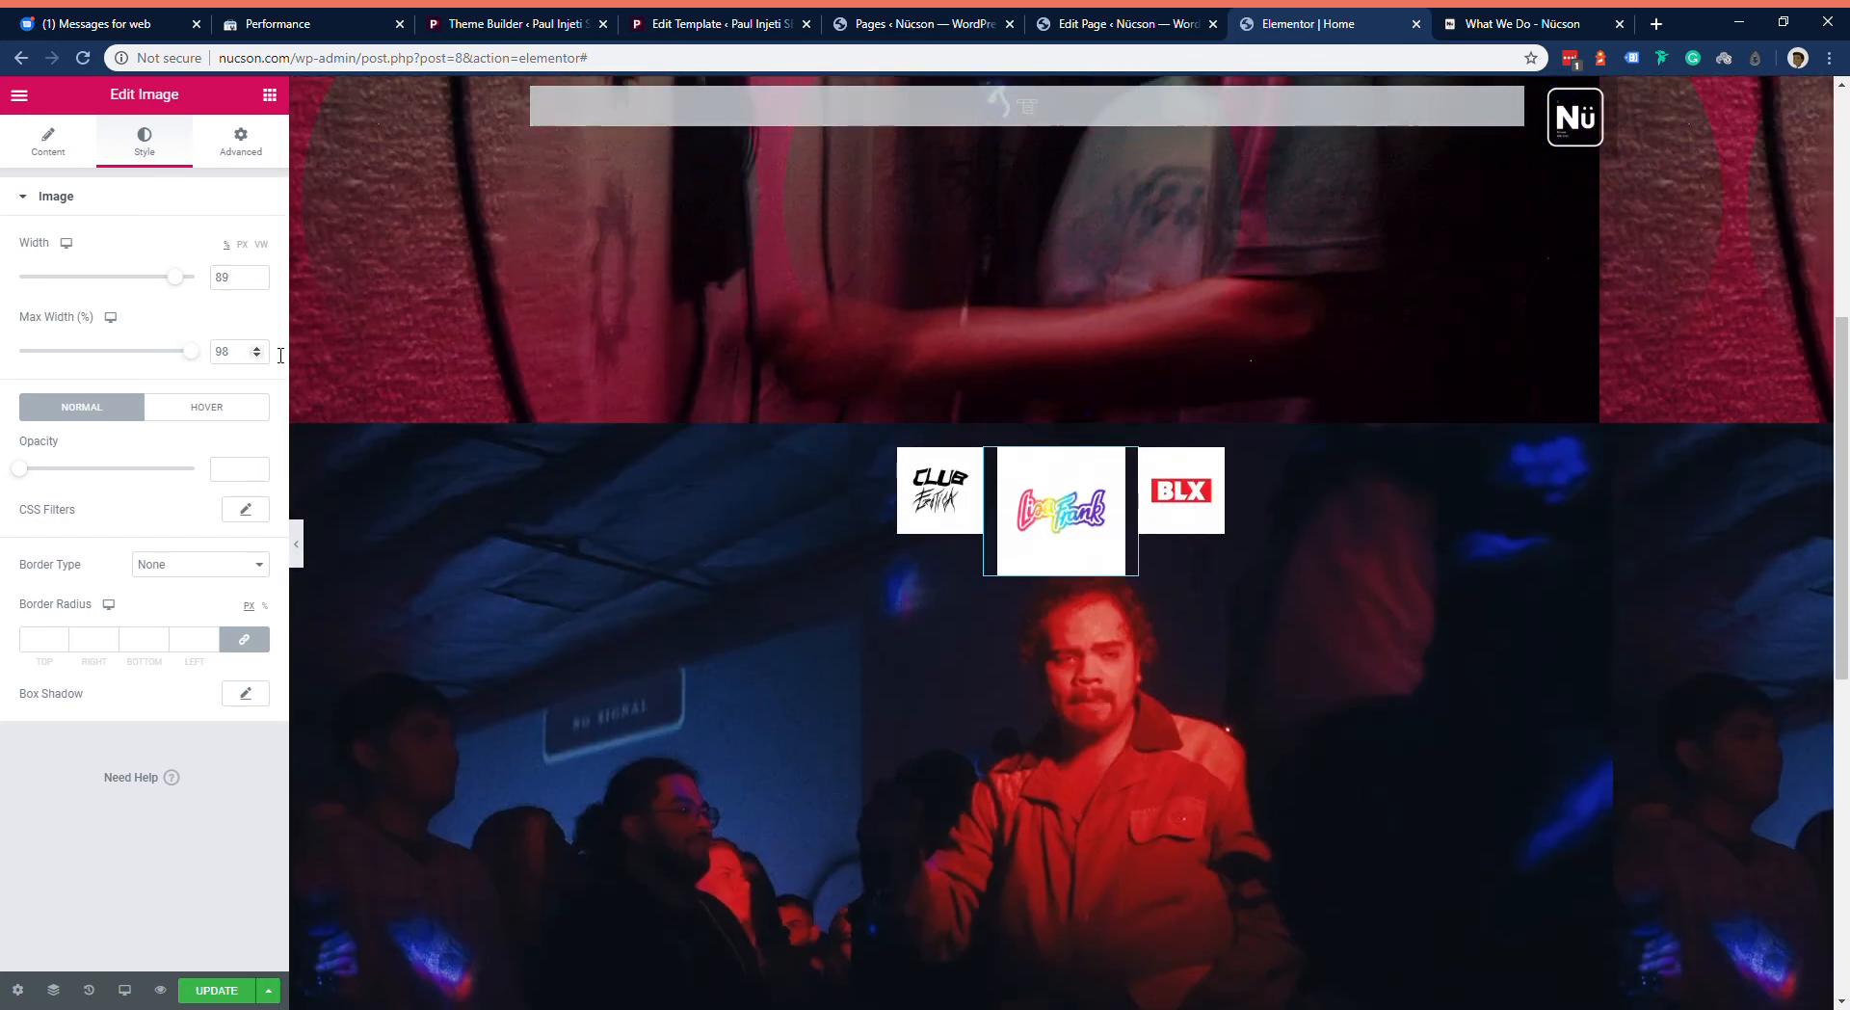
{"action": "key", "text": "ctrl+z"}
{"action": "key", "text": "ctrl+z"}
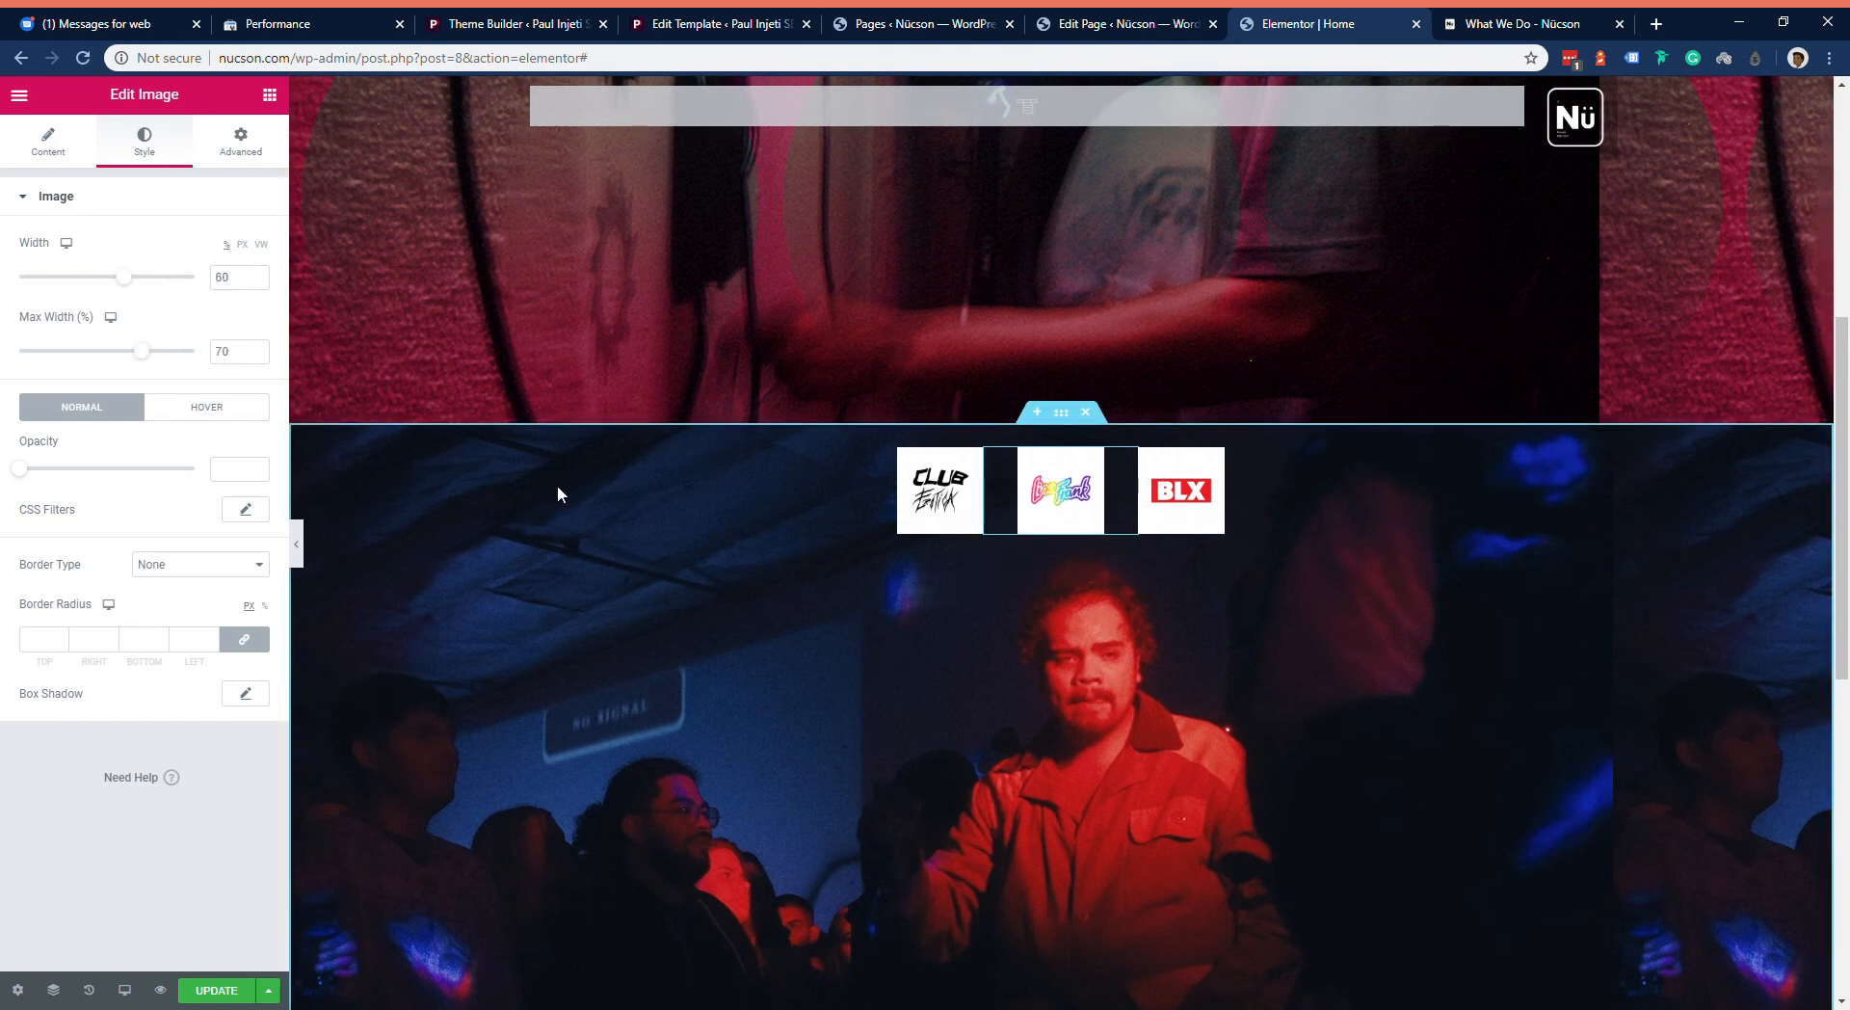
Step: Add the yellow gradient circle image as a classic background overlay on the outer club photo section
{"action": "scroll", "coordinate": [557, 483], "scroll_direction": "down", "scroll_amount": 1}
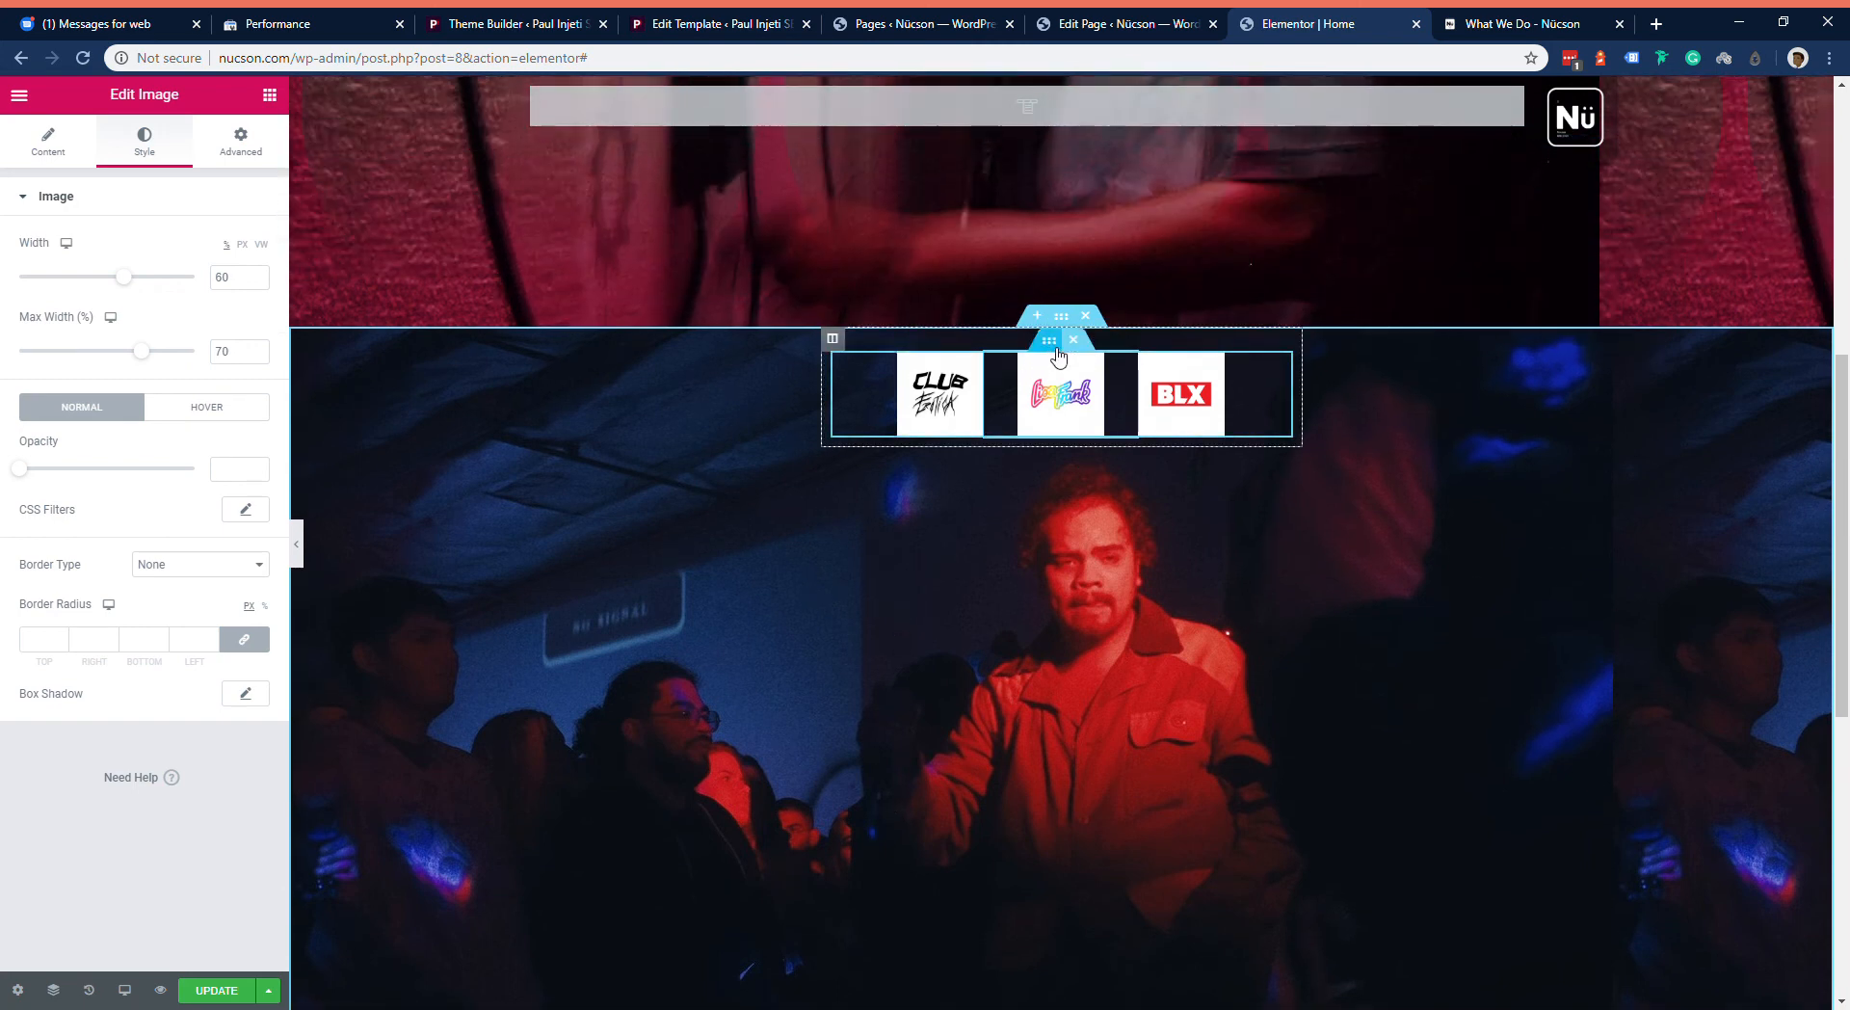
{"action": "left_click", "coordinate": [1058, 351]}
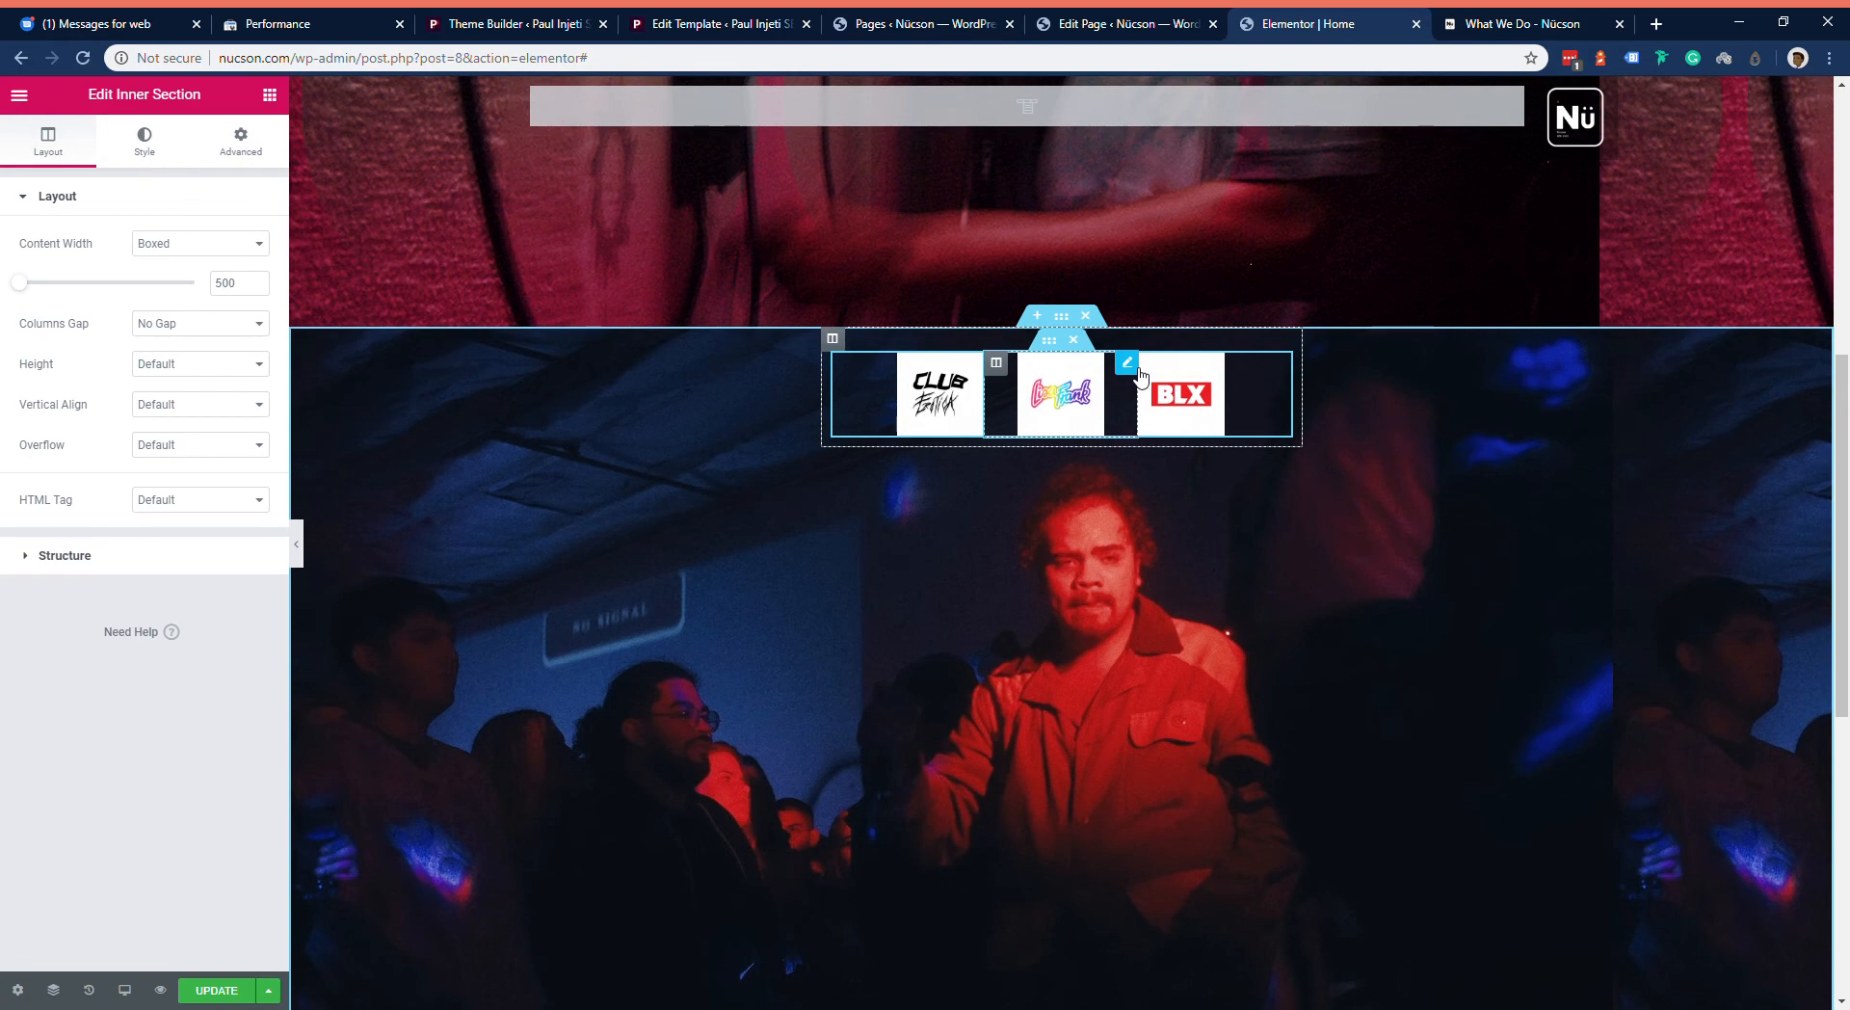
{"action": "left_click", "coordinate": [1063, 319]}
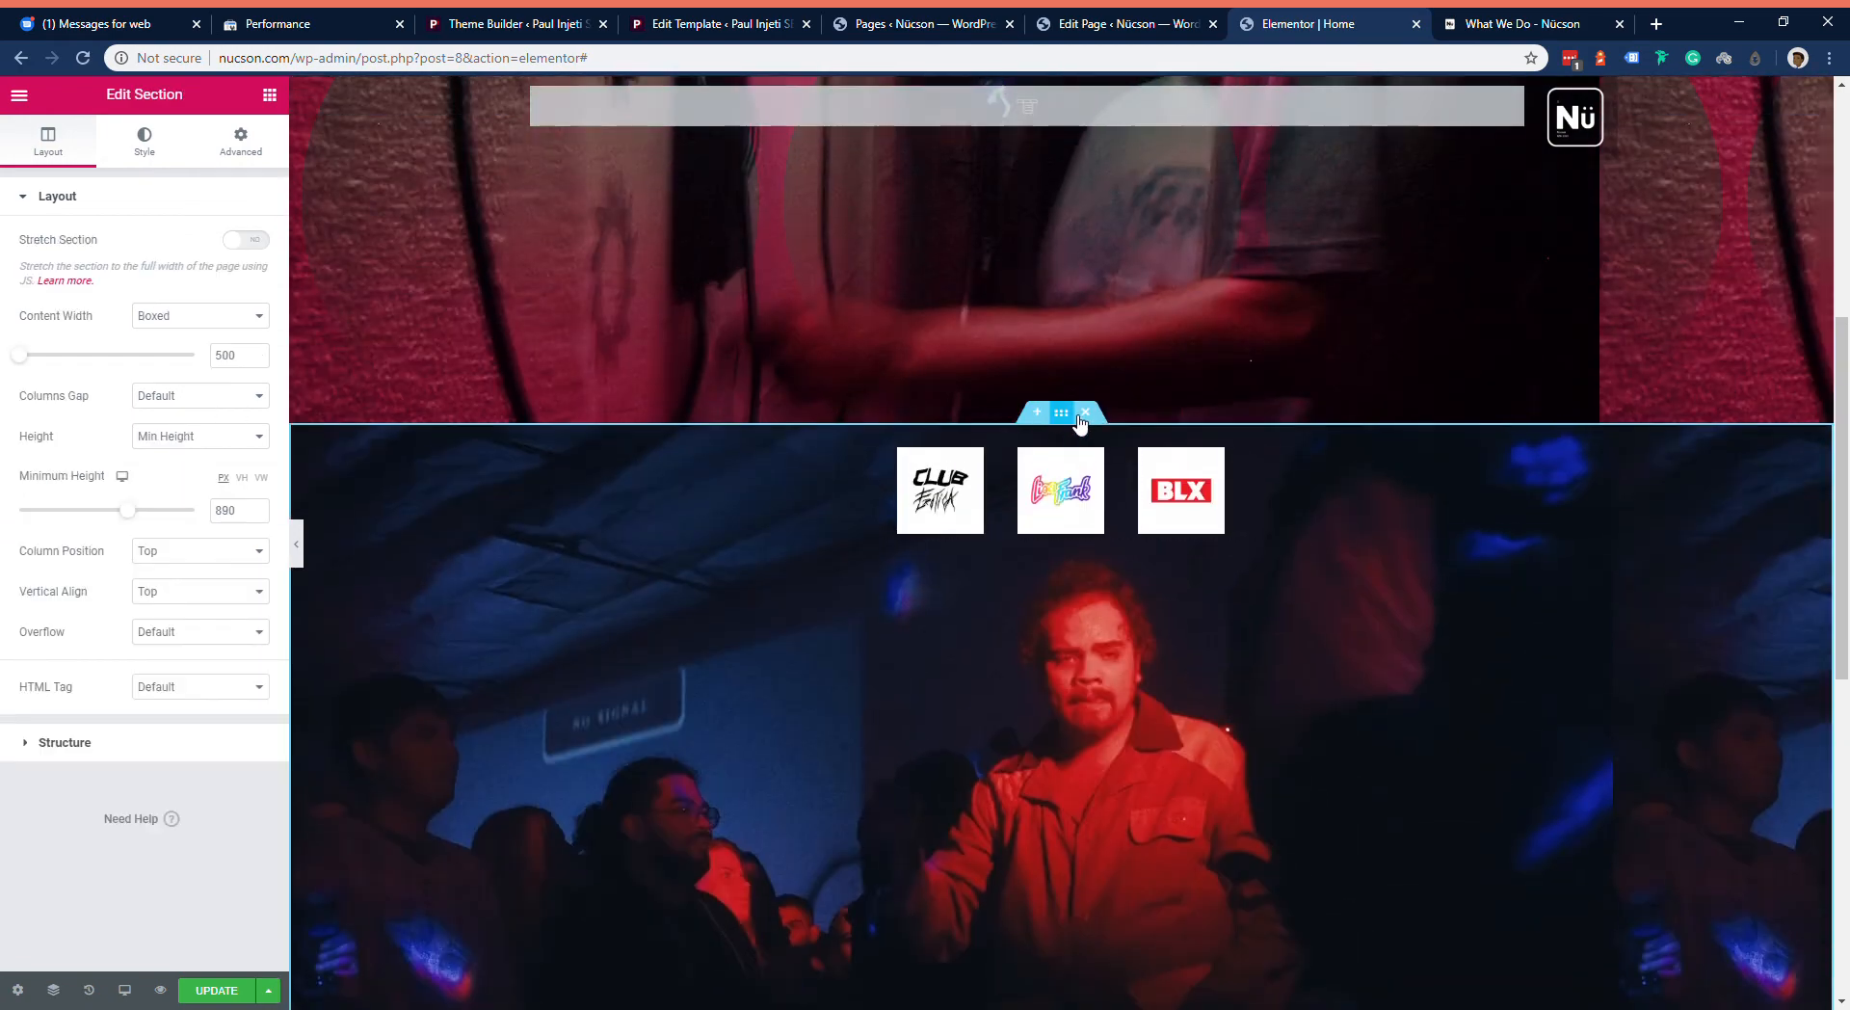
{"action": "left_click", "coordinate": [121, 154]}
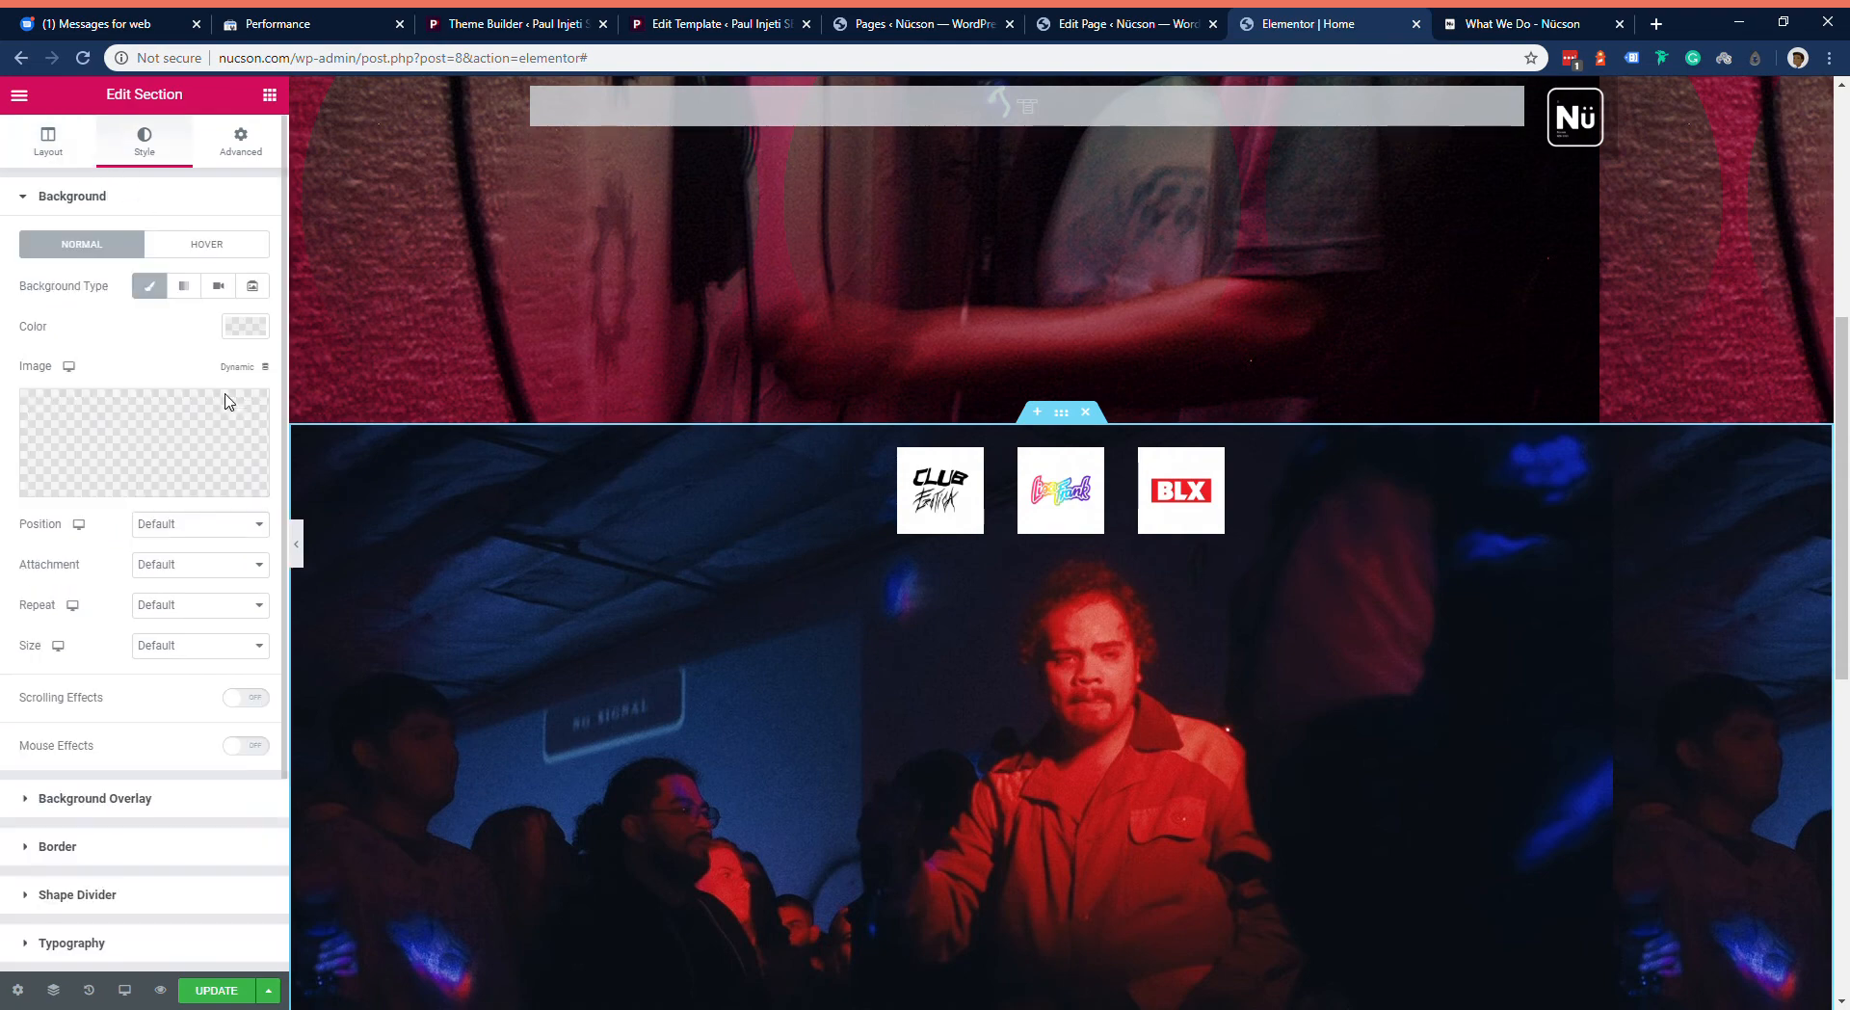
{"action": "scroll", "coordinate": [139, 568], "scroll_direction": "down", "scroll_amount": 1}
{"action": "left_click", "coordinate": [157, 740]}
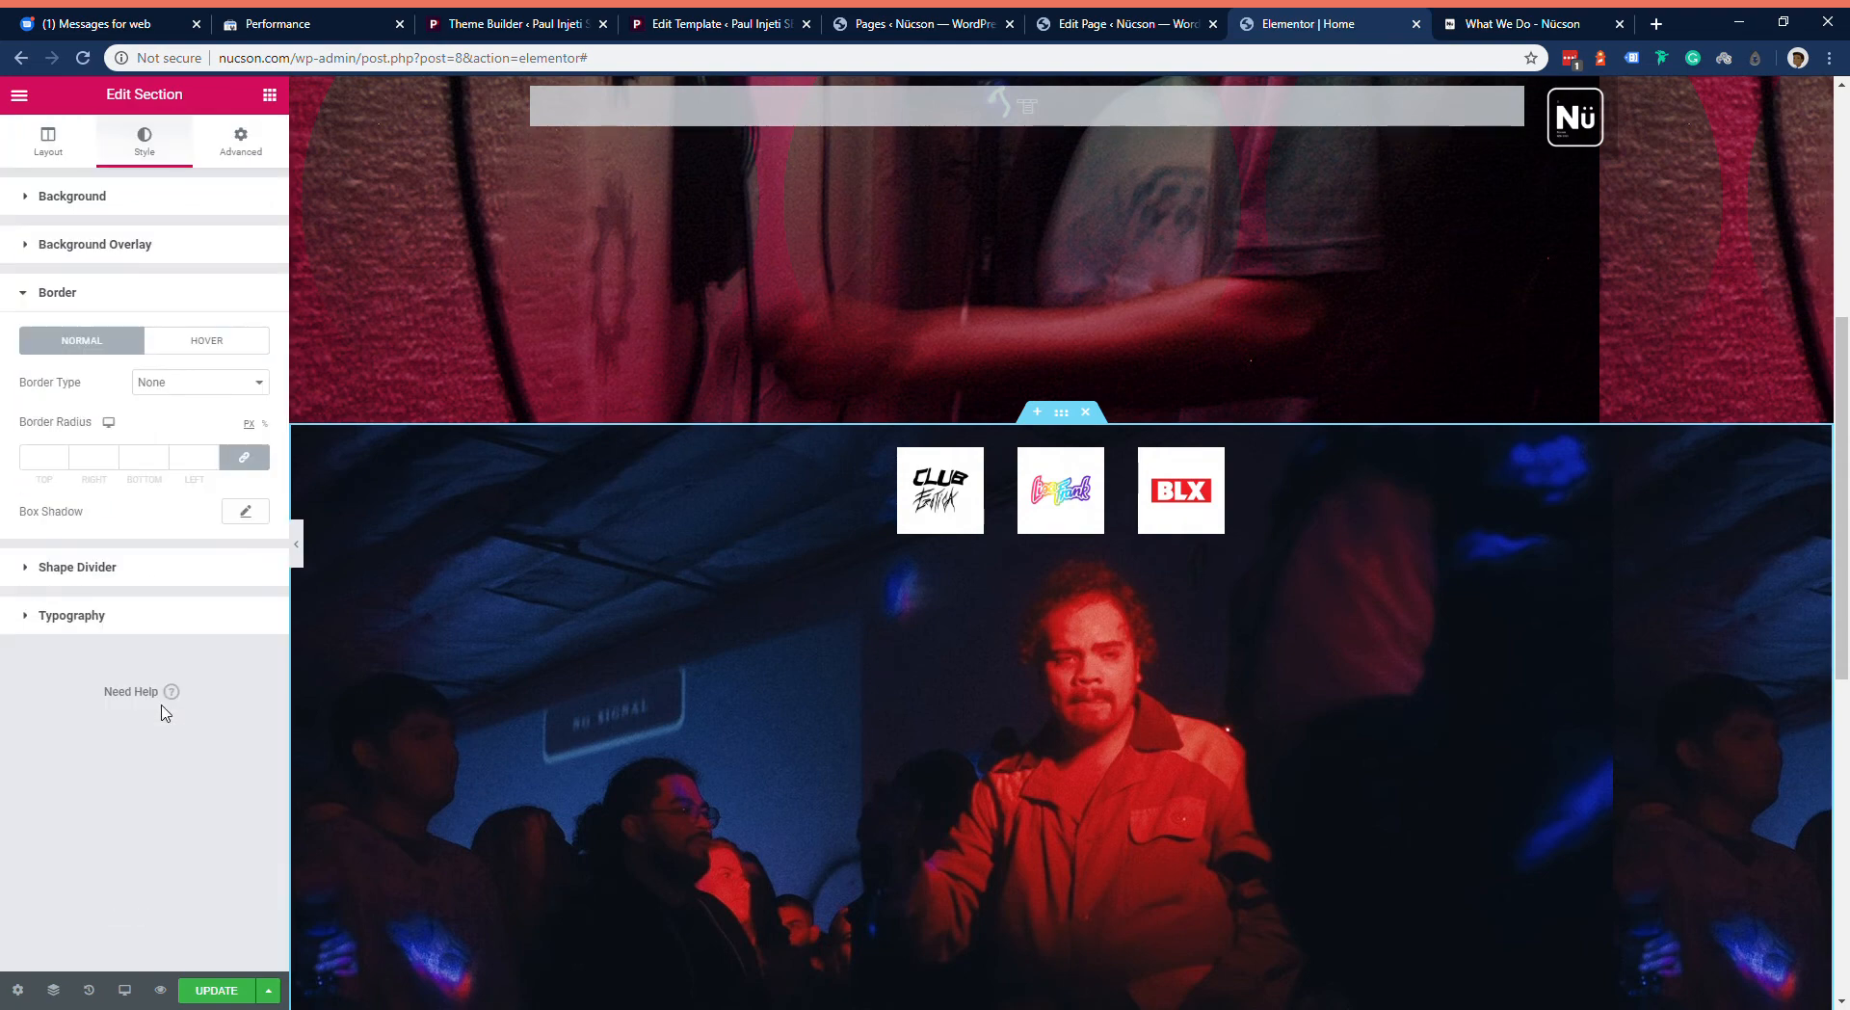
{"action": "left_click", "coordinate": [130, 247]}
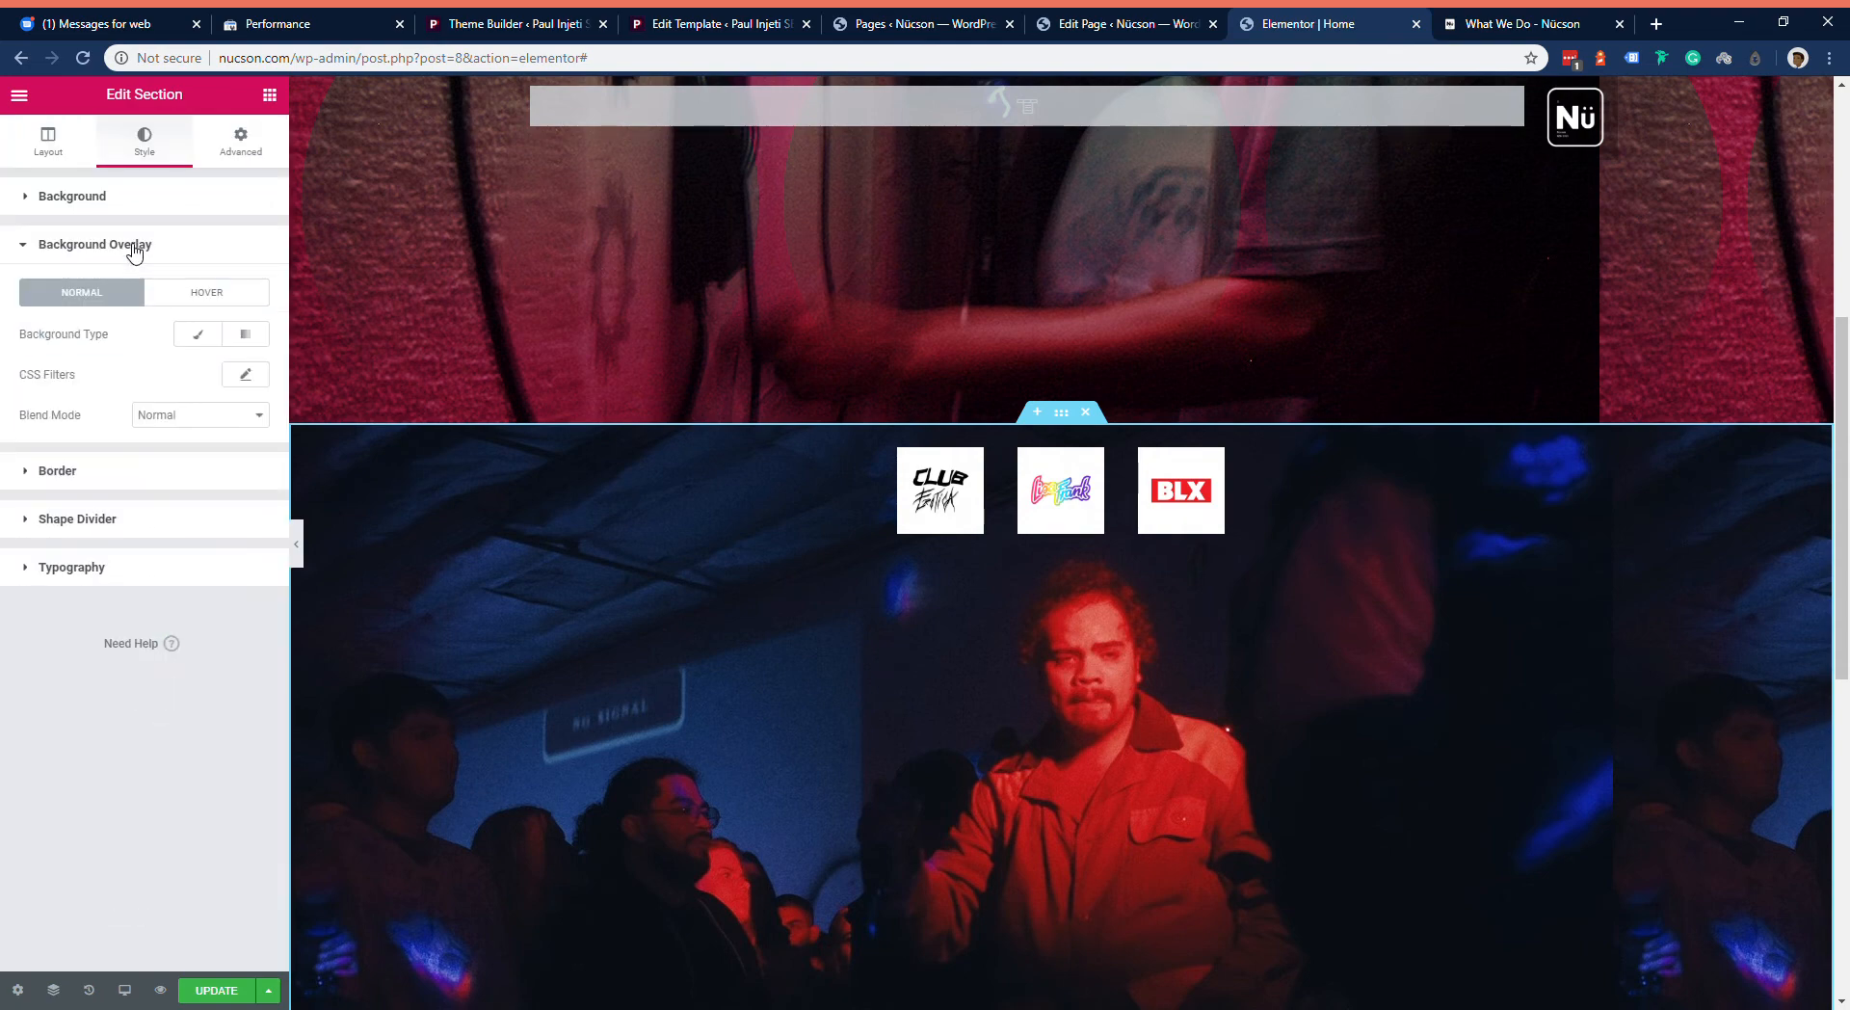
{"action": "left_click", "coordinate": [198, 339]}
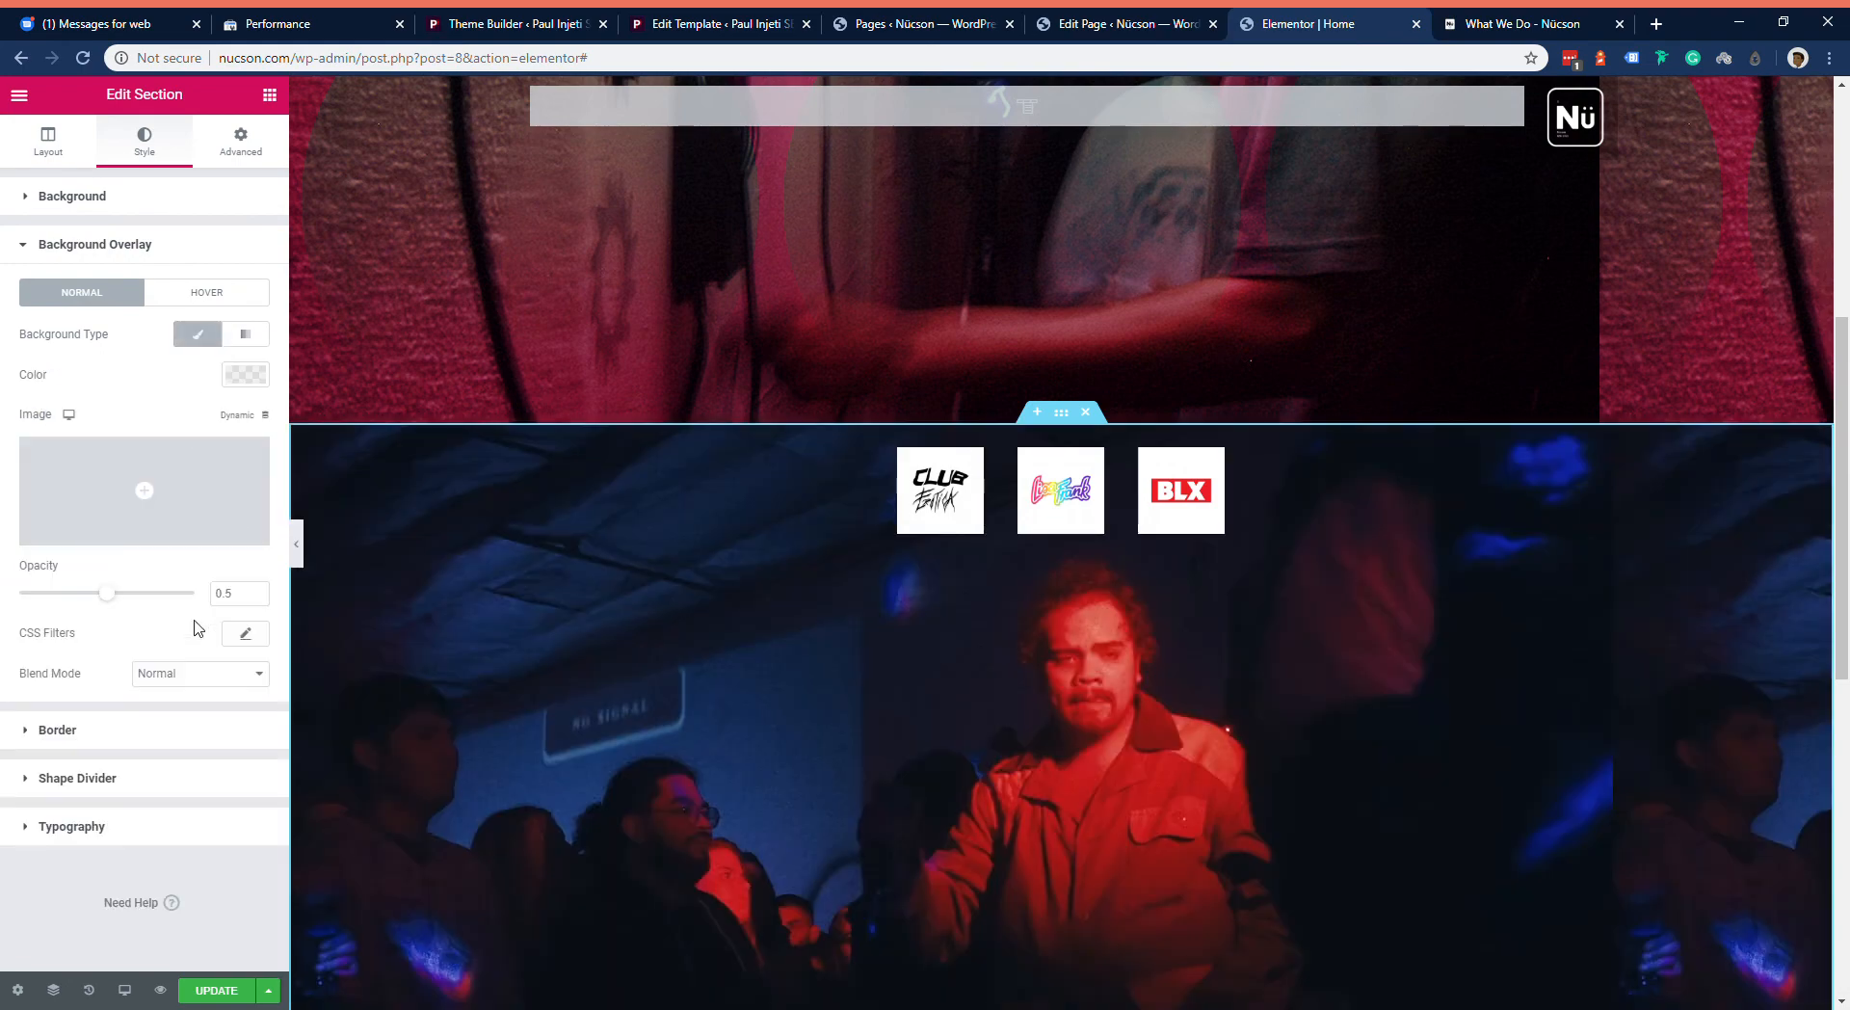
{"action": "left_click", "coordinate": [170, 509]}
{"action": "left_click", "coordinate": [708, 329]}
{"action": "left_click", "coordinate": [1758, 950]}
{"action": "scroll", "coordinate": [516, 454], "scroll_direction": "down", "scroll_amount": 2}
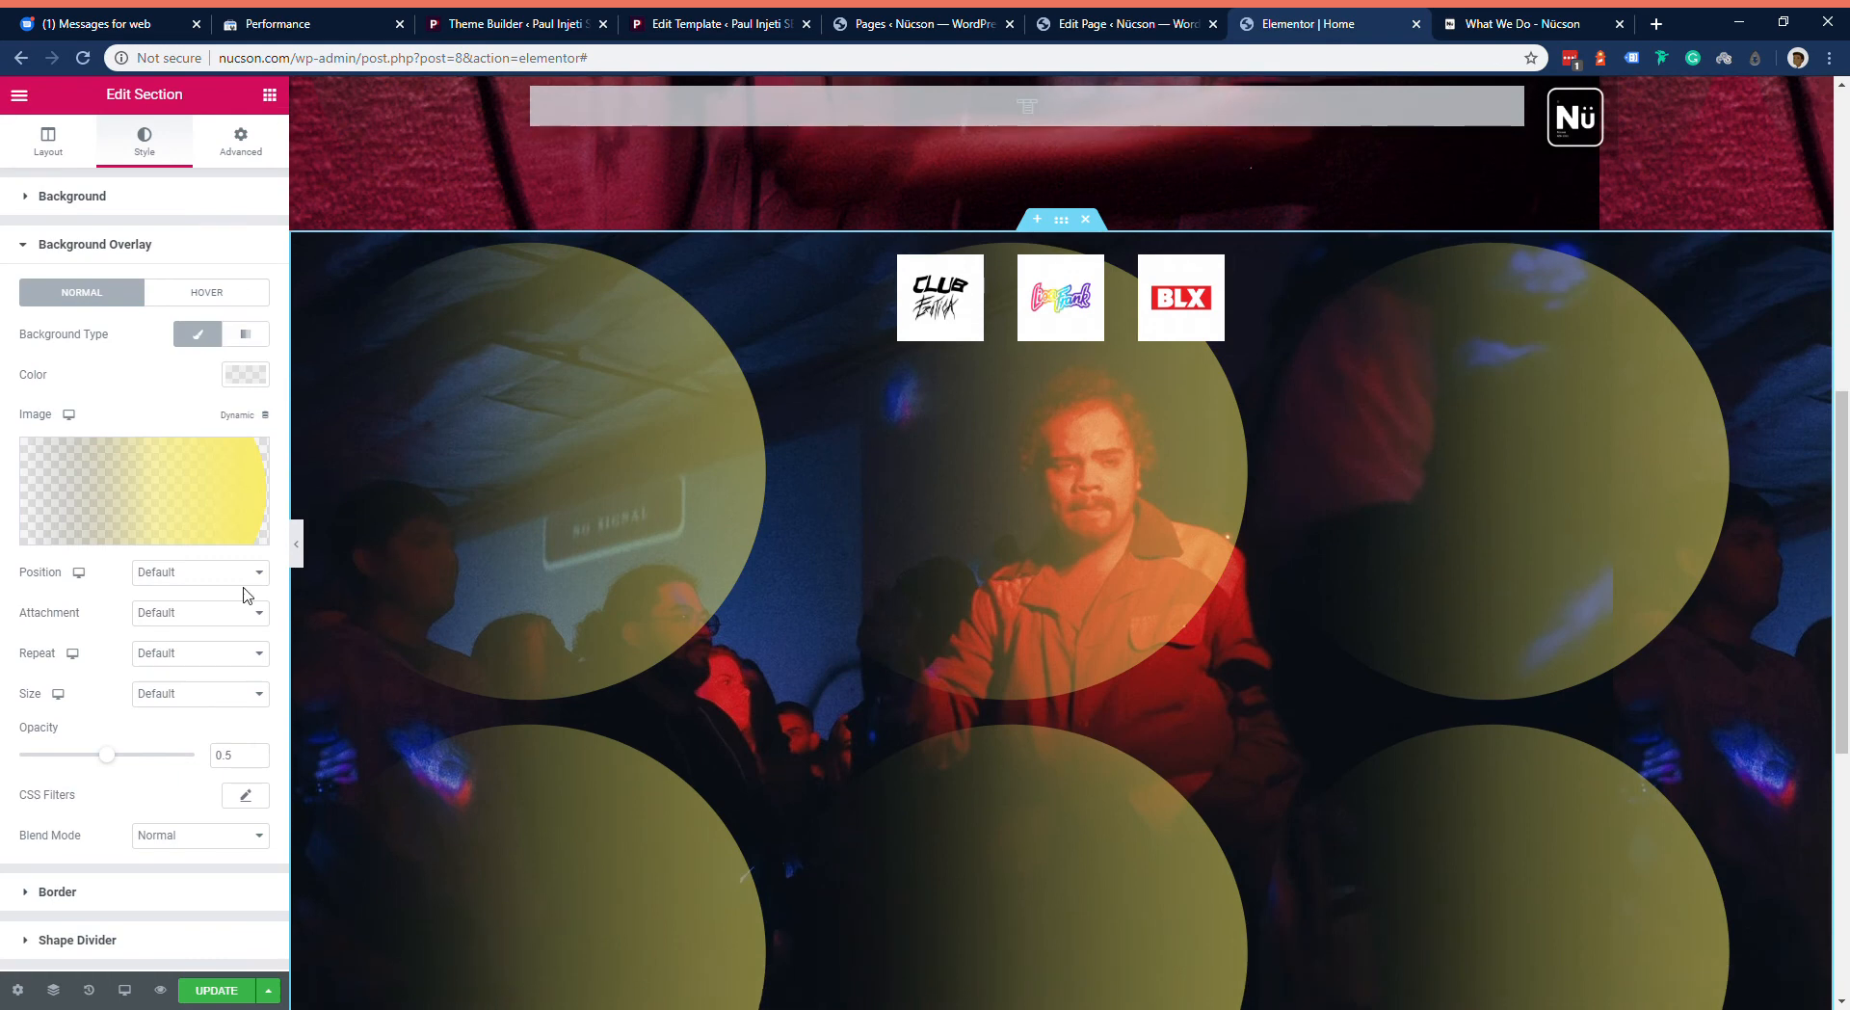
Step: Set the circle overlay image to No-repeat and its position to Top Center
{"action": "left_click", "coordinate": [198, 697]}
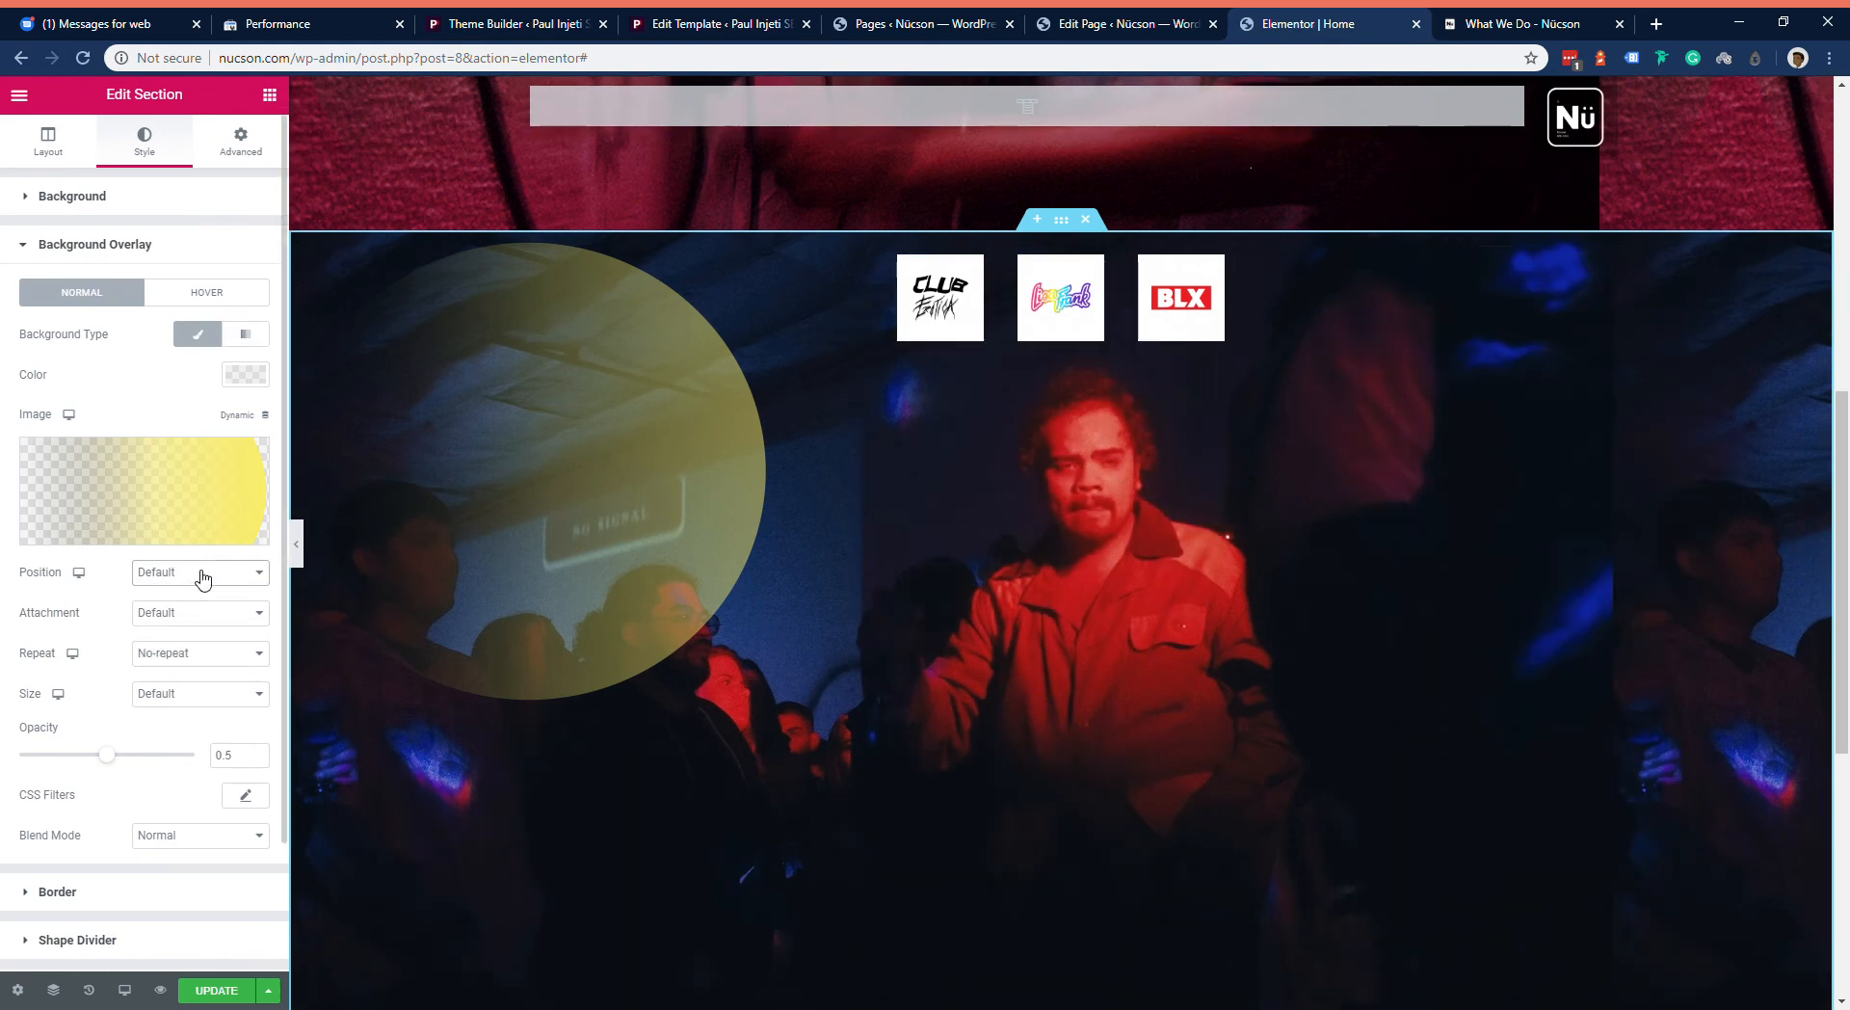
{"action": "left_click", "coordinate": [192, 652]}
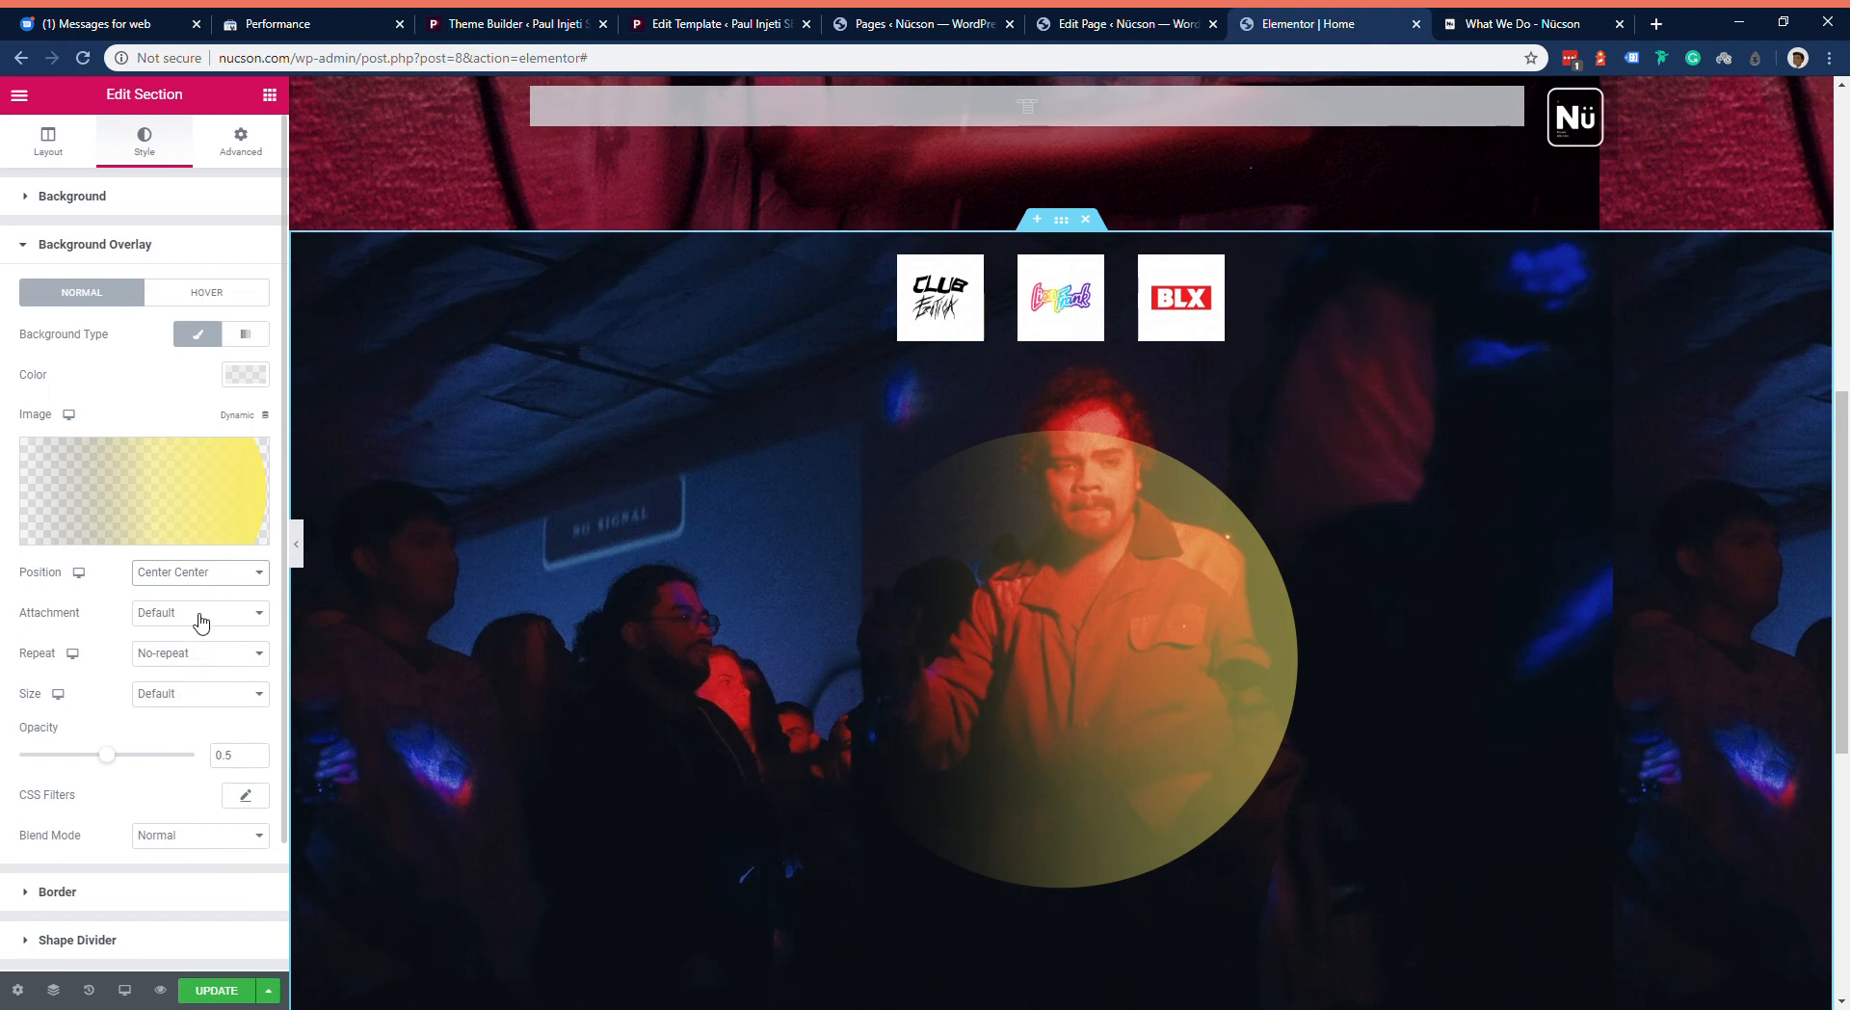
{"action": "left_click", "coordinate": [188, 742]}
{"action": "scroll", "coordinate": [723, 643], "scroll_direction": "down", "scroll_amount": 2}
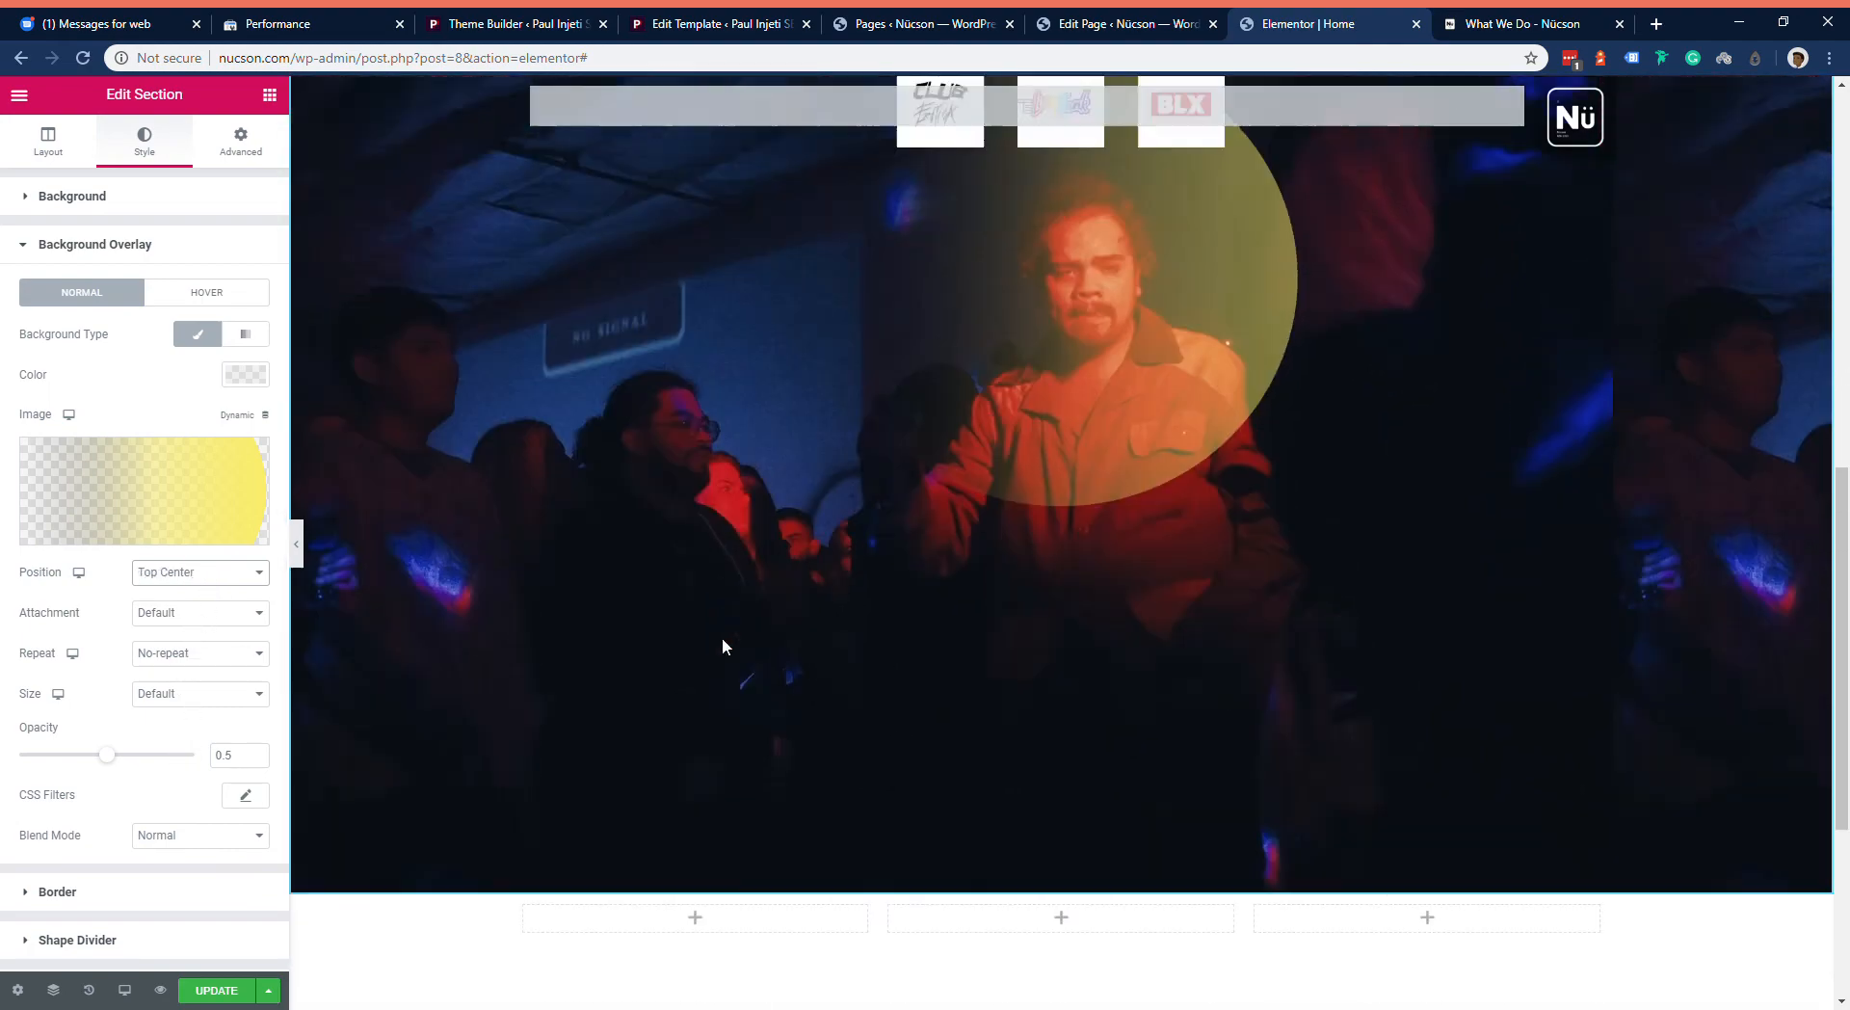
{"action": "scroll", "coordinate": [727, 644], "scroll_direction": "up", "scroll_amount": 4}
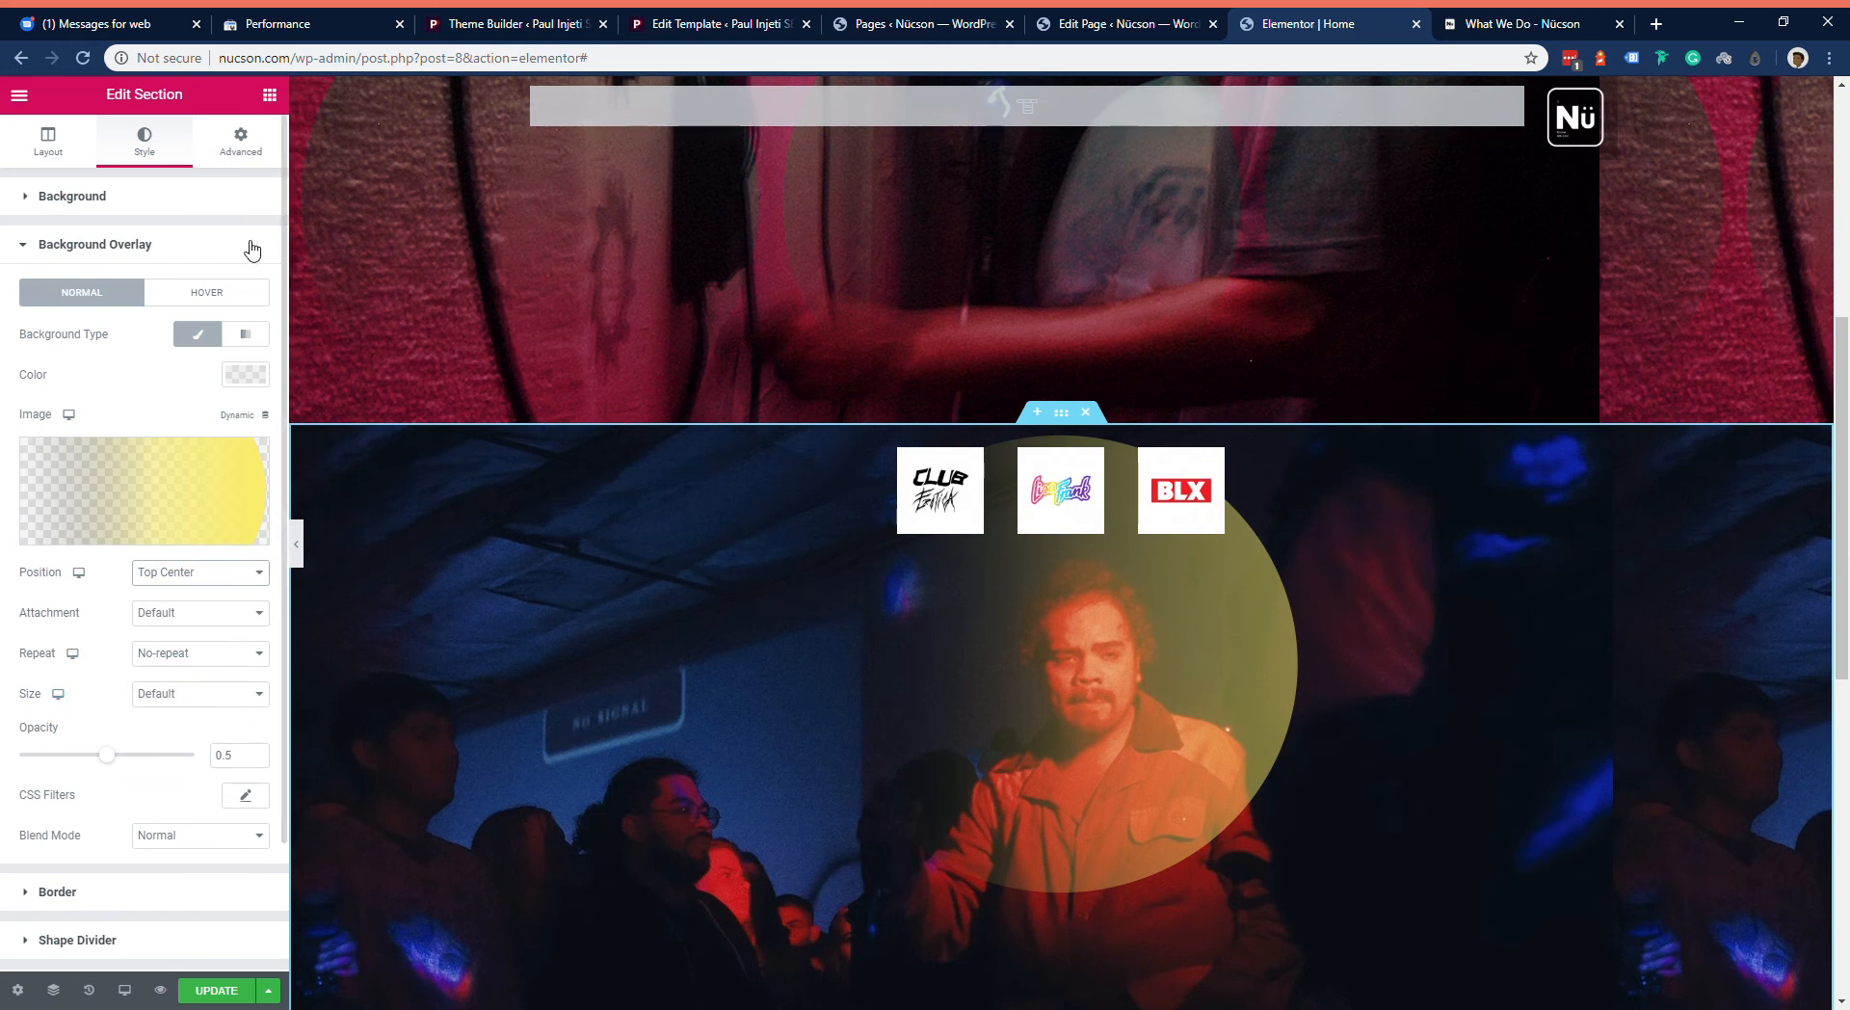
Step: Try making the club photo section sticky at the top and return its Sticky setting to None
{"action": "left_click", "coordinate": [272, 135]}
{"action": "left_click", "coordinate": [111, 639]}
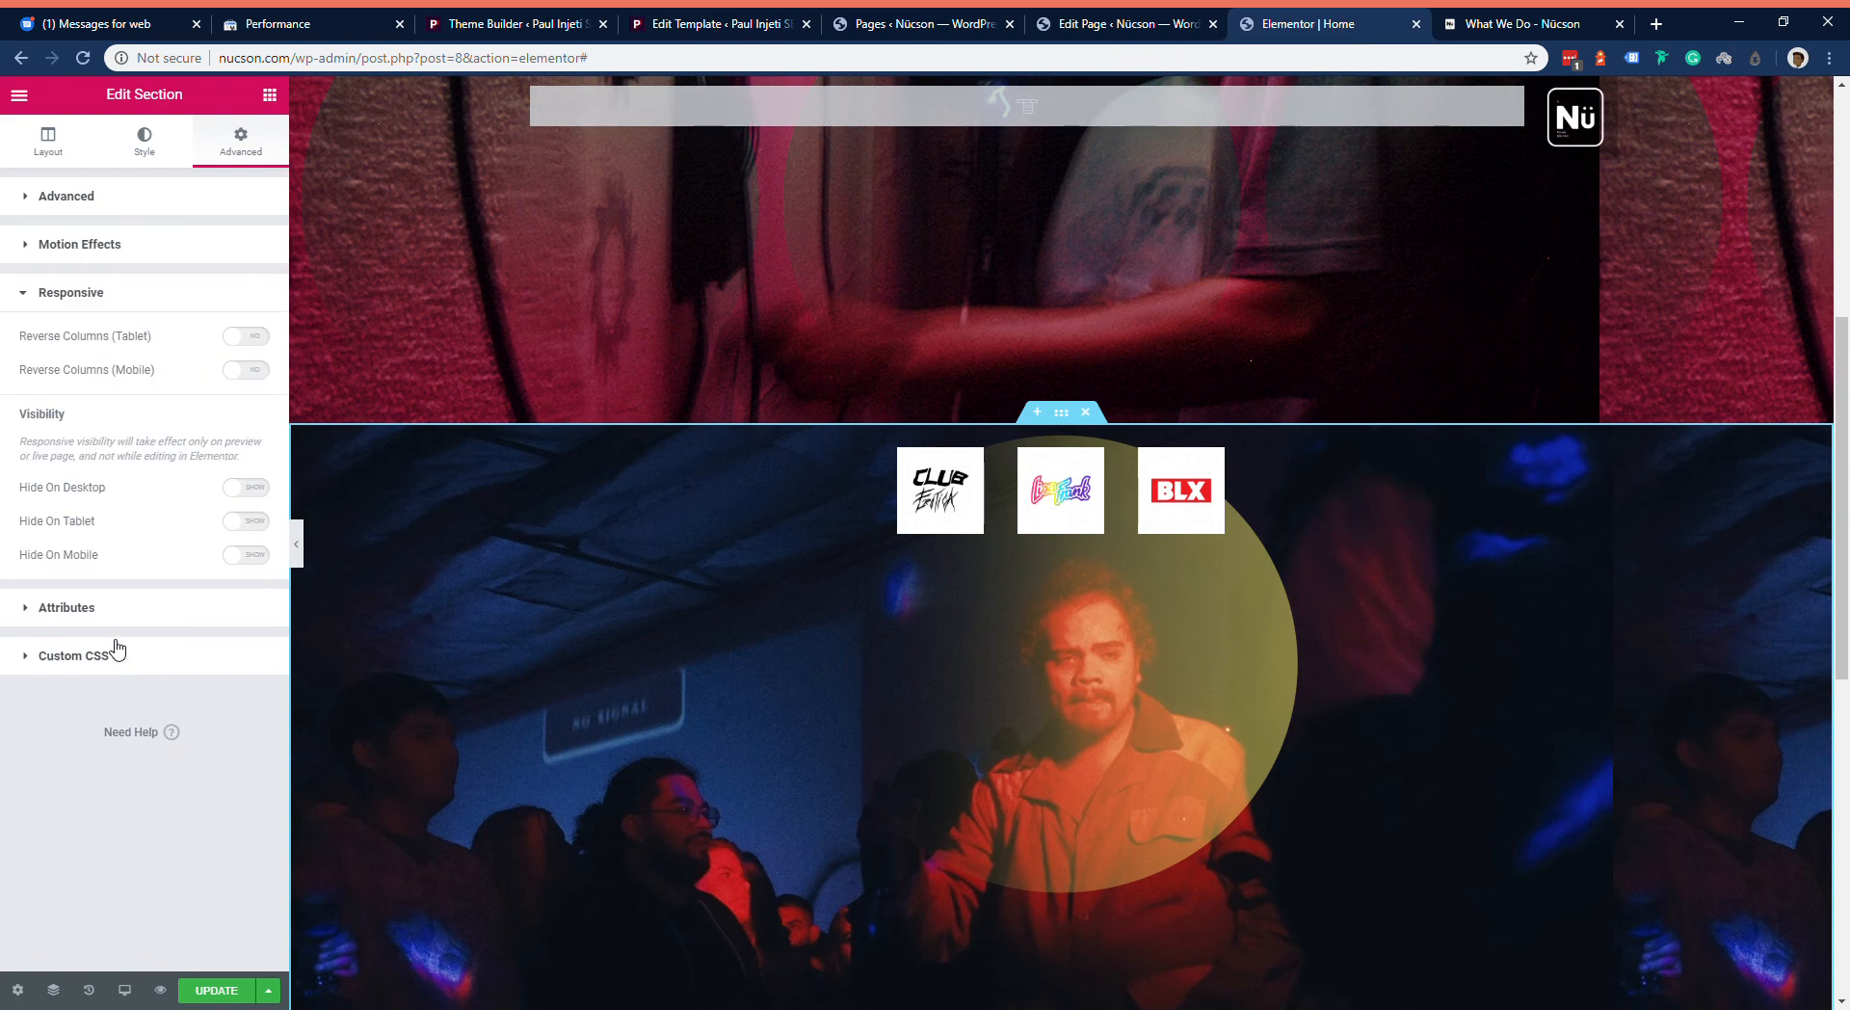
{"action": "left_click", "coordinate": [187, 248]}
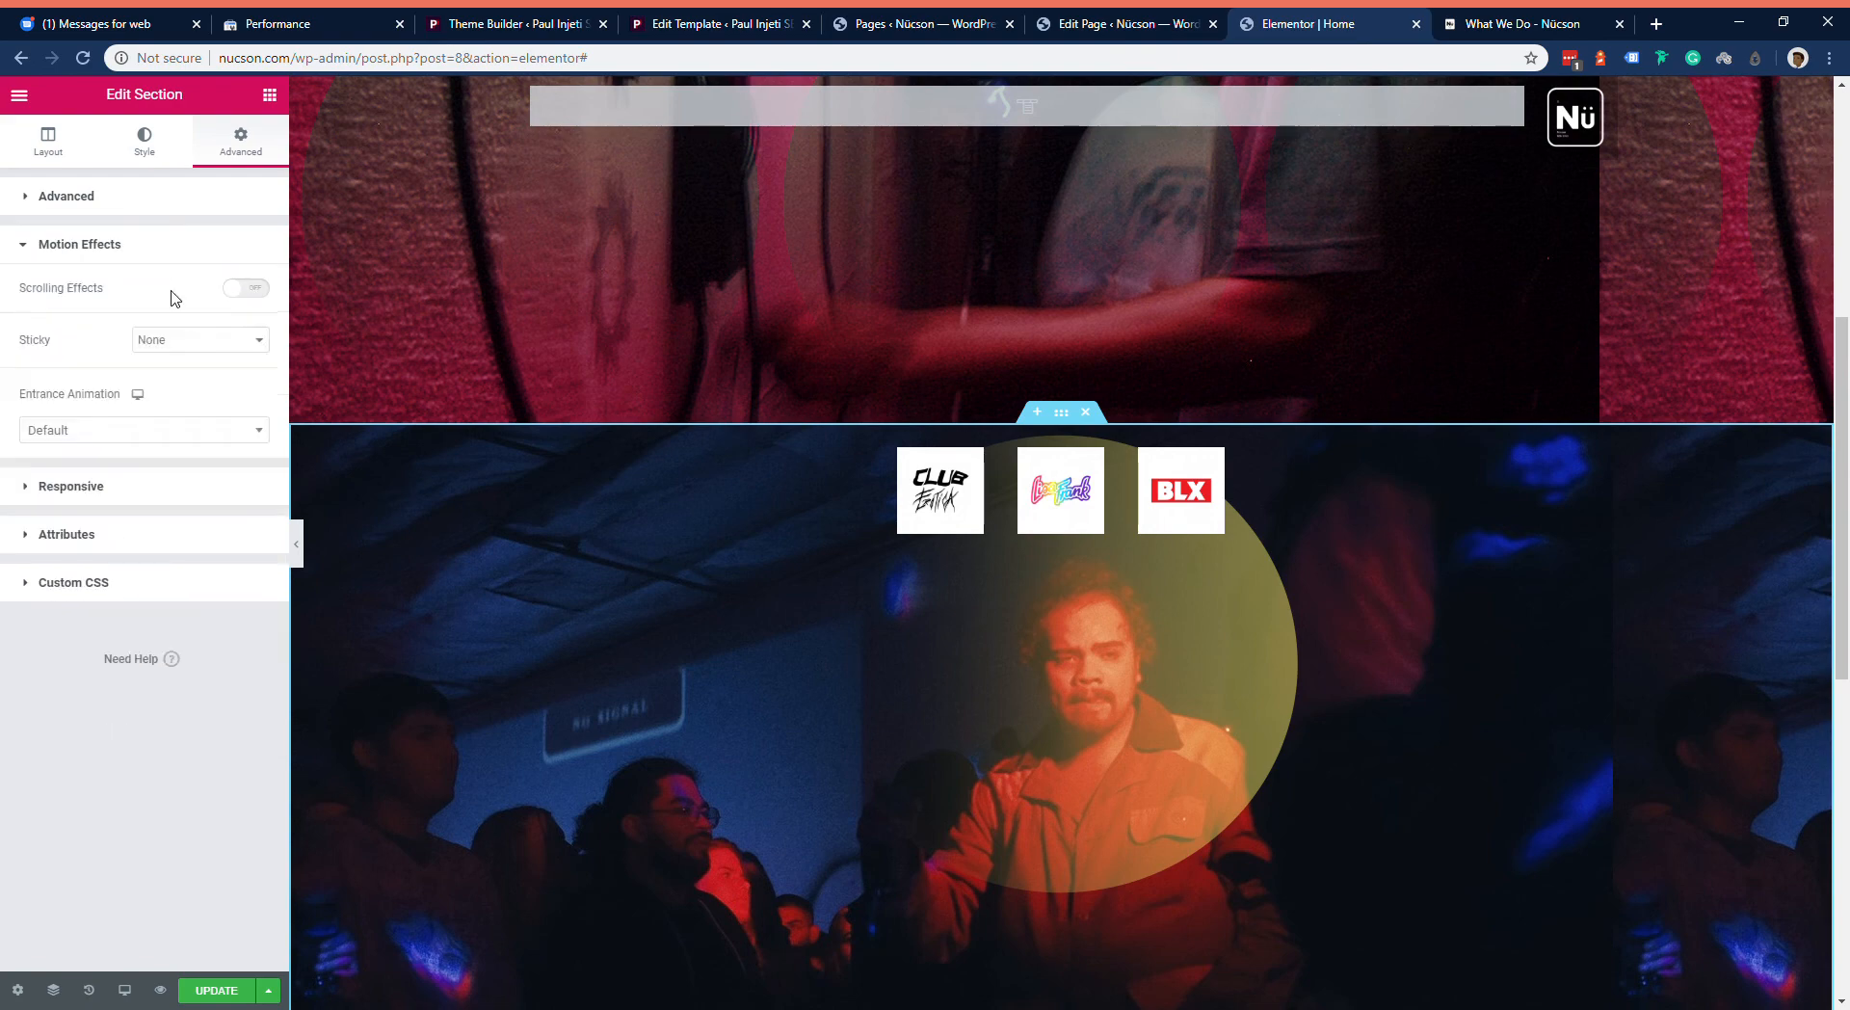
{"action": "left_click", "coordinate": [206, 396]}
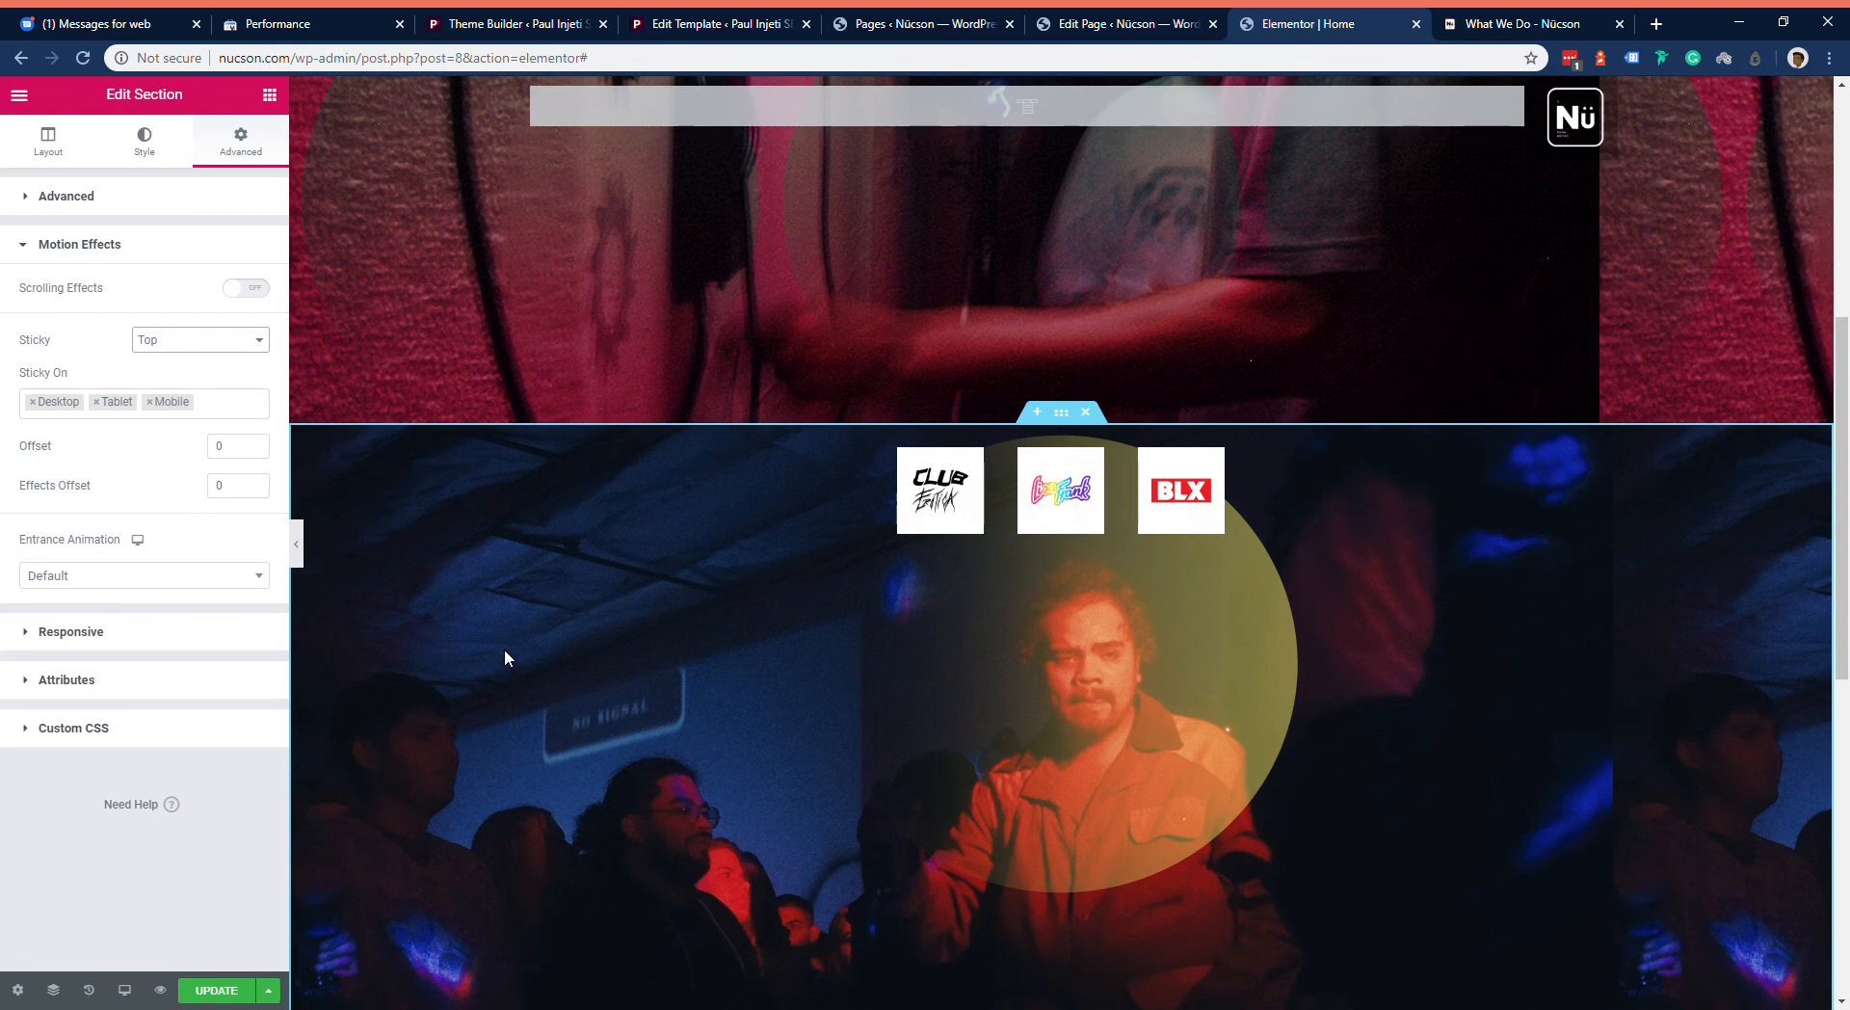
{"action": "scroll", "coordinate": [486, 624], "scroll_direction": "down", "scroll_amount": 3}
{"action": "scroll", "coordinate": [484, 619], "scroll_direction": "up", "scroll_amount": 8}
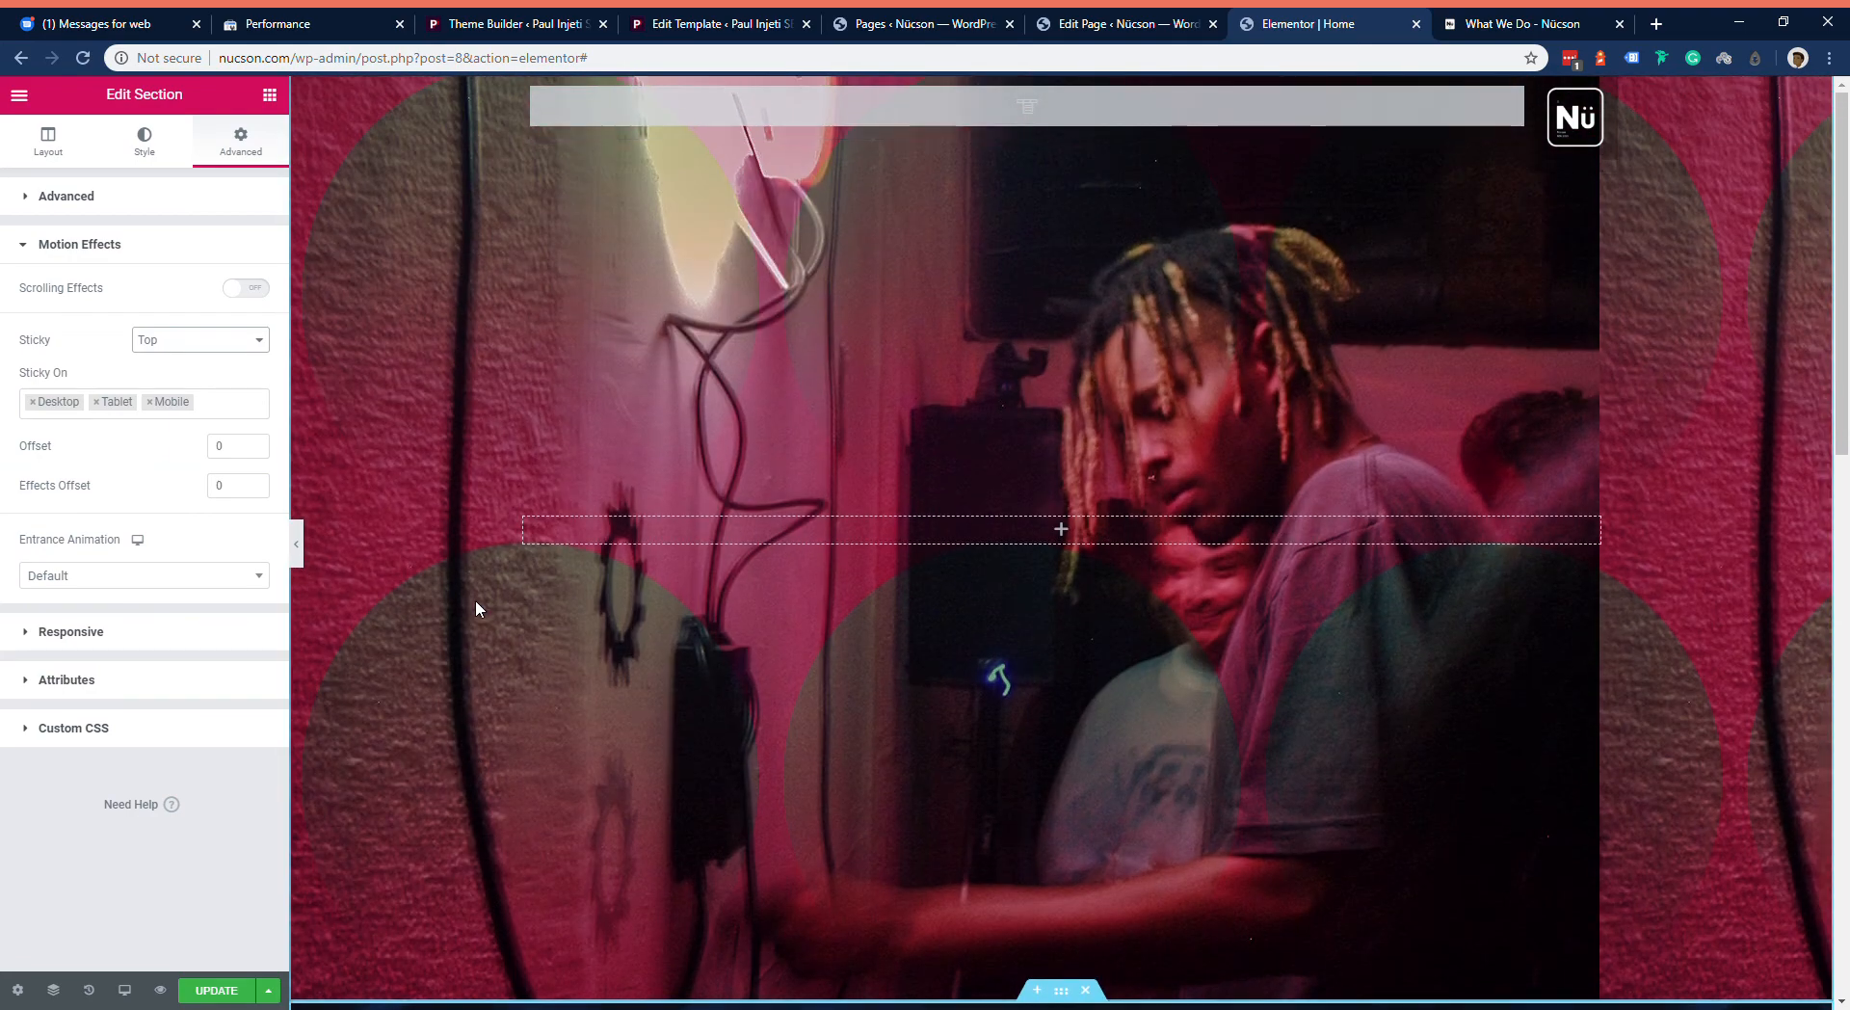
{"action": "scroll", "coordinate": [476, 601], "scroll_direction": "down", "scroll_amount": 8}
{"action": "scroll", "coordinate": [478, 594], "scroll_direction": "up", "scroll_amount": 3}
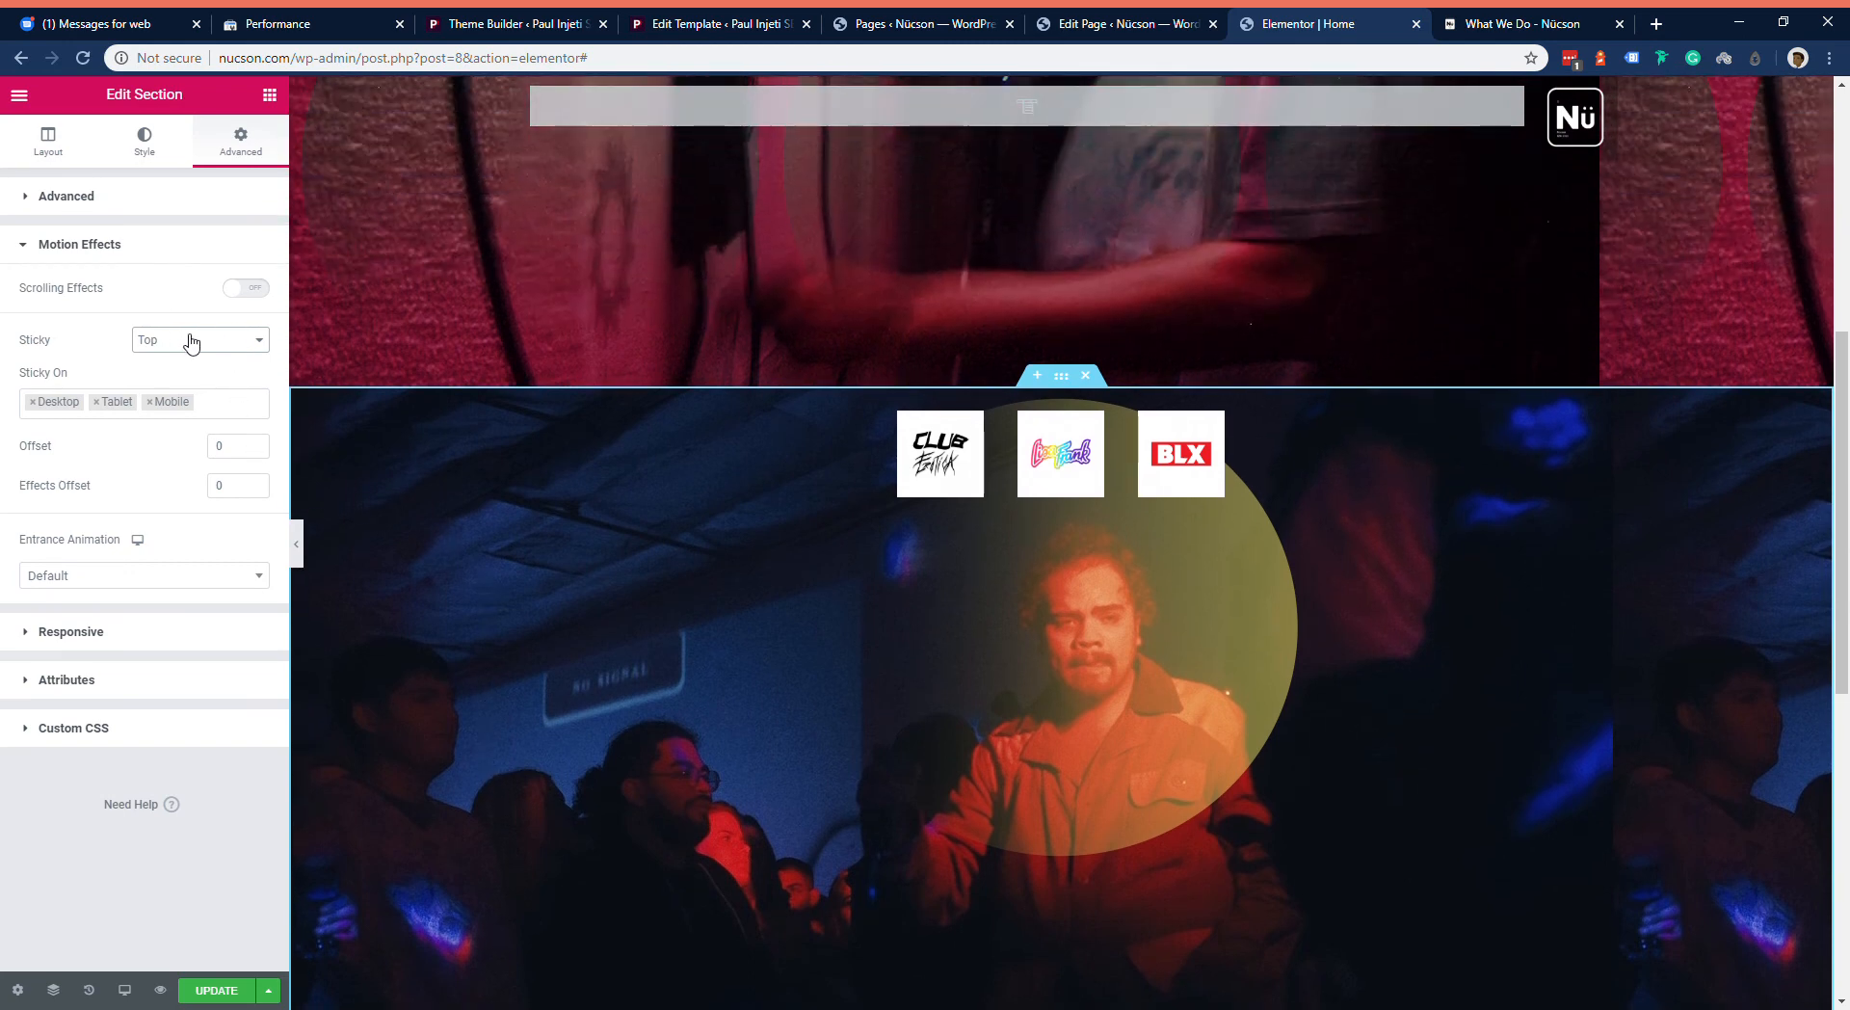
{"action": "left_click", "coordinate": [205, 370]}
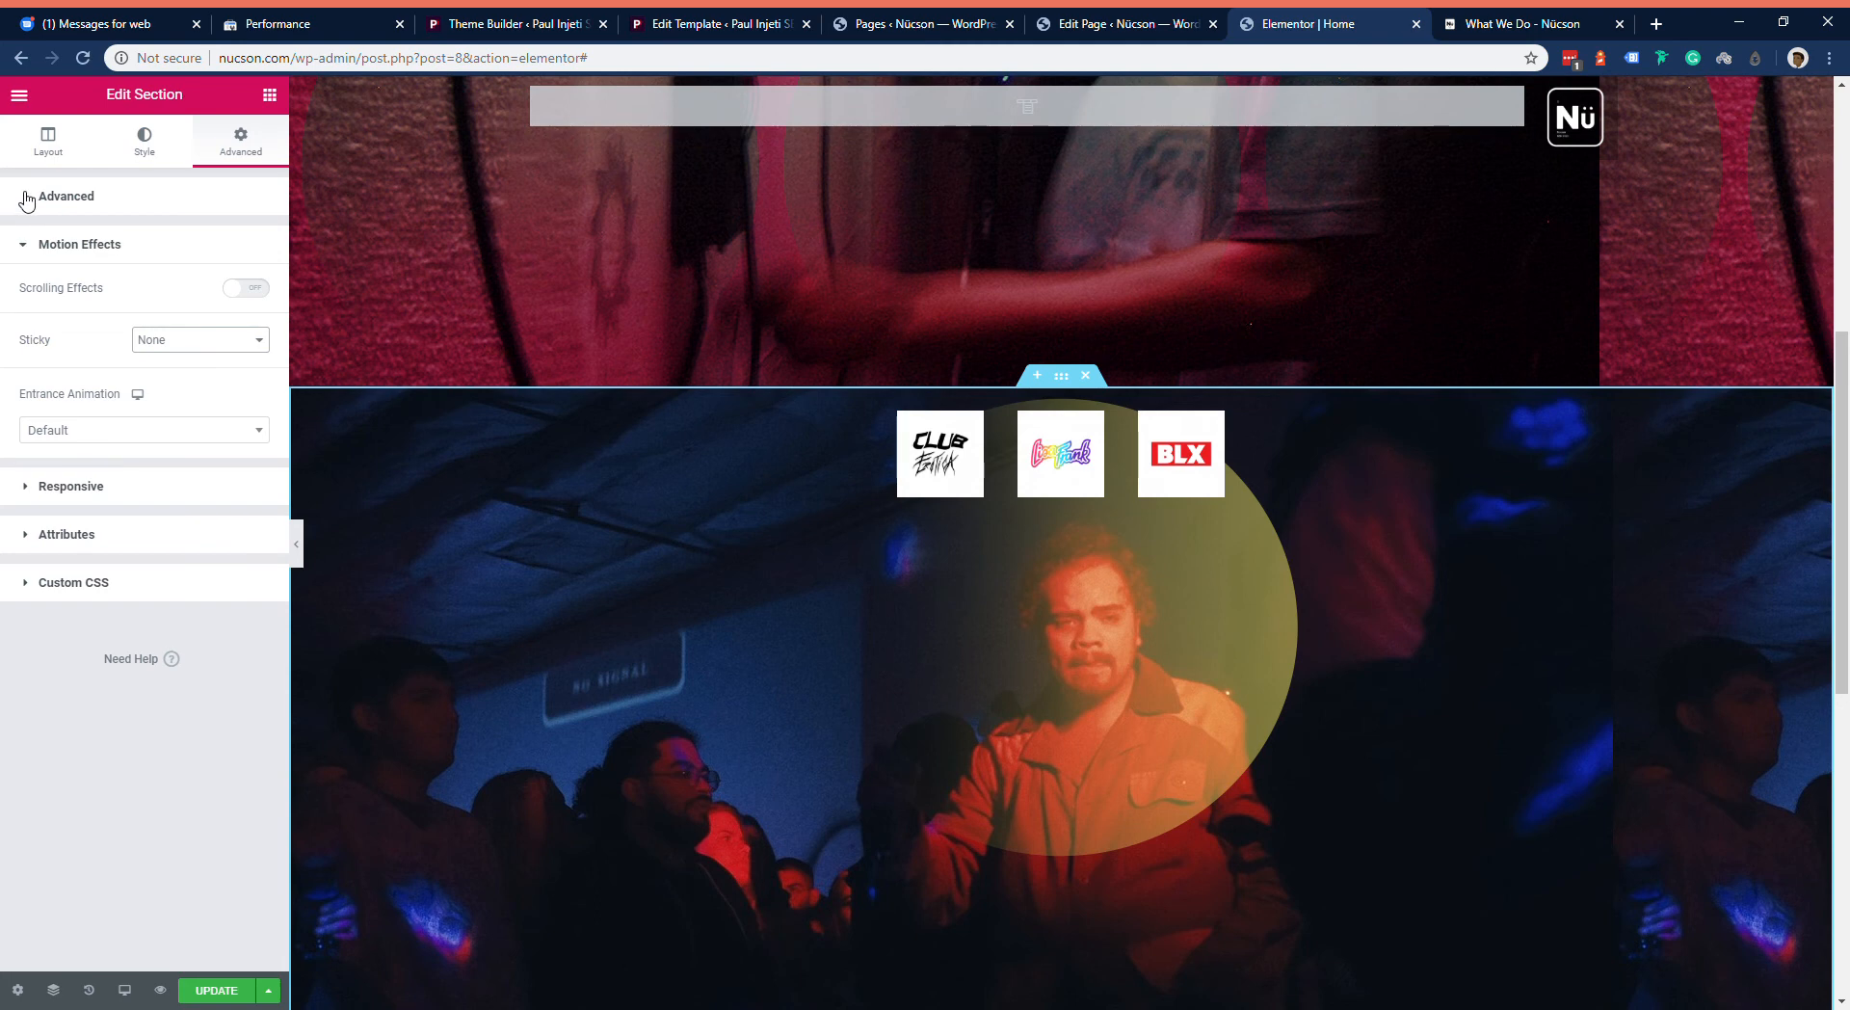
Step: Set the attachment of the club photo section's background image to Fixed
{"action": "left_click", "coordinate": [51, 160]}
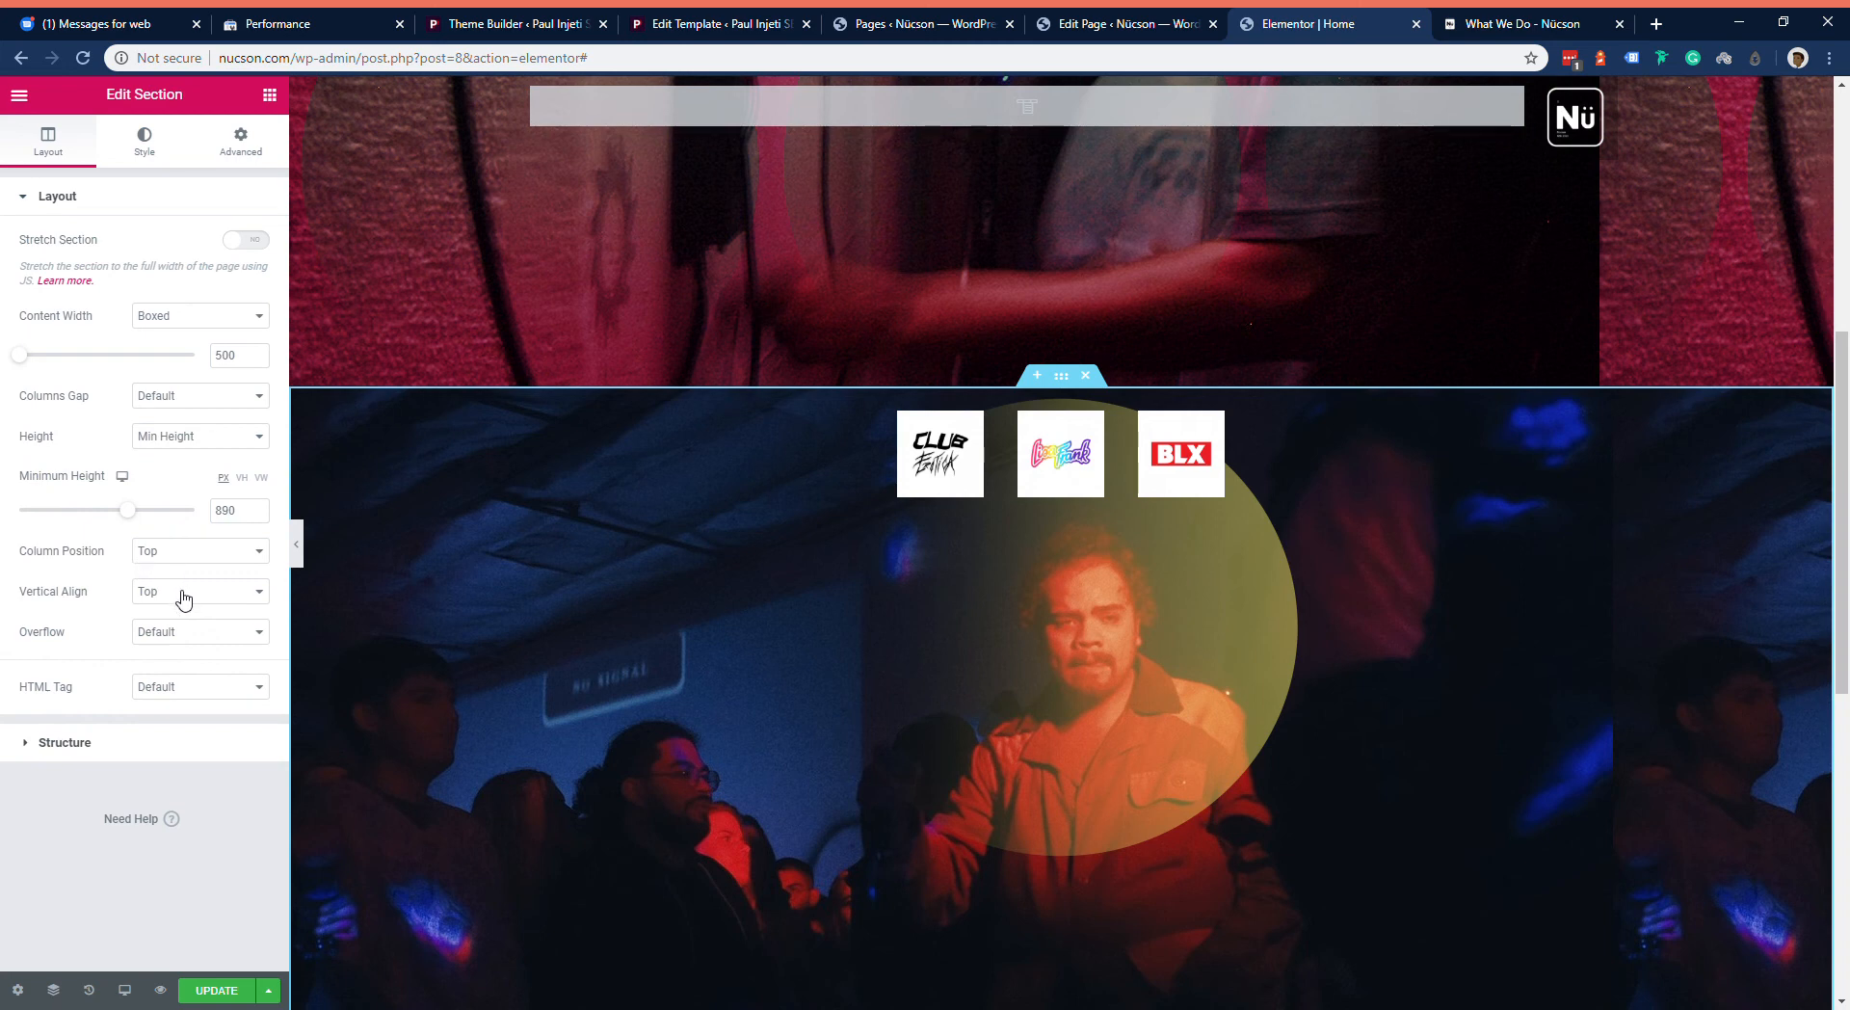
{"action": "left_click", "coordinate": [163, 137]}
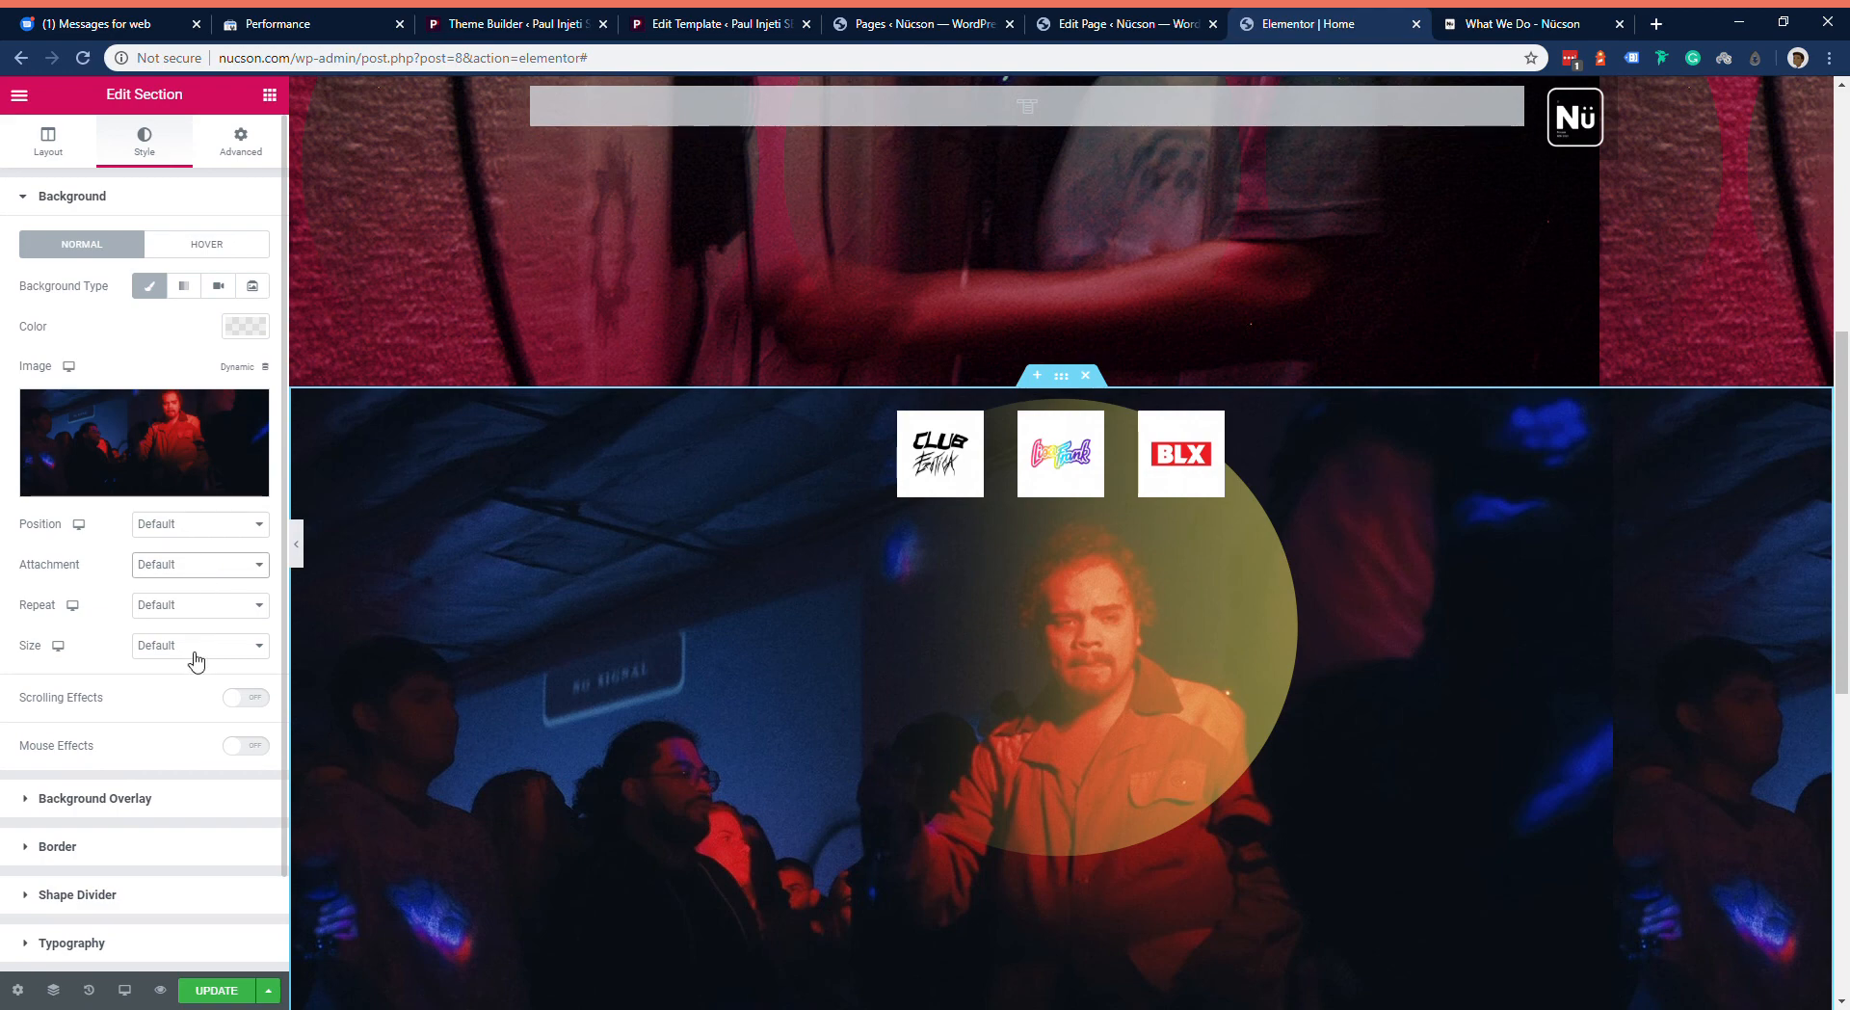
{"action": "left_click", "coordinate": [195, 656]}
Step: Examine how the fixed club photo moves relative to the logos, circle overlay and neighbouring sections
{"action": "scroll", "coordinate": [507, 594], "scroll_direction": "down", "scroll_amount": 5}
{"action": "scroll", "coordinate": [519, 592], "scroll_direction": "up", "scroll_amount": 7}
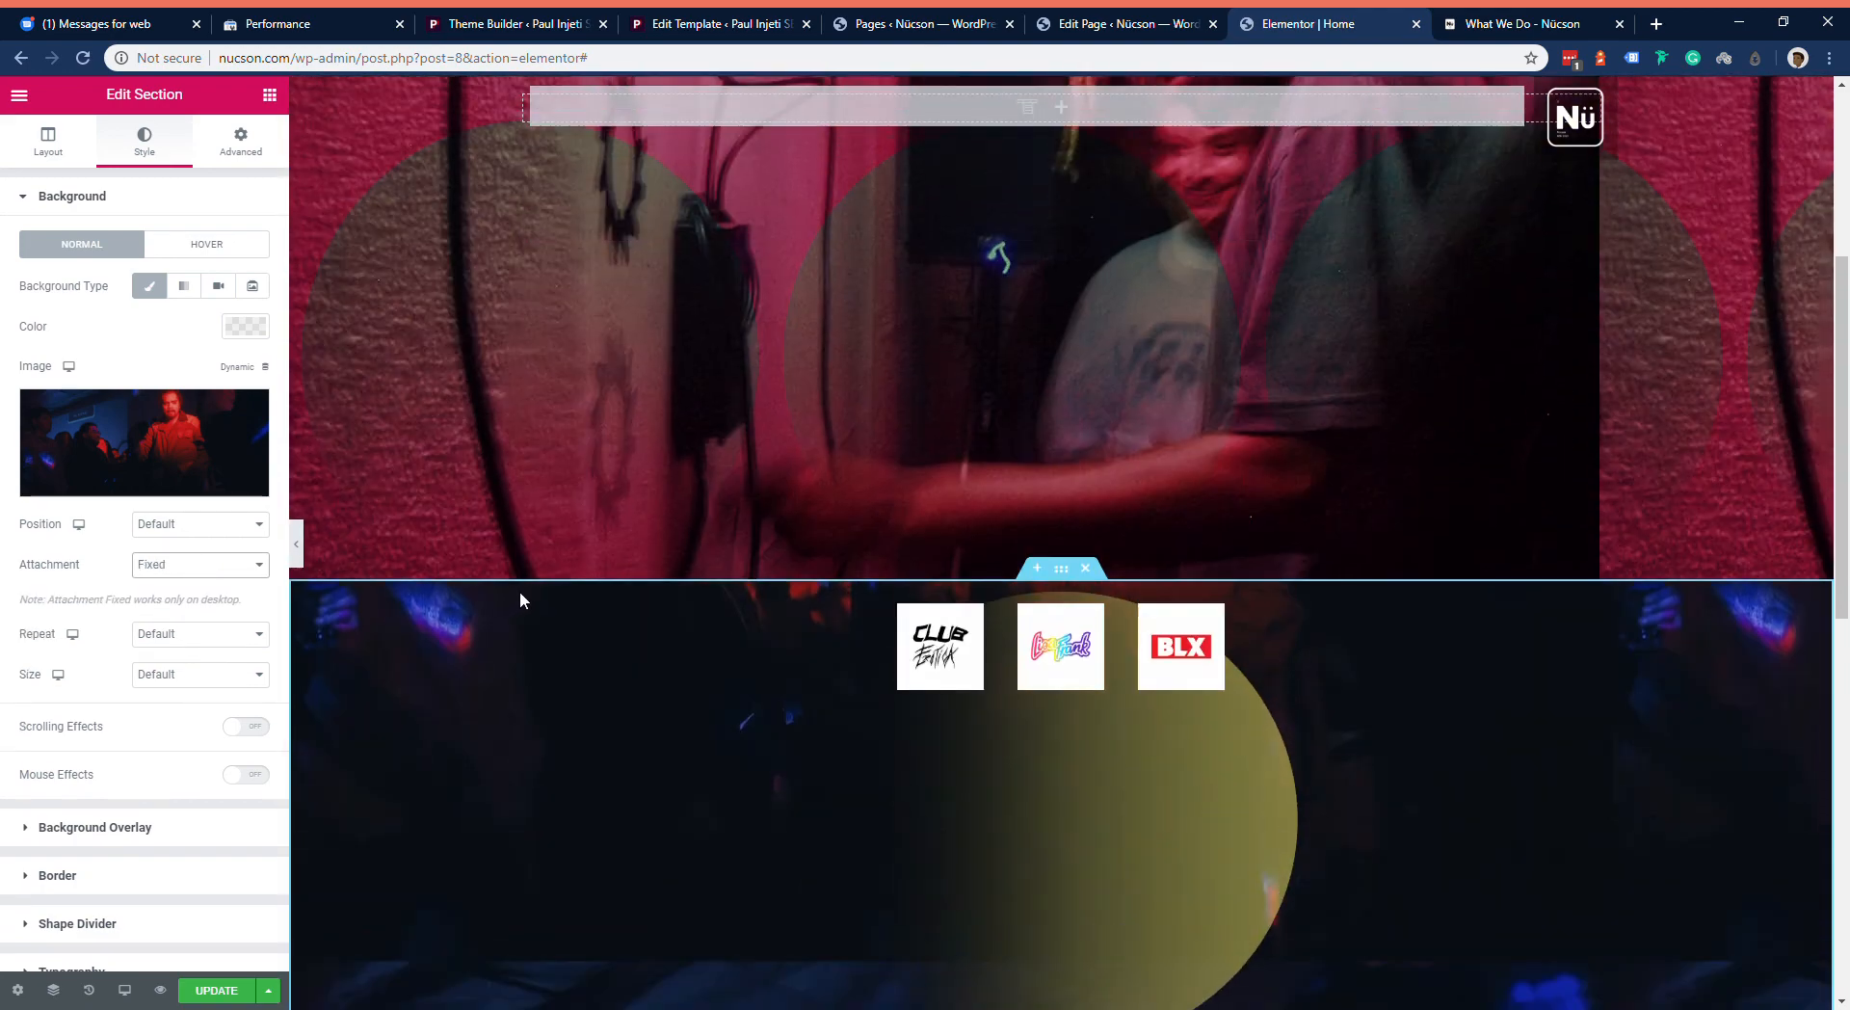
{"action": "scroll", "coordinate": [520, 592], "scroll_direction": "up", "scroll_amount": 3}
{"action": "scroll", "coordinate": [522, 586], "scroll_direction": "down", "scroll_amount": 7}
{"action": "scroll", "coordinate": [525, 579], "scroll_direction": "up", "scroll_amount": 2}
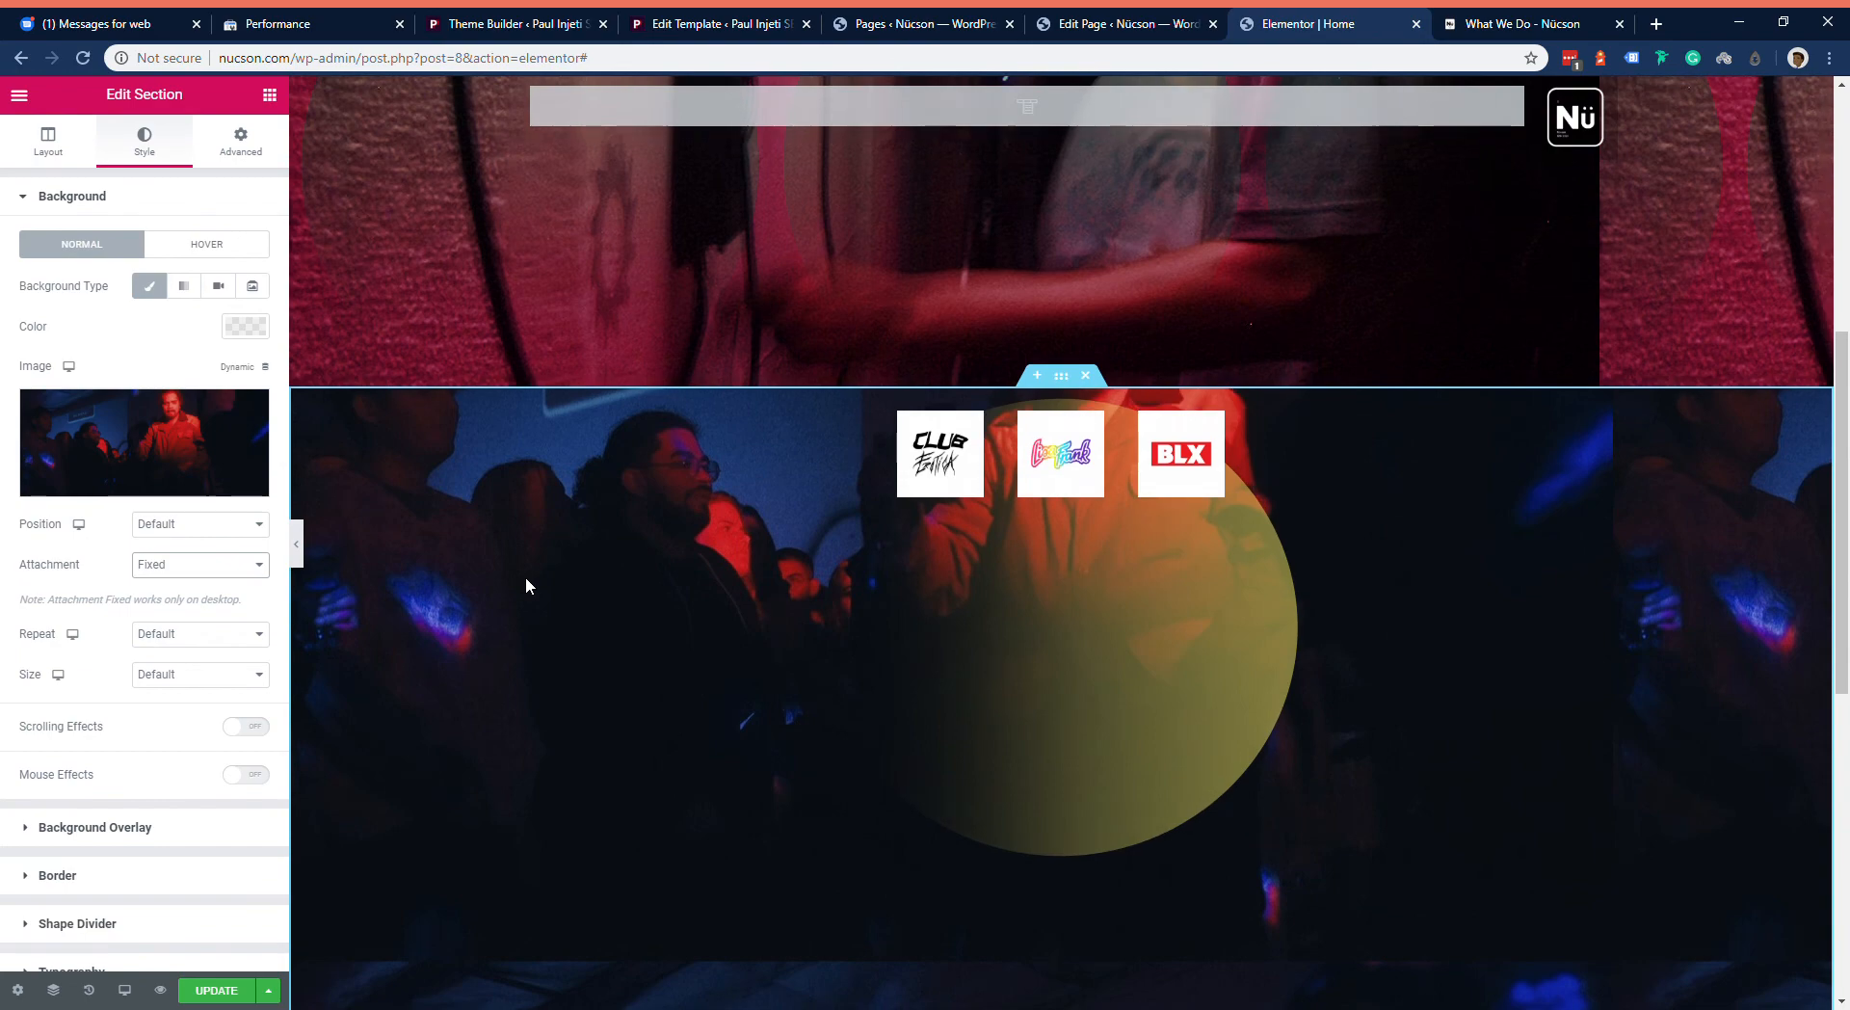
{"action": "scroll", "coordinate": [526, 584], "scroll_direction": "down", "scroll_amount": 3}
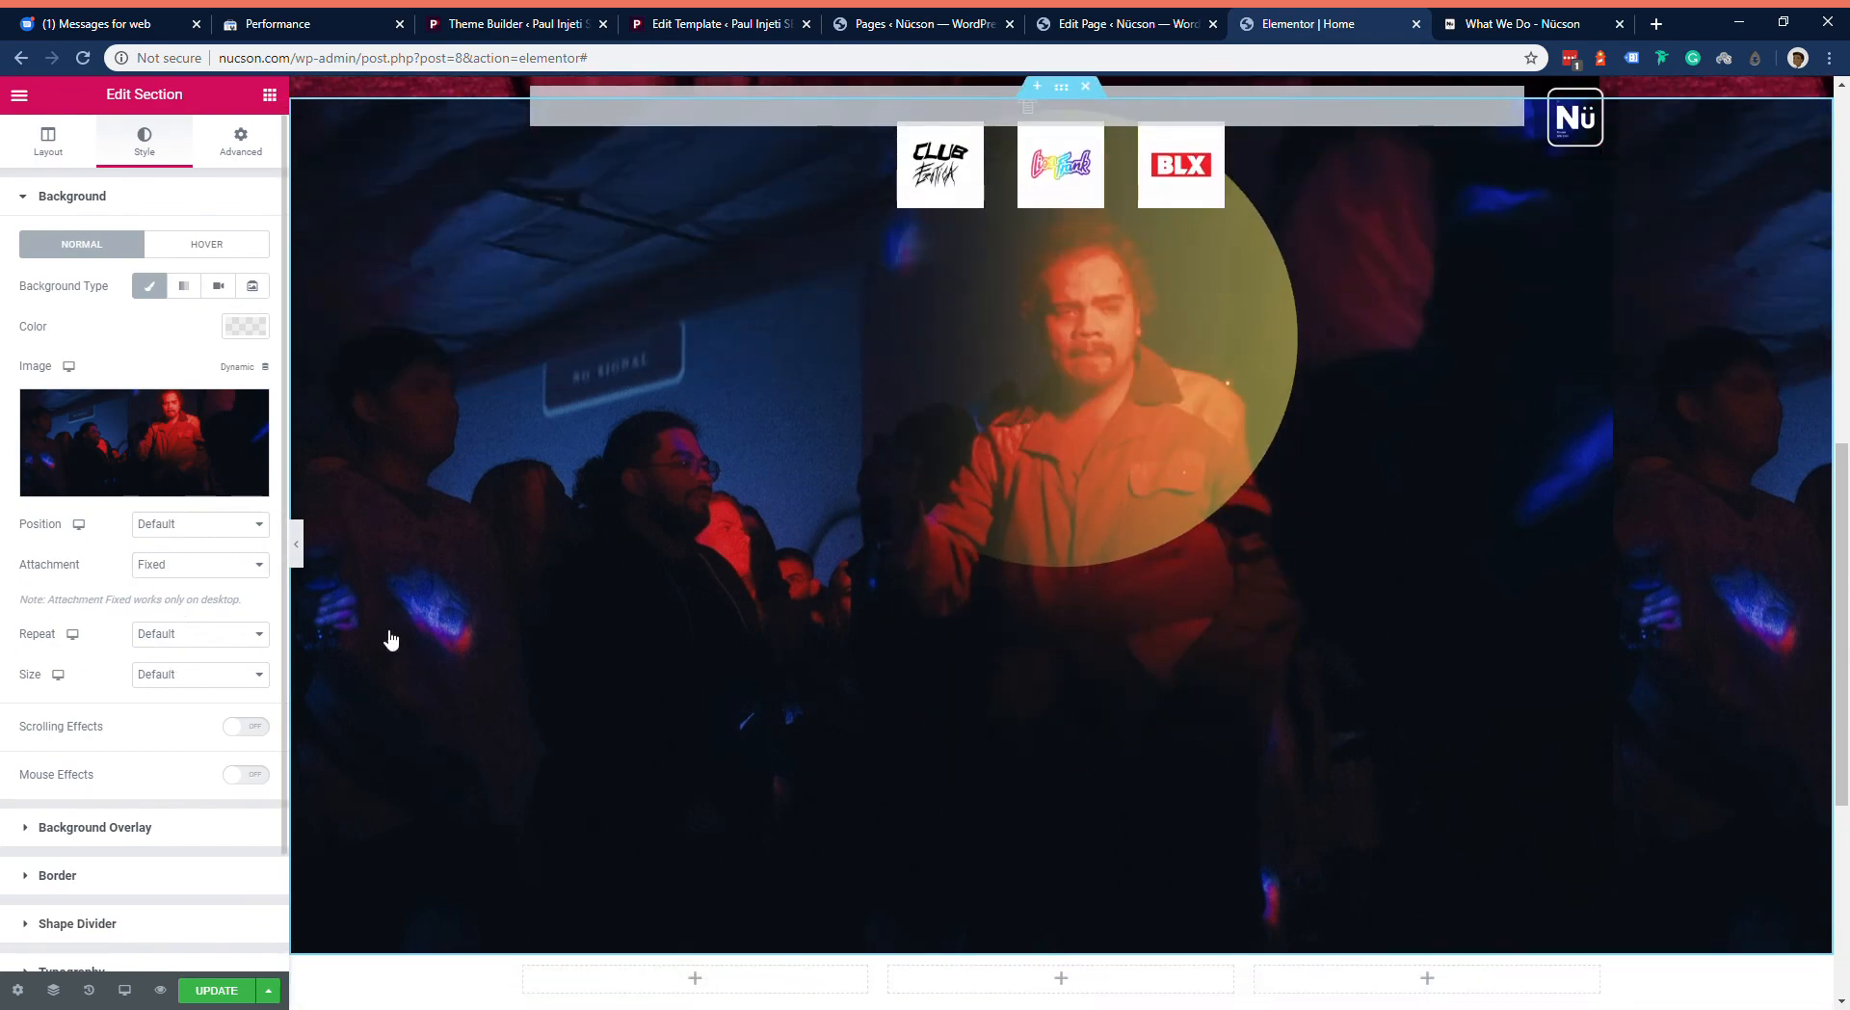
{"action": "scroll", "coordinate": [642, 577], "scroll_direction": "down", "scroll_amount": 4}
{"action": "scroll", "coordinate": [640, 576], "scroll_direction": "up", "scroll_amount": 8}
{"action": "scroll", "coordinate": [640, 571], "scroll_direction": "down", "scroll_amount": 4}
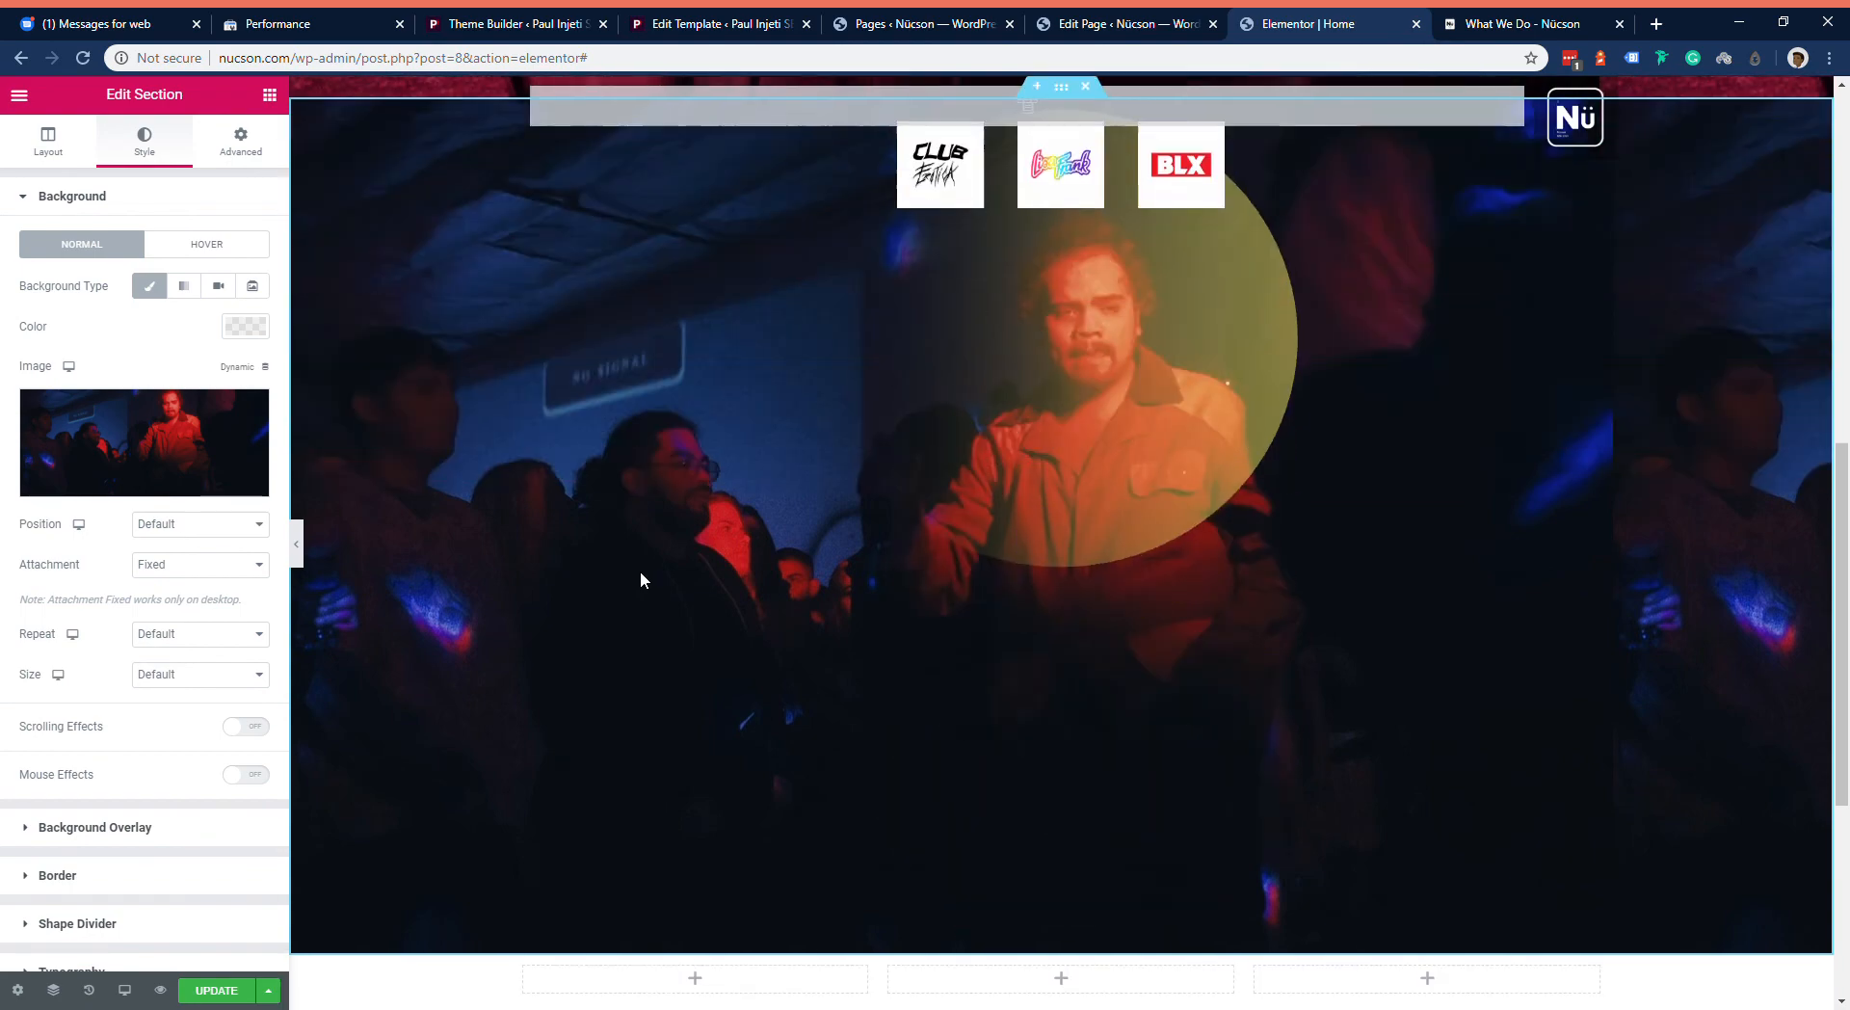
{"action": "scroll", "coordinate": [640, 570], "scroll_direction": "down", "scroll_amount": 2}
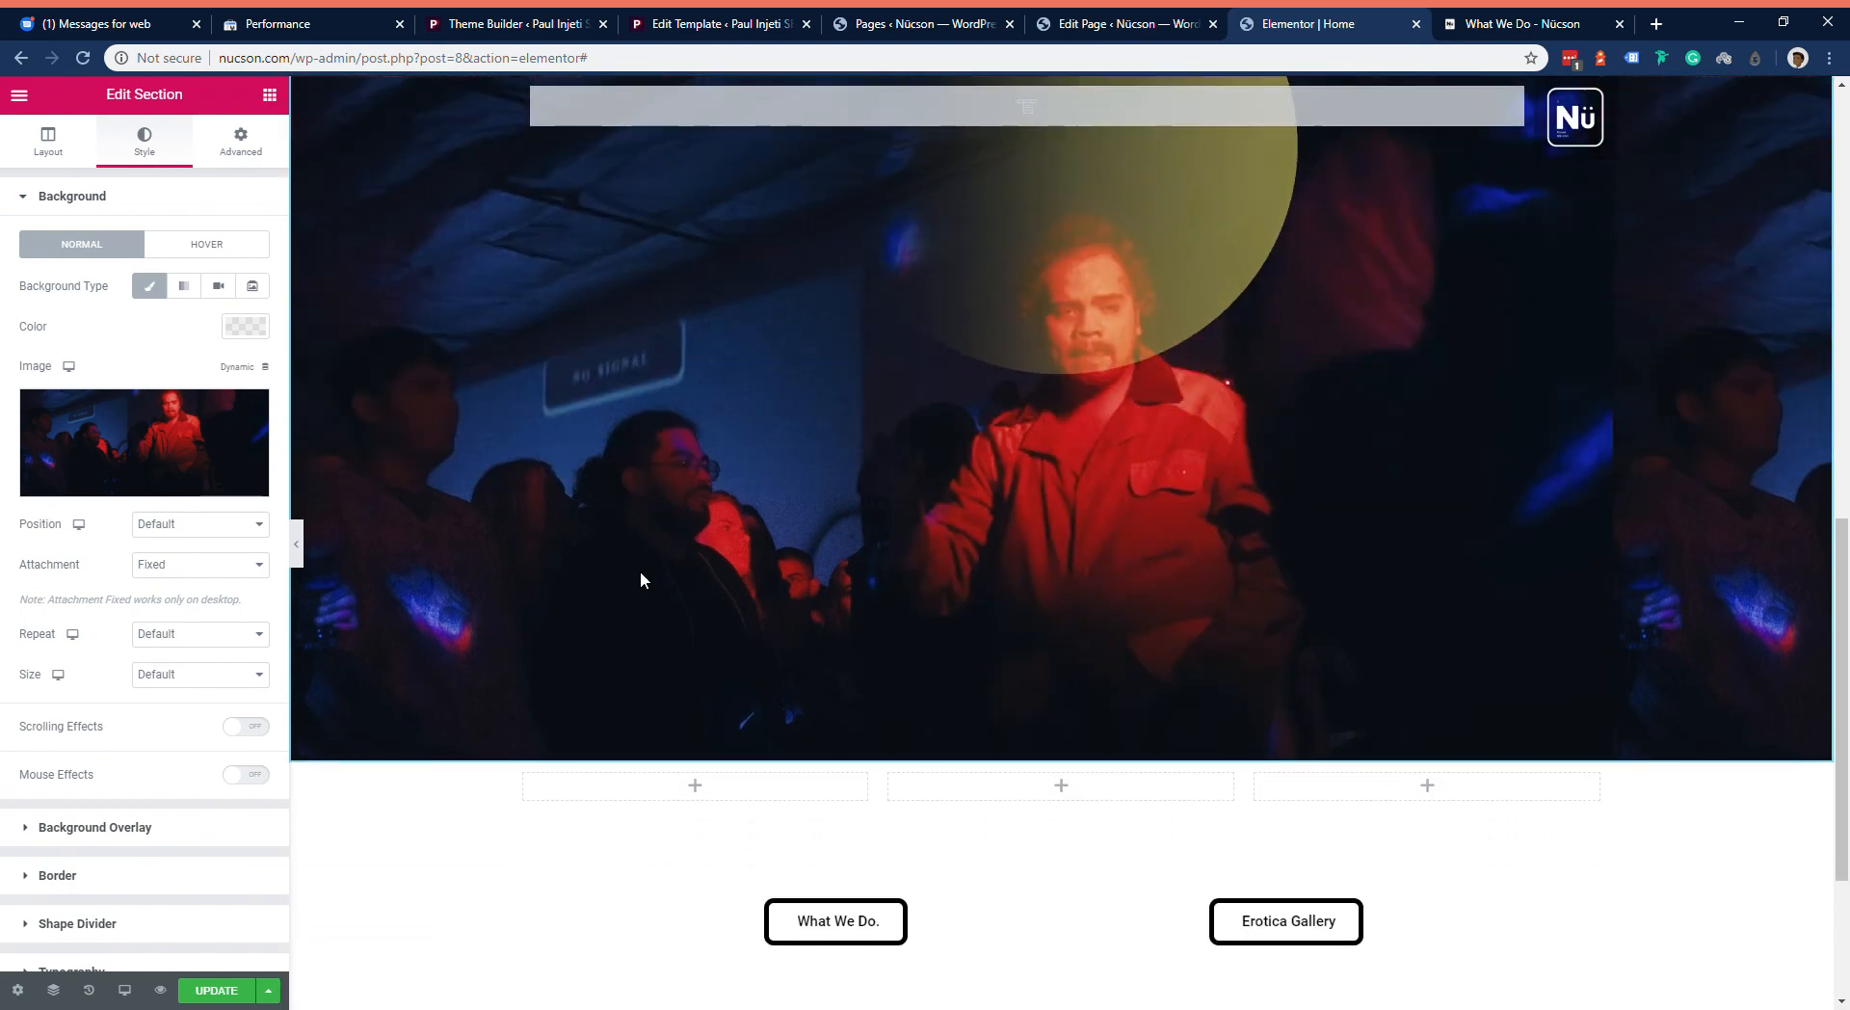
{"action": "scroll", "coordinate": [638, 576], "scroll_direction": "up", "scroll_amount": 1}
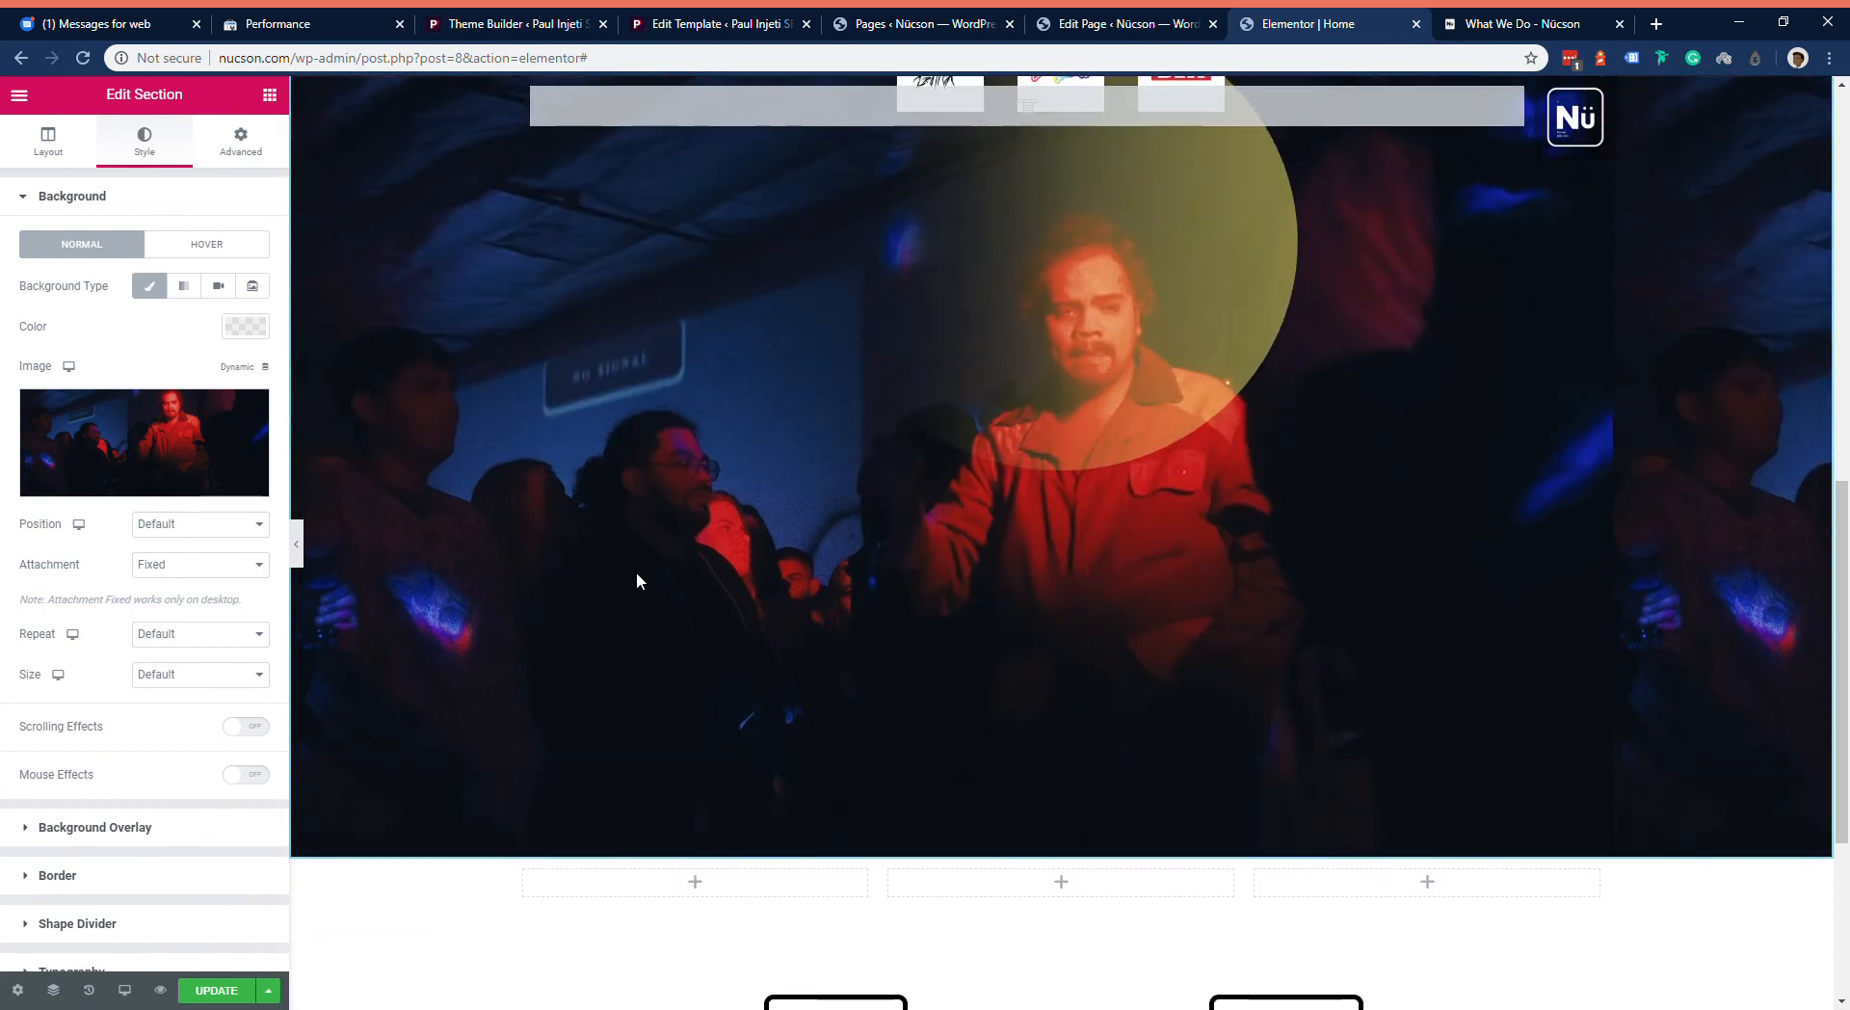
Step: Set the club photo background image to No-repeat with its size set to Cover
{"action": "left_click", "coordinate": [206, 708]}
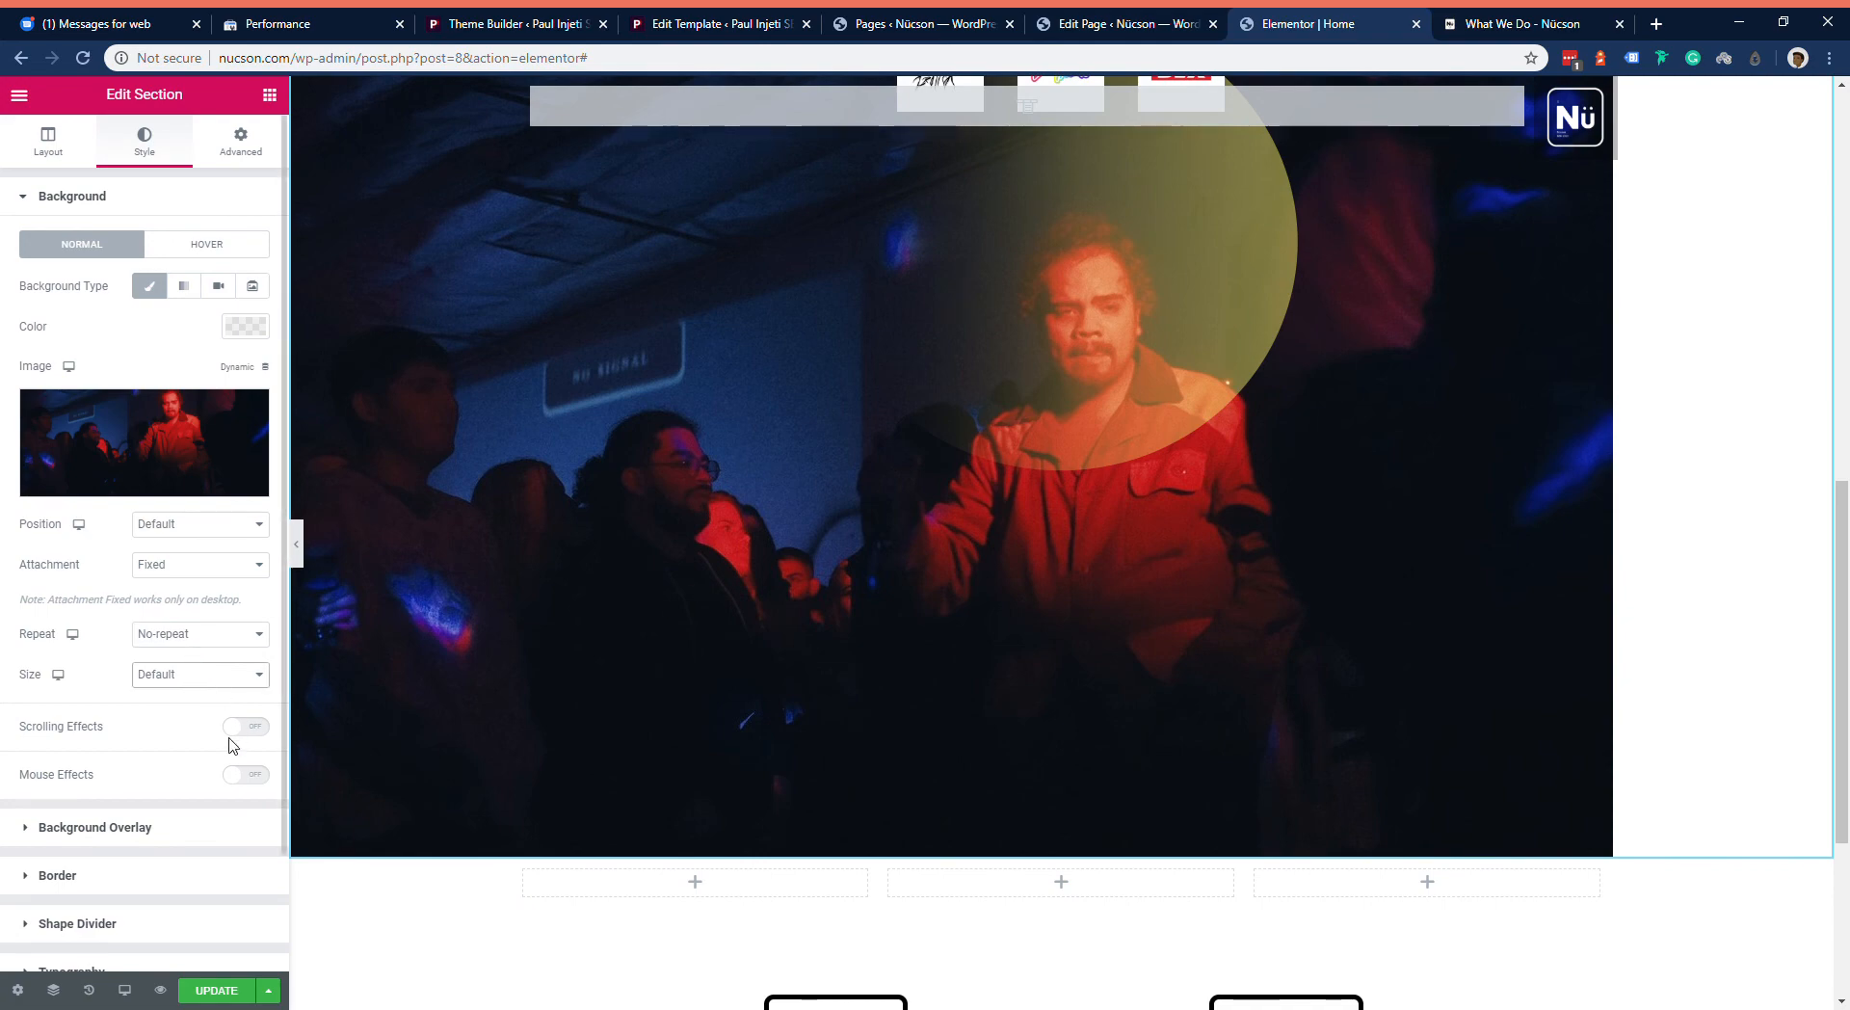
{"action": "left_click", "coordinate": [200, 768]}
{"action": "scroll", "coordinate": [746, 628], "scroll_direction": "down", "scroll_amount": 2}
{"action": "scroll", "coordinate": [746, 628], "scroll_direction": "up", "scroll_amount": 4}
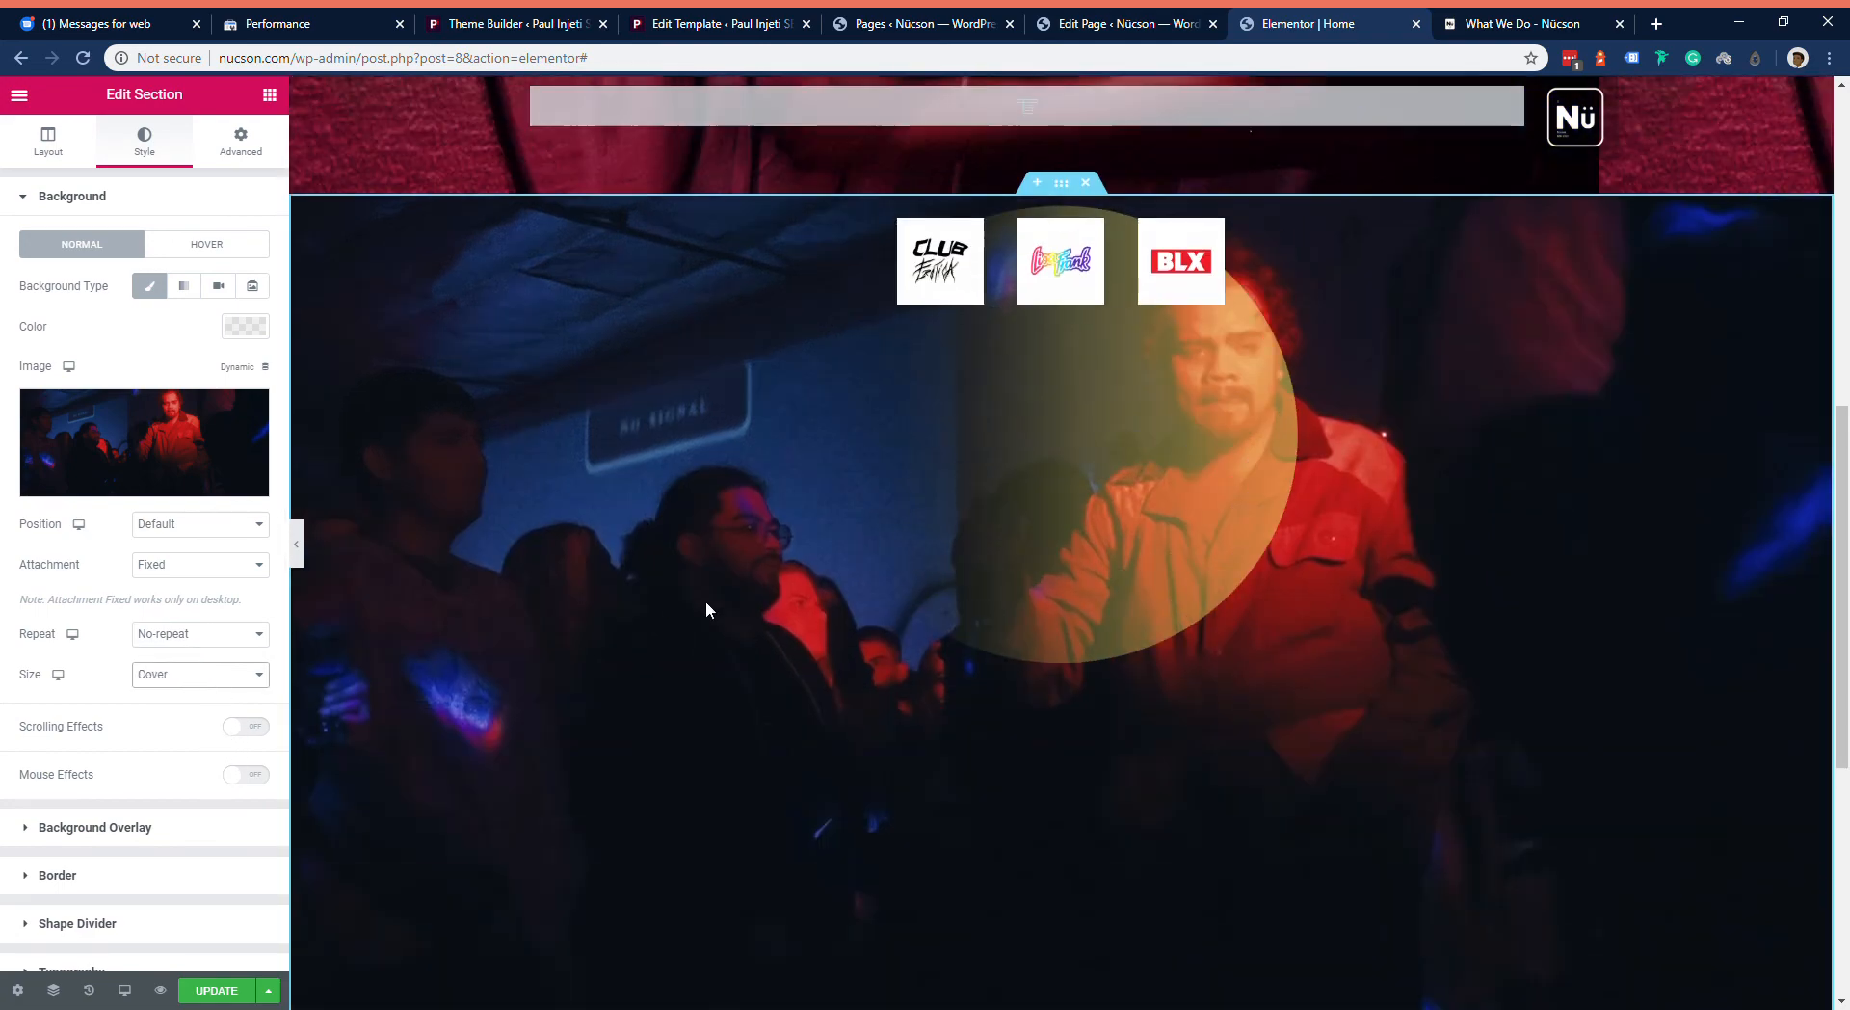
{"action": "scroll", "coordinate": [705, 602], "scroll_direction": "up", "scroll_amount": 3}
{"action": "scroll", "coordinate": [704, 597], "scroll_direction": "down", "scroll_amount": 5}
{"action": "scroll", "coordinate": [704, 596], "scroll_direction": "up", "scroll_amount": 2}
{"action": "scroll", "coordinate": [704, 604], "scroll_direction": "up", "scroll_amount": 1}
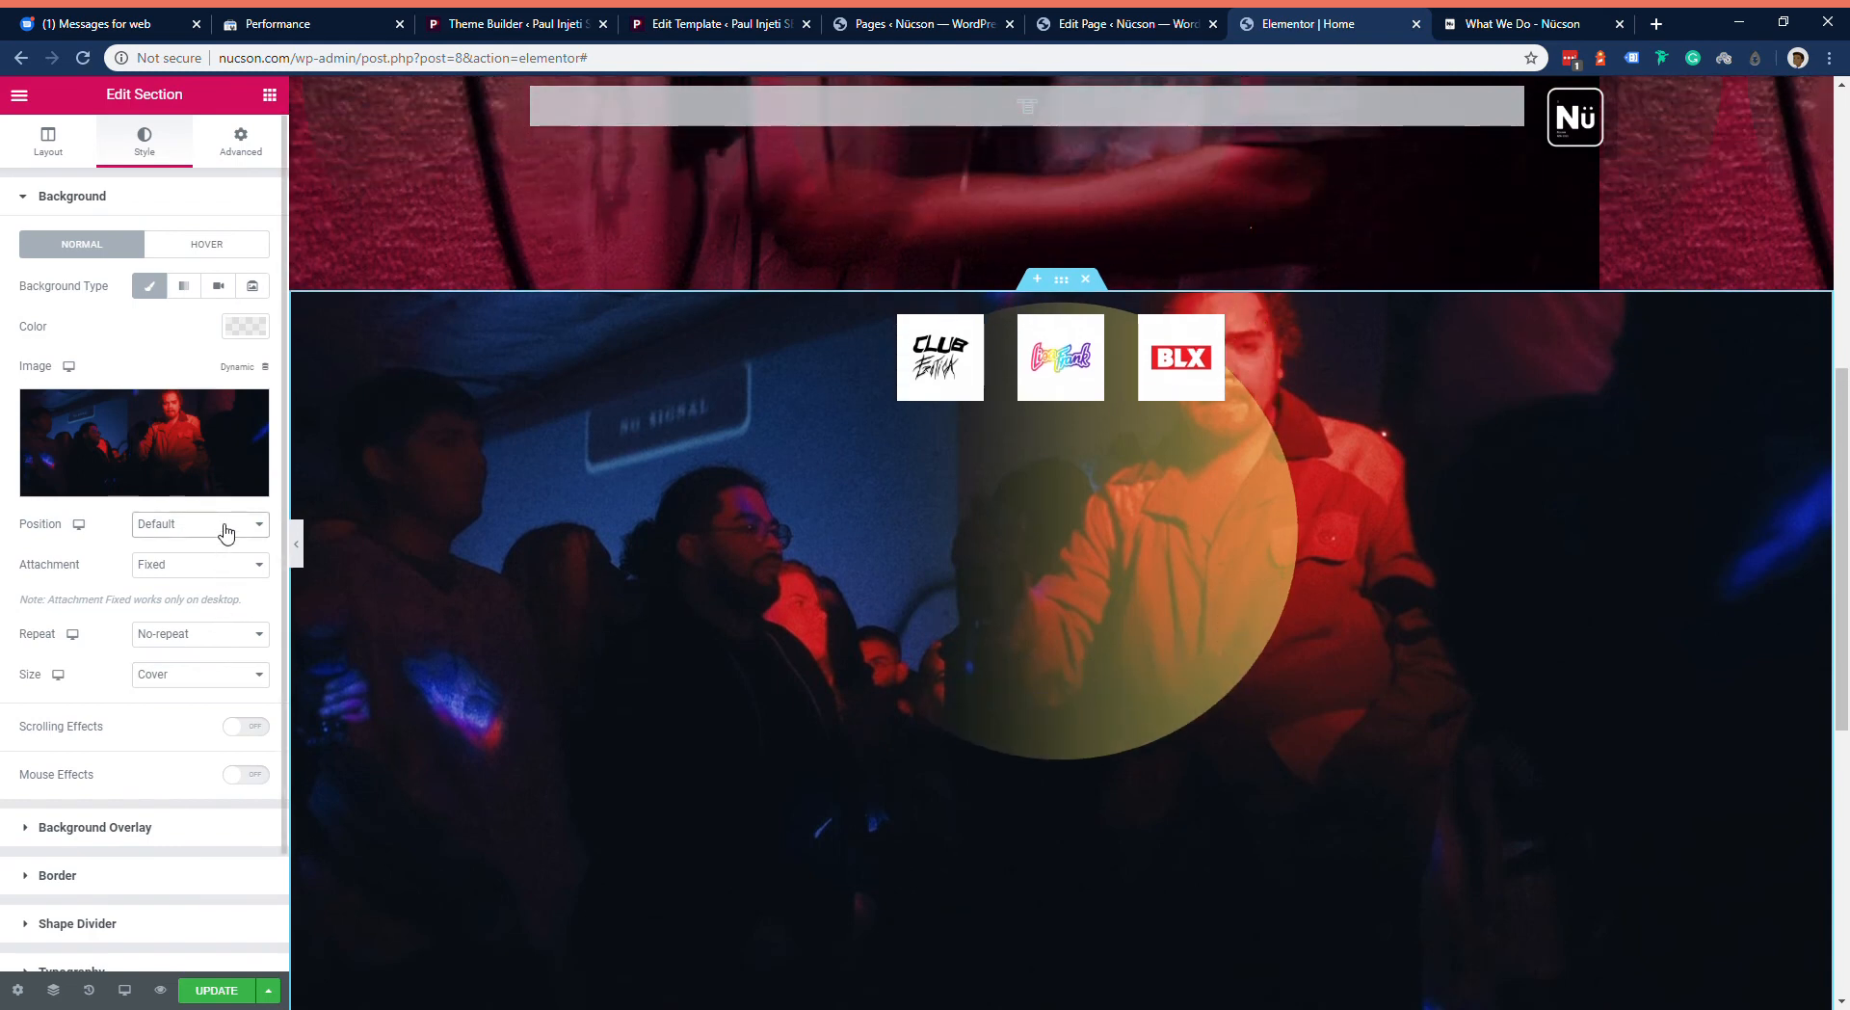
Step: Set the attachment of the circle overlay image to Fixed
{"action": "left_click", "coordinate": [115, 828]}
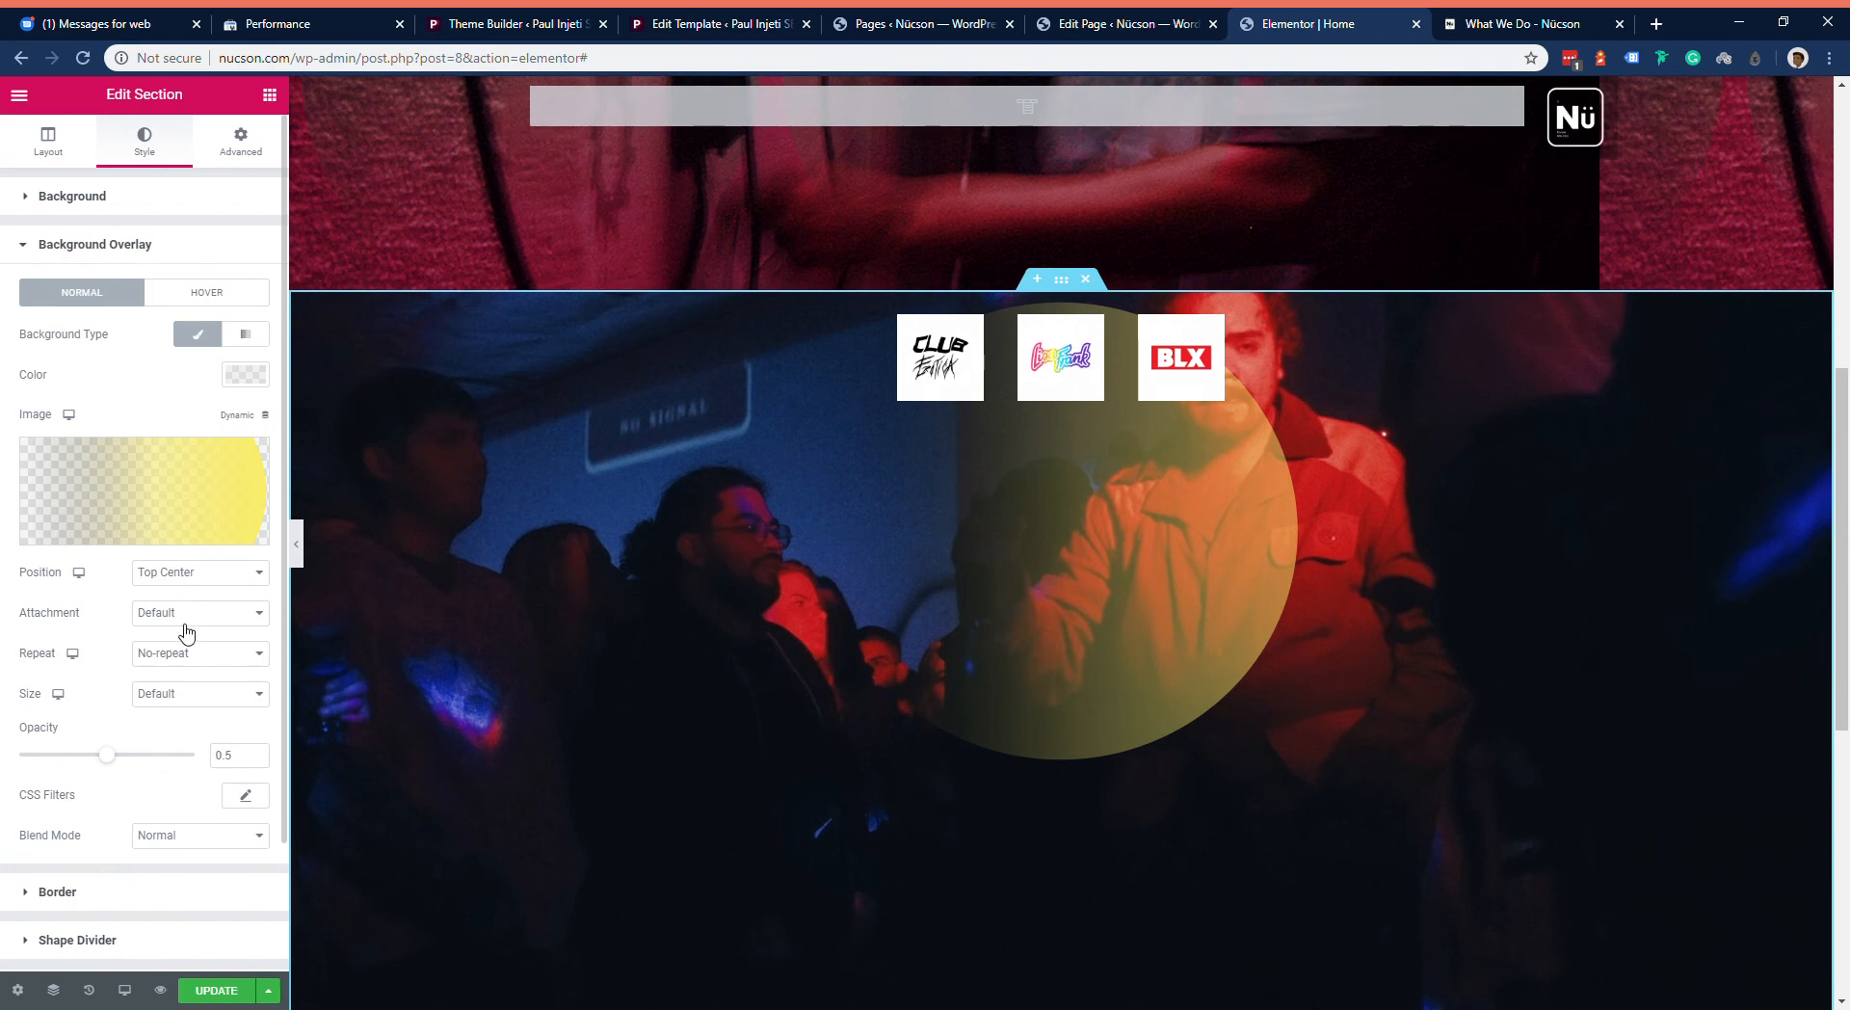
{"action": "left_click", "coordinate": [223, 673]}
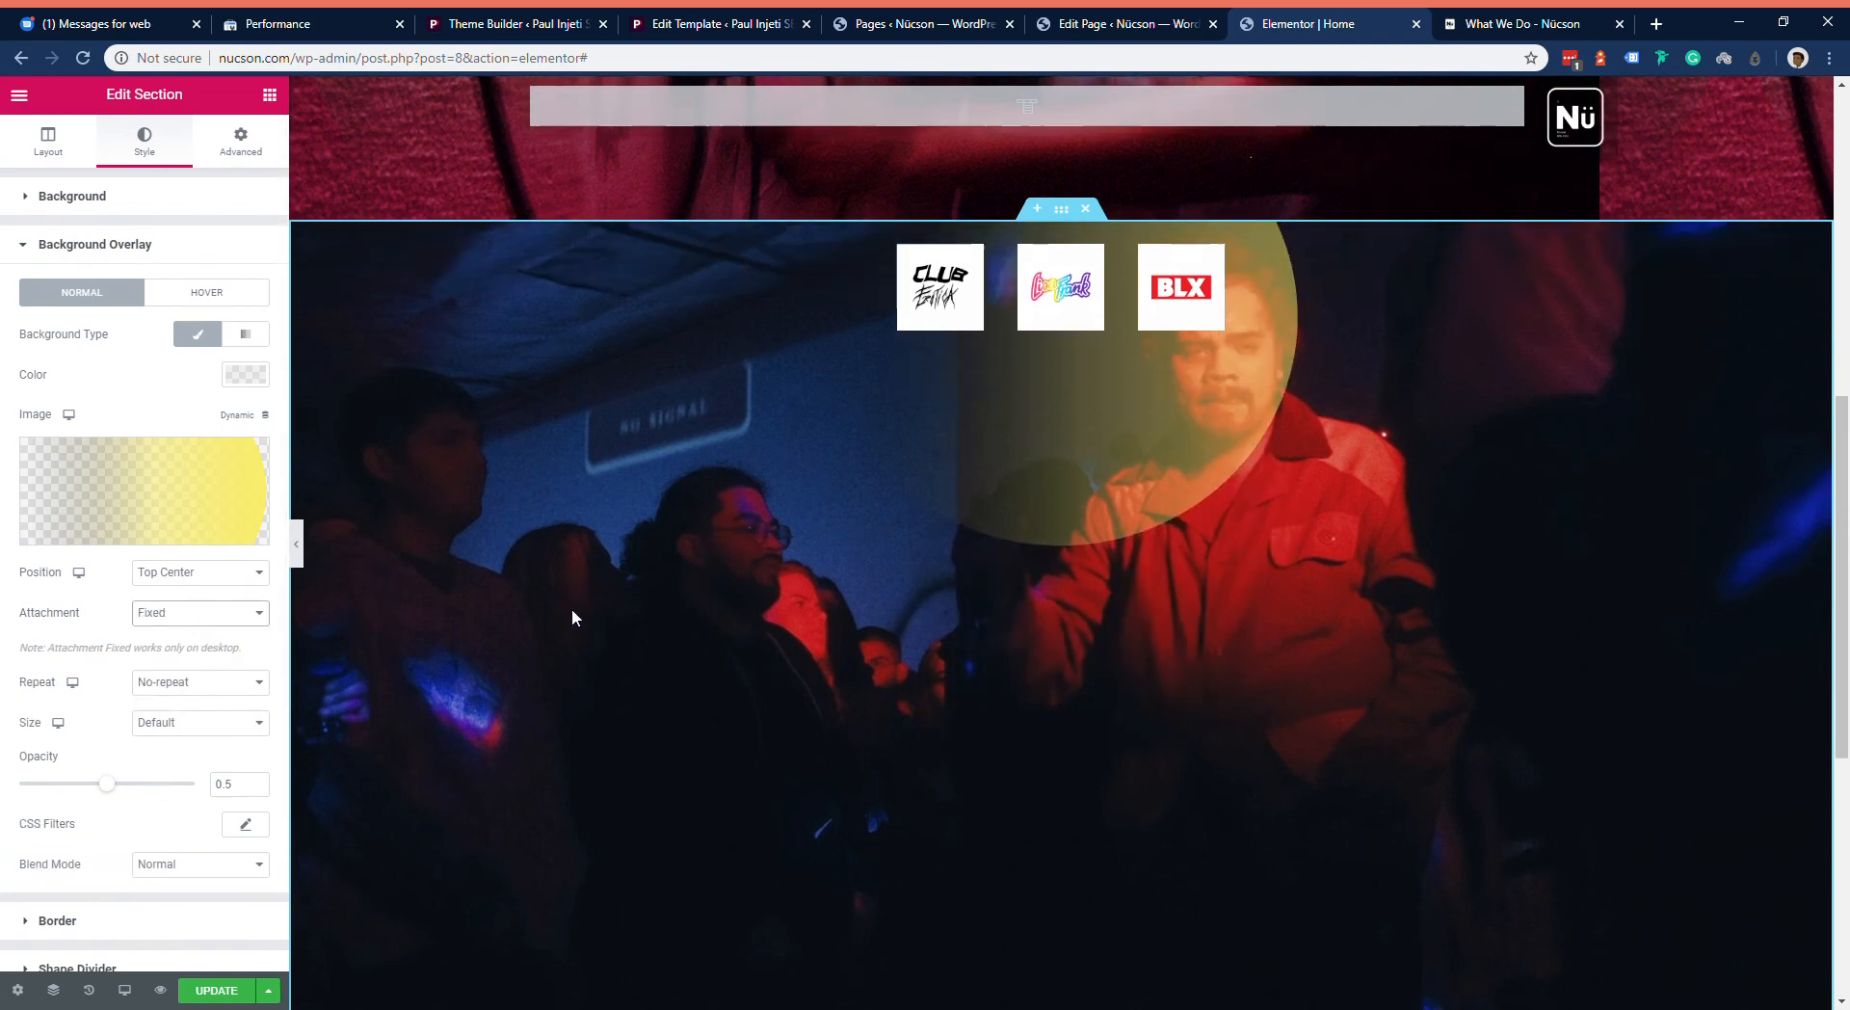
Step: Set the attachment of the club photo section's background image to Default
{"action": "scroll", "coordinate": [580, 603], "scroll_direction": "down", "scroll_amount": 3}
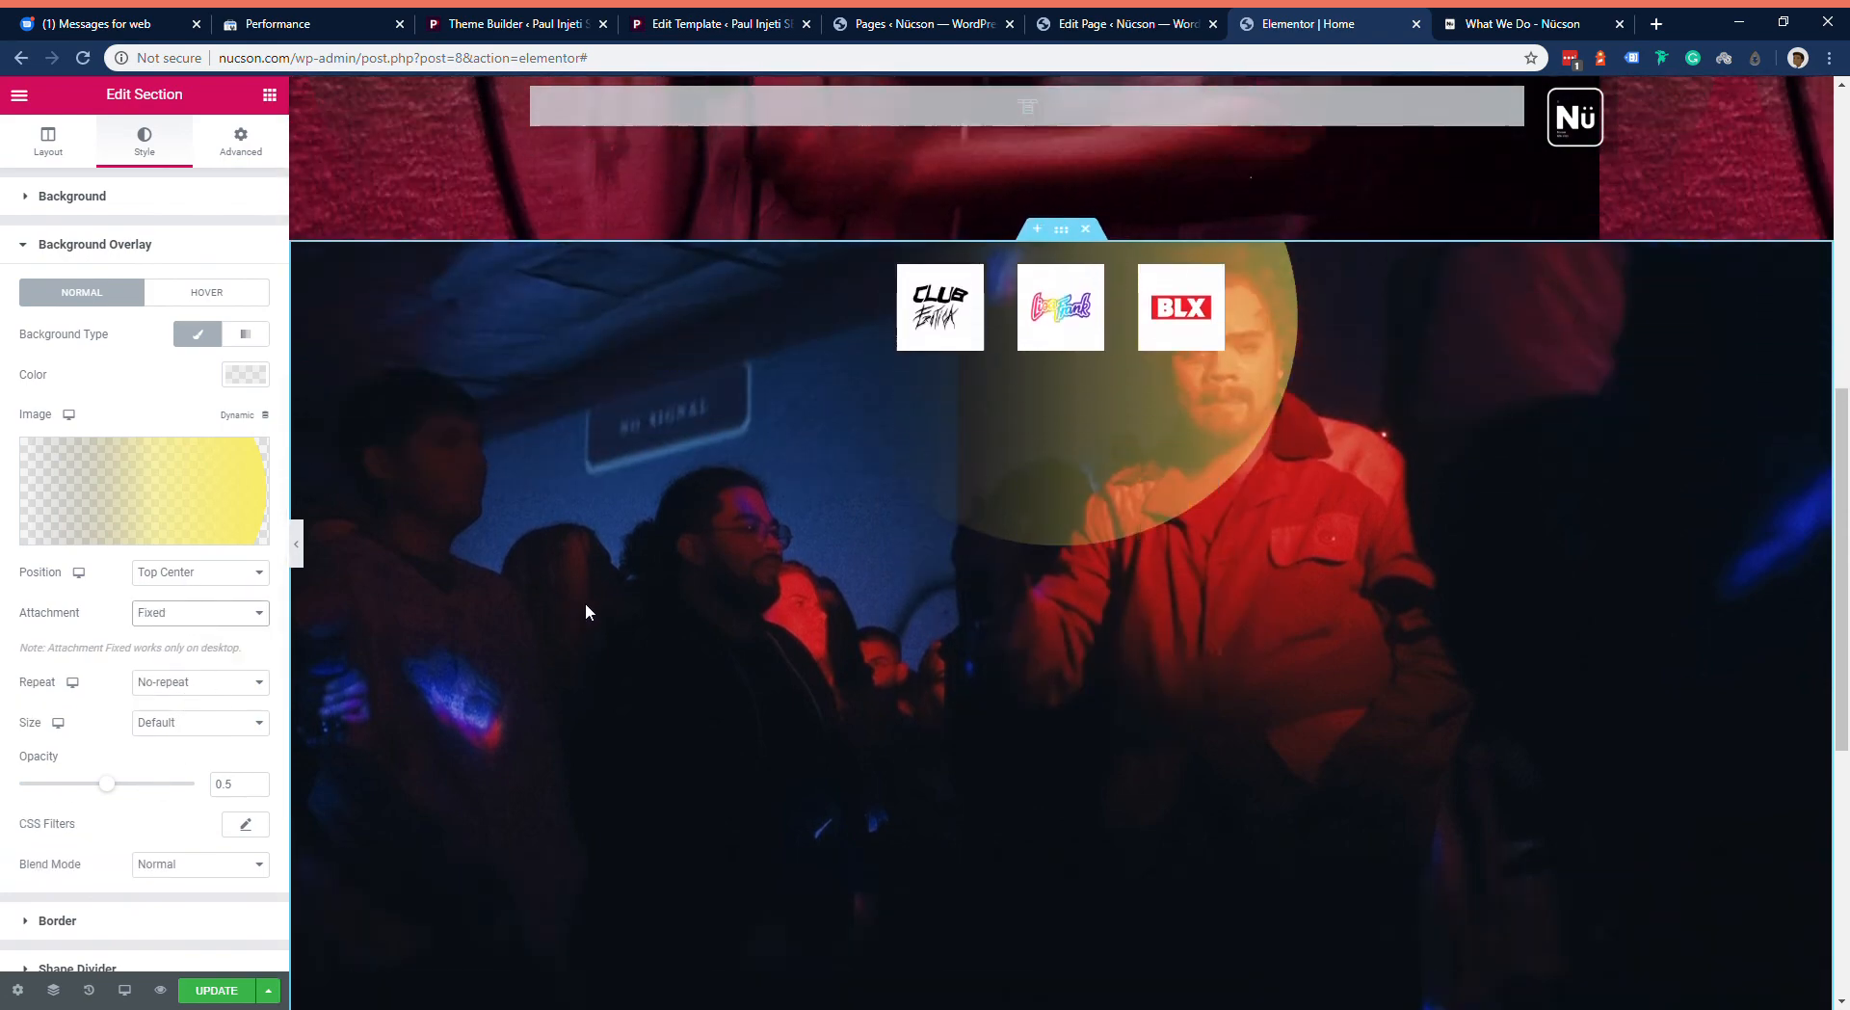
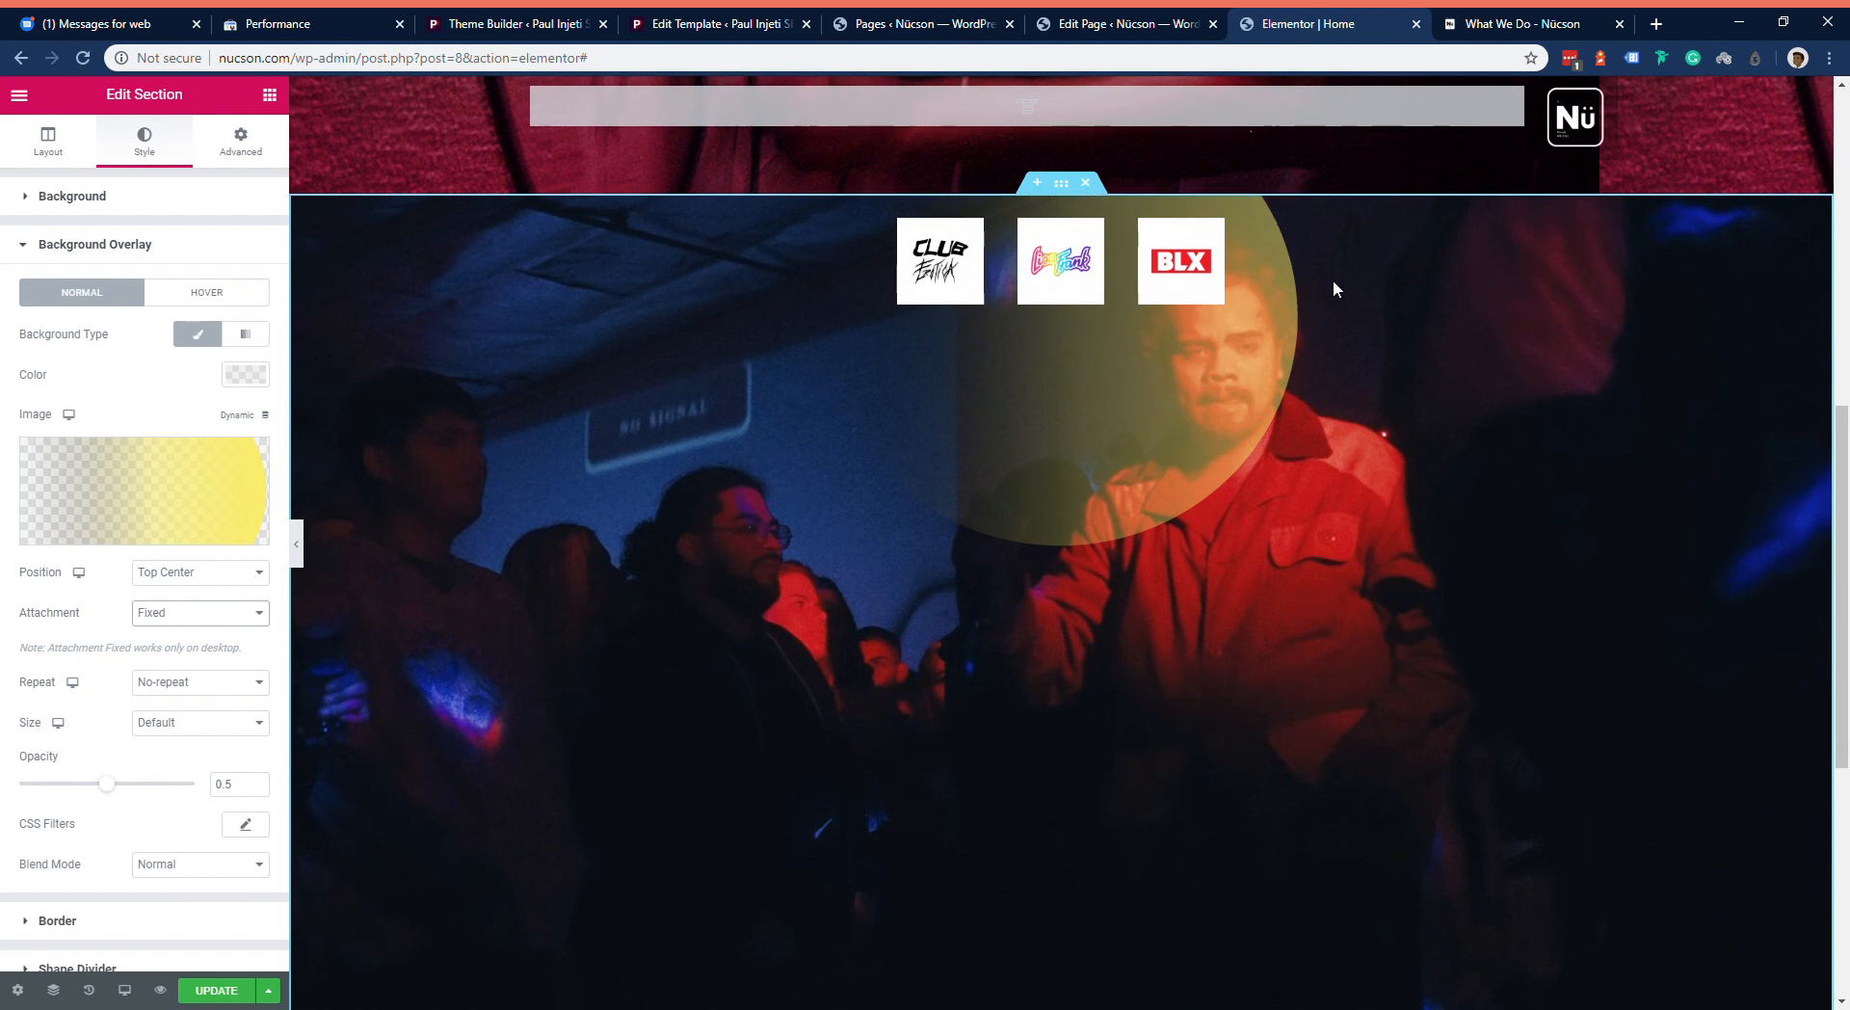
{"action": "scroll", "coordinate": [1301, 366], "scroll_direction": "up", "scroll_amount": 1}
{"action": "scroll", "coordinate": [1265, 453], "scroll_direction": "up", "scroll_amount": 5}
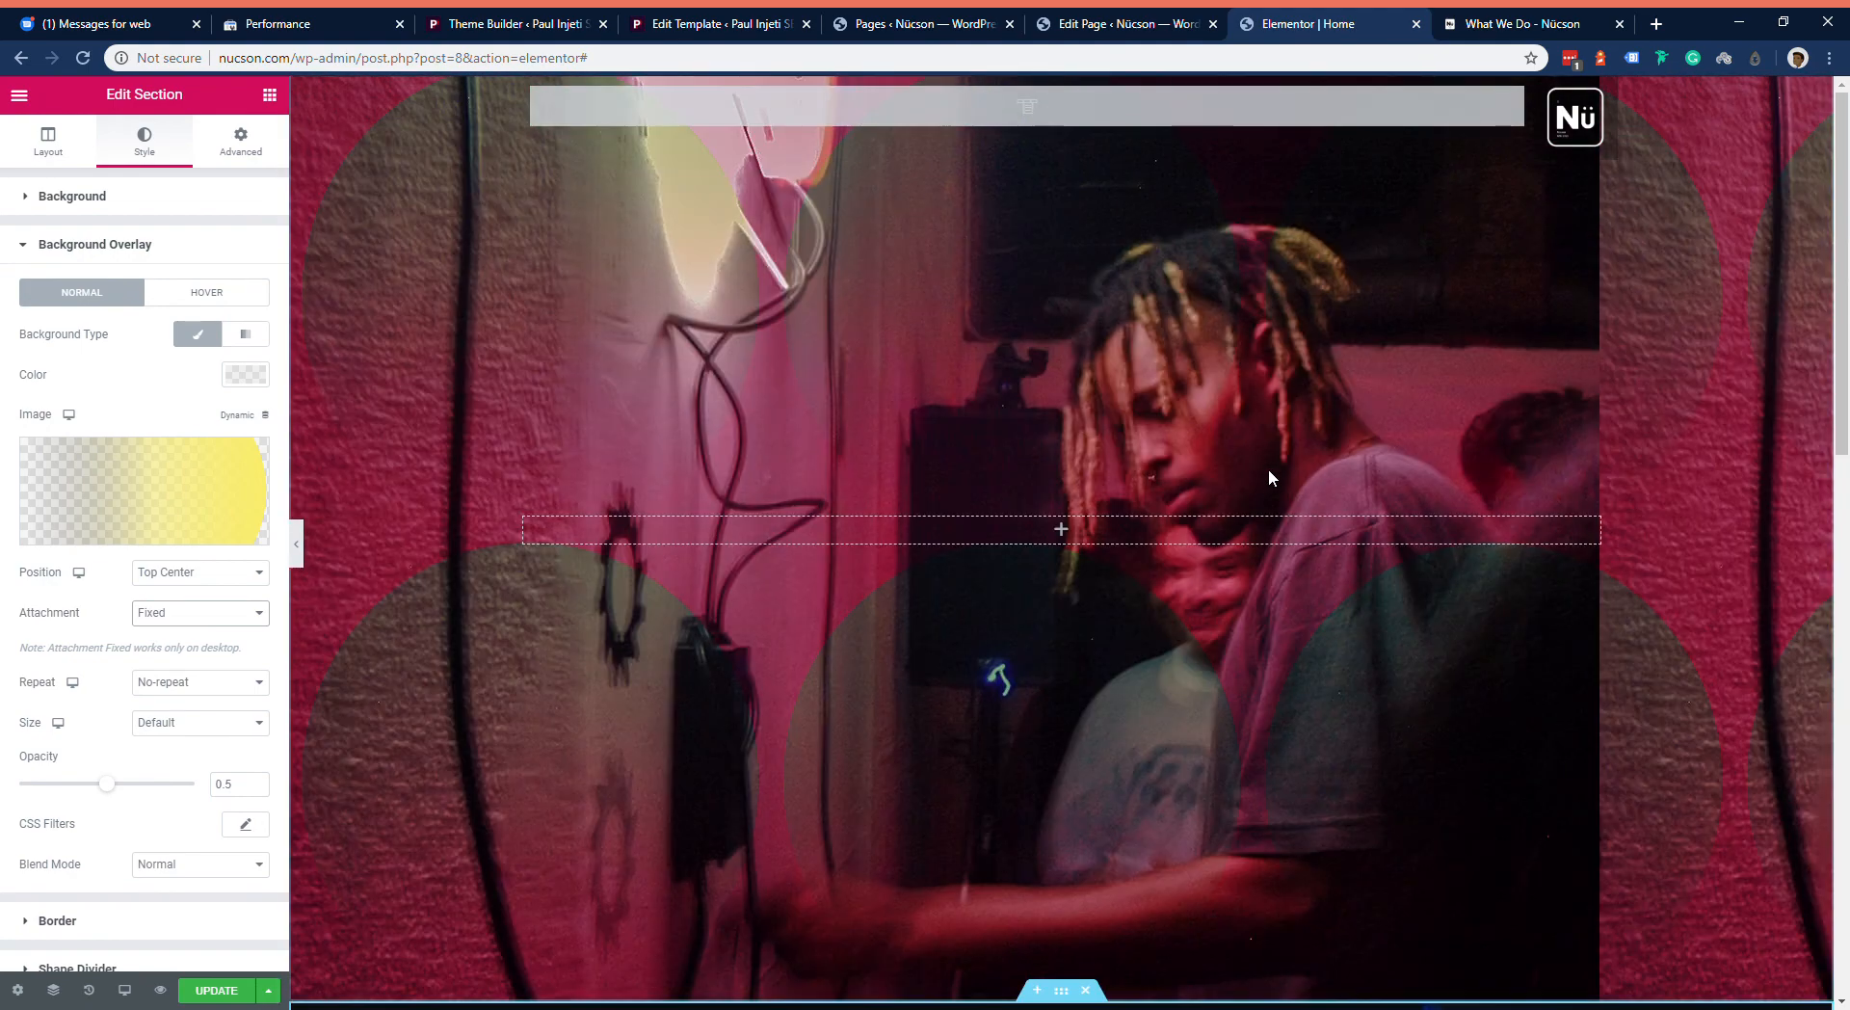
{"action": "scroll", "coordinate": [1268, 470], "scroll_direction": "down", "scroll_amount": 5}
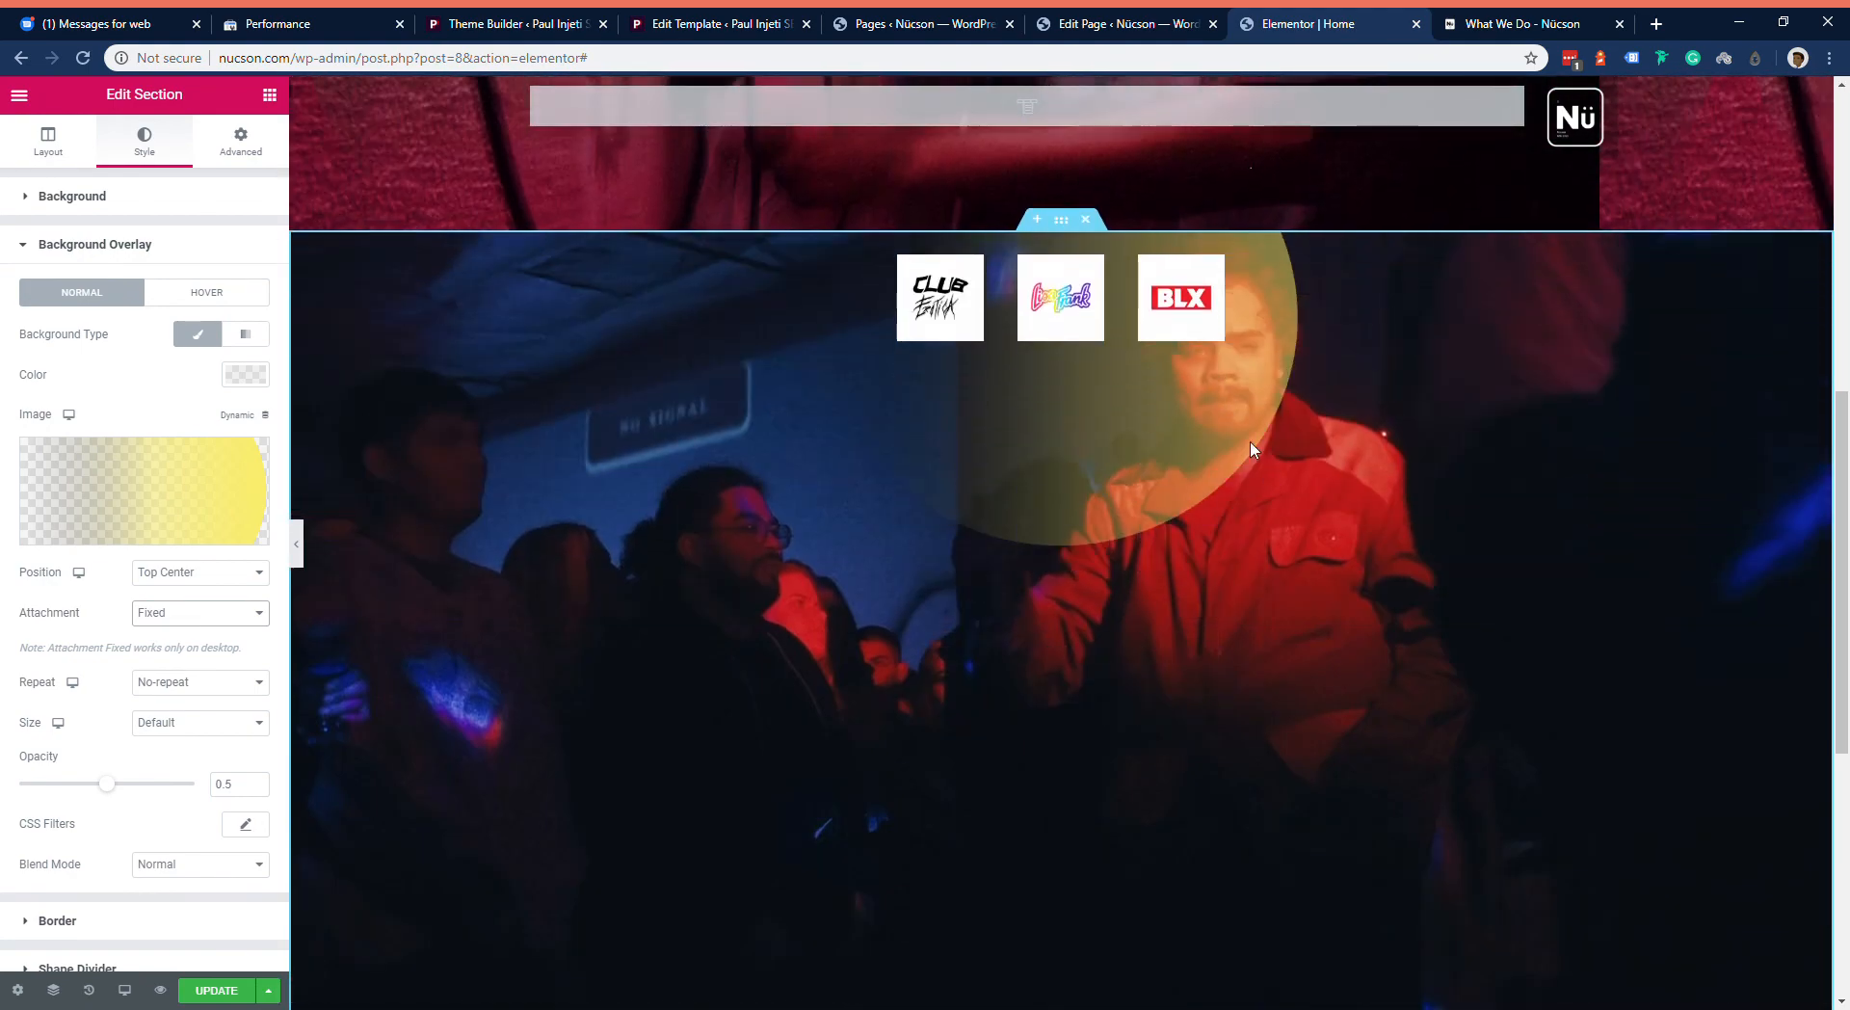
{"action": "left_click", "coordinate": [198, 221]}
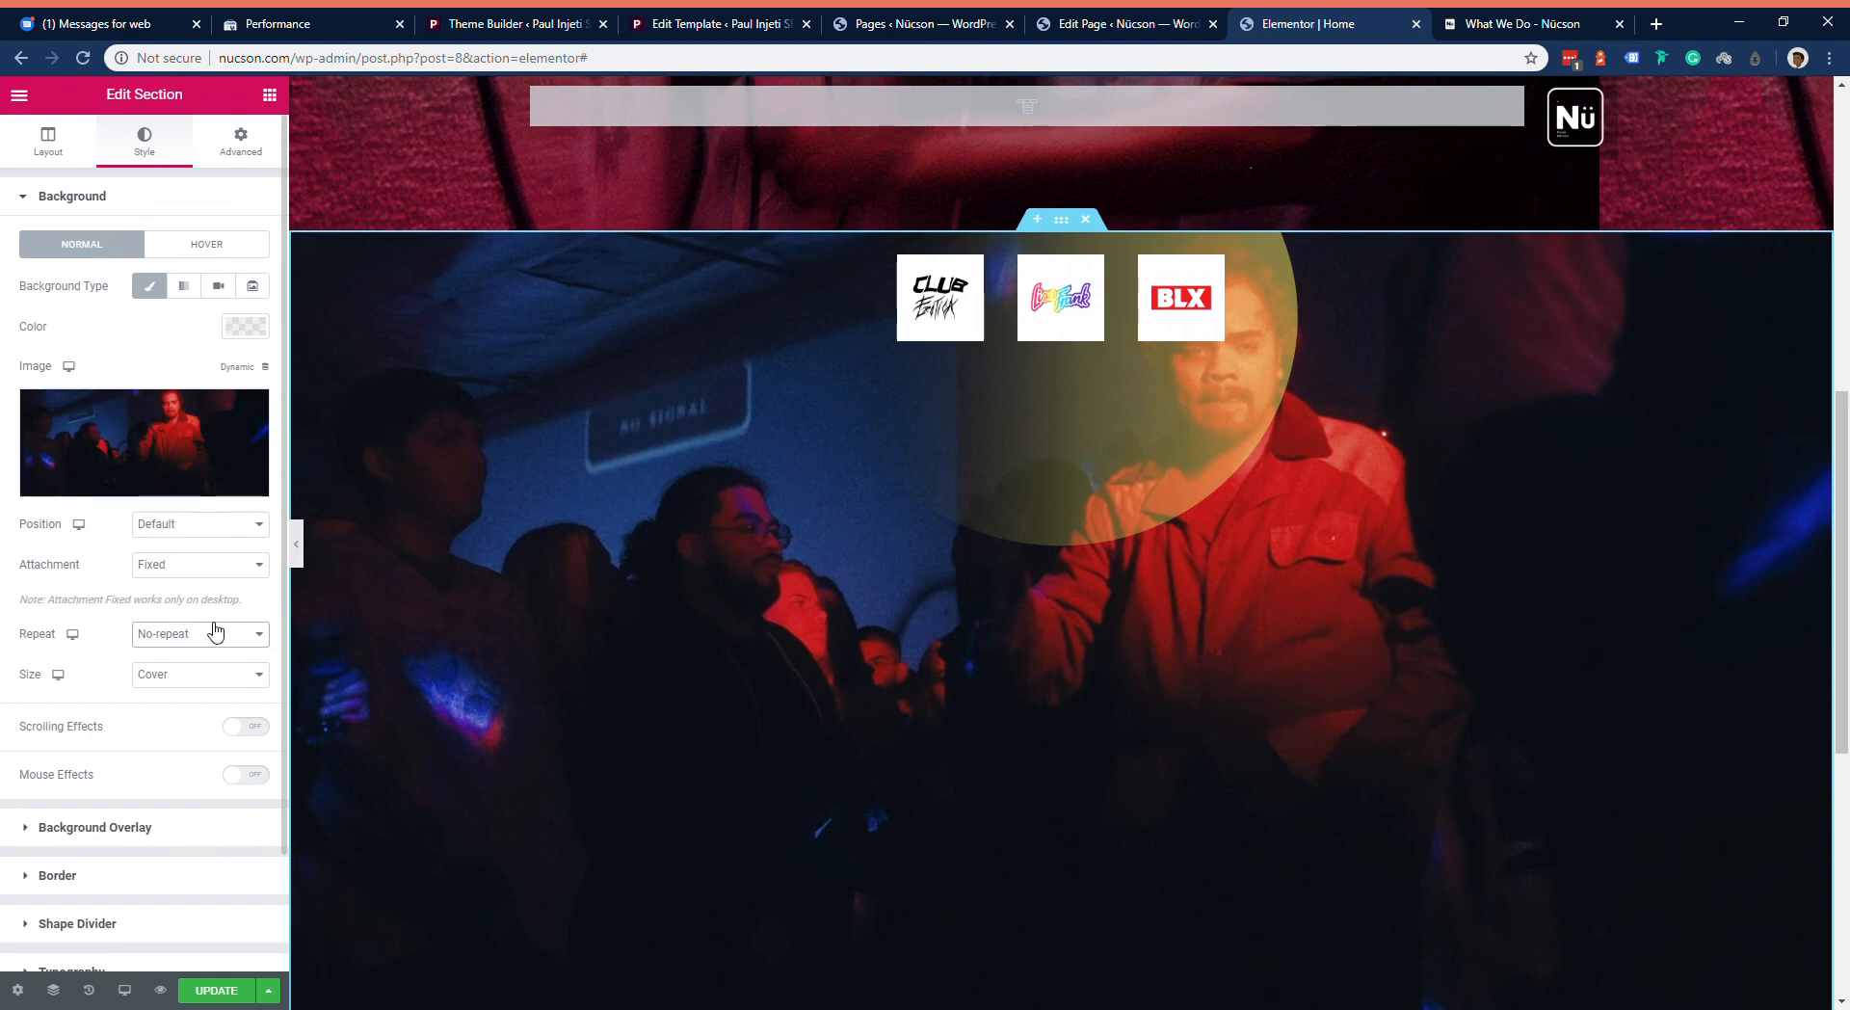
{"action": "left_click", "coordinate": [217, 590]}
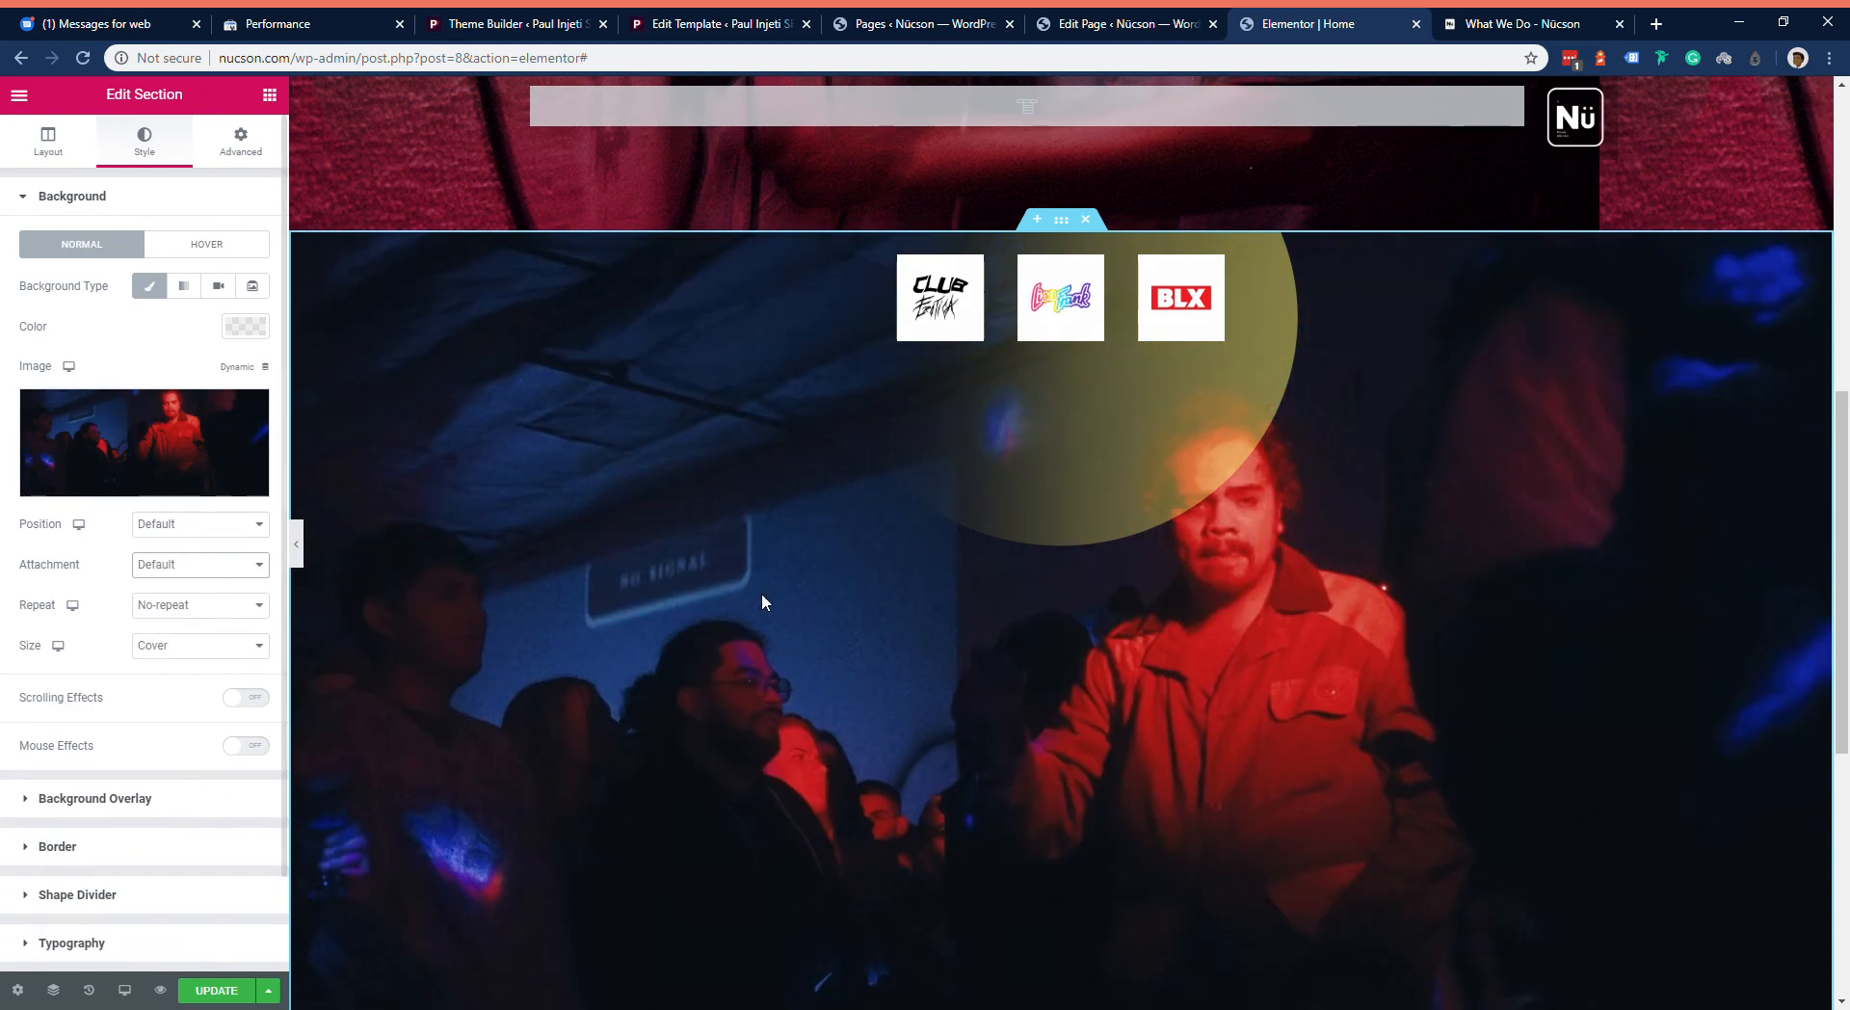
{"action": "scroll", "coordinate": [839, 593], "scroll_direction": "down", "scroll_amount": 2}
{"action": "scroll", "coordinate": [845, 584], "scroll_direction": "up", "scroll_amount": 4}
{"action": "scroll", "coordinate": [848, 582], "scroll_direction": "down", "scroll_amount": 3}
{"action": "scroll", "coordinate": [849, 592], "scroll_direction": "up", "scroll_amount": 1}
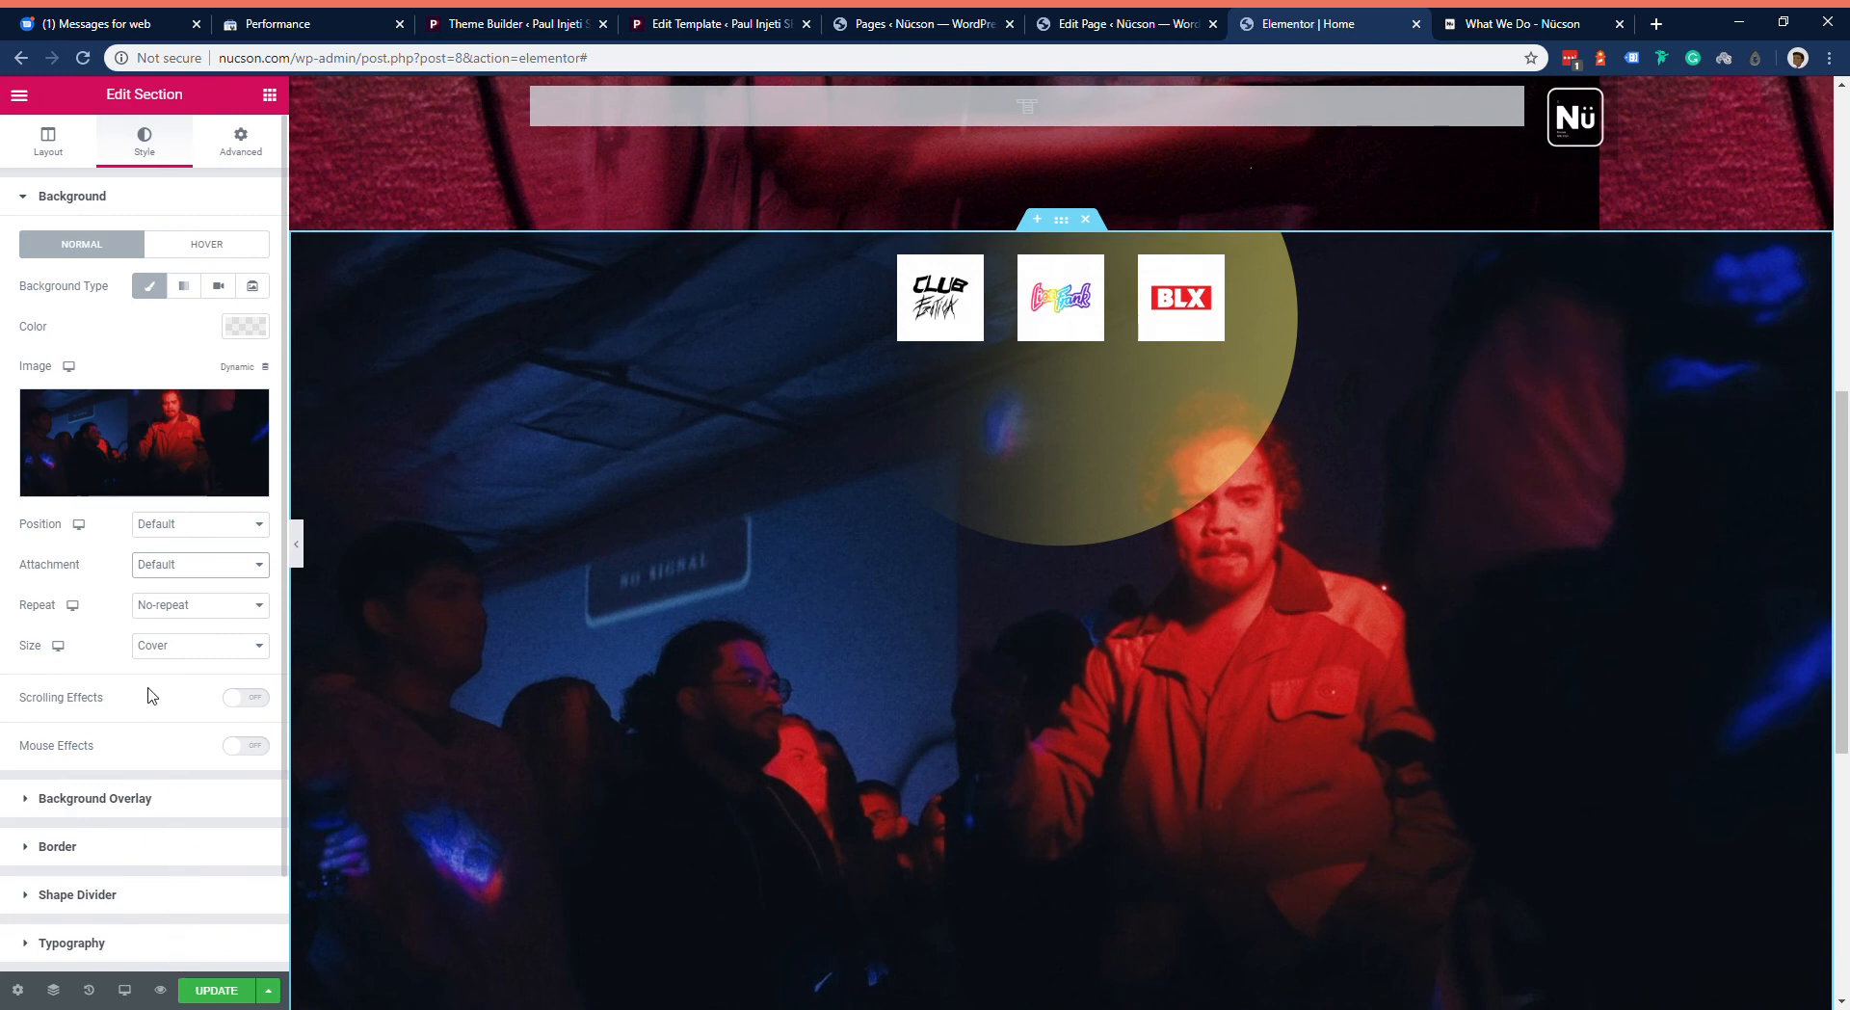
Step: Try the Luminosity blend mode on the club photo section's circle overlay
{"action": "left_click", "coordinate": [230, 661]}
{"action": "left_click", "coordinate": [94, 797]}
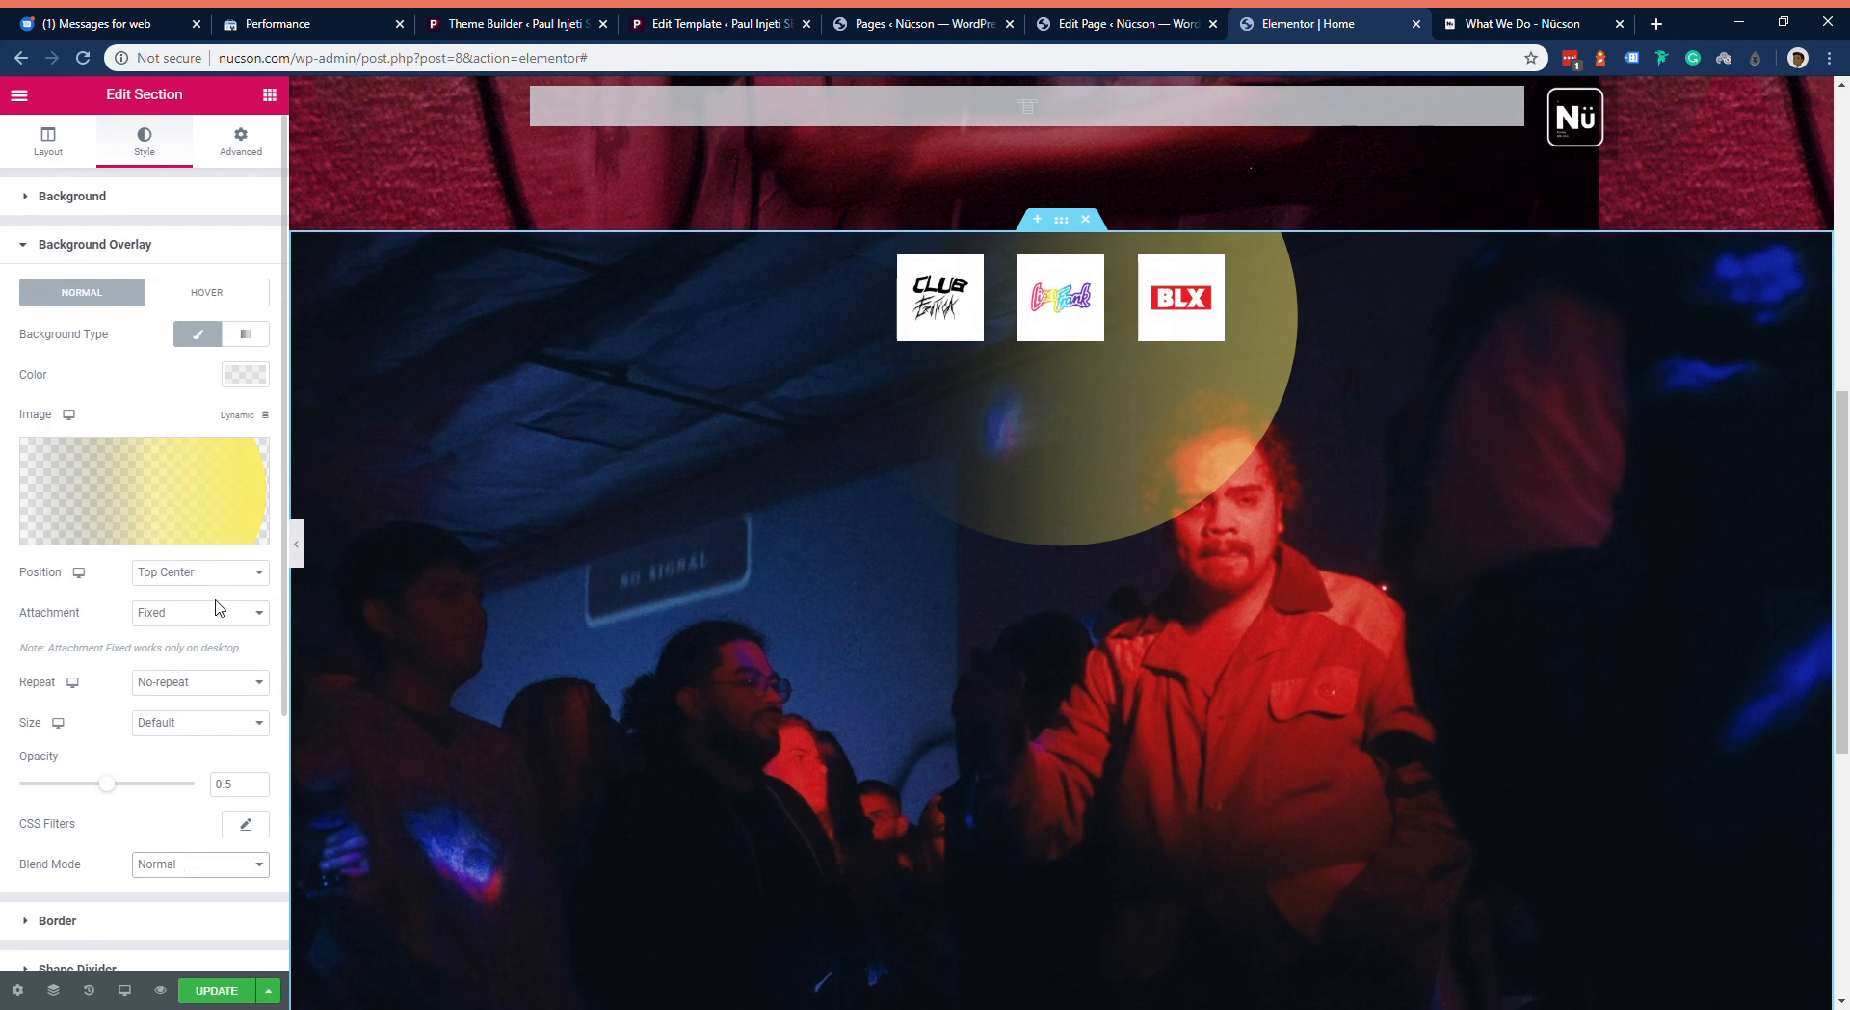
{"action": "left_click", "coordinate": [200, 839]}
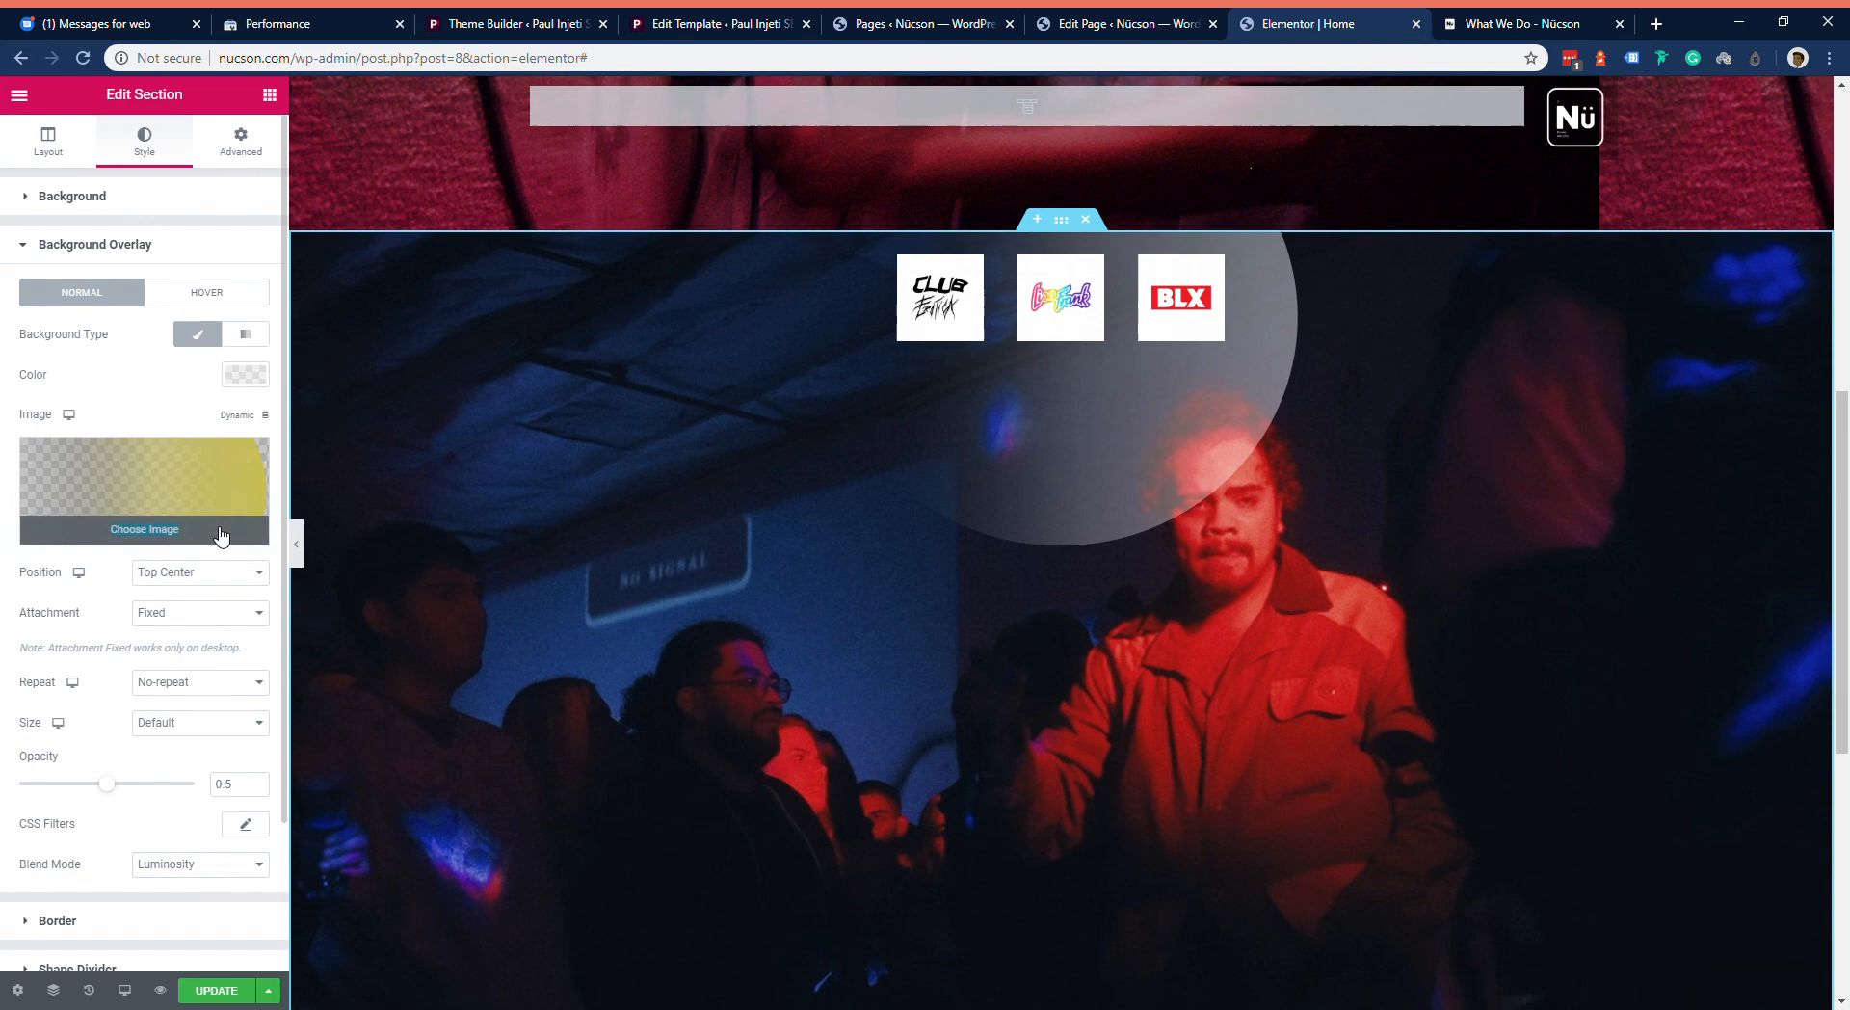
{"action": "left_click", "coordinate": [222, 536]}
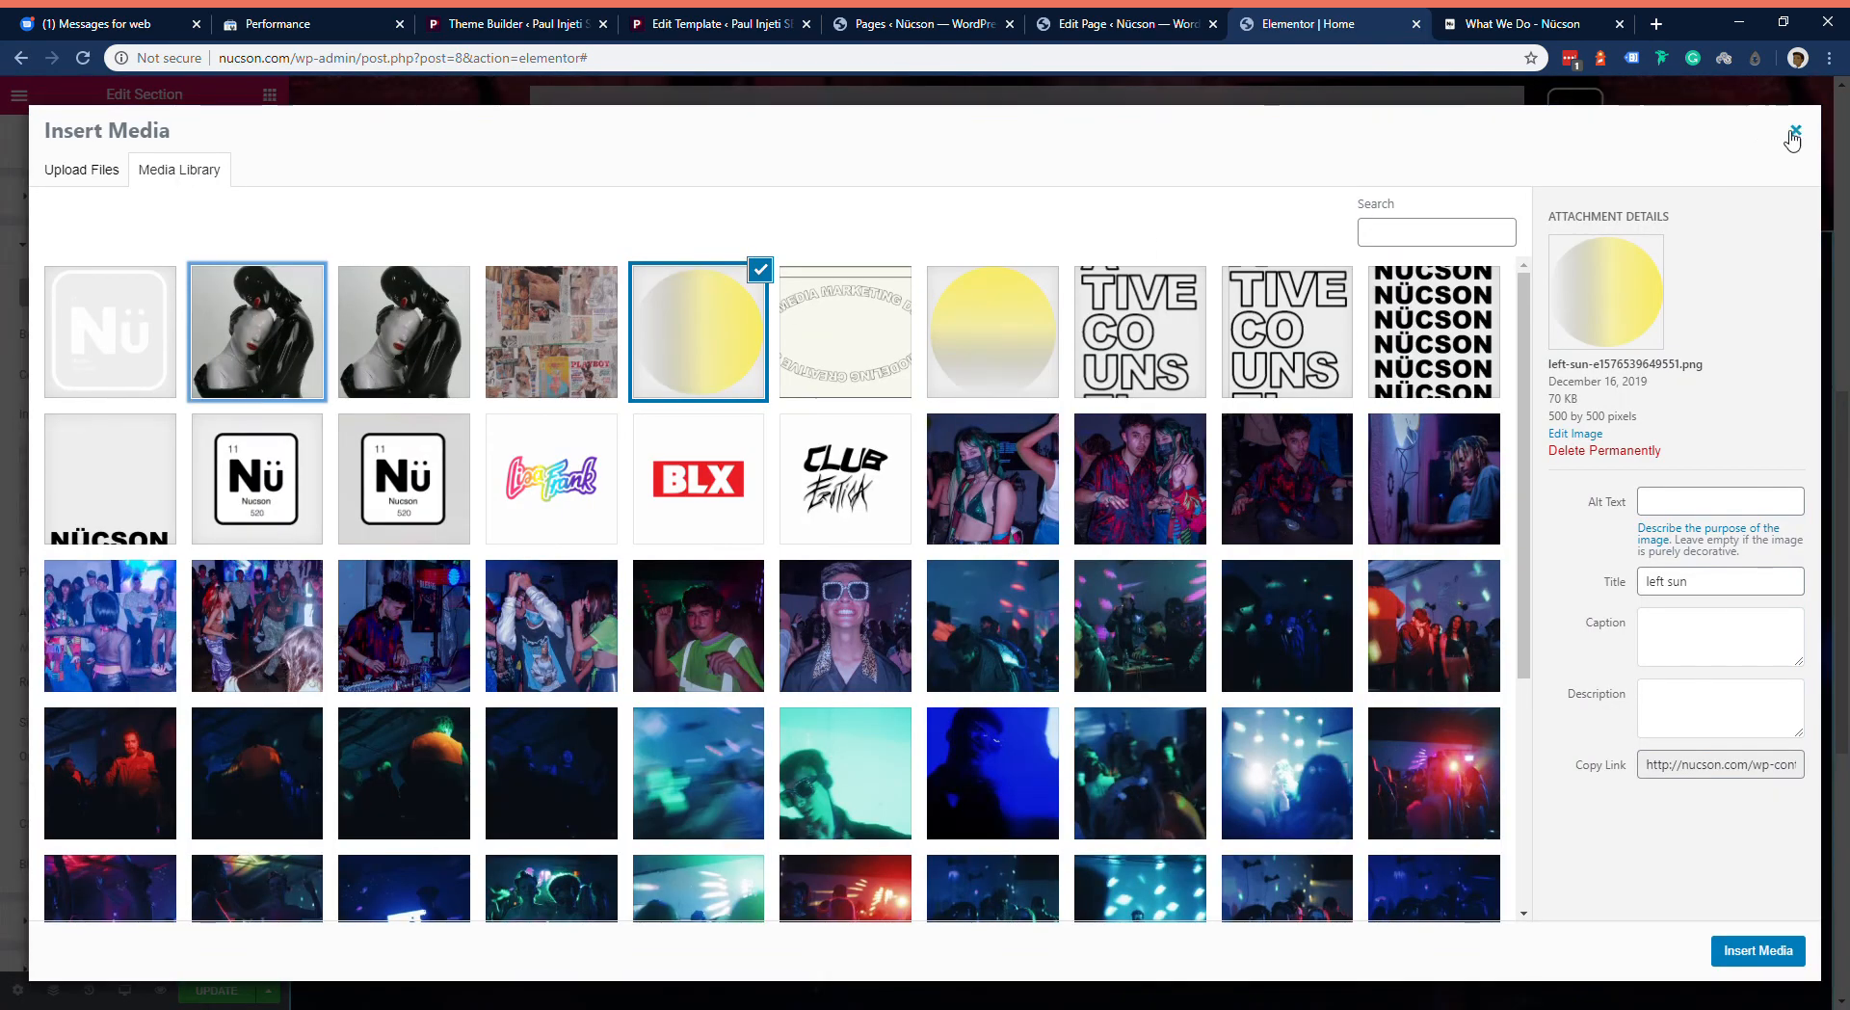
{"action": "left_click", "coordinate": [1794, 132]}
Step: Set the background overlay color of the club photo section to a bright blue
{"action": "left_click", "coordinate": [246, 375]}
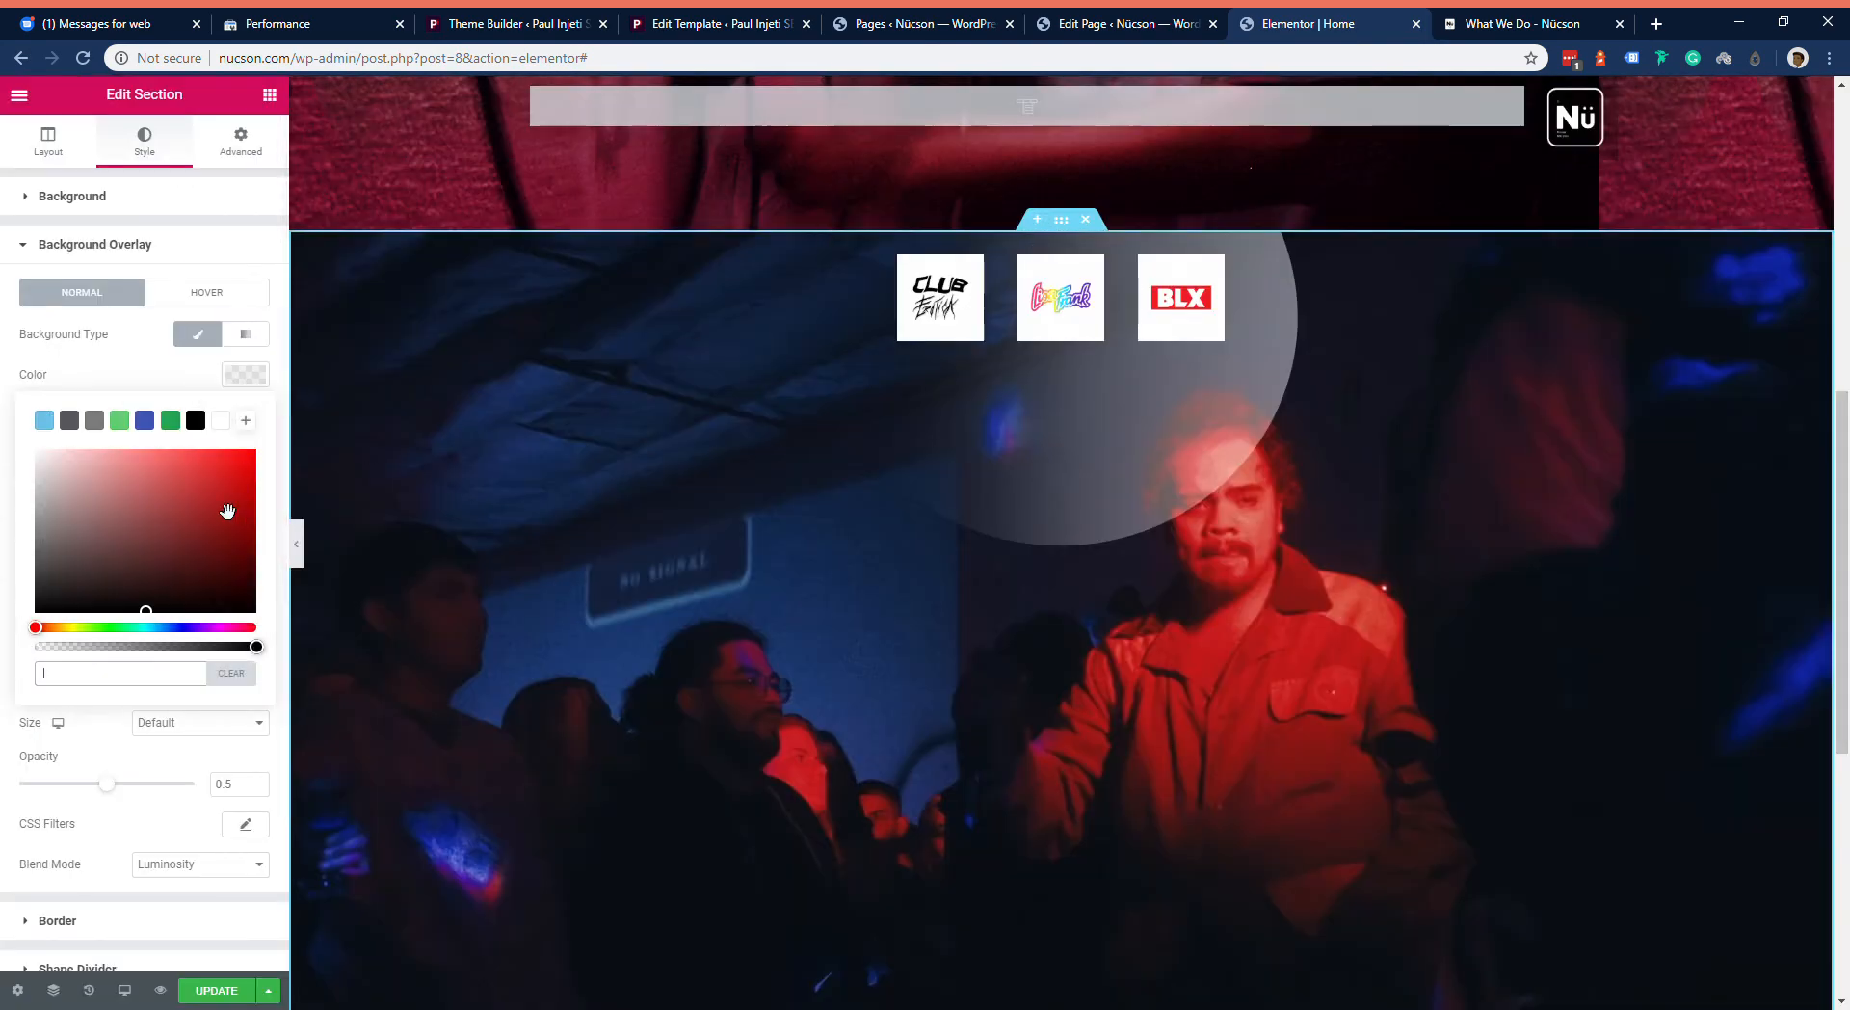
{"action": "left_click", "coordinate": [149, 424]}
{"action": "left_click_drag", "start_coordinate": [176, 501], "coordinate": [228, 472]}
Step: Try the Lighten blend mode on the club photo section's overlay, and settle on Darken
{"action": "left_click", "coordinate": [199, 870]}
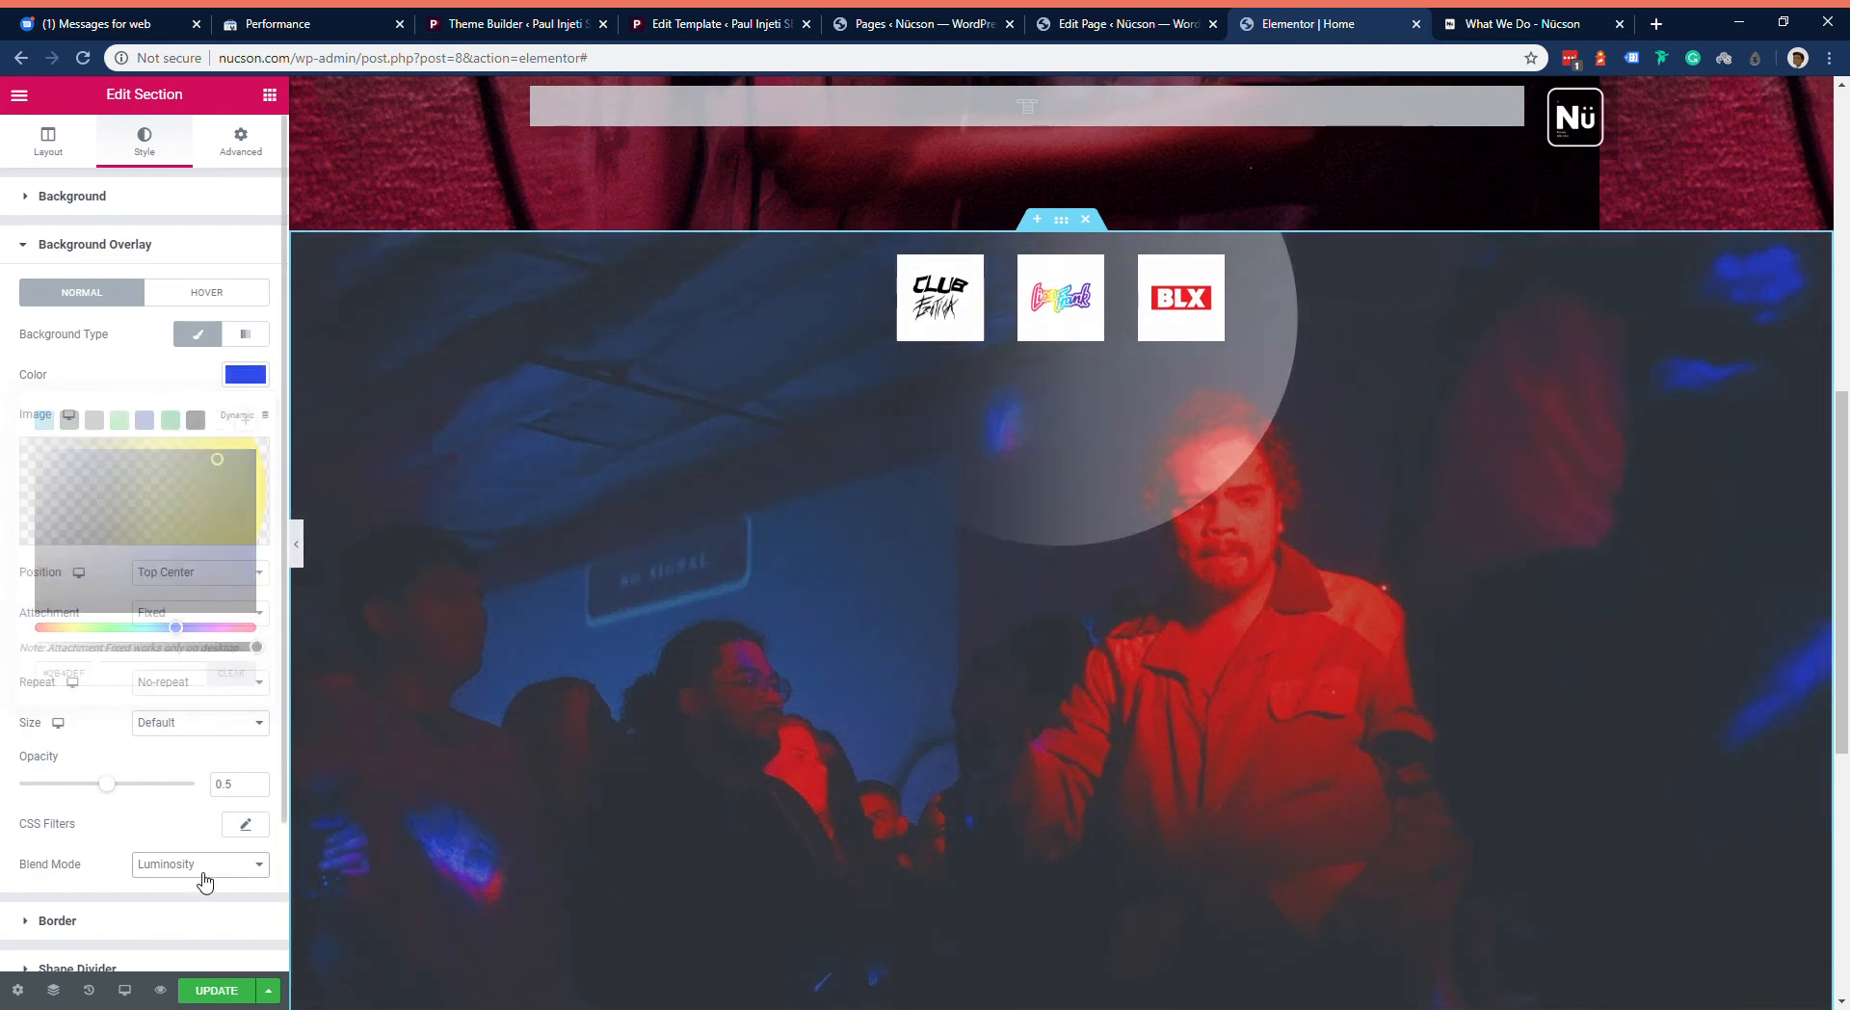
{"action": "left_click", "coordinate": [199, 717]}
{"action": "scroll", "coordinate": [637, 748], "scroll_direction": "down", "scroll_amount": 3}
{"action": "scroll", "coordinate": [641, 748], "scroll_direction": "up", "scroll_amount": 4}
{"action": "scroll", "coordinate": [641, 748], "scroll_direction": "down", "scroll_amount": 1}
{"action": "scroll", "coordinate": [636, 738], "scroll_direction": "down", "scroll_amount": 1}
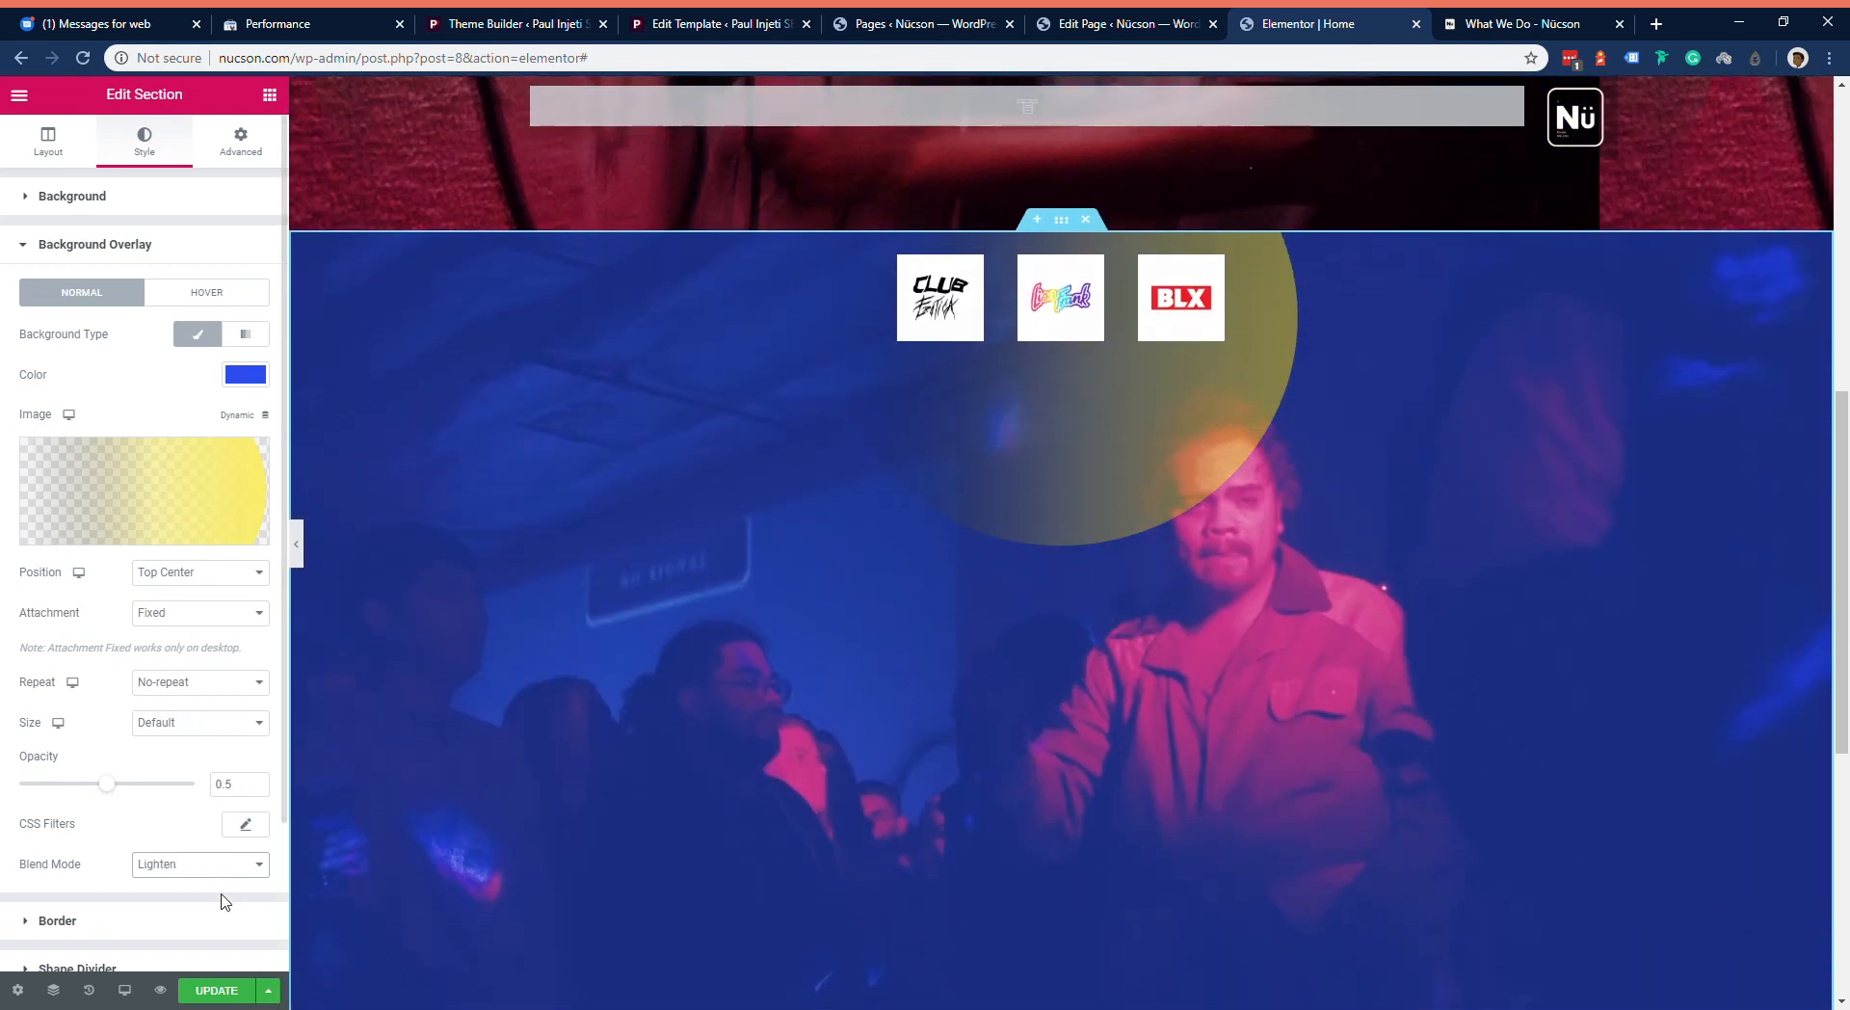
{"action": "left_click", "coordinate": [226, 698]}
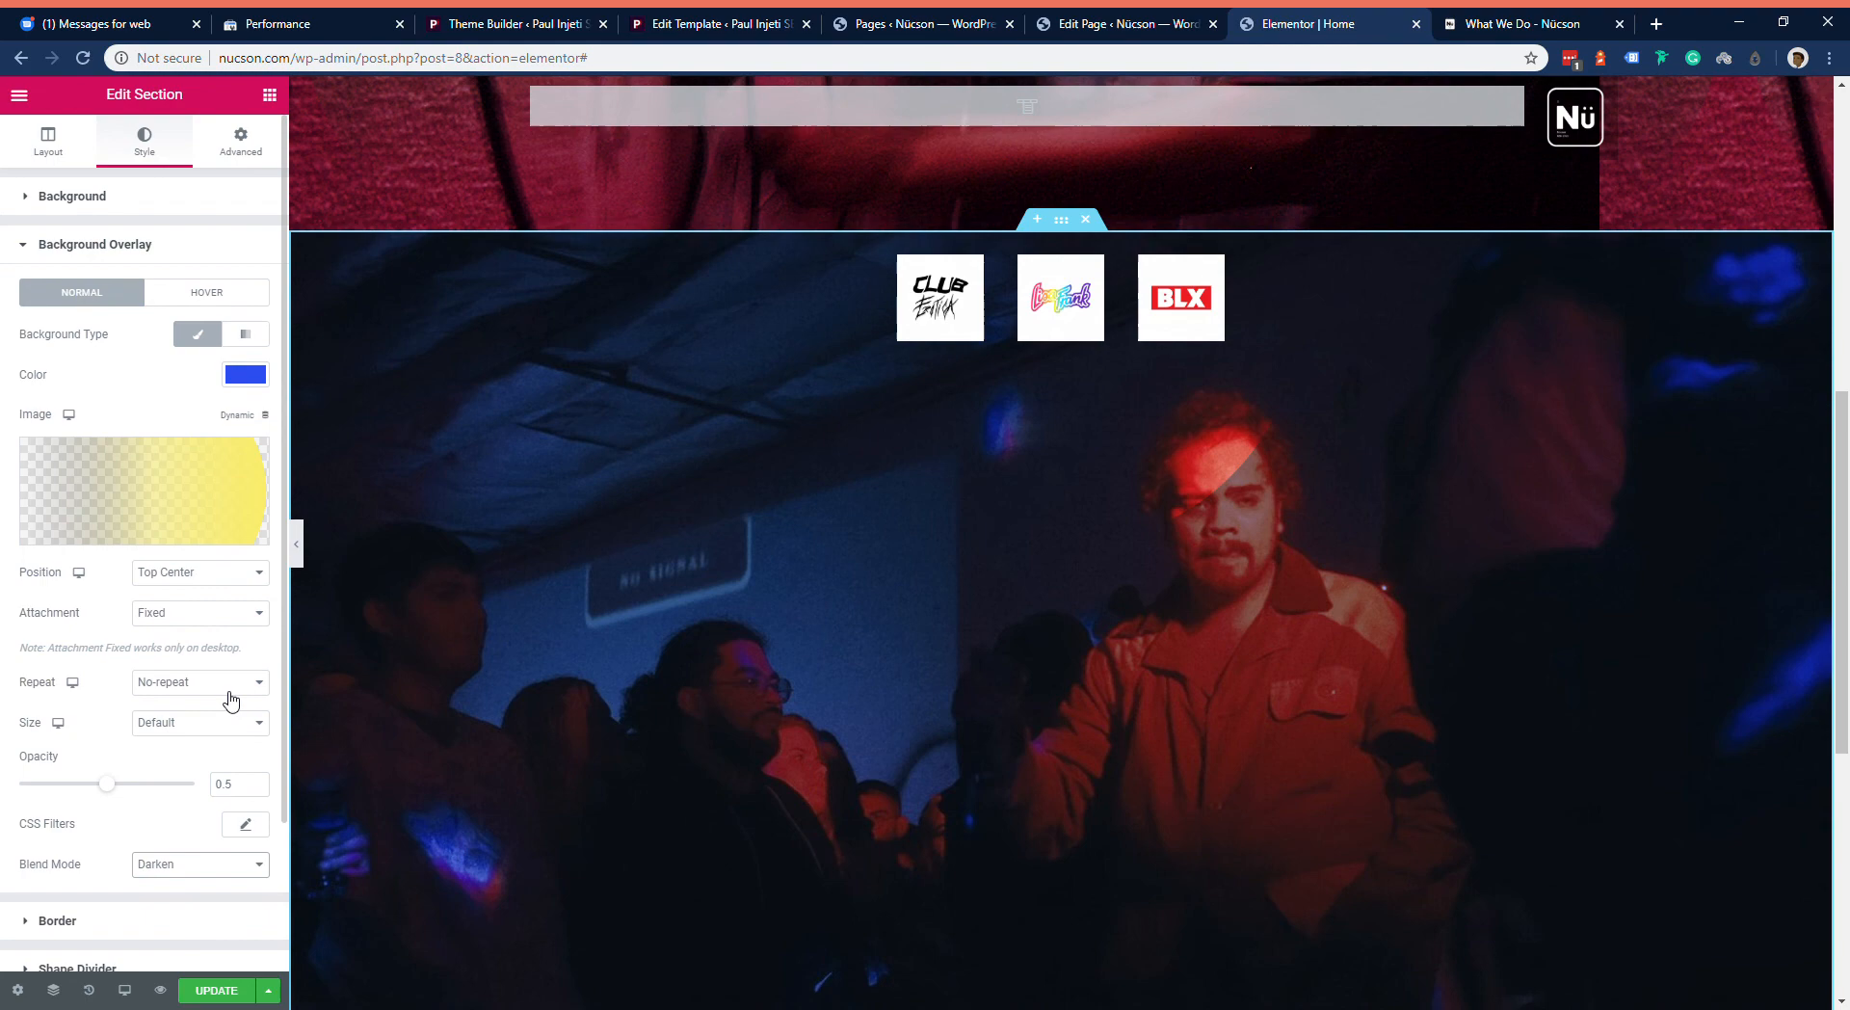
Step: Examine how the club photo section with its Darken overlay scrolls against the hero photo and the logos
{"action": "scroll", "coordinate": [779, 684], "scroll_direction": "up", "scroll_amount": 1}
{"action": "scroll", "coordinate": [782, 686], "scroll_direction": "down", "scroll_amount": 2}
{"action": "scroll", "coordinate": [783, 685], "scroll_direction": "down", "scroll_amount": 3}
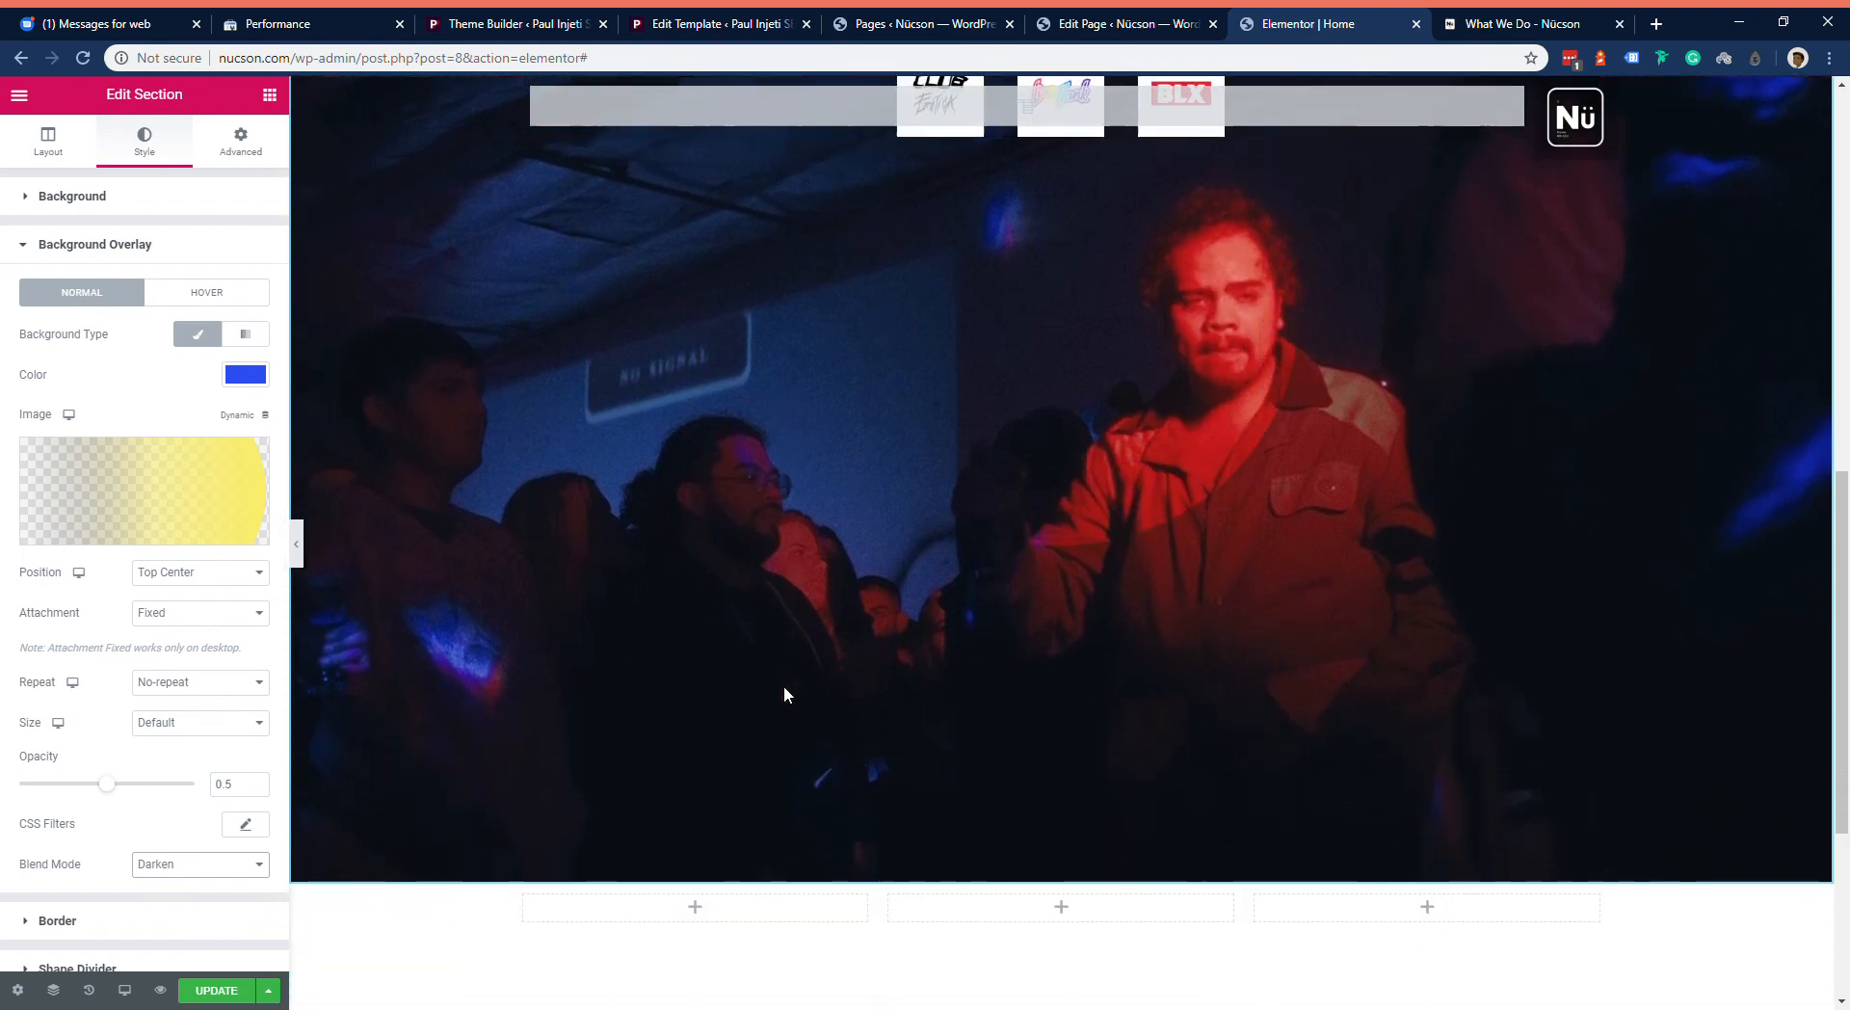
{"action": "scroll", "coordinate": [800, 678], "scroll_direction": "up", "scroll_amount": 3}
{"action": "scroll", "coordinate": [801, 678], "scroll_direction": "up", "scroll_amount": 1}
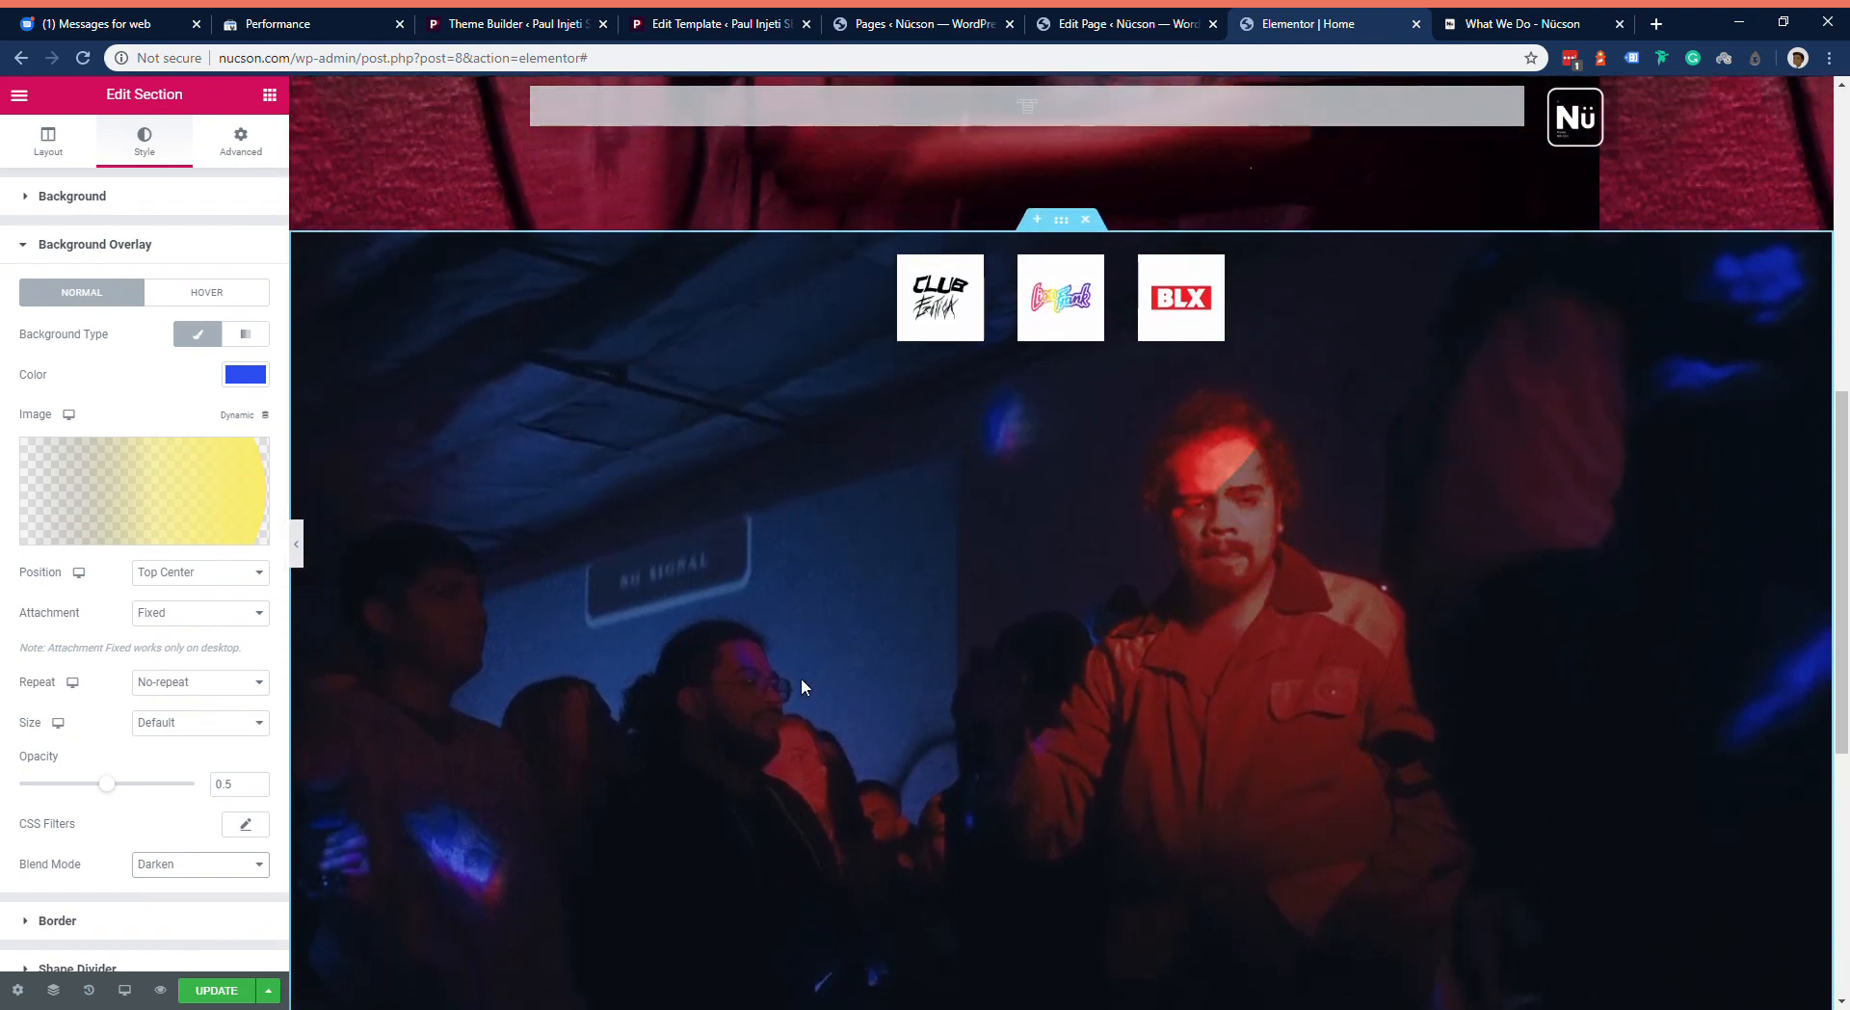
{"action": "scroll", "coordinate": [796, 675], "scroll_direction": "up", "scroll_amount": 1}
{"action": "scroll", "coordinate": [796, 674], "scroll_direction": "down", "scroll_amount": 2}
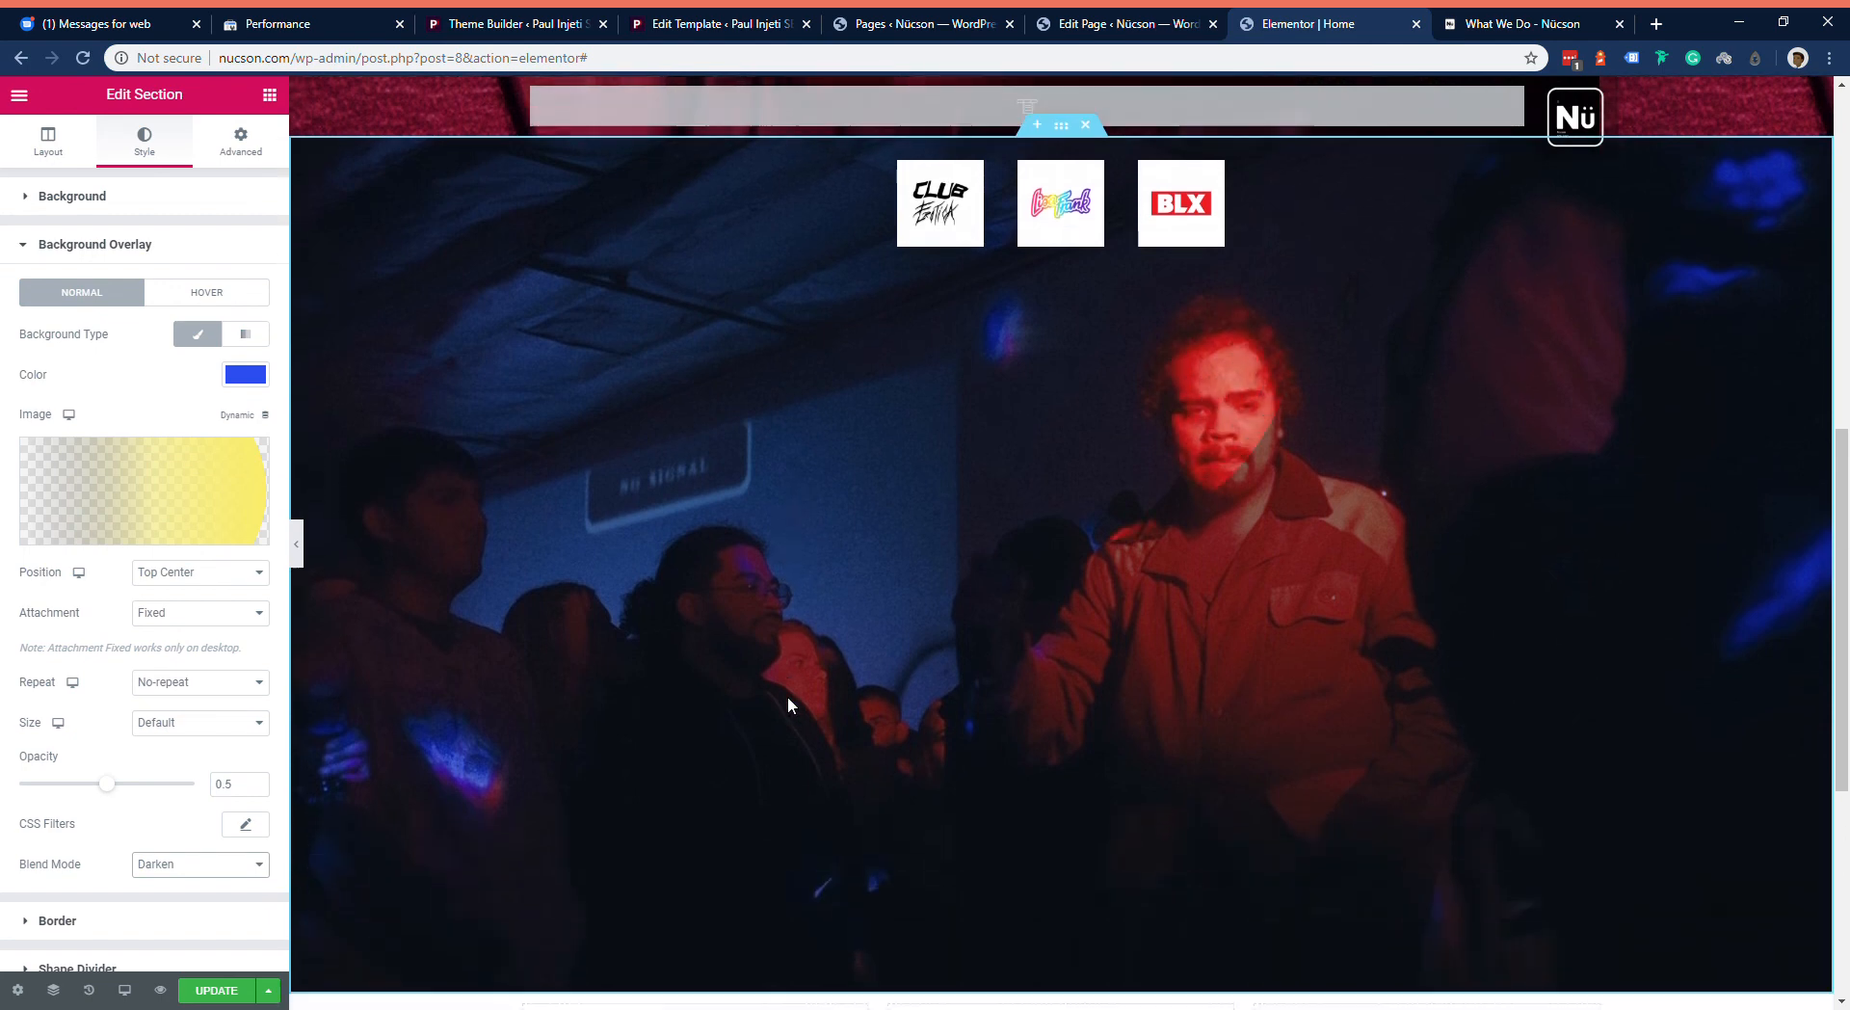
{"action": "scroll", "coordinate": [786, 698], "scroll_direction": "up", "scroll_amount": 5}
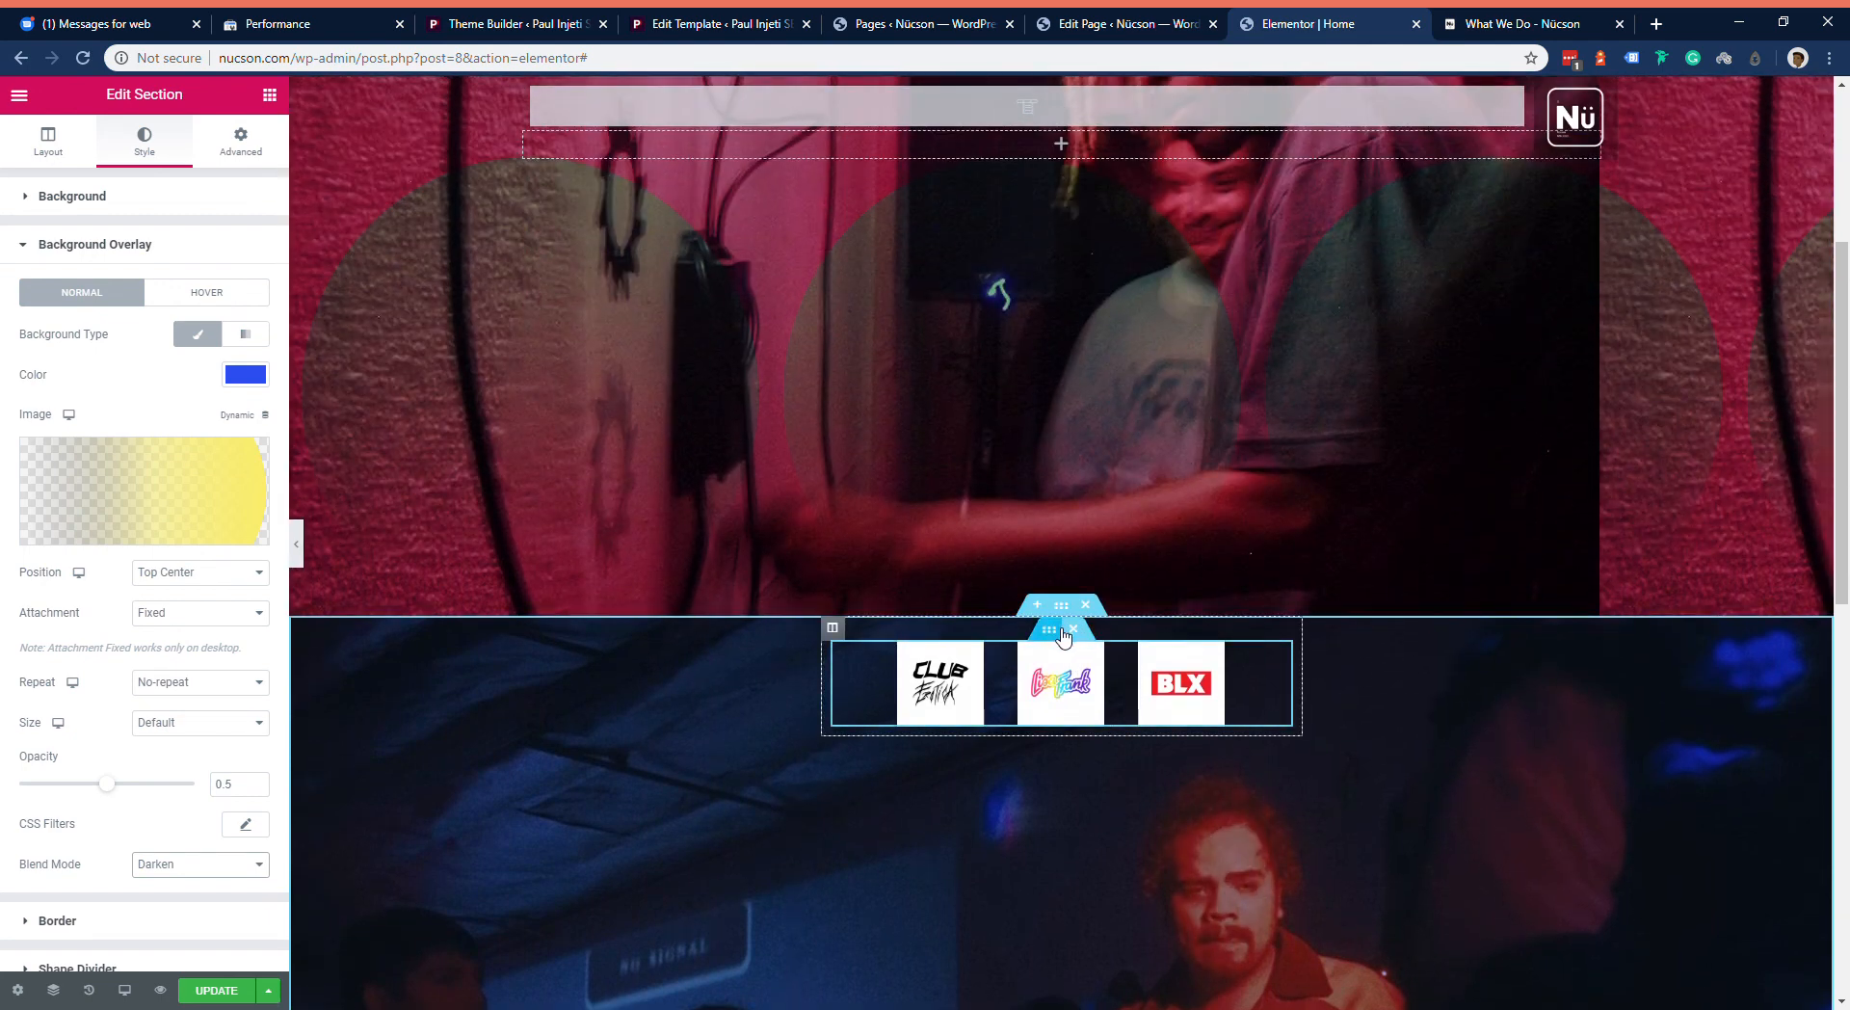
{"action": "scroll", "coordinate": [1241, 506], "scroll_direction": "up", "scroll_amount": 3}
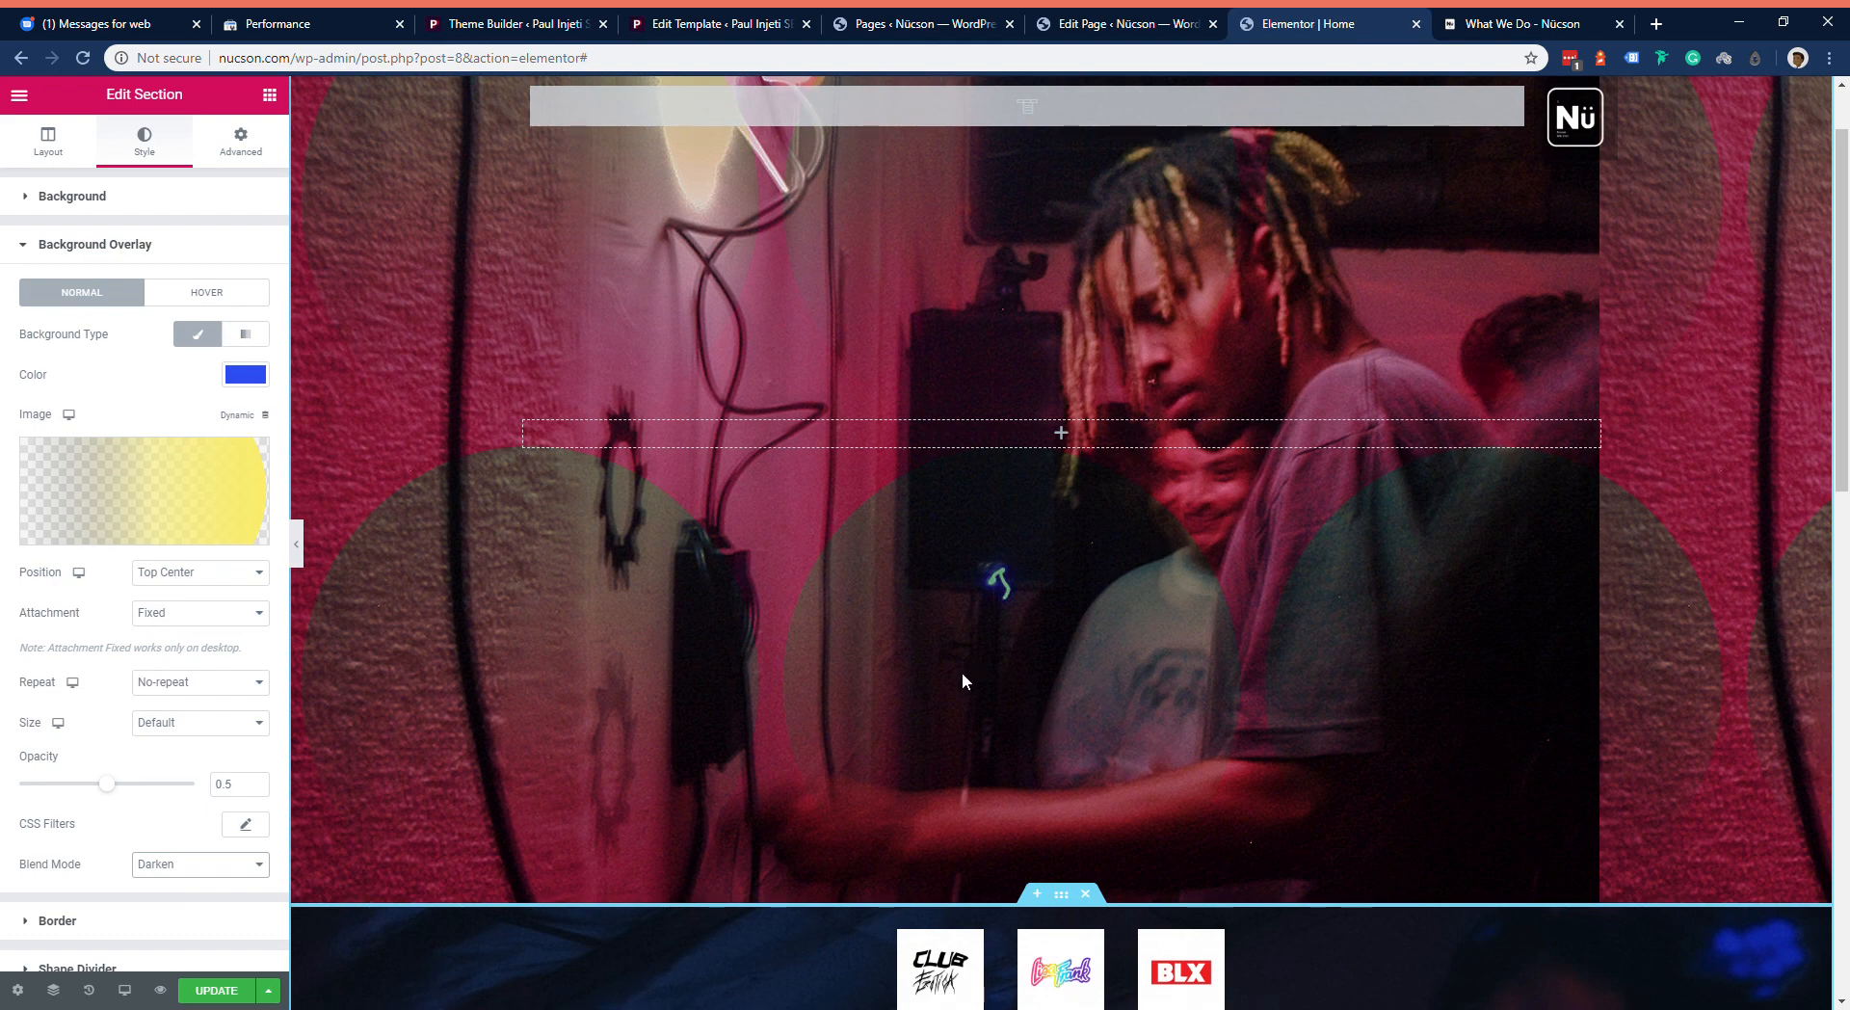
{"action": "scroll", "coordinate": [771, 722], "scroll_direction": "down", "scroll_amount": 8}
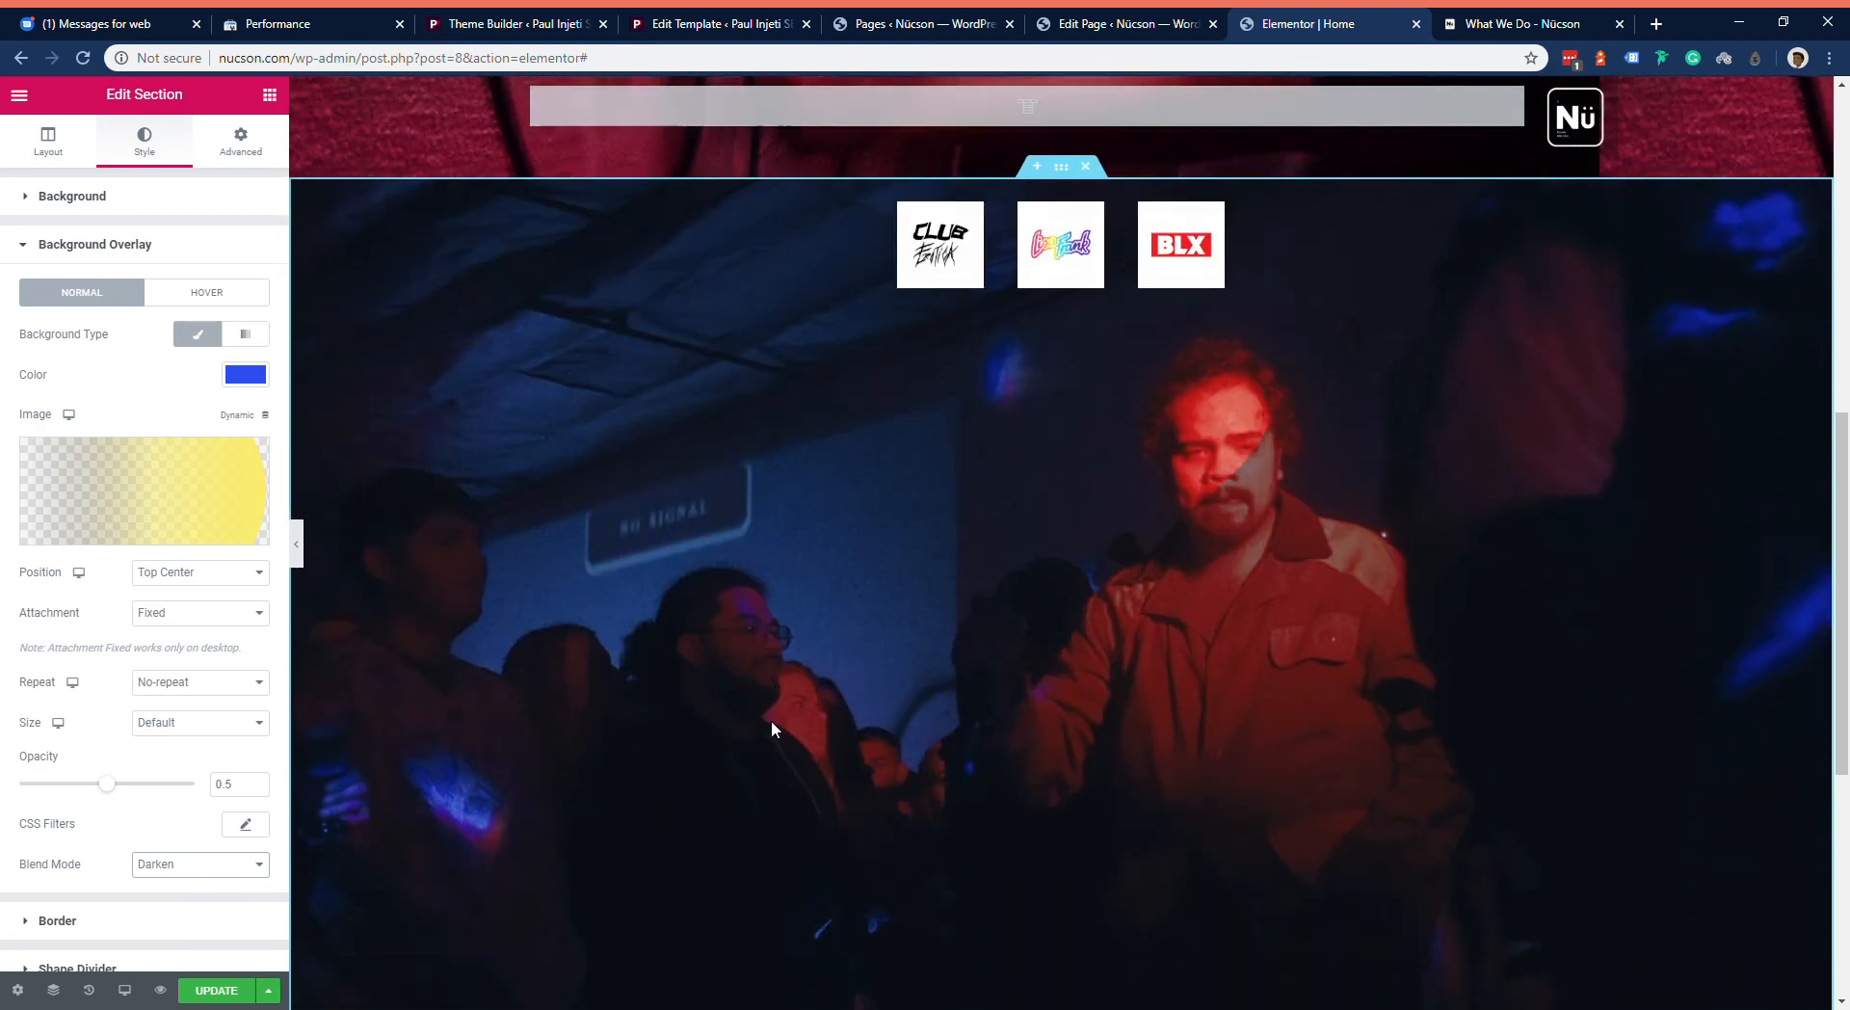
{"action": "scroll", "coordinate": [771, 720], "scroll_direction": "up", "scroll_amount": 4}
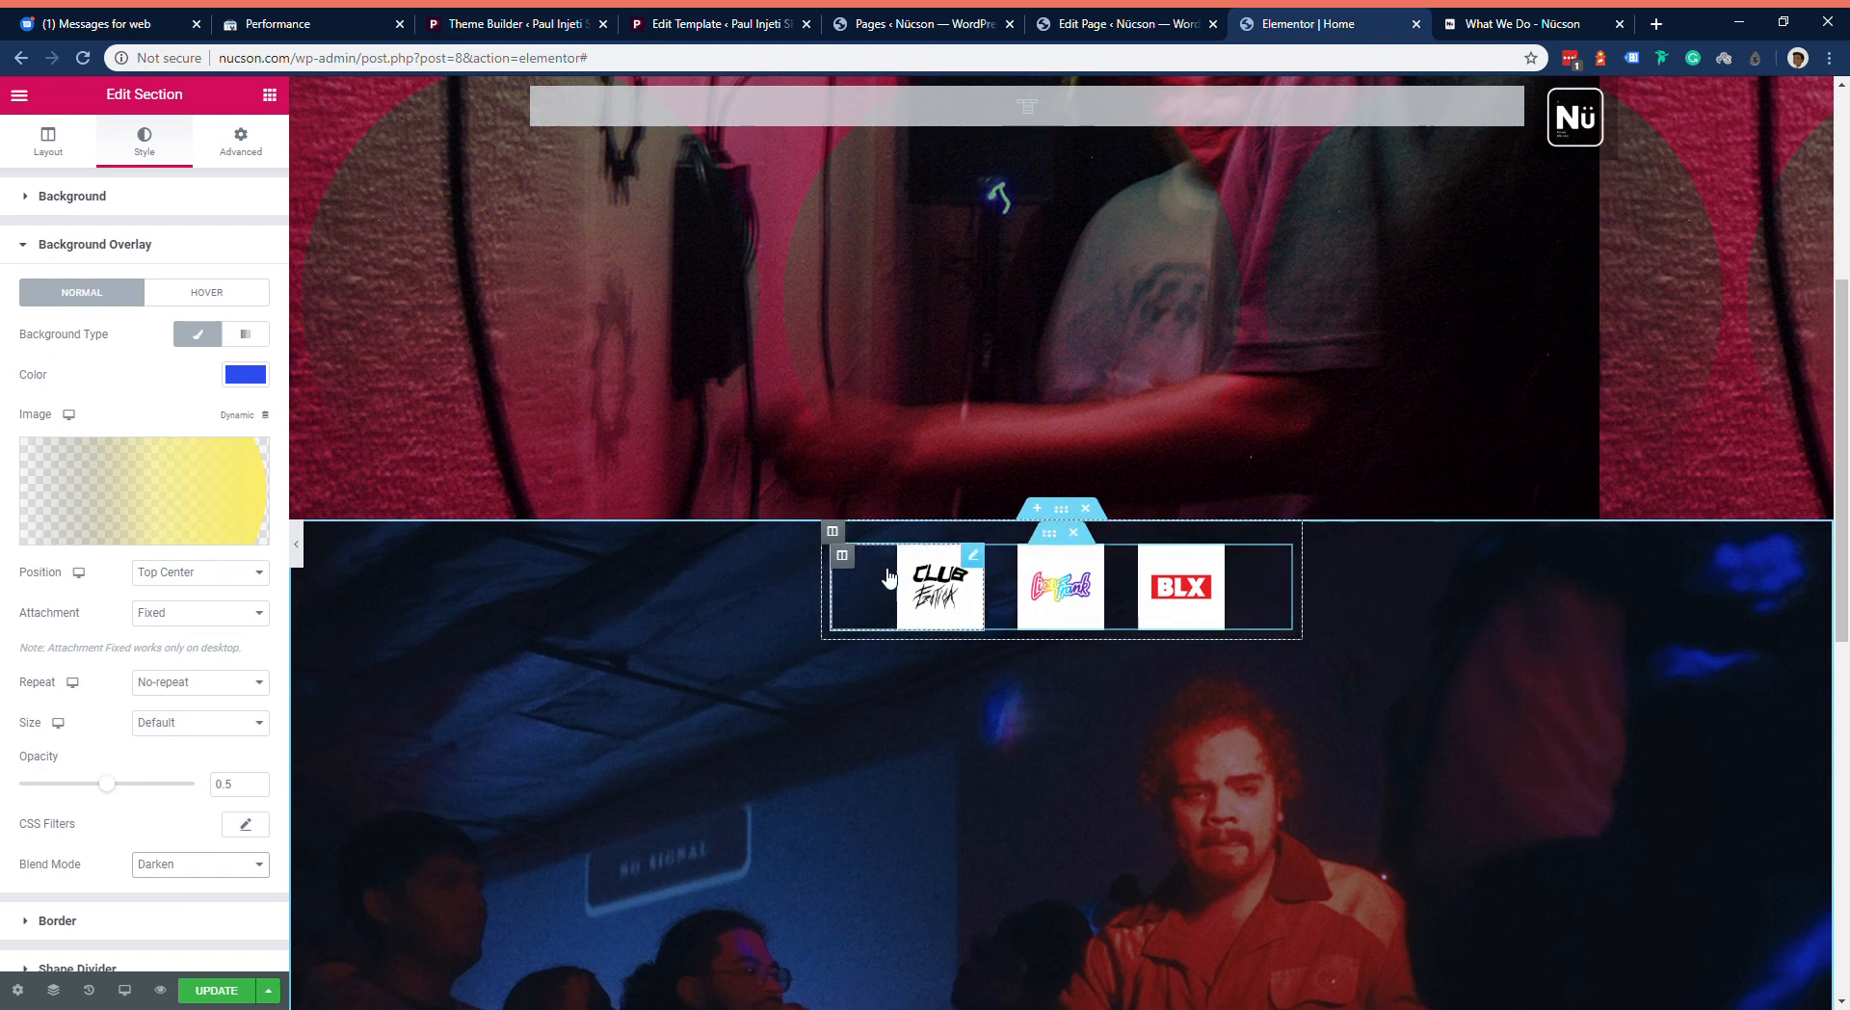
Step: Set the columns gap of the club photo section to No Gap
{"action": "left_click", "coordinate": [1059, 542]}
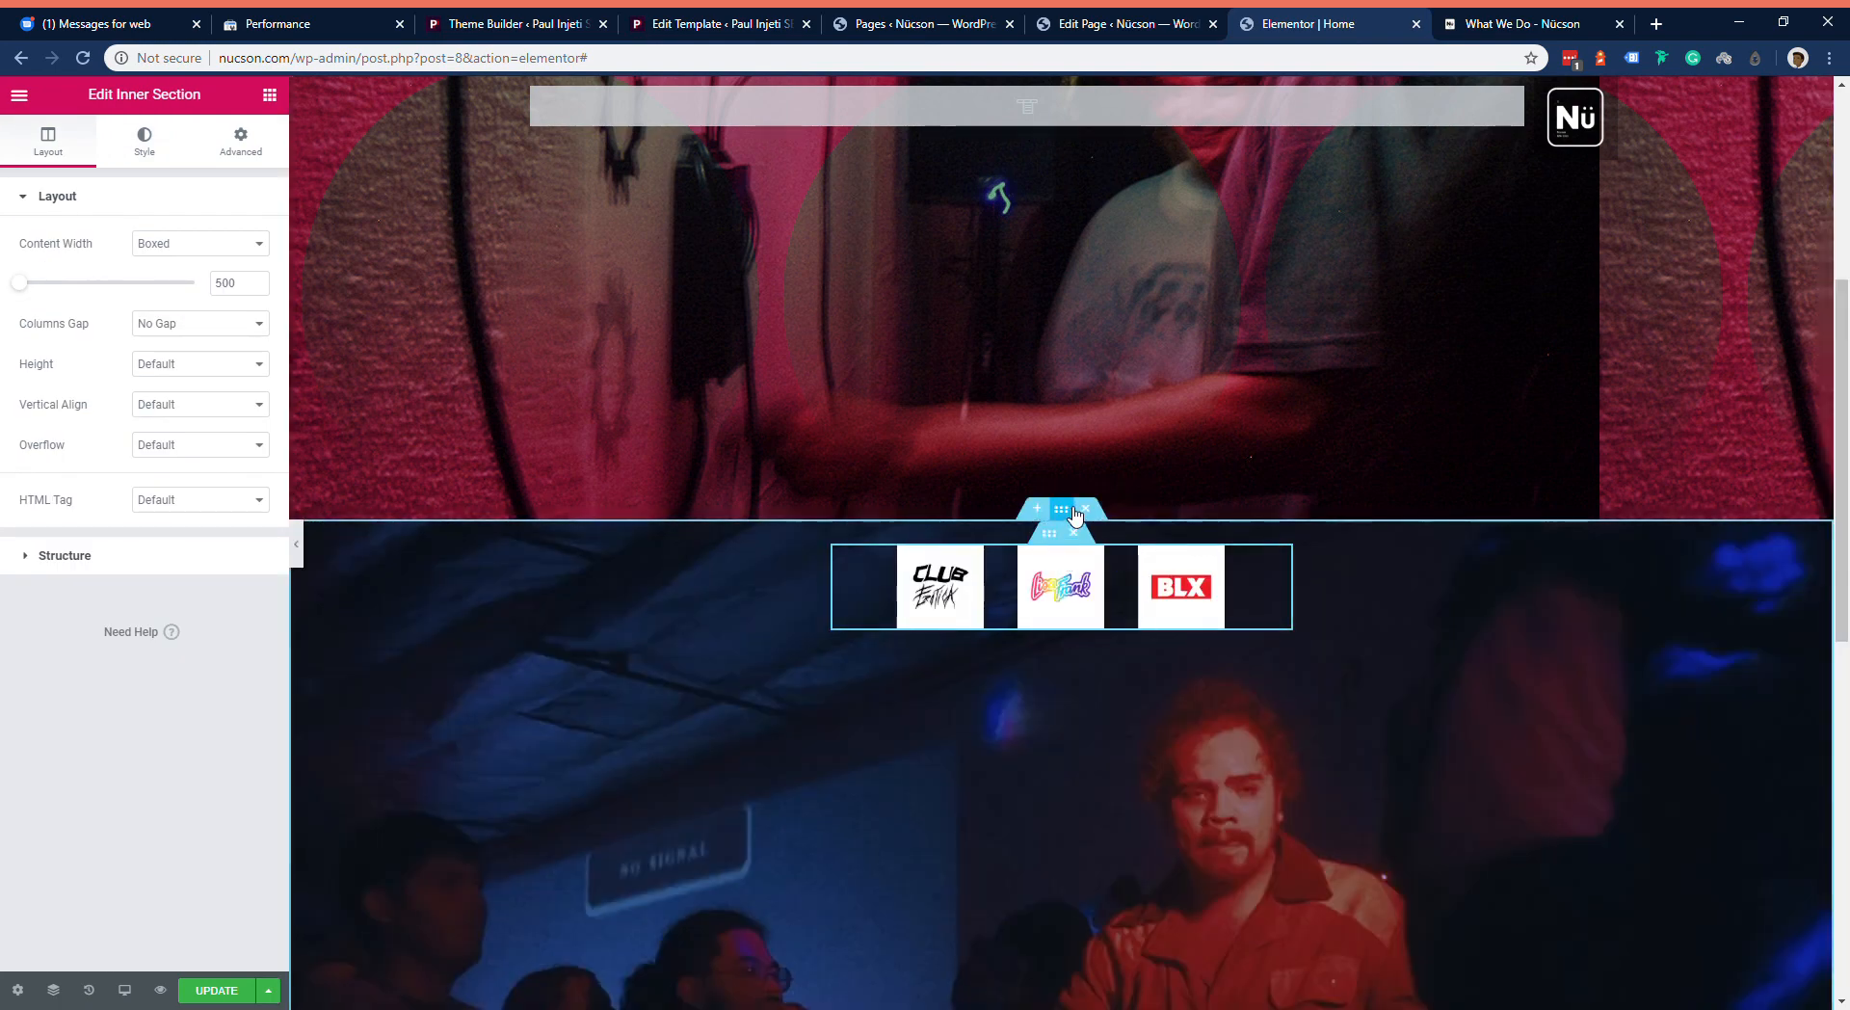
{"action": "left_click", "coordinate": [1072, 510]}
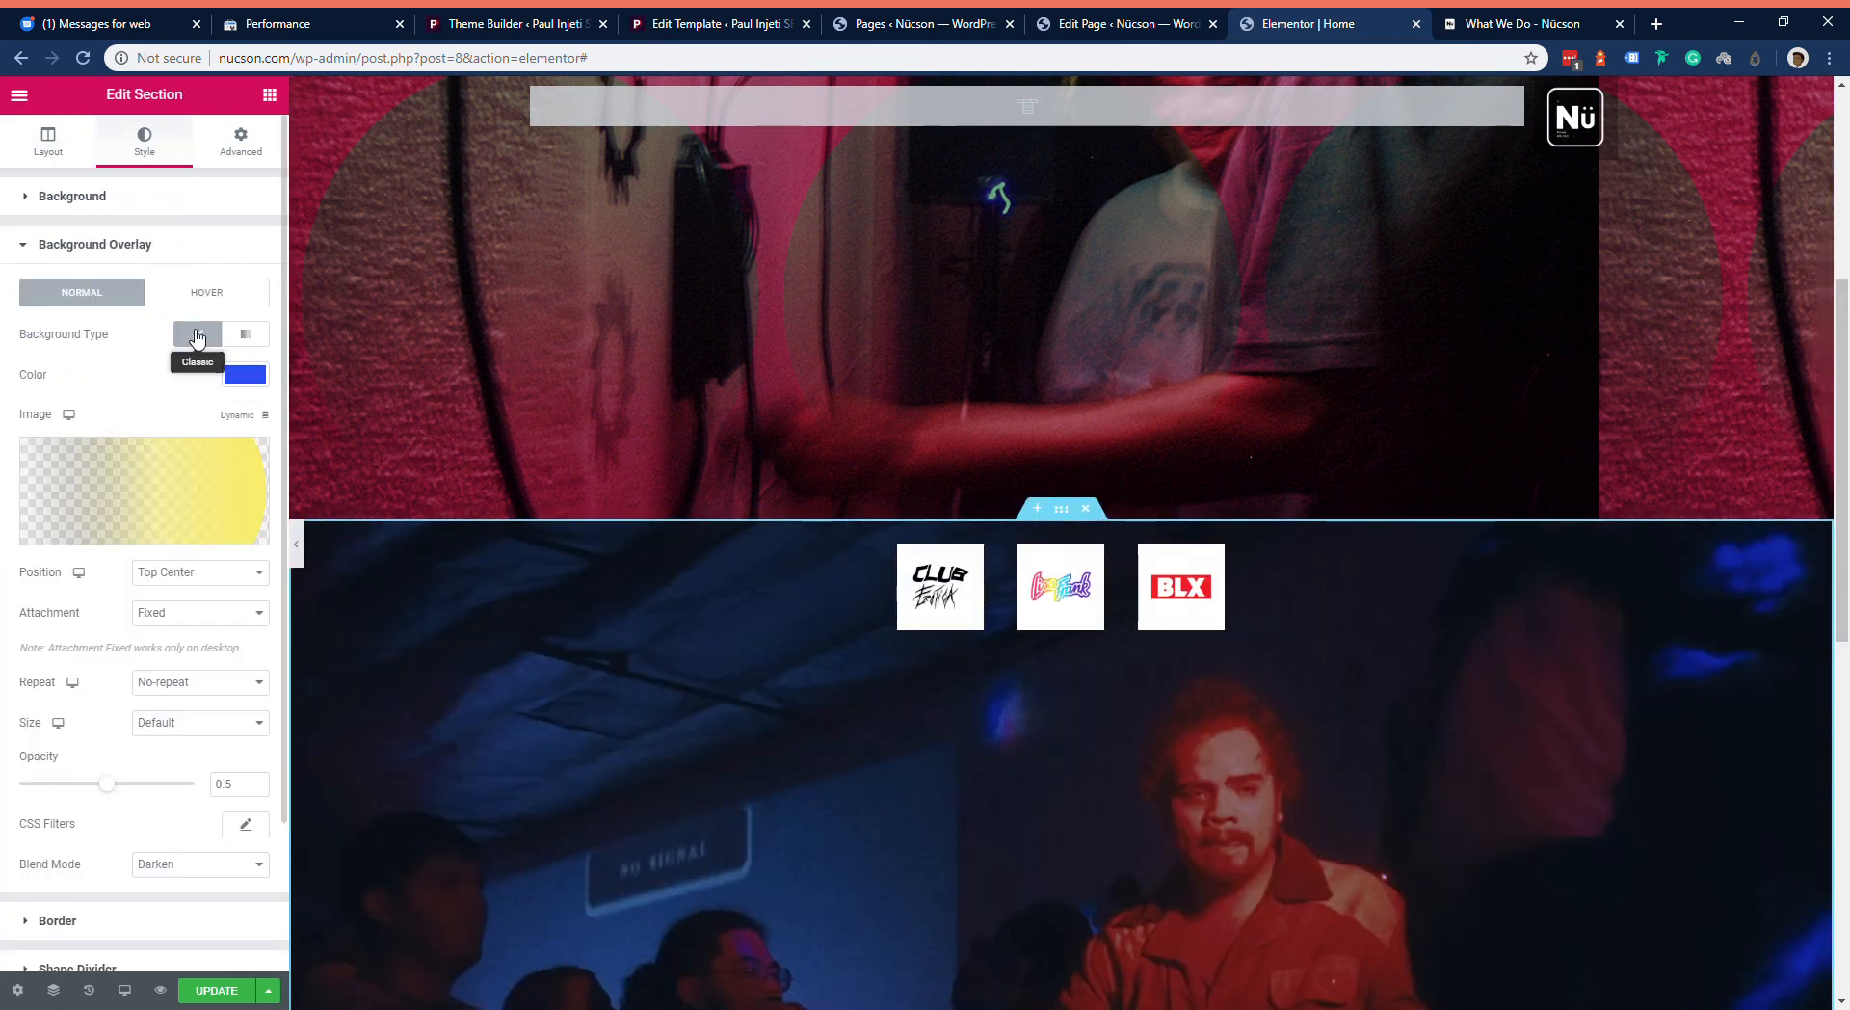
{"action": "left_click", "coordinate": [50, 142]}
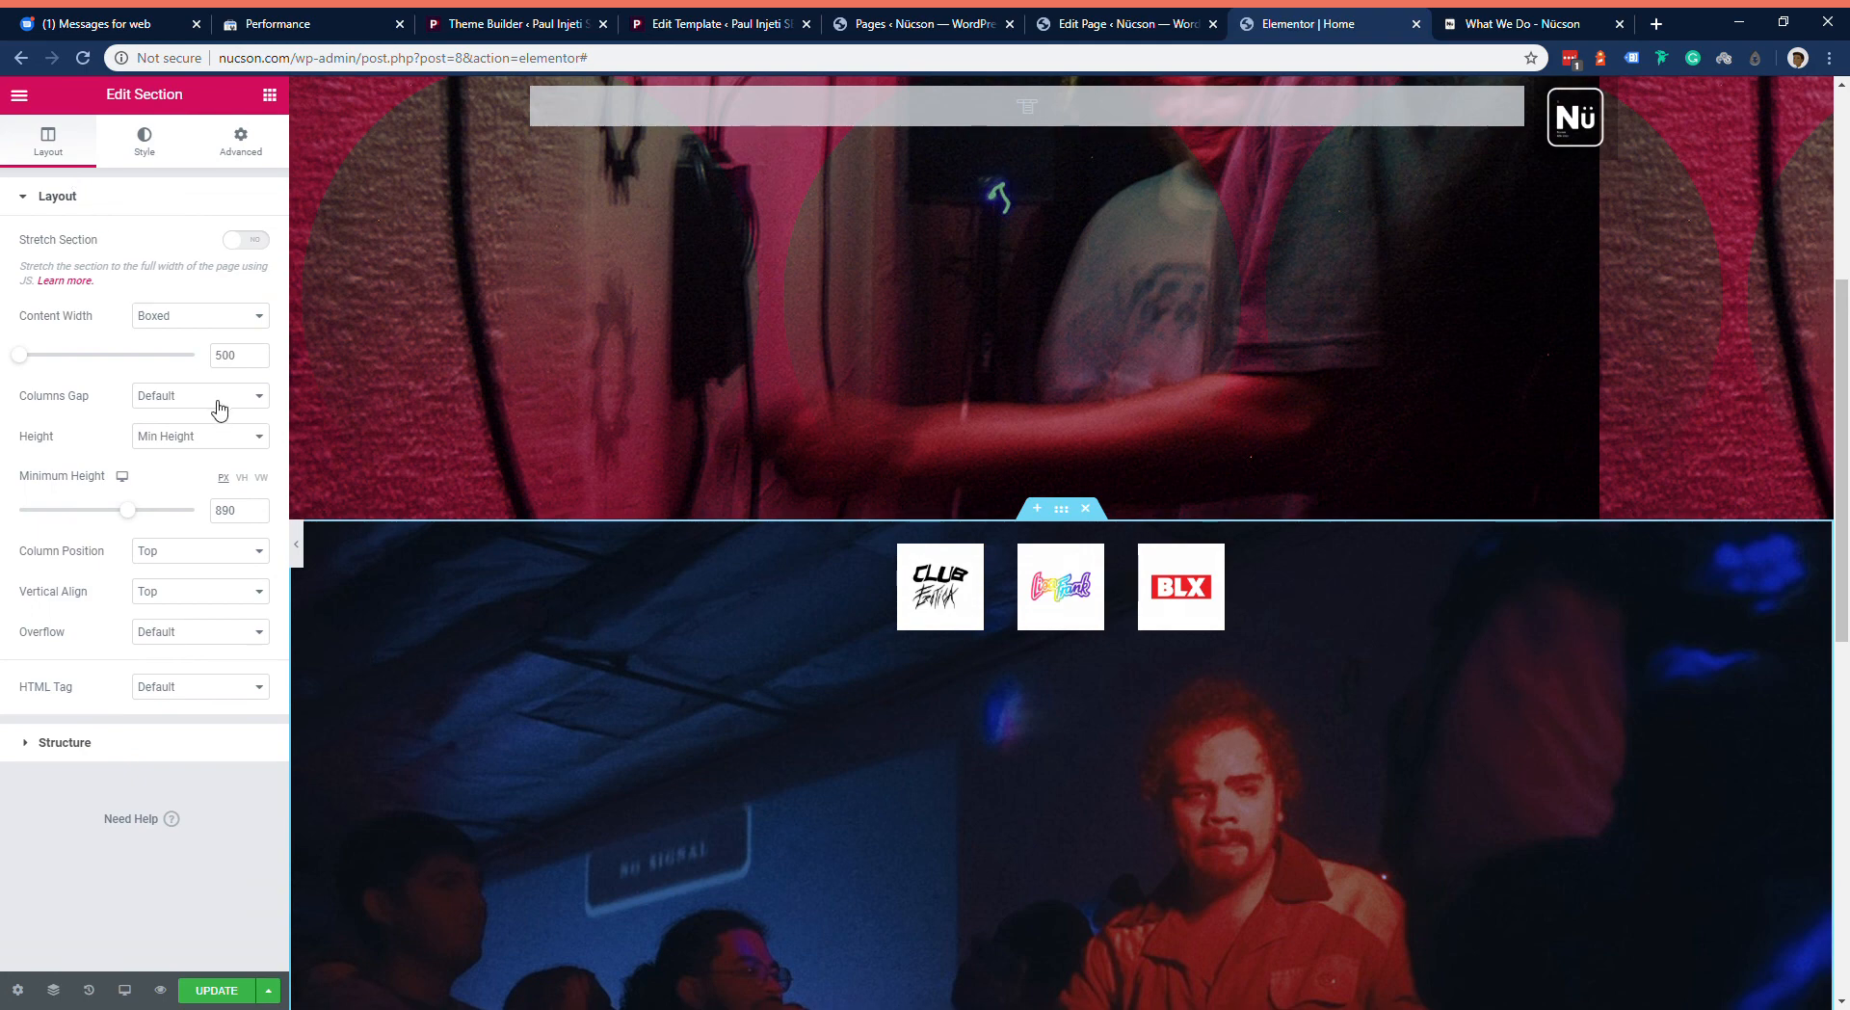
{"action": "left_click", "coordinate": [205, 444]}
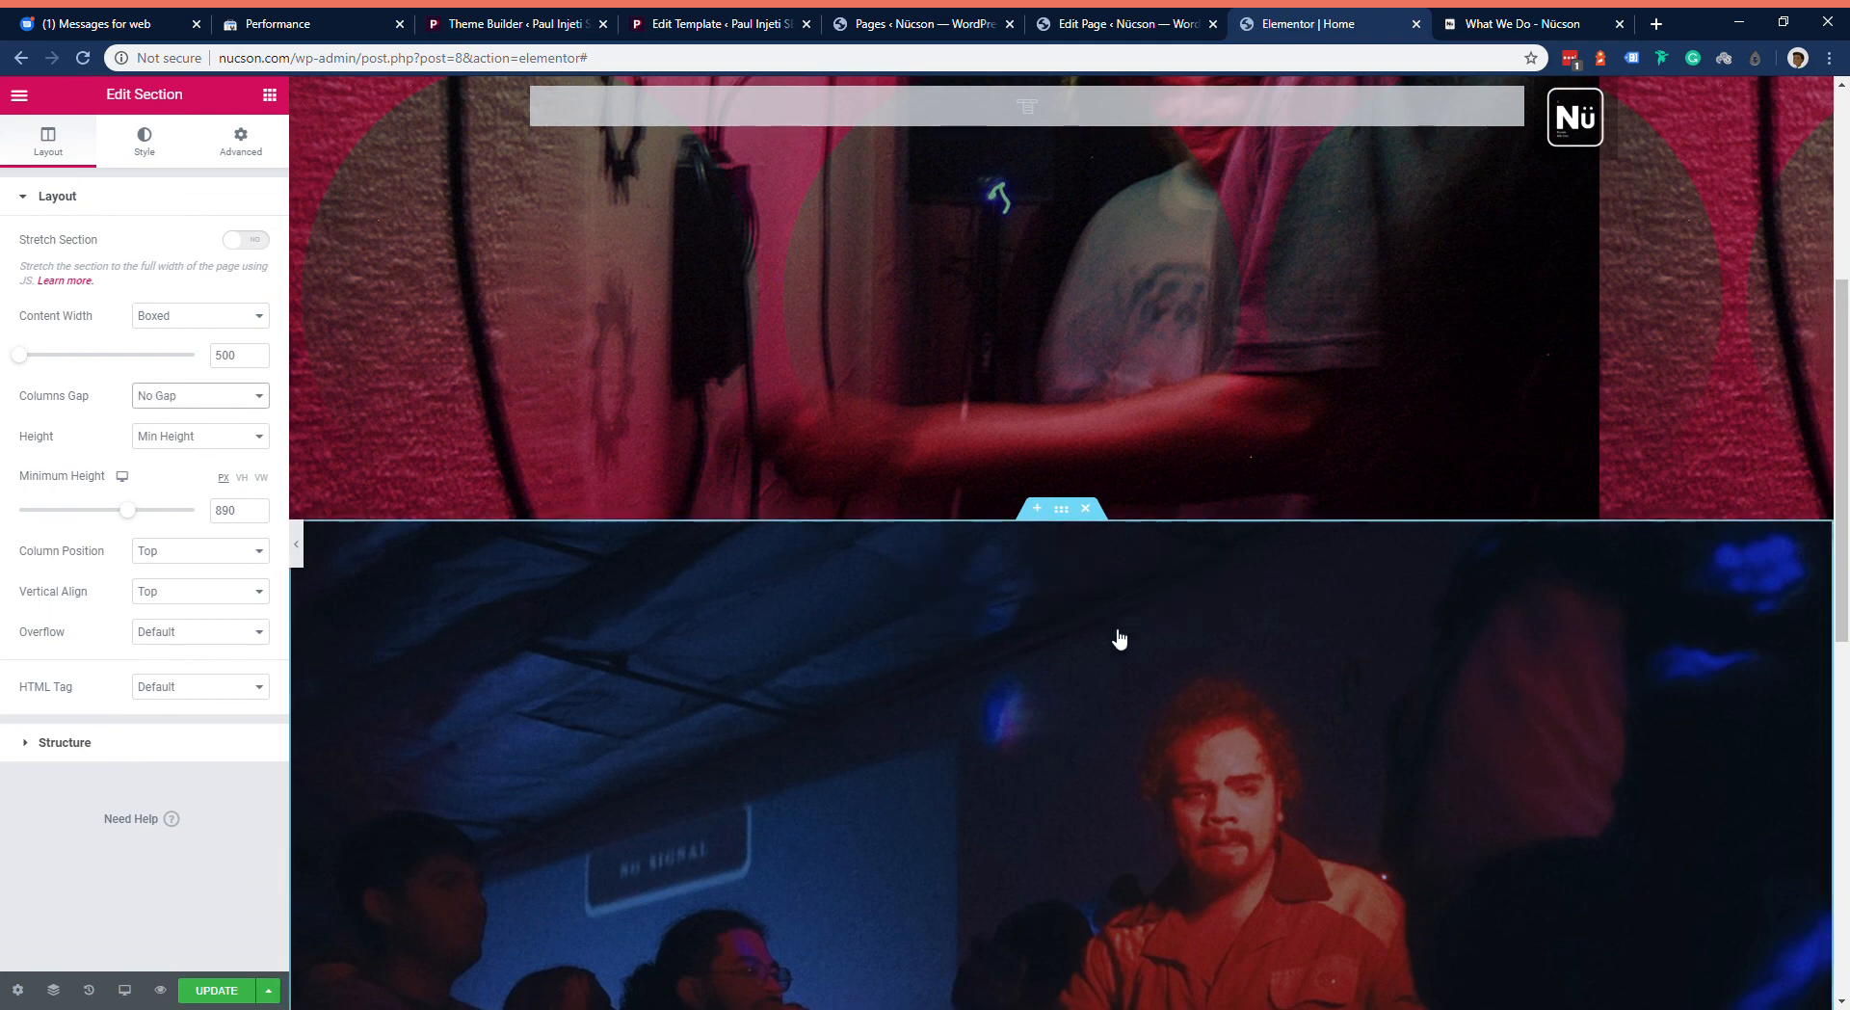
Step: Unlink the margins of the logo inner section and set its top margin to -41 px
{"action": "left_click", "coordinate": [1056, 530]}
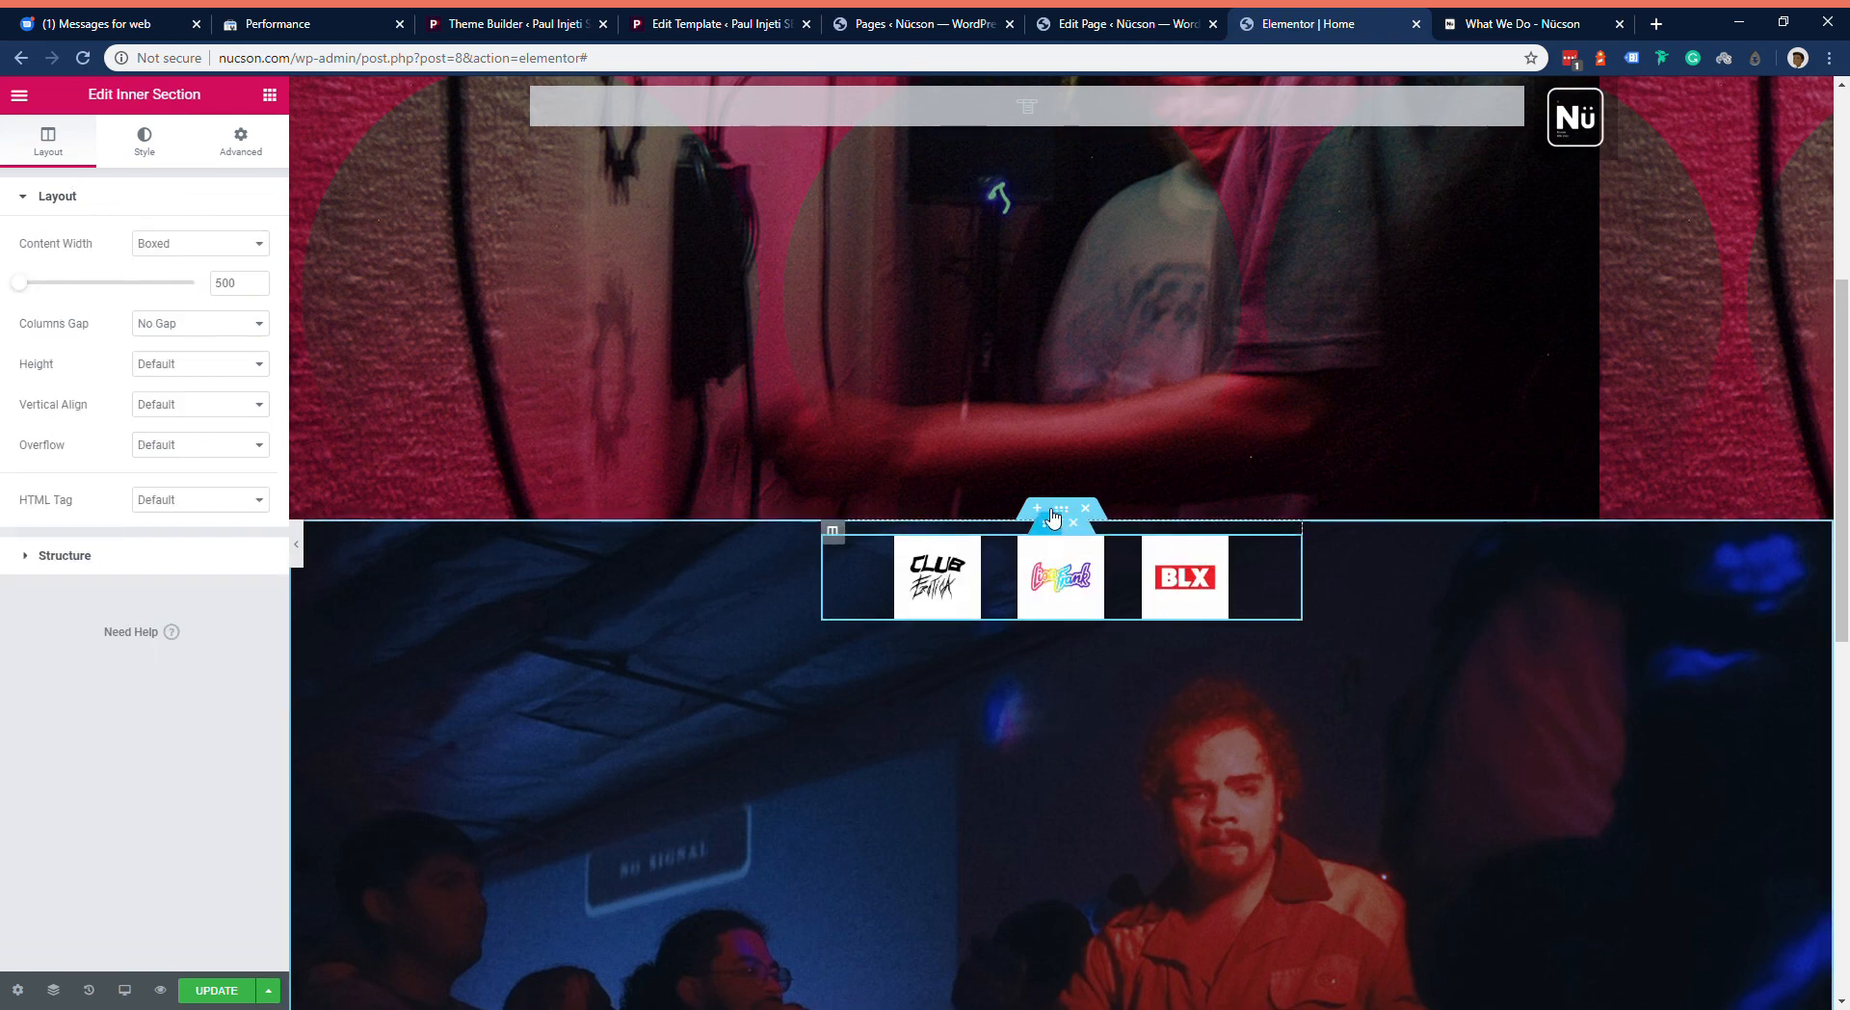
{"action": "left_click", "coordinate": [250, 159]}
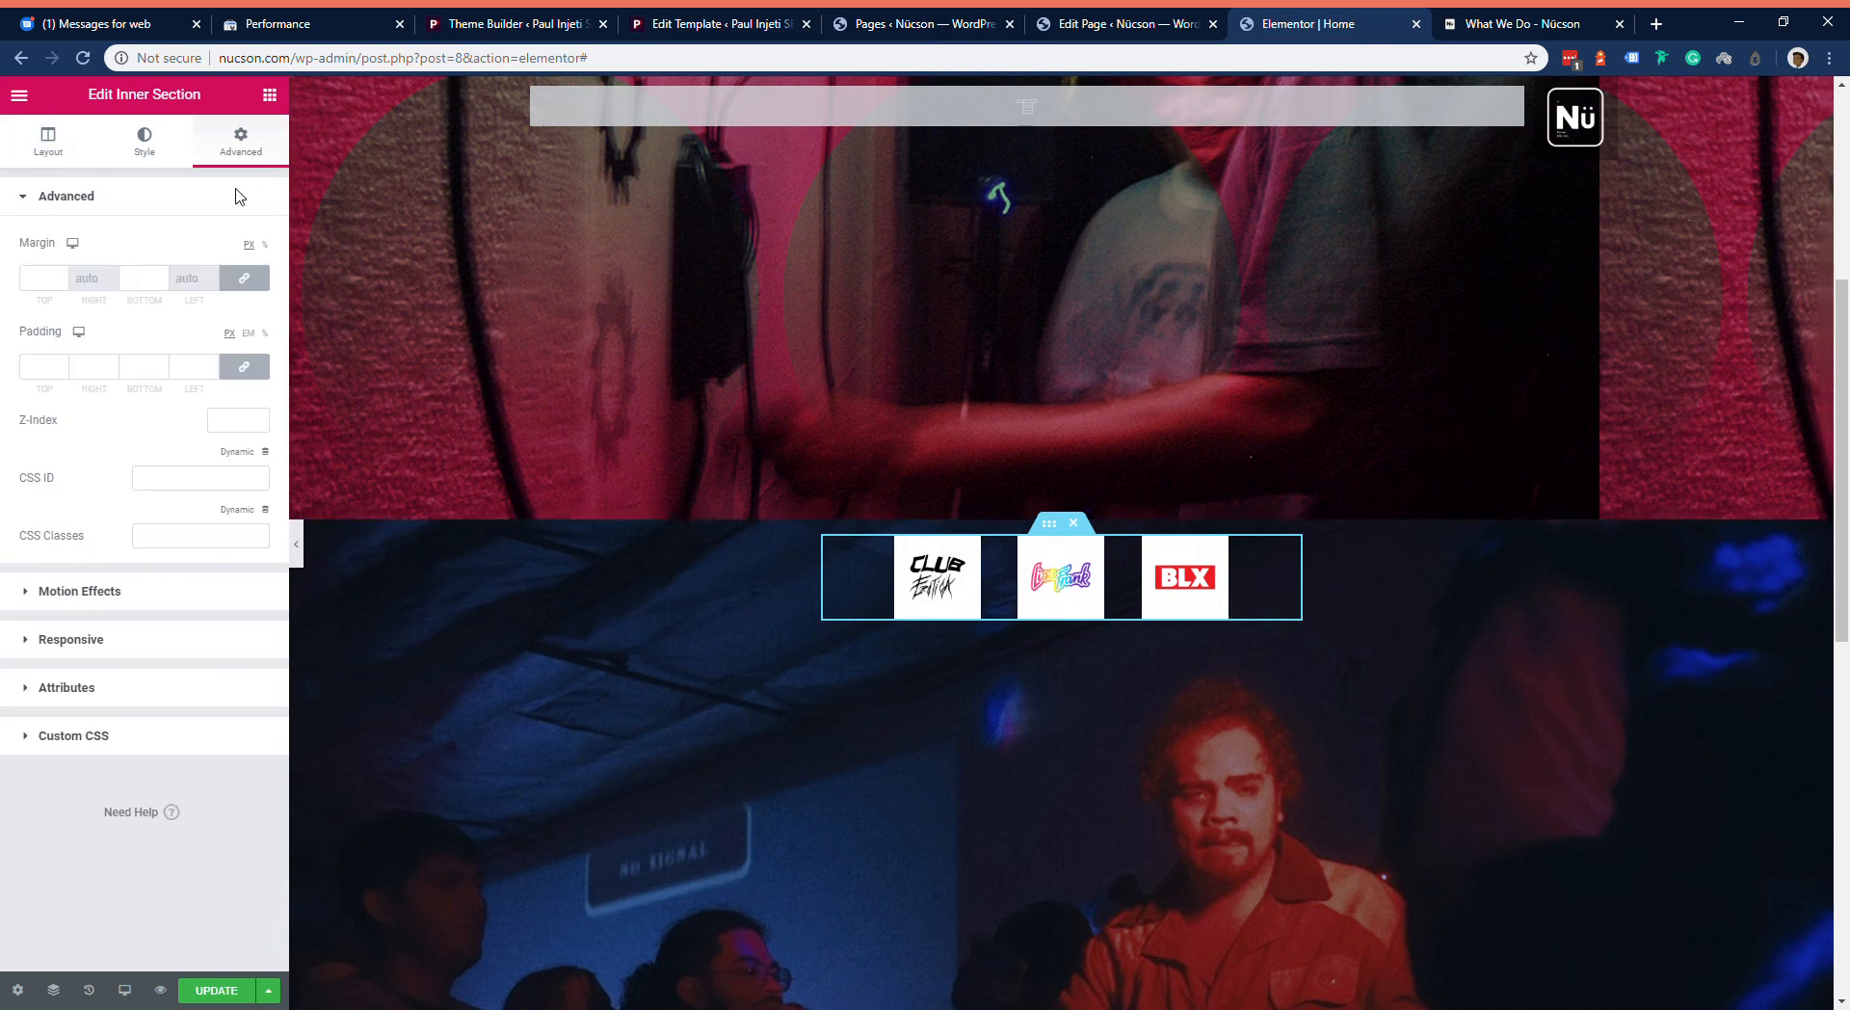
{"action": "left_click", "coordinate": [244, 278]}
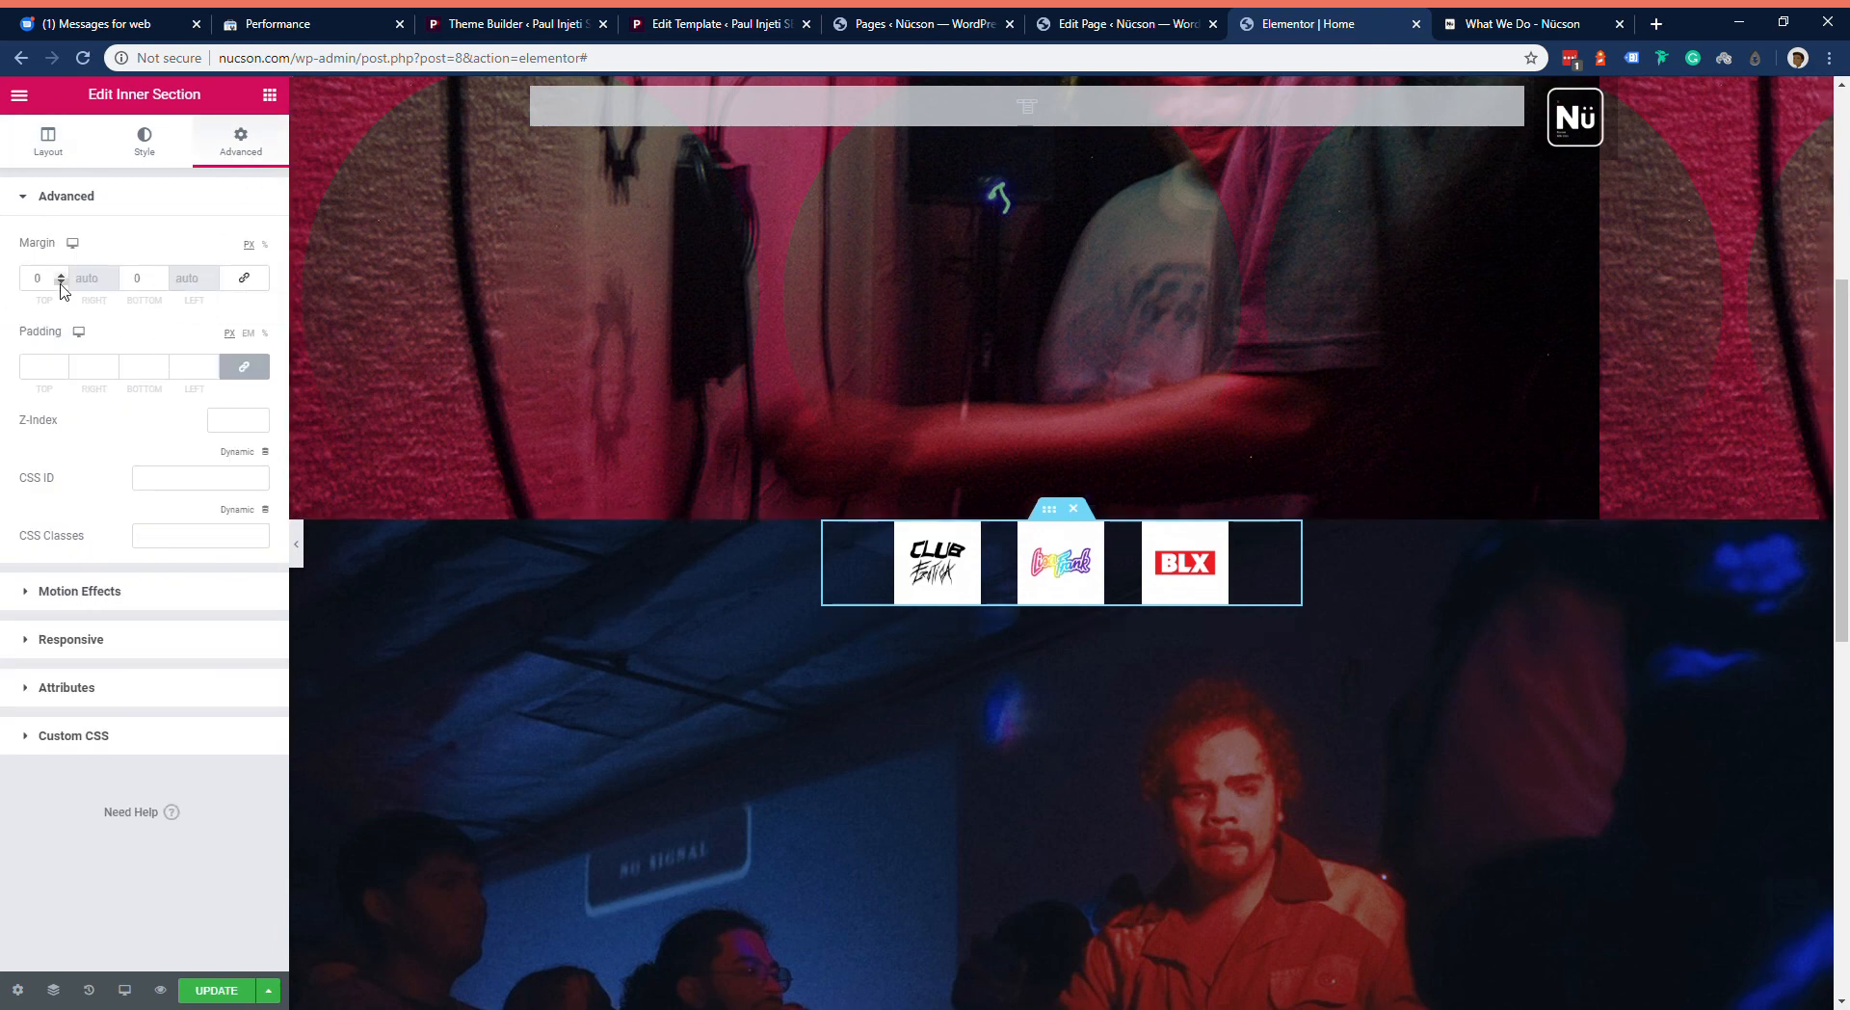
{"action": "left_click_drag", "start_coordinate": [61, 282], "coordinate": [62, 283]}
{"action": "scroll", "coordinate": [1524, 615], "scroll_direction": "up", "scroll_amount": 1}
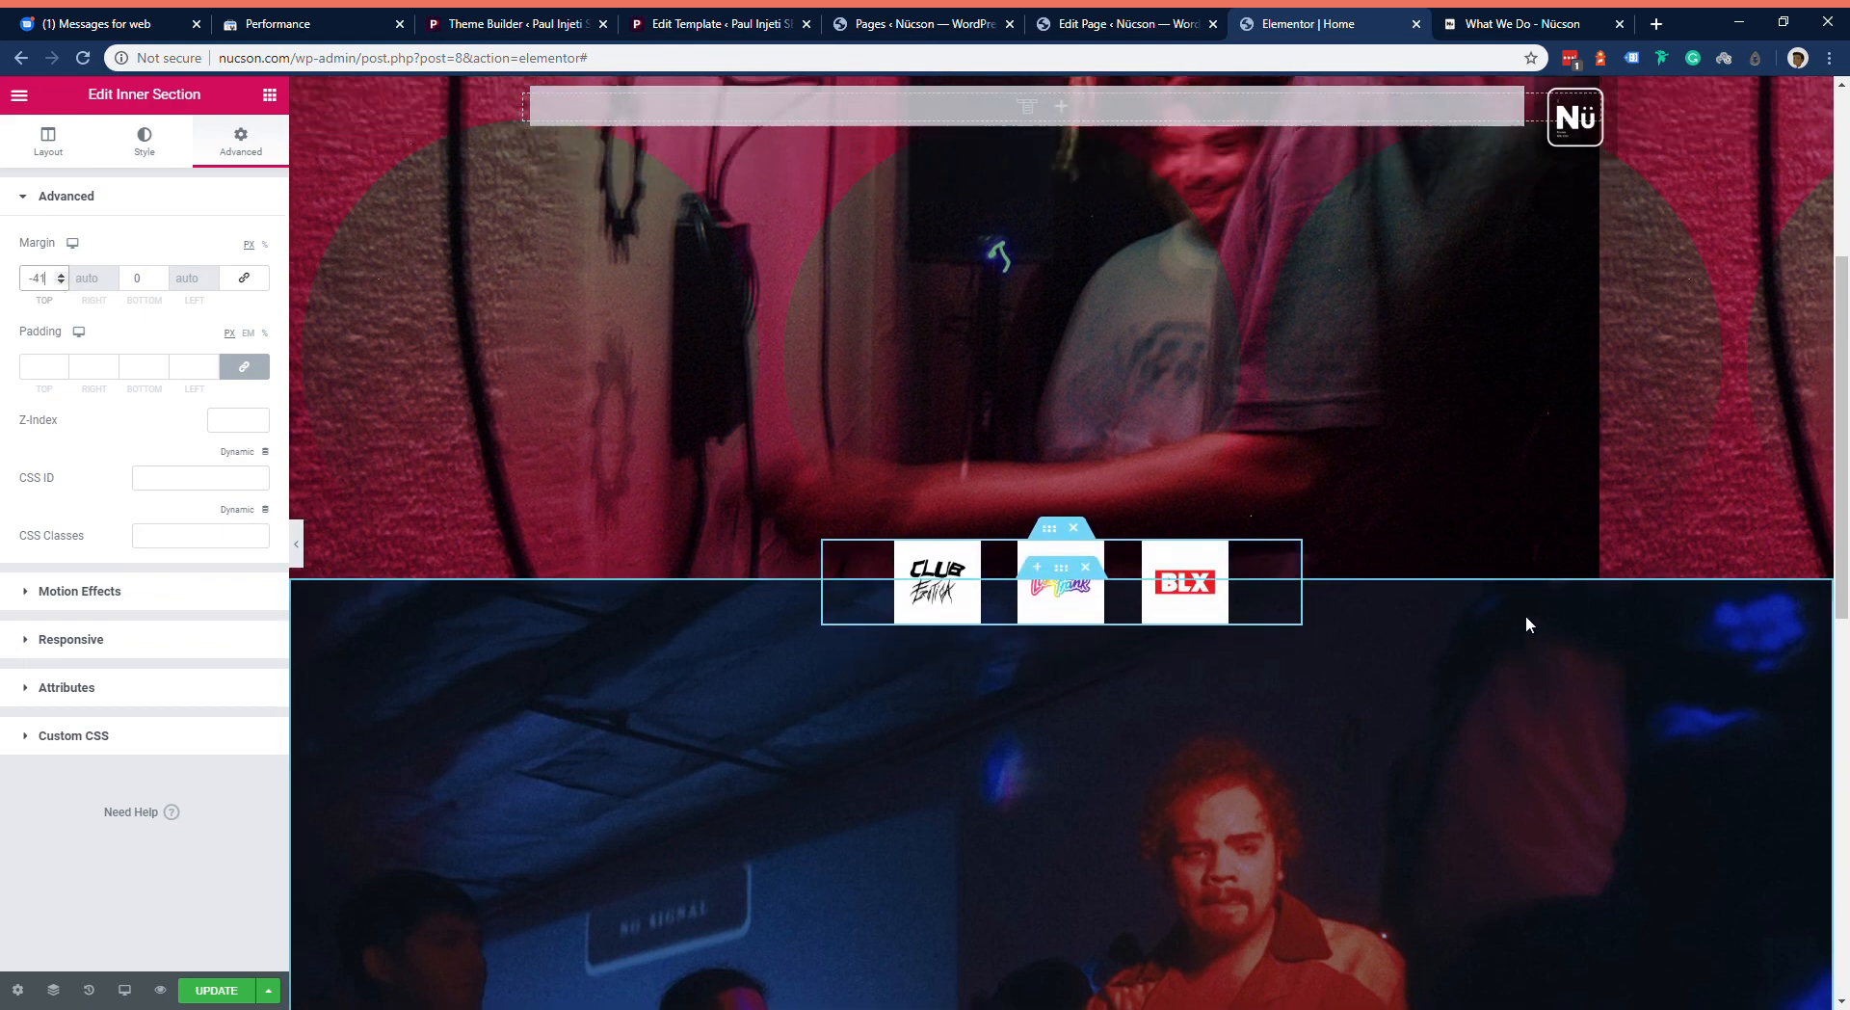
Step: Delete the empty three-column section between the club photo and the What We Do and Erotica Gallery buttons
{"action": "scroll", "coordinate": [1583, 522], "scroll_direction": "up", "scroll_amount": 1}
{"action": "scroll", "coordinate": [1582, 519], "scroll_direction": "up", "scroll_amount": 3}
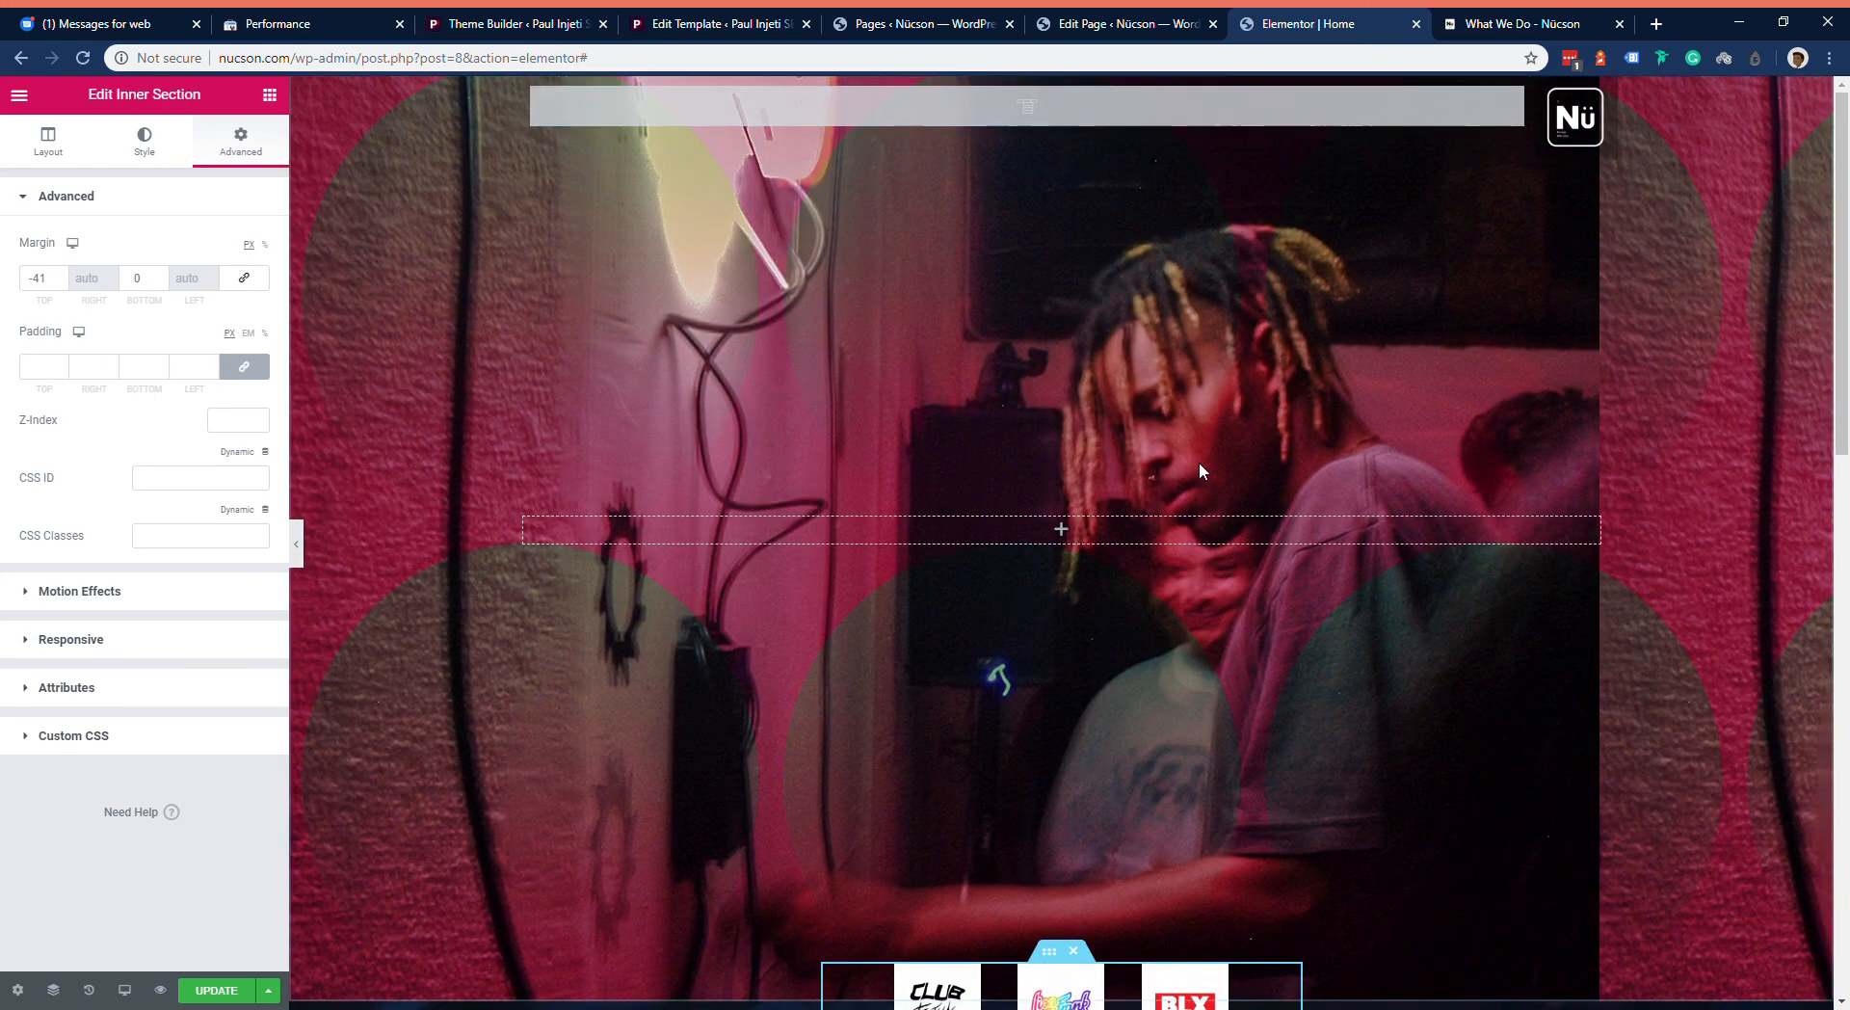
{"action": "scroll", "coordinate": [1201, 481], "scroll_direction": "down", "scroll_amount": 12}
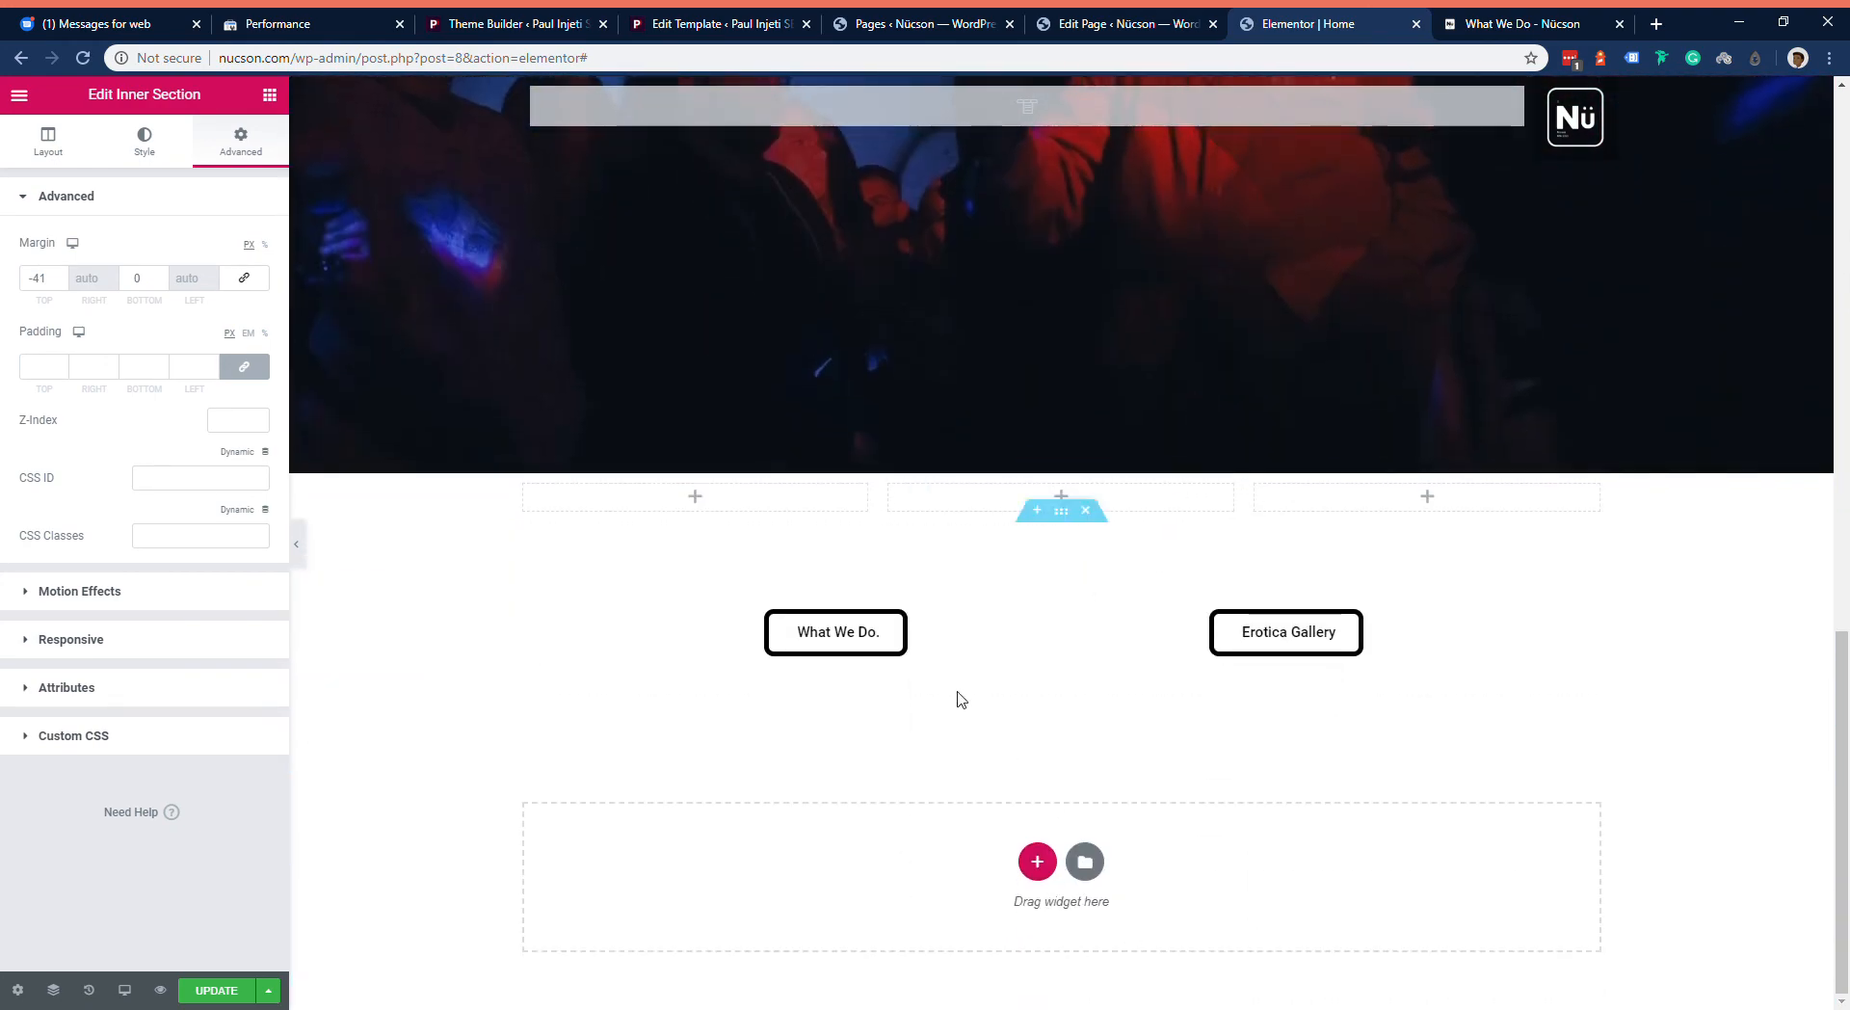
{"action": "left_click", "coordinate": [1085, 462]}
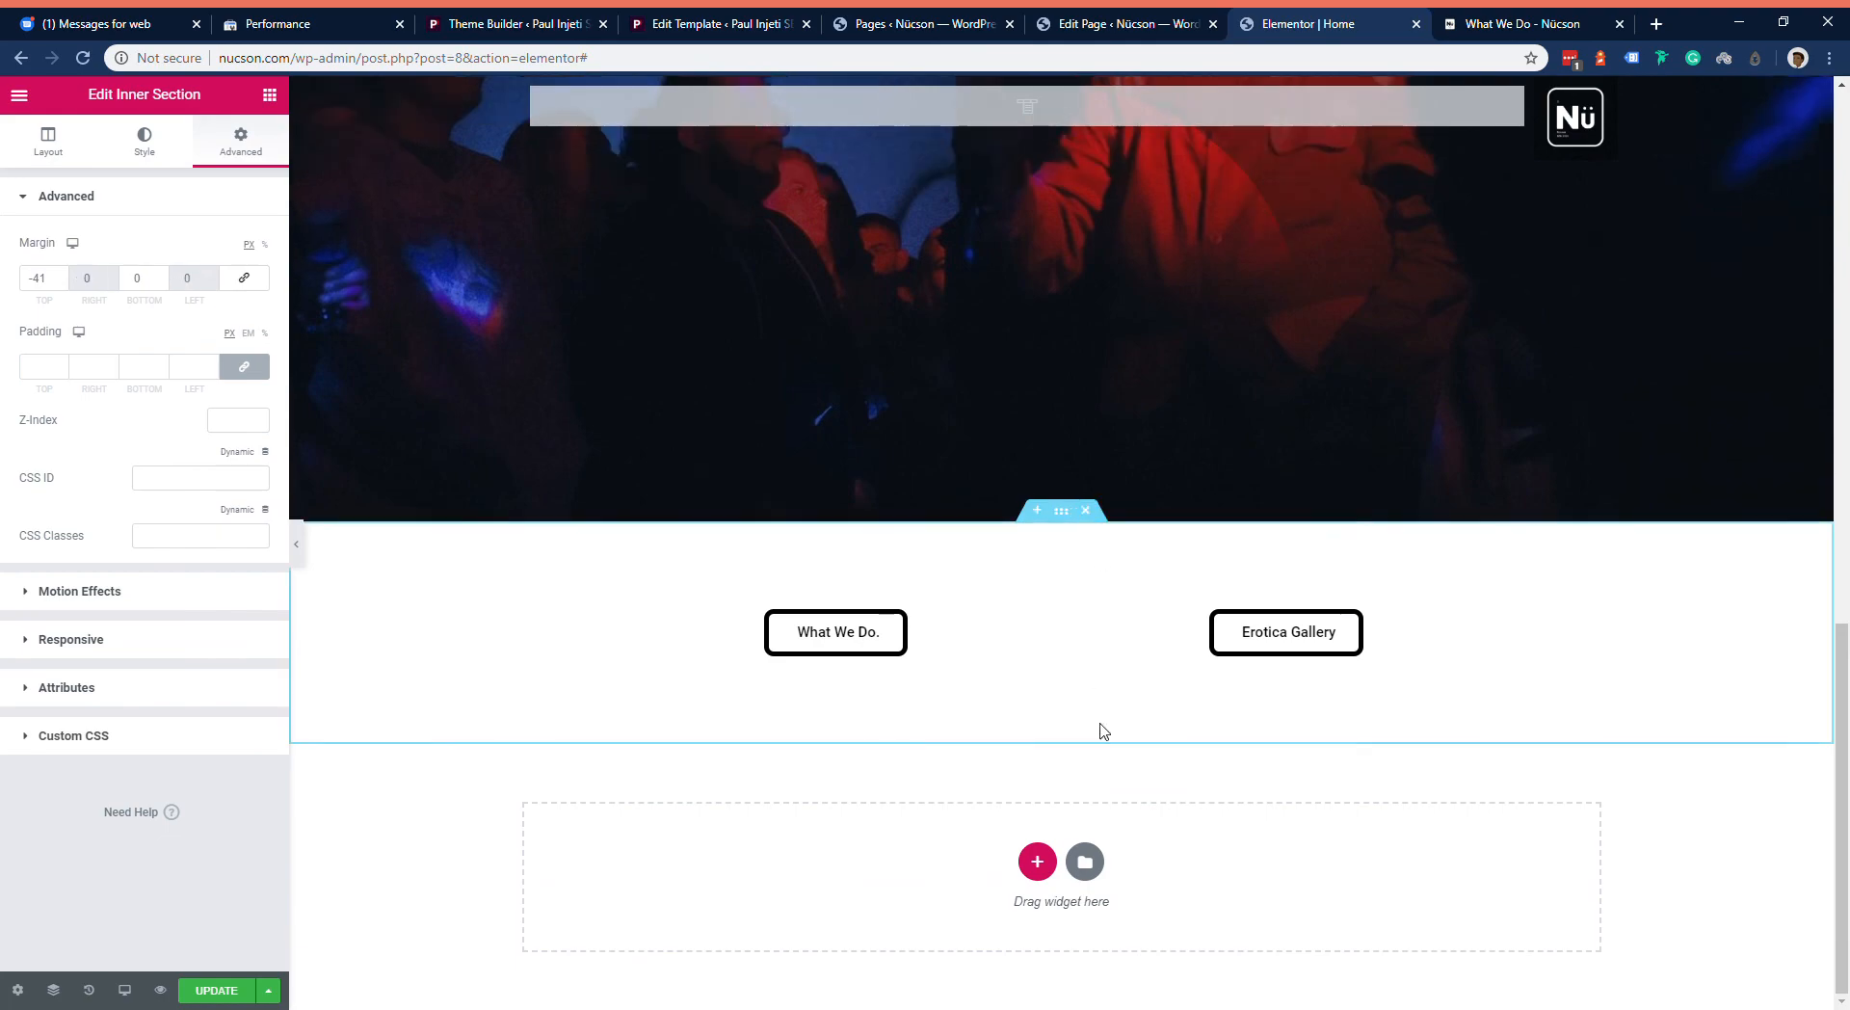
Step: Check the logos straddling the hero and club photo sections, and update the home page
{"action": "scroll", "coordinate": [1210, 347], "scroll_direction": "up", "scroll_amount": 5}
{"action": "scroll", "coordinate": [826, 465], "scroll_direction": "up", "scroll_amount": 7}
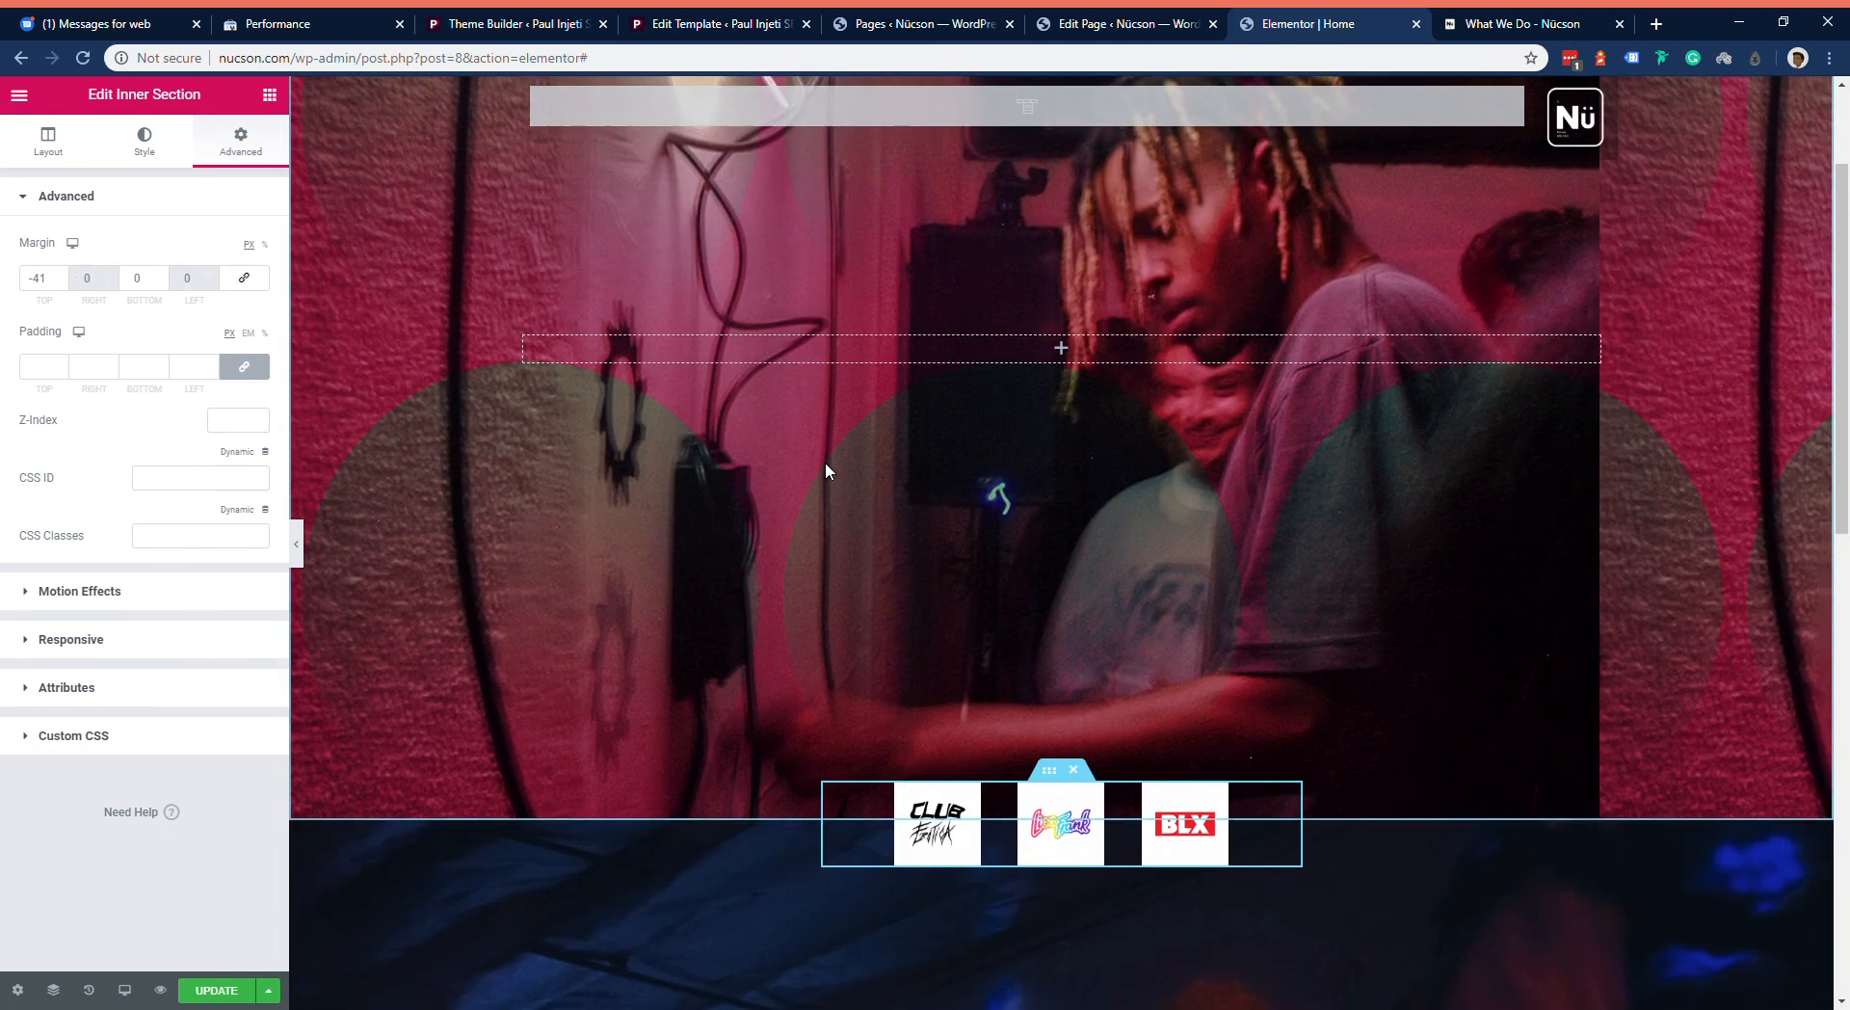
{"action": "scroll", "coordinate": [825, 470], "scroll_direction": "down", "scroll_amount": 10}
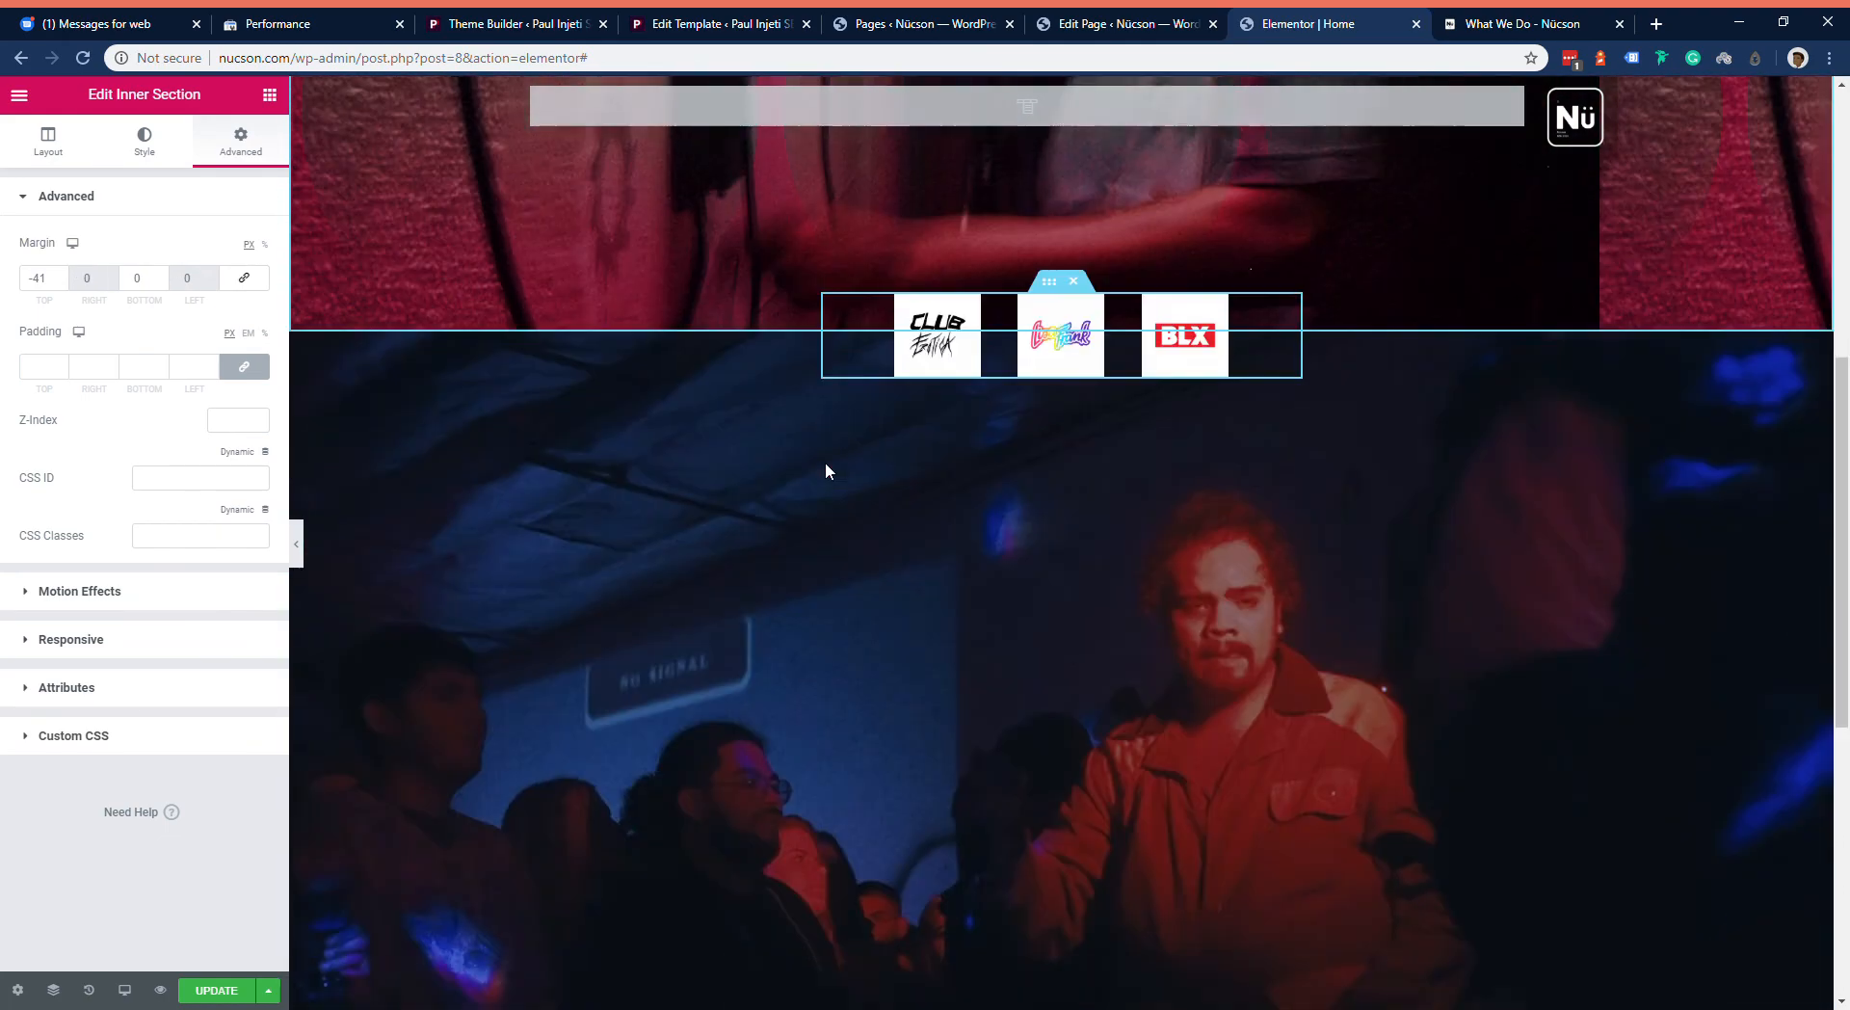
{"action": "left_click", "coordinate": [220, 990]}
{"action": "scroll", "coordinate": [1097, 673], "scroll_direction": "up", "scroll_amount": 7}
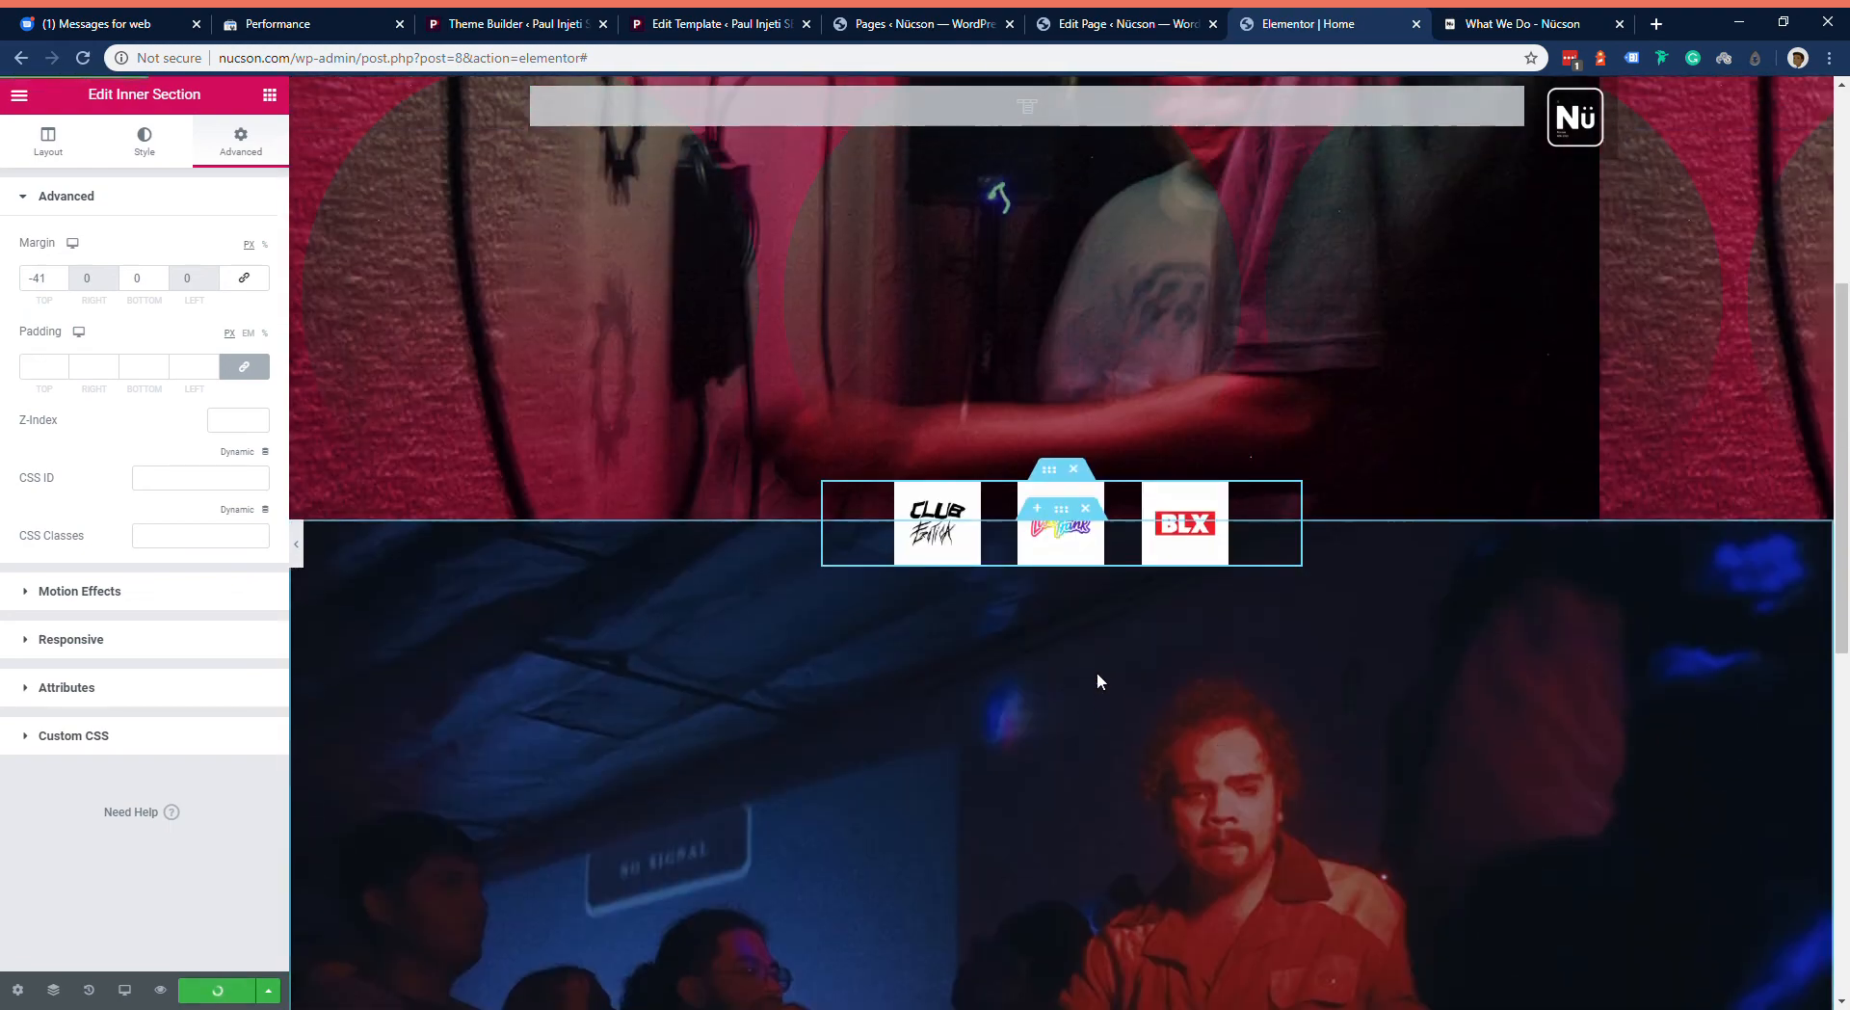
Step: Switch to the WordPress admin and open the Menus editor
{"action": "scroll", "coordinate": [1097, 673], "scroll_direction": "down", "scroll_amount": 4}
{"action": "left_click", "coordinate": [1089, 24]}
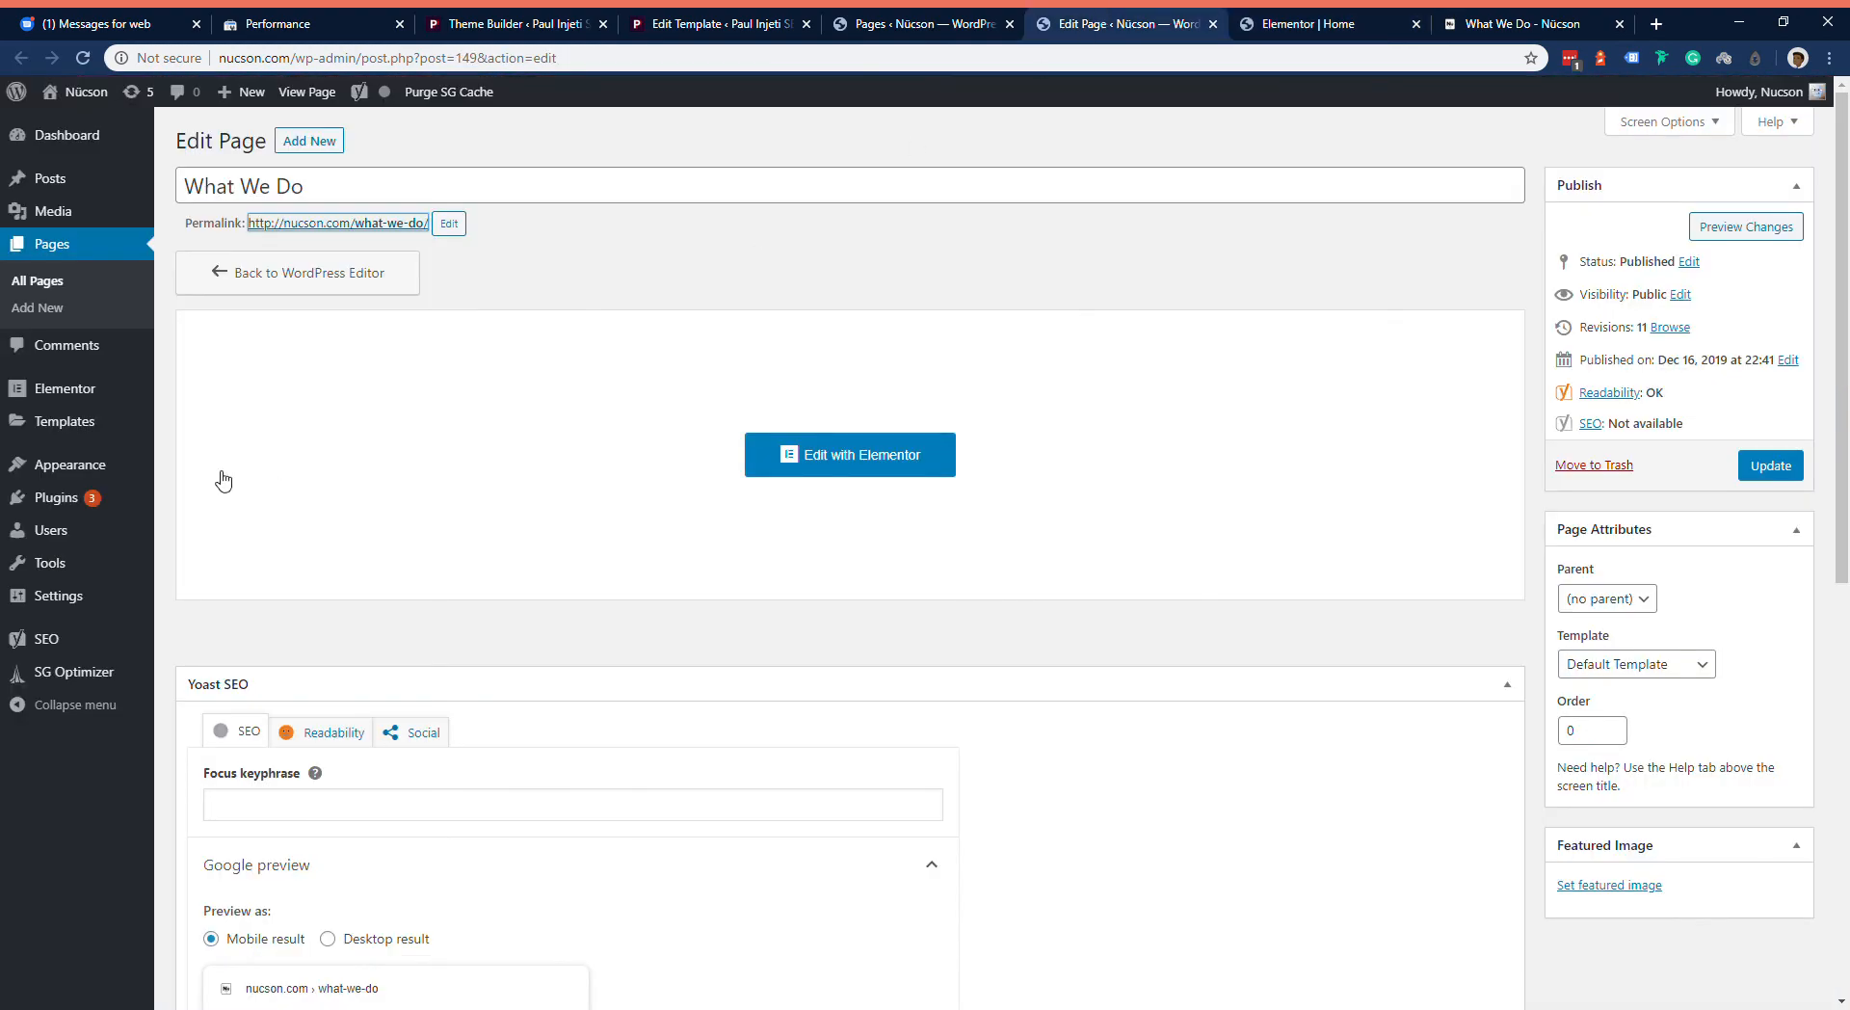
{"action": "mouse_move", "coordinate": [79, 472]}
{"action": "left_click", "coordinate": [204, 510]}
{"action": "left_click", "coordinate": [206, 524]}
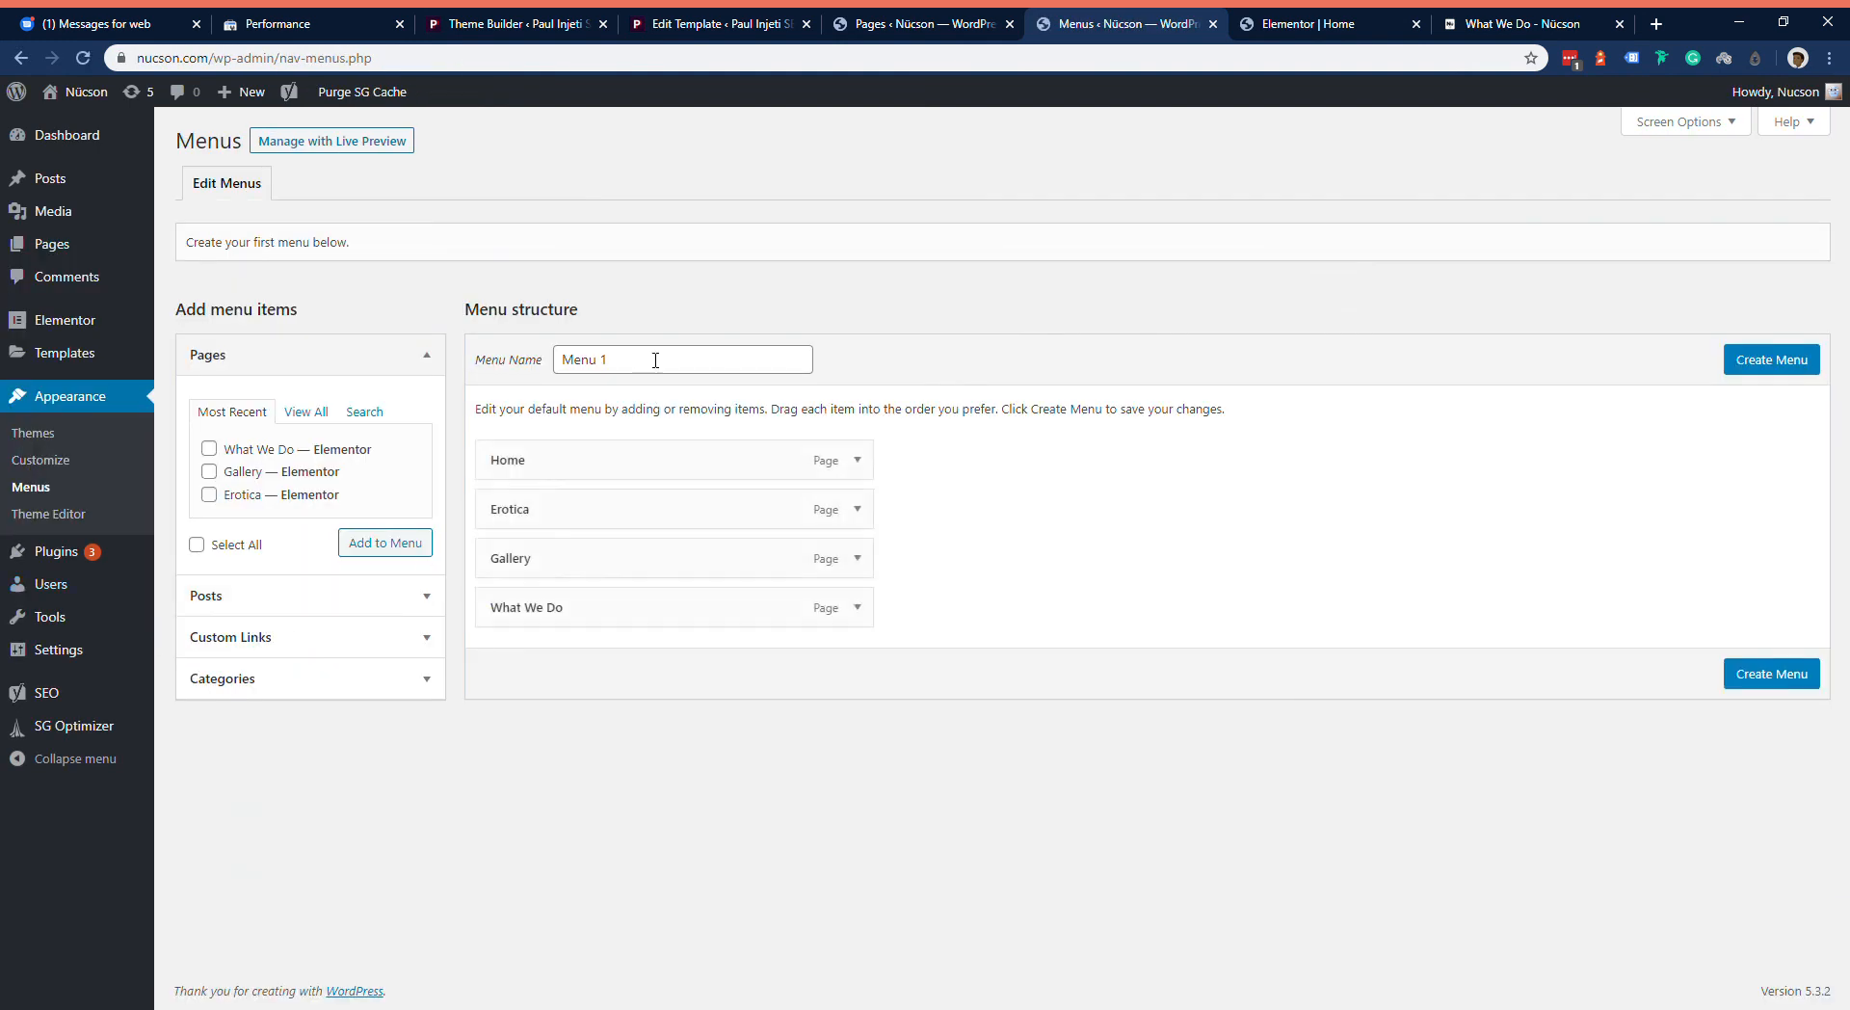
Step: Remove the Erotica and Home items from Menu 1, keeping Gallery and What We Do, and create the menu
{"action": "left_click", "coordinate": [860, 508]}
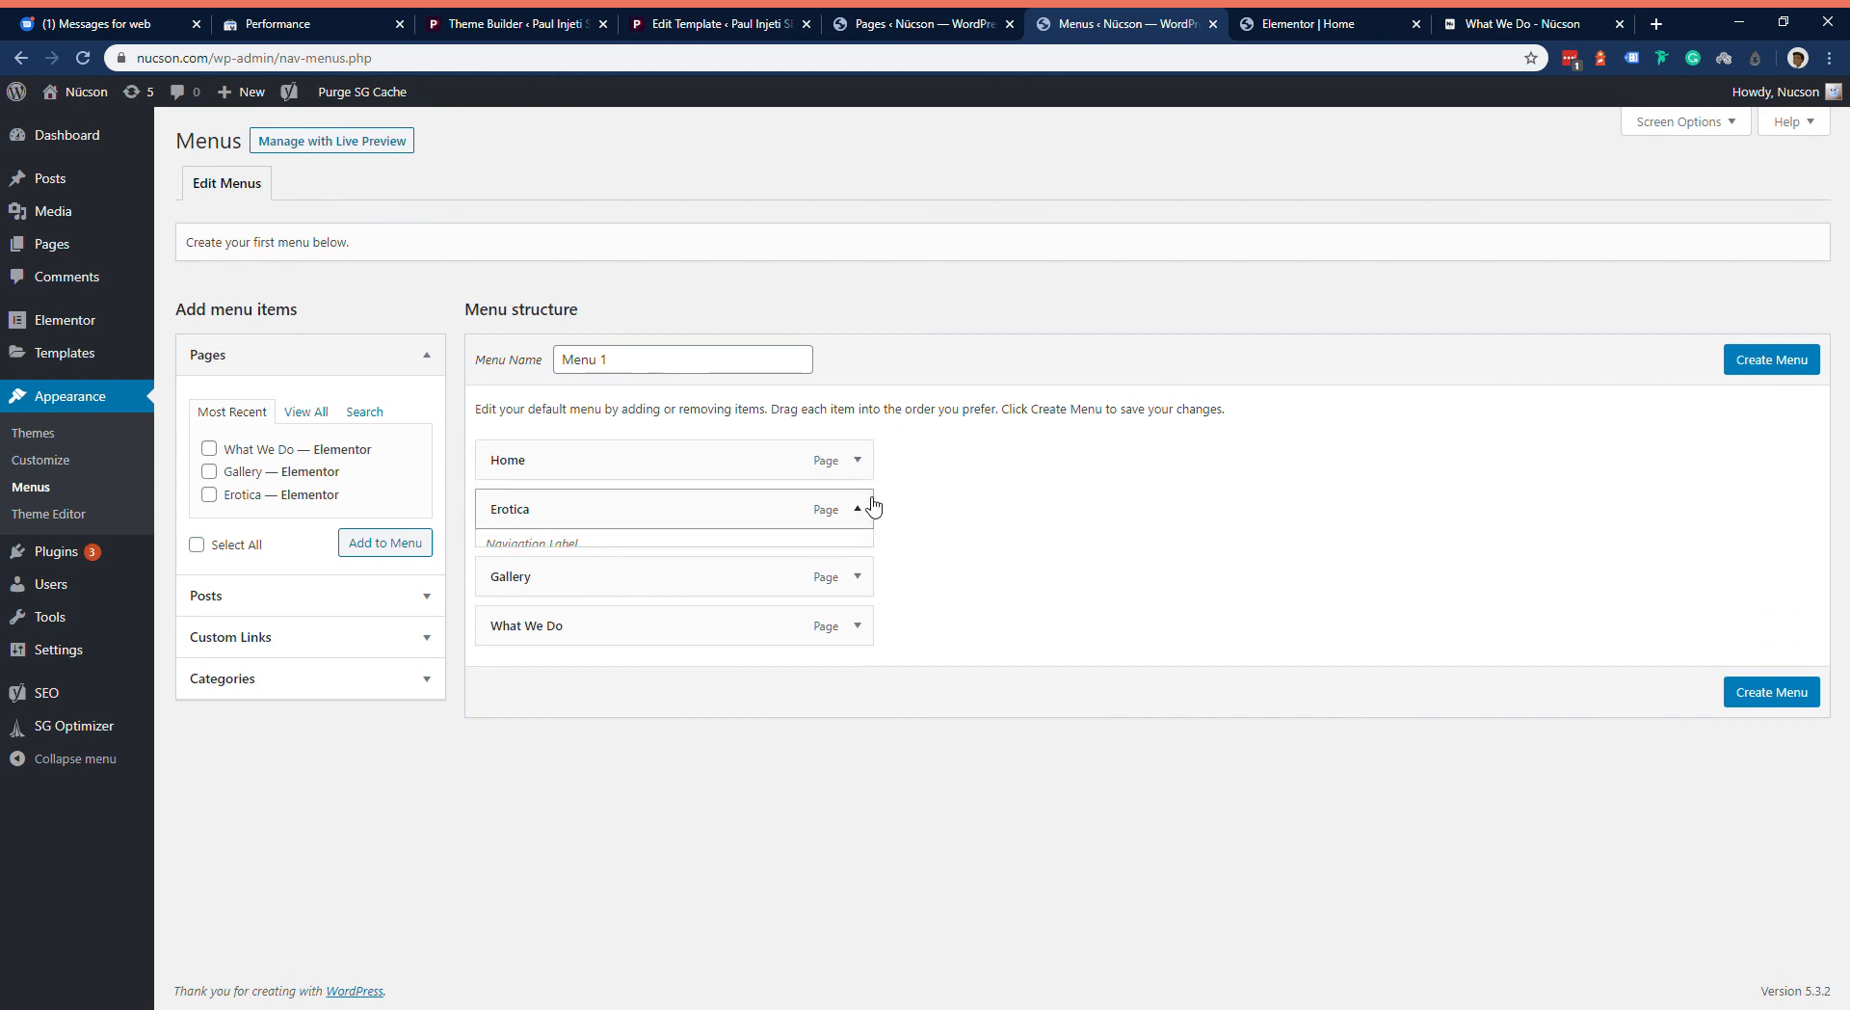
{"action": "left_click", "coordinate": [507, 686]}
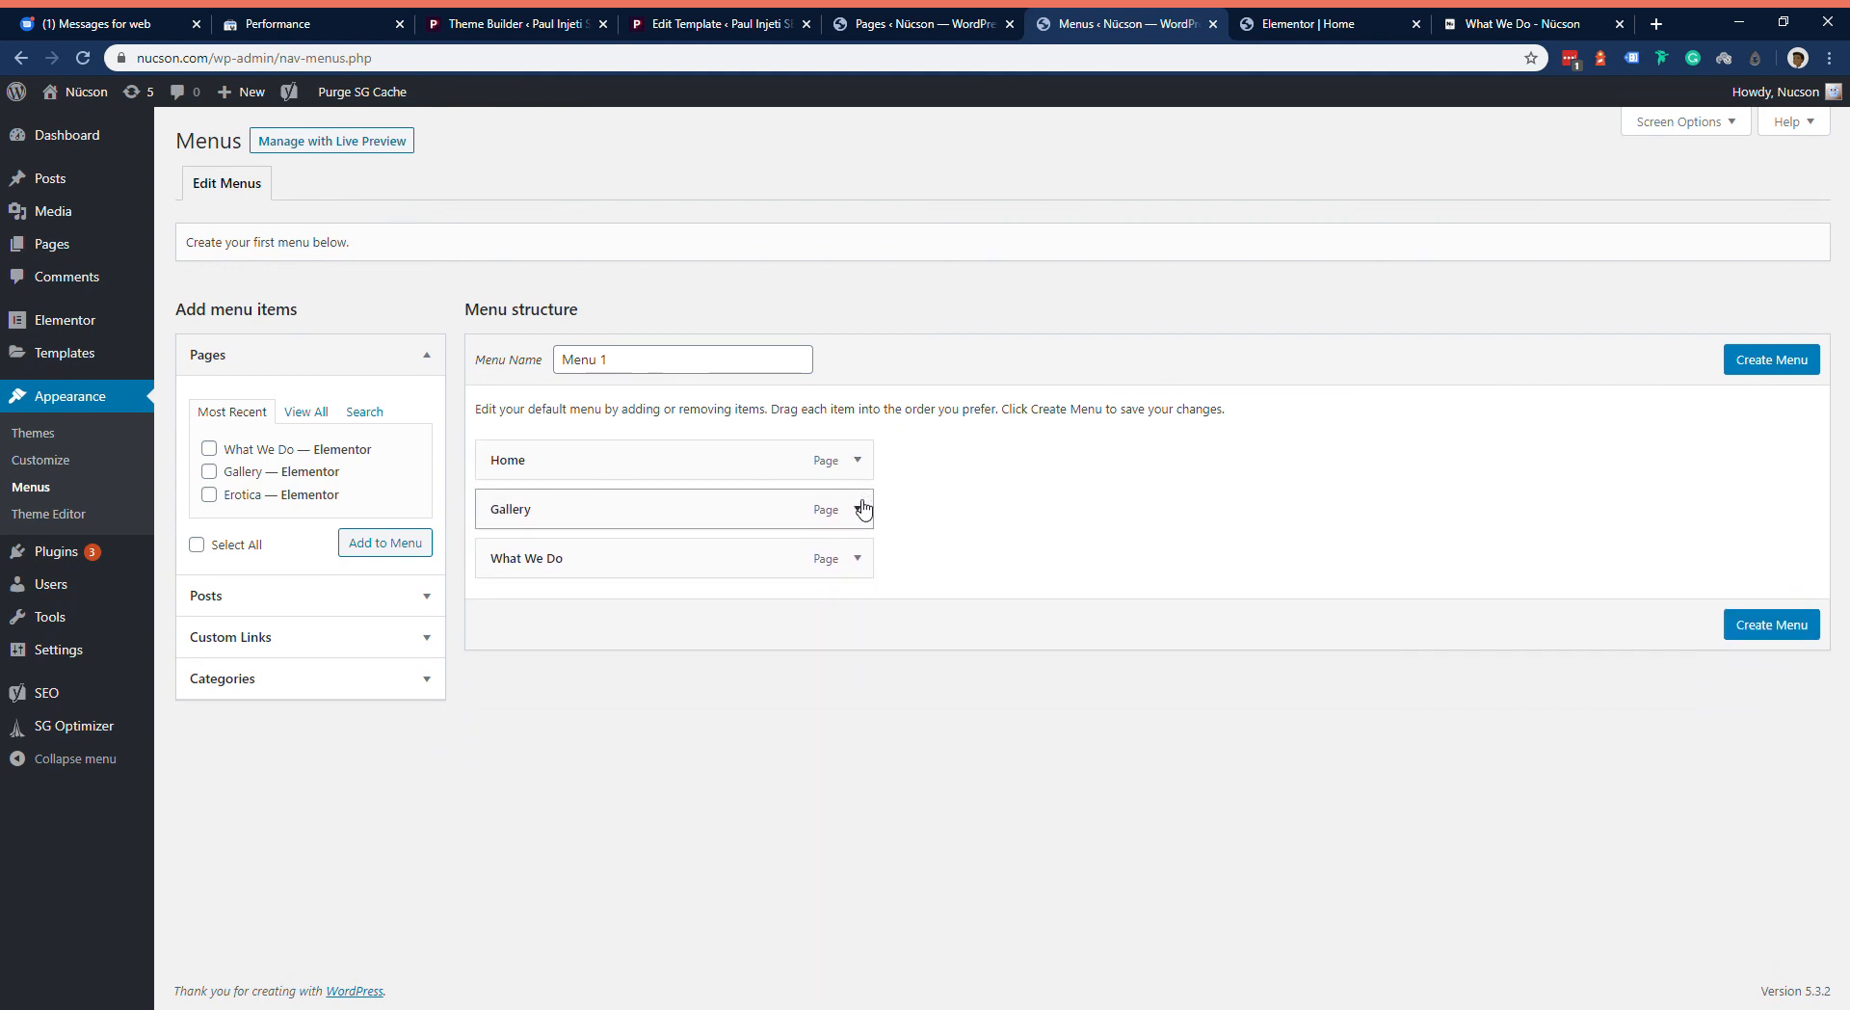
{"action": "left_click", "coordinate": [867, 464]}
{"action": "left_click", "coordinate": [494, 635]}
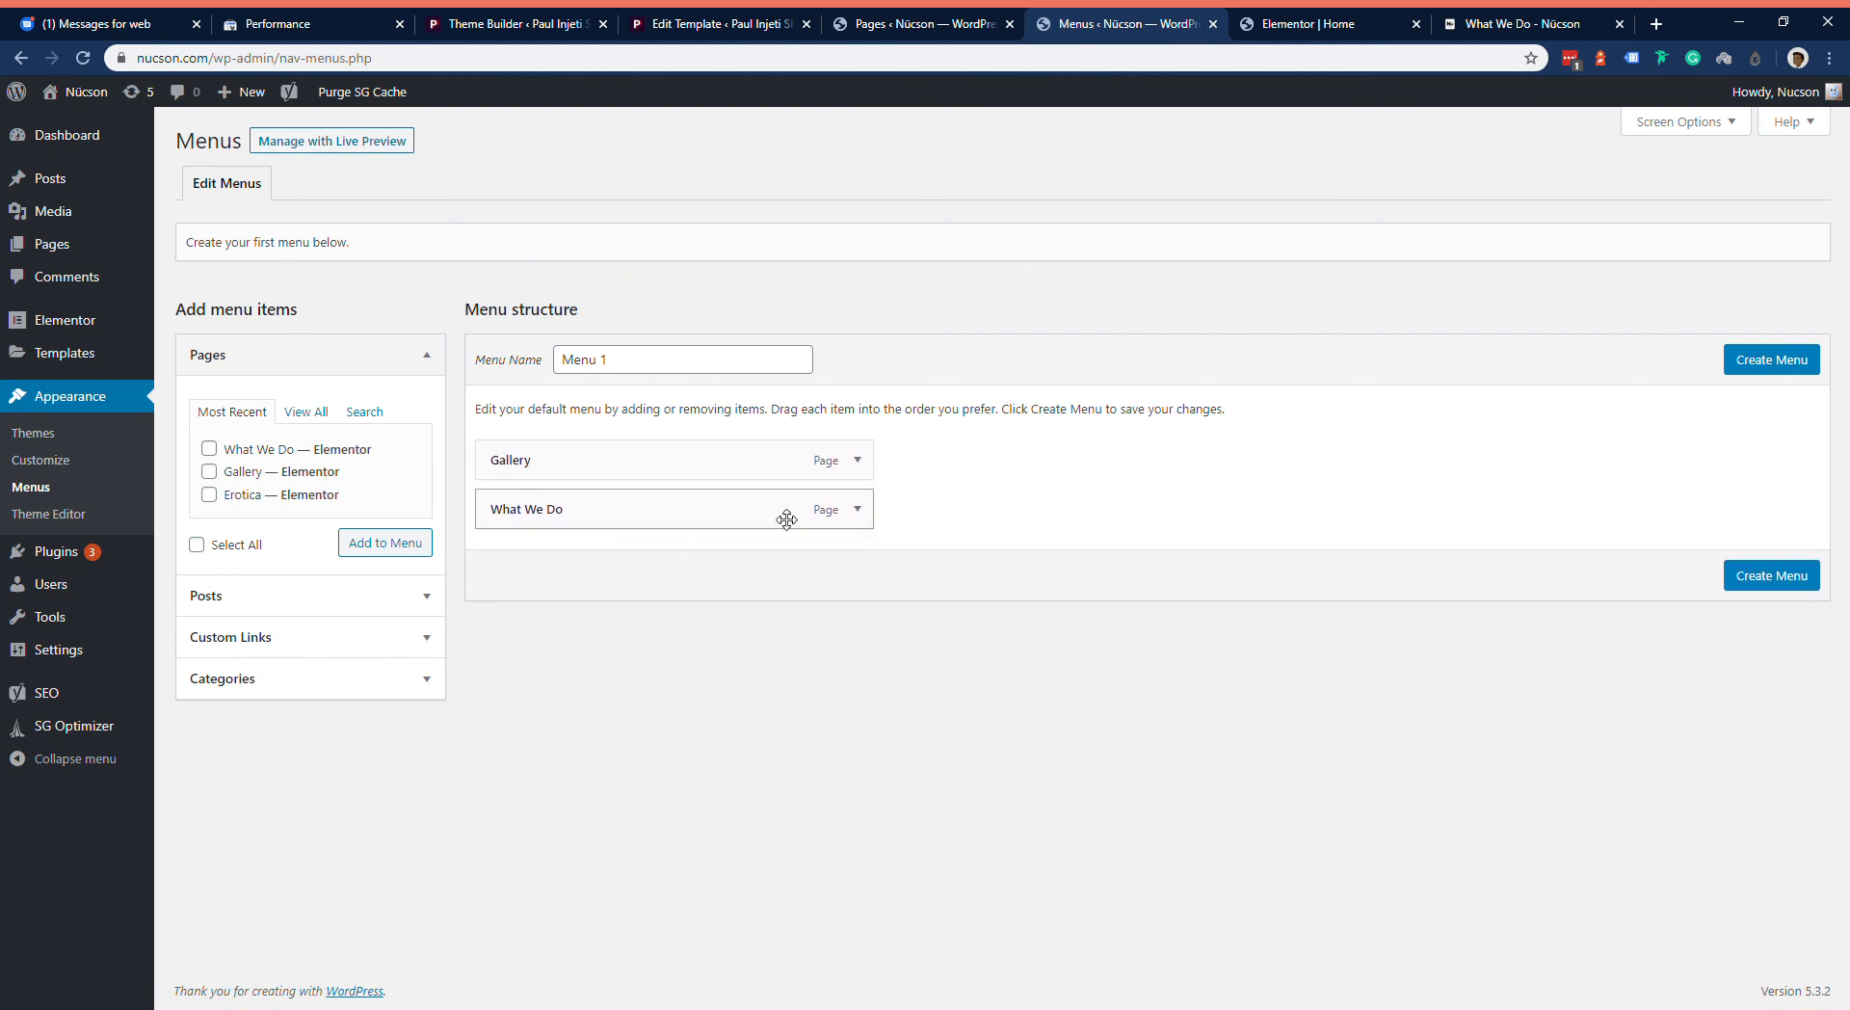
{"action": "left_click", "coordinate": [1778, 580]}
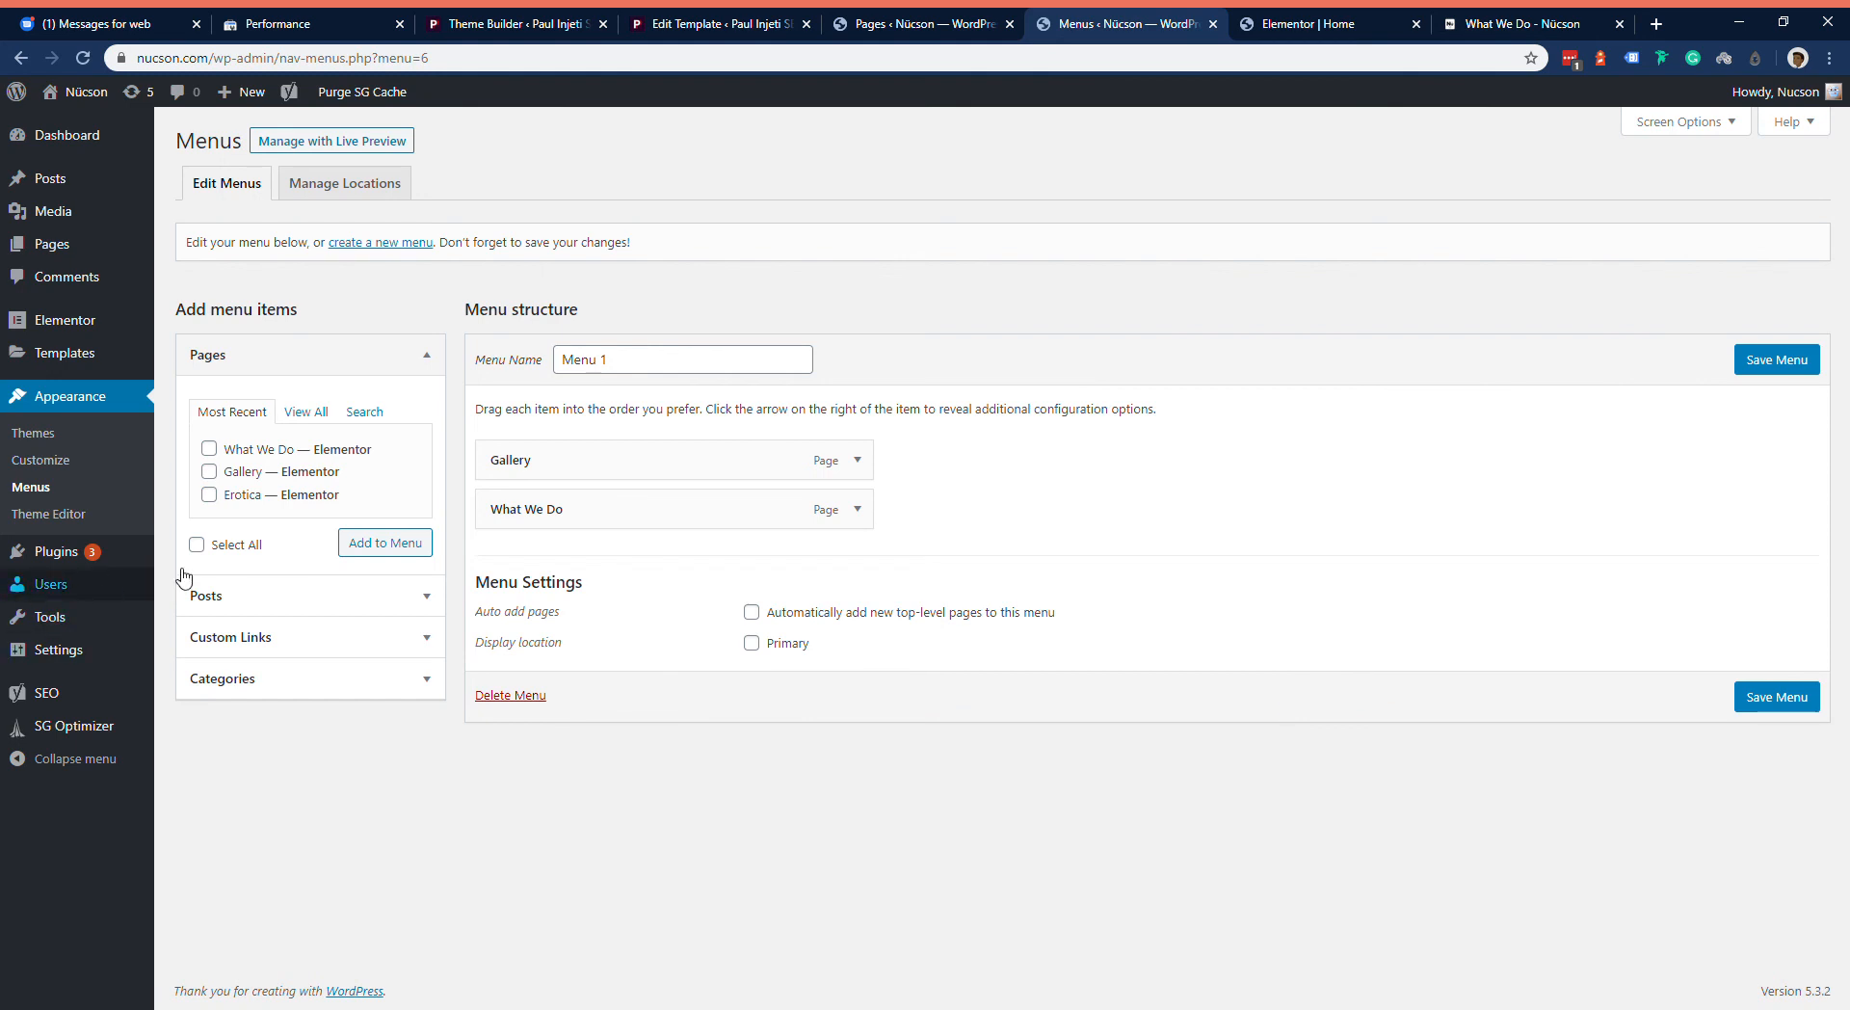
Step: Add a custom link named Booking with the URL # to Menu 1 and save the menu
{"action": "left_click", "coordinate": [374, 639]}
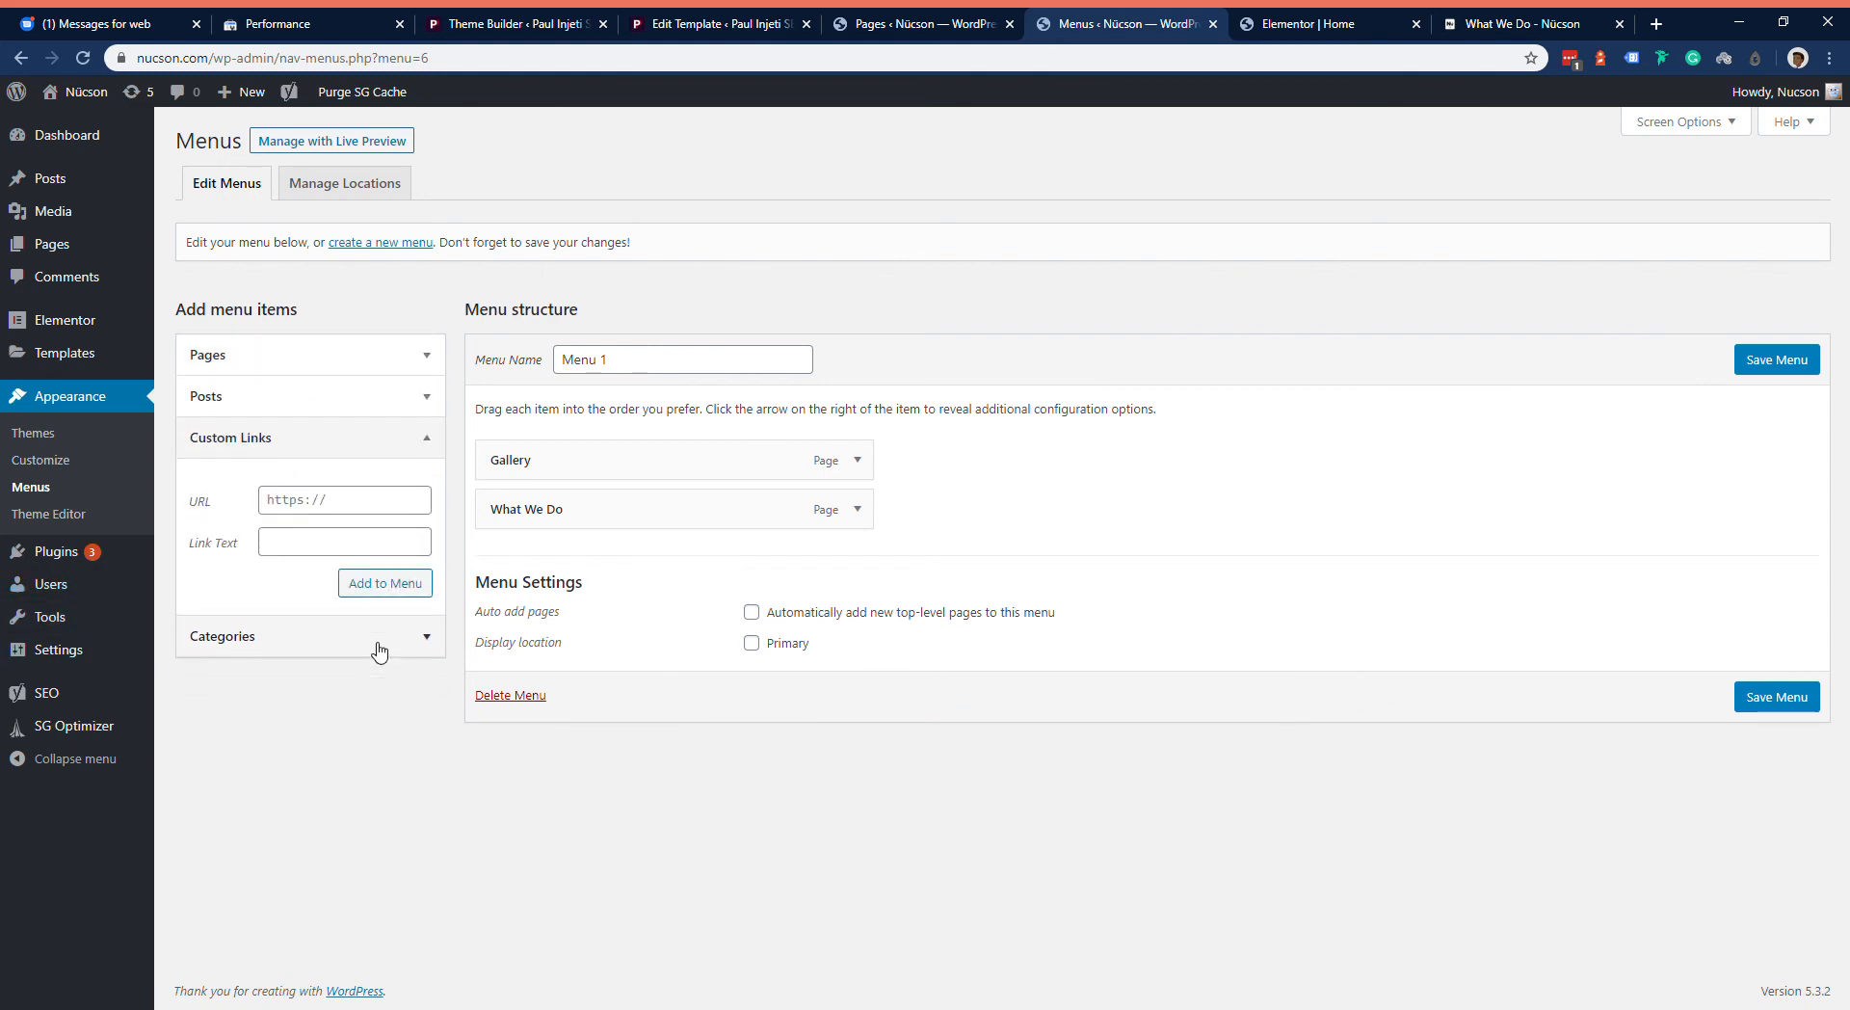
{"action": "left_click", "coordinate": [349, 503]}
{"action": "type", "text": "#"}
{"action": "key", "text": "Tab"}
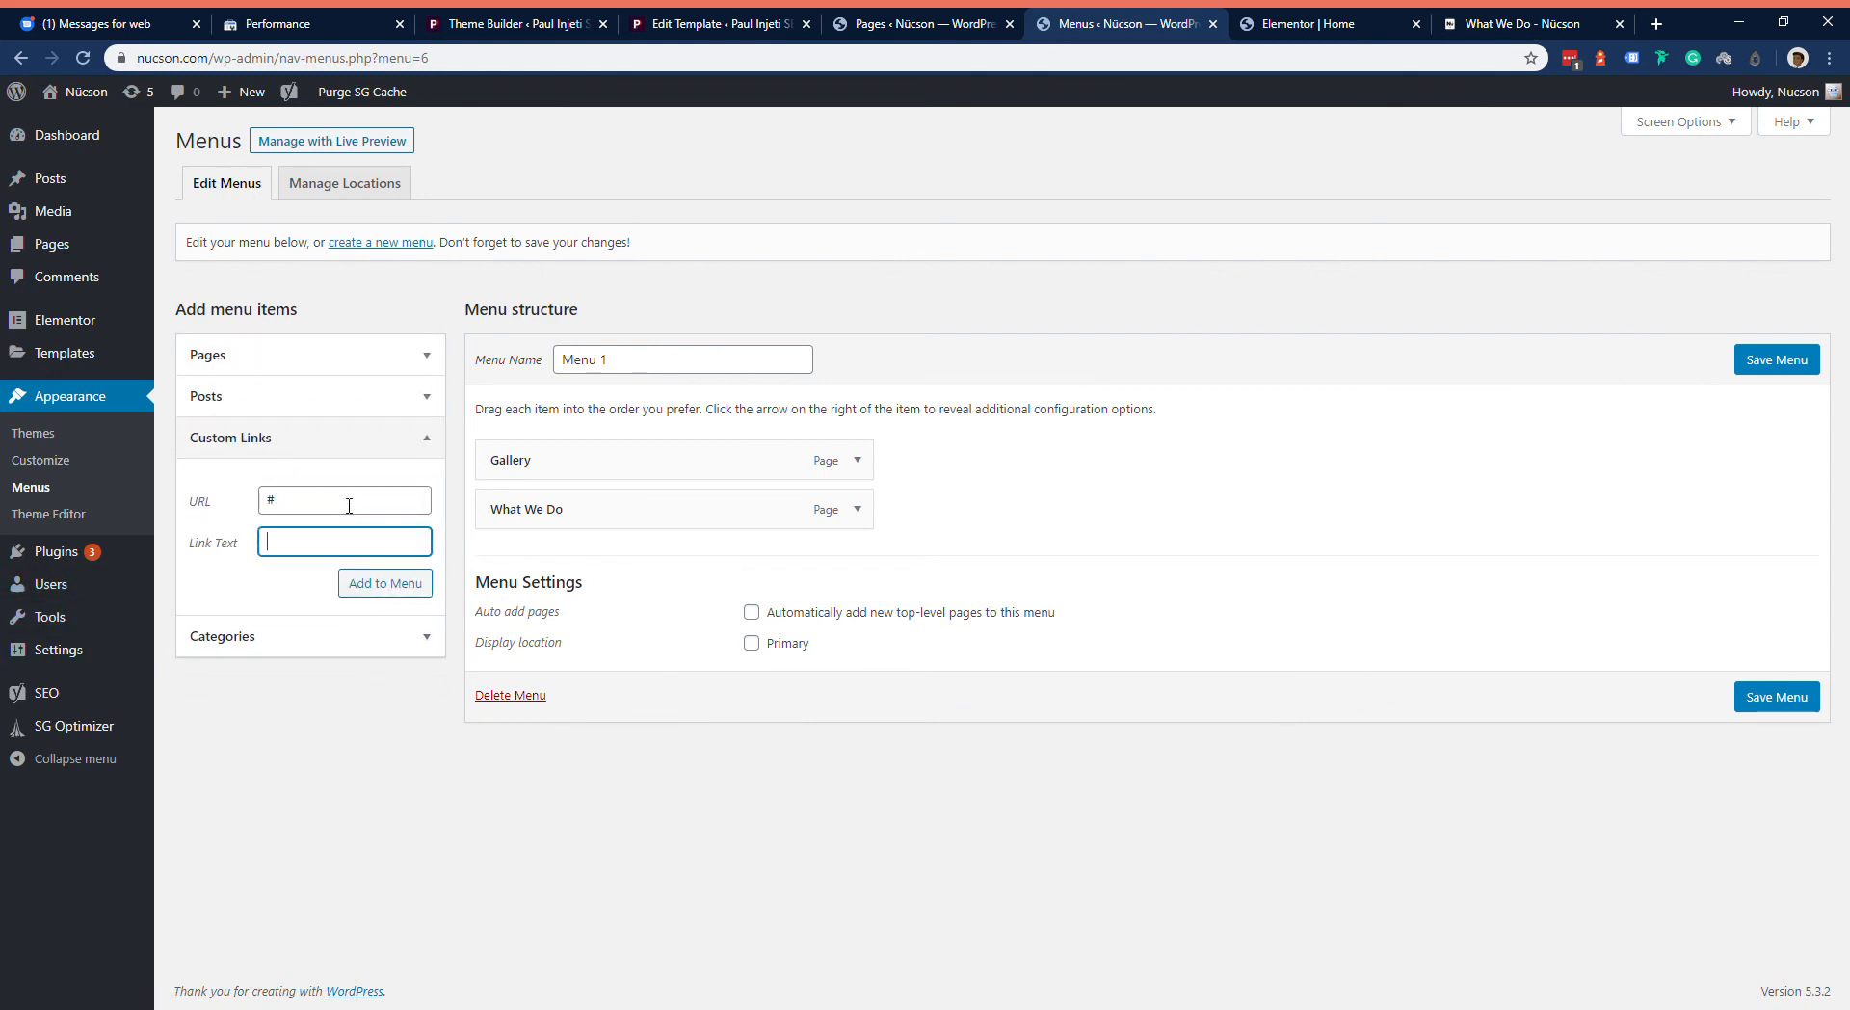
{"action": "left_click", "coordinate": [378, 583]}
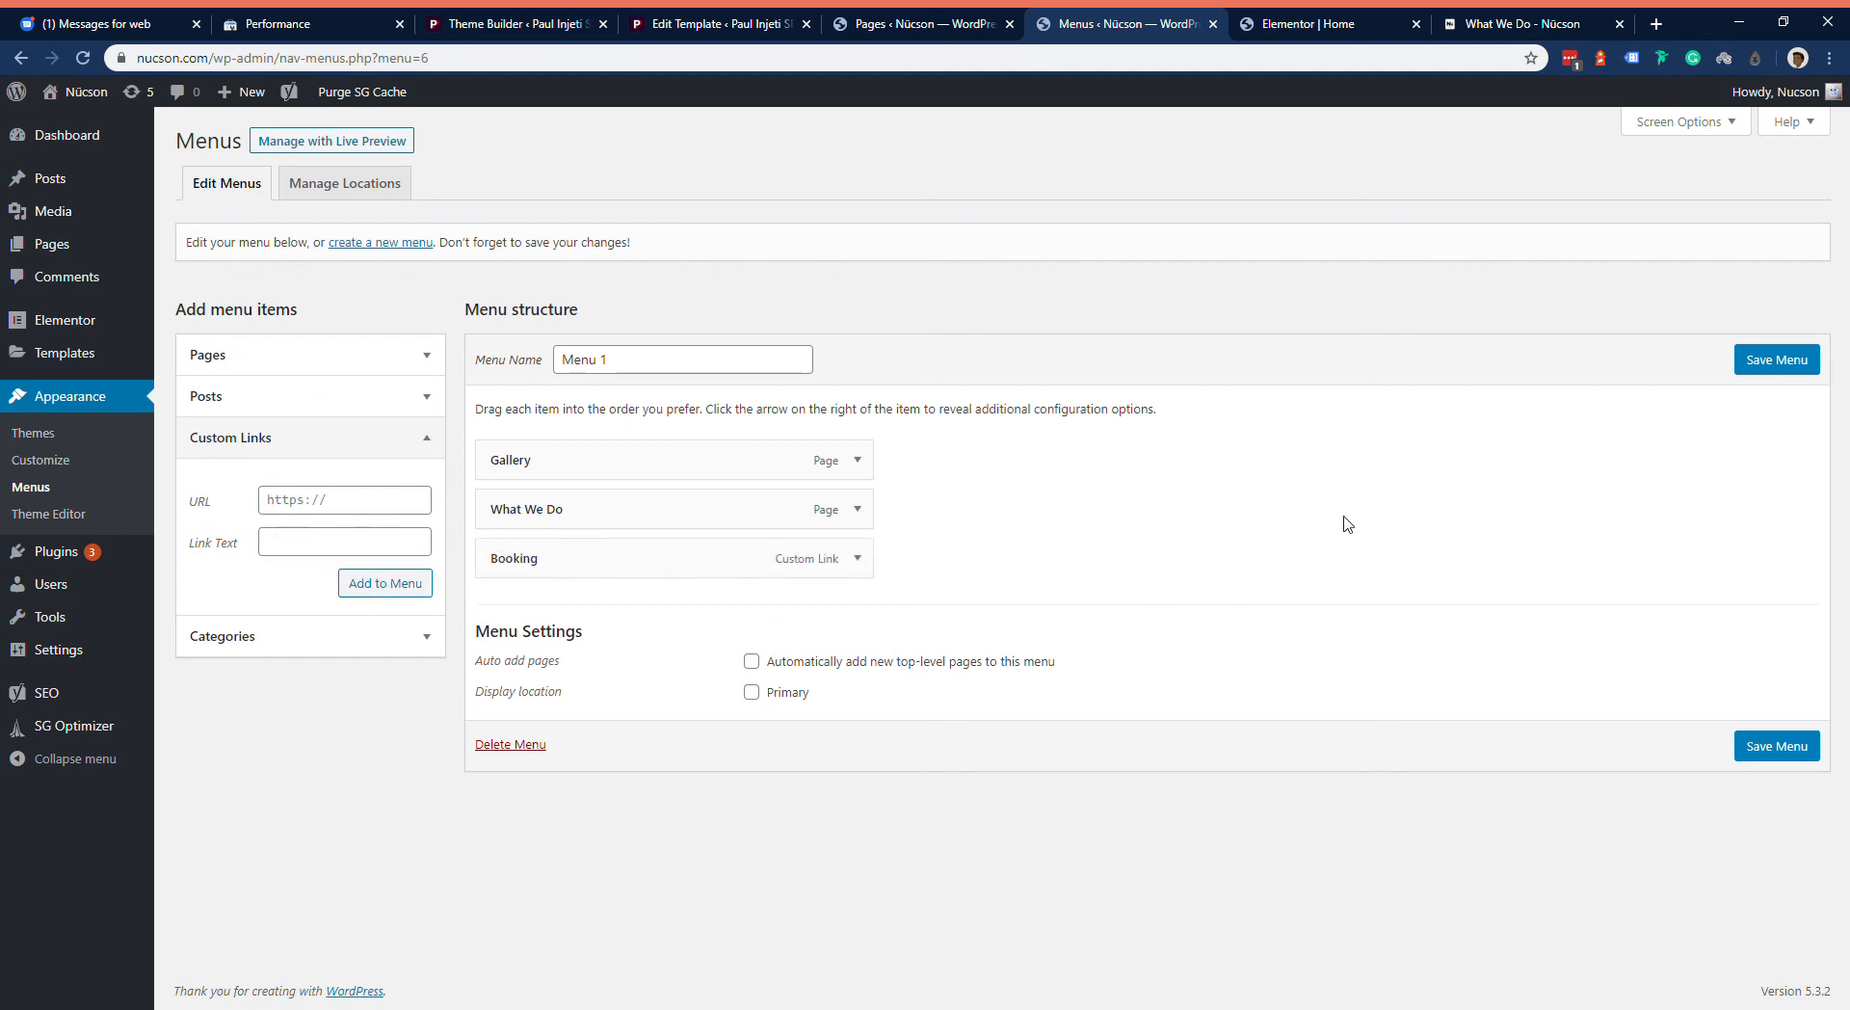
{"action": "left_click", "coordinate": [1776, 744]}
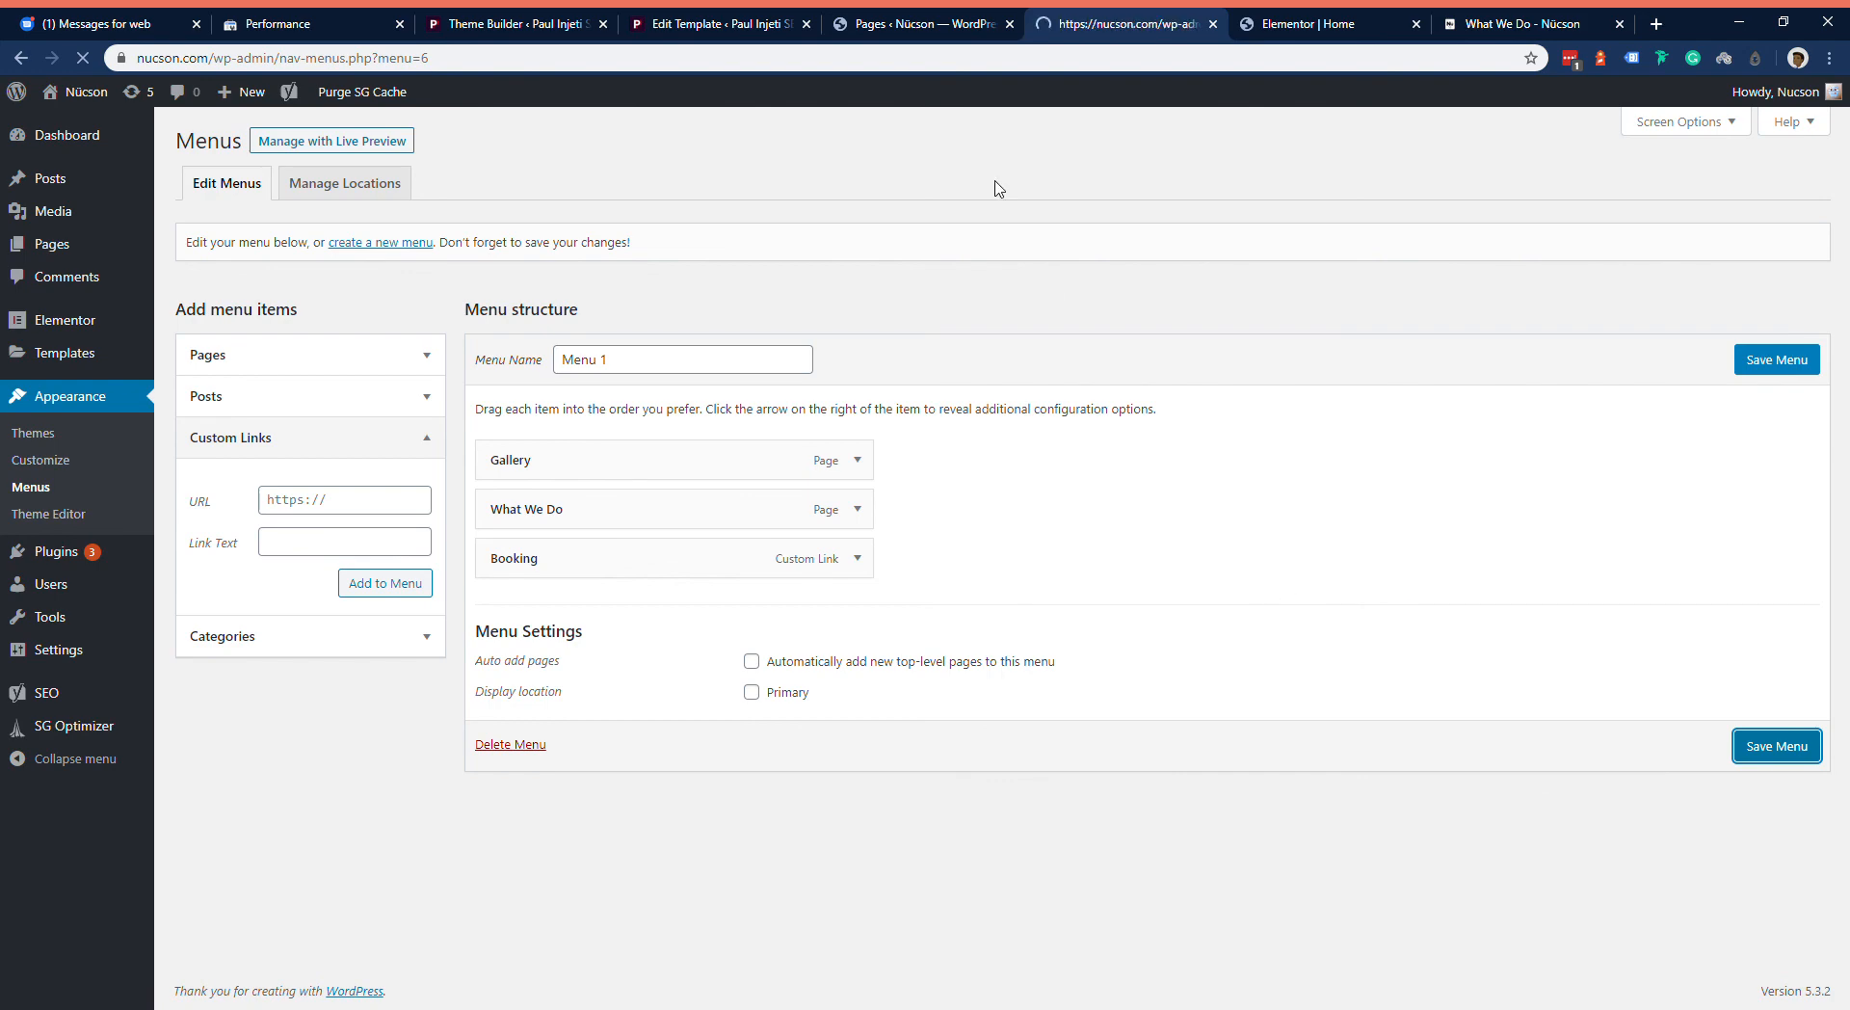
Step: Open the live Nücson site in a new browser tab from the WordPress admin
{"action": "left_click", "coordinate": [867, 29]}
{"action": "mouse_move", "coordinate": [82, 92]}
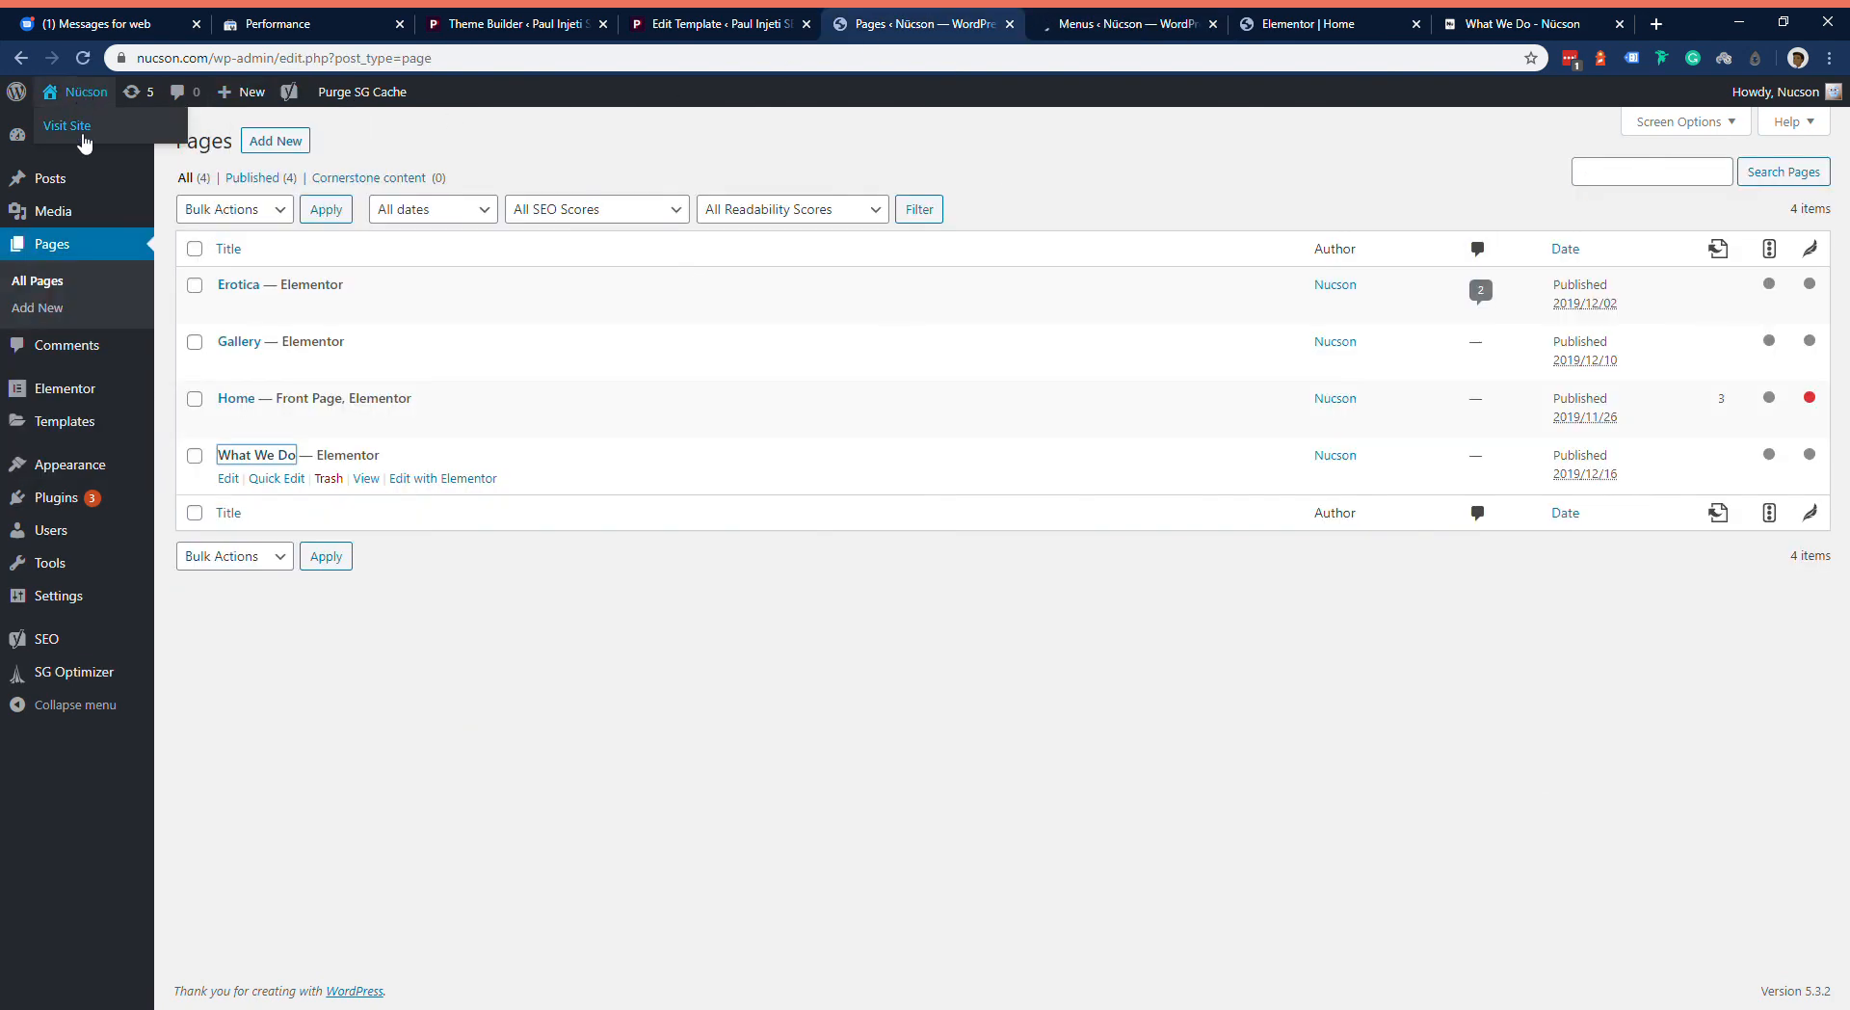
{"action": "middle_click", "coordinate": [72, 129]}
{"action": "left_click", "coordinate": [1057, 16]}
{"action": "left_click", "coordinate": [1169, 17]}
{"action": "left_click", "coordinate": [1011, 16]}
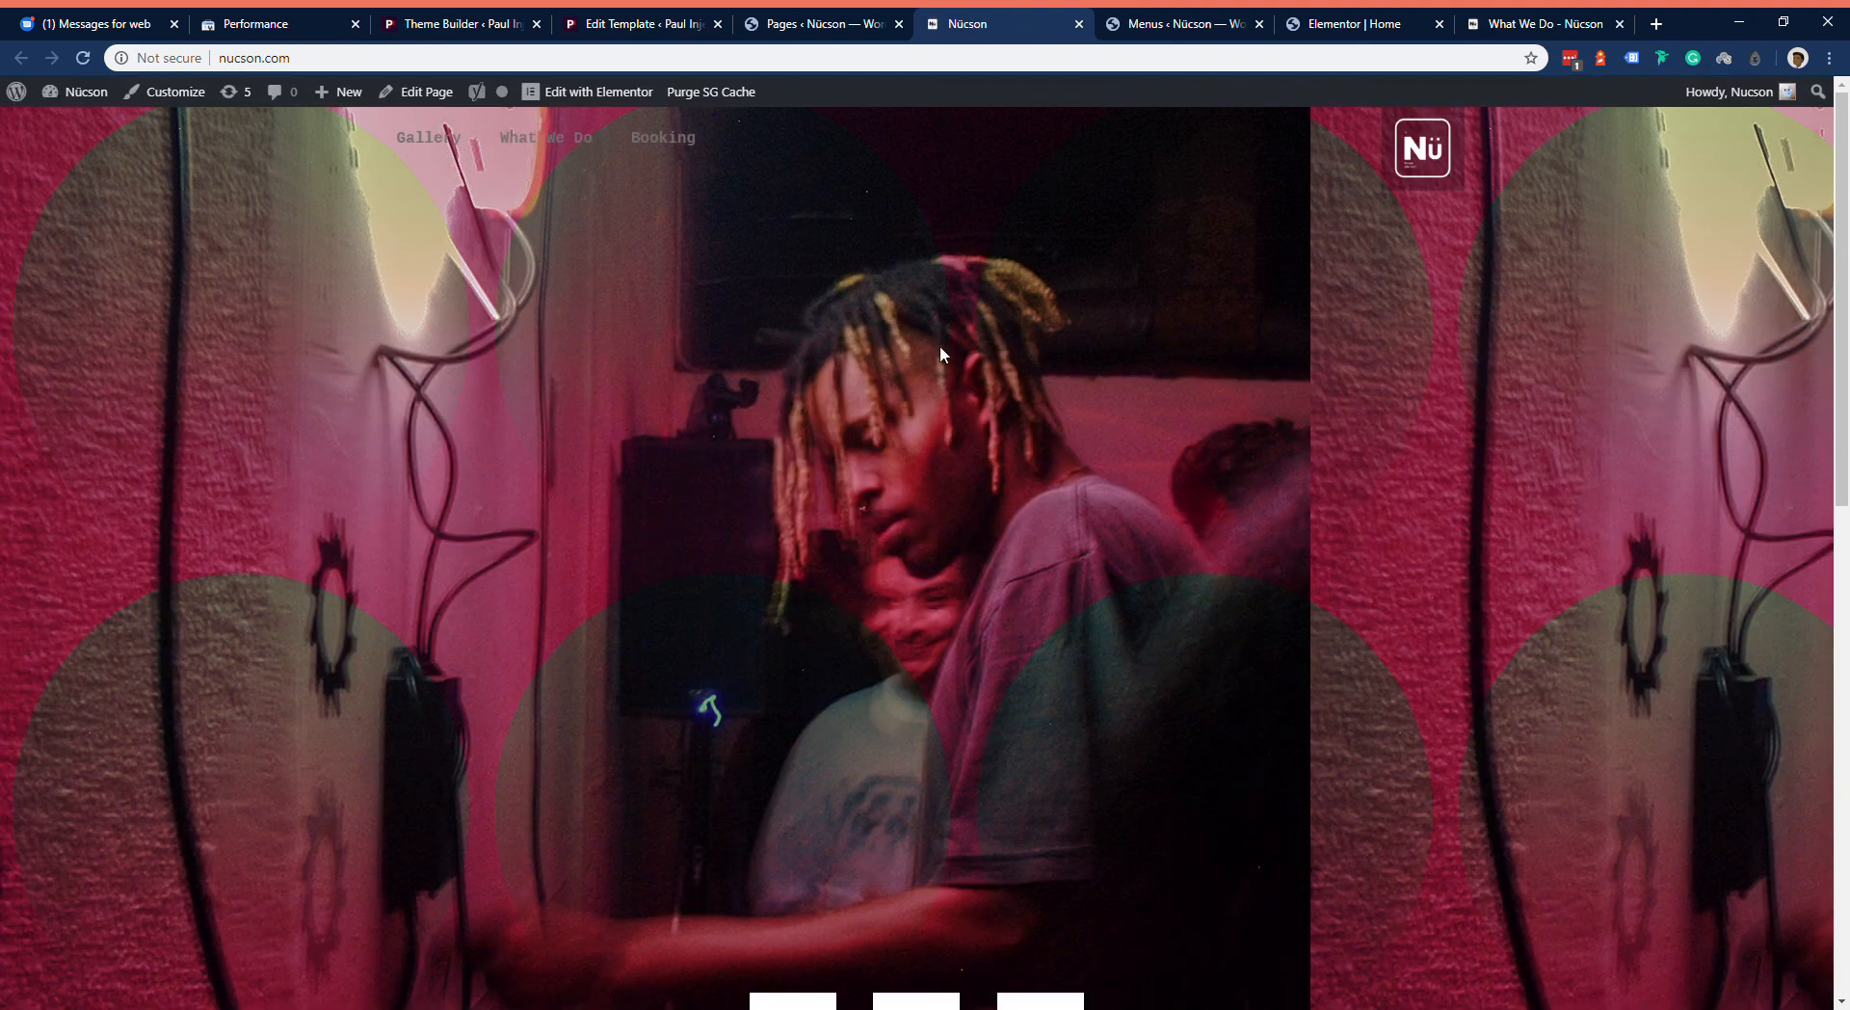
Step: Examine the live home page from hero to bottom buttons, checking the sticky header menu, overlapping logos and blended club photo
{"action": "scroll", "coordinate": [932, 412], "scroll_direction": "down", "scroll_amount": 7}
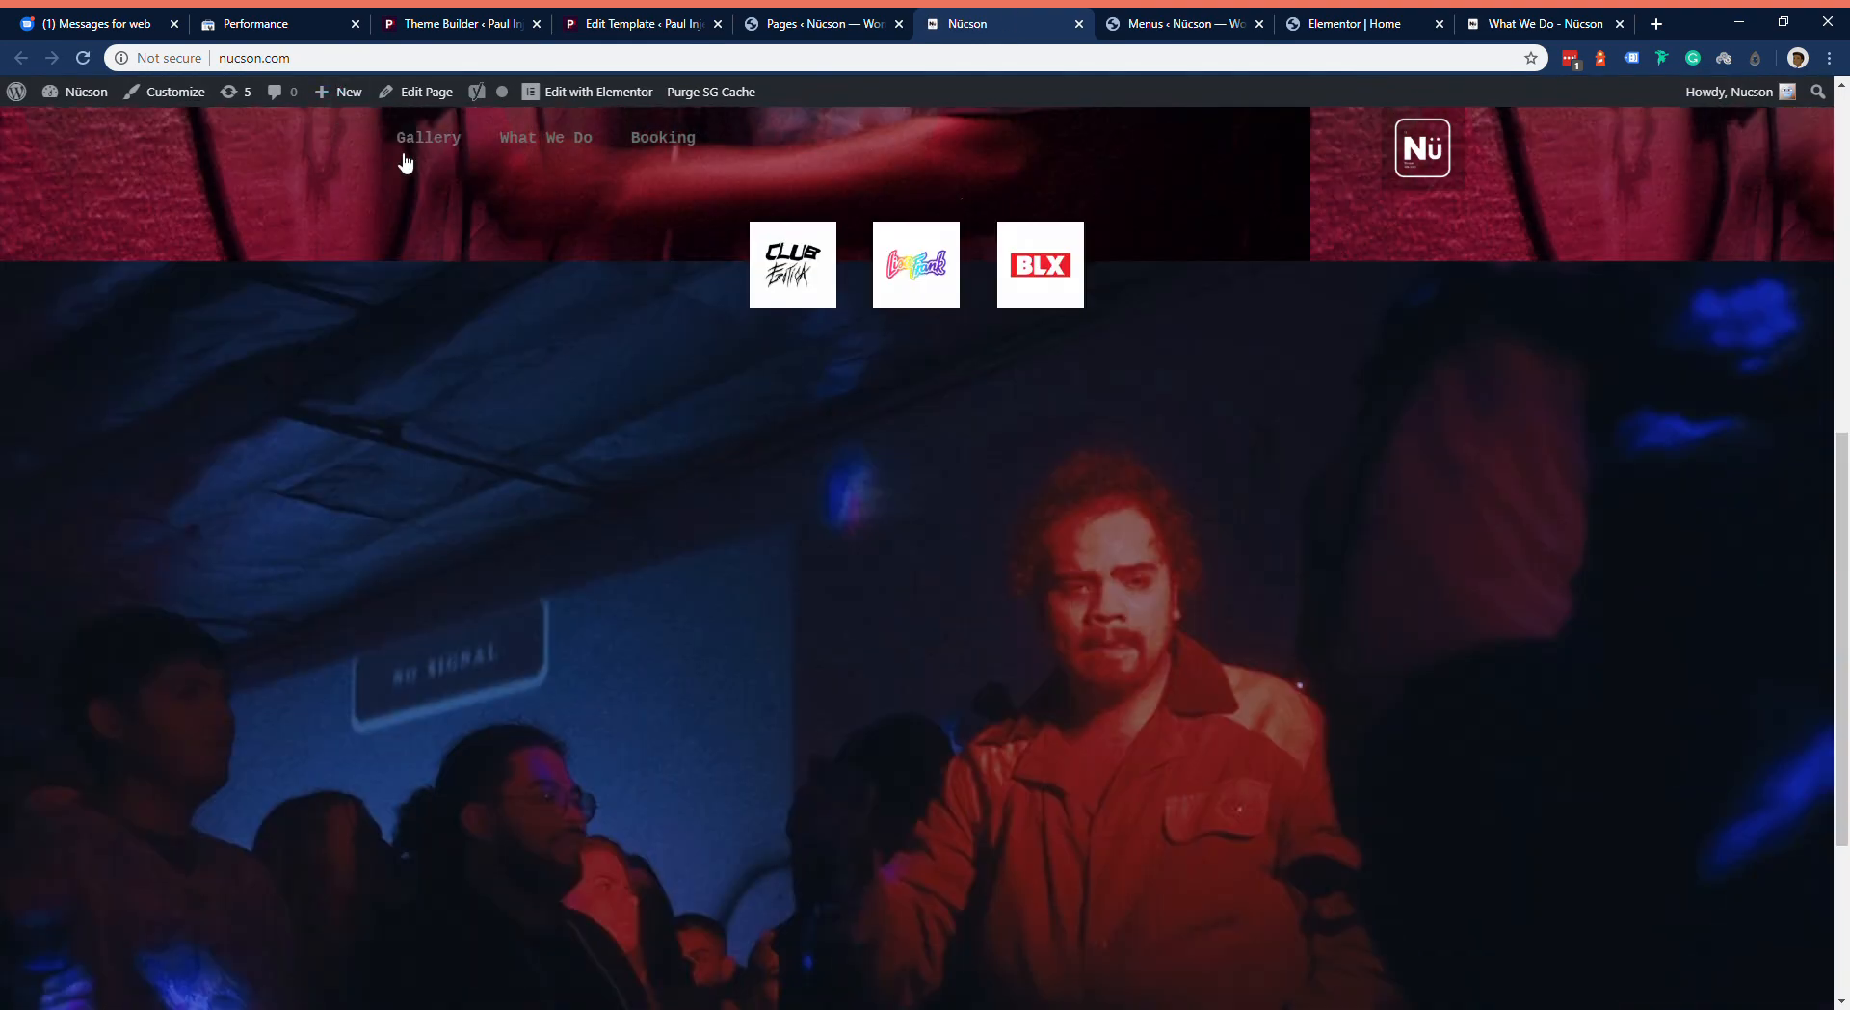
{"action": "scroll", "coordinate": [852, 604], "scroll_direction": "down", "scroll_amount": 3}
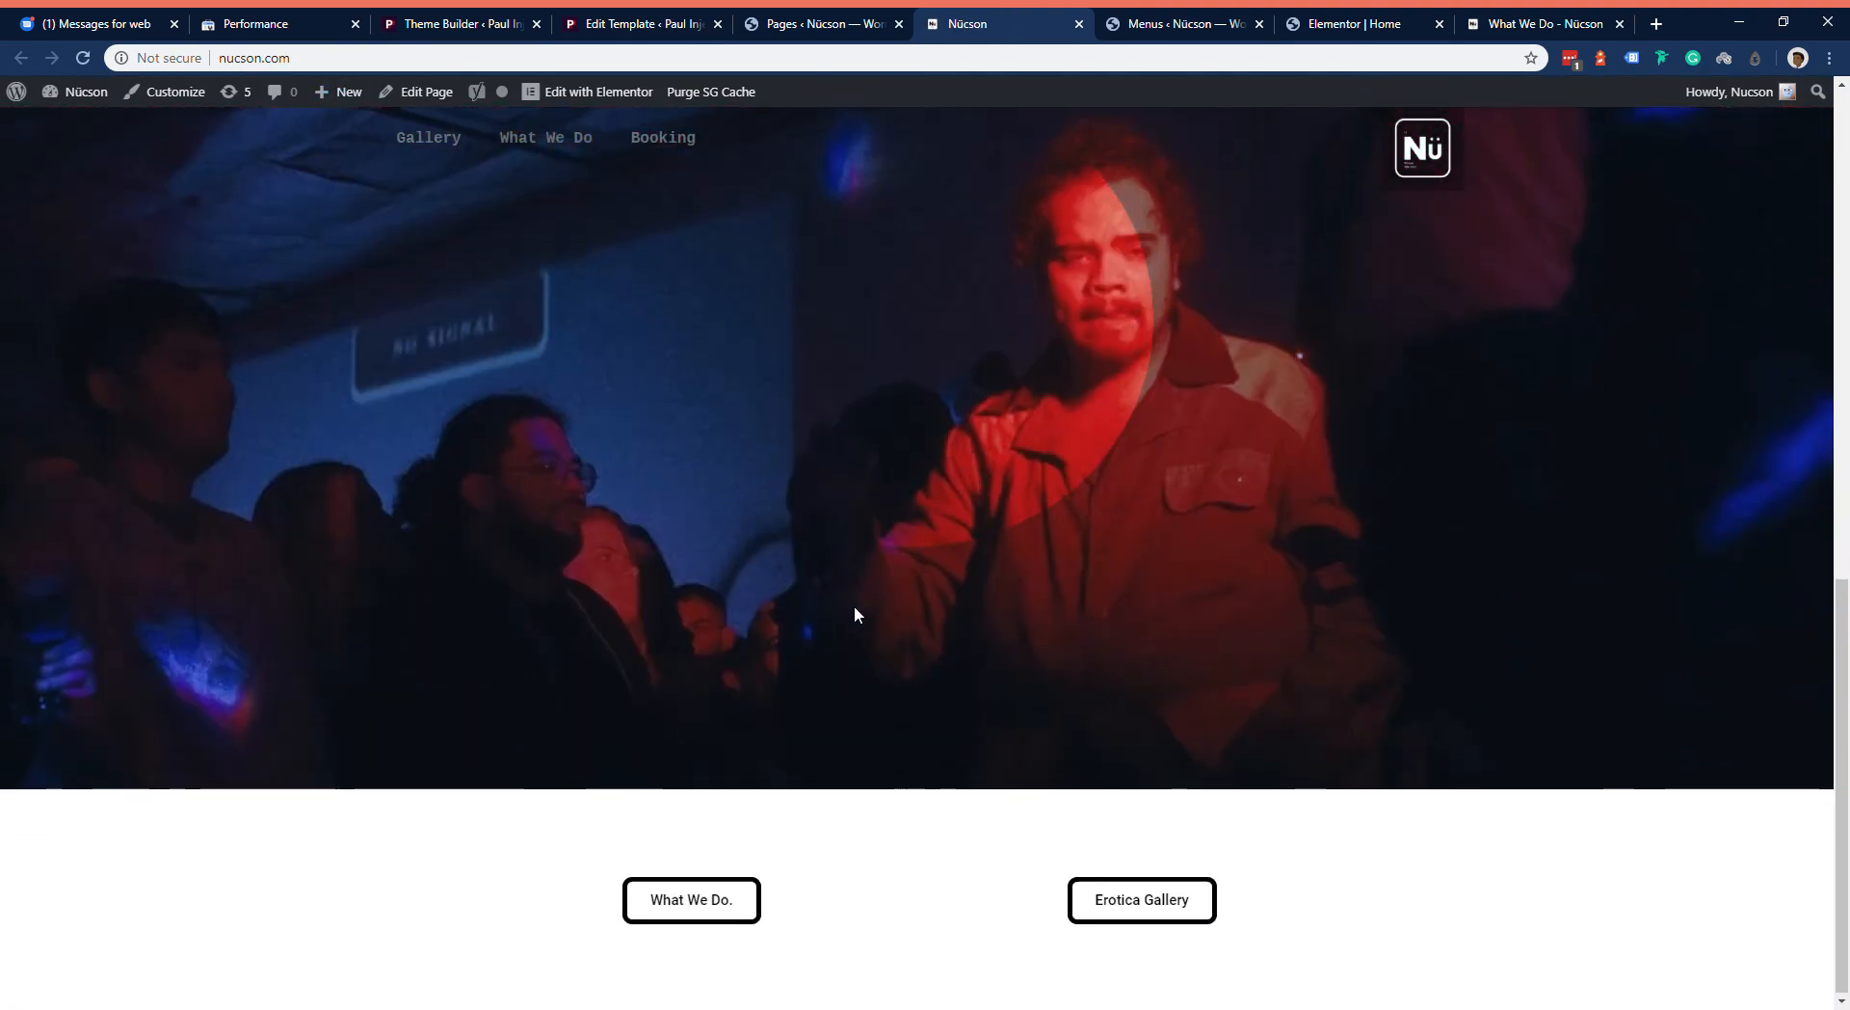
{"action": "scroll", "coordinate": [855, 611], "scroll_direction": "up", "scroll_amount": 10}
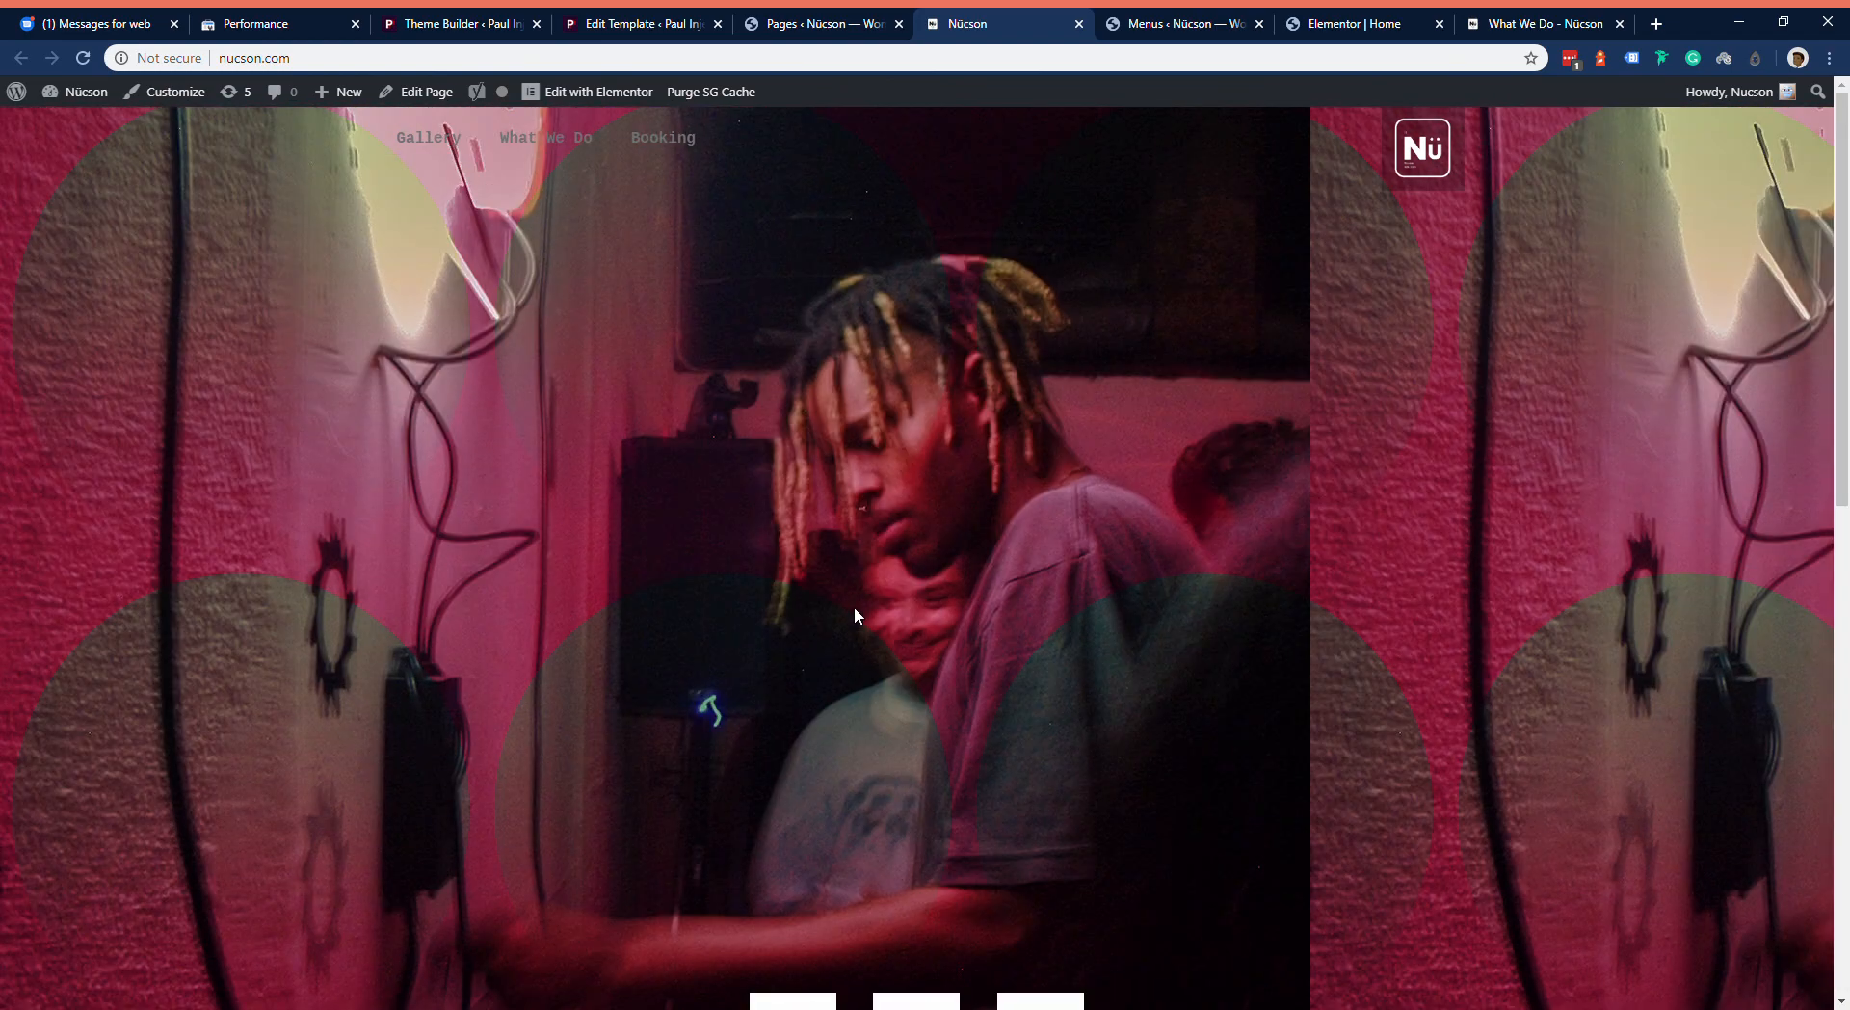
{"action": "scroll", "coordinate": [858, 617], "scroll_direction": "down", "scroll_amount": 6}
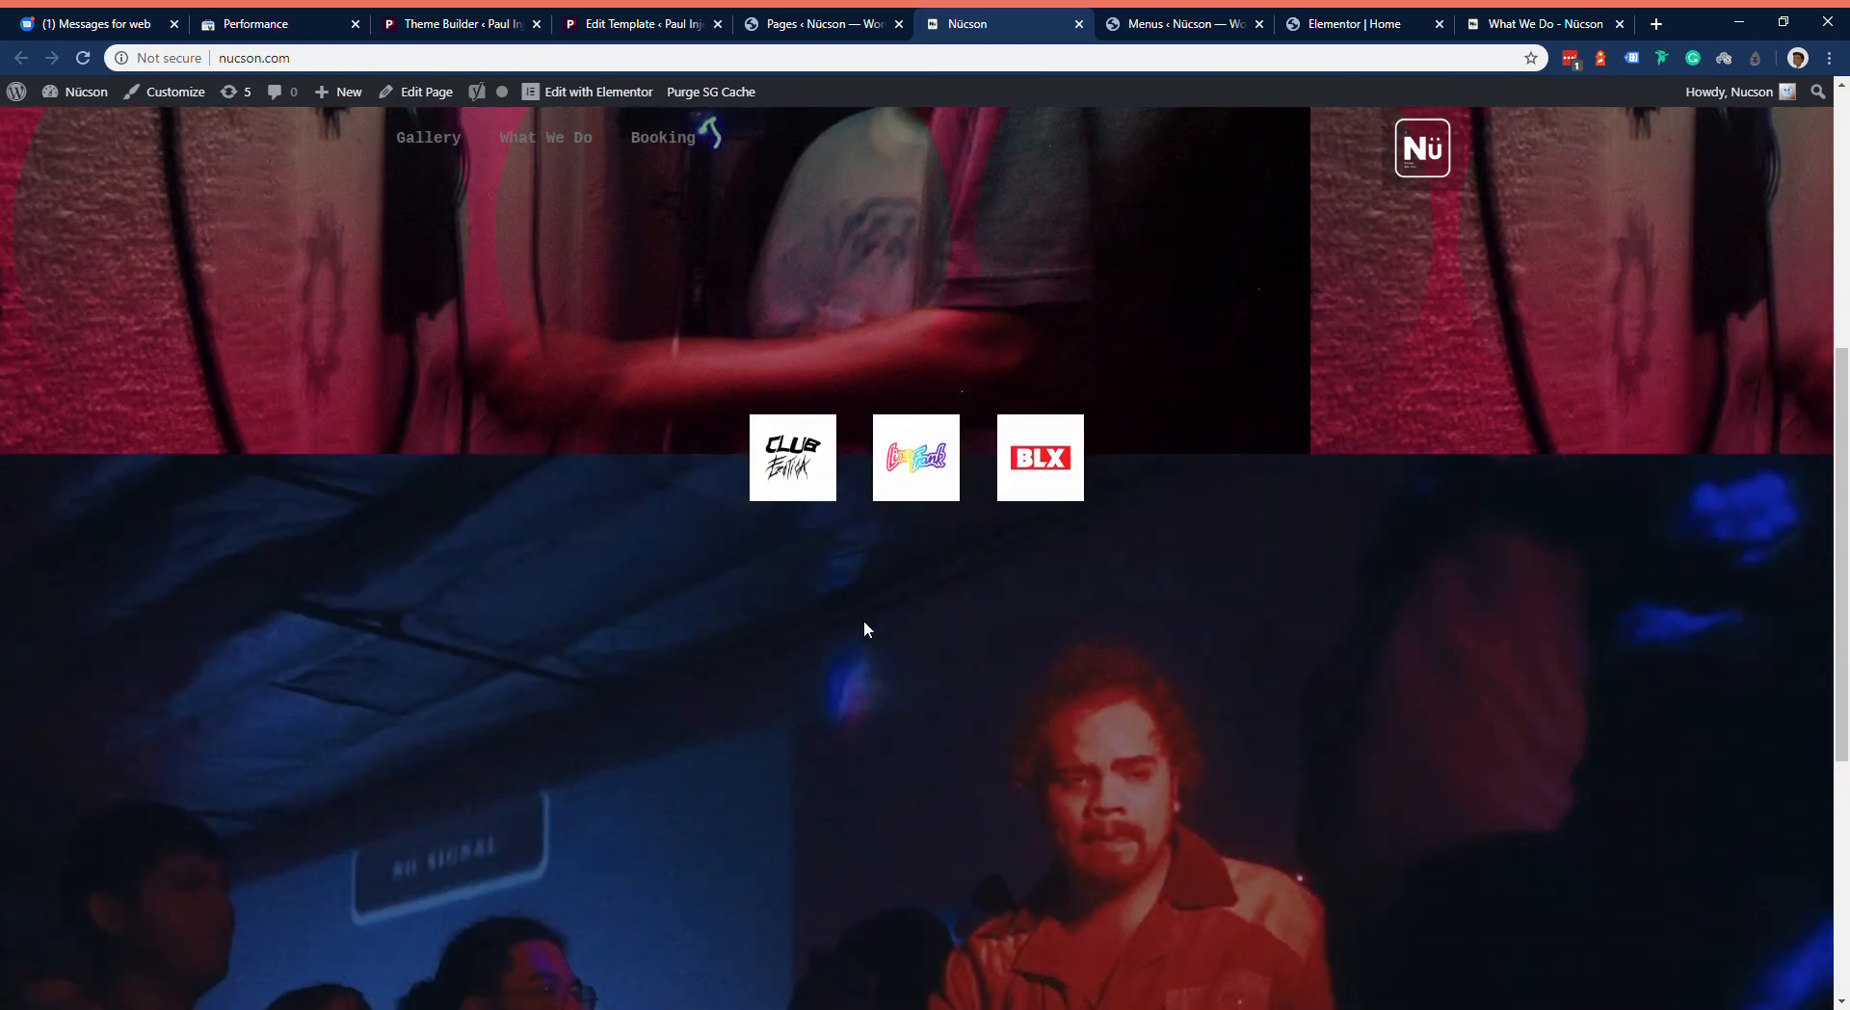
{"action": "scroll", "coordinate": [863, 630], "scroll_direction": "up", "scroll_amount": 5}
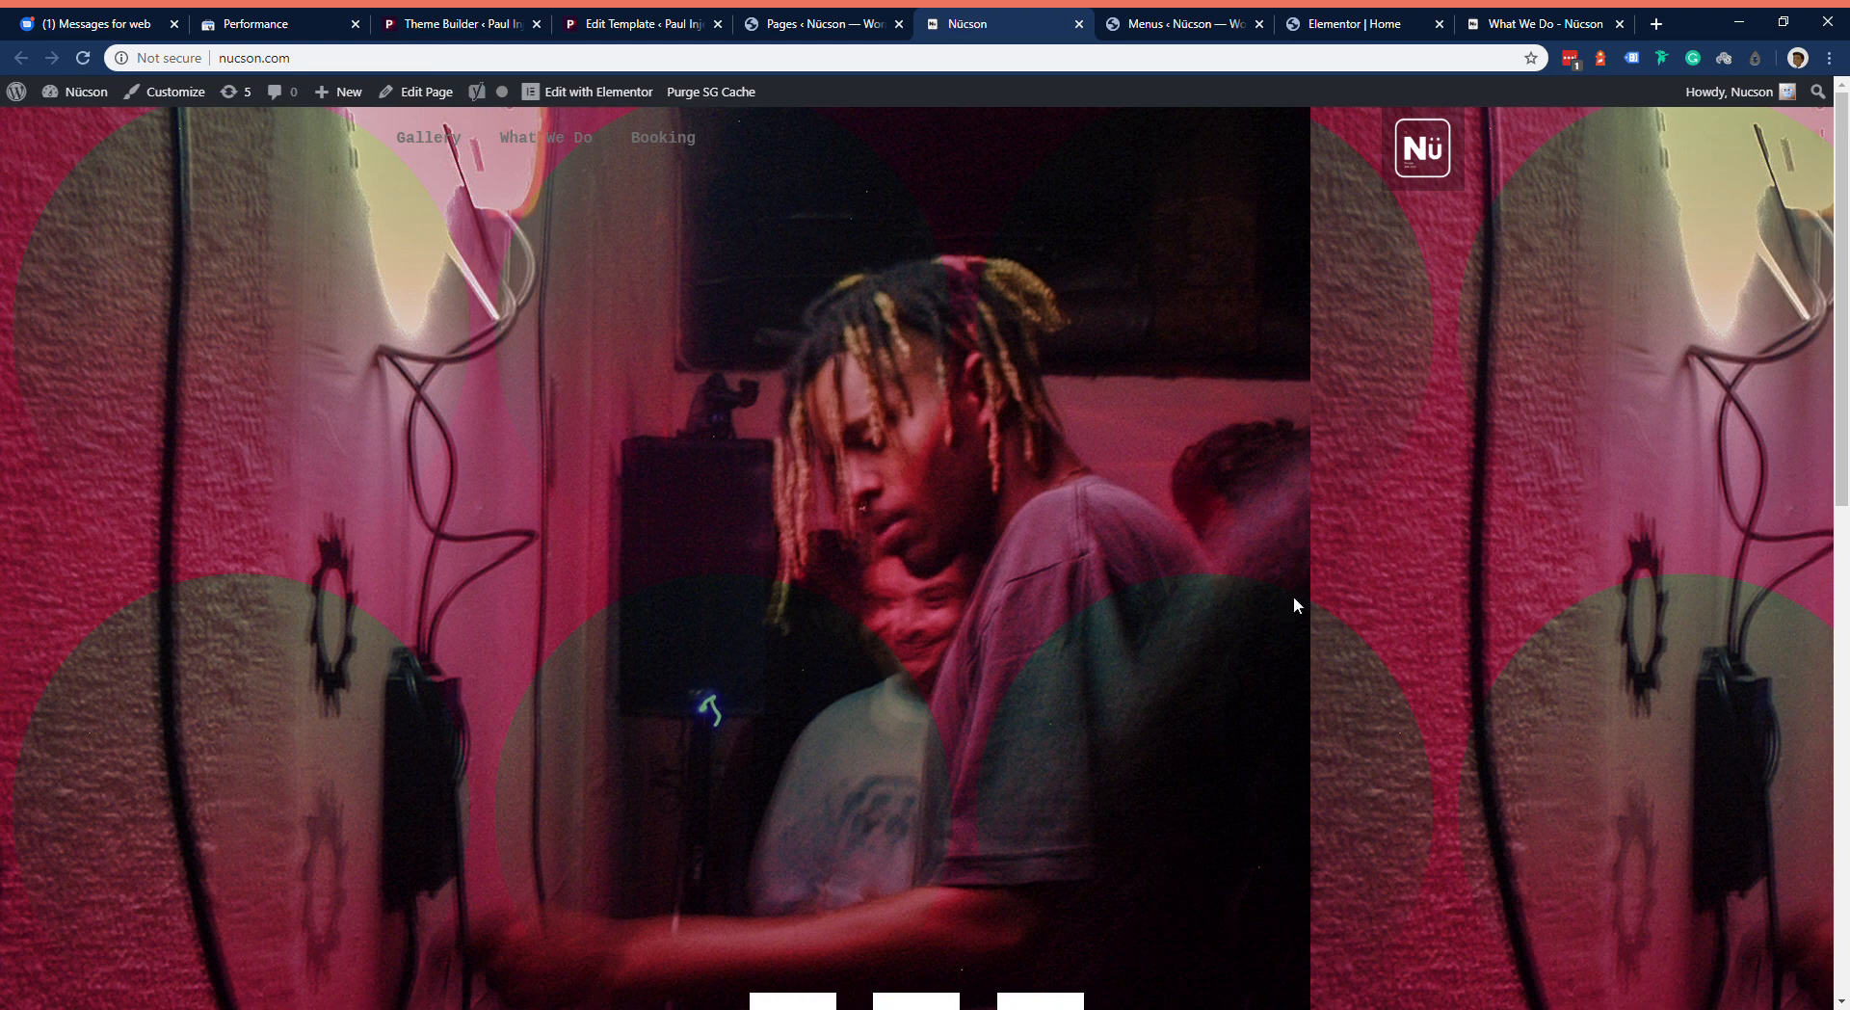
{"action": "scroll", "coordinate": [1262, 599], "scroll_direction": "down", "scroll_amount": 5}
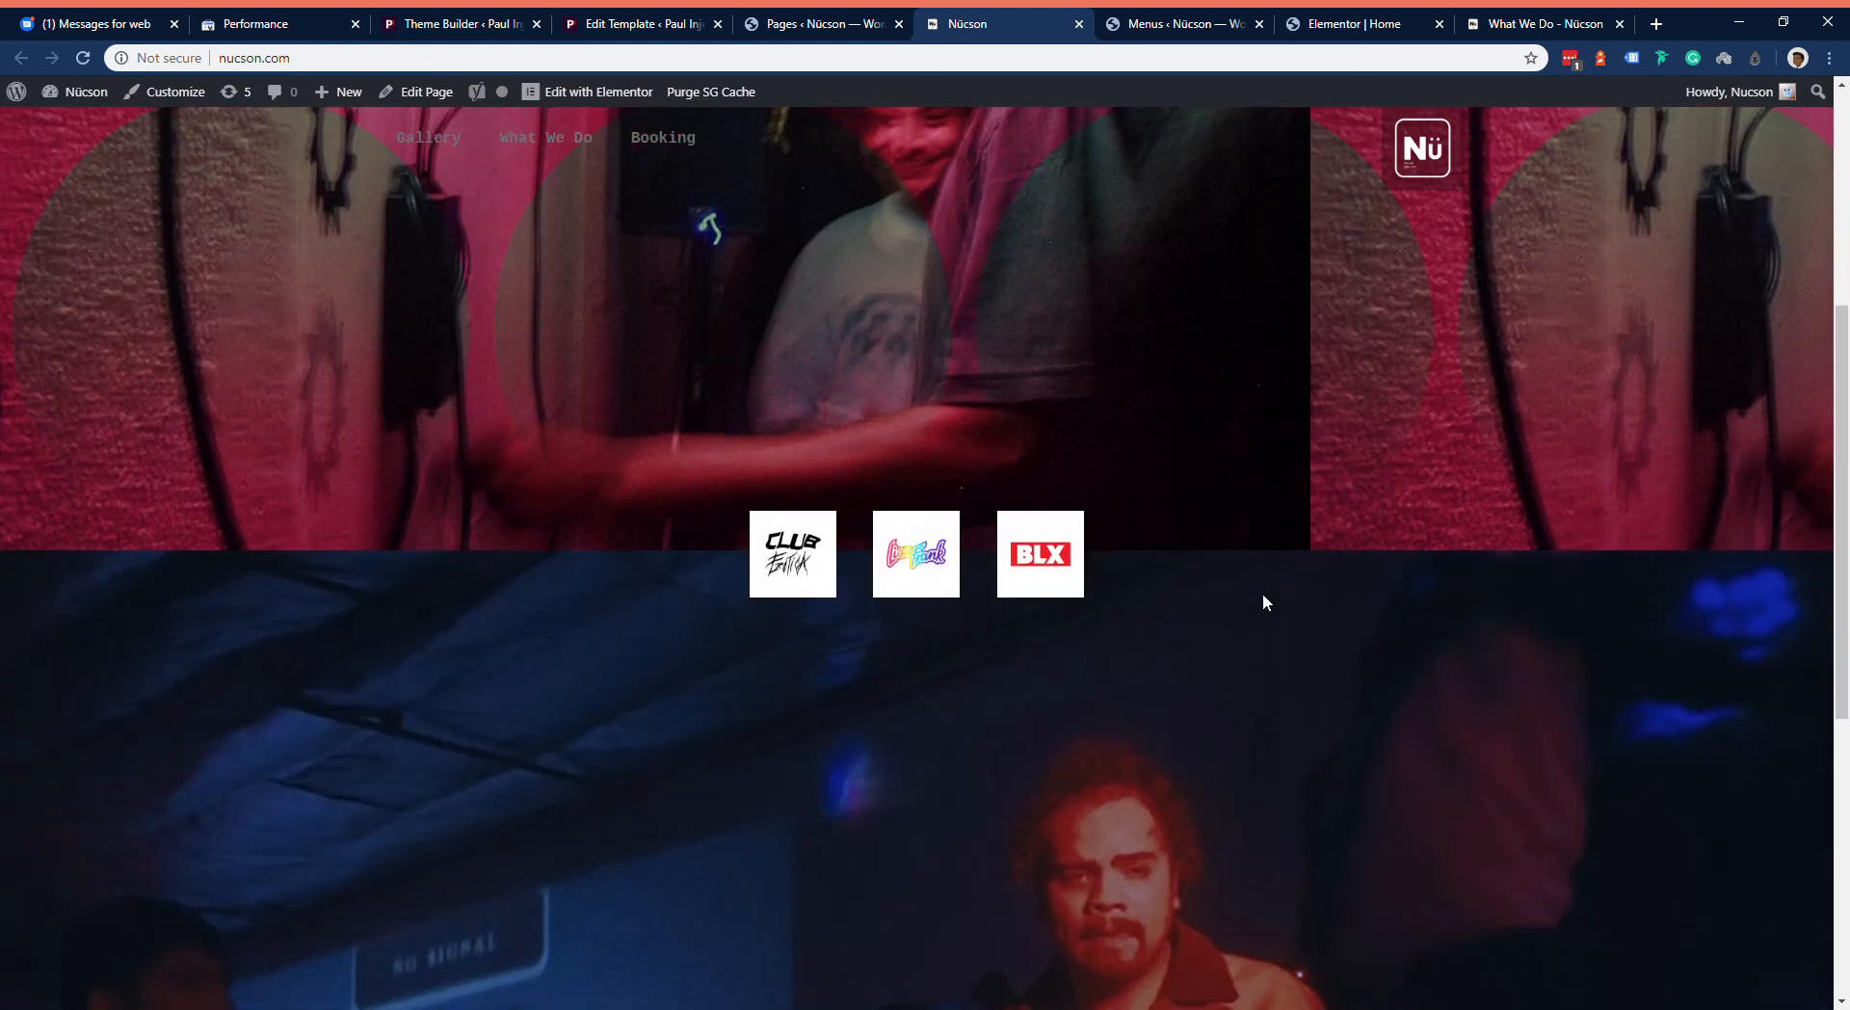
{"action": "scroll", "coordinate": [1263, 627], "scroll_direction": "down", "scroll_amount": 6}
{"action": "scroll", "coordinate": [1263, 675], "scroll_direction": "up", "scroll_amount": 4}
{"action": "scroll", "coordinate": [1258, 670], "scroll_direction": "down", "scroll_amount": 4}
{"action": "scroll", "coordinate": [1249, 648], "scroll_direction": "up", "scroll_amount": 2}
{"action": "scroll", "coordinate": [1246, 645], "scroll_direction": "down", "scroll_amount": 2}
{"action": "scroll", "coordinate": [1239, 619], "scroll_direction": "up", "scroll_amount": 11}
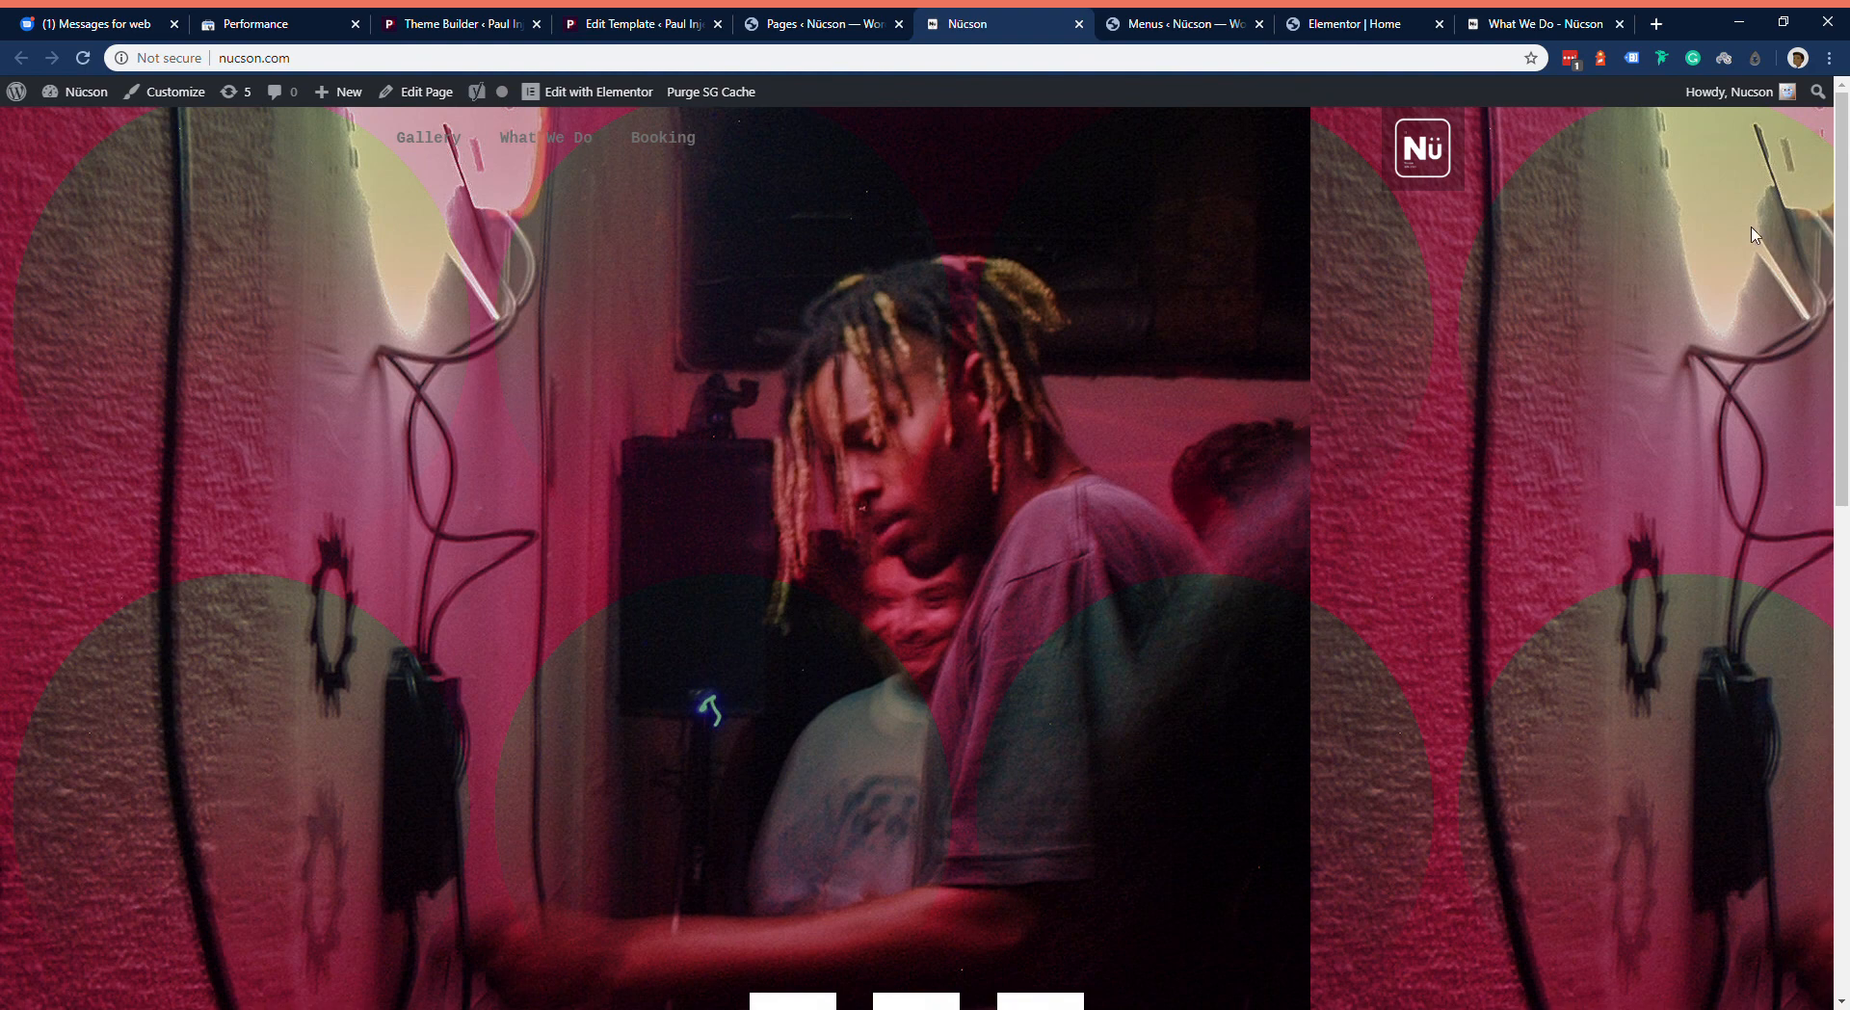
{"action": "scroll", "coordinate": [1407, 636], "scroll_direction": "down", "scroll_amount": 6}
{"action": "scroll", "coordinate": [1404, 632], "scroll_direction": "up", "scroll_amount": 6}
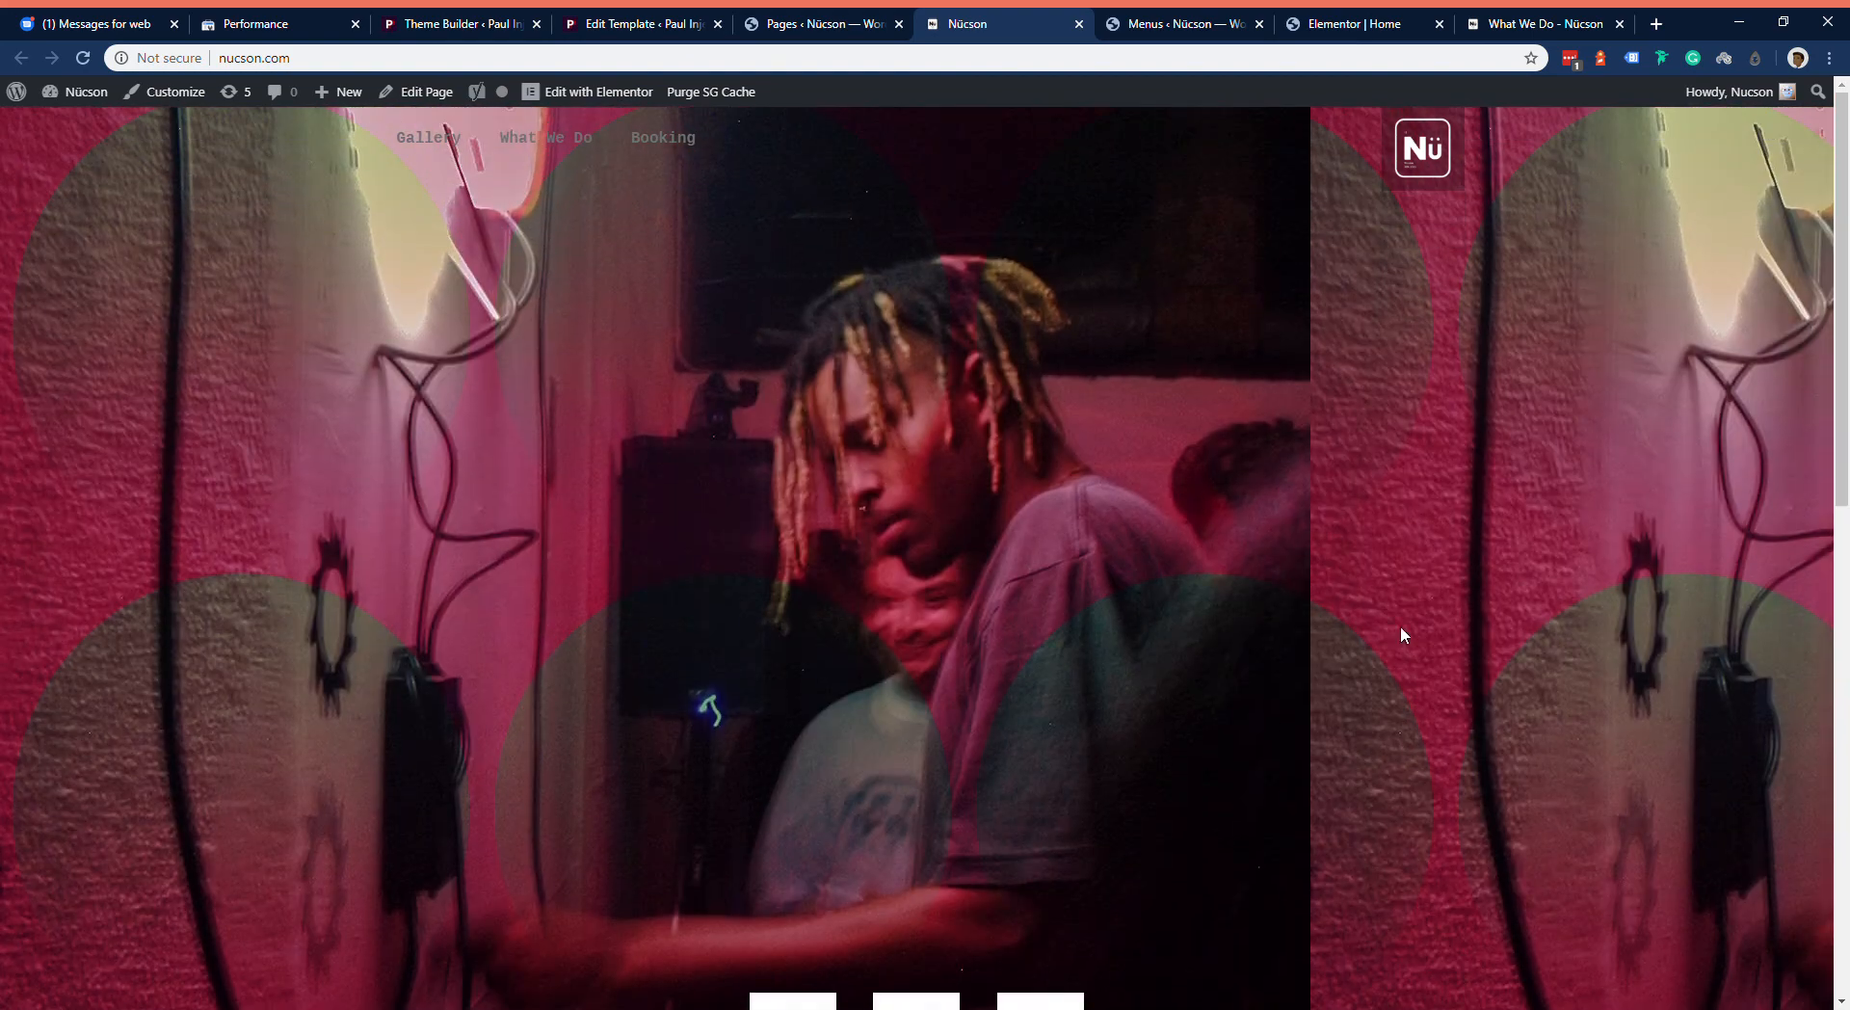